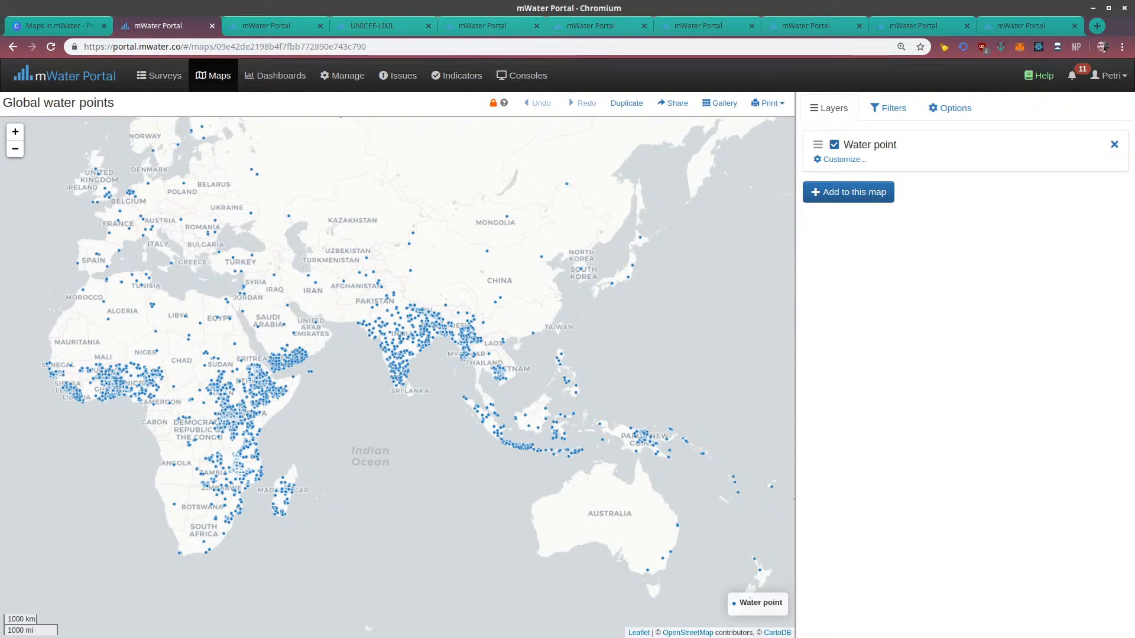
Focus the Global water points map on East Africa to examine its individual water points
{"action": "left_click_drag", "start_coordinate": [368, 324], "coordinate": [435, 249]}
{"action": "scroll", "coordinate": [221, 313], "scroll_direction": "up", "scroll_amount": 1}
{"action": "scroll", "coordinate": [349, 336], "scroll_direction": "up", "scroll_amount": 3}
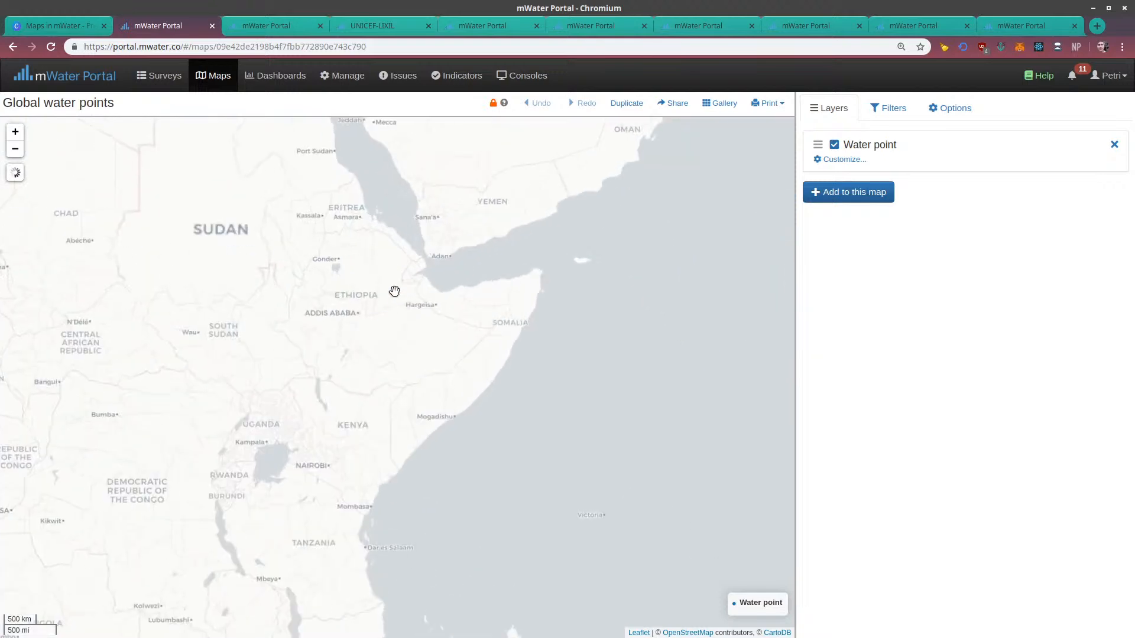
{"action": "left_click_drag", "start_coordinate": [283, 461], "coordinate": [362, 327]}
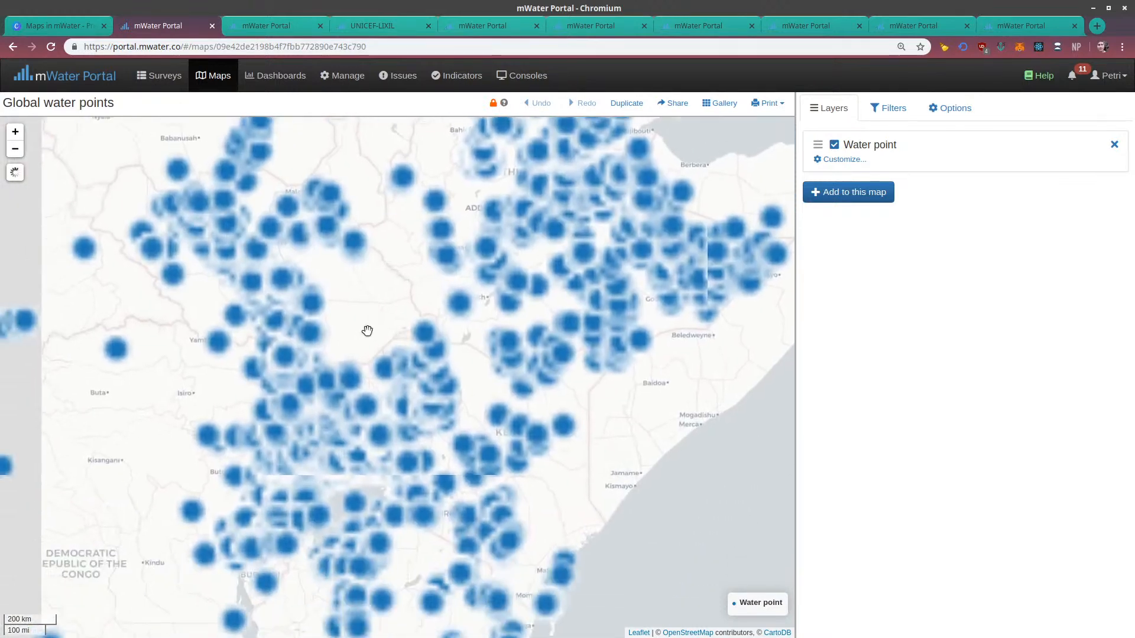
{"action": "left_click", "coordinate": [1097, 27]}
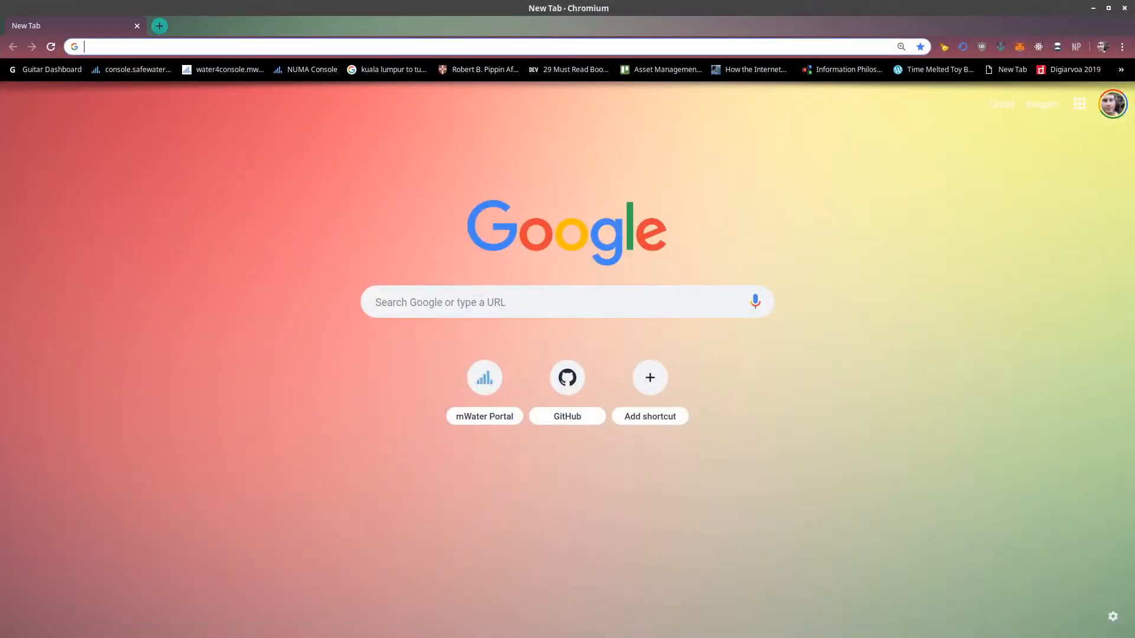
{"action": "key", "text": "ctrl+w"}
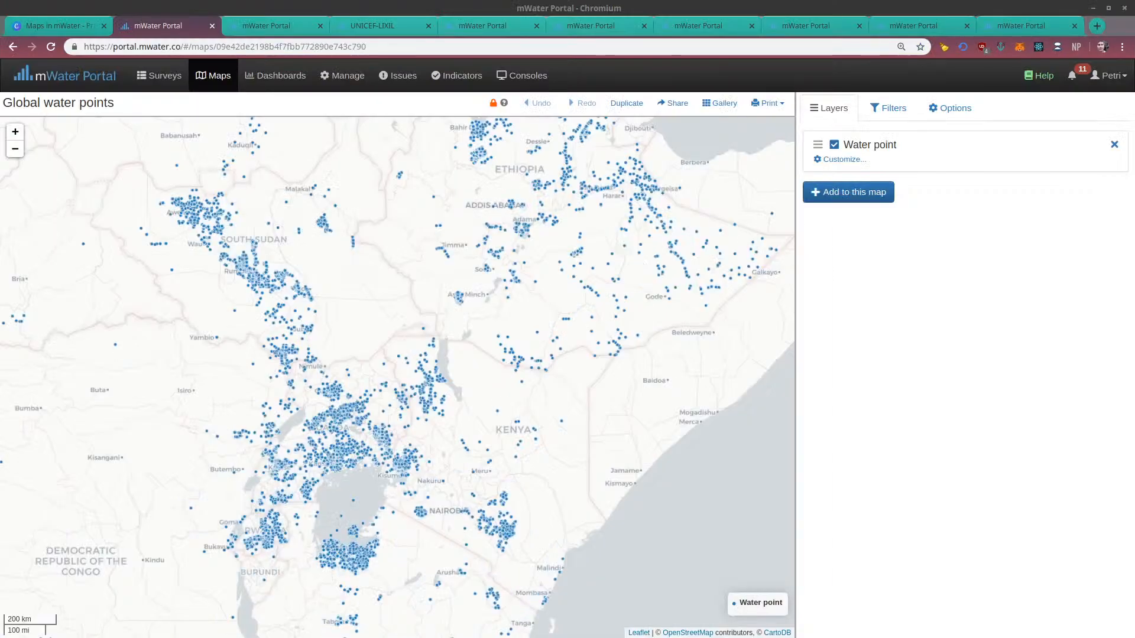
Examine the distribution of water points across Ethiopia, Yemen and South Sudan
{"action": "left_click_drag", "start_coordinate": [357, 387], "coordinate": [314, 559]}
{"action": "left_click_drag", "start_coordinate": [436, 385], "coordinate": [512, 313]}
{"action": "left_click_drag", "start_coordinate": [476, 361], "coordinate": [451, 419]}
{"action": "left_click_drag", "start_coordinate": [471, 371], "coordinate": [316, 446]}
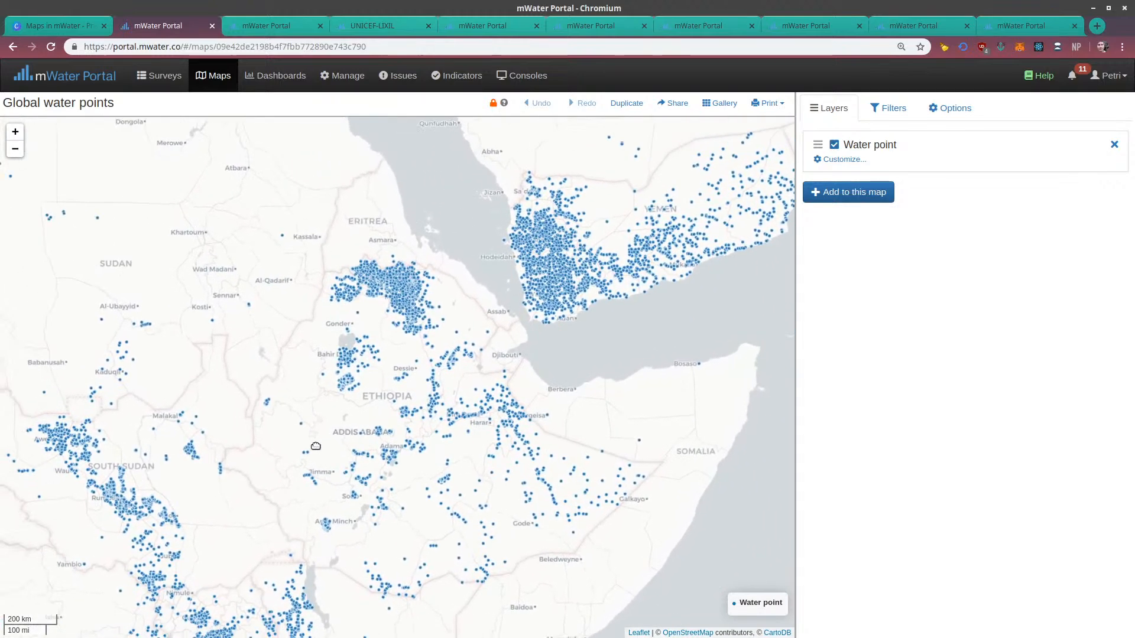
{"action": "left_click_drag", "start_coordinate": [262, 475], "coordinate": [267, 451]}
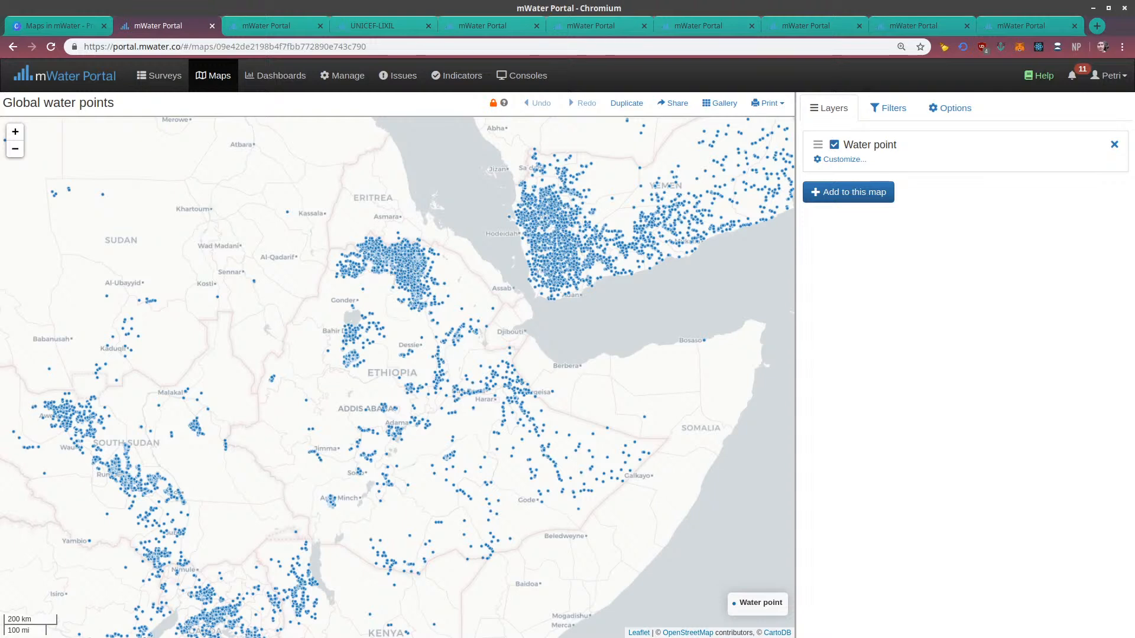
{"action": "left_click_drag", "start_coordinate": [258, 450], "coordinate": [271, 398]}
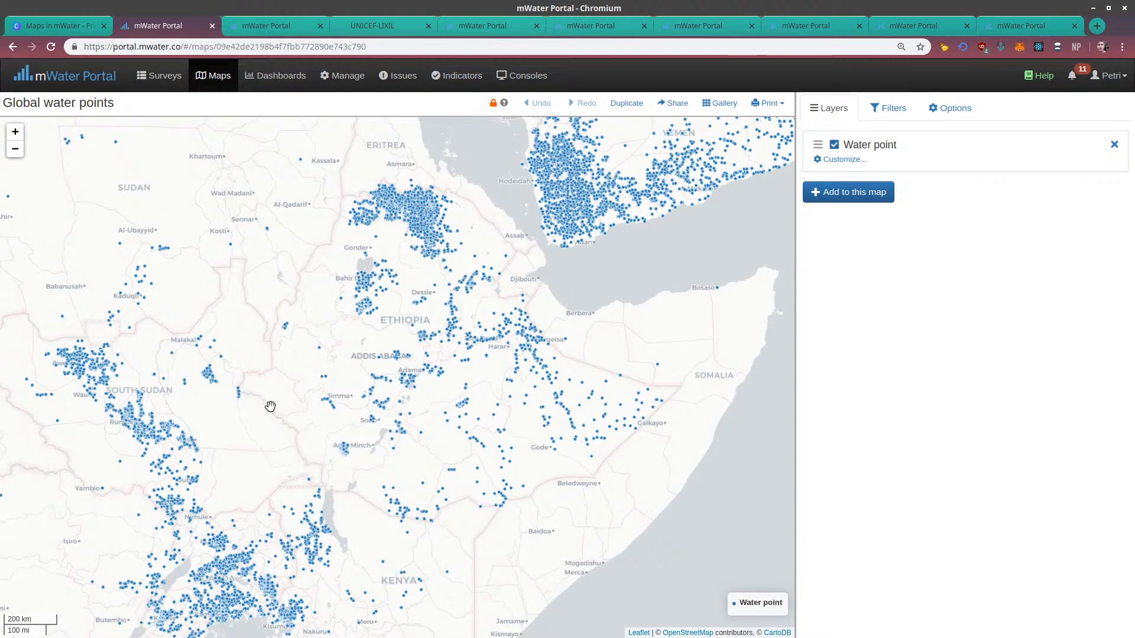
Examine the water points southward through Uganda, Tanzania, Malawi, Zambia and Mozambique
{"action": "left_click_drag", "start_coordinate": [270, 406], "coordinate": [323, 293]}
{"action": "left_click_drag", "start_coordinate": [250, 497], "coordinate": [363, 334]}
{"action": "left_click_drag", "start_coordinate": [303, 441], "coordinate": [319, 375]}
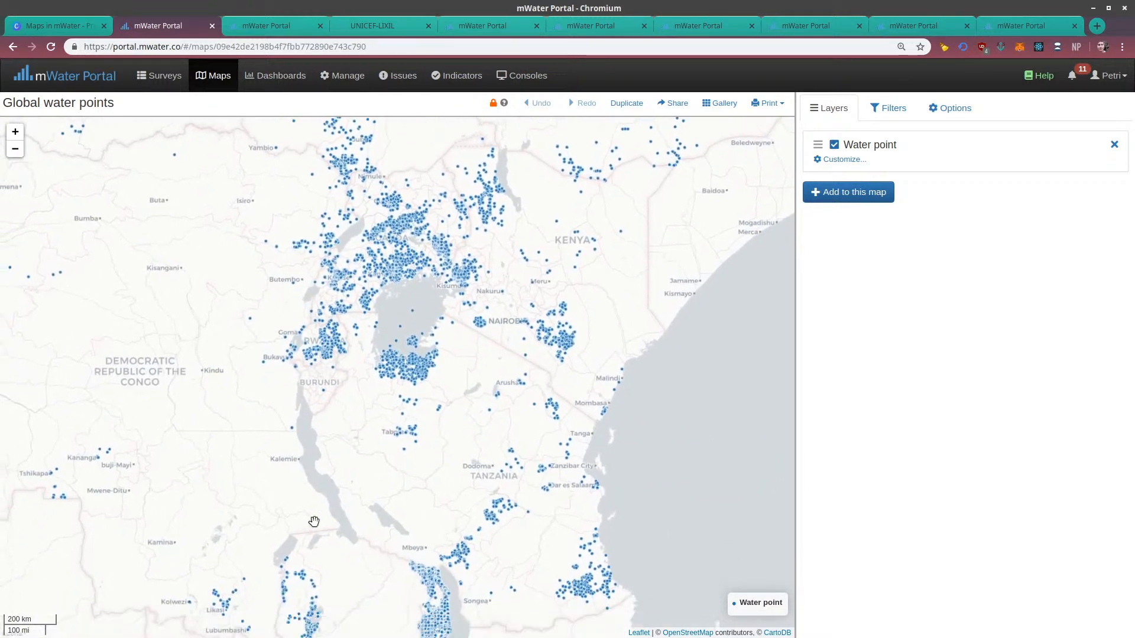
{"action": "left_click_drag", "start_coordinate": [312, 479], "coordinate": [302, 402]}
{"action": "left_click_drag", "start_coordinate": [306, 529], "coordinate": [273, 334]}
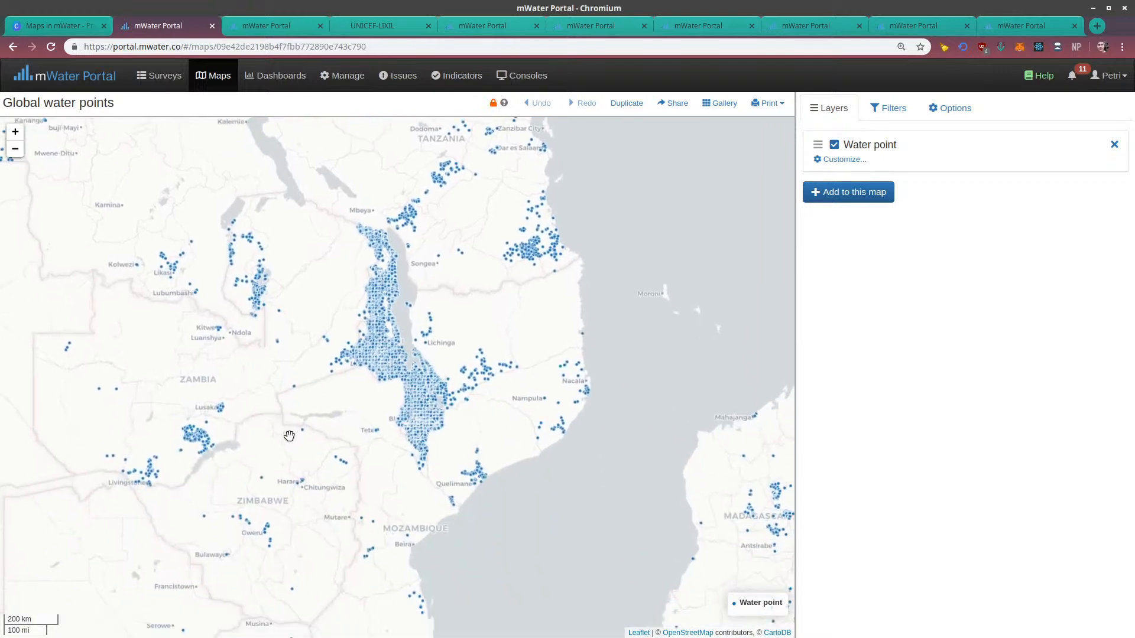
{"action": "left_click_drag", "start_coordinate": [322, 445], "coordinate": [322, 349]}
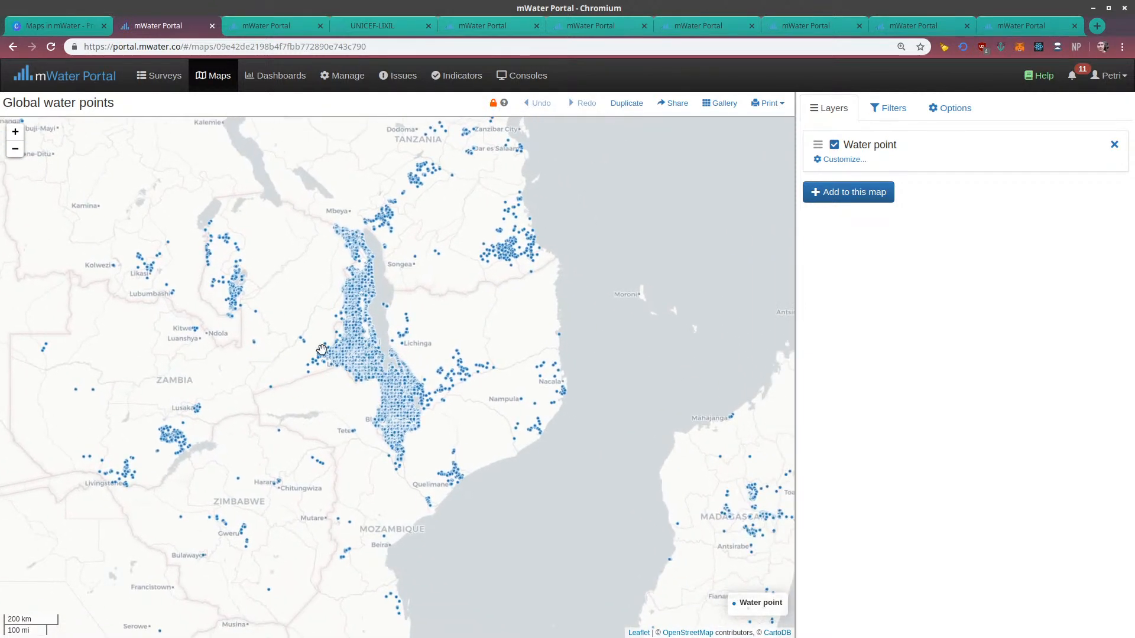
{"action": "left_click_drag", "start_coordinate": [366, 278], "coordinate": [369, 466]}
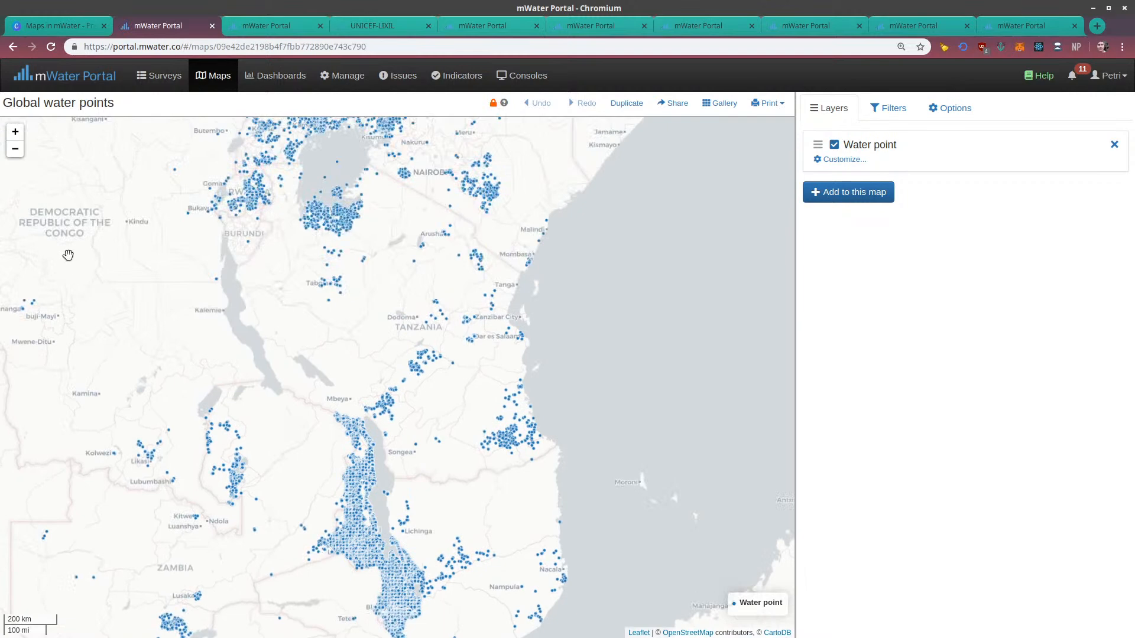
View the water points over the whole African continent on the global map
{"action": "left_click", "coordinate": [15, 148]}
{"action": "left_click", "coordinate": [15, 148]}
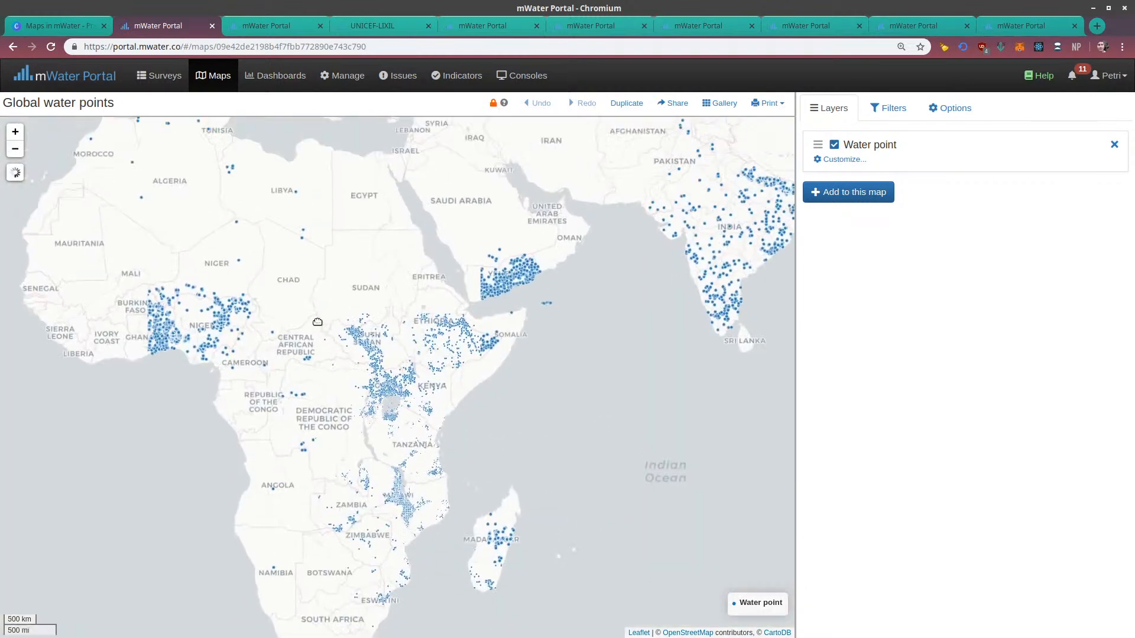
{"action": "left_click_drag", "start_coordinate": [254, 222], "coordinate": [207, 316]}
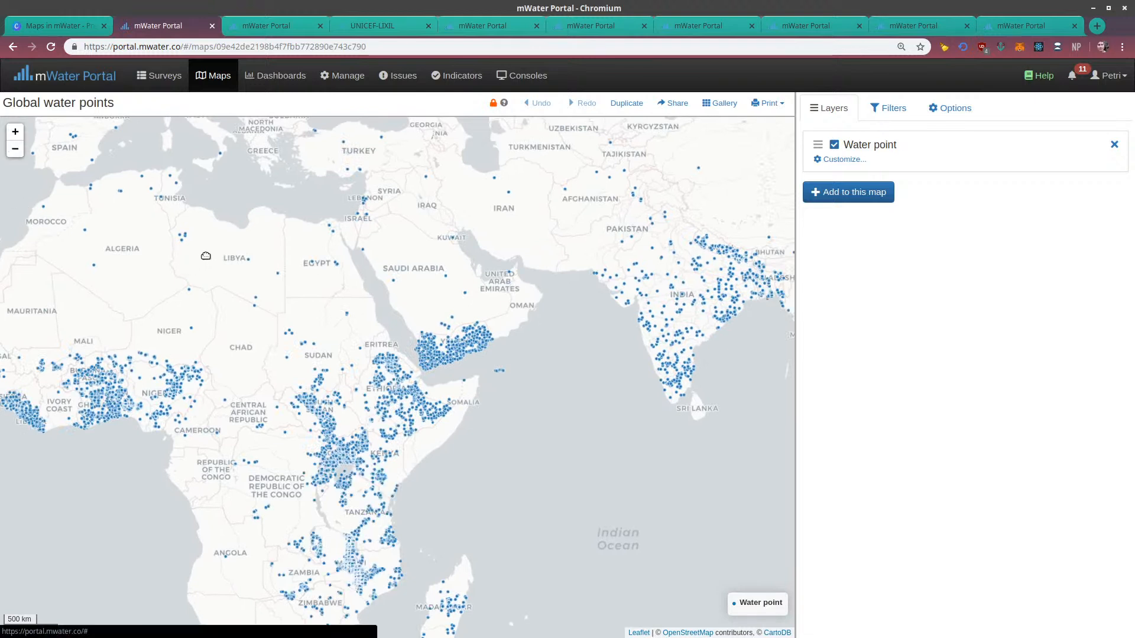
{"action": "left_click_drag", "start_coordinate": [195, 260], "coordinate": [290, 201]}
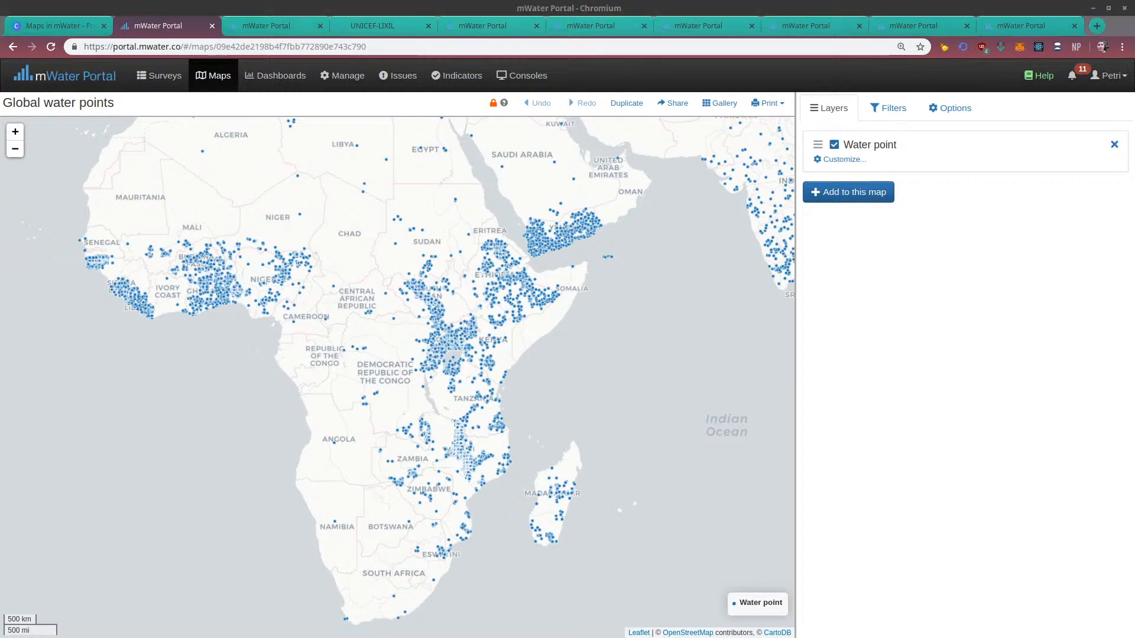
Show the CLTS Status Guinea Bissau map and examine its verified ODF villages and Tabancas across the country
{"action": "left_click", "coordinate": [264, 23]}
{"action": "mouse_move", "coordinate": [280, 347]}
{"action": "left_mouse_down"}
{"action": "mouse_move", "coordinate": [330, 457]}
{"action": "mouse_move", "coordinate": [270, 328]}
{"action": "mouse_move", "coordinate": [274, 349]}
{"action": "left_mouse_up"}
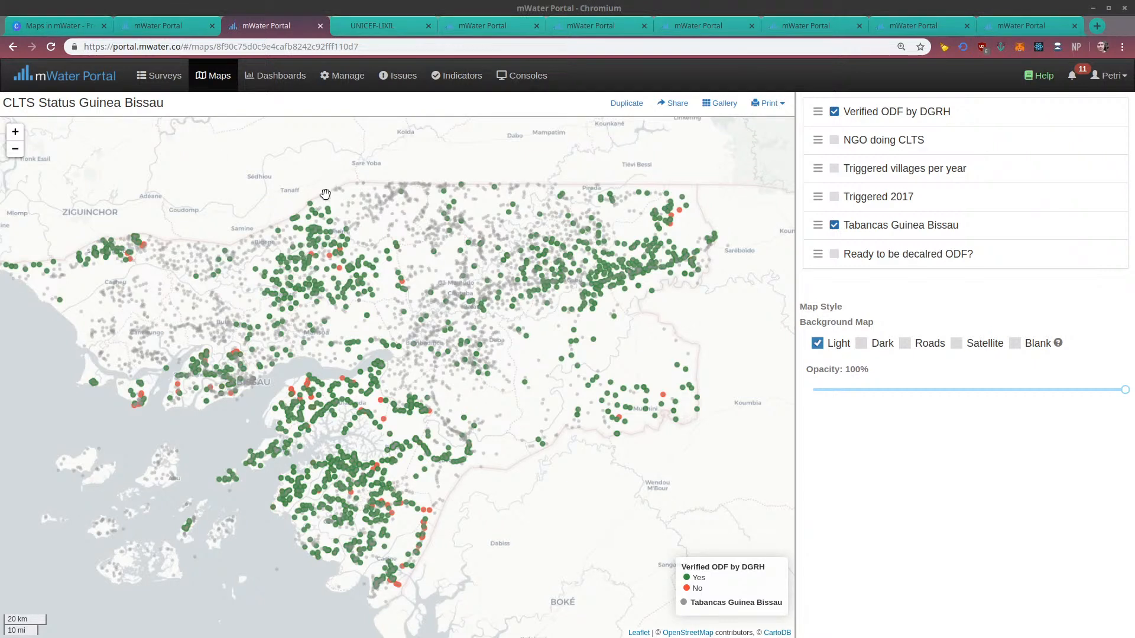
{"action": "left_click_drag", "start_coordinate": [261, 248], "coordinate": [325, 244]}
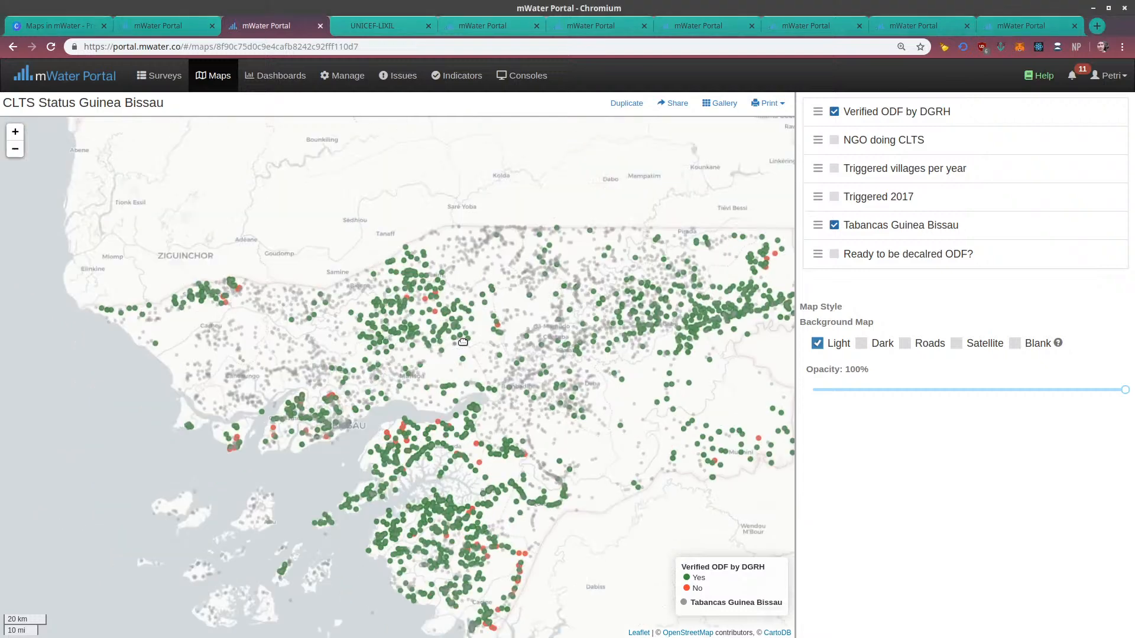
{"action": "left_click_drag", "start_coordinate": [465, 250], "coordinate": [408, 261]}
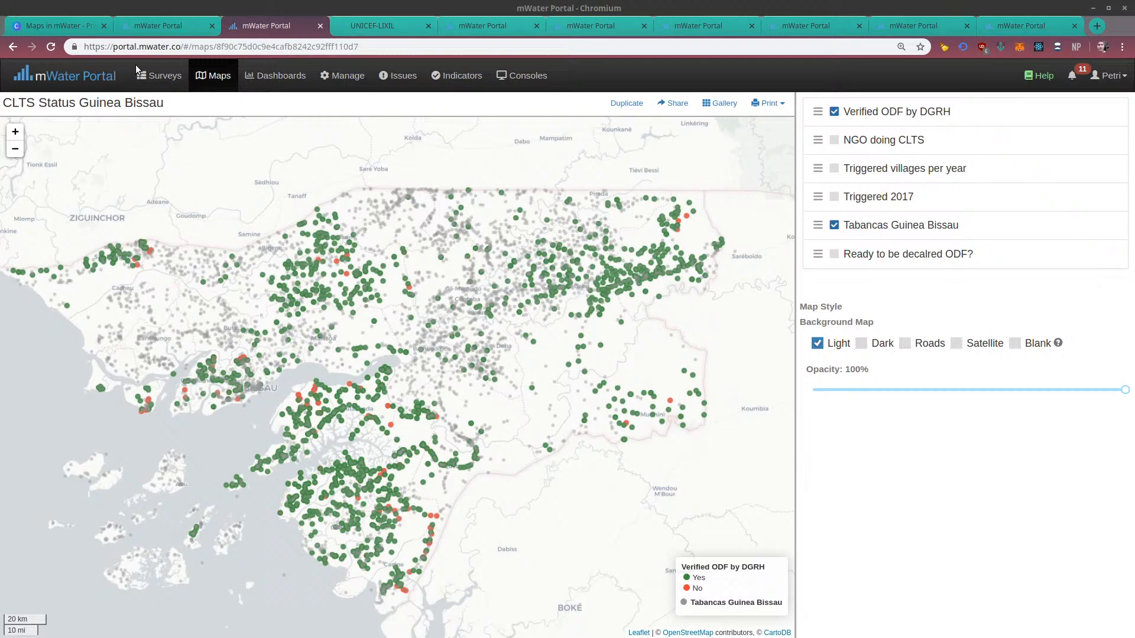
{"action": "left_click_drag", "start_coordinate": [166, 218], "coordinate": [296, 234]}
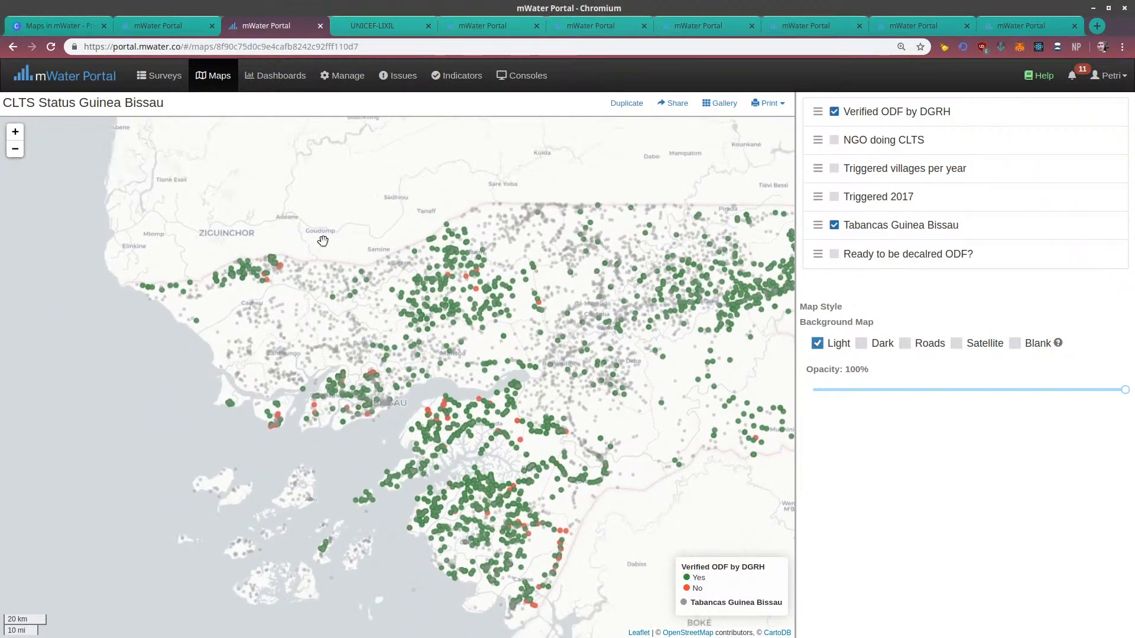
Open and dismiss the record of a village in northern Guinea Bissau, and review the ODF status farther east
{"action": "left_click", "coordinate": [451, 264]}
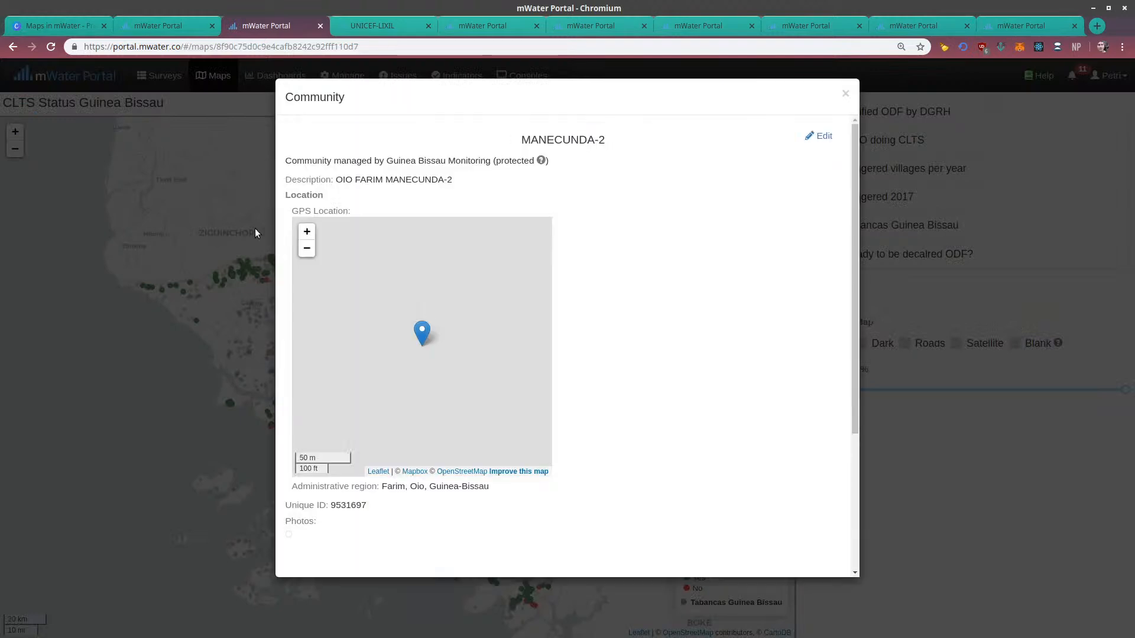
{"action": "left_click", "coordinate": [190, 230]}
{"action": "left_click_drag", "start_coordinate": [466, 292], "coordinate": [259, 275]}
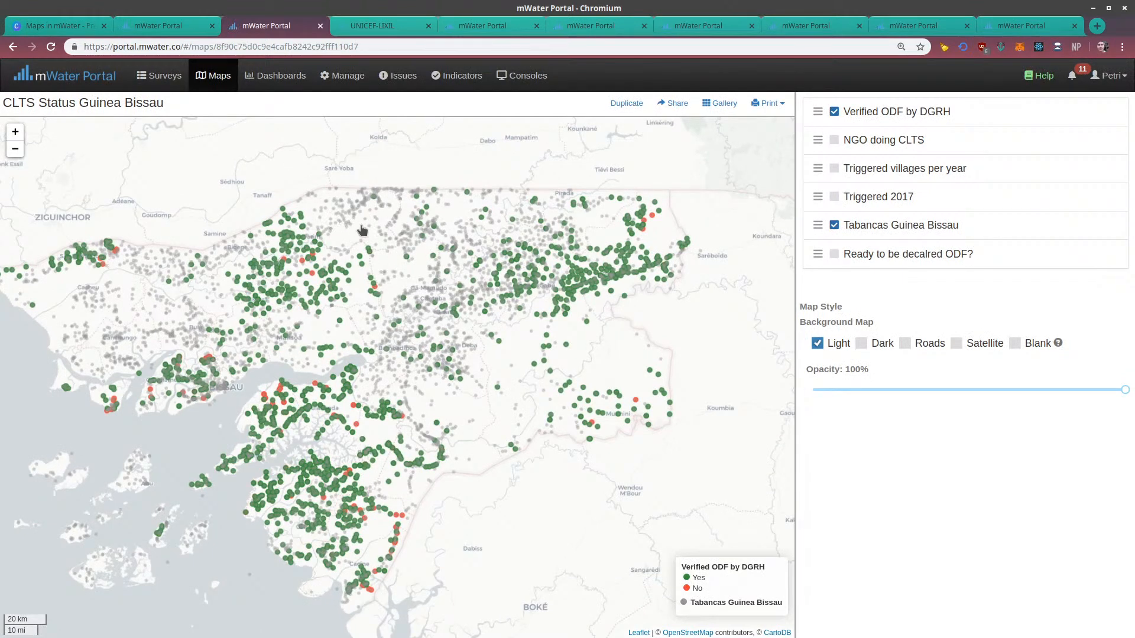
{"action": "left_click_drag", "start_coordinate": [397, 239], "coordinate": [407, 267]}
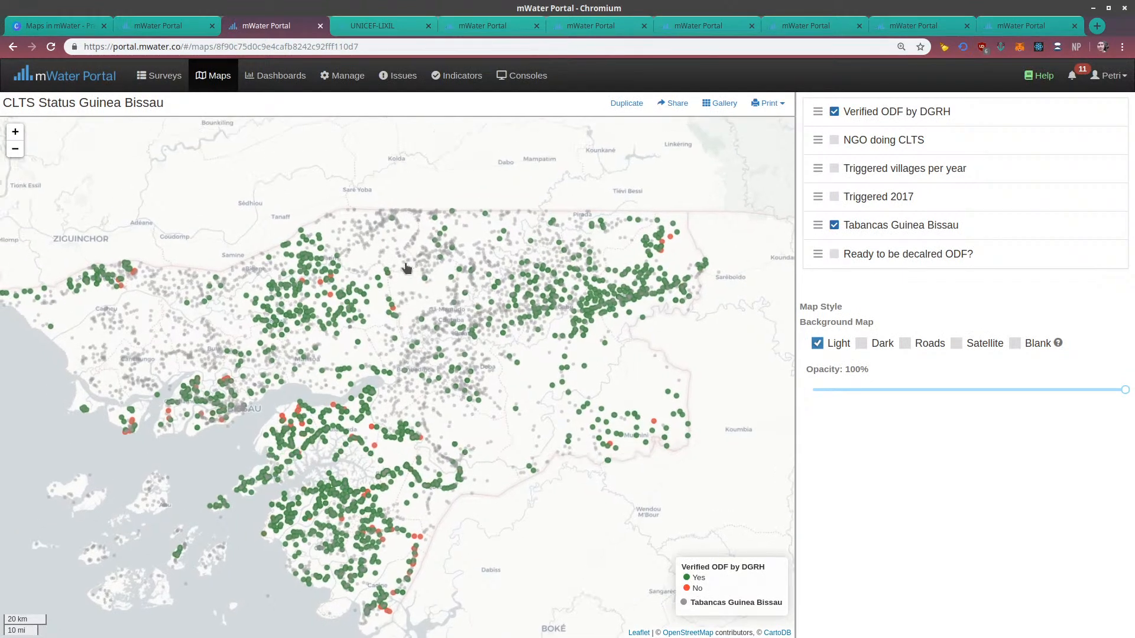
Switch to the UNICEF-LIXIL console map, reload it and examine the targeted woredas in Ethiopia
{"action": "left_click", "coordinate": [377, 23]}
{"action": "key", "text": "F5"}
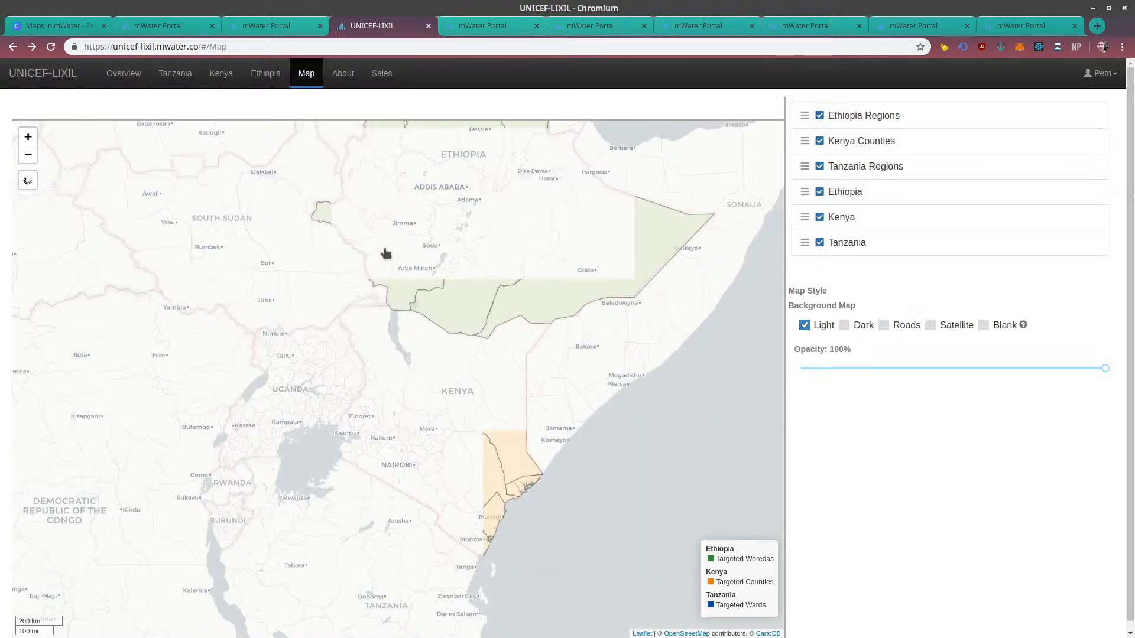
{"action": "left_click_drag", "start_coordinate": [385, 254], "coordinate": [381, 317]}
{"action": "left_click_drag", "start_coordinate": [424, 243], "coordinate": [408, 263]}
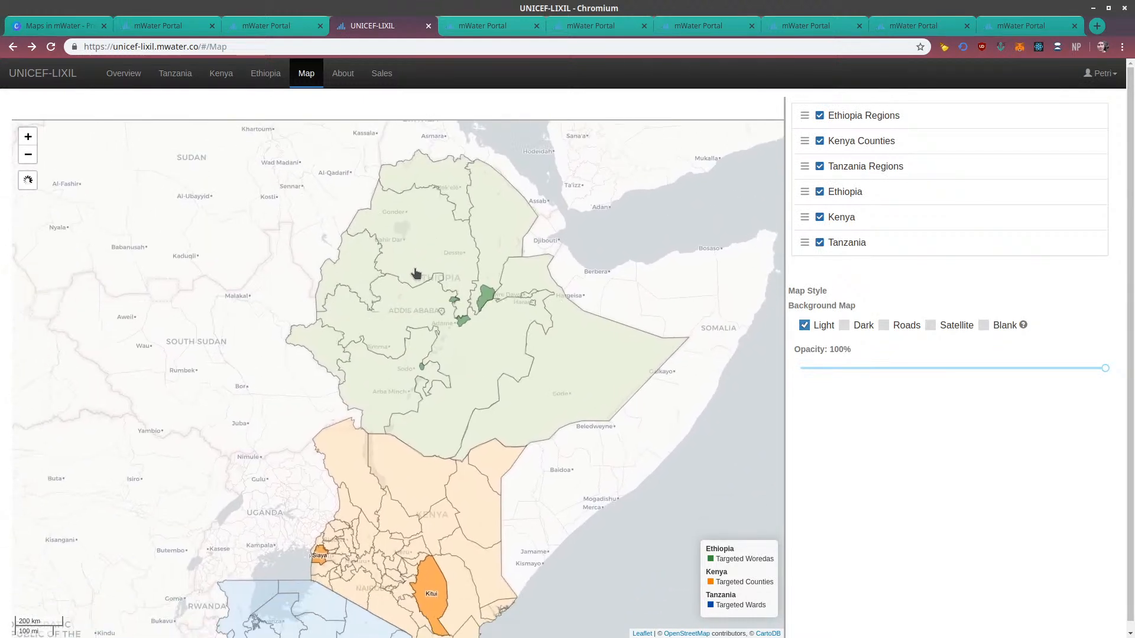
Examine the targeted counties in Kenya and wards in Tanzania, and return the map to Ethiopia
{"action": "left_click_drag", "start_coordinate": [267, 408], "coordinate": [312, 280]}
{"action": "left_click_drag", "start_coordinate": [256, 362], "coordinate": [216, 328]}
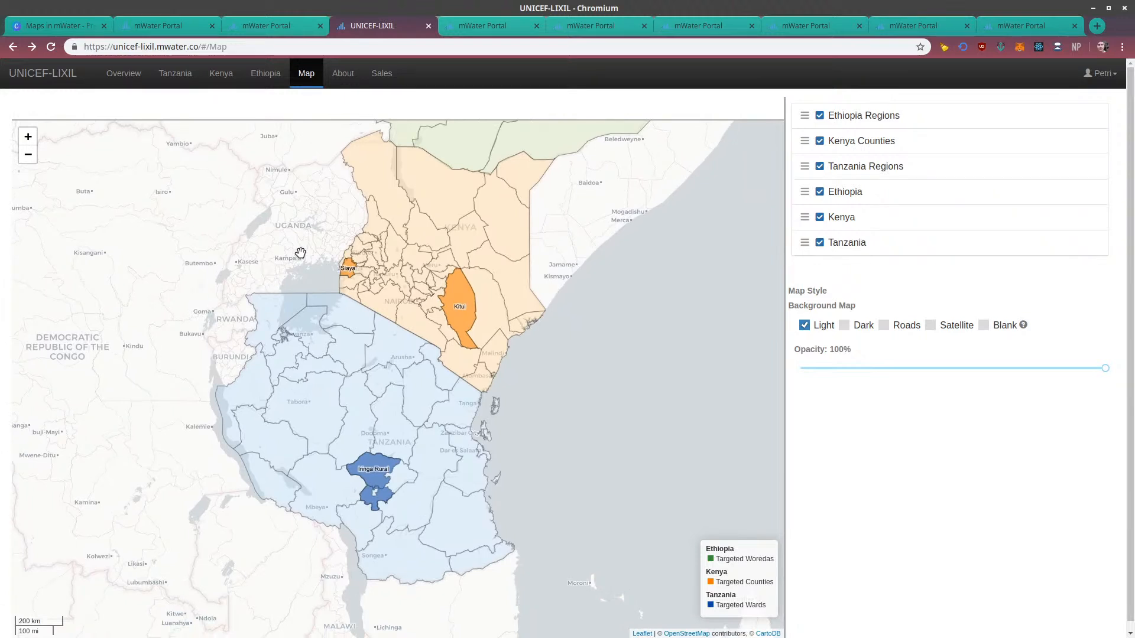
{"action": "left_click_drag", "start_coordinate": [306, 240], "coordinate": [288, 260]}
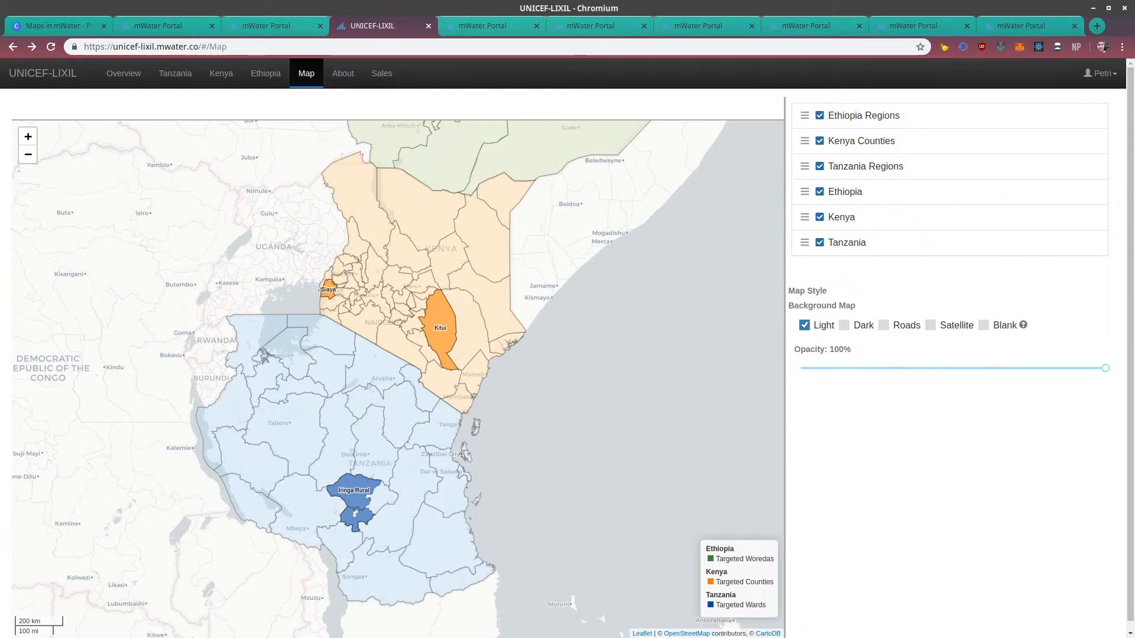
{"action": "left_click_drag", "start_coordinate": [571, 335], "coordinate": [546, 346]}
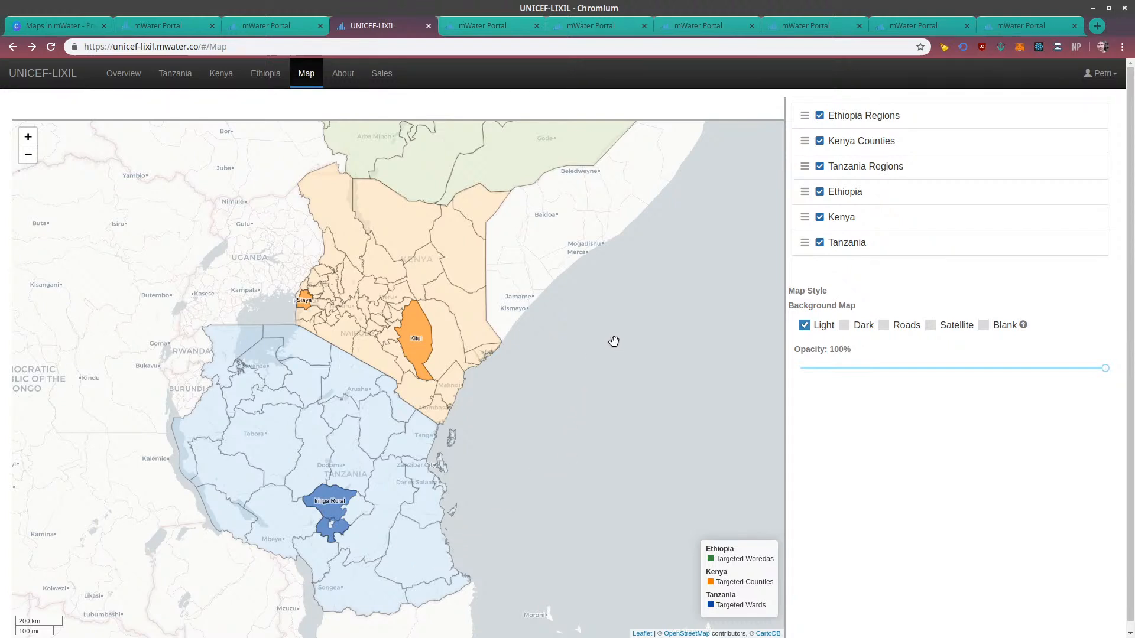
{"action": "left_click_drag", "start_coordinate": [614, 334], "coordinate": [601, 487]}
{"action": "left_click_drag", "start_coordinate": [591, 325], "coordinate": [590, 396]}
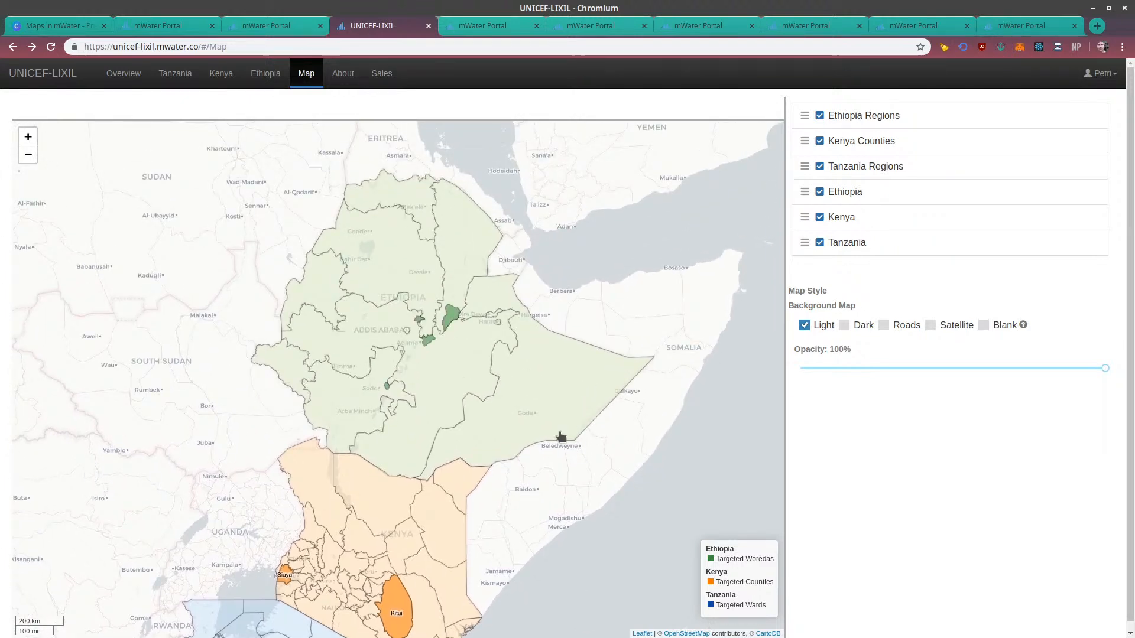
Show the Malawi Borehole average depth map and examine its hexagonal depth grid more closely in northern Malawi
{"action": "left_click", "coordinate": [466, 25]}
{"action": "left_click_drag", "start_coordinate": [276, 460], "coordinate": [218, 348]}
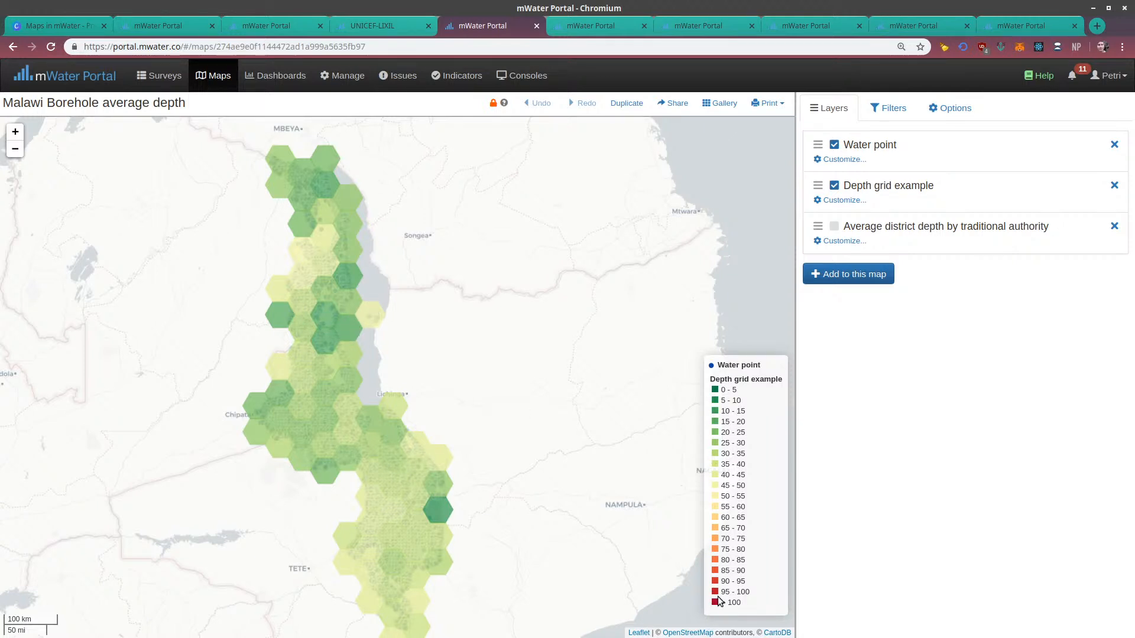
{"action": "scroll", "coordinate": [357, 313], "scroll_direction": "up", "scroll_amount": 2}
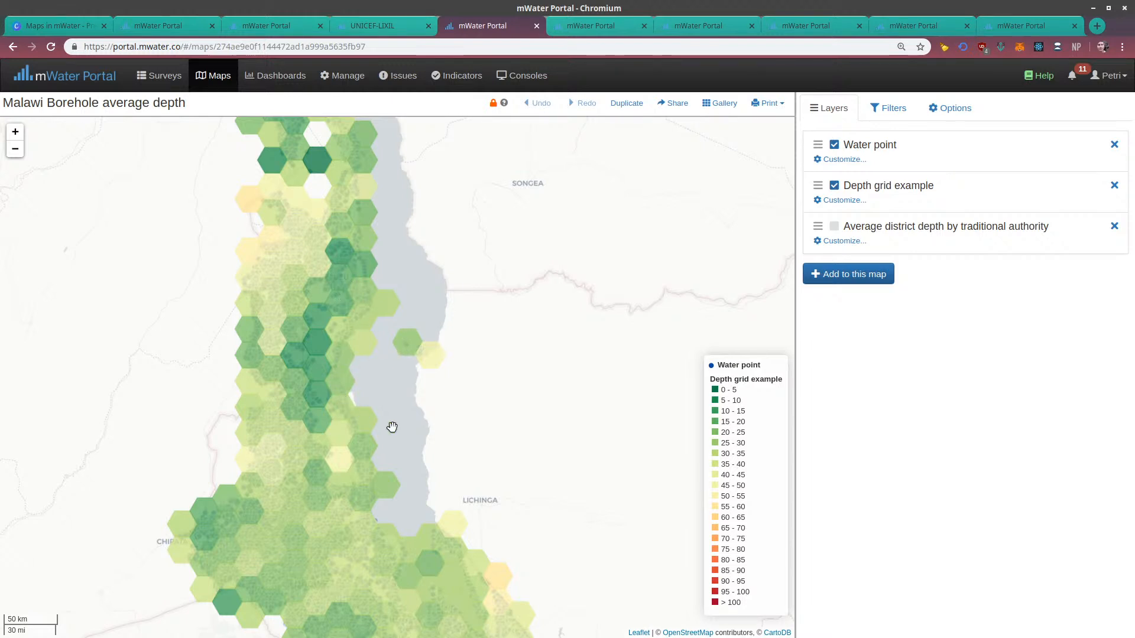
{"action": "left_click_drag", "start_coordinate": [416, 406], "coordinate": [413, 426]}
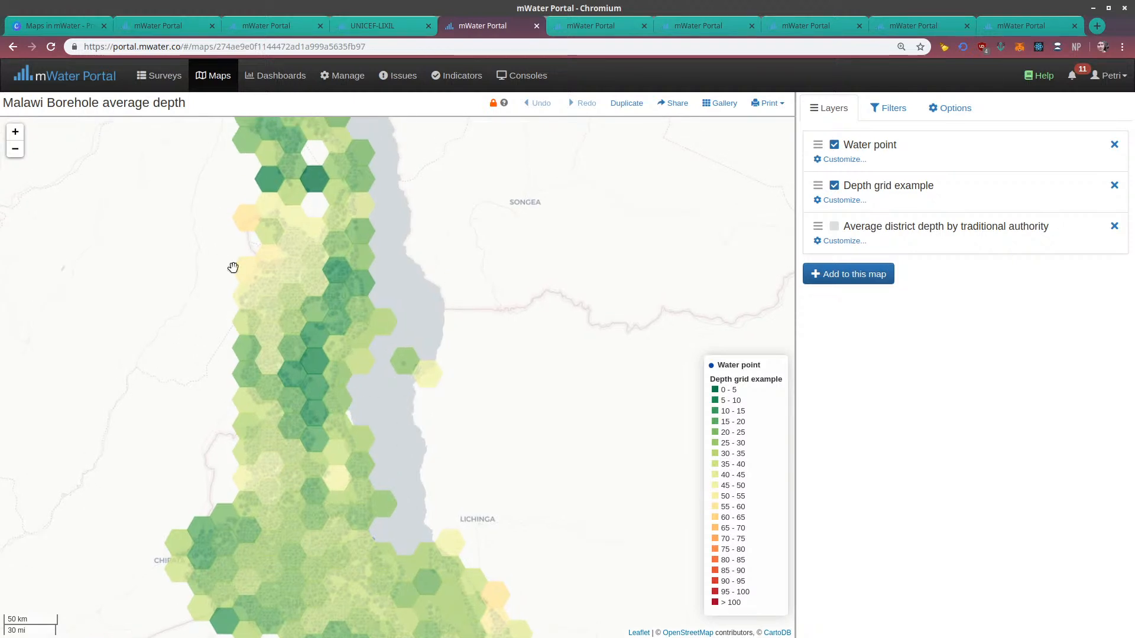
{"action": "left_click_drag", "start_coordinate": [452, 273], "coordinate": [392, 342]}
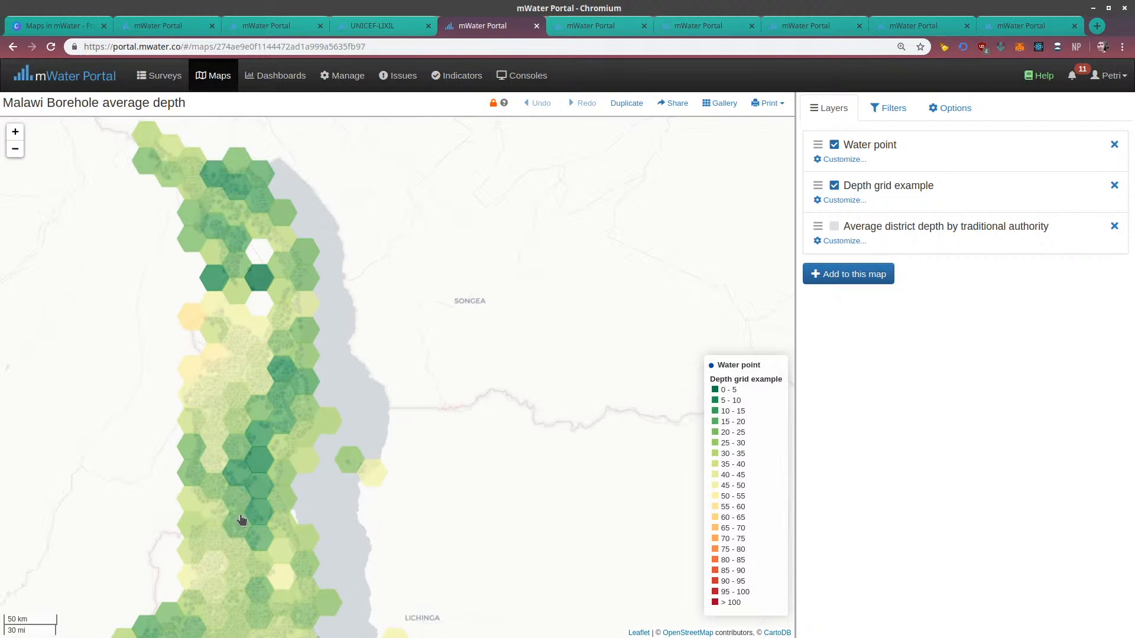
{"action": "left_click_drag", "start_coordinate": [165, 461], "coordinate": [187, 489]}
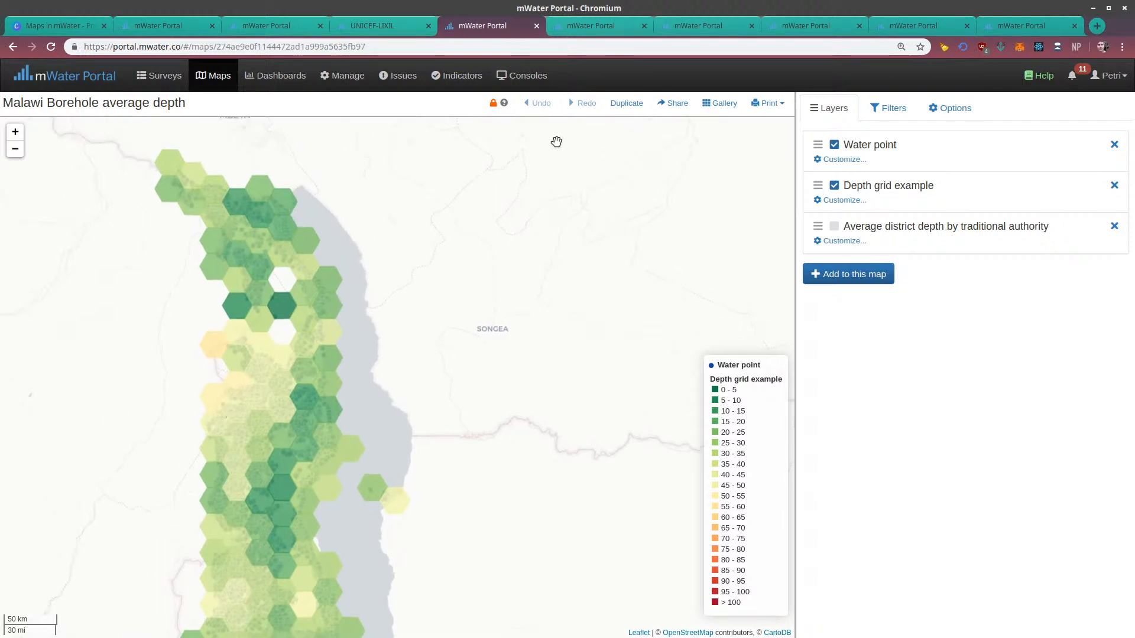
Show the Abidjan - Population Density map and examine the density across the city's districts toward Koumassi and Port Bouet
{"action": "left_click", "coordinate": [595, 30]}
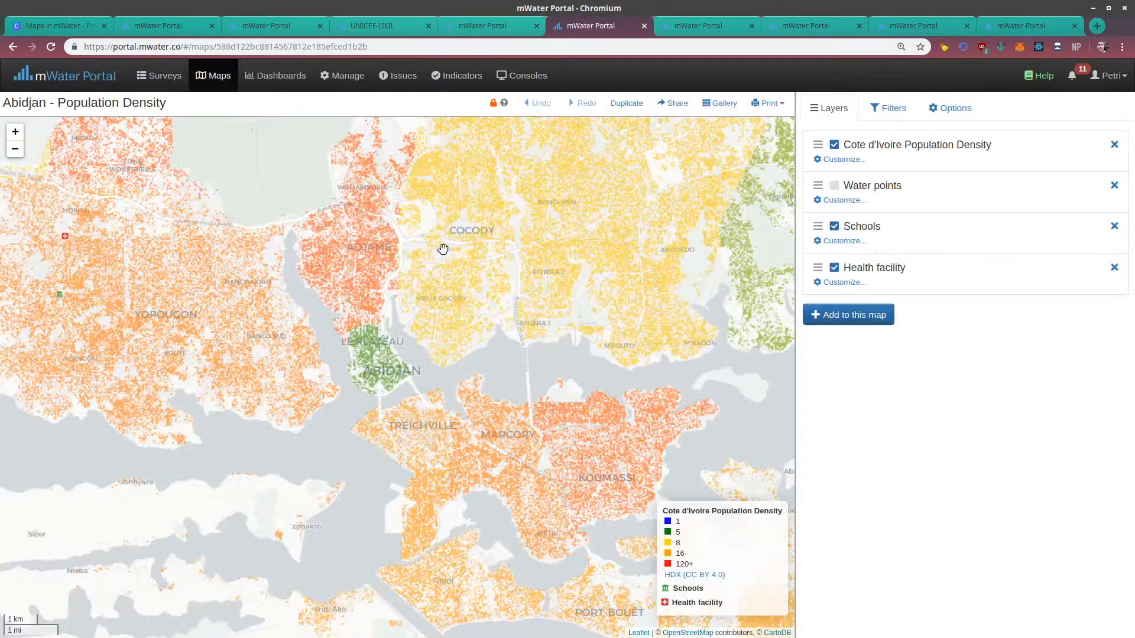
{"action": "left_click_drag", "start_coordinate": [524, 281], "coordinate": [435, 210]}
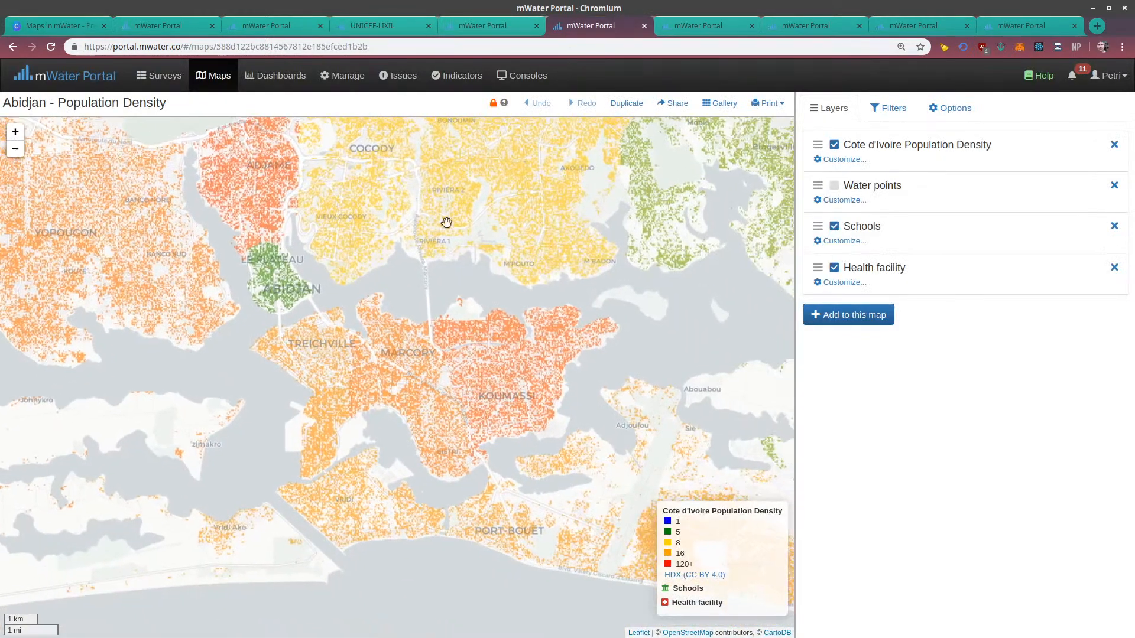
{"action": "left_click_drag", "start_coordinate": [486, 344], "coordinate": [464, 331]}
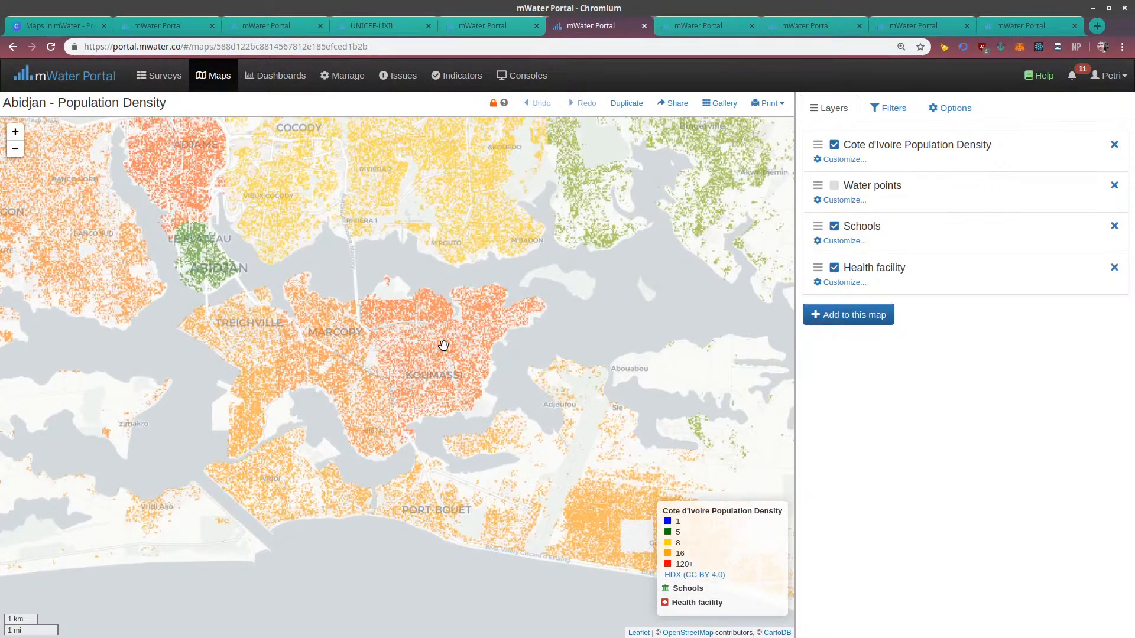
Examine the population density across Abidjan's Adjame, Cocody and Yopougon districts
{"action": "left_click_drag", "start_coordinate": [383, 332], "coordinate": [490, 402]}
{"action": "left_click_drag", "start_coordinate": [362, 313], "coordinate": [487, 414]}
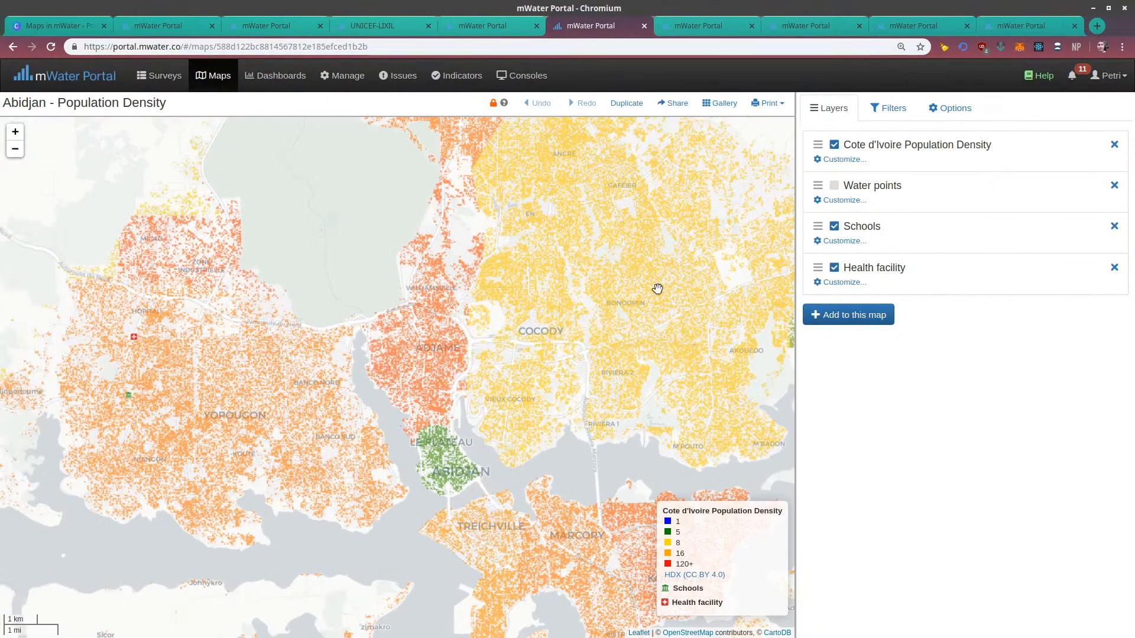
{"action": "left_click_drag", "start_coordinate": [181, 362], "coordinate": [245, 362]}
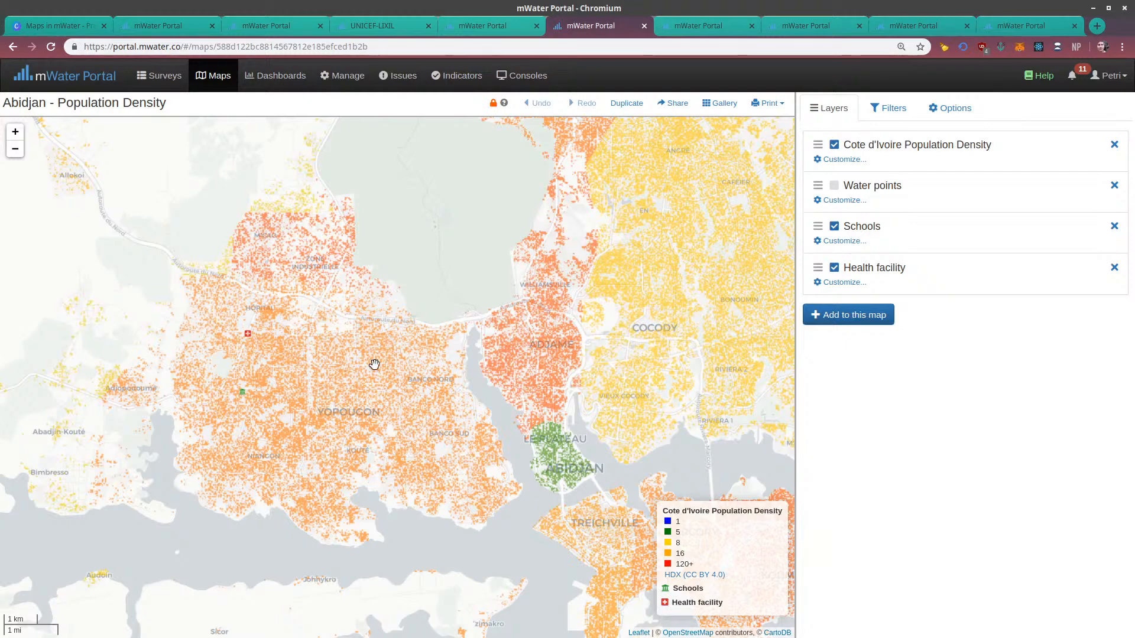
{"action": "left_click_drag", "start_coordinate": [562, 392], "coordinate": [518, 448]}
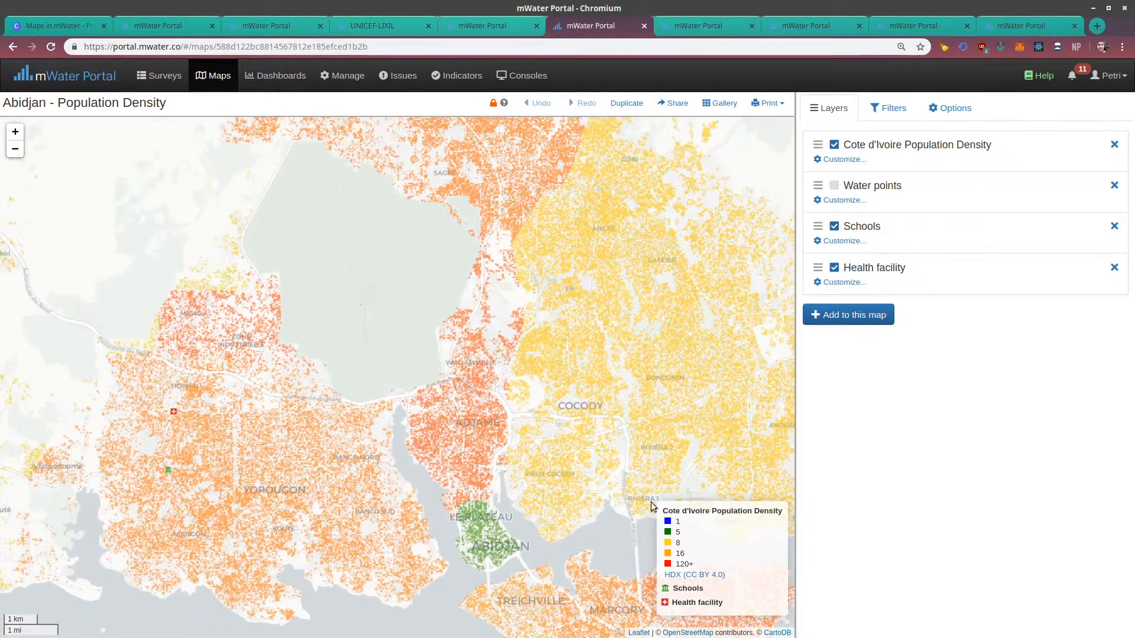
Examine the population density north of Abidjan, around Abobo, Anyama and the outlying settlements toward Attinguie
{"action": "left_click_drag", "start_coordinate": [580, 286], "coordinate": [505, 421]}
{"action": "left_click_drag", "start_coordinate": [581, 308], "coordinate": [534, 372]}
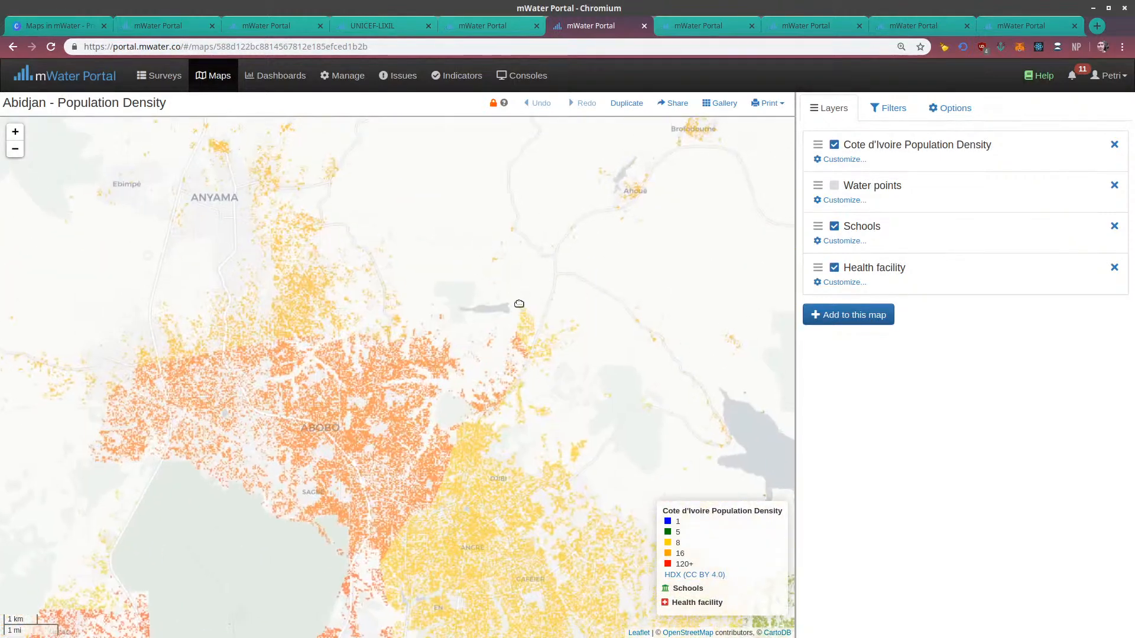
{"action": "left_click_drag", "start_coordinate": [517, 301], "coordinate": [547, 348]}
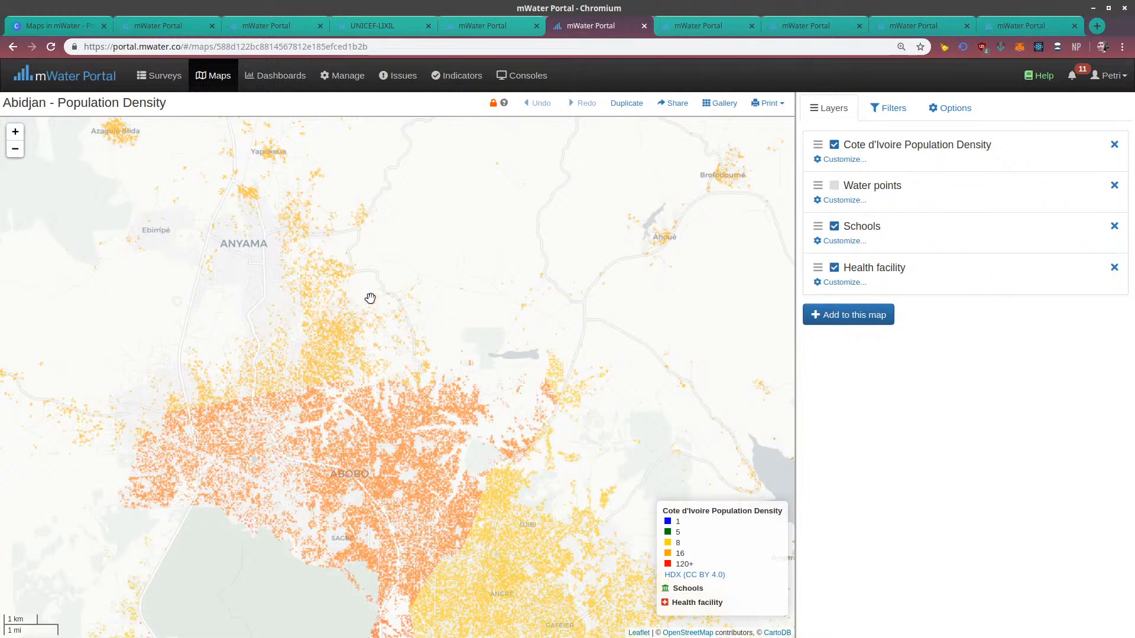
{"action": "left_click_drag", "start_coordinate": [506, 309], "coordinate": [392, 387]}
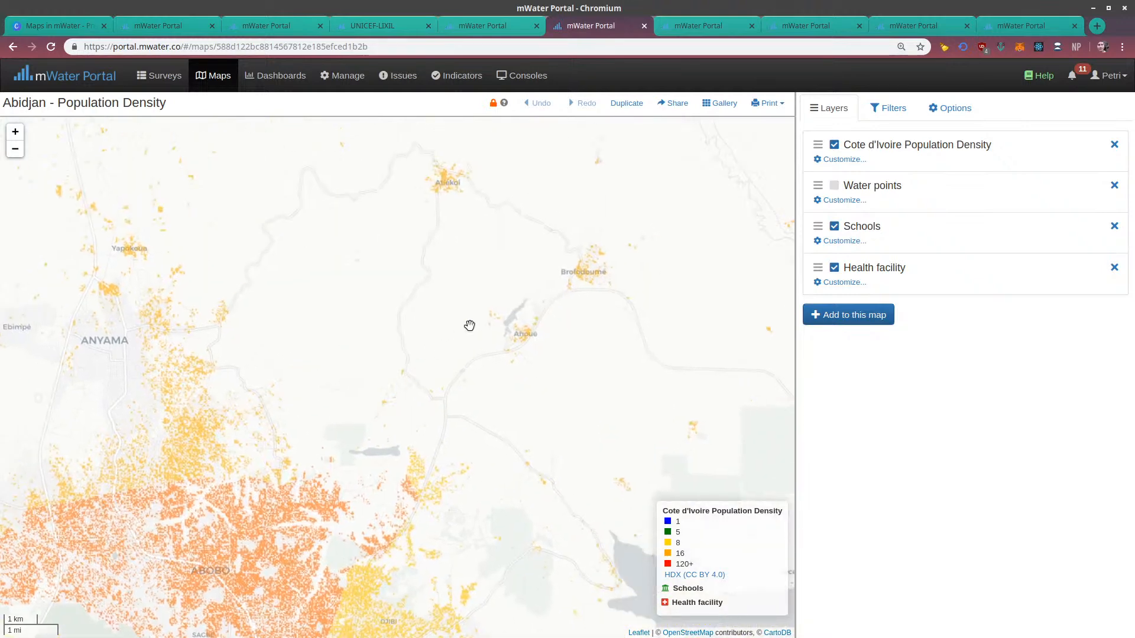
{"action": "left_click_drag", "start_coordinate": [448, 284], "coordinate": [537, 289]}
{"action": "left_click_drag", "start_coordinate": [372, 332], "coordinate": [493, 291]}
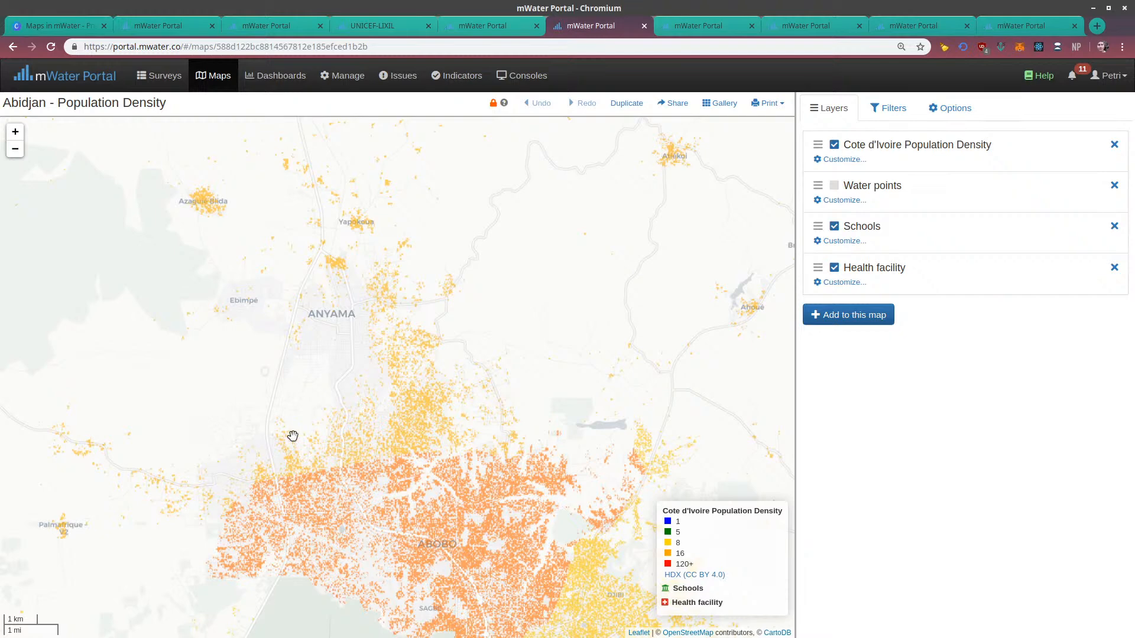
{"action": "left_click_drag", "start_coordinate": [390, 401], "coordinate": [442, 430]}
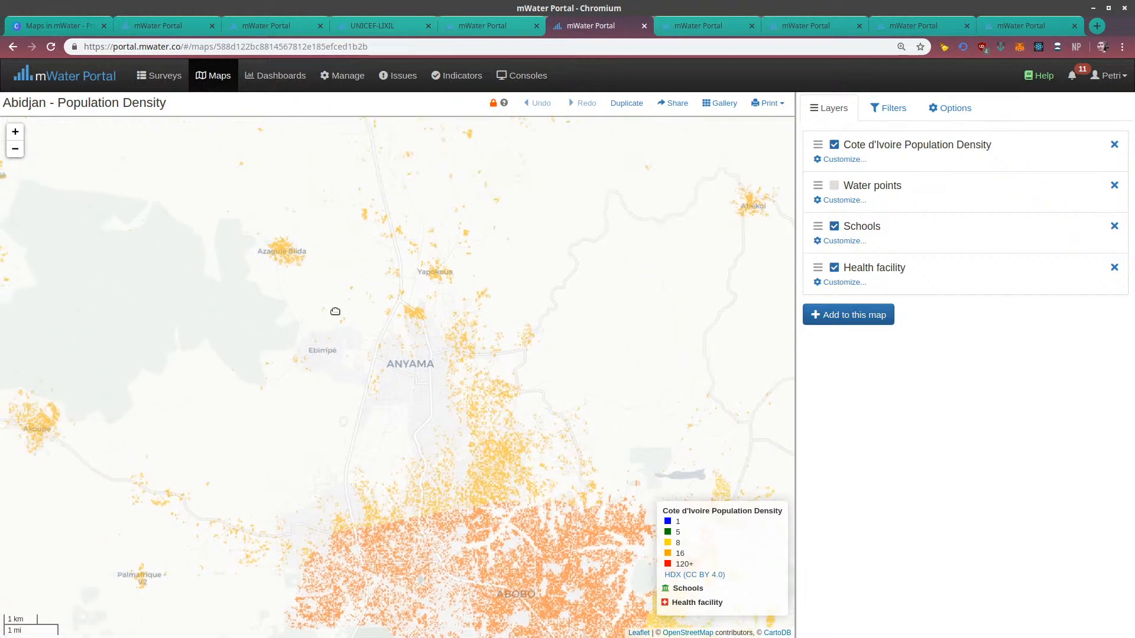
{"action": "left_click_drag", "start_coordinate": [321, 320], "coordinate": [367, 294]}
{"action": "left_click_drag", "start_coordinate": [183, 438], "coordinate": [325, 329]}
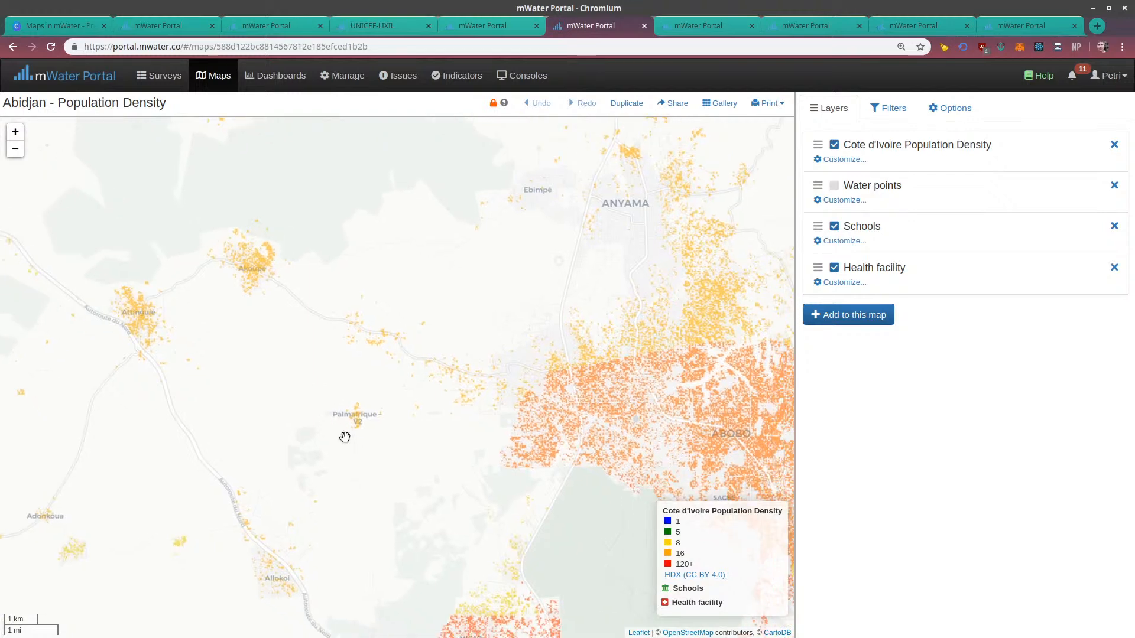
Return the map to central Abidjan and examine the population density from Yopougon across Cocody to Bingerville
{"action": "left_click_drag", "start_coordinate": [362, 474], "coordinate": [254, 299]}
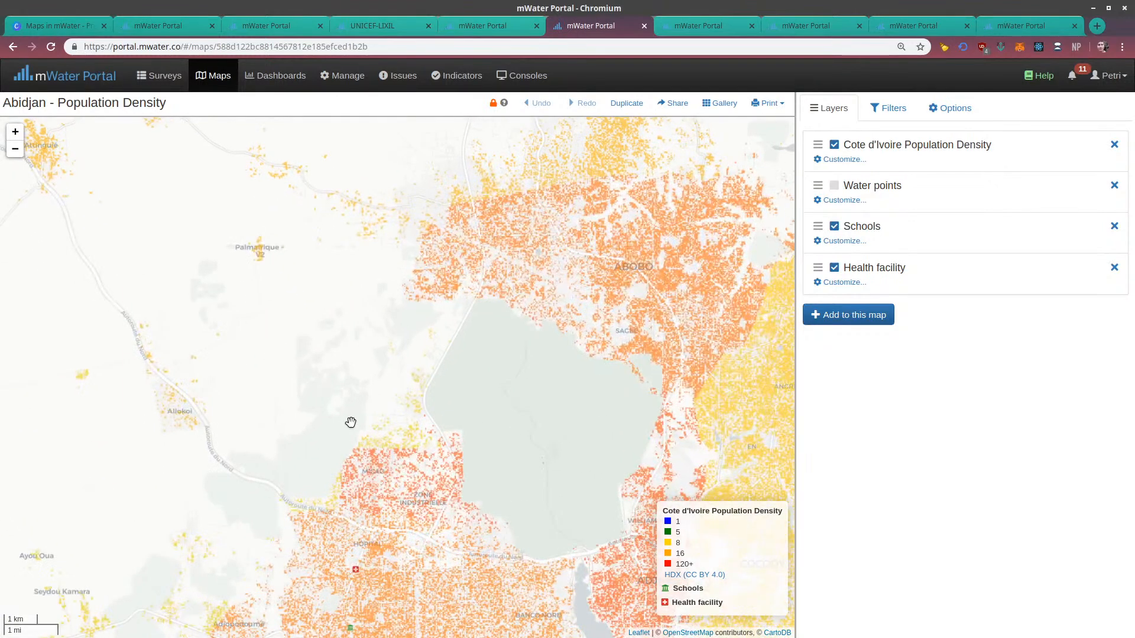
{"action": "left_click_drag", "start_coordinate": [260, 380], "coordinate": [241, 377]}
{"action": "left_click_drag", "start_coordinate": [479, 438], "coordinate": [337, 385]}
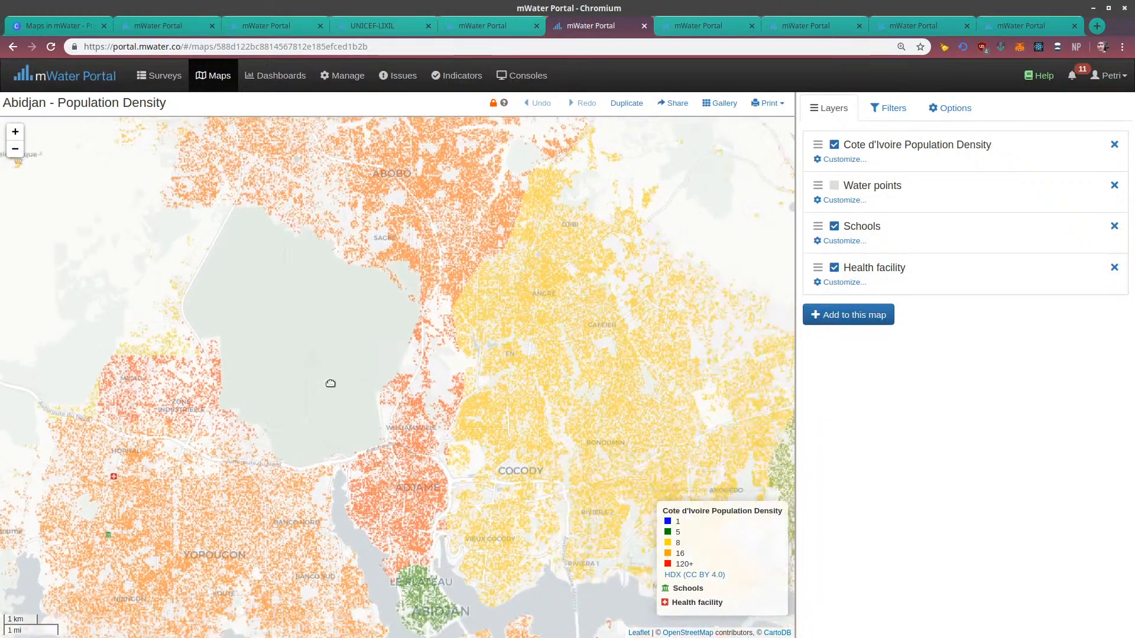
{"action": "left_click_drag", "start_coordinate": [575, 431], "coordinate": [471, 398]}
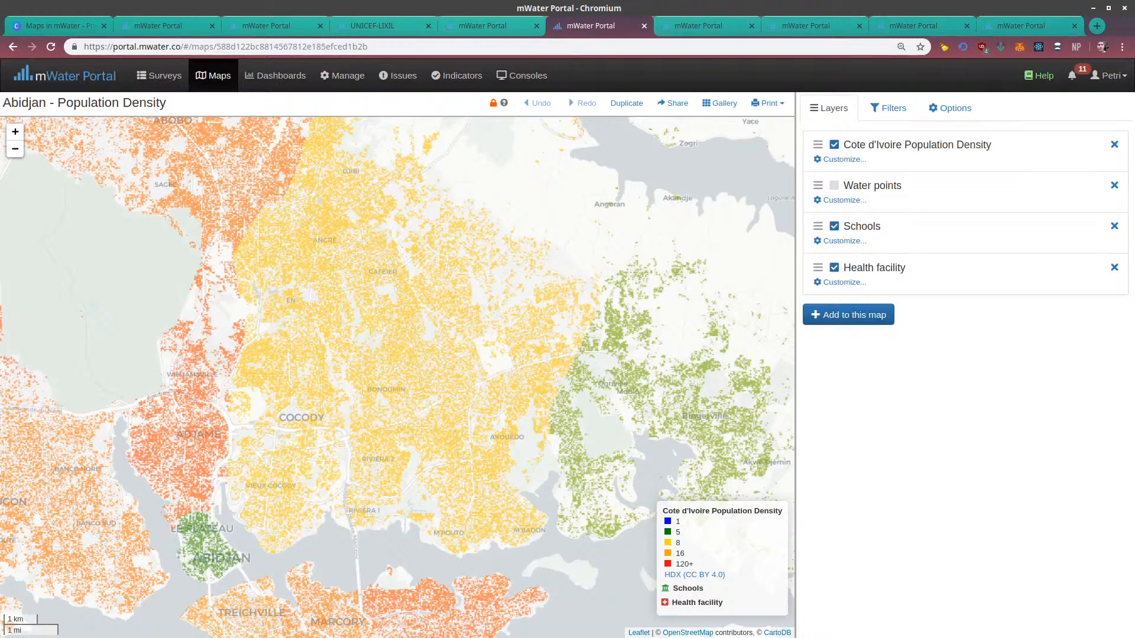
Switch to the Case study: Layered Map, show more of Haiti and hide the Commune Boundaries layer
{"action": "left_click", "coordinate": [691, 26]}
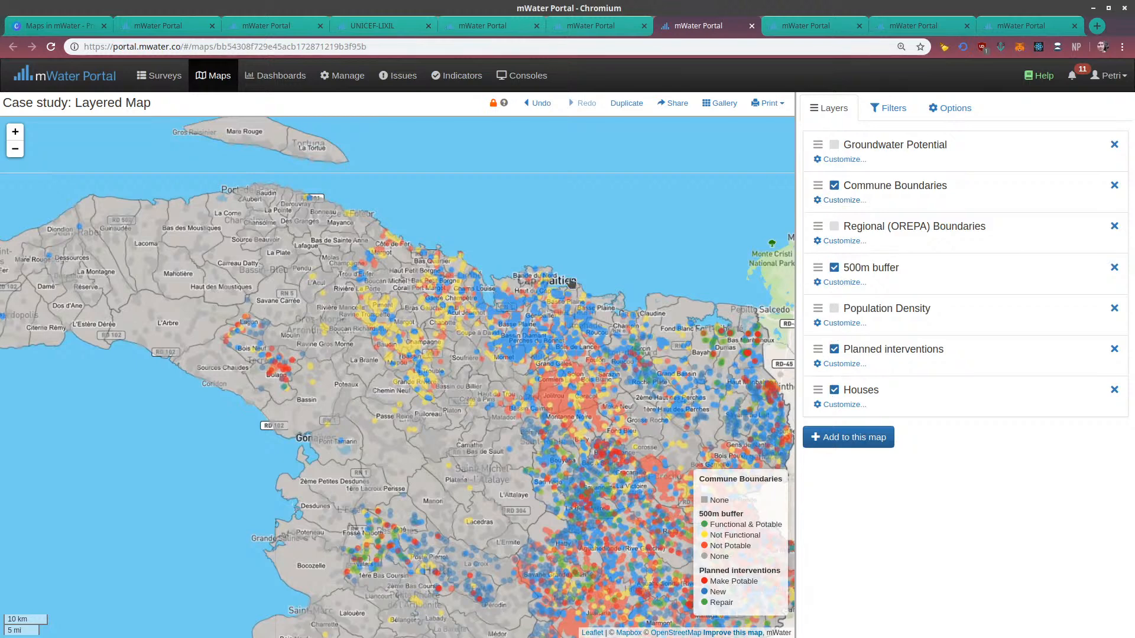
{"action": "left_click", "coordinate": [15, 149]}
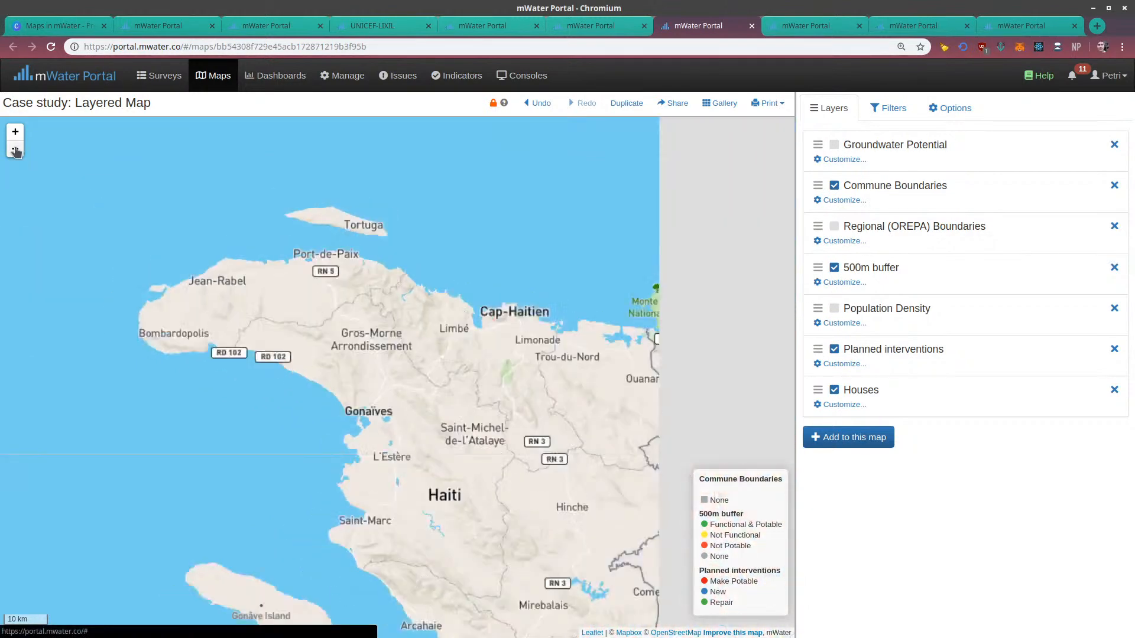
{"action": "left_click_drag", "start_coordinate": [611, 434], "coordinate": [614, 350]}
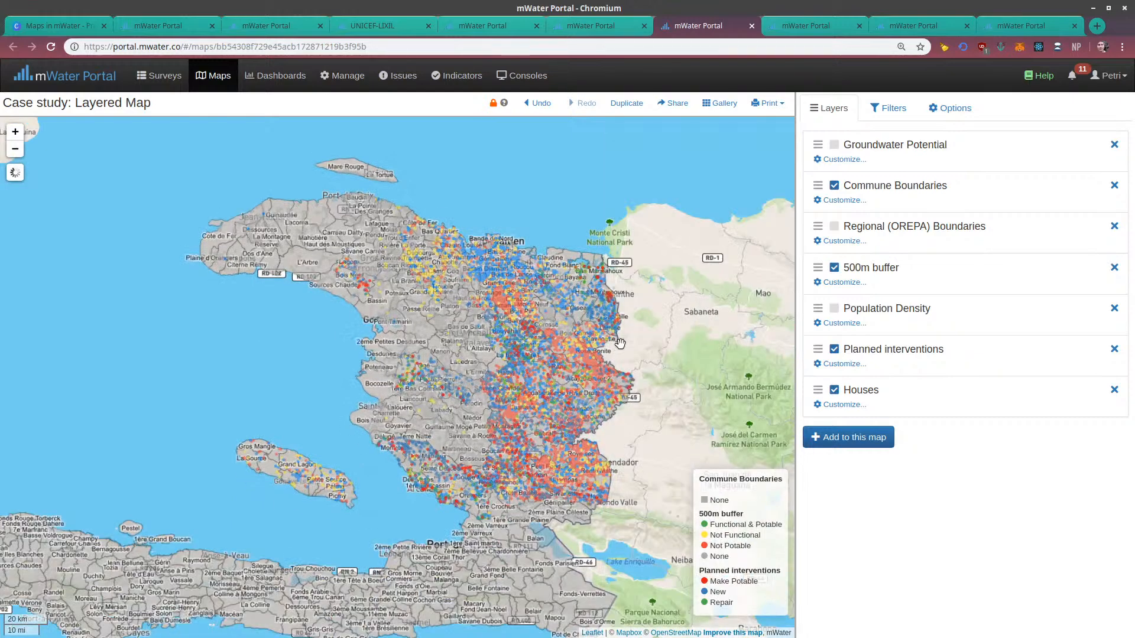
{"action": "left_click", "coordinate": [834, 188]}
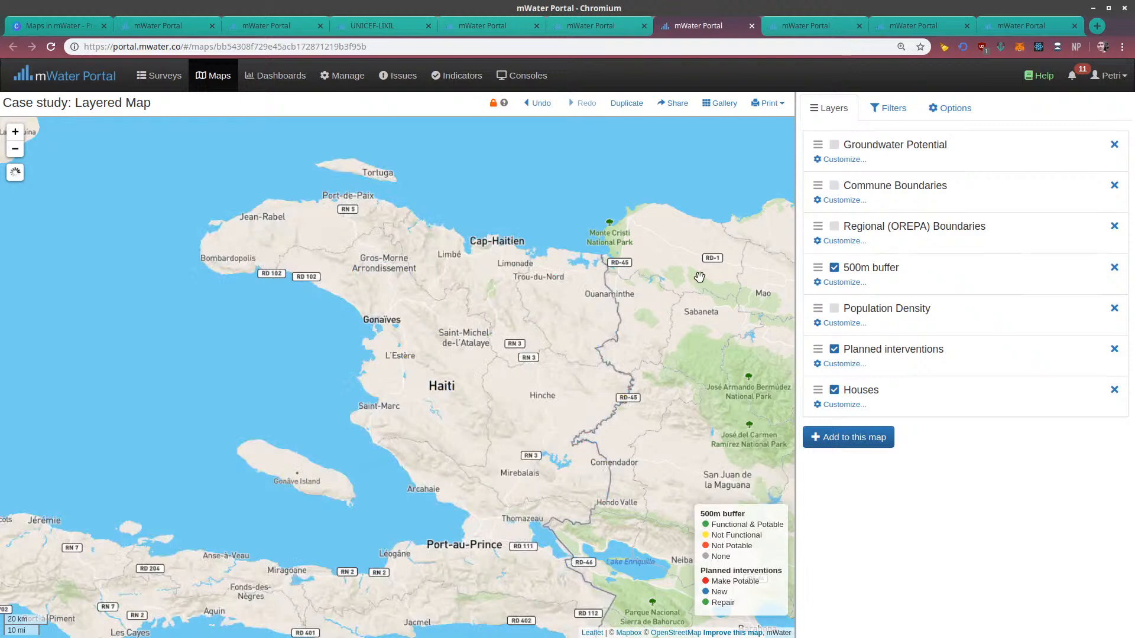
Examine the planned interventions, 500m buffers and houses more closely in eastern and central Haiti, from Cap-Haitien to Port-au-Prince
{"action": "left_click_drag", "start_coordinate": [527, 320], "coordinate": [524, 335]}
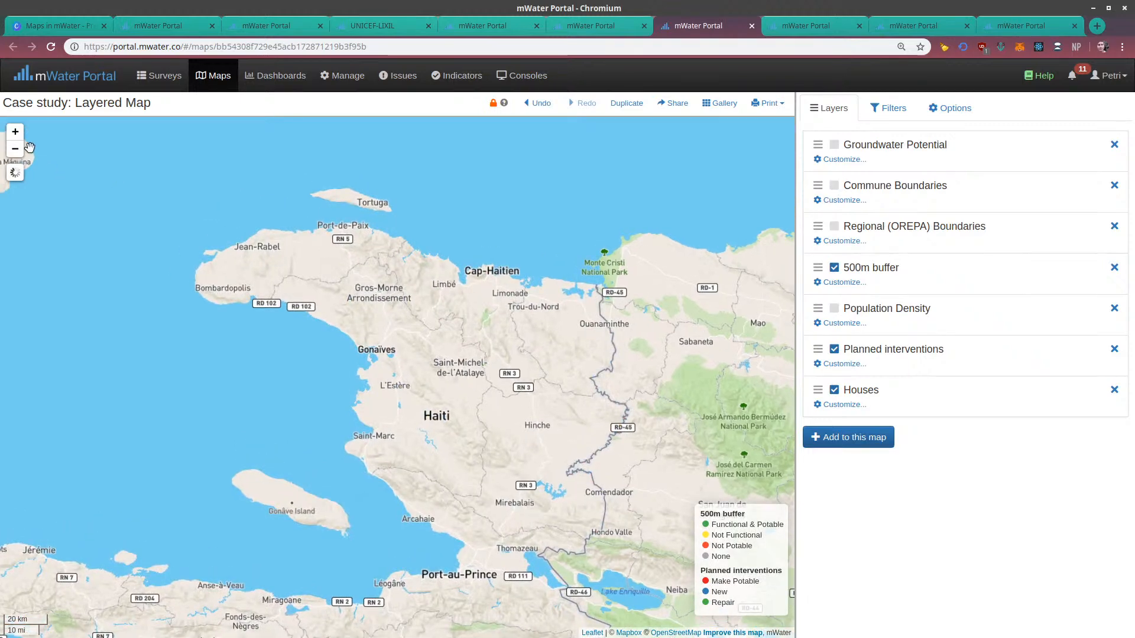
{"action": "left_click", "coordinate": [16, 132]}
{"action": "left_click_drag", "start_coordinate": [658, 263], "coordinate": [515, 296]}
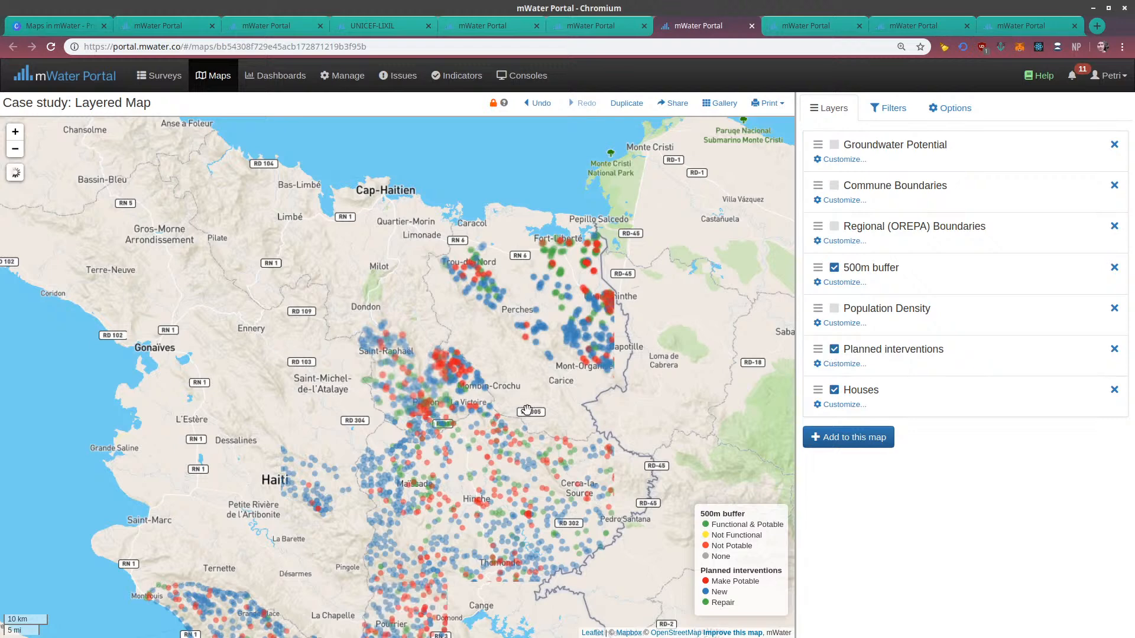
{"action": "left_click_drag", "start_coordinate": [507, 437], "coordinate": [524, 474]}
{"action": "left_click_drag", "start_coordinate": [509, 396], "coordinate": [507, 181]}
{"action": "left_click_drag", "start_coordinate": [501, 396], "coordinate": [513, 331]}
{"action": "left_click_drag", "start_coordinate": [491, 446], "coordinate": [492, 473]}
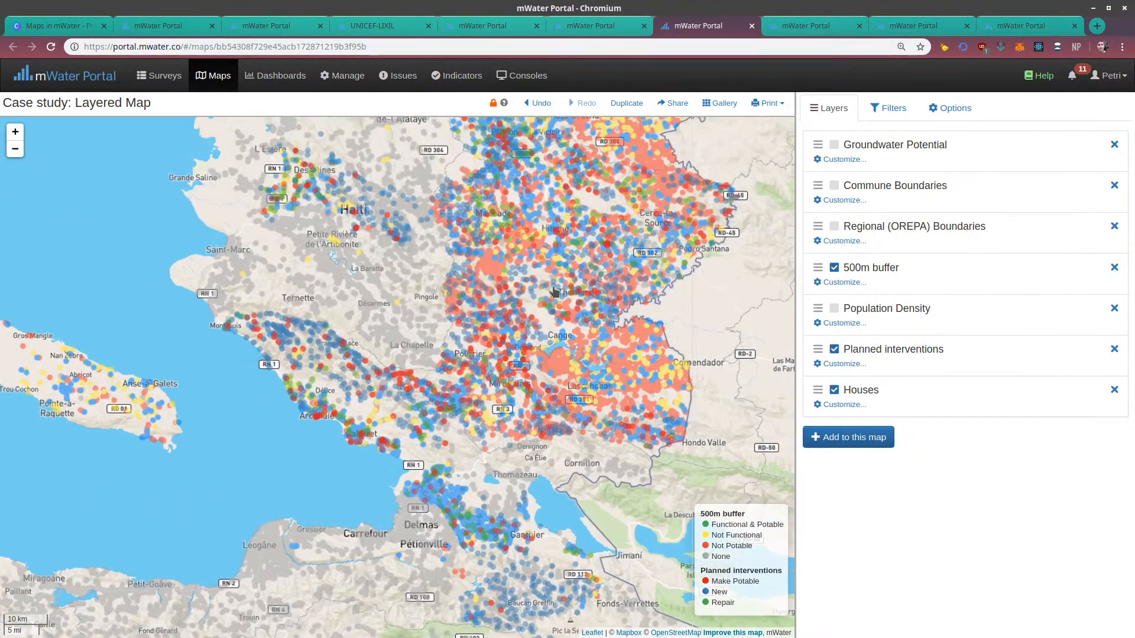
{"action": "left_click_drag", "start_coordinate": [552, 338], "coordinate": [540, 466]}
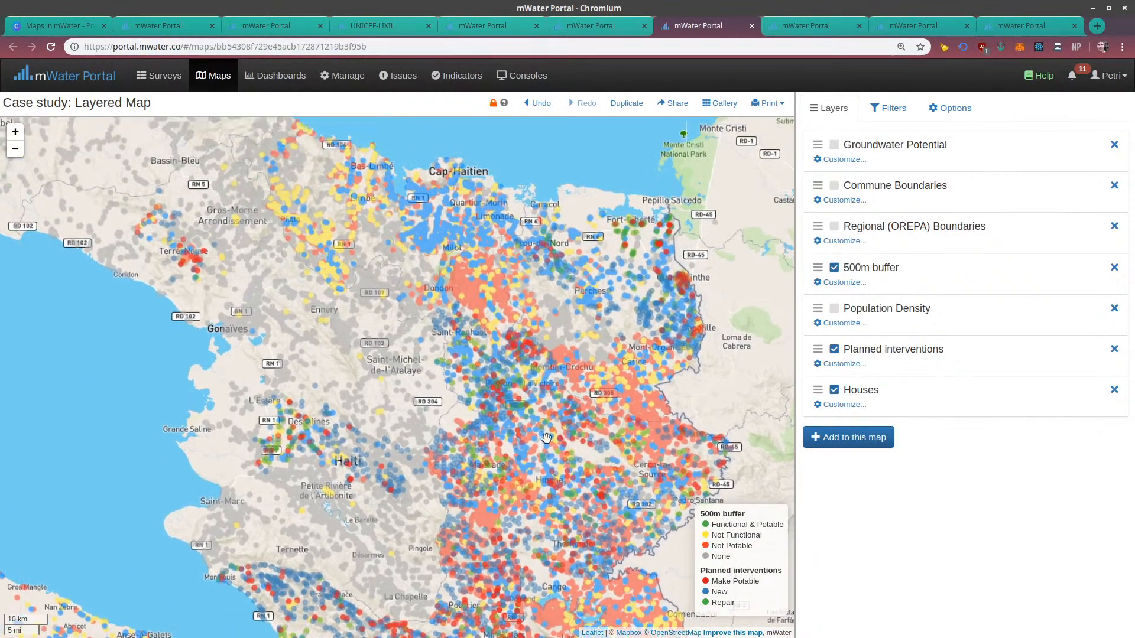
{"action": "left_click_drag", "start_coordinate": [485, 337], "coordinate": [527, 392]}
Return the layered map to an overview of Haiti from Port-de-Paix to Les Cayes
{"action": "left_click", "coordinate": [15, 148]}
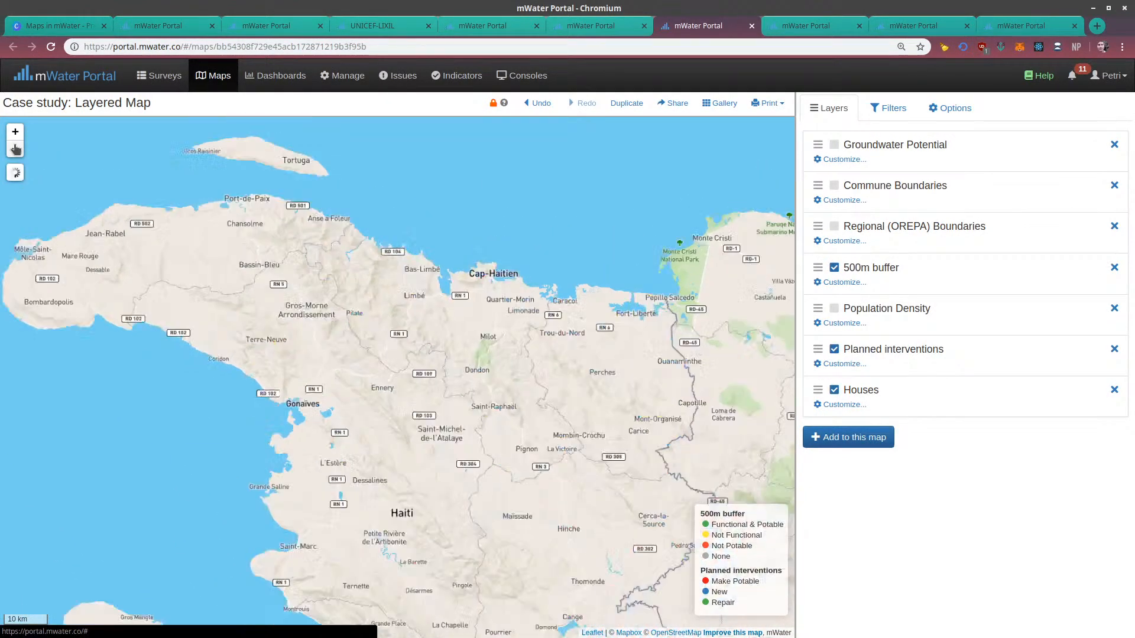
{"action": "left_click_drag", "start_coordinate": [233, 342], "coordinate": [388, 189]}
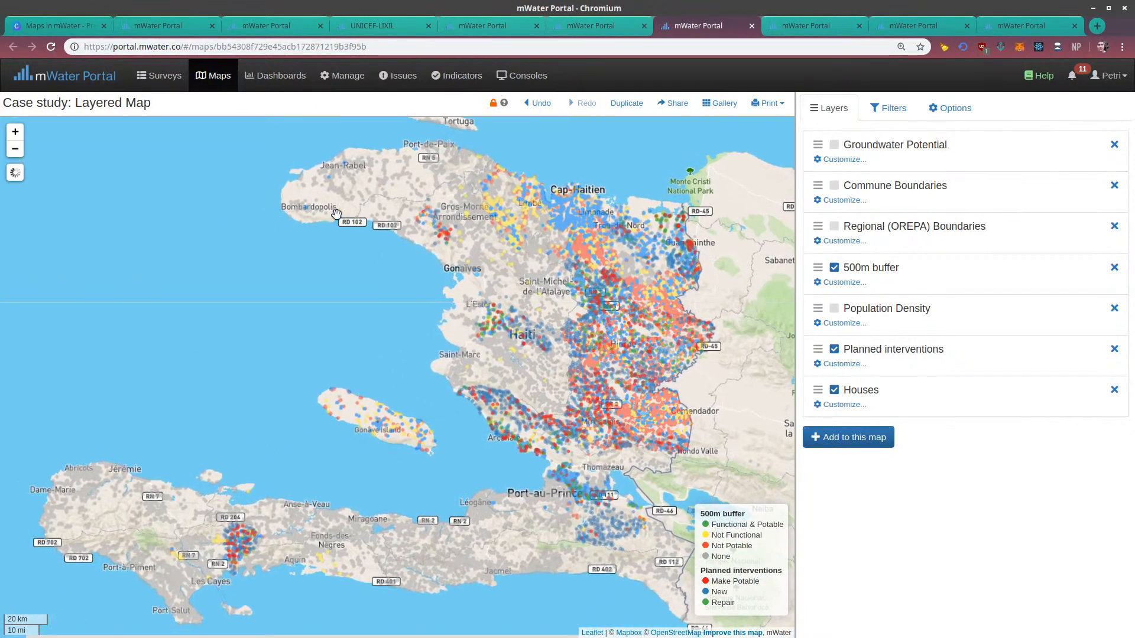
{"action": "left_click_drag", "start_coordinate": [212, 212], "coordinate": [223, 219]}
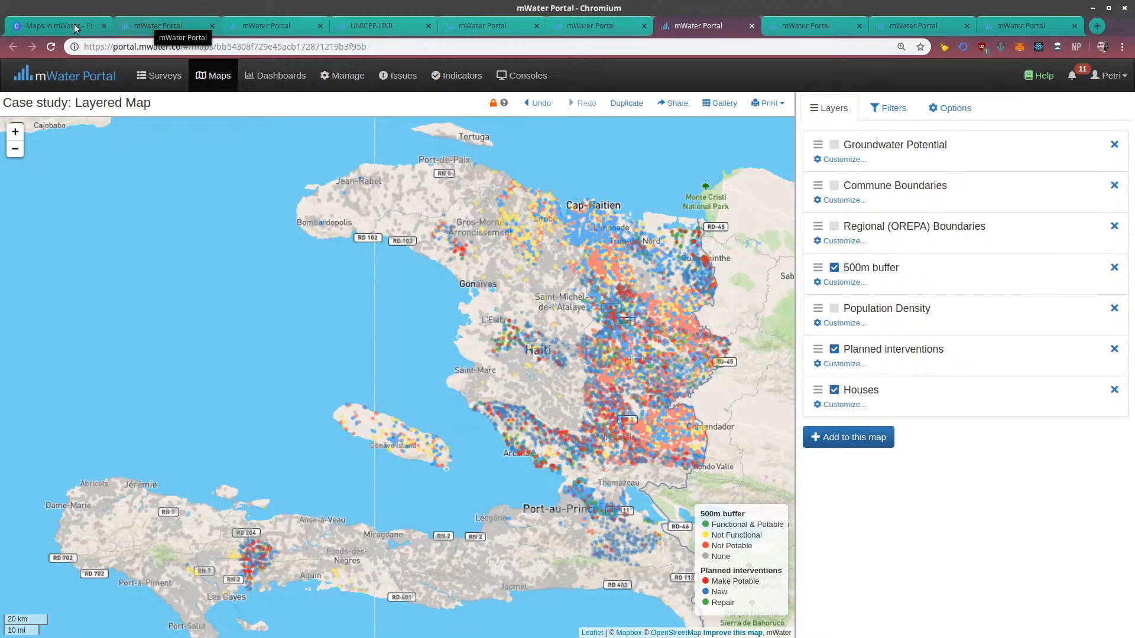
Switch to the Maps in mWater presentation in Canva, present it as Standard and advance from Examples to the Maps in mWater slide
{"action": "left_click", "coordinate": [52, 26]}
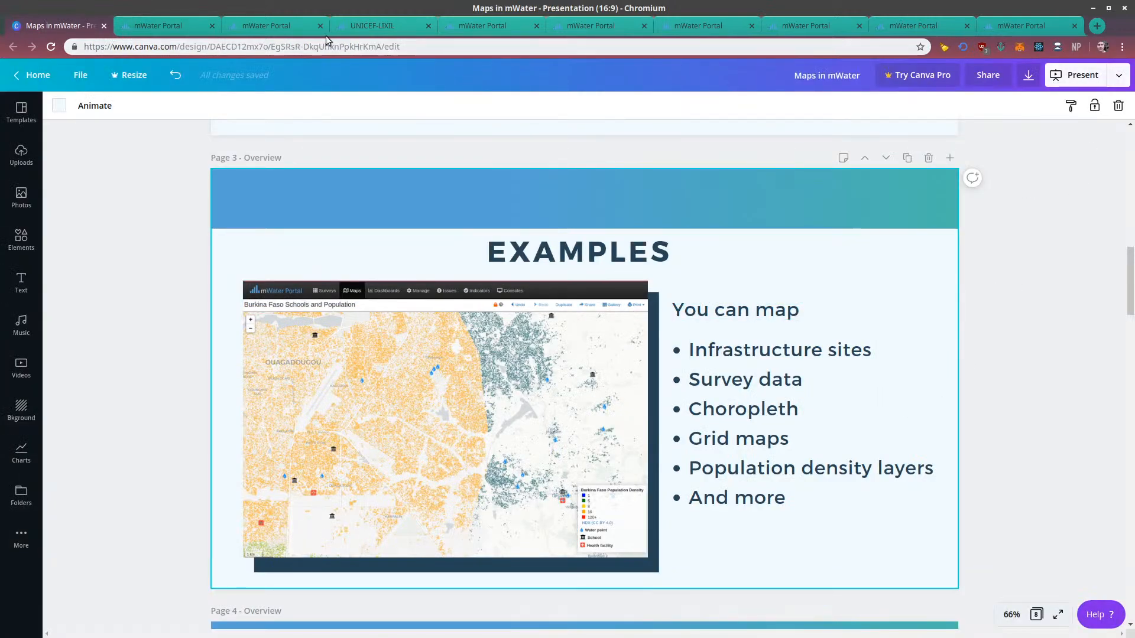
{"action": "left_click", "coordinate": [1104, 78]}
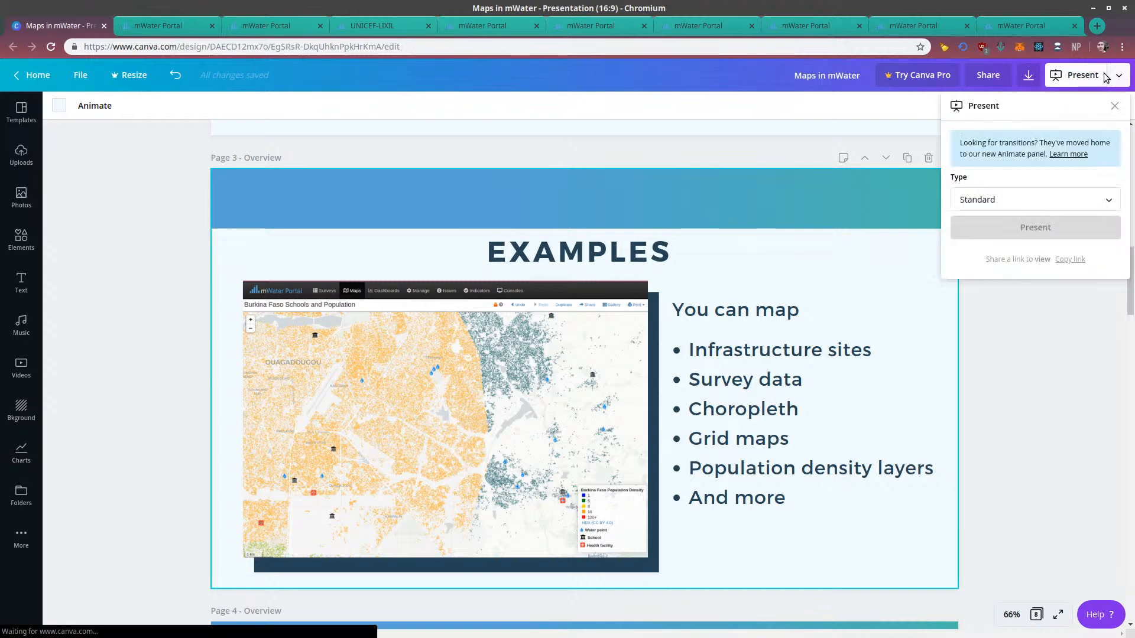
{"action": "left_click", "coordinate": [1041, 228]}
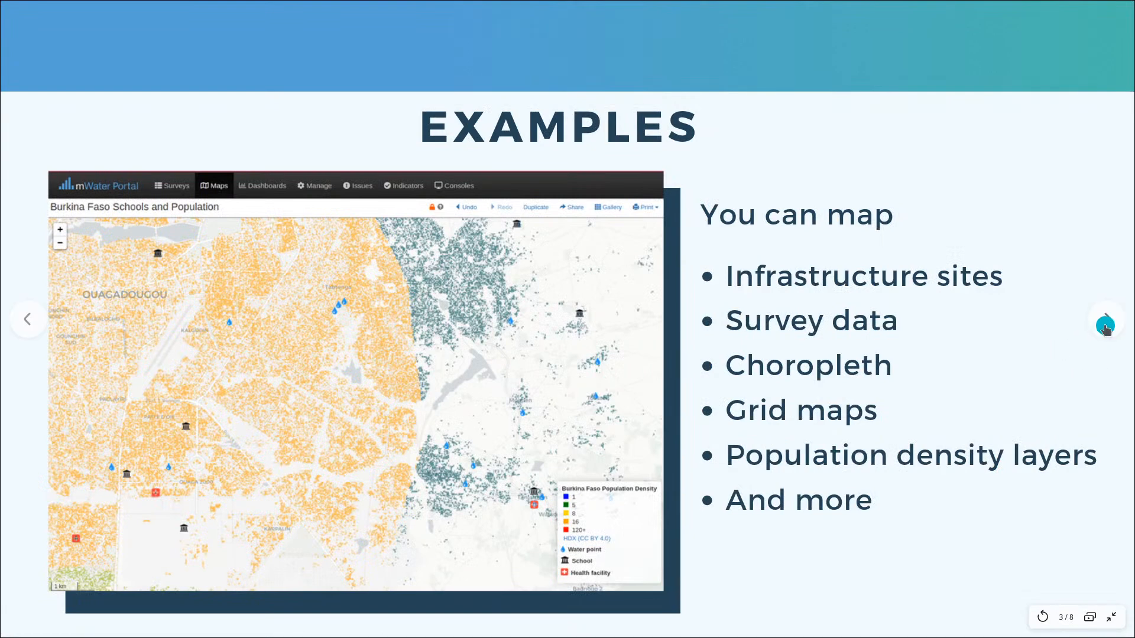
{"action": "left_click", "coordinate": [1105, 322]}
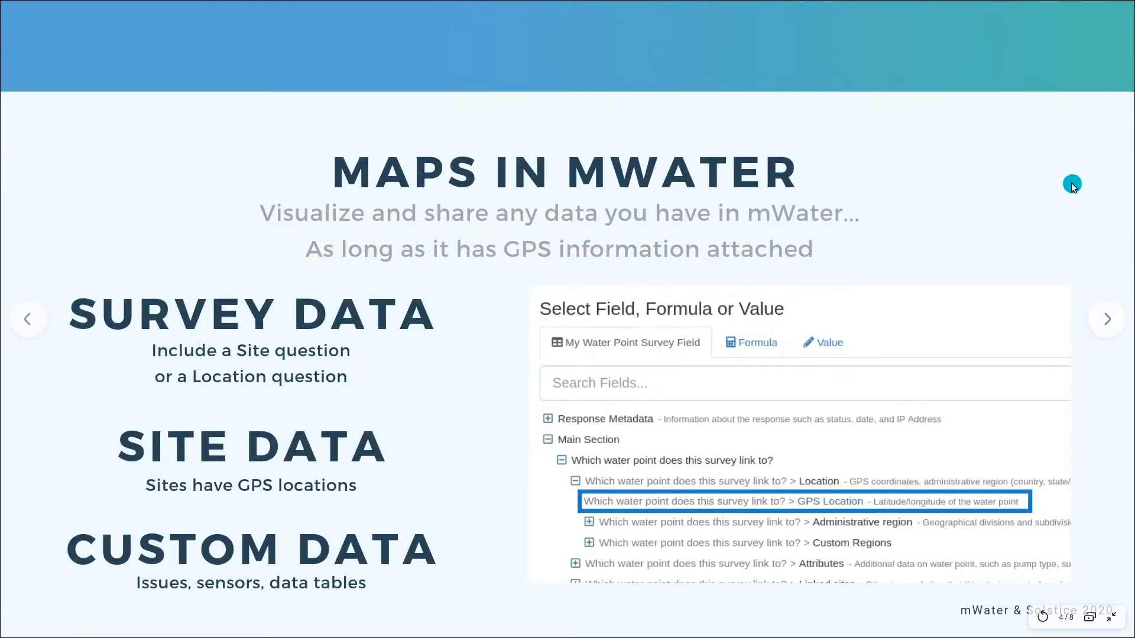
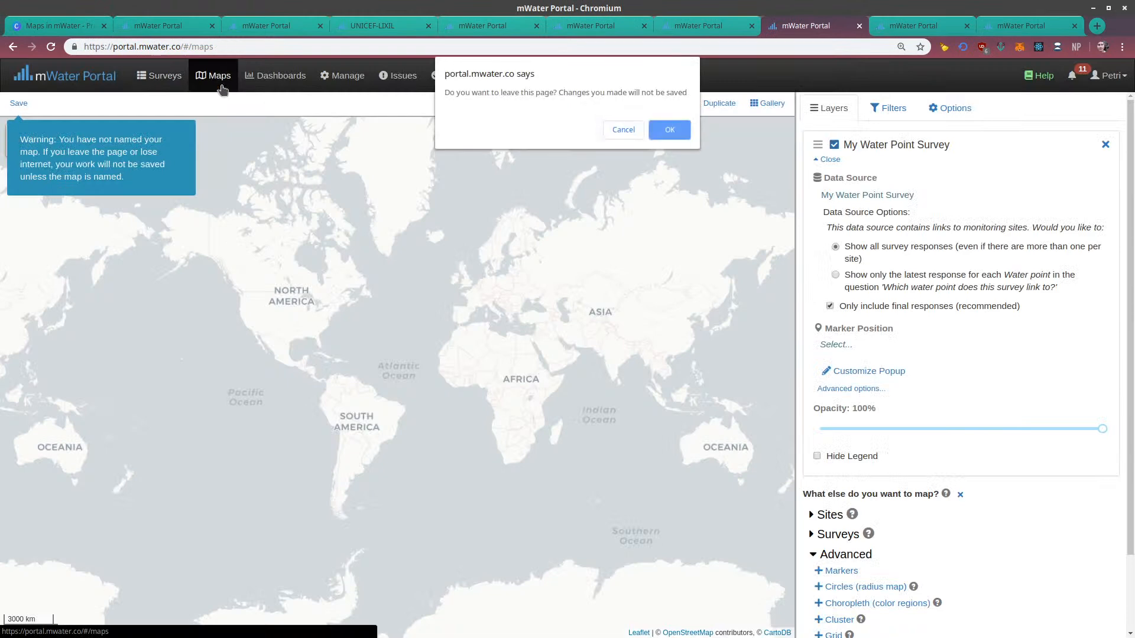
Leave the unsaved map, reopen the Maps list by way of the portal home page and start a new map
{"action": "left_click", "coordinate": [666, 126]}
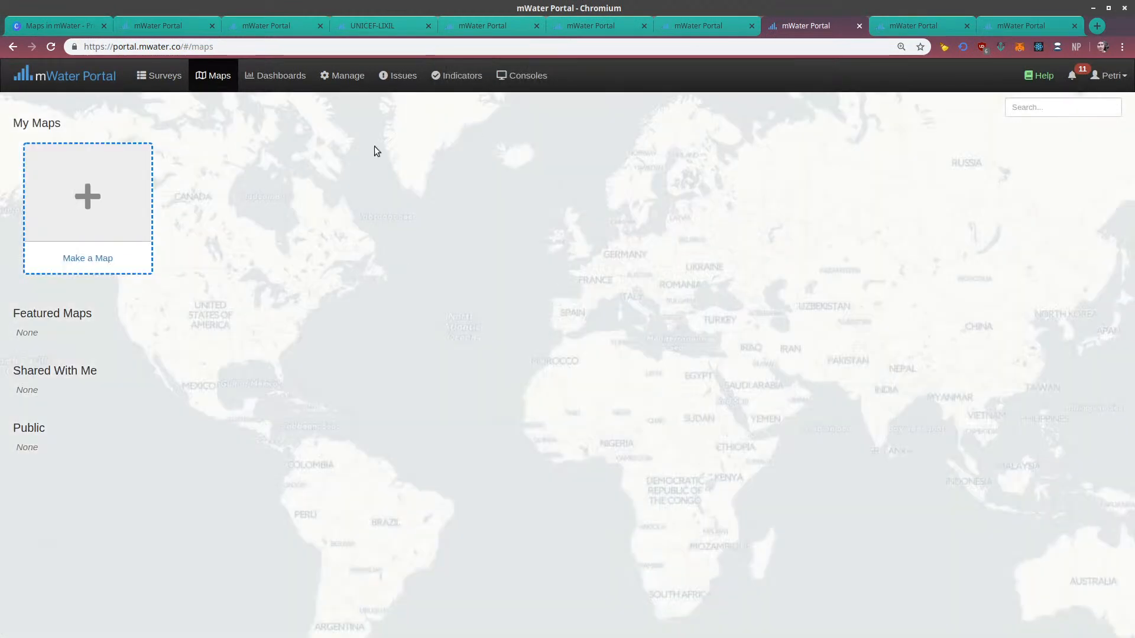
{"action": "left_click", "coordinate": [55, 77]}
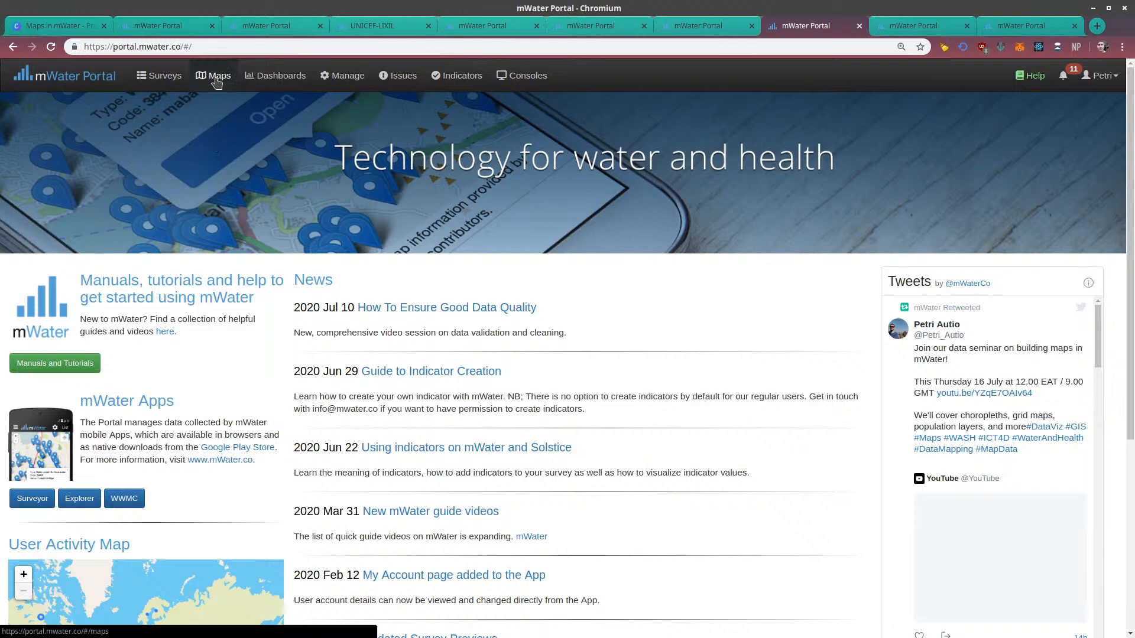
{"action": "left_click", "coordinate": [217, 77]}
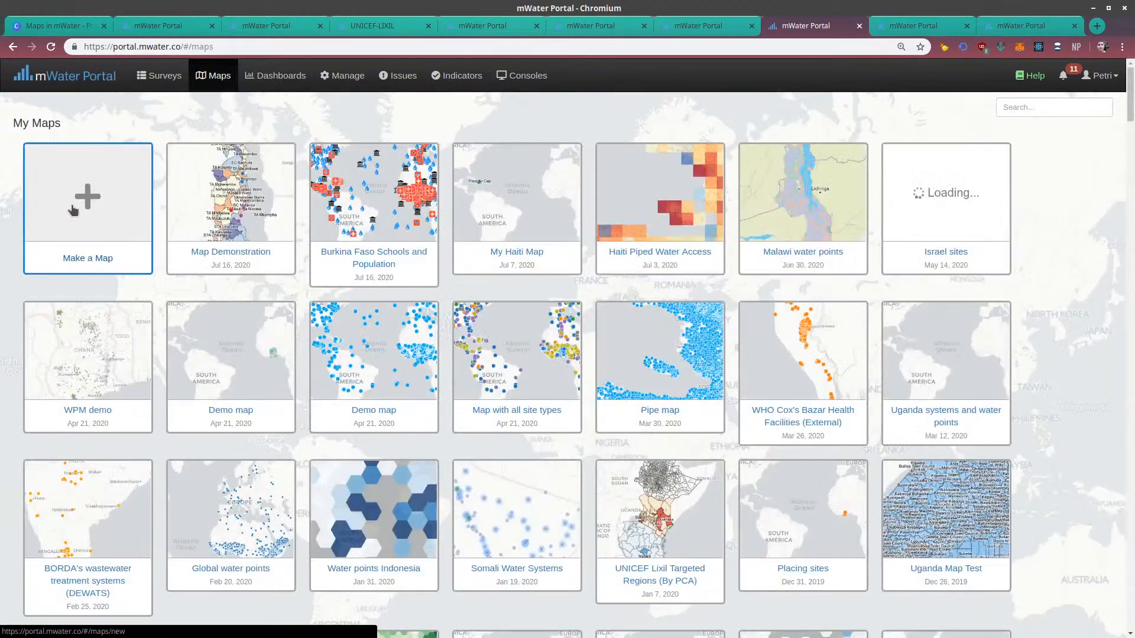
{"action": "left_click", "coordinate": [85, 204]}
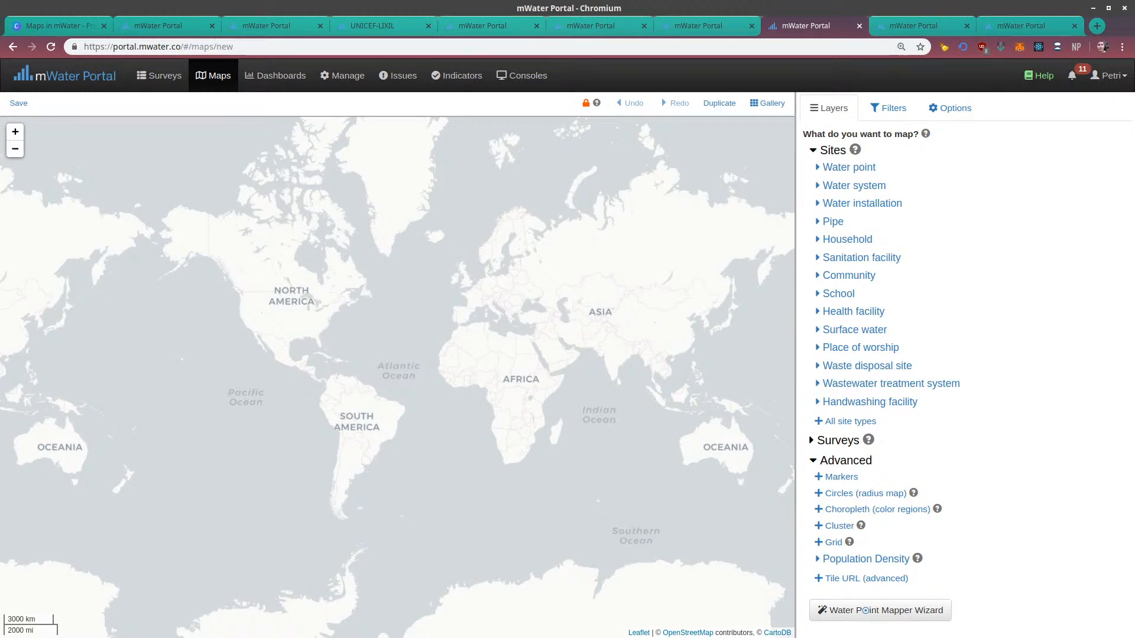
Save the new map under the name "My Demonstration Map" with no description
{"action": "left_click_drag", "start_coordinate": [329, 268], "coordinate": [248, 293]}
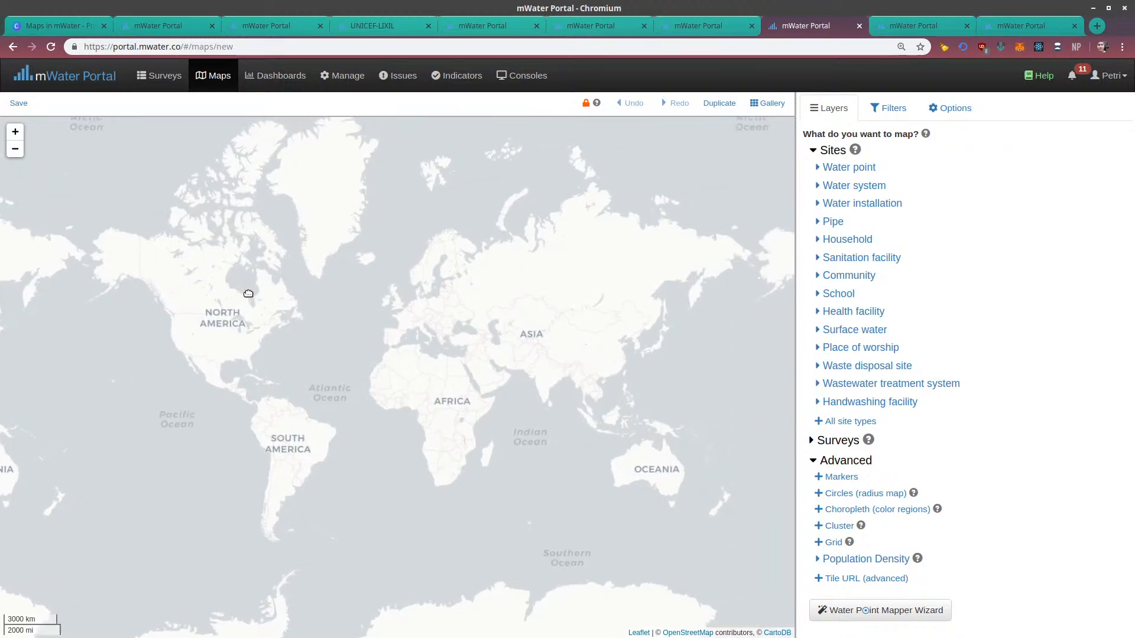
{"action": "left_click", "coordinate": [19, 103]}
{"action": "left_click", "coordinate": [392, 136]}
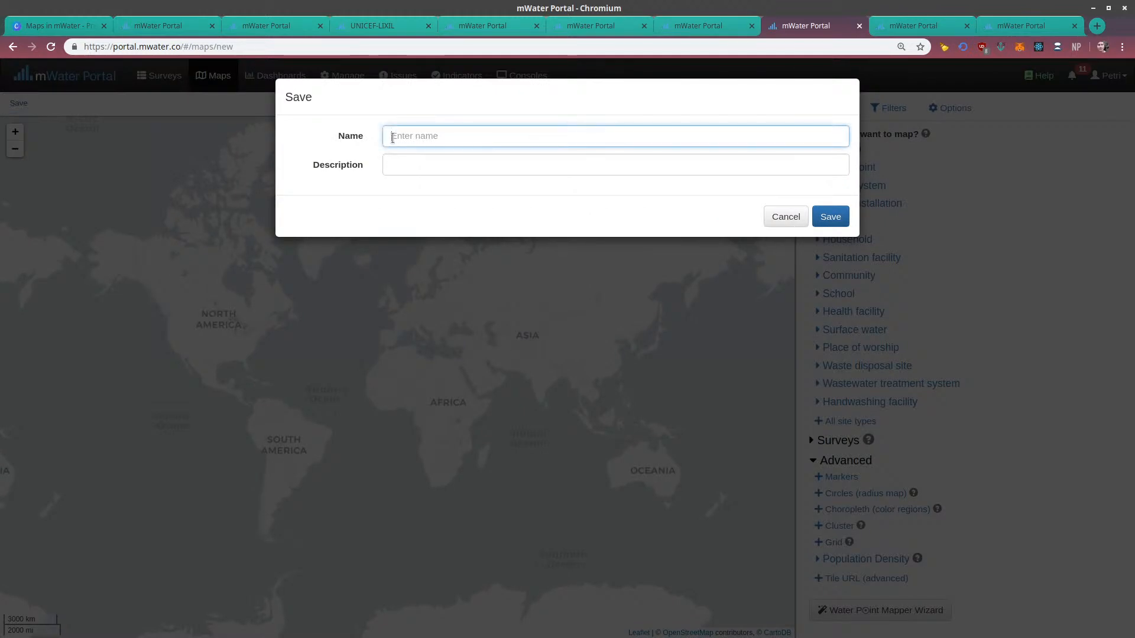
{"action": "type", "text": "My Demonstration Map"}
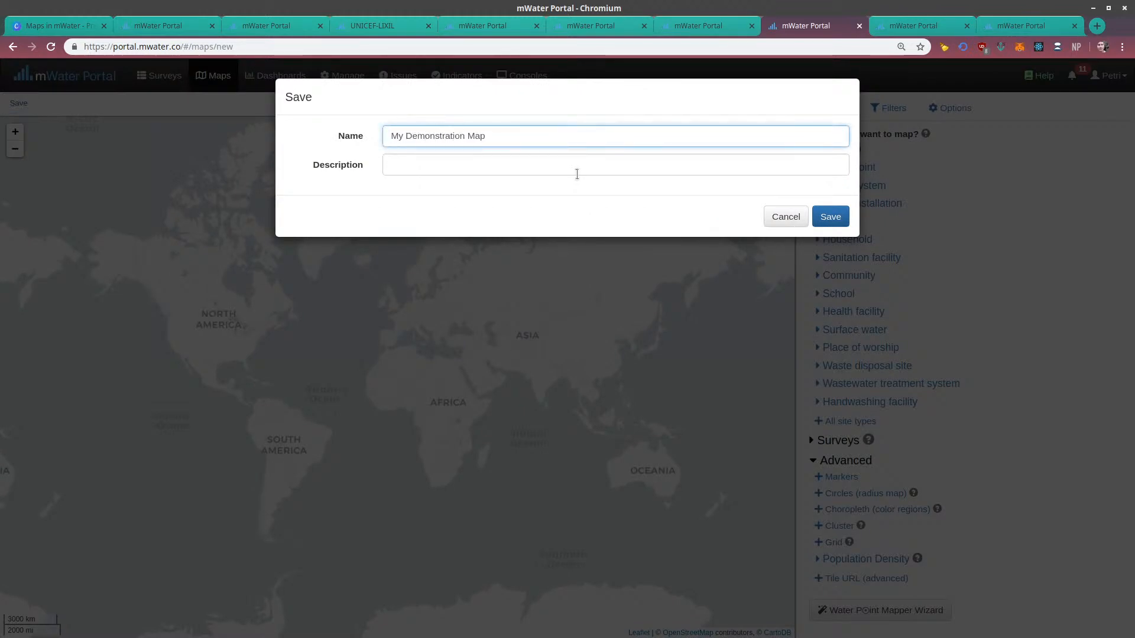
{"action": "left_click", "coordinate": [827, 216]}
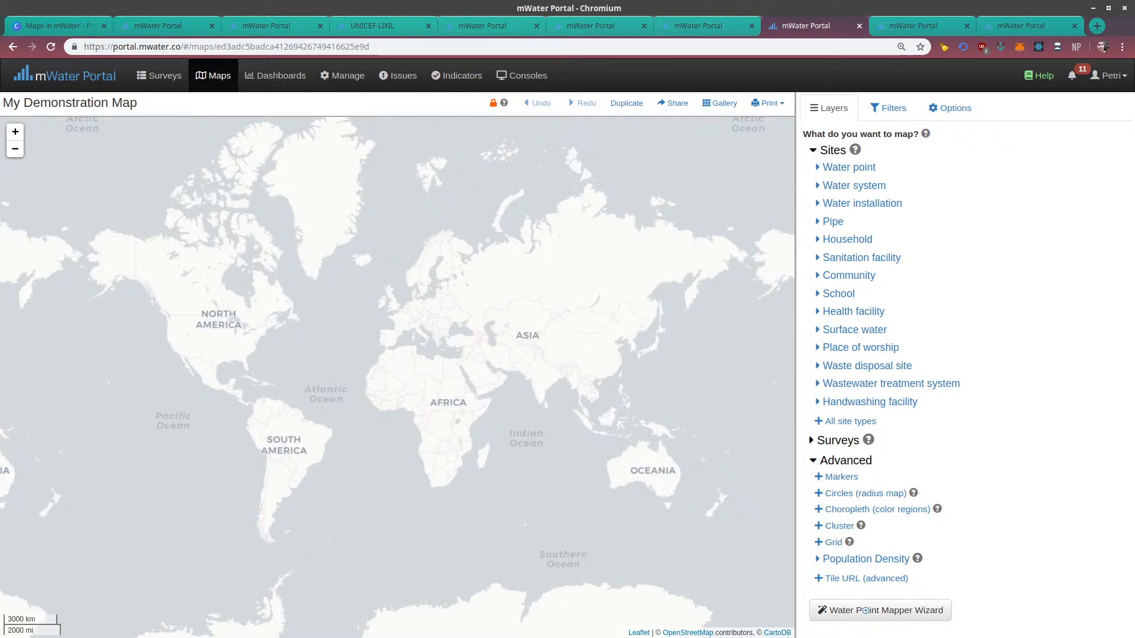
Look over the Sites, Surveys and Advanced layer categories and the map's filters
{"action": "left_click", "coordinate": [813, 150]}
{"action": "left_click", "coordinate": [812, 189]}
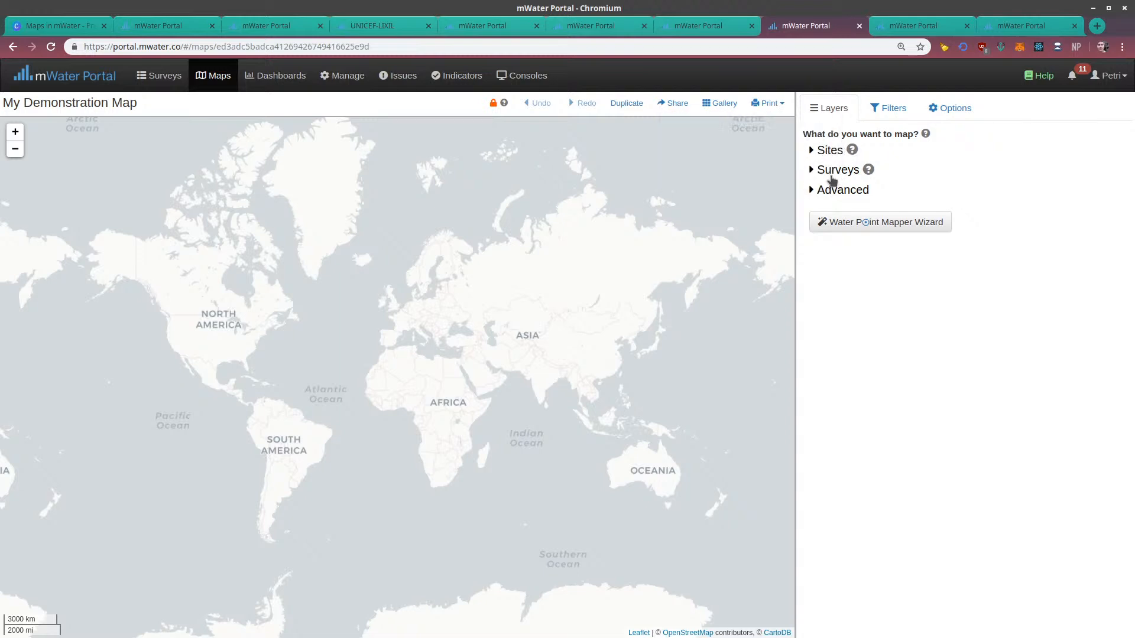
{"action": "left_click", "coordinate": [812, 190]}
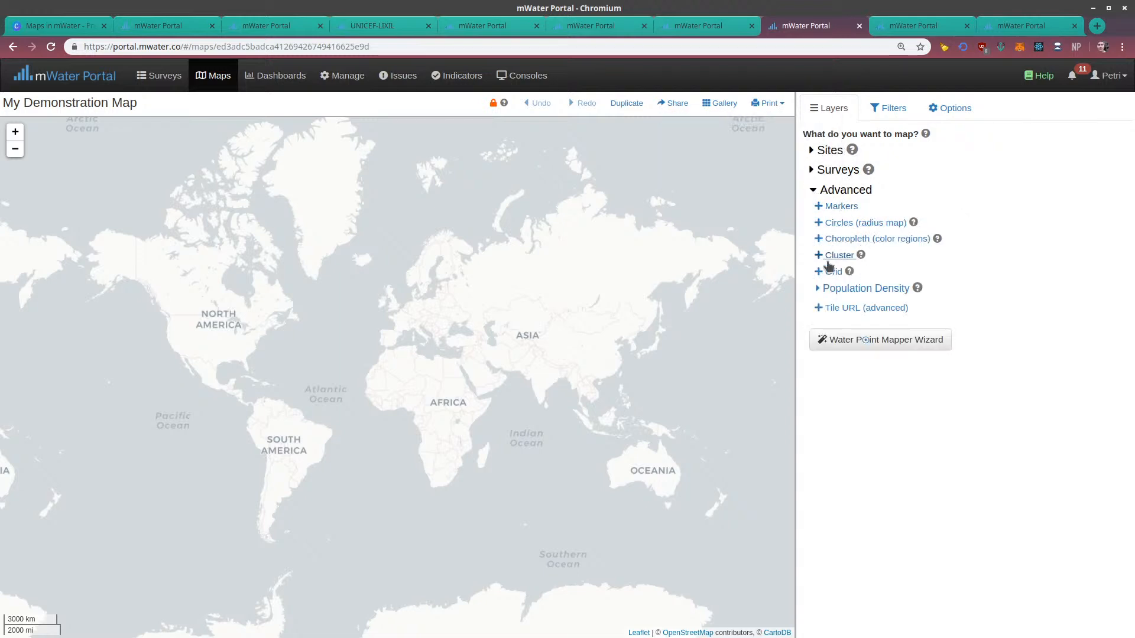
{"action": "left_click", "coordinate": [816, 193]}
{"action": "left_click", "coordinate": [885, 111]}
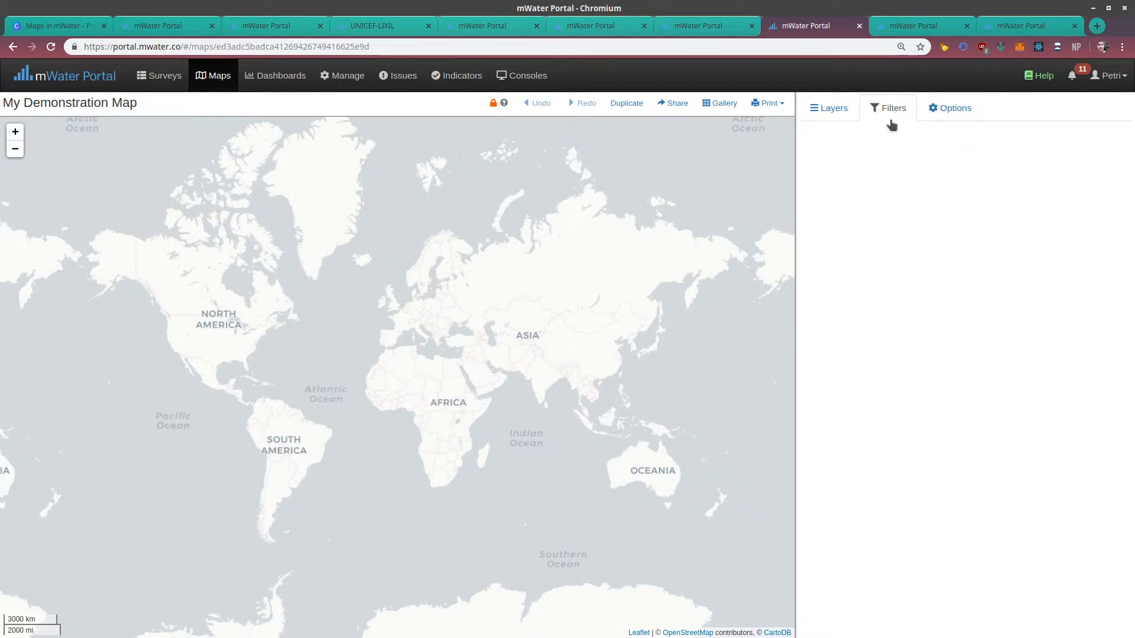
Try the Dark, Roads, Satellite and Blank background maps in the map options and return to Light at 100% opacity
{"action": "left_click", "coordinate": [935, 110]}
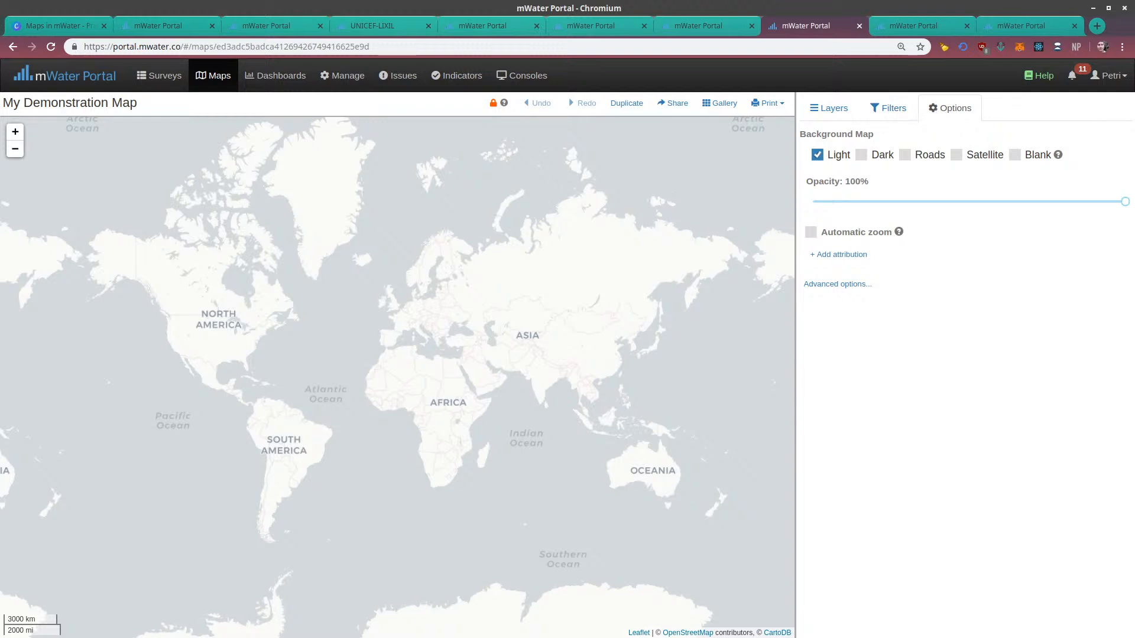
{"action": "left_click", "coordinate": [863, 156]}
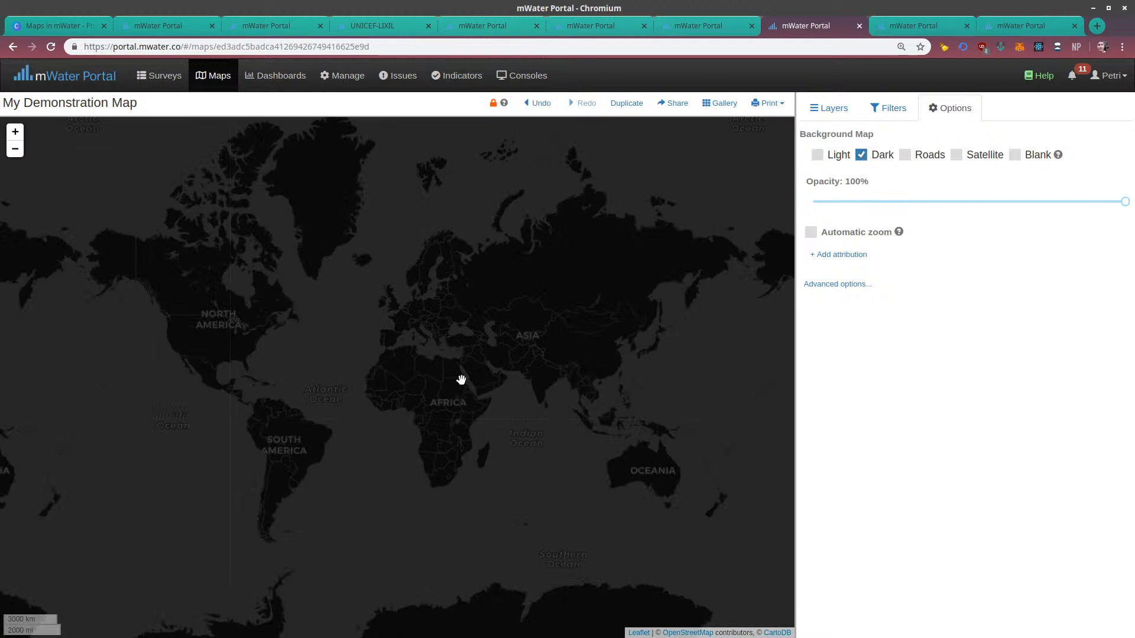
{"action": "scroll", "coordinate": [489, 398], "scroll_direction": "up", "scroll_amount": 2}
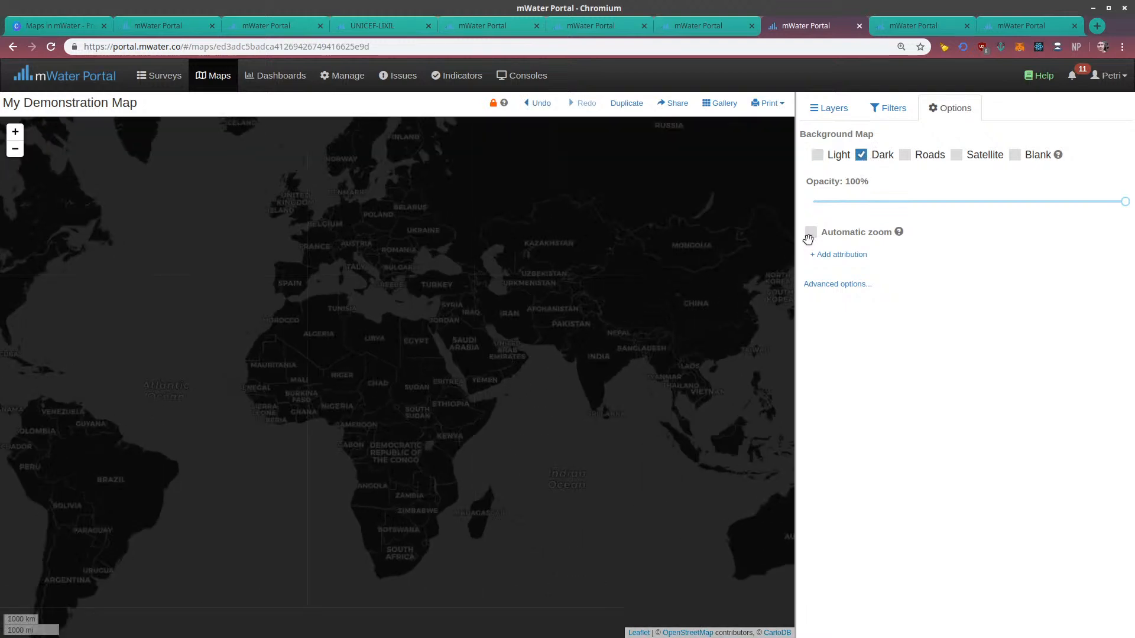
{"action": "left_click", "coordinate": [926, 158]}
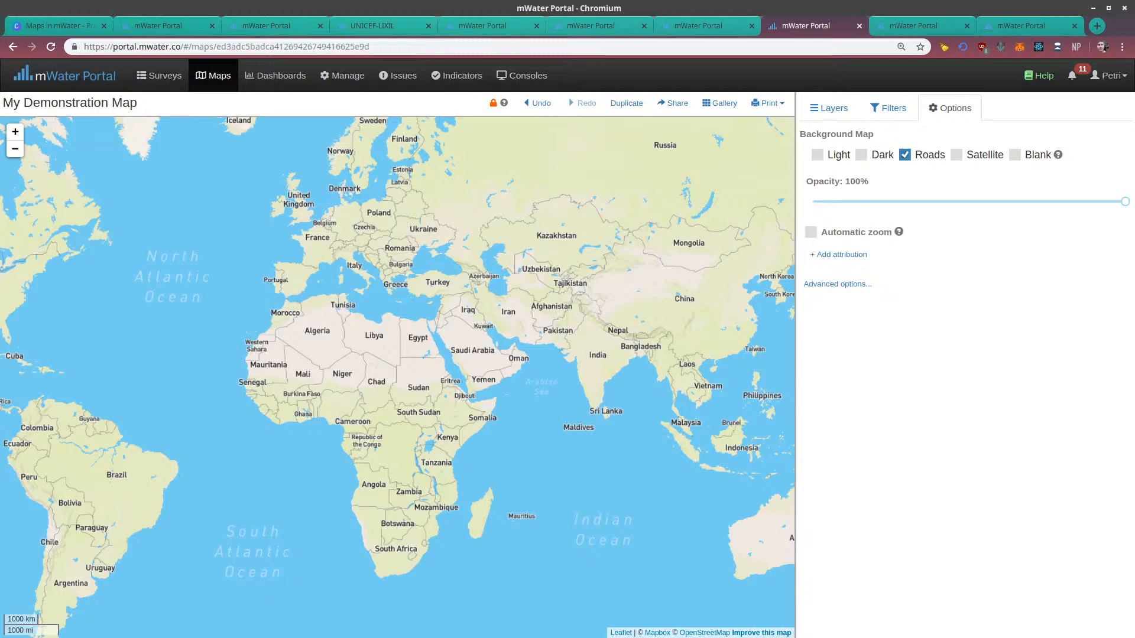
{"action": "left_click", "coordinate": [955, 155]}
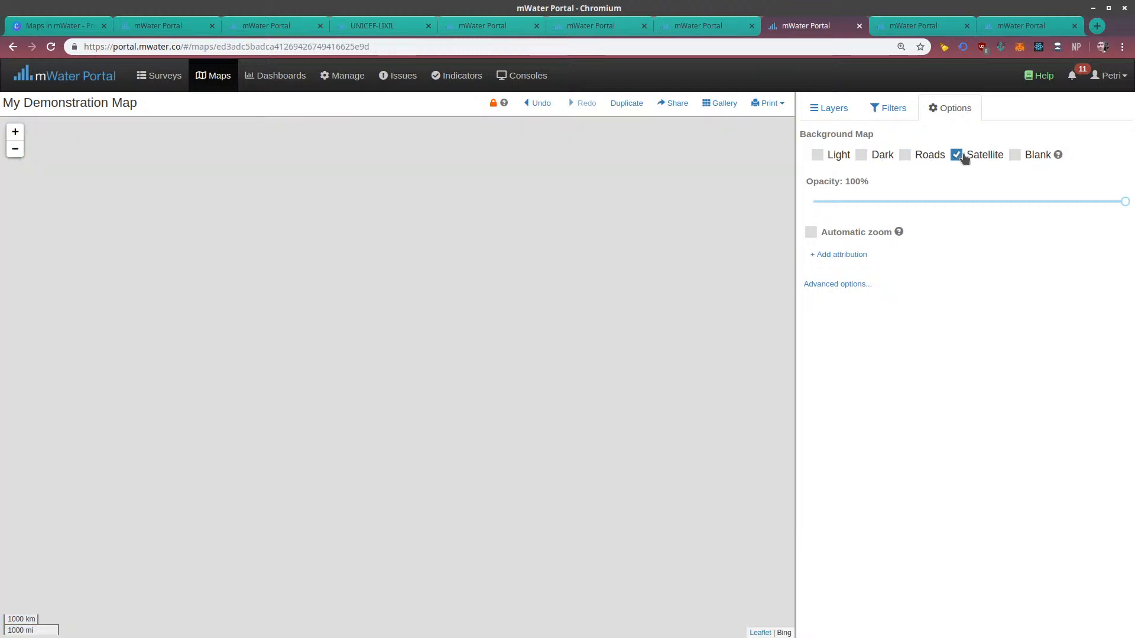
{"action": "scroll", "coordinate": [431, 422], "scroll_direction": "up", "scroll_amount": 2}
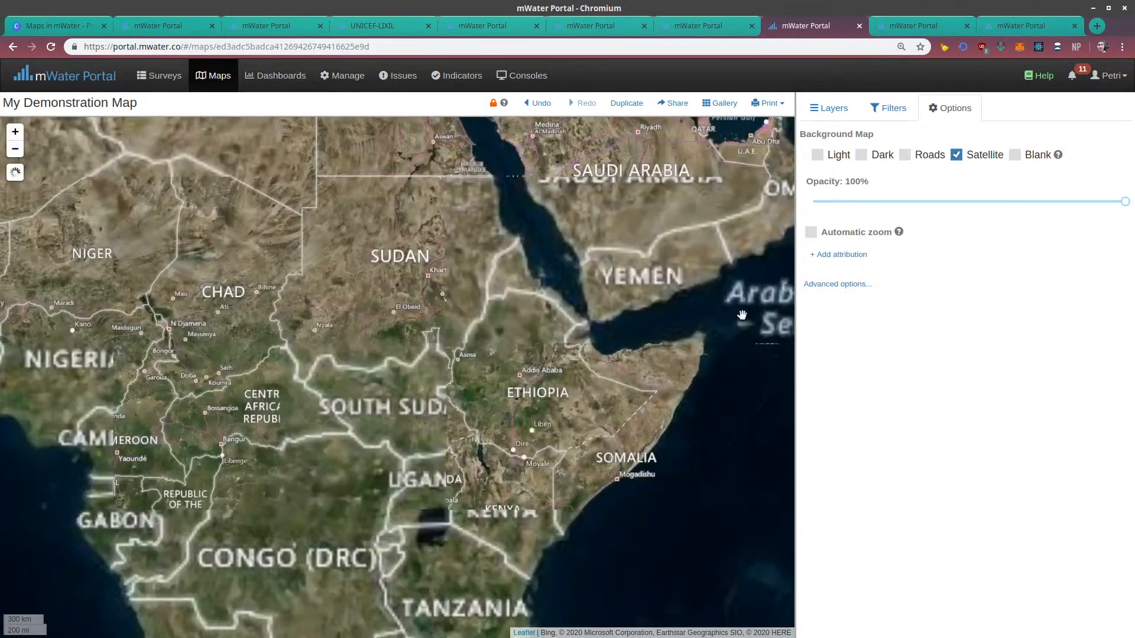
{"action": "left_click", "coordinate": [1015, 154]}
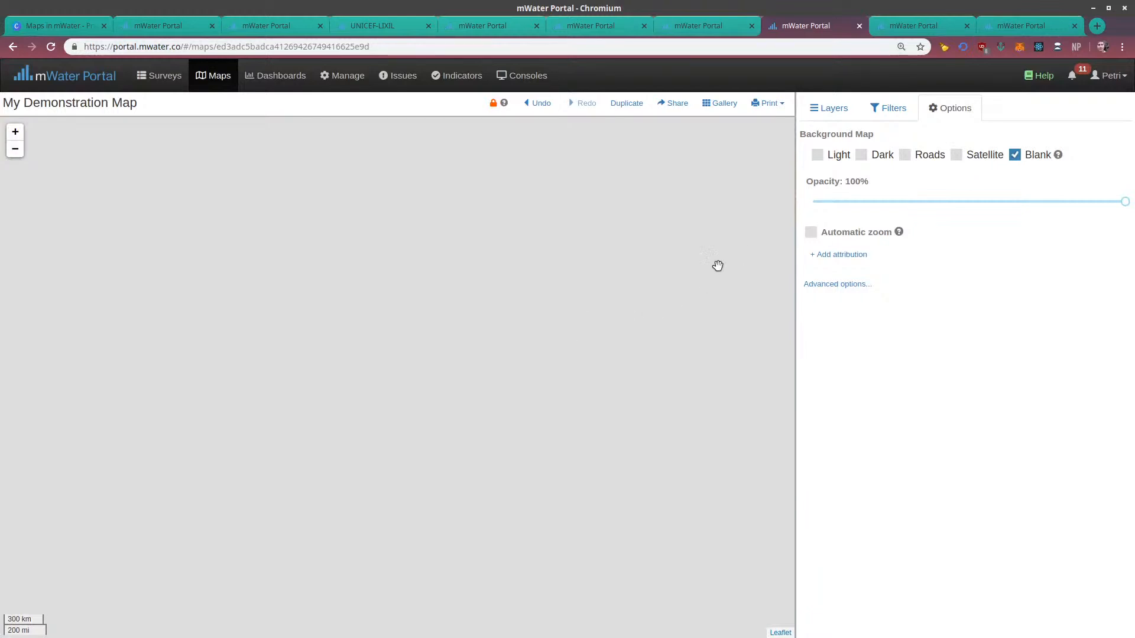
{"action": "scroll", "coordinate": [717, 267], "scroll_direction": "down", "scroll_amount": 1}
{"action": "mouse_move", "coordinate": [1060, 156]}
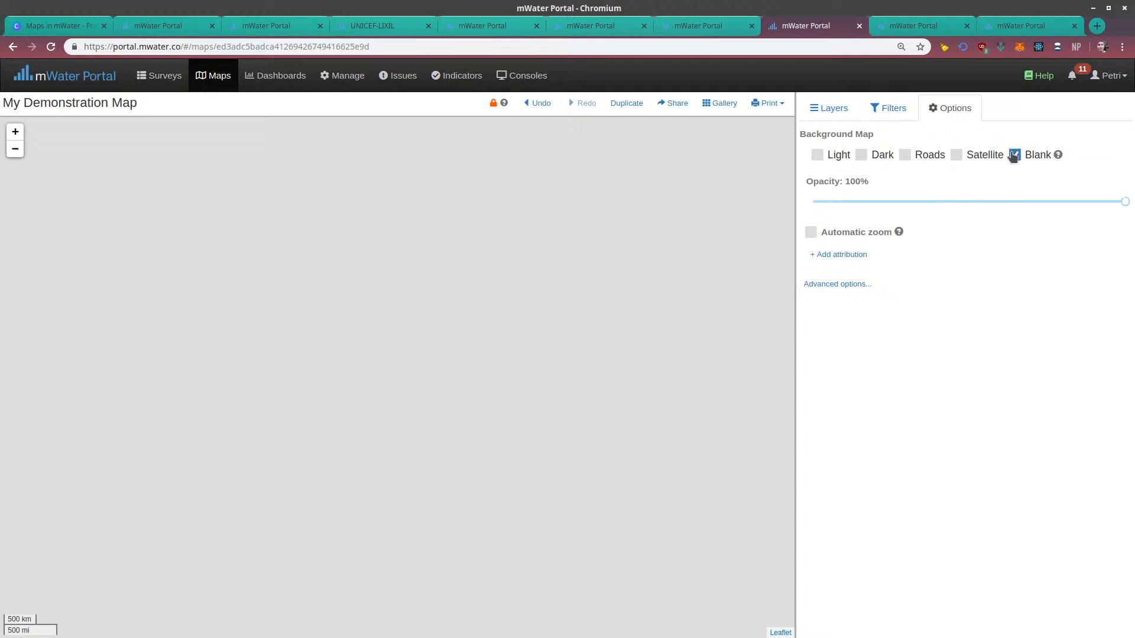
{"action": "left_click", "coordinate": [840, 156]}
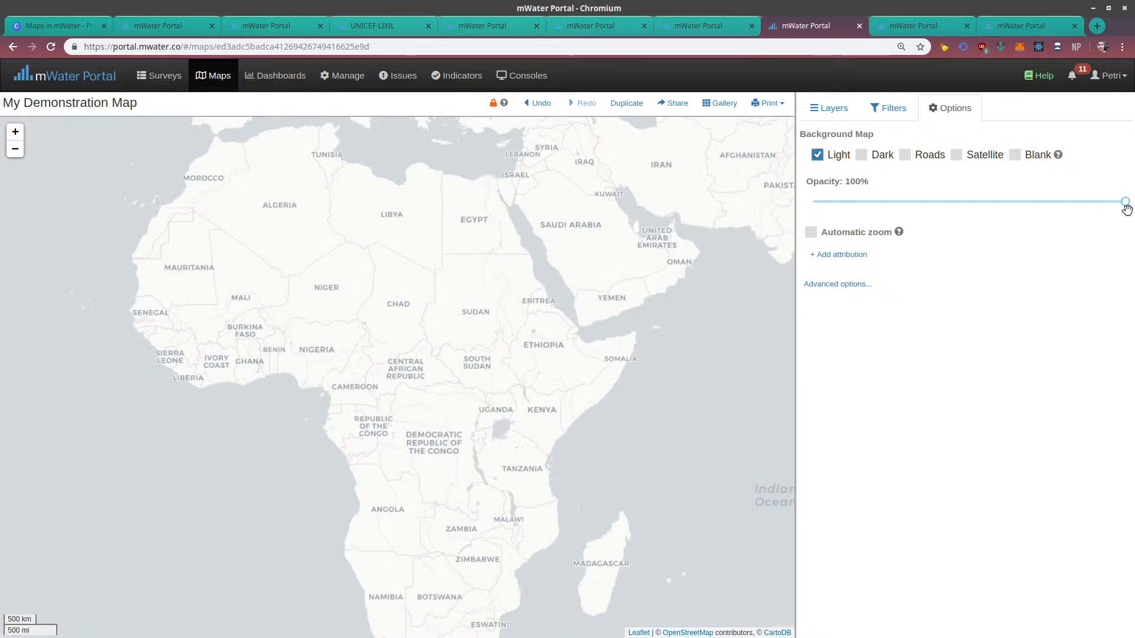
{"action": "mouse_move", "coordinate": [1124, 202]}
{"action": "left_mouse_down"}
{"action": "mouse_move", "coordinate": [950, 204]}
{"action": "mouse_move", "coordinate": [1123, 202]}
{"action": "left_mouse_up"}
Add an attribution to the map reading "Map created by" followed by the author's full name
{"action": "left_click", "coordinate": [831, 257]}
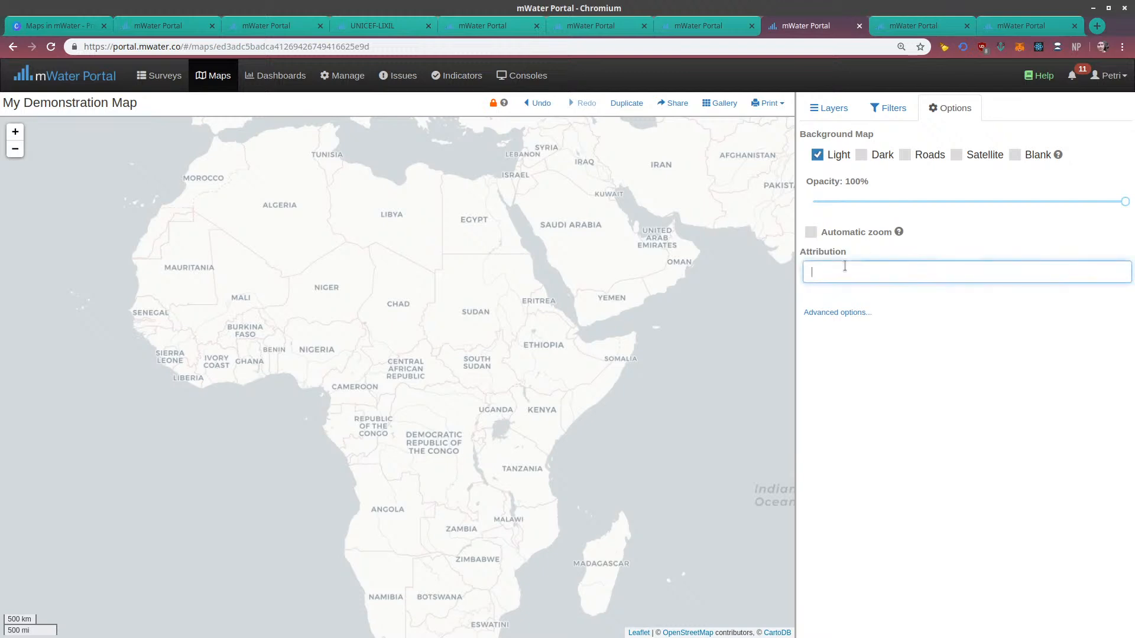
{"action": "type", "text": "Map create"}
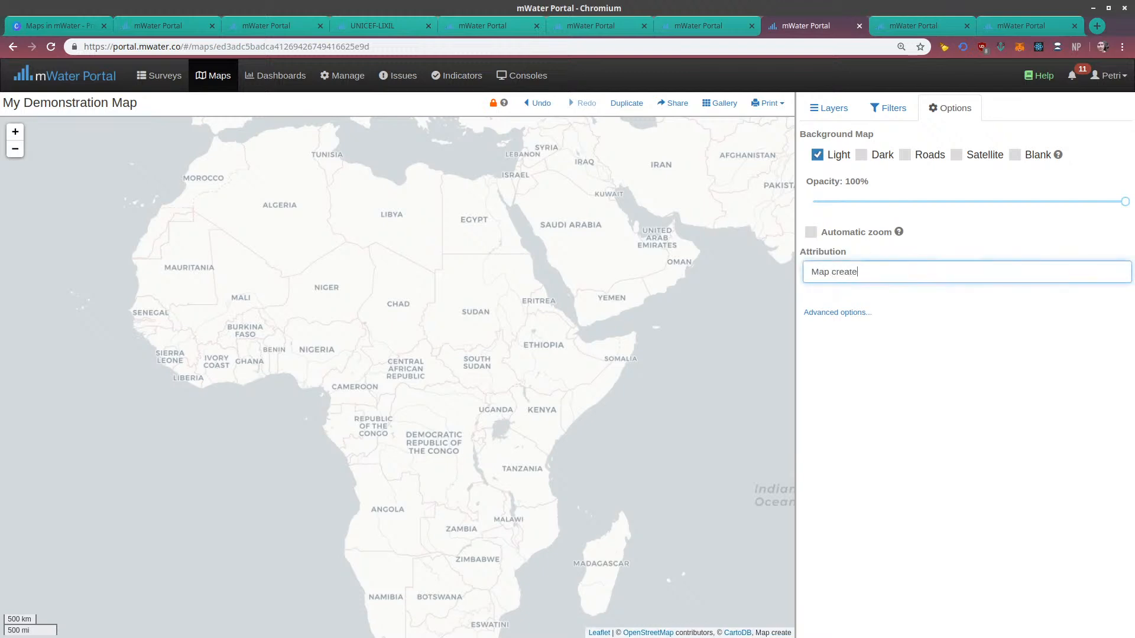
{"action": "type", "text": "d by Petri Autio"}
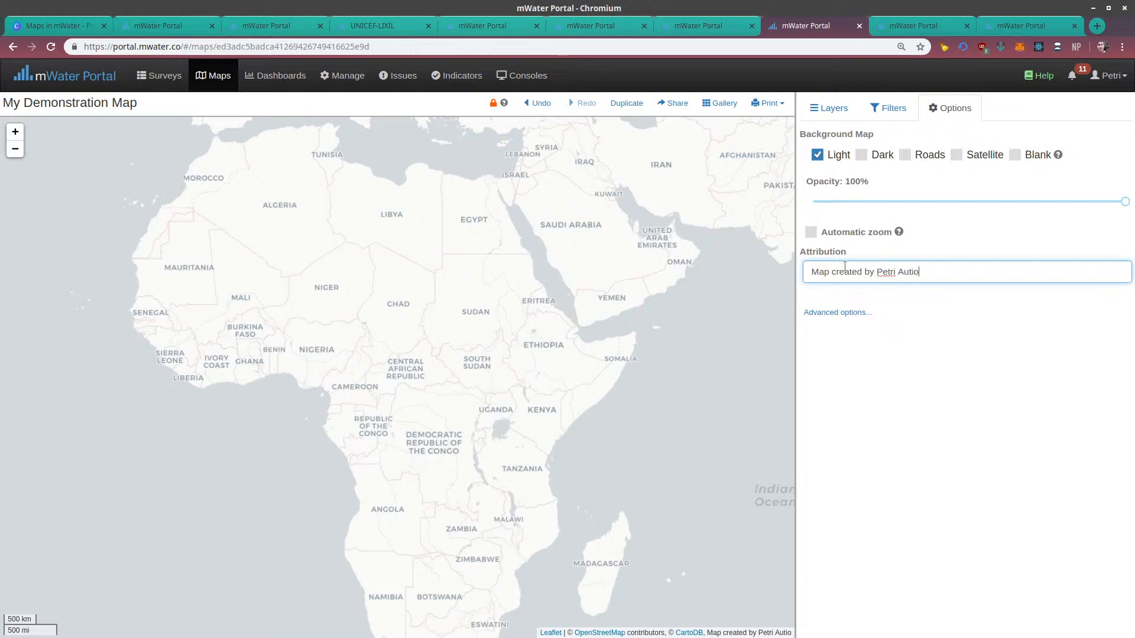
{"action": "left_click", "coordinate": [940, 483]}
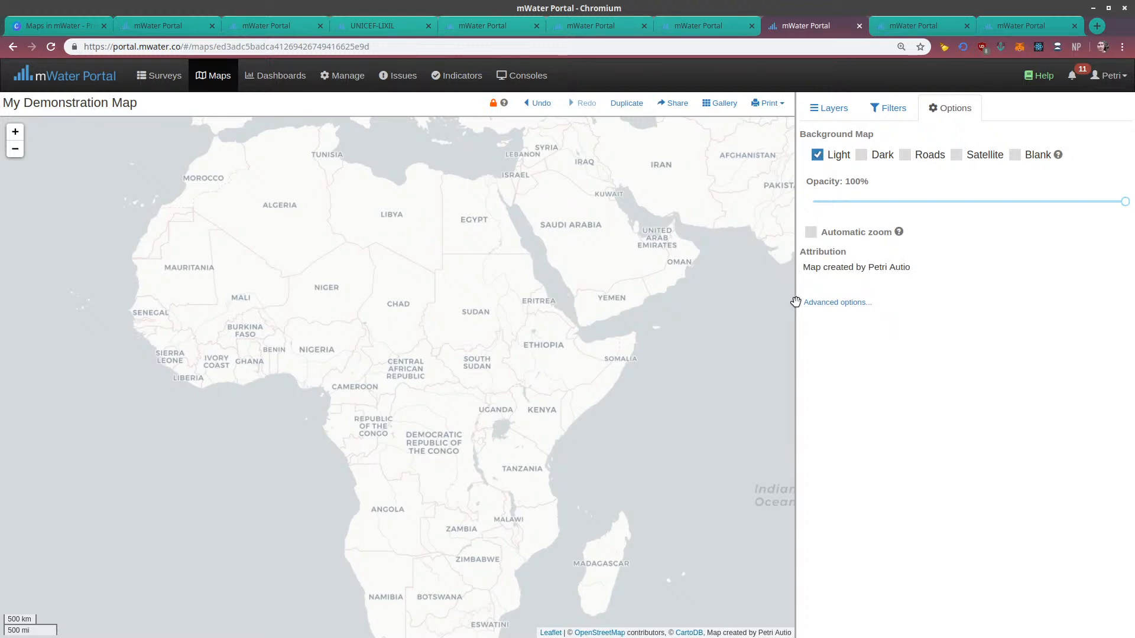
{"action": "left_click_drag", "start_coordinate": [709, 630], "coordinate": [795, 634]}
{"action": "left_click", "coordinate": [856, 328]}
Return to the map's layer choices and look at the Normal and High-Resolution print options
{"action": "left_click", "coordinate": [828, 109]}
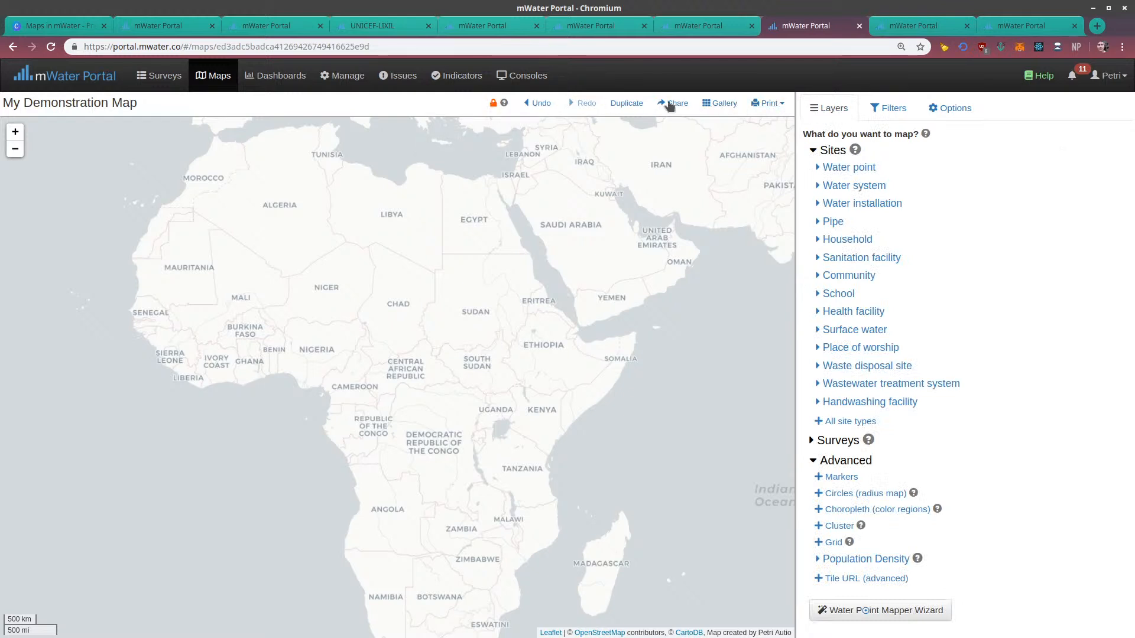
{"action": "left_click", "coordinate": [775, 105]}
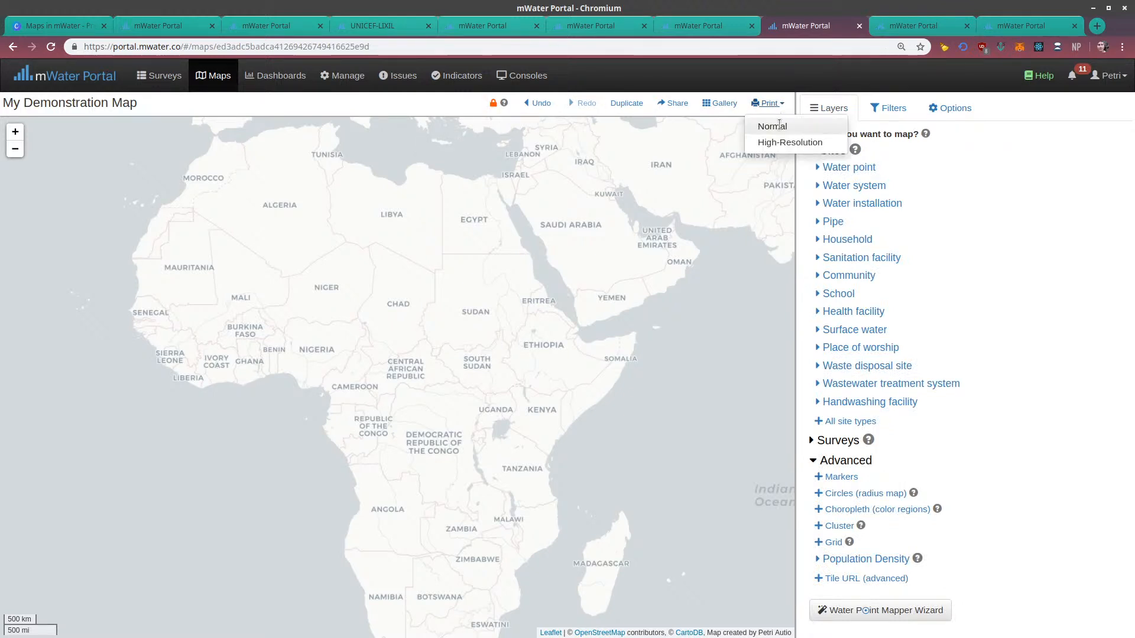
{"action": "left_click", "coordinate": [782, 105]}
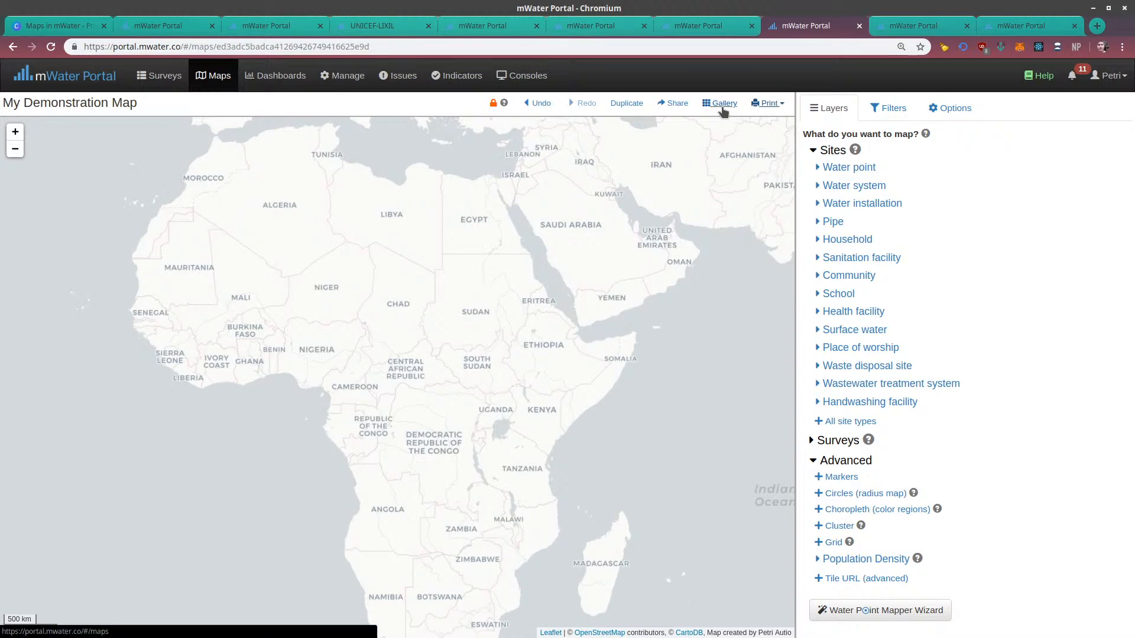
Open the sharing settings of My Demonstration Map and examine the Administer and View permissions
{"action": "left_click", "coordinate": [677, 104]}
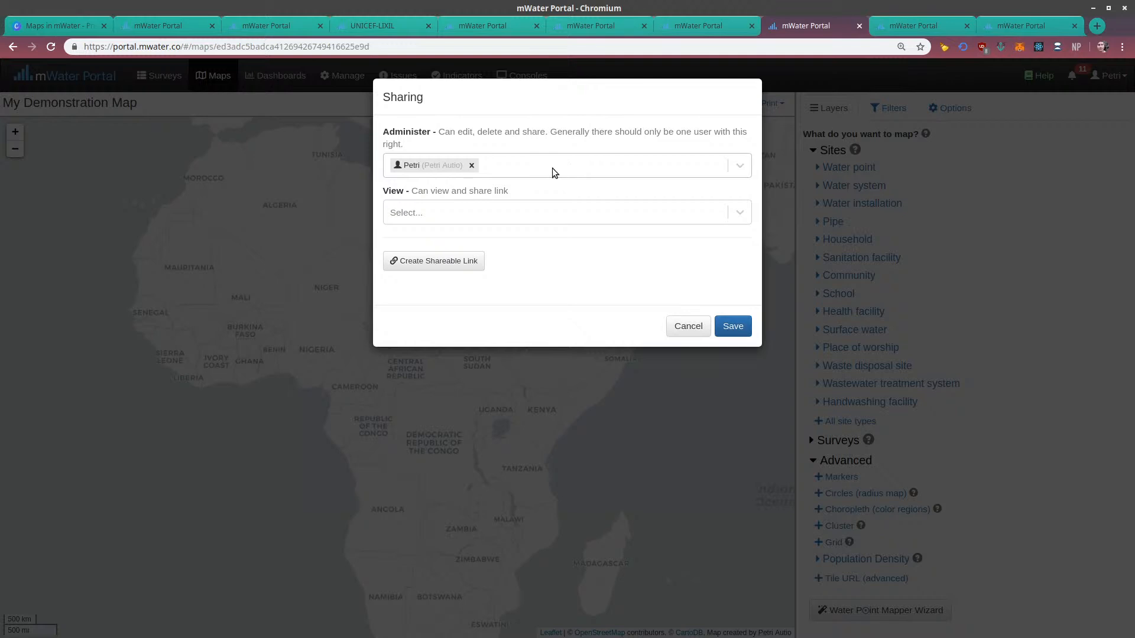
{"action": "left_click", "coordinate": [492, 212]}
{"action": "left_click", "coordinate": [507, 189]}
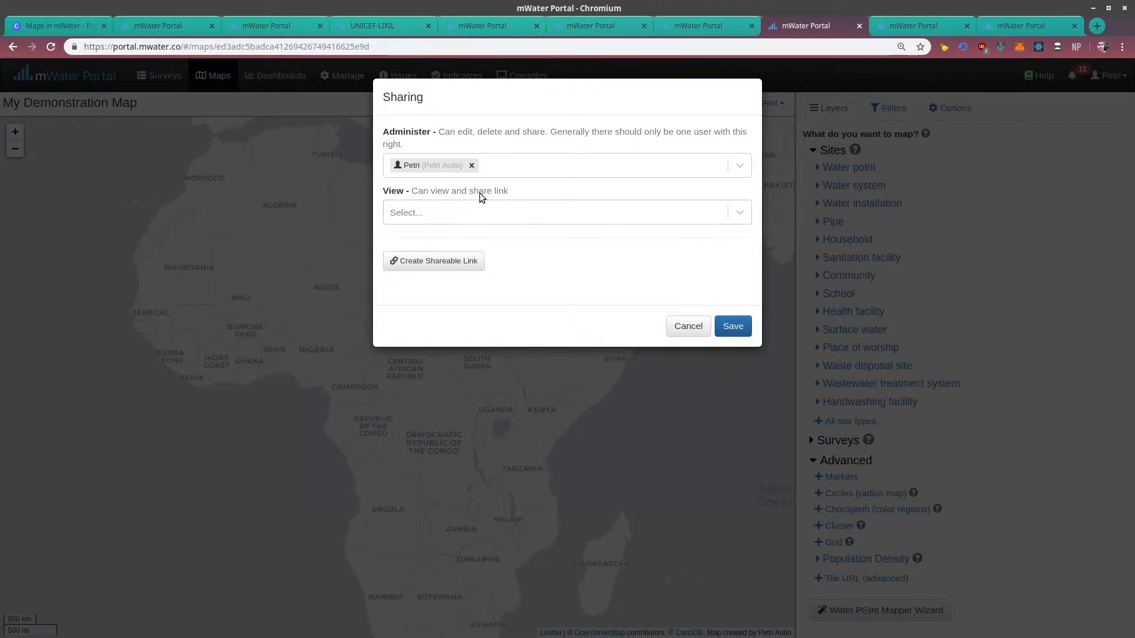
{"action": "left_click", "coordinate": [497, 211]}
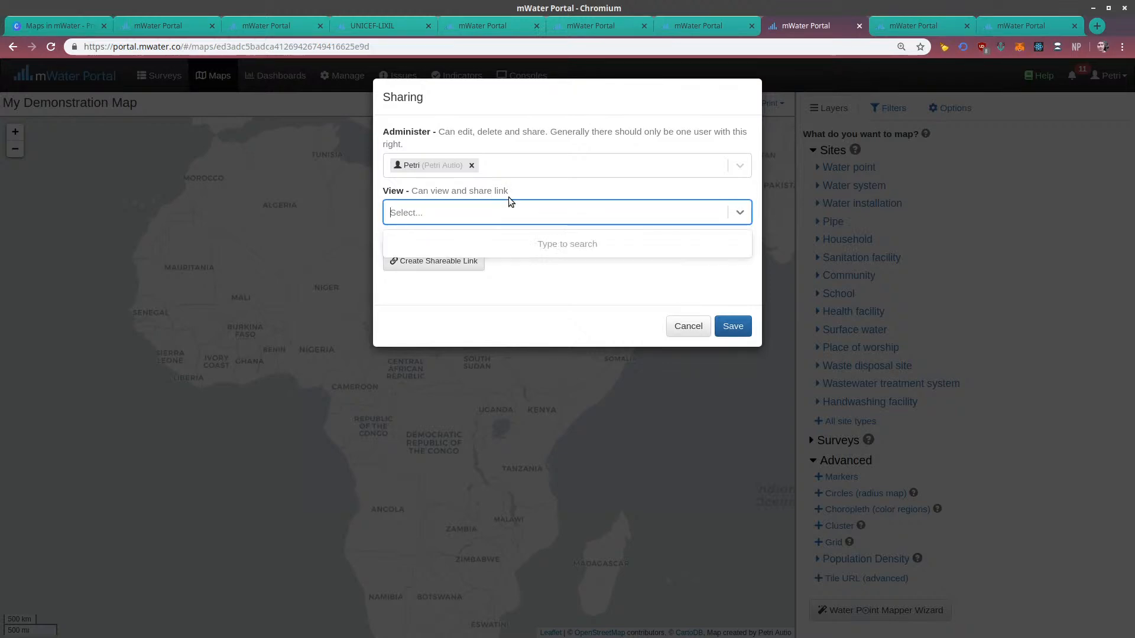
{"action": "key", "text": "Escape"}
{"action": "left_click", "coordinate": [512, 192]}
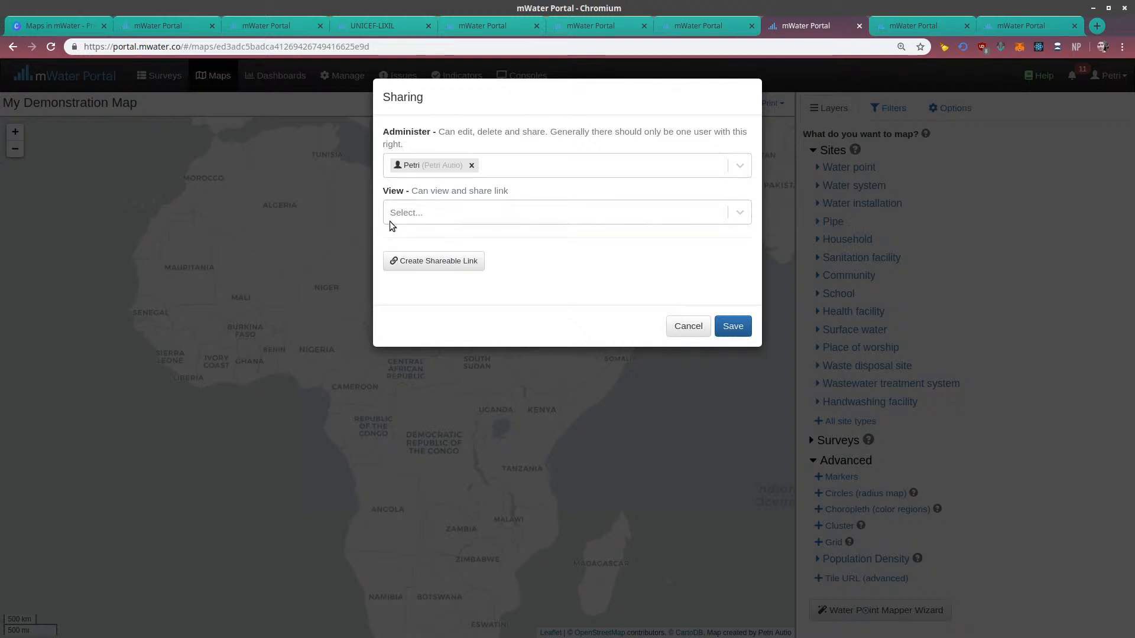
Create a shareable link that lets people see the map without logging in, and cancel the sharing changes
{"action": "left_click", "coordinate": [460, 266]}
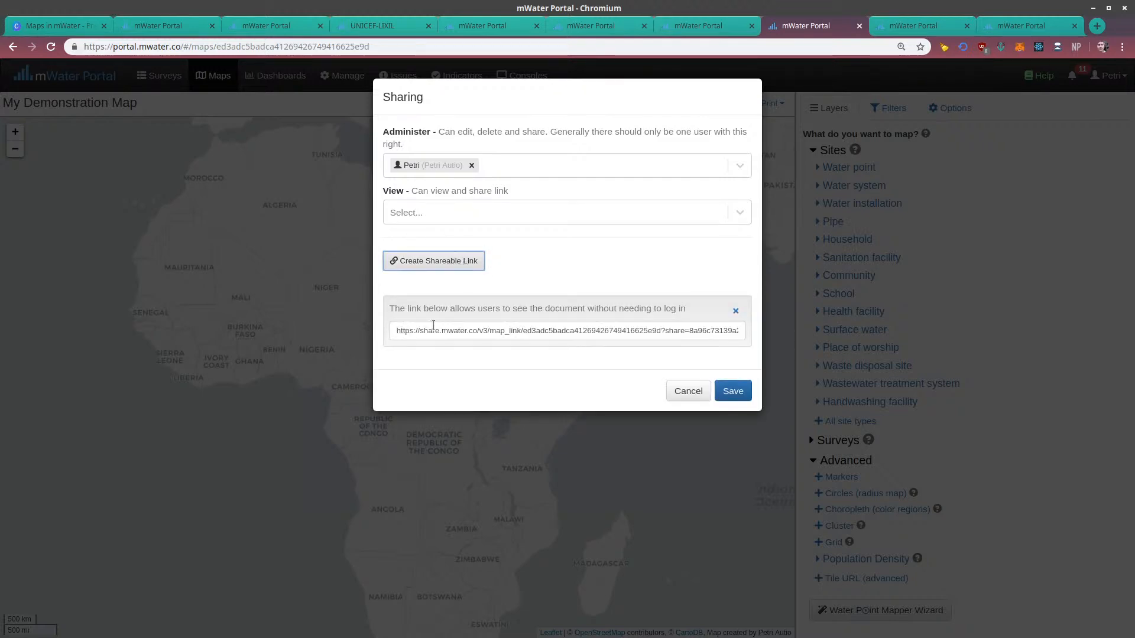
{"action": "left_click", "coordinate": [433, 328]}
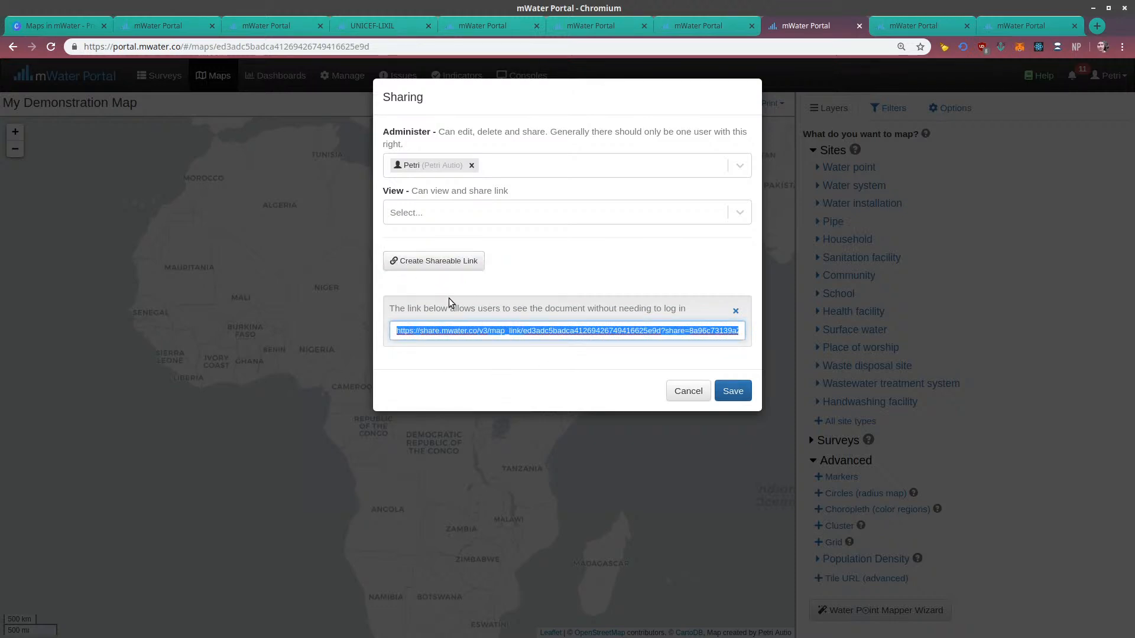
{"action": "left_click_drag", "start_coordinate": [391, 307], "coordinate": [587, 306]}
{"action": "left_click", "coordinate": [631, 303]}
{"action": "triple_click", "coordinate": [682, 308]}
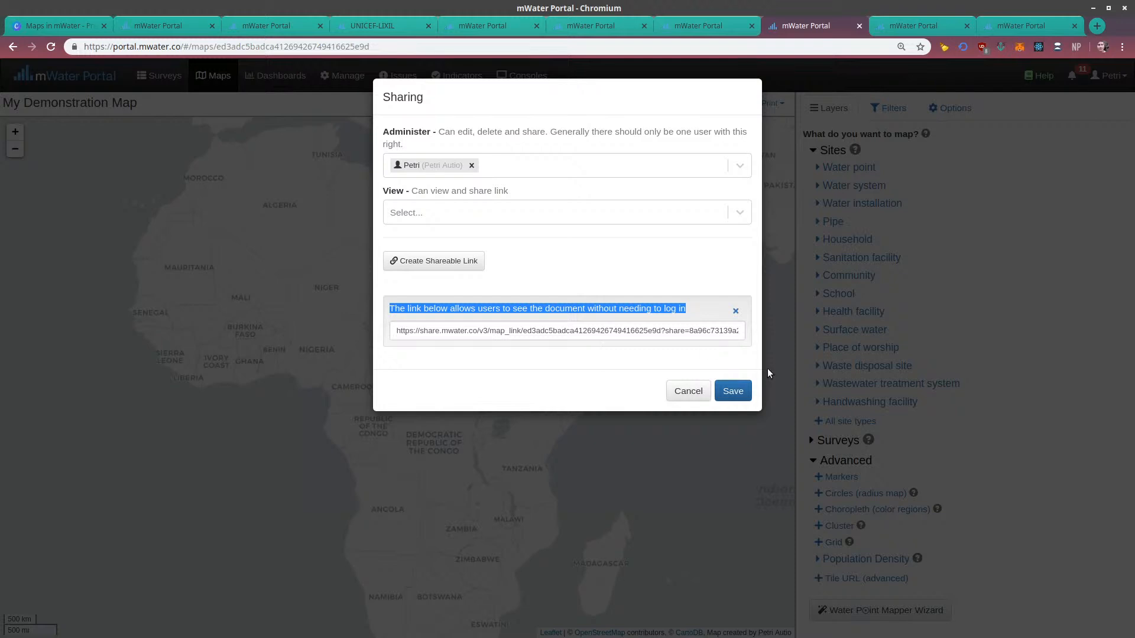
{"action": "left_click", "coordinate": [677, 395]}
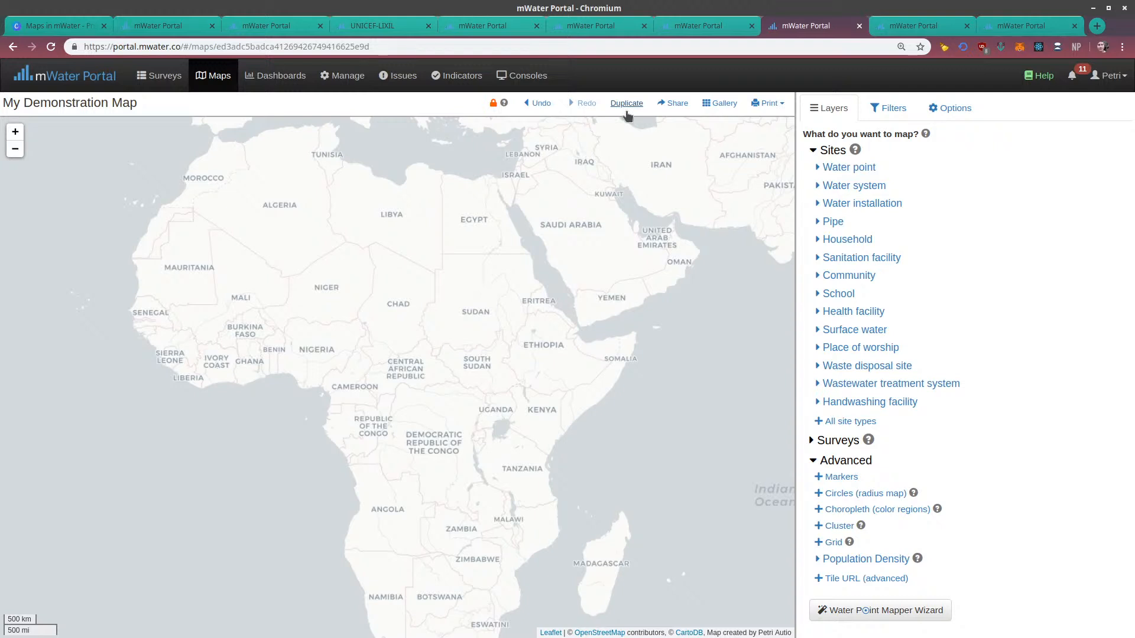
Unlock the map's starting view, reframe it from Africa to Malawi, and lock it again
{"action": "left_click_drag", "start_coordinate": [499, 358], "coordinate": [498, 335]}
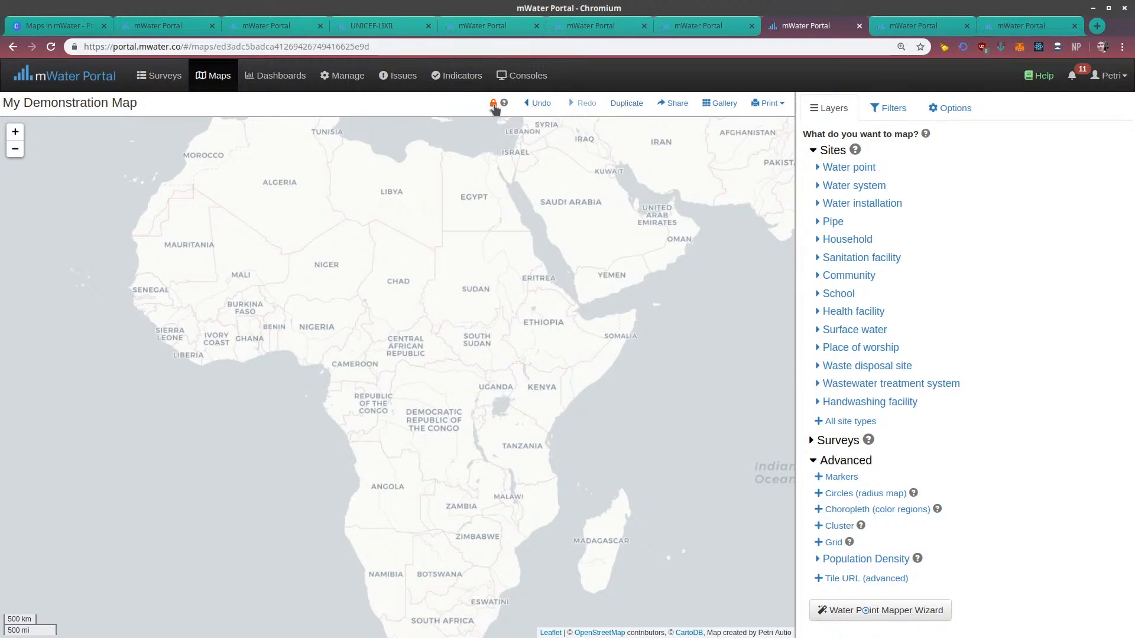
{"action": "left_click_drag", "start_coordinate": [493, 201], "coordinate": [475, 244]}
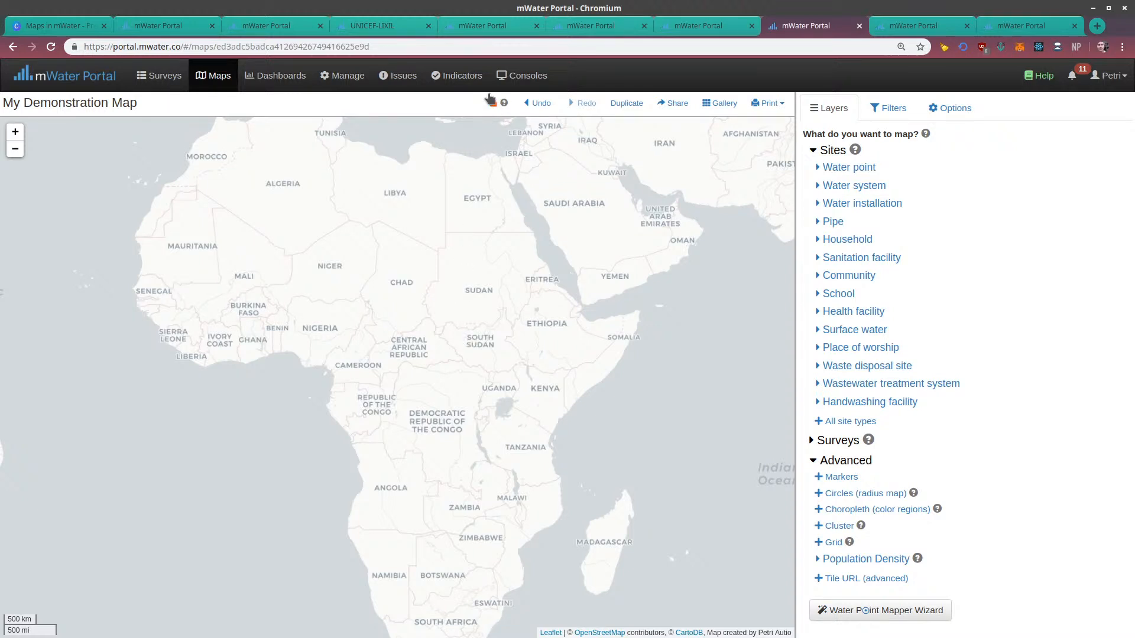
{"action": "left_click", "coordinate": [494, 105]}
{"action": "scroll", "coordinate": [512, 396], "scroll_direction": "up", "scroll_amount": 5}
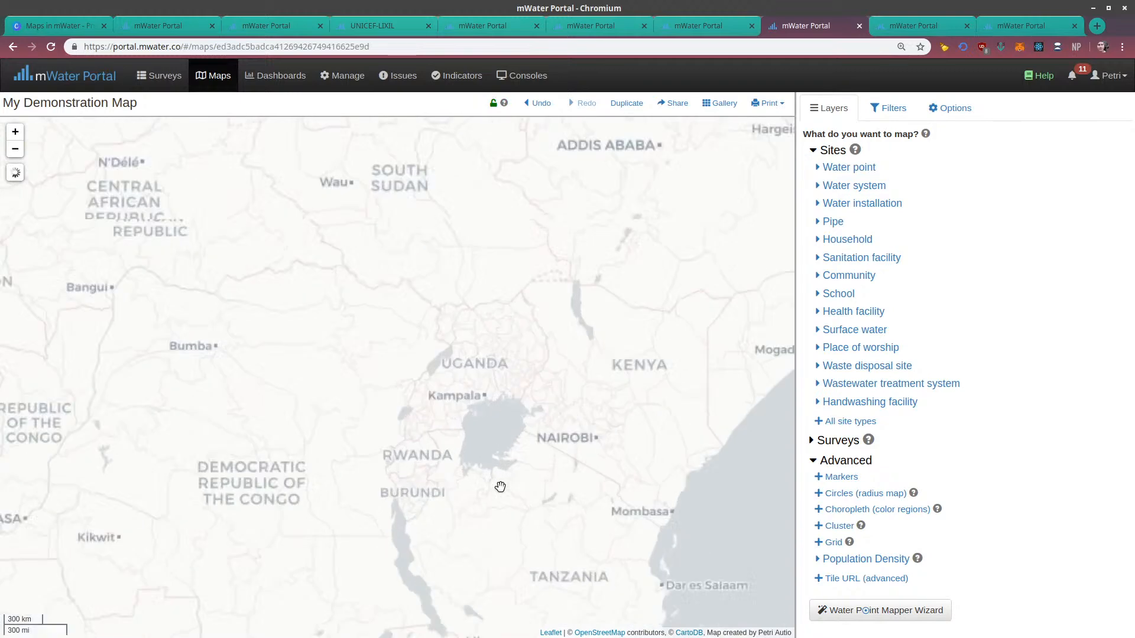
{"action": "left_click_drag", "start_coordinate": [499, 401], "coordinate": [500, 219]}
{"action": "left_click_drag", "start_coordinate": [471, 499], "coordinate": [475, 207]}
{"action": "left_click_drag", "start_coordinate": [474, 503], "coordinate": [337, 306]}
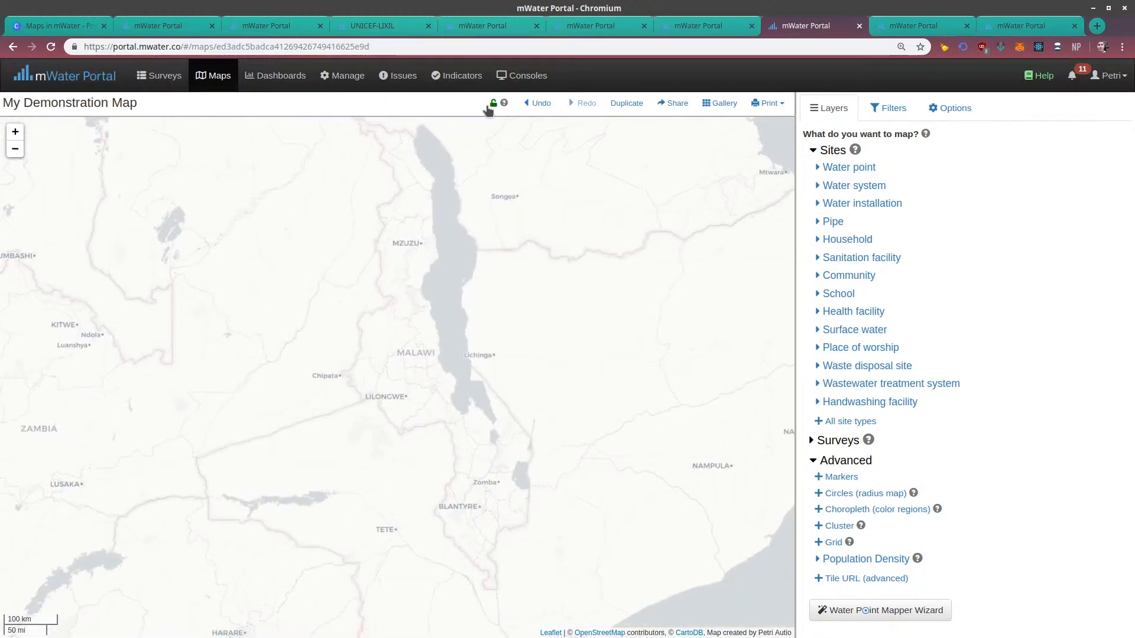
{"action": "left_click_drag", "start_coordinate": [487, 230], "coordinate": [484, 258]}
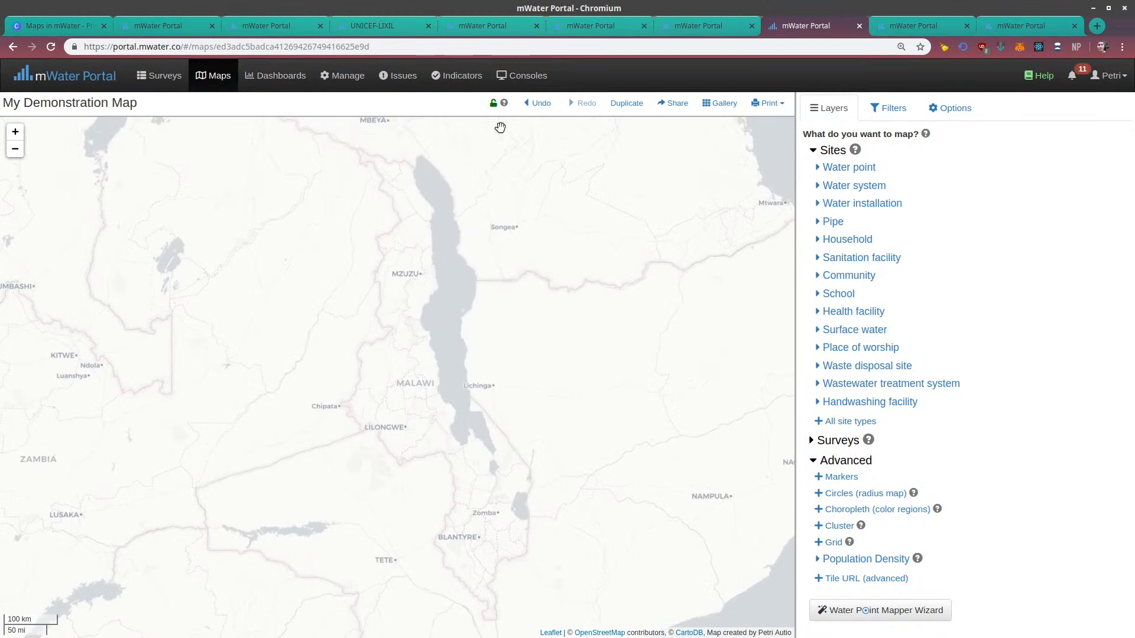
{"action": "left_click", "coordinate": [490, 104]}
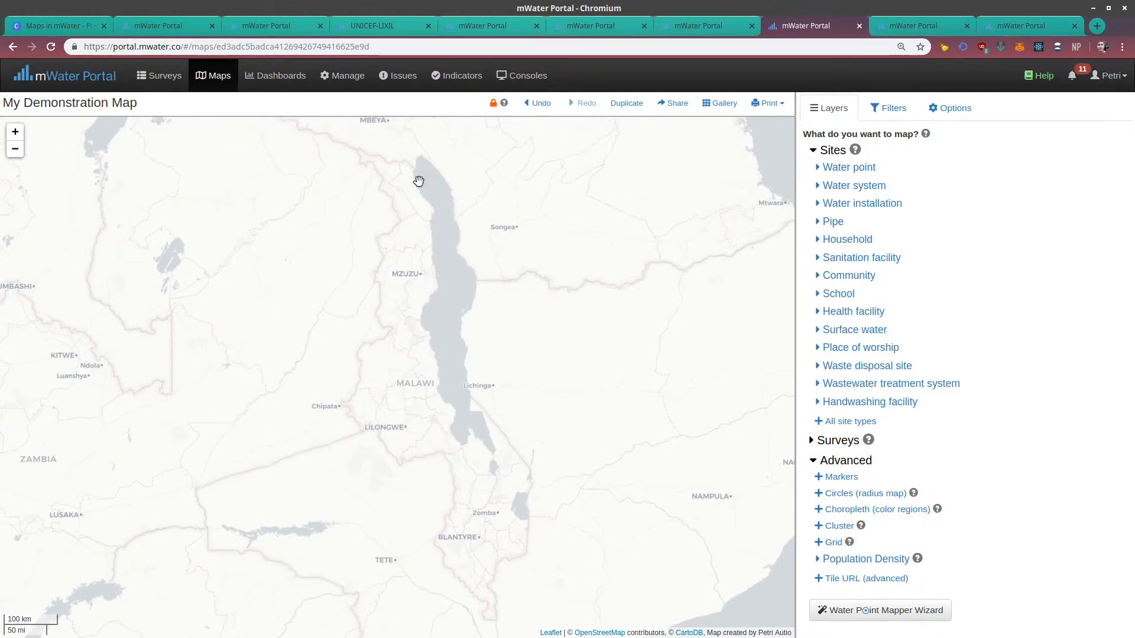
Unlock the map's starting view, shift it east toward the Mozambique coast, and lock it again
{"action": "left_click", "coordinate": [494, 105]}
{"action": "left_click_drag", "start_coordinate": [707, 256], "coordinate": [560, 254]}
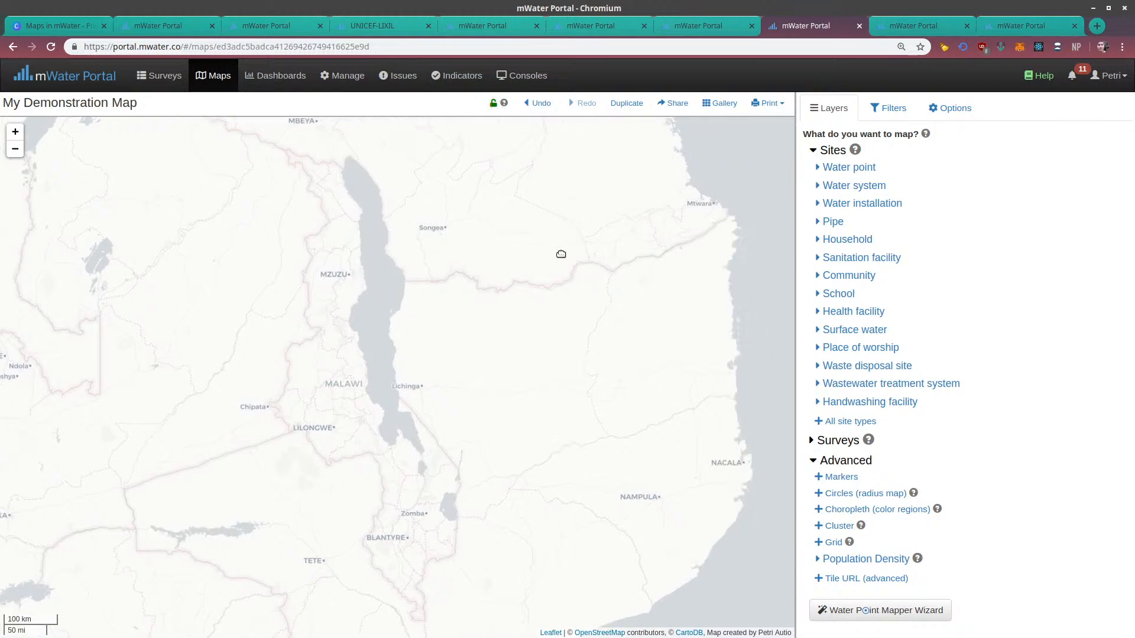
{"action": "left_click", "coordinate": [494, 105]}
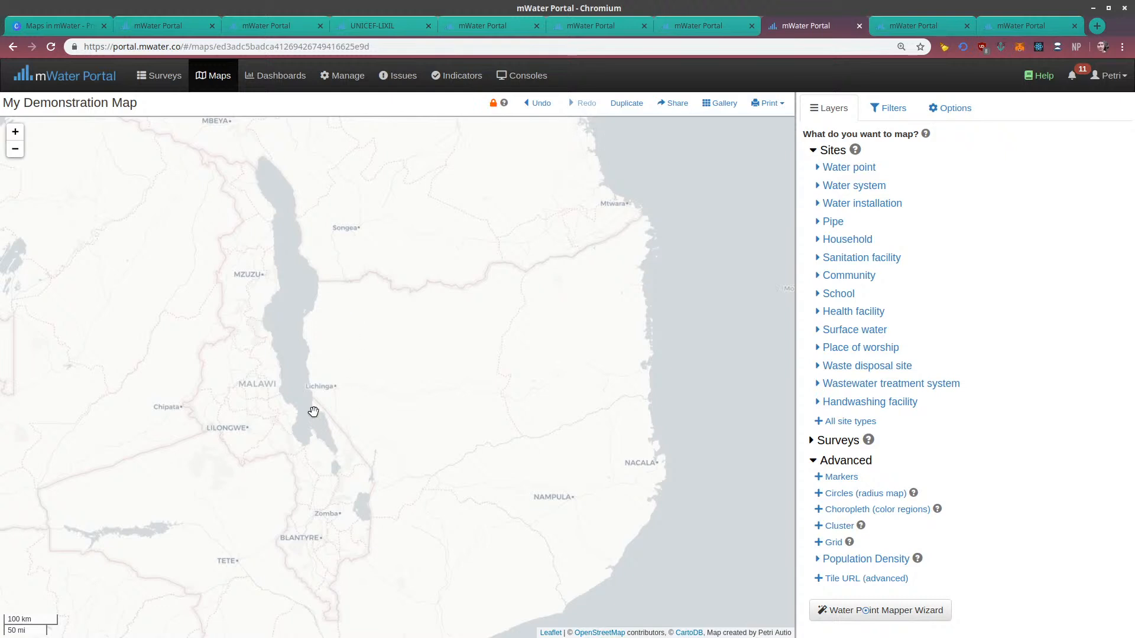
Explore the area around northern Malawi and southern Tanzania while the map's starting view is locked
{"action": "left_click_drag", "start_coordinate": [336, 408], "coordinate": [509, 405]}
{"action": "scroll", "coordinate": [410, 336], "scroll_direction": "up", "scroll_amount": 4}
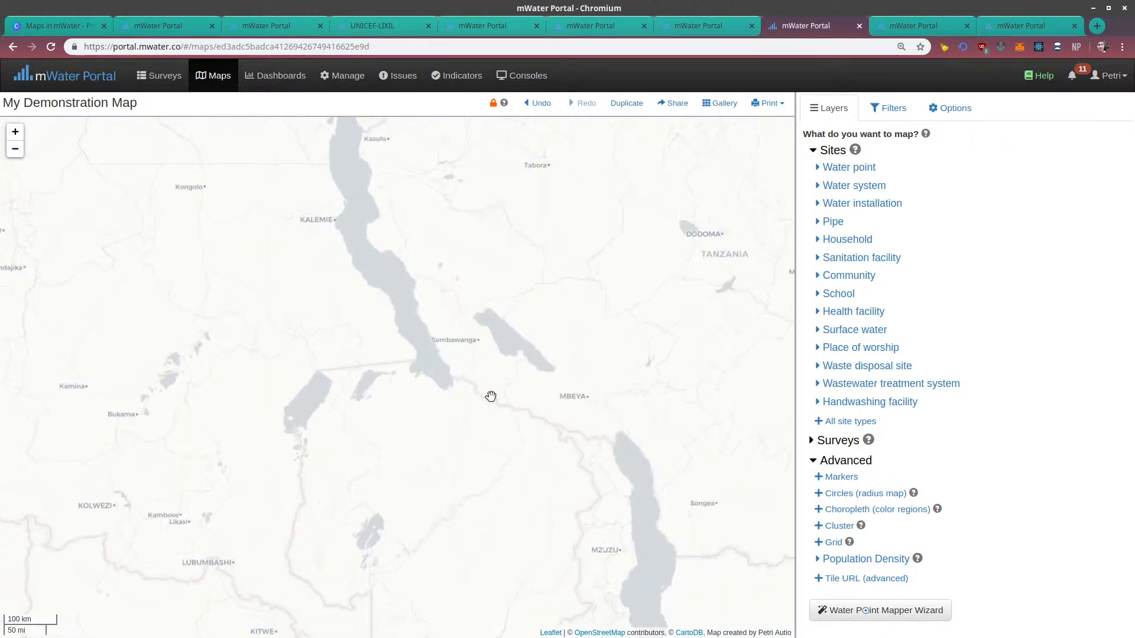
{"action": "scroll", "coordinate": [529, 464], "scroll_direction": "up", "scroll_amount": 2}
{"action": "left_click_drag", "start_coordinate": [577, 423], "coordinate": [377, 423]}
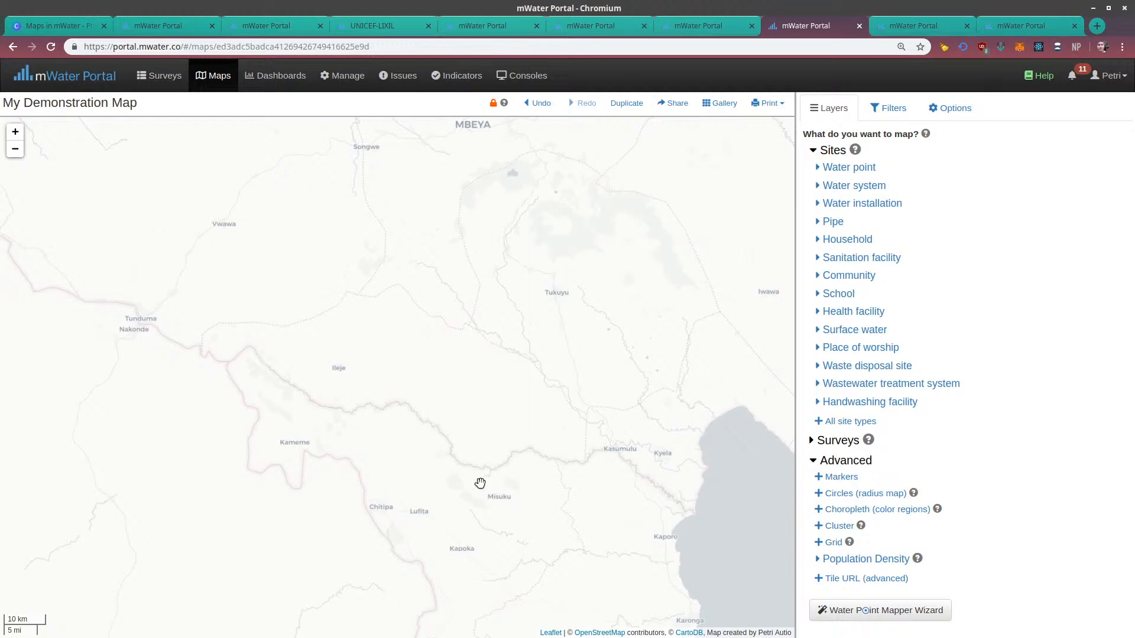
{"action": "scroll", "coordinate": [460, 515], "scroll_direction": "down", "scroll_amount": 4}
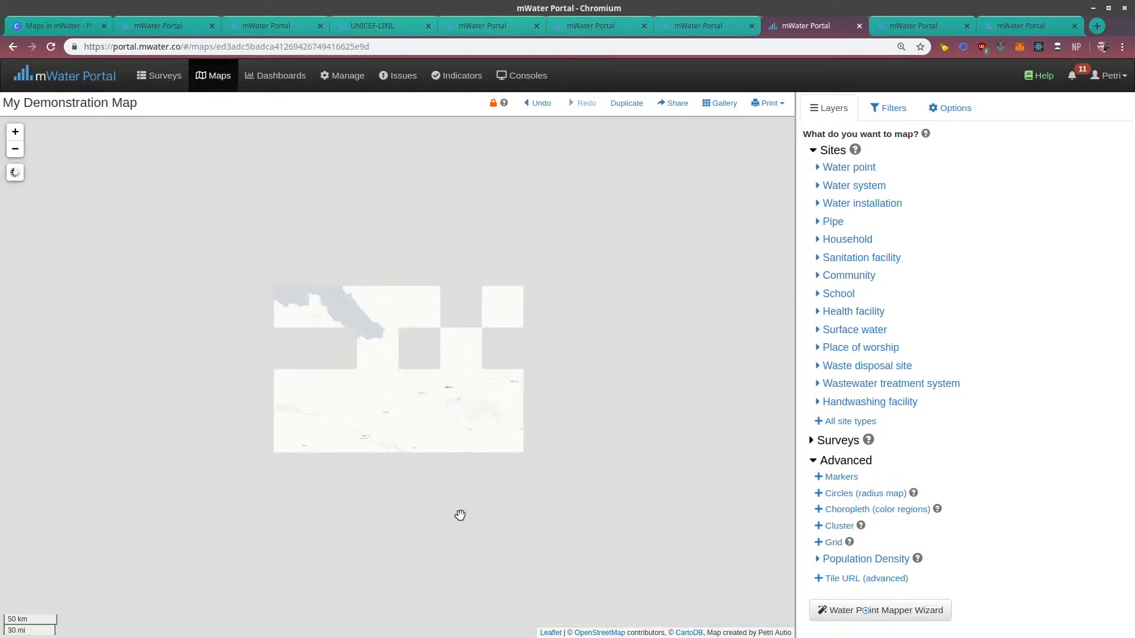
Unlock the map's starting view, frame Malawi with its surroundings, and lock the view
{"action": "left_click_drag", "start_coordinate": [414, 378], "coordinate": [428, 168]}
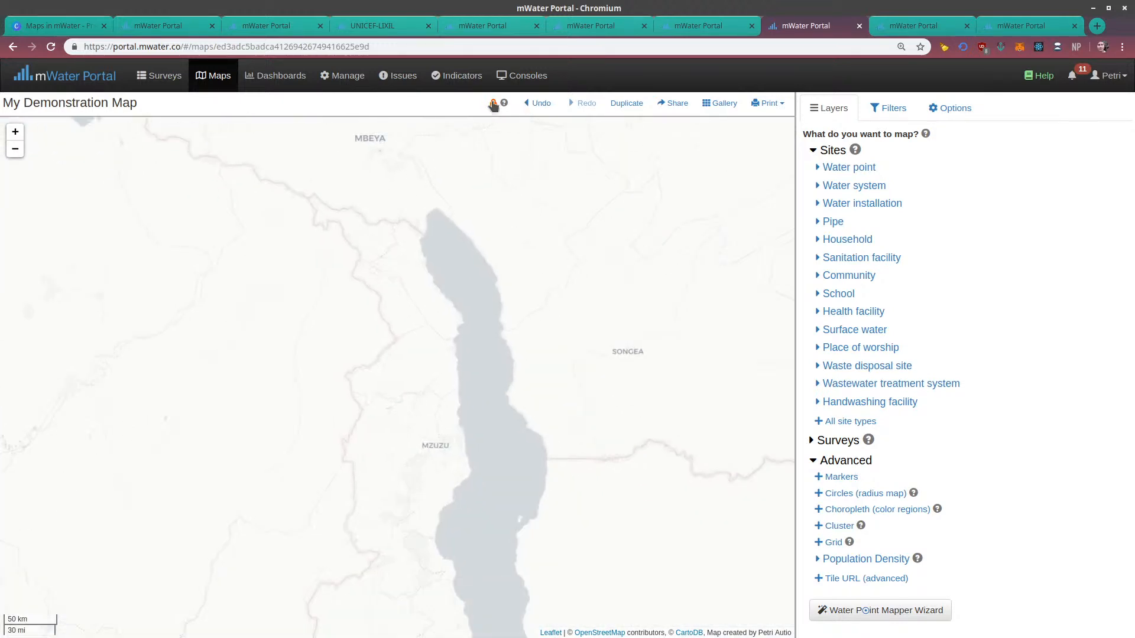
{"action": "scroll", "coordinate": [476, 349], "scroll_direction": "down", "scroll_amount": 2}
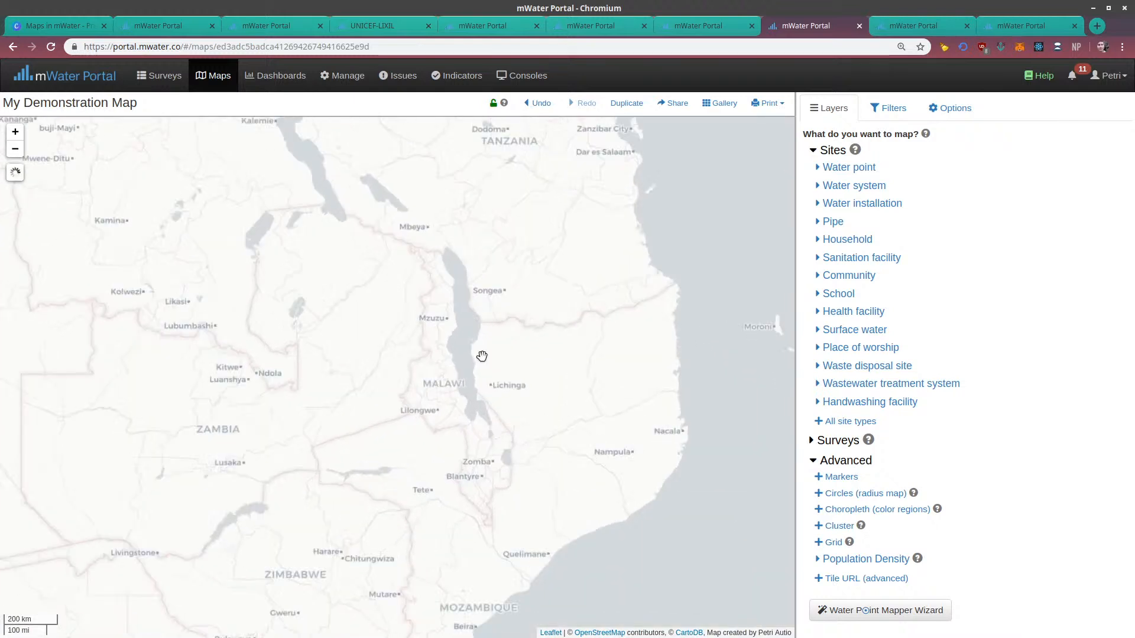
{"action": "scroll", "coordinate": [482, 355], "scroll_direction": "up", "scroll_amount": 1}
{"action": "left_click_drag", "start_coordinate": [501, 355], "coordinate": [451, 345]}
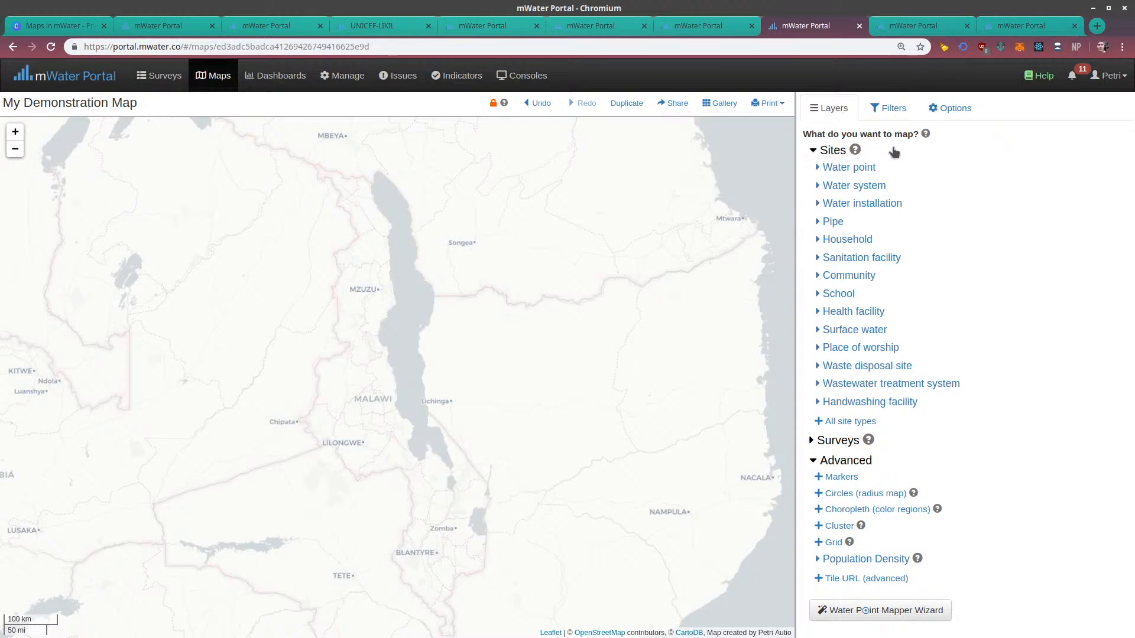
Add a layer of all water points and limit the whole map to sites located in Malawi
{"action": "left_click", "coordinate": [819, 168]}
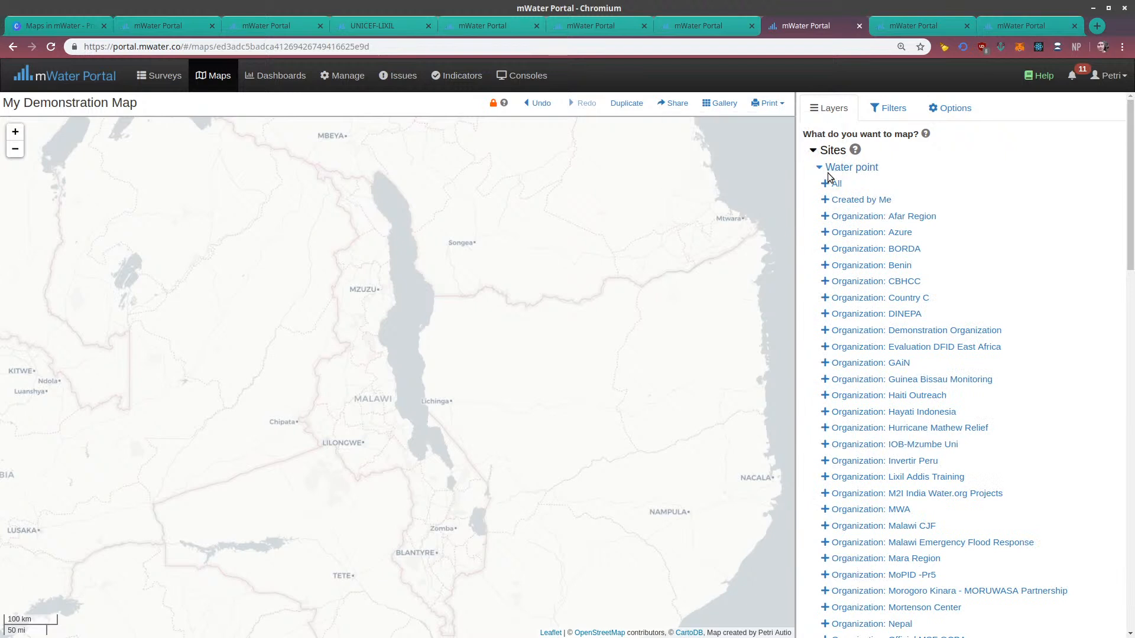
{"action": "left_click", "coordinate": [836, 183]}
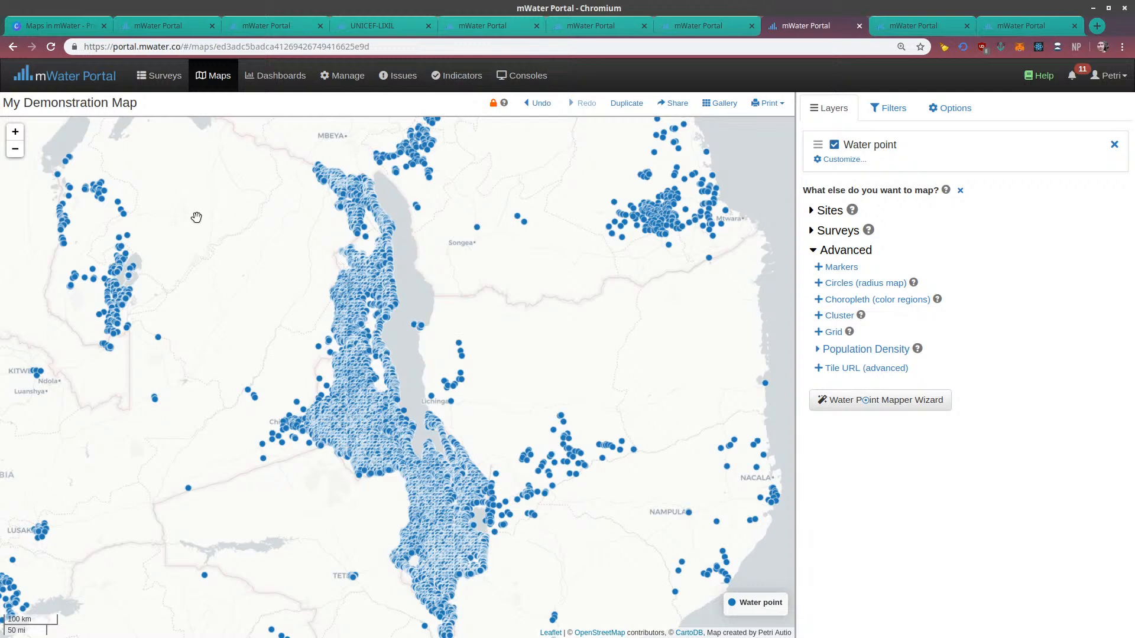
{"action": "left_click", "coordinate": [888, 110]}
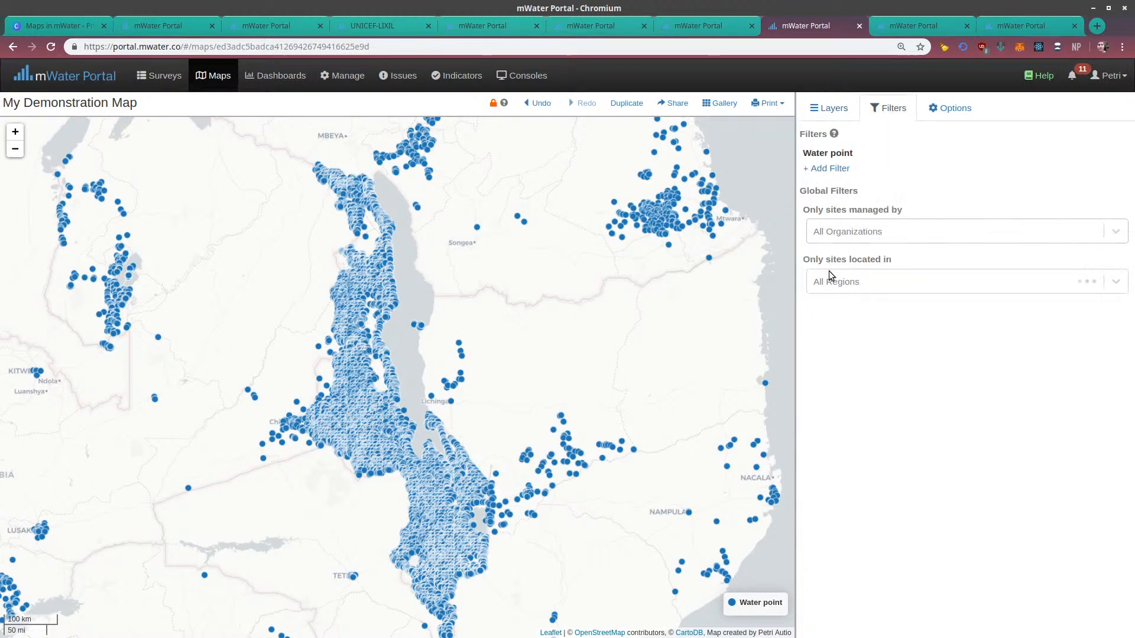
{"action": "left_click", "coordinate": [834, 287]}
{"action": "type", "text": "malawi"}
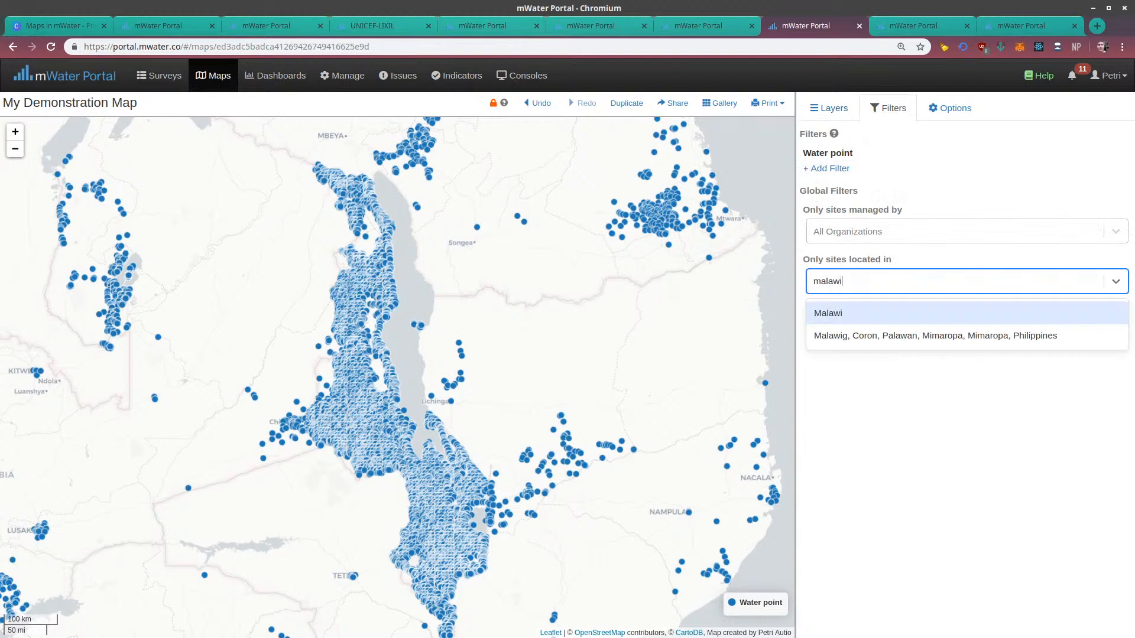
{"action": "left_click", "coordinate": [830, 313]}
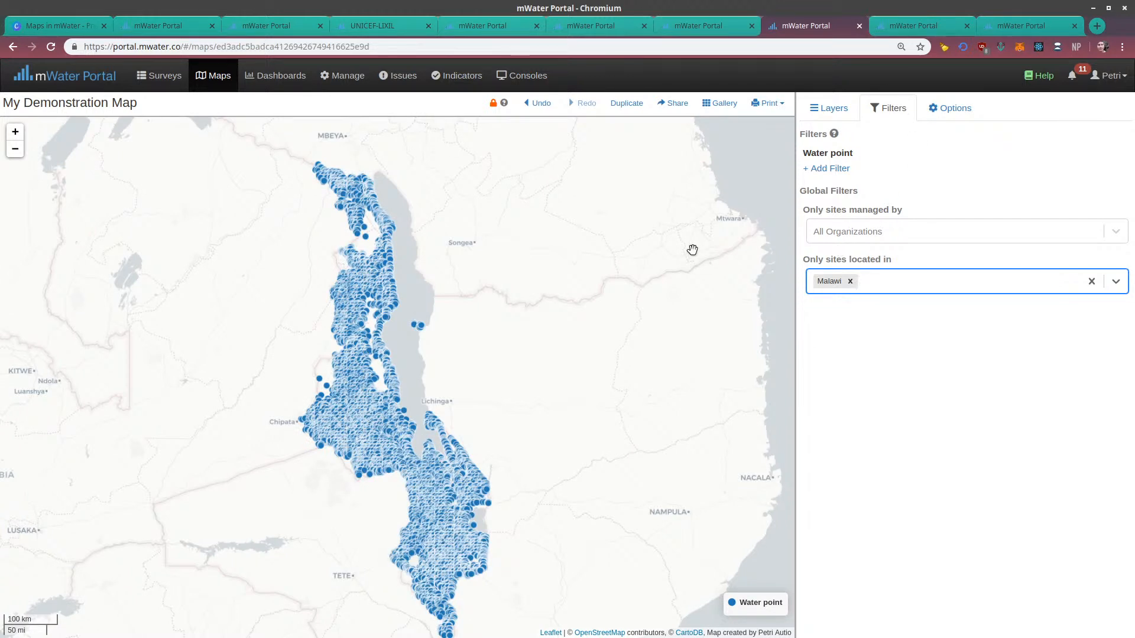
Open the Water point layer's customization and inspect the details of a water point on the island in Lake Malawi
{"action": "left_click", "coordinate": [842, 109]}
{"action": "left_click", "coordinate": [843, 159]}
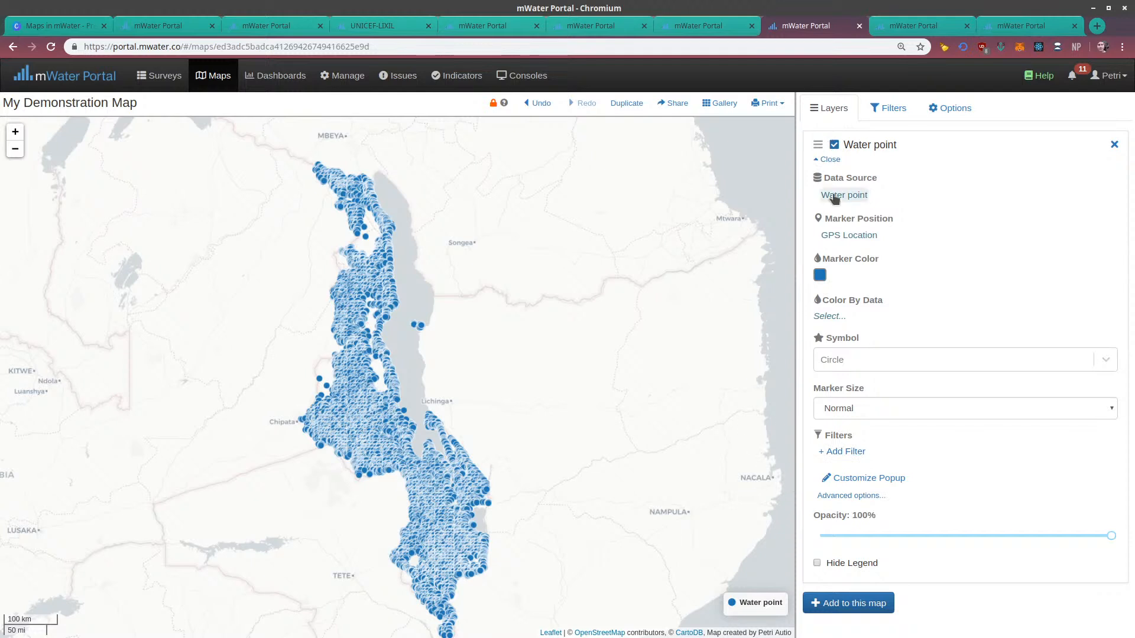
{"action": "left_click_drag", "start_coordinate": [704, 264], "coordinate": [656, 235]}
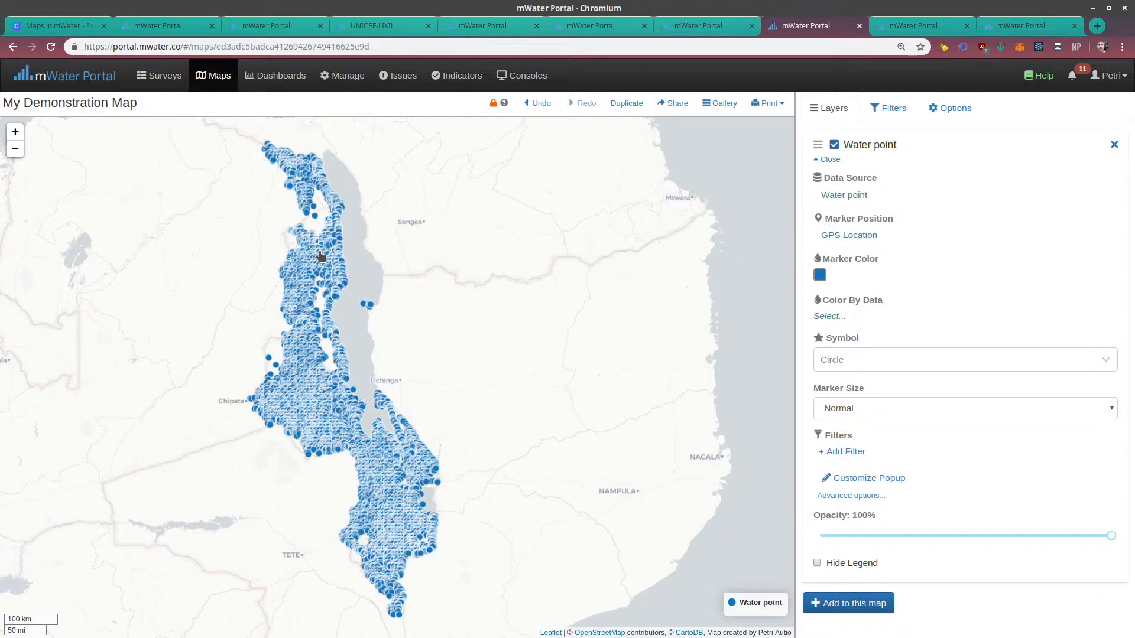
{"action": "left_click", "coordinate": [367, 304]}
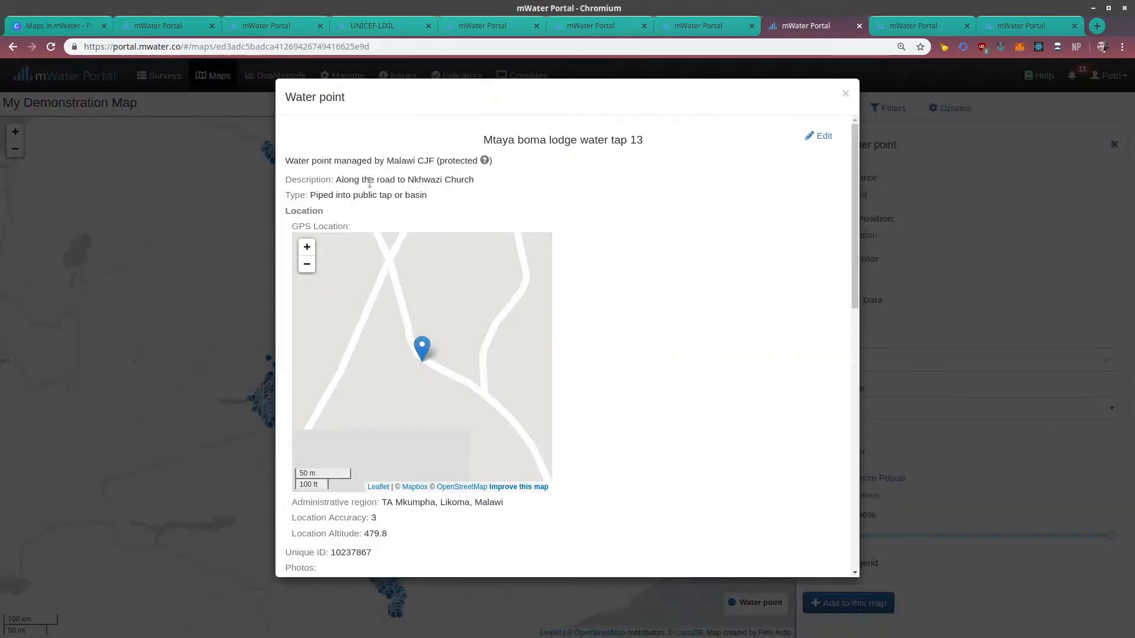
{"action": "scroll", "coordinate": [321, 540], "scroll_direction": "down", "scroll_amount": 2}
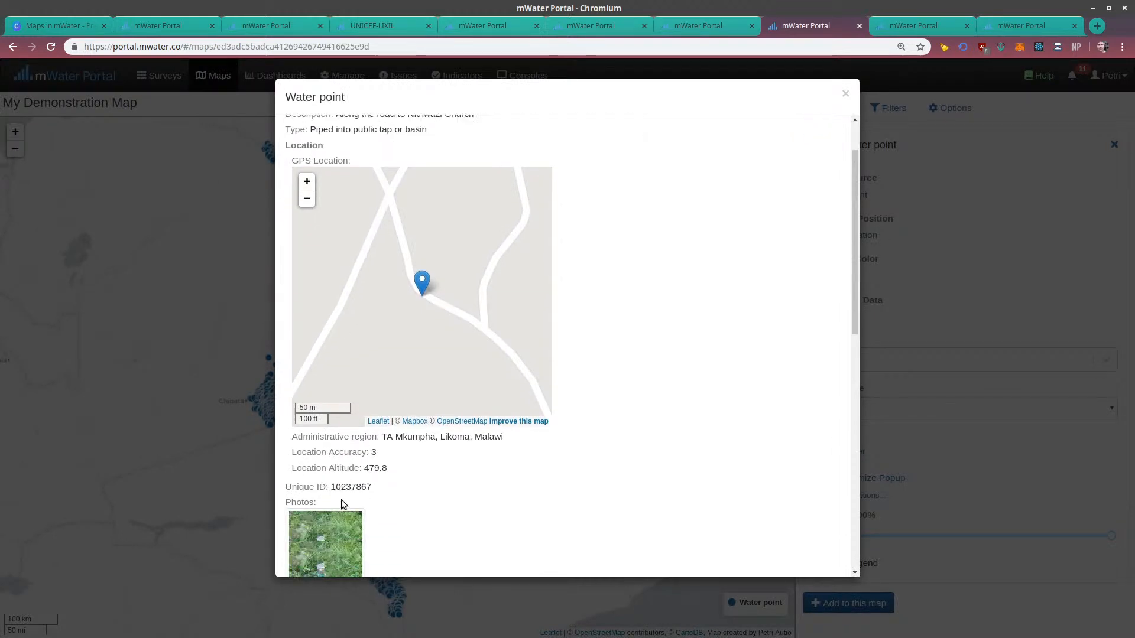
{"action": "scroll", "coordinate": [342, 502], "scroll_direction": "down", "scroll_amount": 4}
{"action": "scroll", "coordinate": [412, 299], "scroll_direction": "up", "scroll_amount": 6}
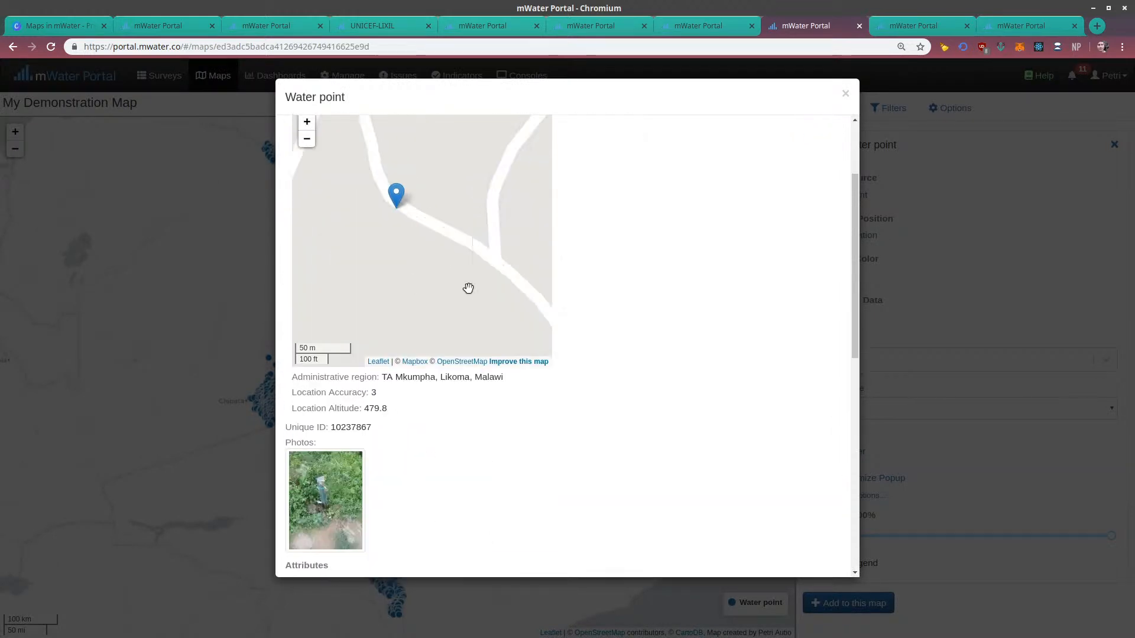
{"action": "left_click", "coordinate": [845, 93]}
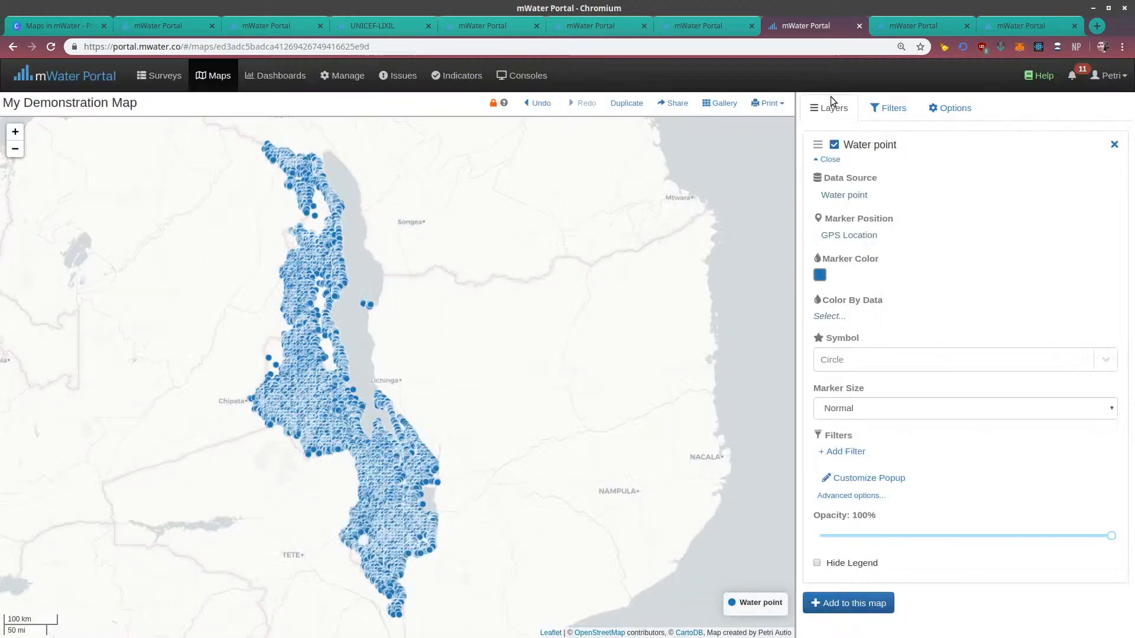
Remove the Water point layer's marker position and choose the GPS Location field for it again
{"action": "left_click", "coordinate": [840, 237]}
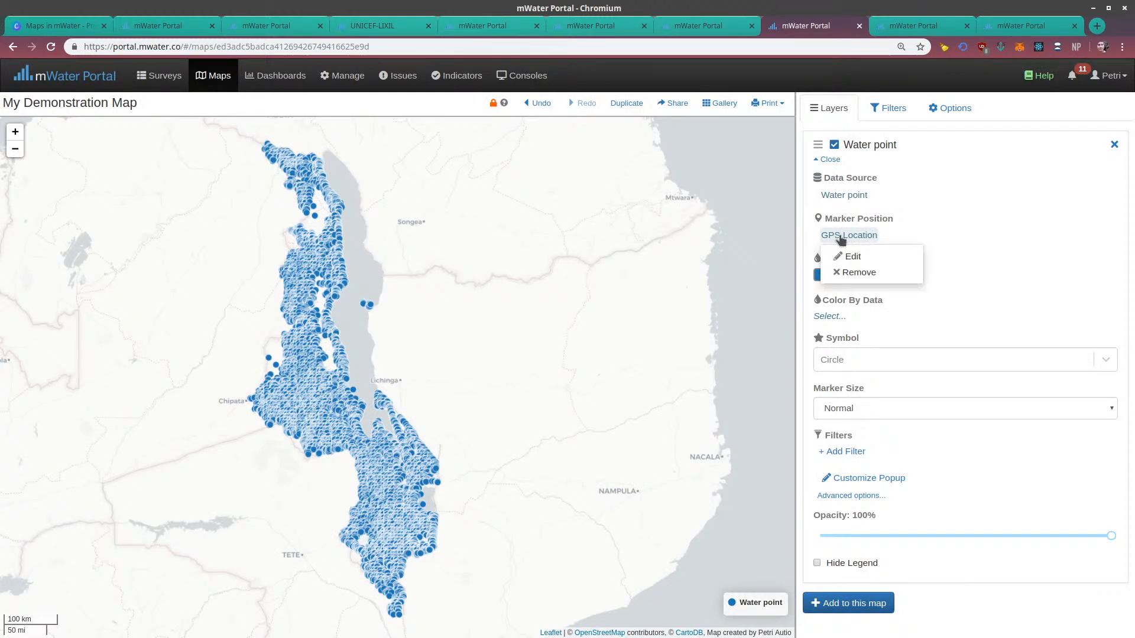
{"action": "left_click", "coordinate": [857, 272]}
{"action": "left_click", "coordinate": [834, 237]}
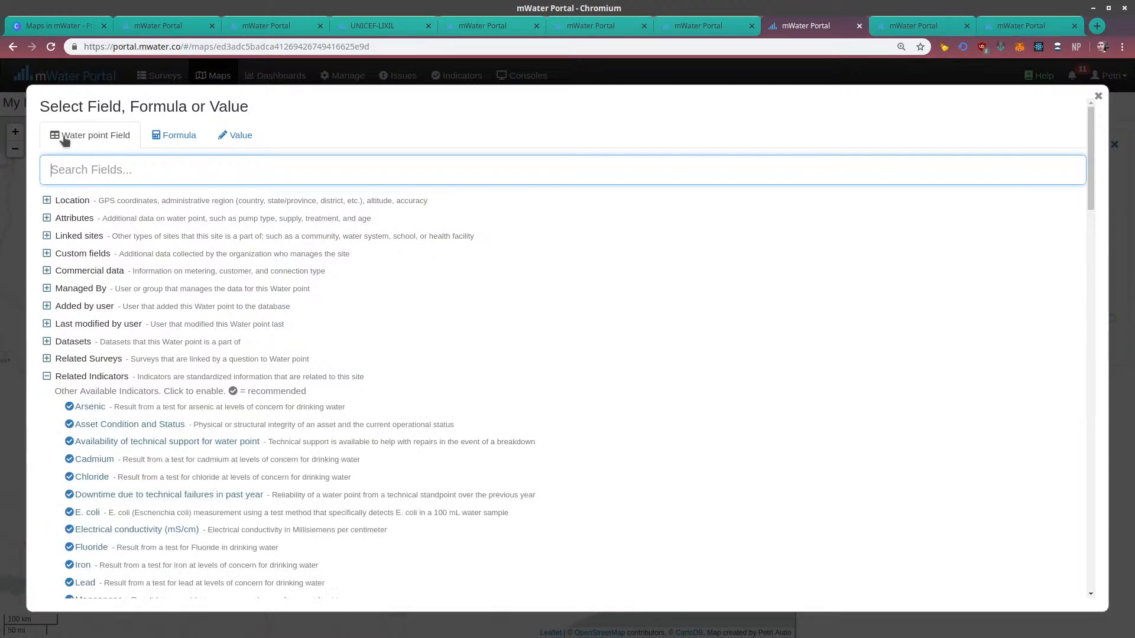
{"action": "left_click", "coordinate": [47, 201]}
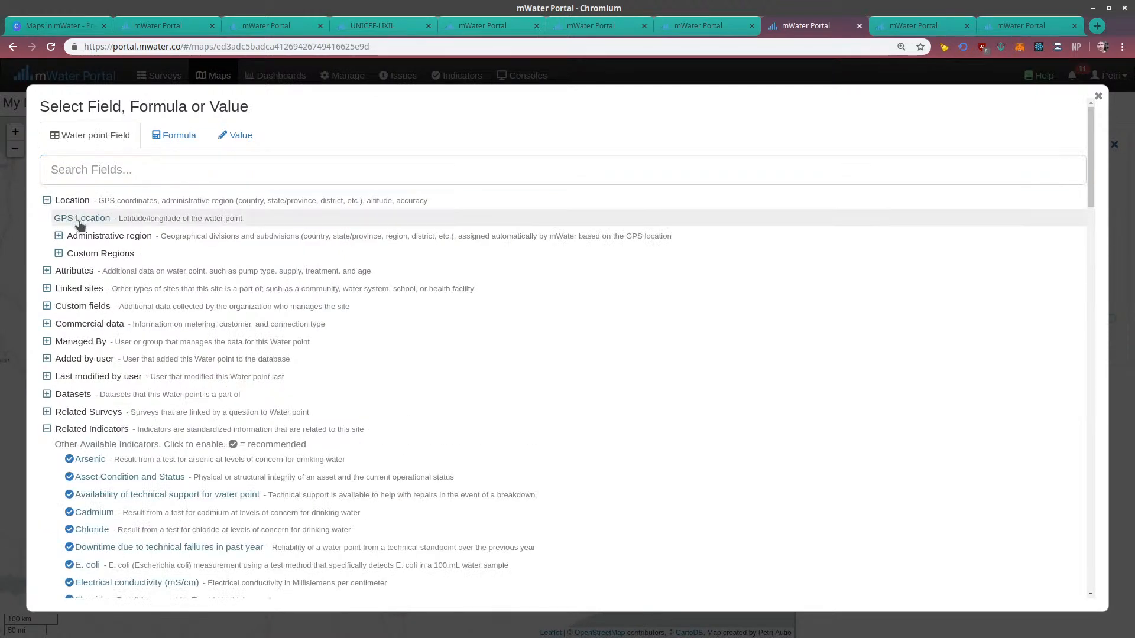
{"action": "left_click", "coordinate": [77, 220]}
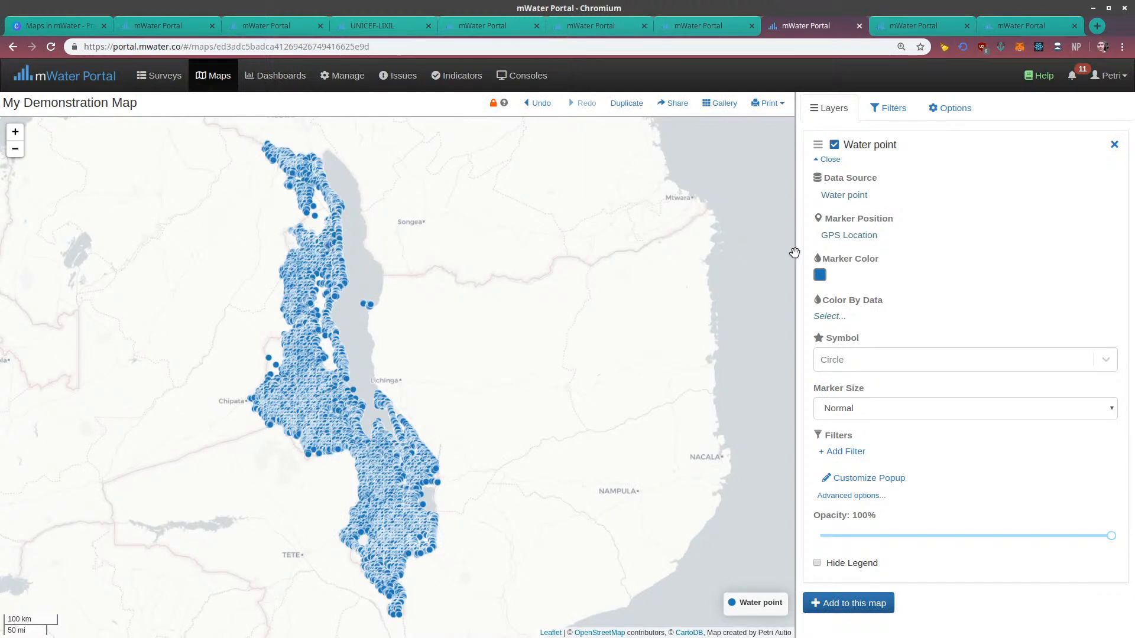
Change the Water point layer's marker color to a brighter light blue
{"action": "left_click", "coordinate": [819, 276]}
{"action": "left_click", "coordinate": [887, 425]}
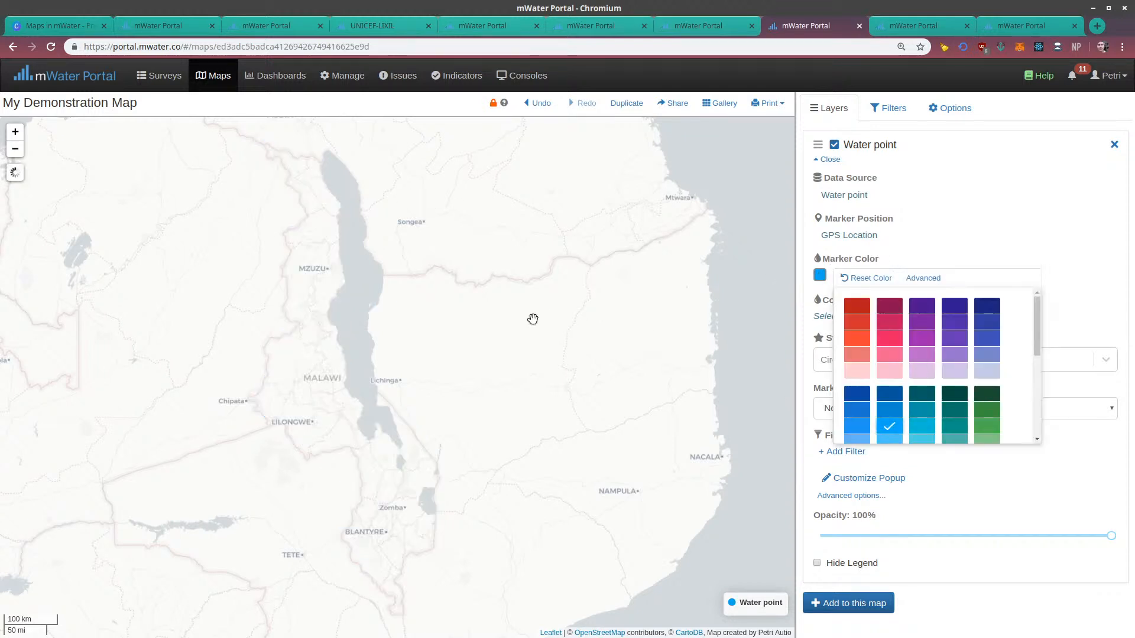
{"action": "left_click", "coordinate": [532, 319]}
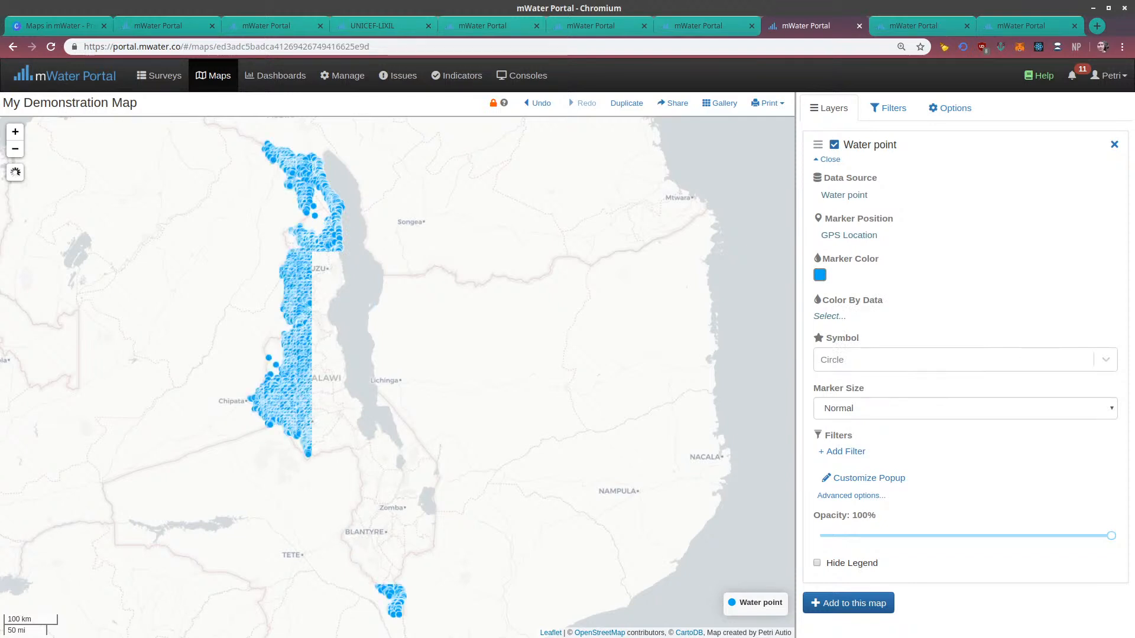
Try the Bullseye symbol for the water point markers and settle on Dot circle
{"action": "left_click", "coordinate": [862, 360]}
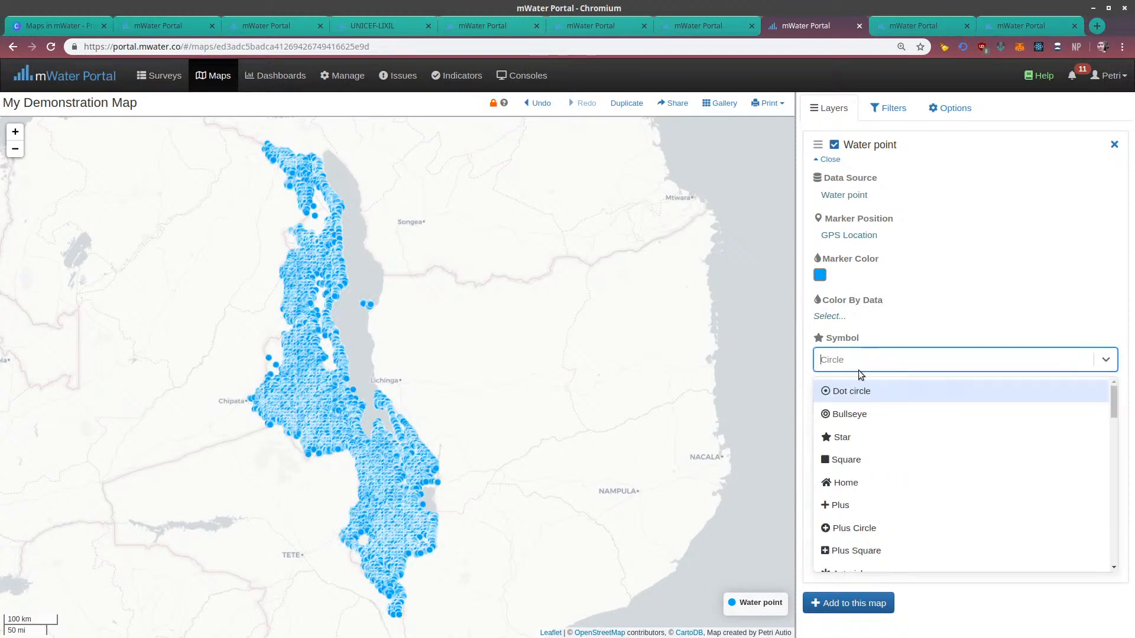
{"action": "left_click", "coordinate": [852, 411]}
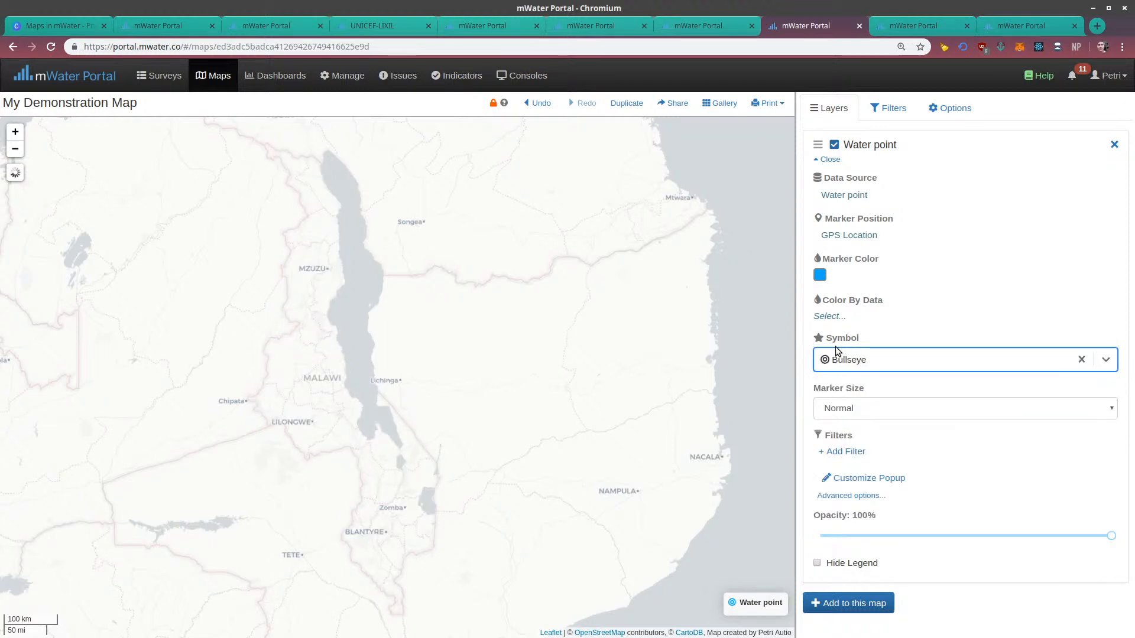
{"action": "left_click", "coordinate": [844, 360]}
{"action": "left_click", "coordinate": [850, 390]}
Set the water point marker size to Extra small and check the markers up close in northern Malawi
{"action": "left_click", "coordinate": [839, 406]}
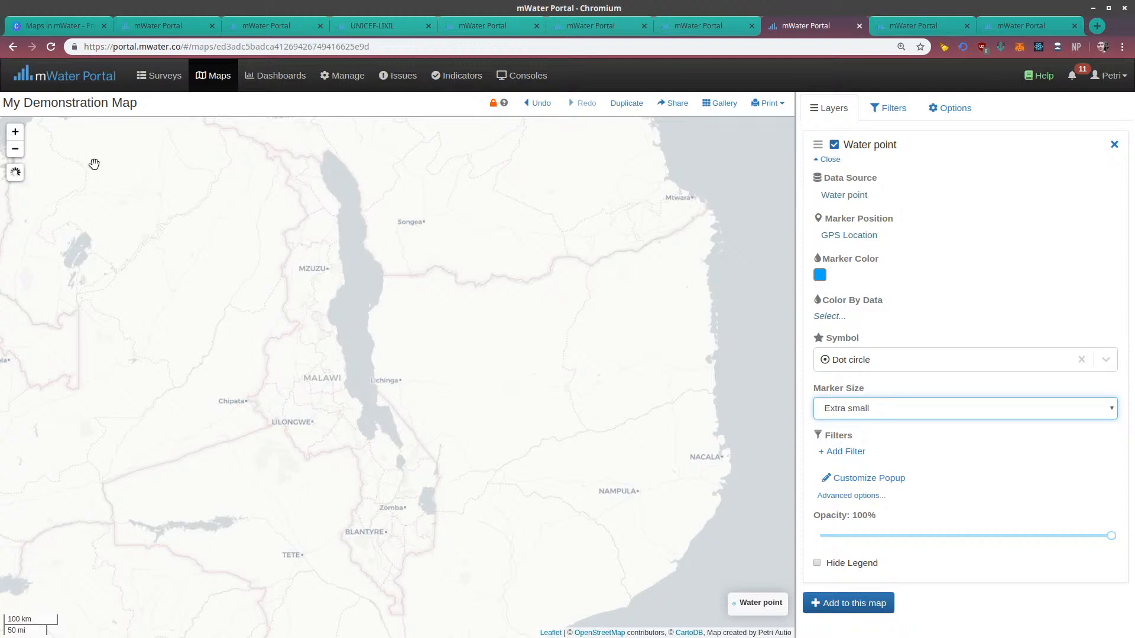
{"action": "left_click", "coordinate": [15, 131]}
{"action": "left_click_drag", "start_coordinate": [174, 295], "coordinate": [278, 401]}
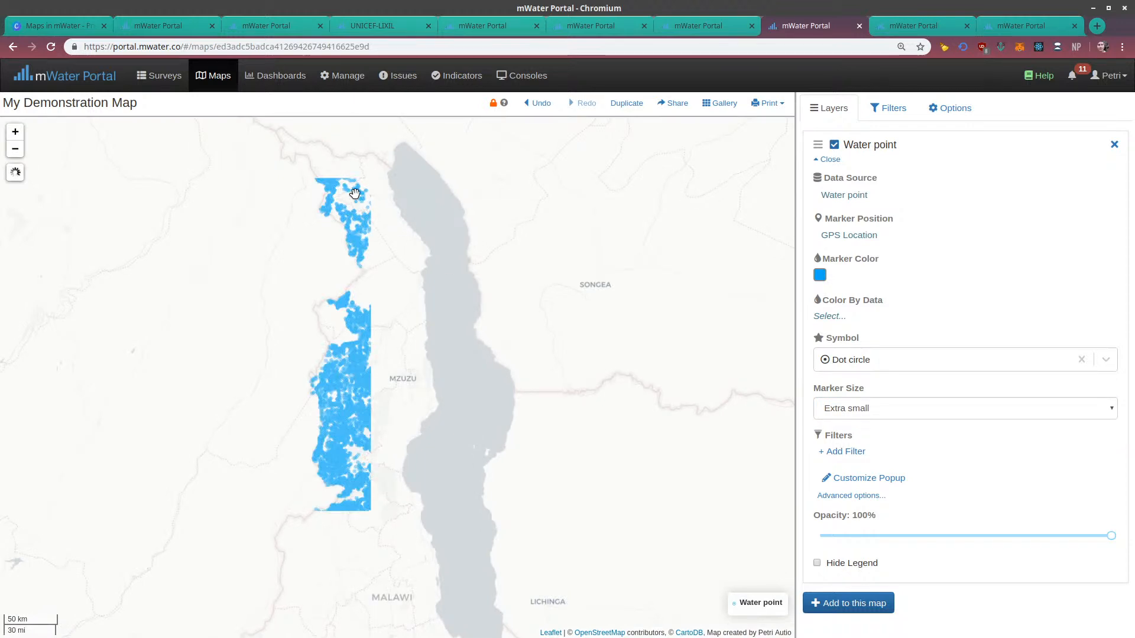
Inspect the details of a single water point near the lakeshore north of Kaporo, and close them
{"action": "scroll", "coordinate": [354, 193], "scroll_direction": "up", "scroll_amount": 3}
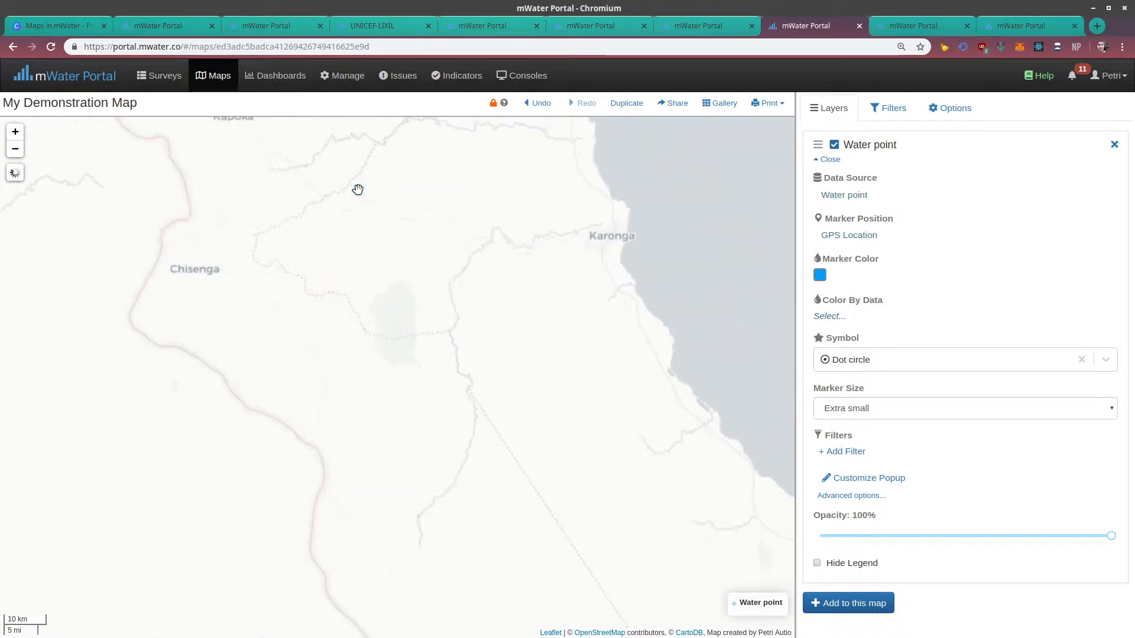
{"action": "left_click_drag", "start_coordinate": [384, 203], "coordinate": [378, 347]}
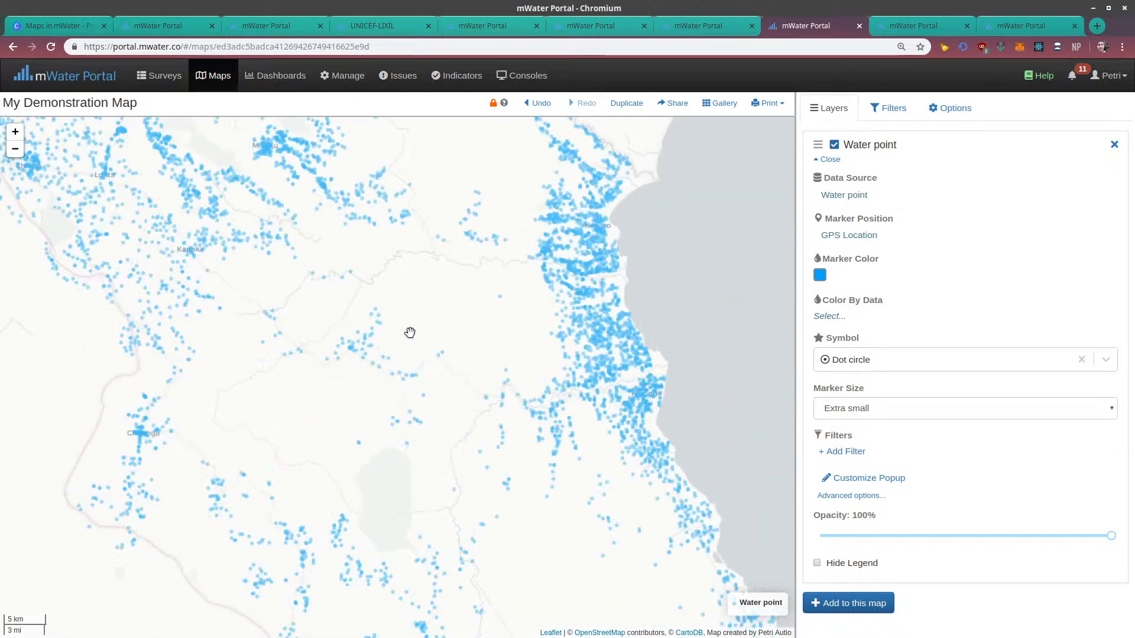
{"action": "left_click_drag", "start_coordinate": [523, 324], "coordinate": [489, 423]}
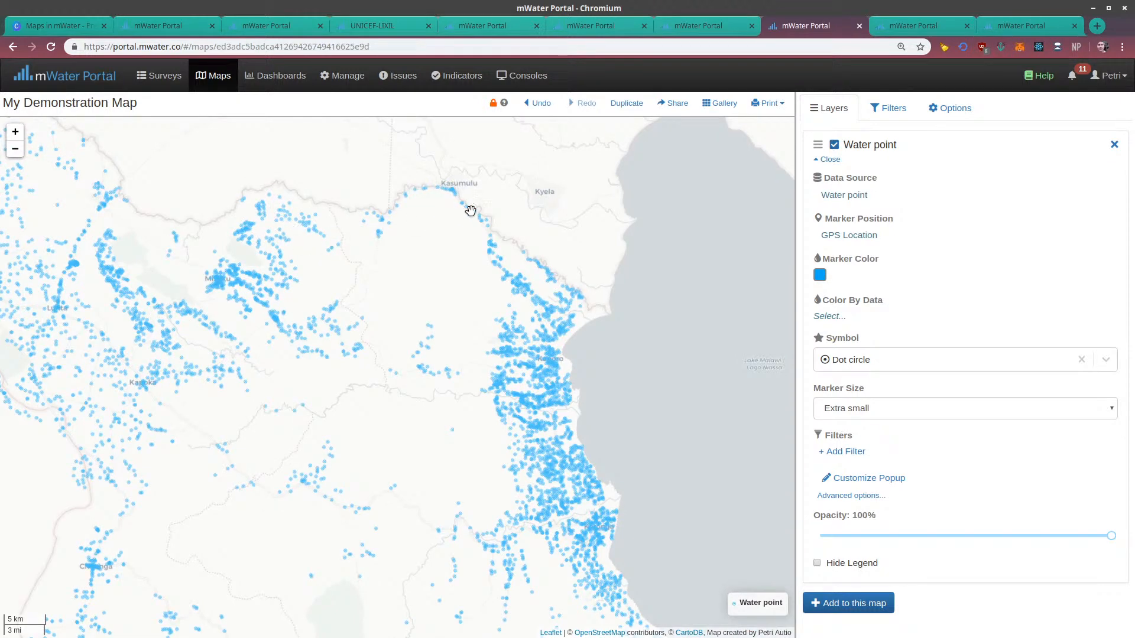
{"action": "left_click_drag", "start_coordinate": [578, 429], "coordinate": [514, 303]}
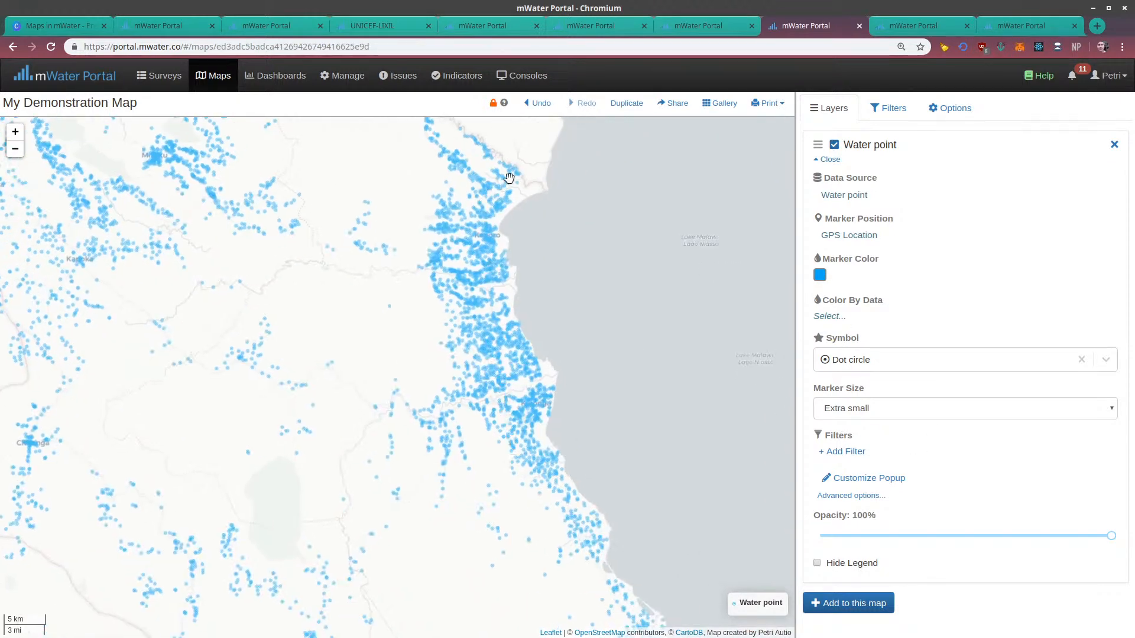
{"action": "scroll", "coordinate": [509, 178], "scroll_direction": "up", "scroll_amount": 1}
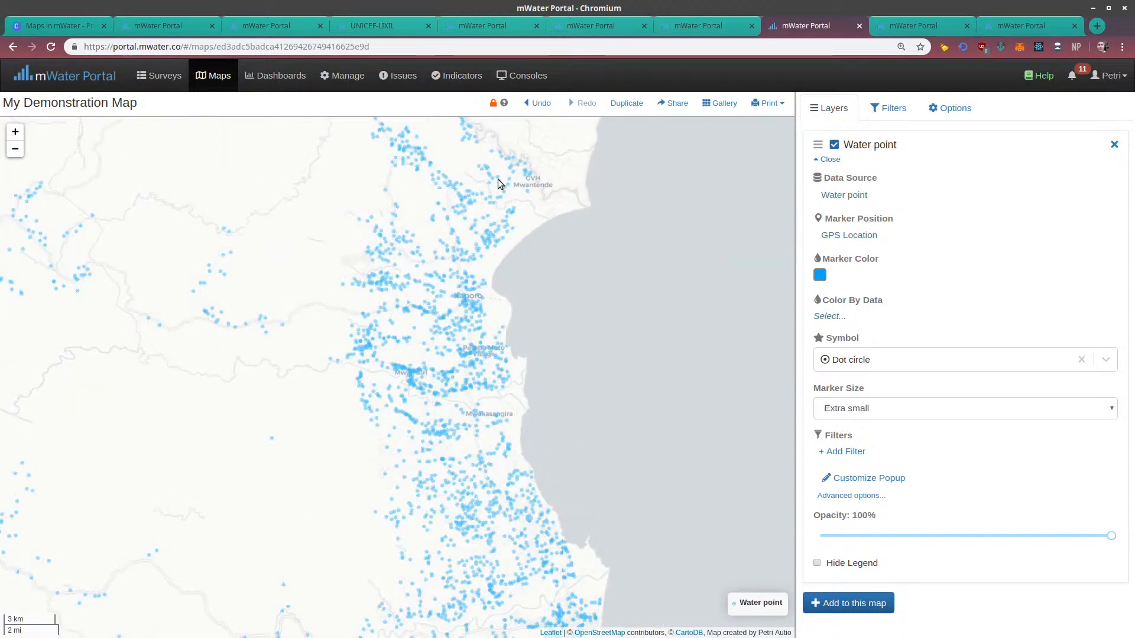
{"action": "left_click", "coordinate": [498, 179]}
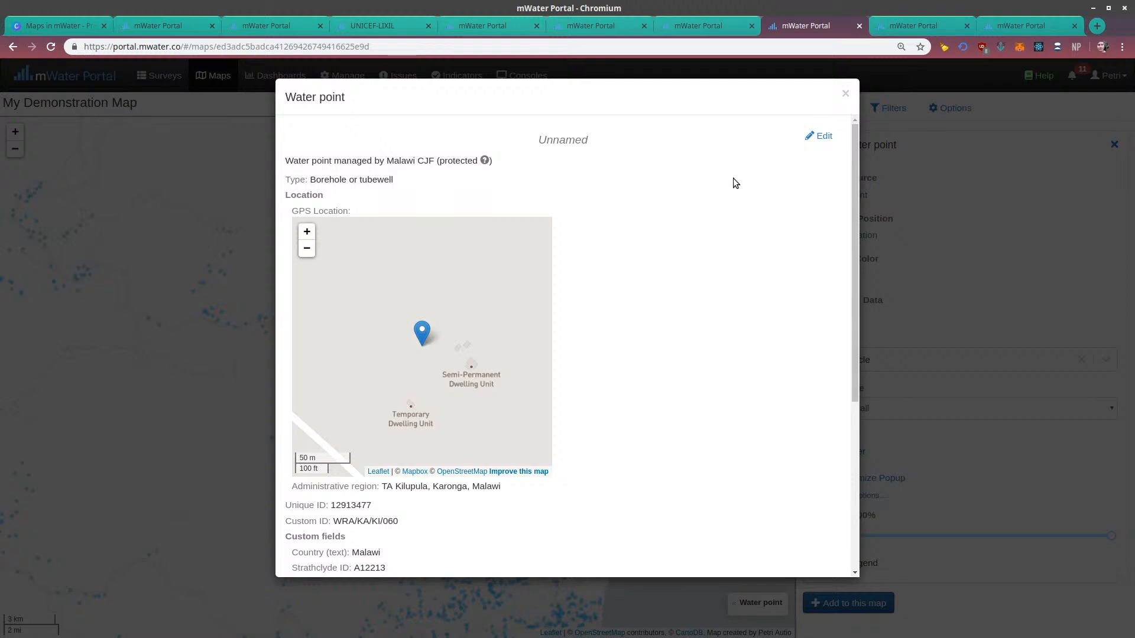
{"action": "mouse_move", "coordinate": [853, 123]}
{"action": "left_mouse_down"}
{"action": "mouse_move", "coordinate": [851, 249]}
{"action": "mouse_move", "coordinate": [855, 112]}
{"action": "left_mouse_up"}
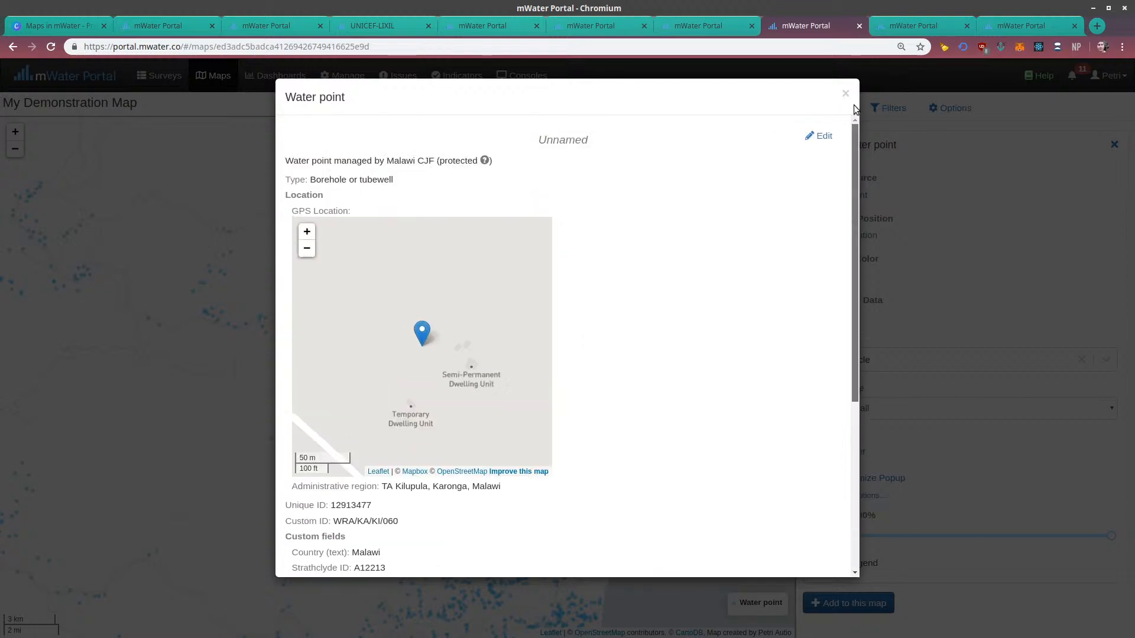
{"action": "left_click", "coordinate": [845, 94]}
Color the Water point layer's markers by the Type field
{"action": "scroll", "coordinate": [525, 368], "scroll_direction": "down", "scroll_amount": 2}
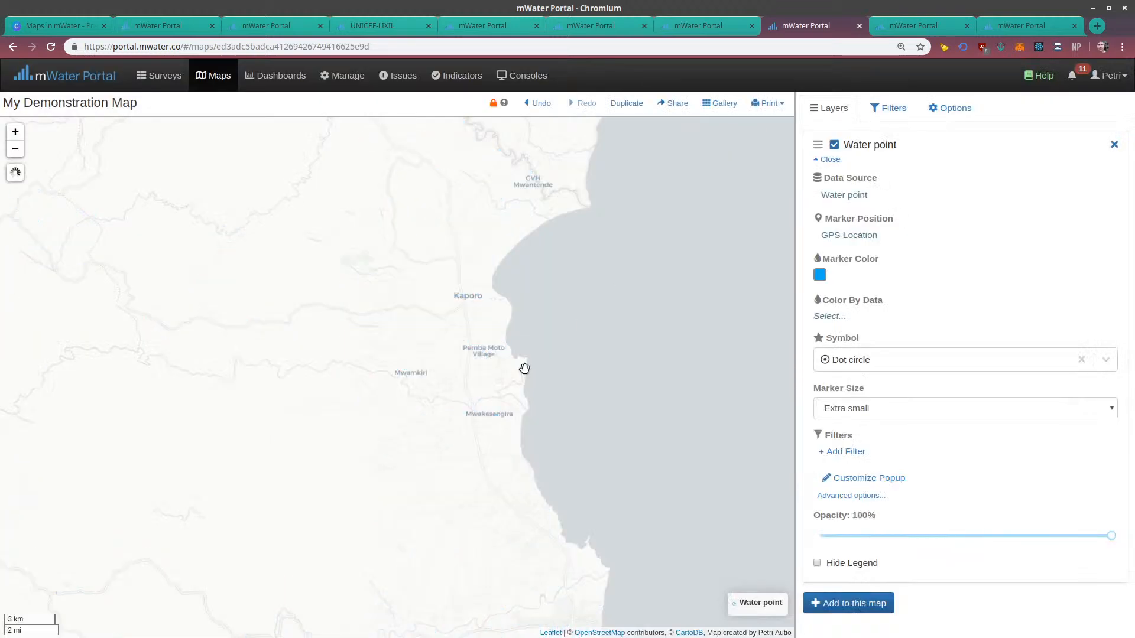
{"action": "left_click_drag", "start_coordinate": [505, 357], "coordinate": [448, 278]}
{"action": "left_click_drag", "start_coordinate": [524, 289], "coordinate": [581, 365]}
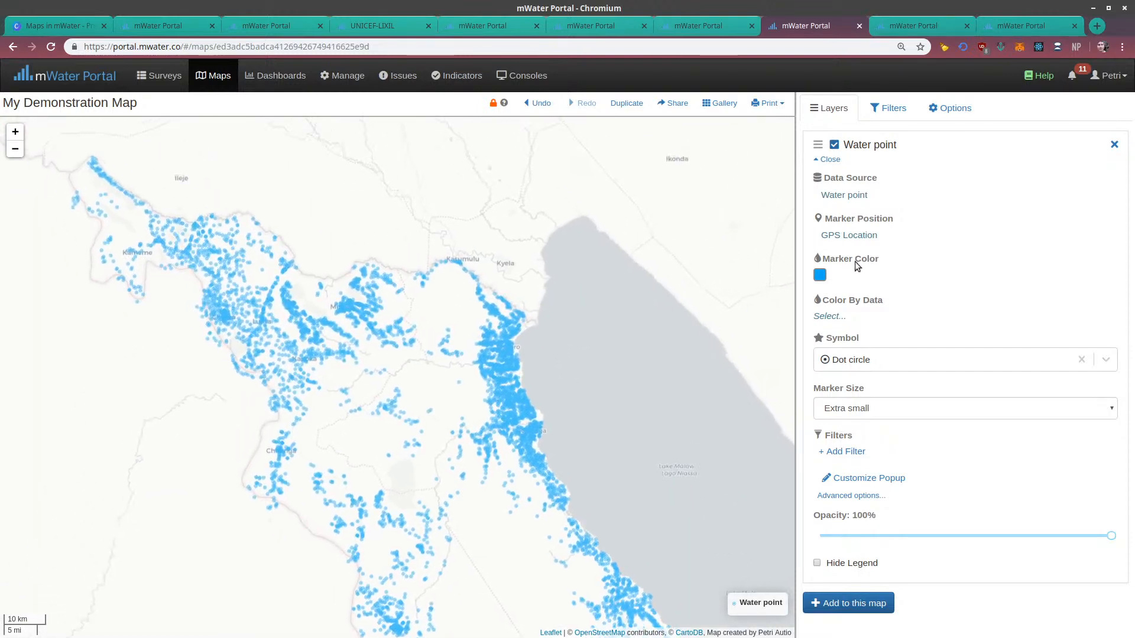
{"action": "left_click", "coordinate": [829, 318]}
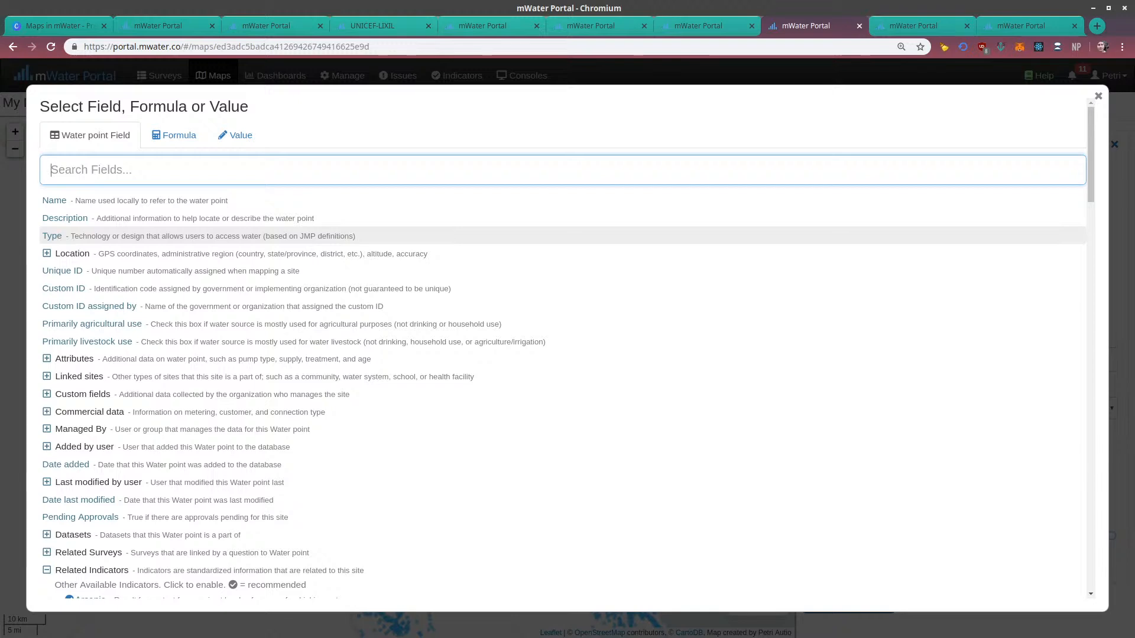
{"action": "left_click", "coordinate": [47, 238]}
{"action": "left_click_drag", "start_coordinate": [608, 476], "coordinate": [499, 398]}
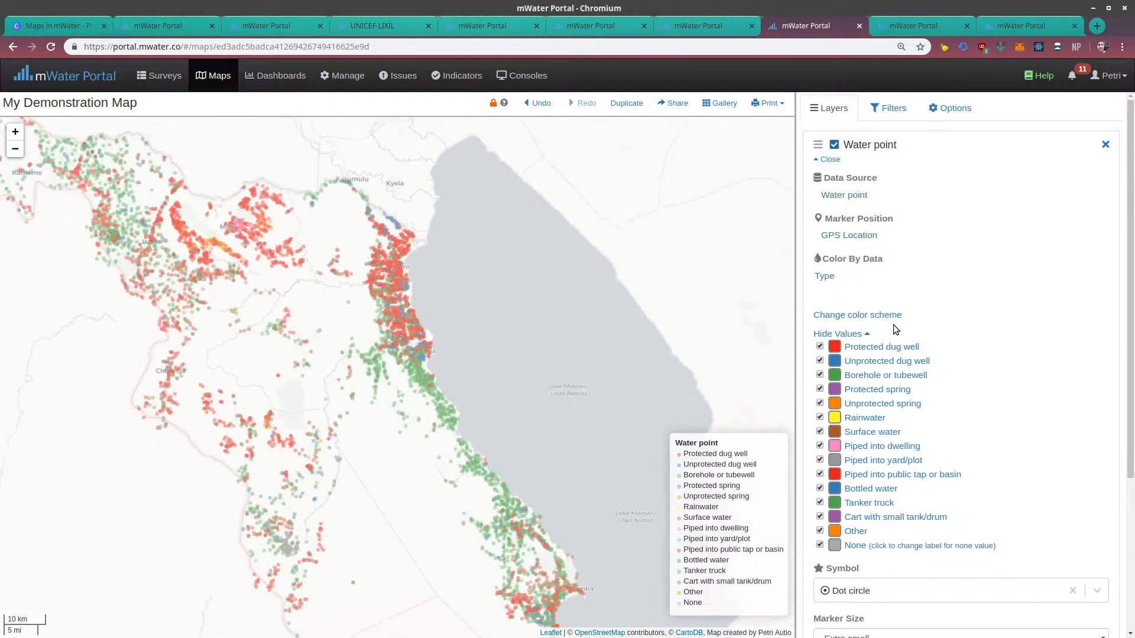
Examine how the markers colored by type are distributed along the lakeshore and across northern Malawi
{"action": "left_click", "coordinate": [822, 277]}
{"action": "left_click_drag", "start_coordinate": [408, 356], "coordinate": [511, 192]}
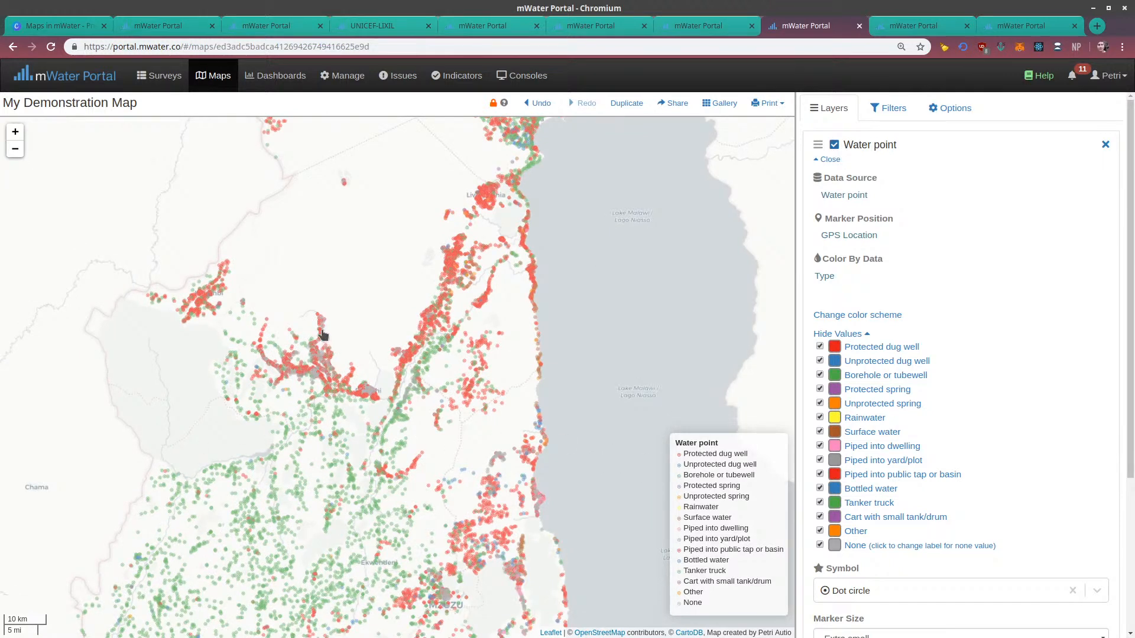
{"action": "scroll", "coordinate": [322, 335], "scroll_direction": "up", "scroll_amount": 1}
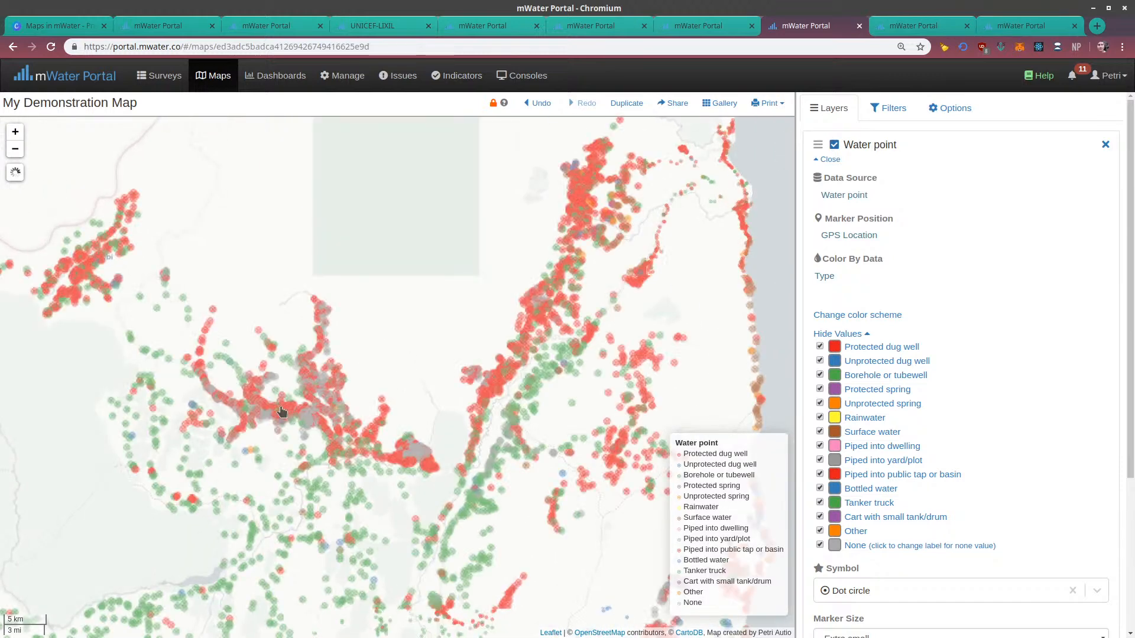
{"action": "scroll", "coordinate": [287, 449], "scroll_direction": "down", "scroll_amount": 1}
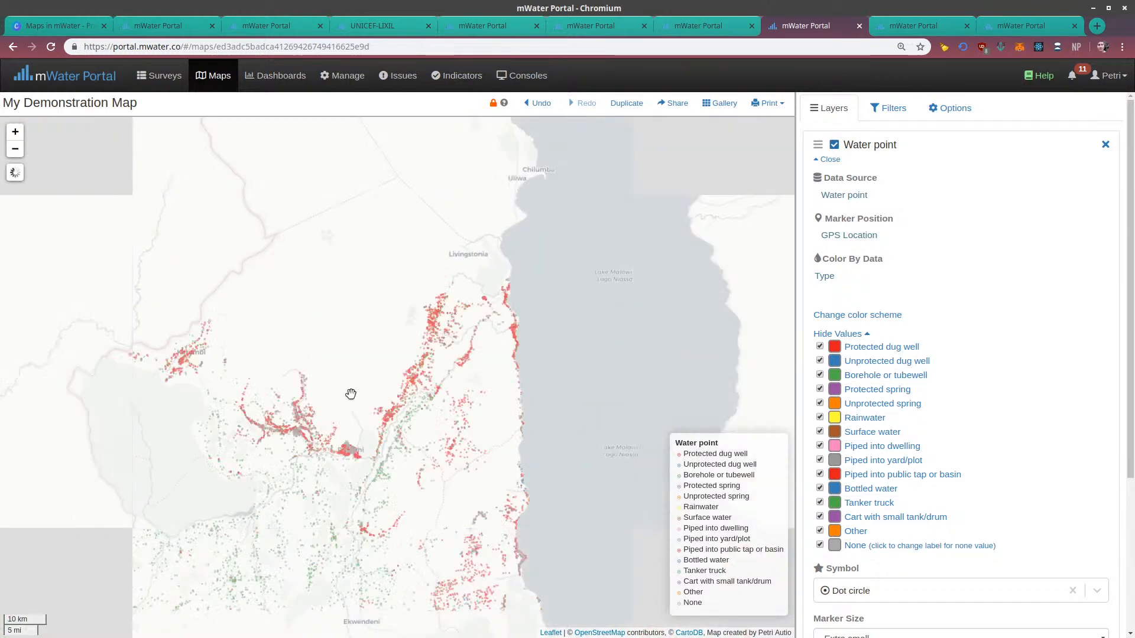
{"action": "left_click_drag", "start_coordinate": [351, 394], "coordinate": [377, 524]}
{"action": "left_click_drag", "start_coordinate": [326, 349], "coordinate": [365, 559]}
{"action": "left_click_drag", "start_coordinate": [277, 312], "coordinate": [309, 500]}
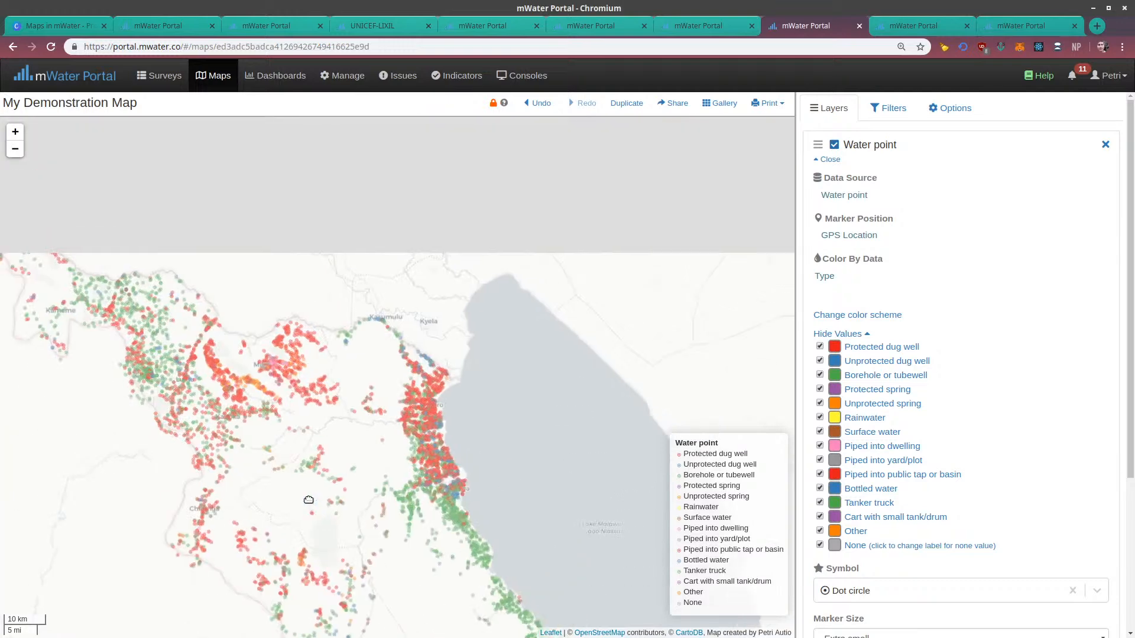
{"action": "left_click_drag", "start_coordinate": [240, 384], "coordinate": [280, 260]}
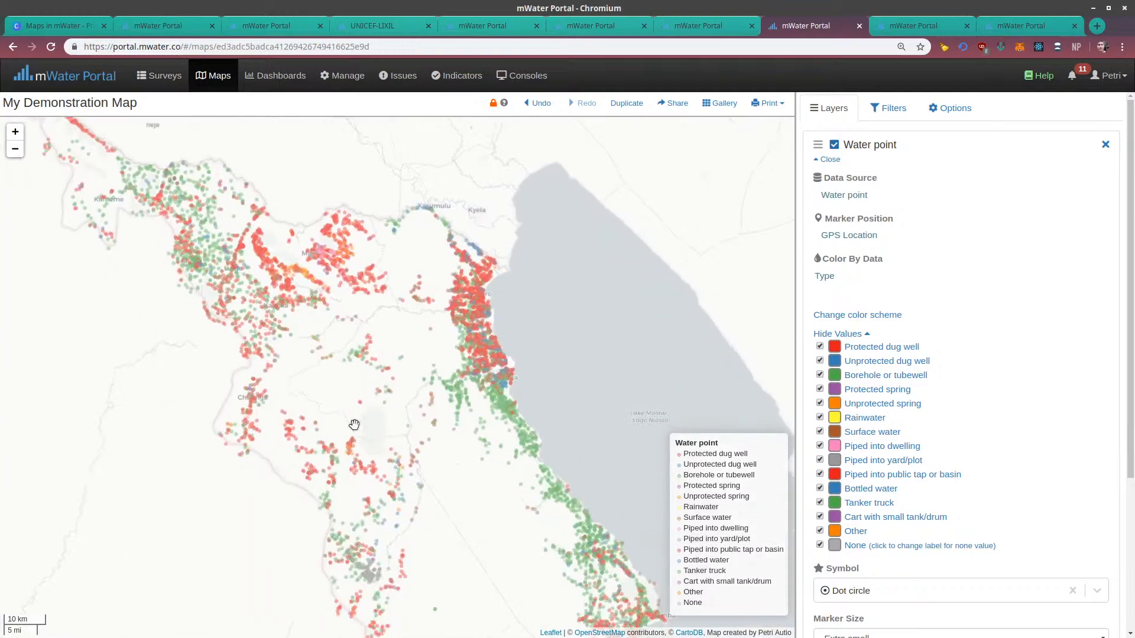
{"action": "left_click_drag", "start_coordinate": [354, 425], "coordinate": [247, 323]}
Remove the Type field from the Water point layer's data-based coloring and choose it again
{"action": "left_click", "coordinate": [825, 278]}
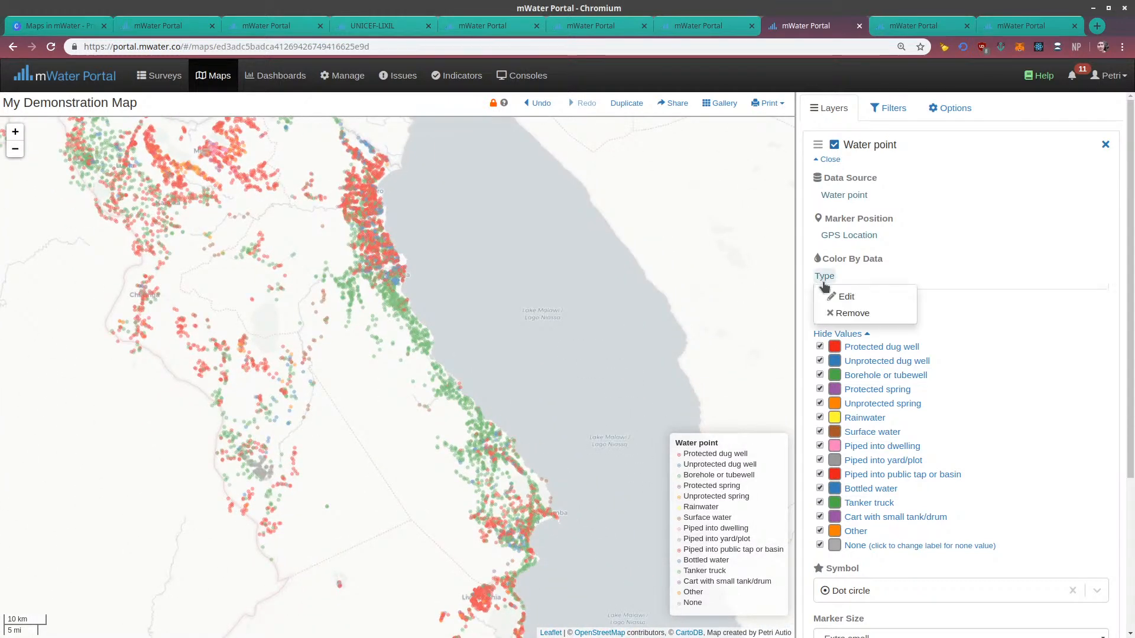
{"action": "left_click", "coordinate": [842, 314]}
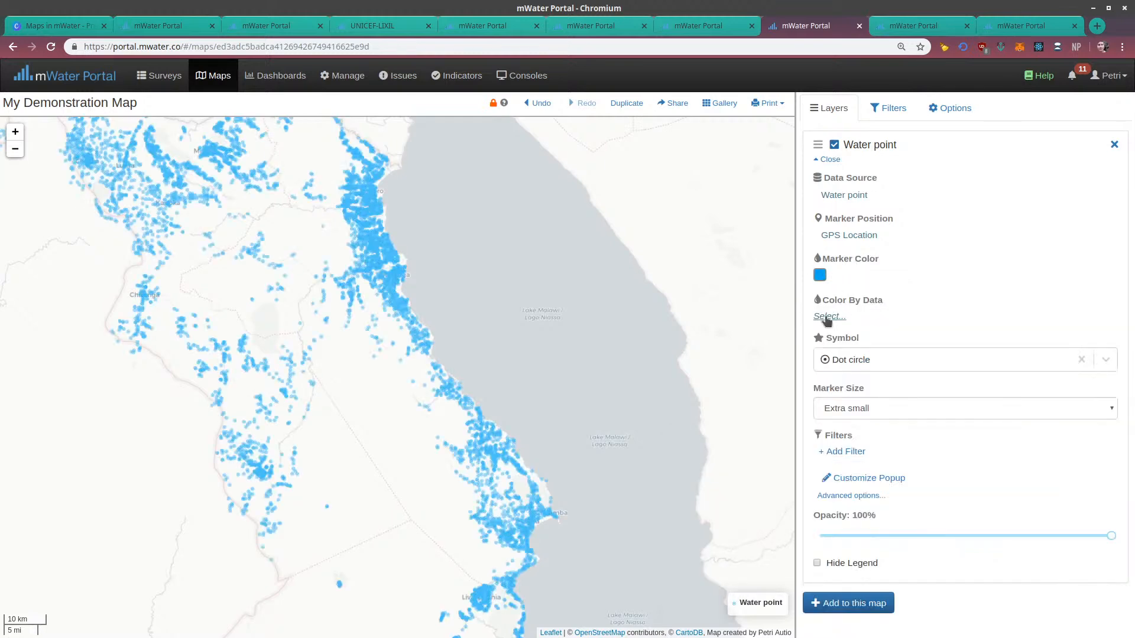
{"action": "left_click", "coordinate": [829, 316]}
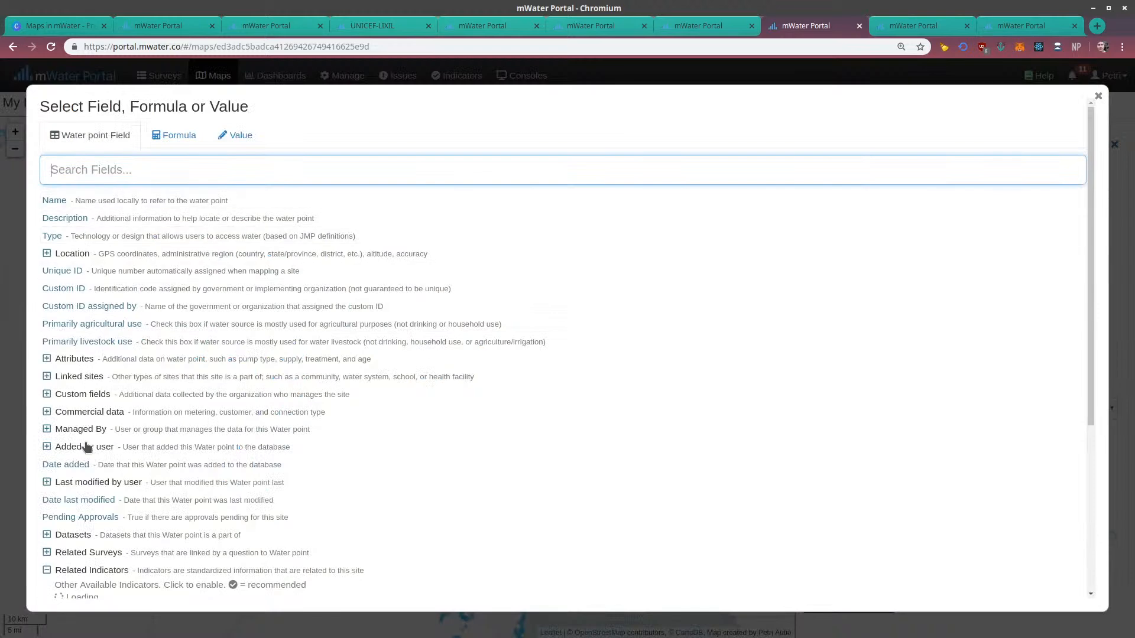
{"action": "left_click", "coordinate": [52, 236]}
{"action": "left_click_drag", "start_coordinate": [509, 402], "coordinate": [491, 469]}
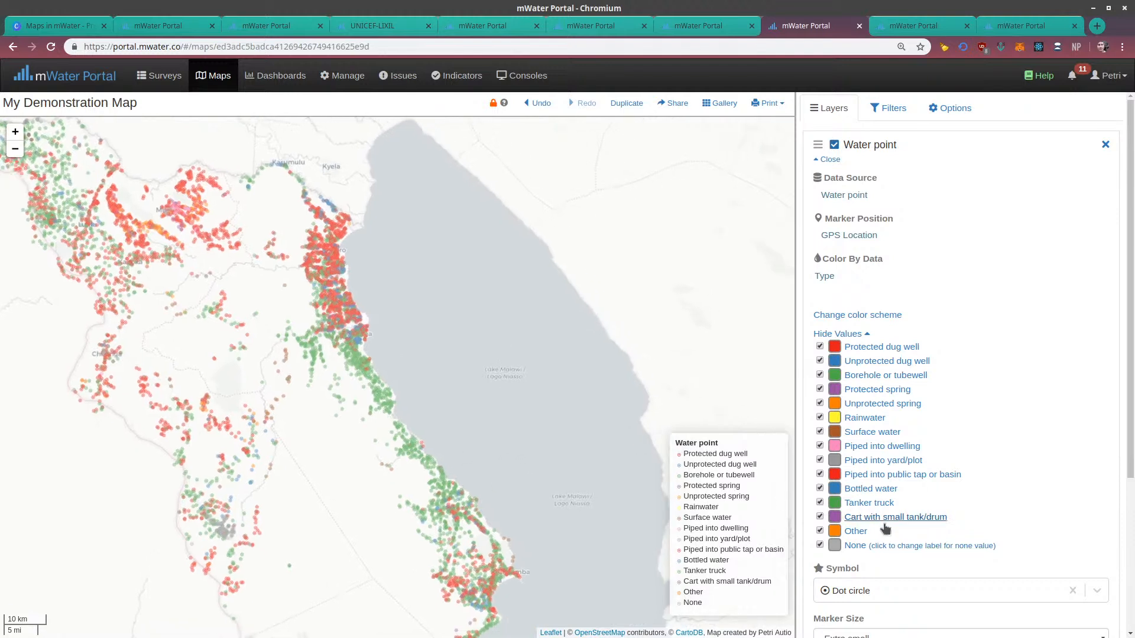
Try a pastel color scheme for the water point types, look at Protected dug well's color choices, and restore the original red, blue and green scheme
{"action": "scroll", "coordinate": [866, 355], "scroll_direction": "down", "scroll_amount": 2}
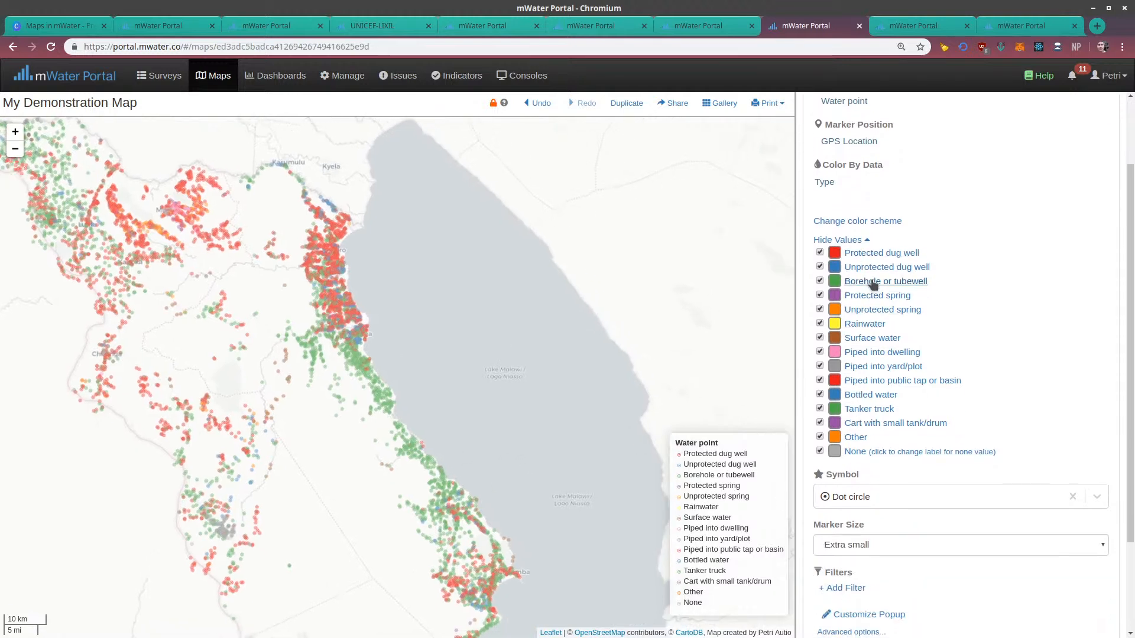
{"action": "left_click", "coordinate": [860, 221]}
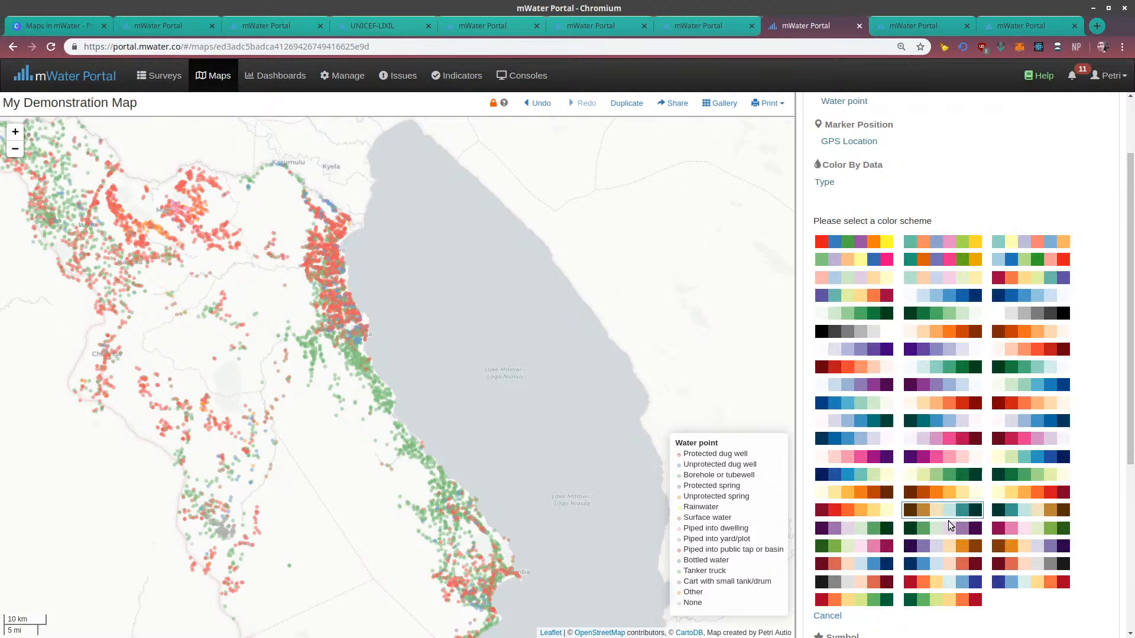
{"action": "left_click", "coordinate": [1024, 244]}
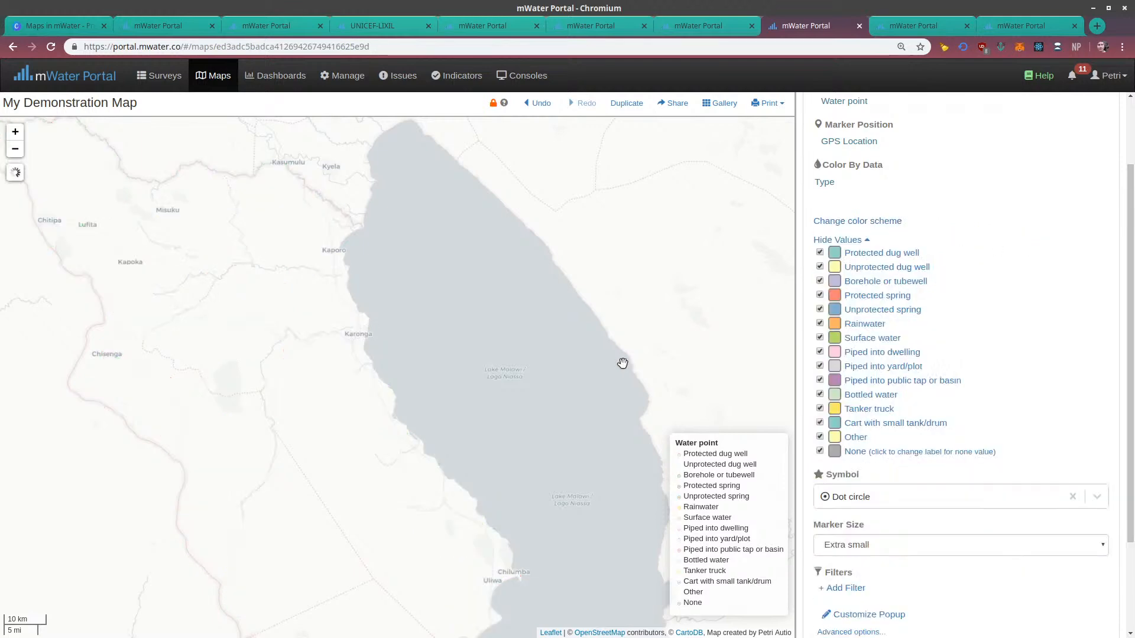
{"action": "left_click", "coordinate": [835, 255]}
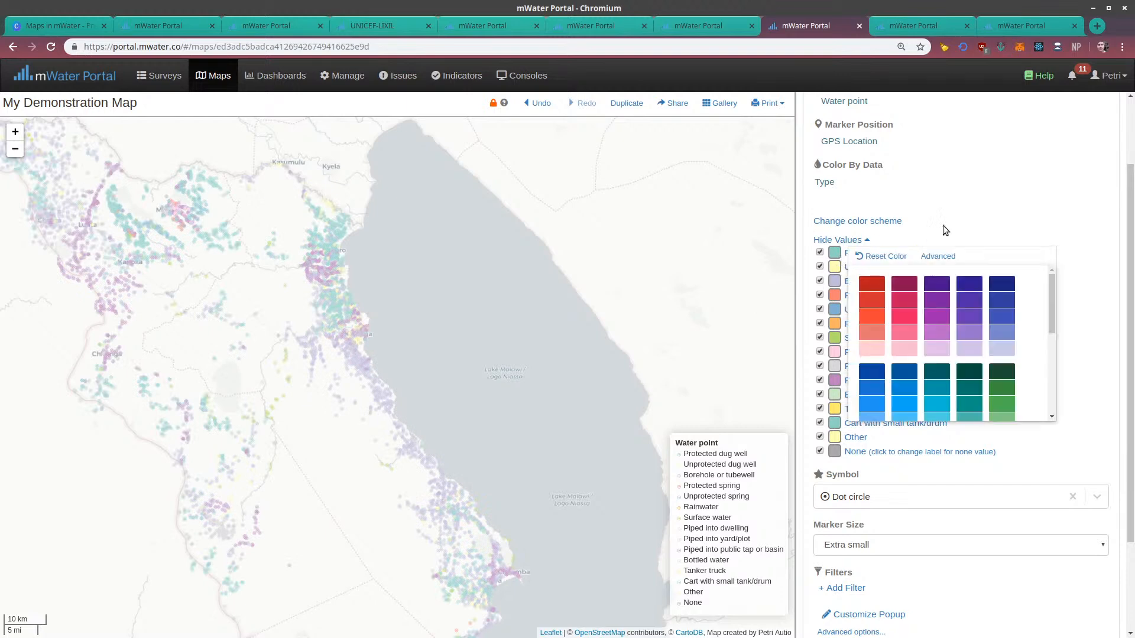
{"action": "left_click", "coordinate": [967, 220]}
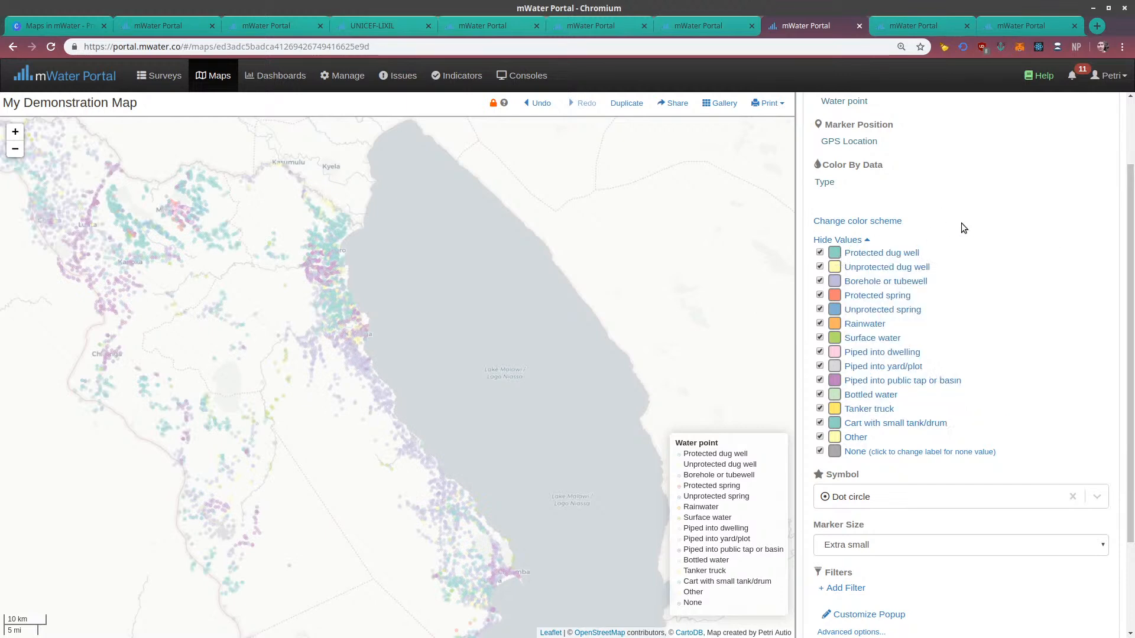
{"action": "left_click", "coordinate": [838, 223]}
{"action": "left_click", "coordinate": [821, 314]}
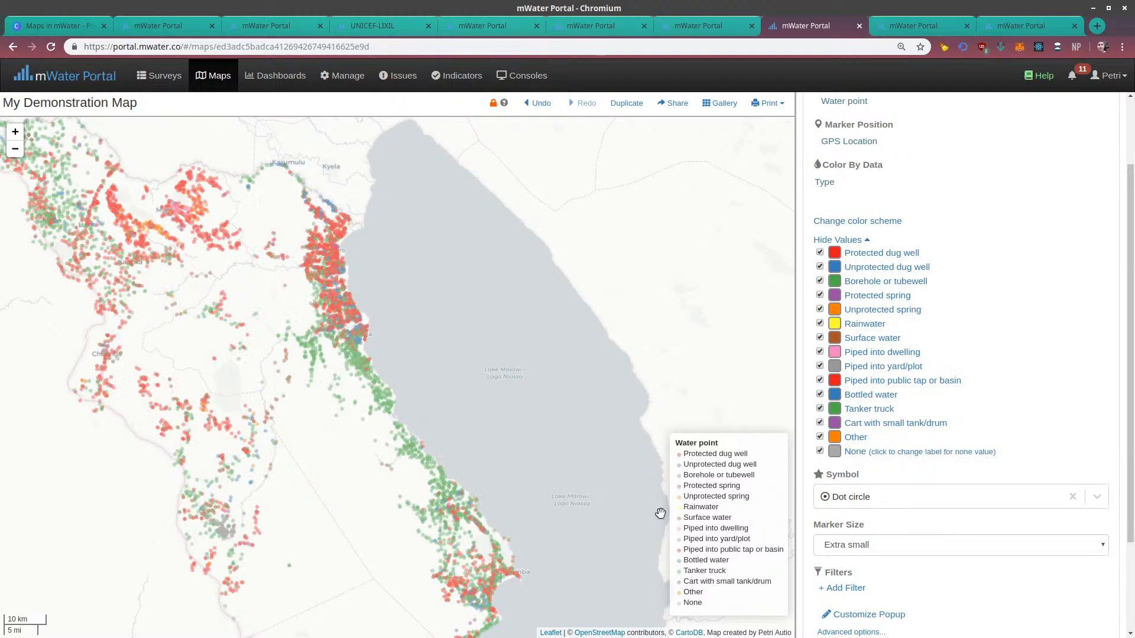
Hide the Protected dug well and Piped into public tap or basin types on the map, and show both again
{"action": "left_click", "coordinate": [821, 252]}
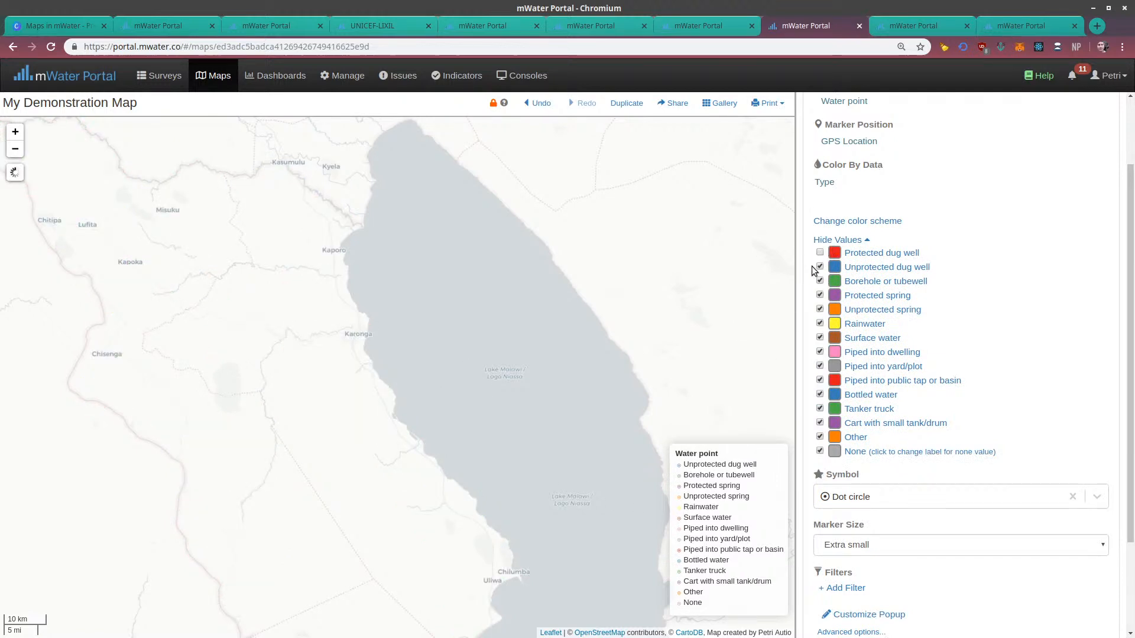
{"action": "left_click_drag", "start_coordinate": [537, 355], "coordinate": [587, 368]}
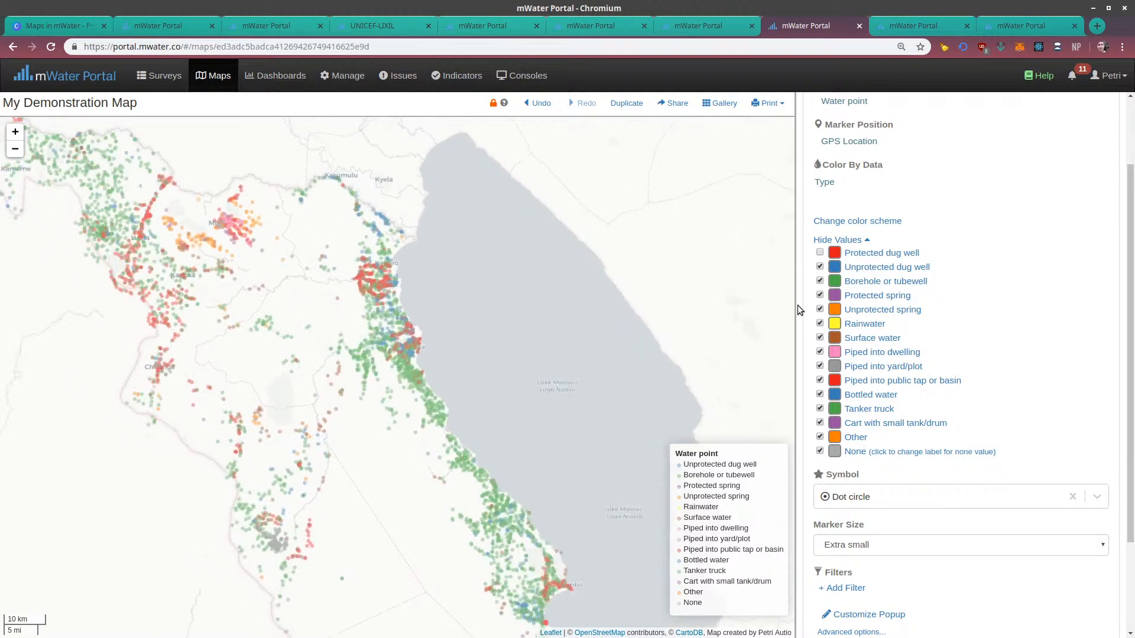
{"action": "left_click", "coordinate": [820, 380]}
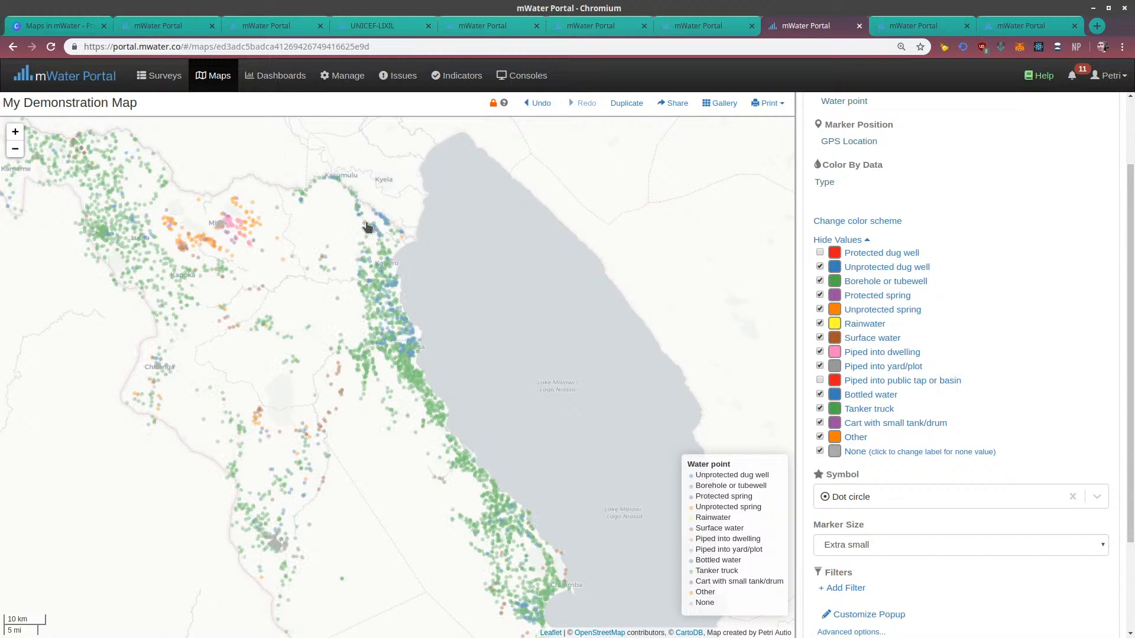
{"action": "left_click", "coordinate": [820, 252]}
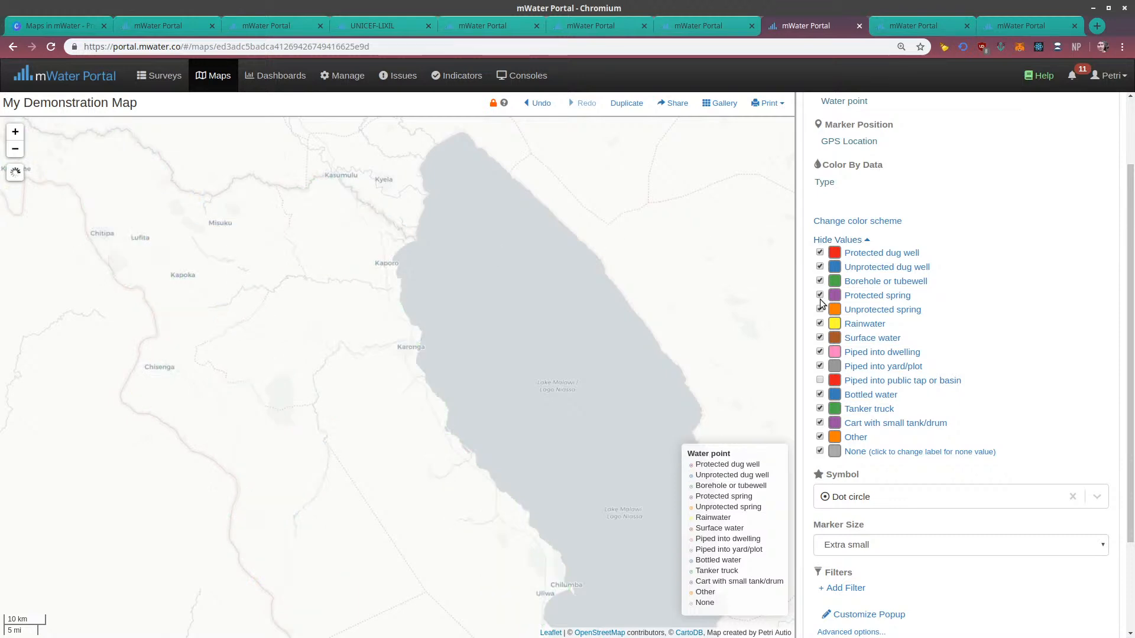
{"action": "left_click", "coordinate": [819, 380]}
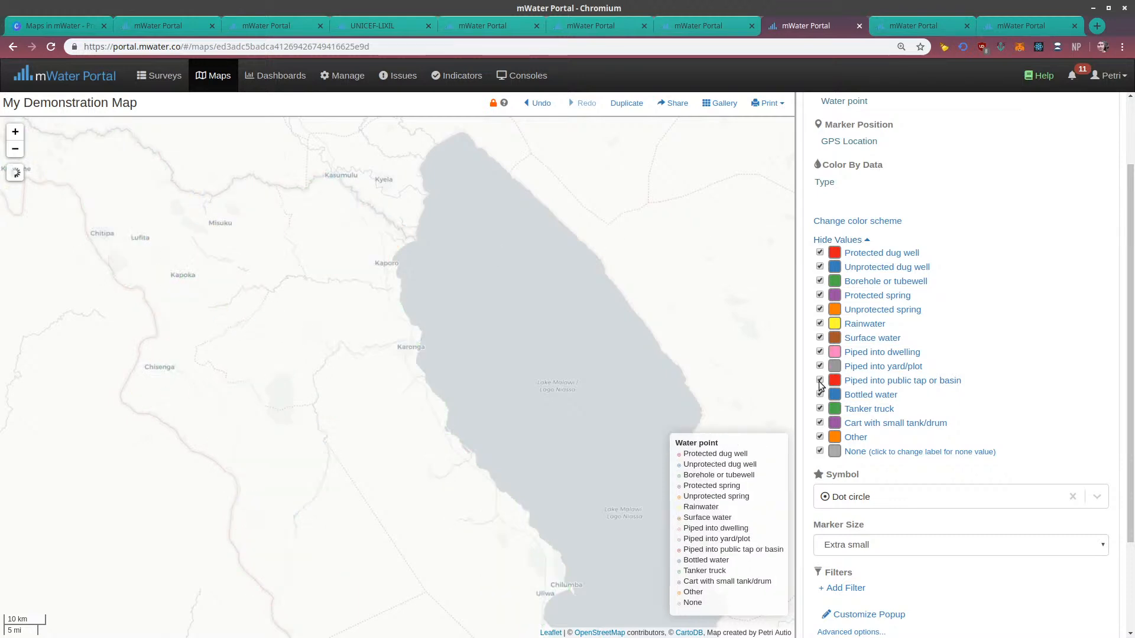
Hide every water point type, including Other and None, except Piped into dwelling, Piped into yard/plot and Piped into public tap or basin
{"action": "left_click", "coordinate": [819, 252]}
{"action": "left_click", "coordinate": [820, 267]}
{"action": "left_click", "coordinate": [820, 281]}
{"action": "left_click", "coordinate": [819, 295]}
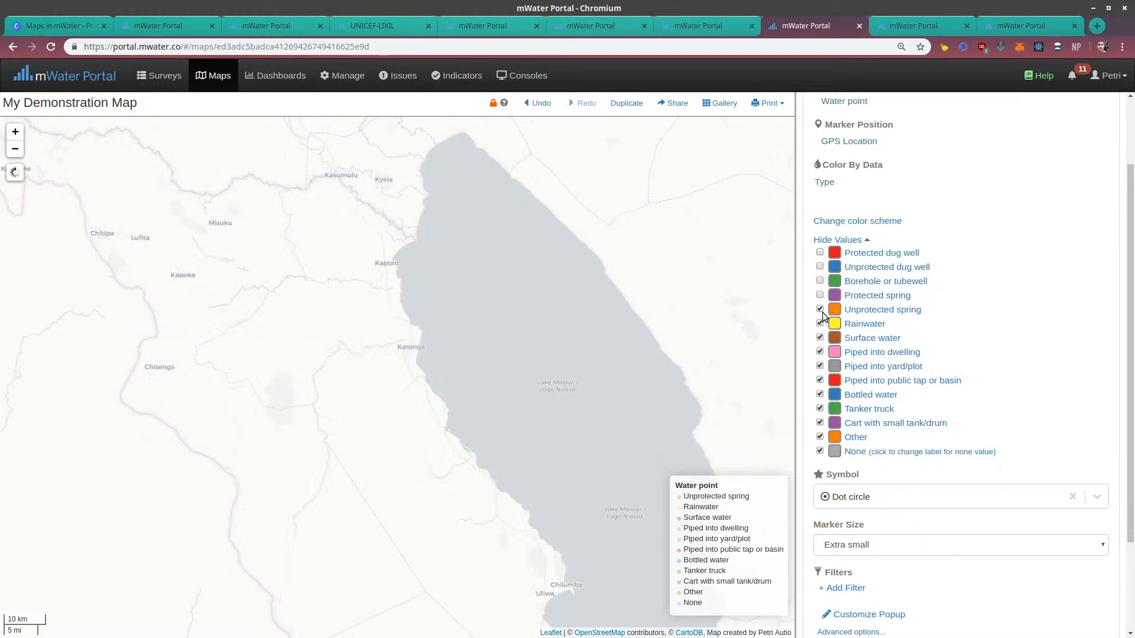
{"action": "left_click", "coordinate": [819, 323]}
{"action": "left_click", "coordinate": [819, 338]}
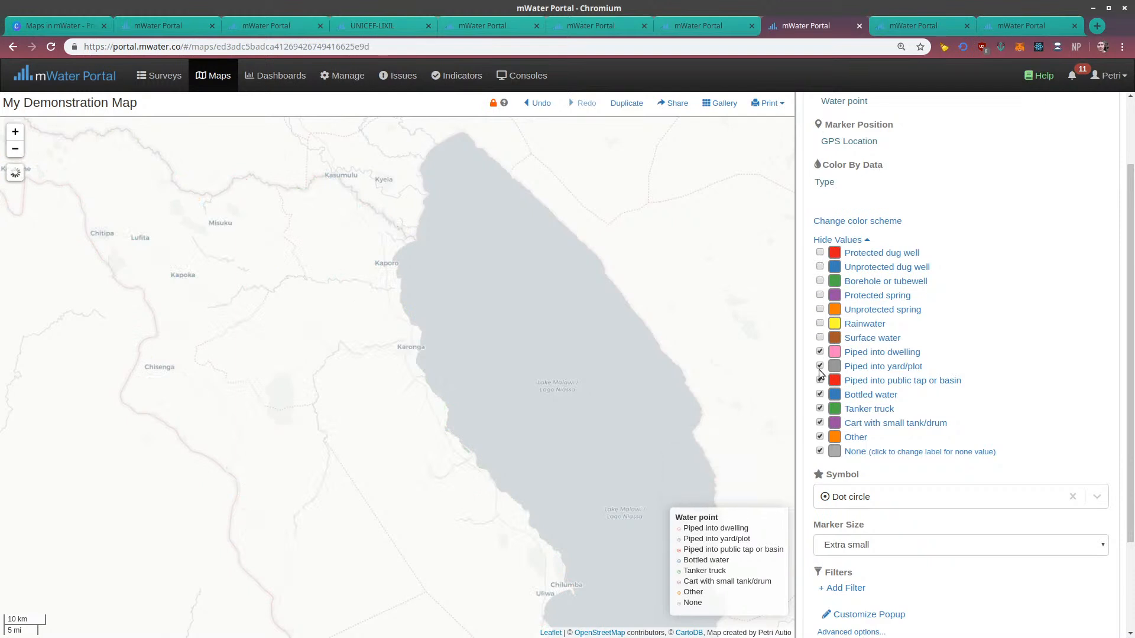
{"action": "left_click", "coordinate": [820, 394]}
{"action": "left_click", "coordinate": [820, 409]}
{"action": "left_click", "coordinate": [820, 423]}
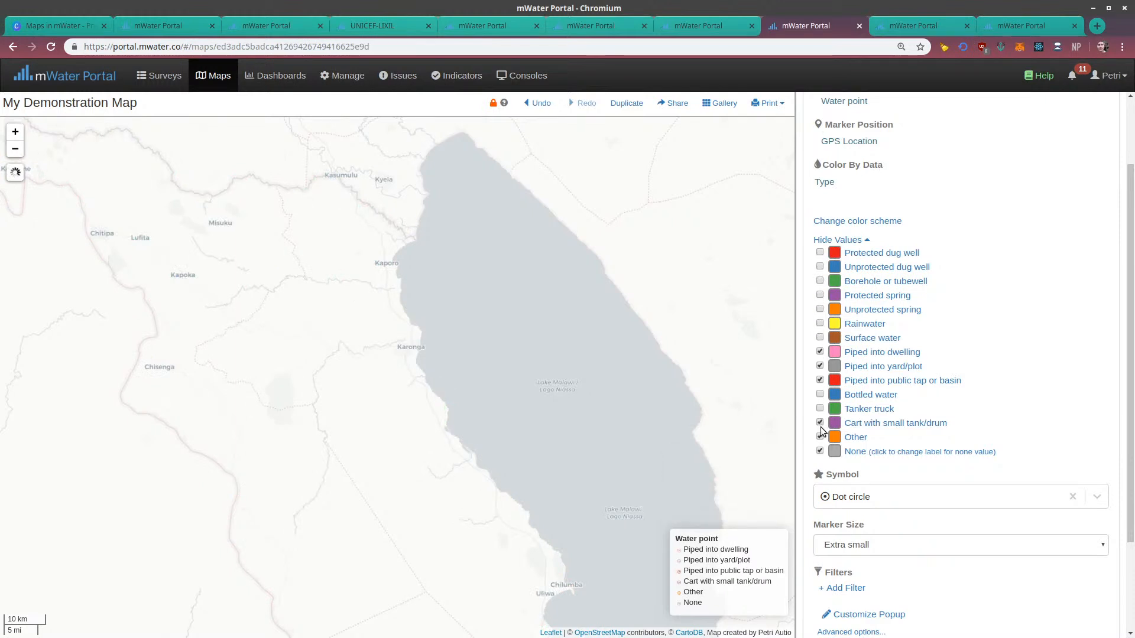
{"action": "left_click", "coordinate": [820, 436]}
{"action": "left_click", "coordinate": [820, 451]}
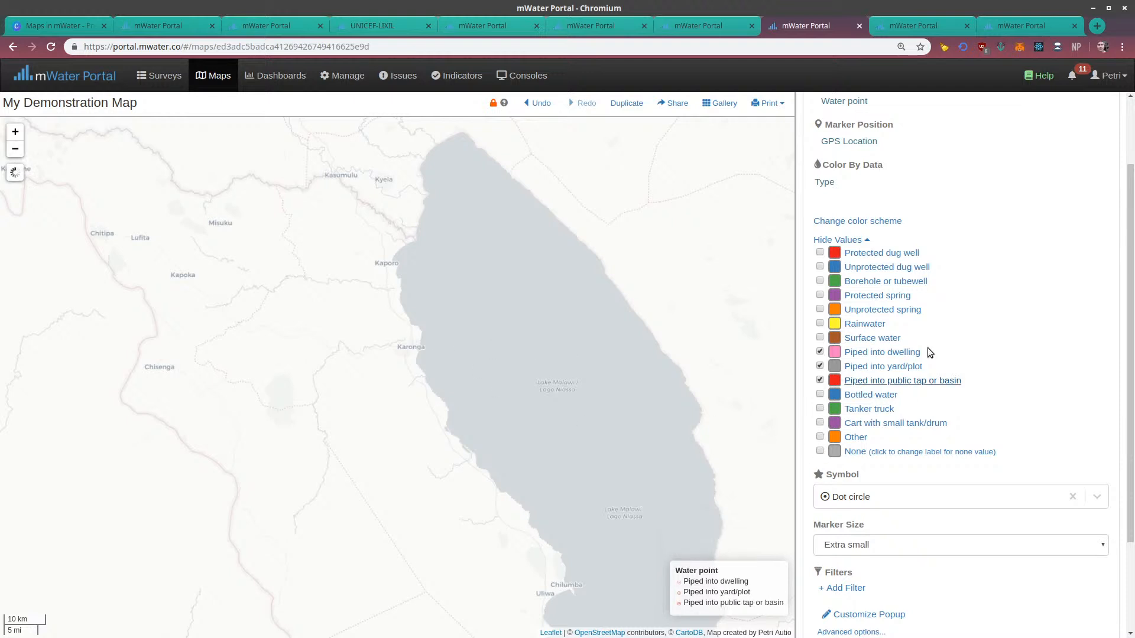
Examine how the three piped water point types are spread across Malawi, moving south past Lilongwe and back to the northern lakeshore
{"action": "left_click_drag", "start_coordinate": [451, 332], "coordinate": [551, 337]}
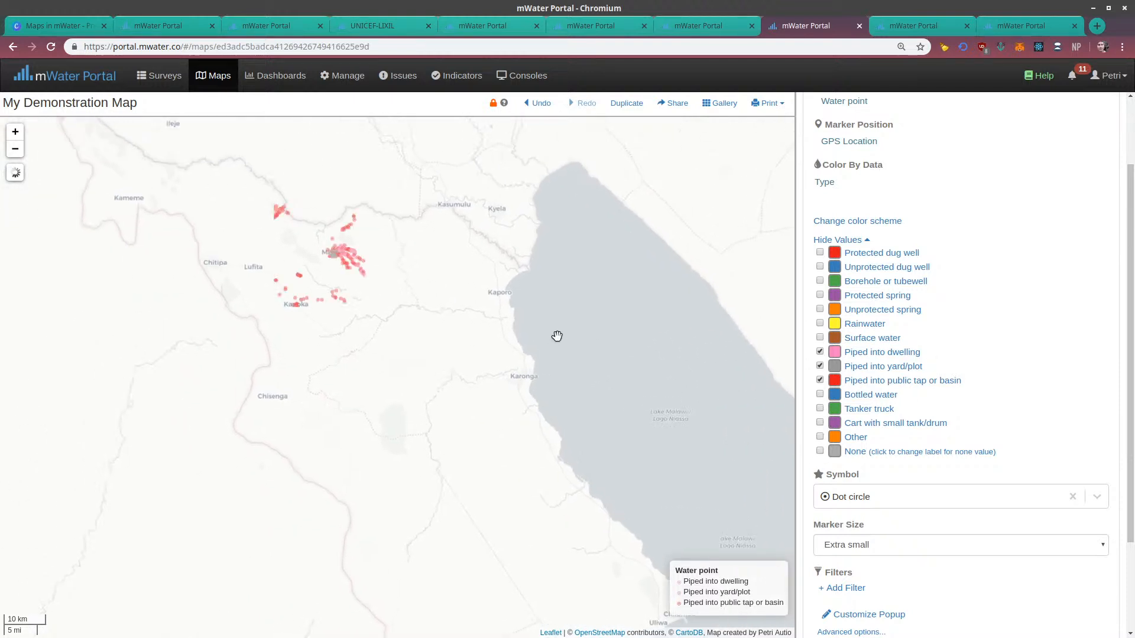
{"action": "left_click_drag", "start_coordinate": [500, 305], "coordinate": [319, 133]}
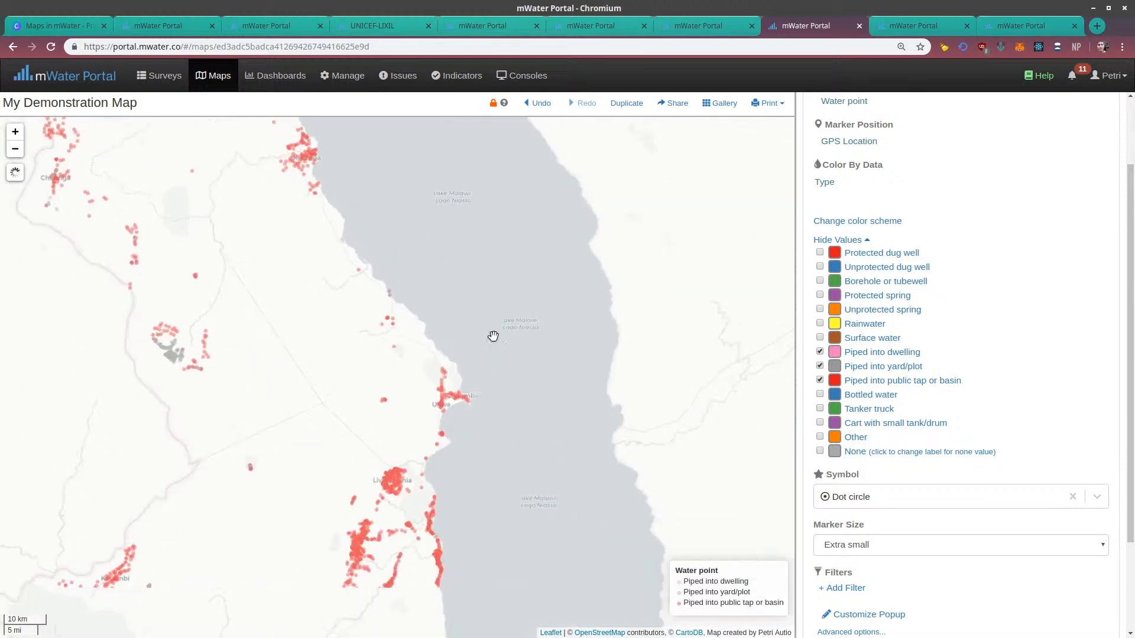
{"action": "left_click_drag", "start_coordinate": [494, 334], "coordinate": [506, 206]}
{"action": "left_click_drag", "start_coordinate": [489, 446], "coordinate": [509, 269]}
{"action": "scroll", "coordinate": [500, 322], "scroll_direction": "down", "scroll_amount": 1}
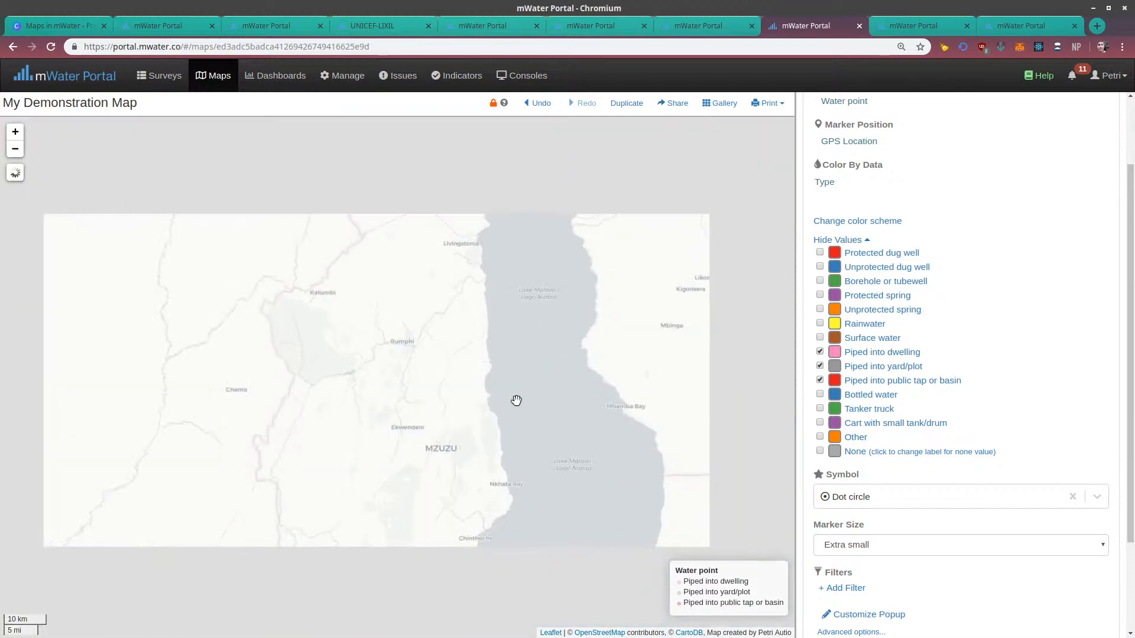
{"action": "left_click_drag", "start_coordinate": [519, 421], "coordinate": [517, 236]}
{"action": "left_click_drag", "start_coordinate": [505, 471], "coordinate": [509, 294]}
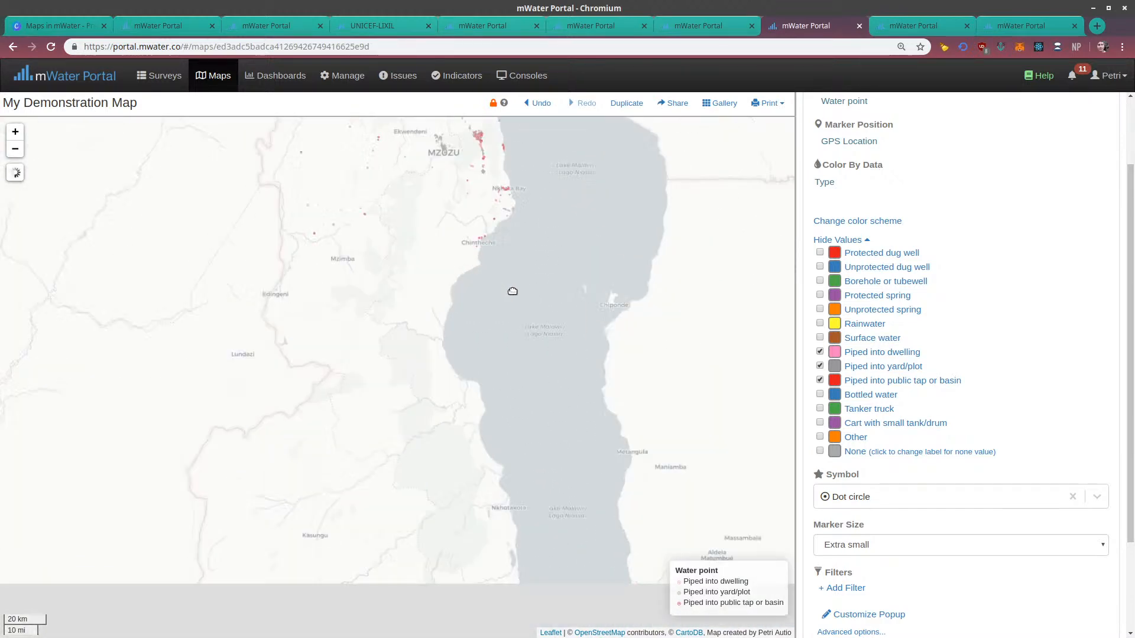
{"action": "left_click_drag", "start_coordinate": [514, 390], "coordinate": [567, 235]}
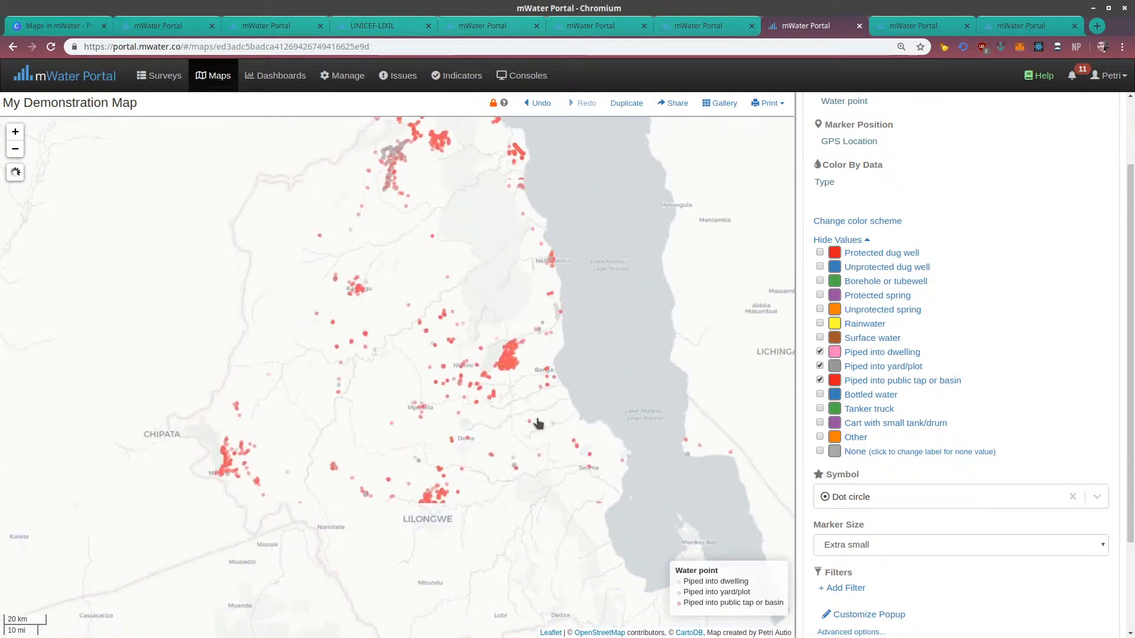
{"action": "left_click_drag", "start_coordinate": [537, 425], "coordinate": [497, 304]}
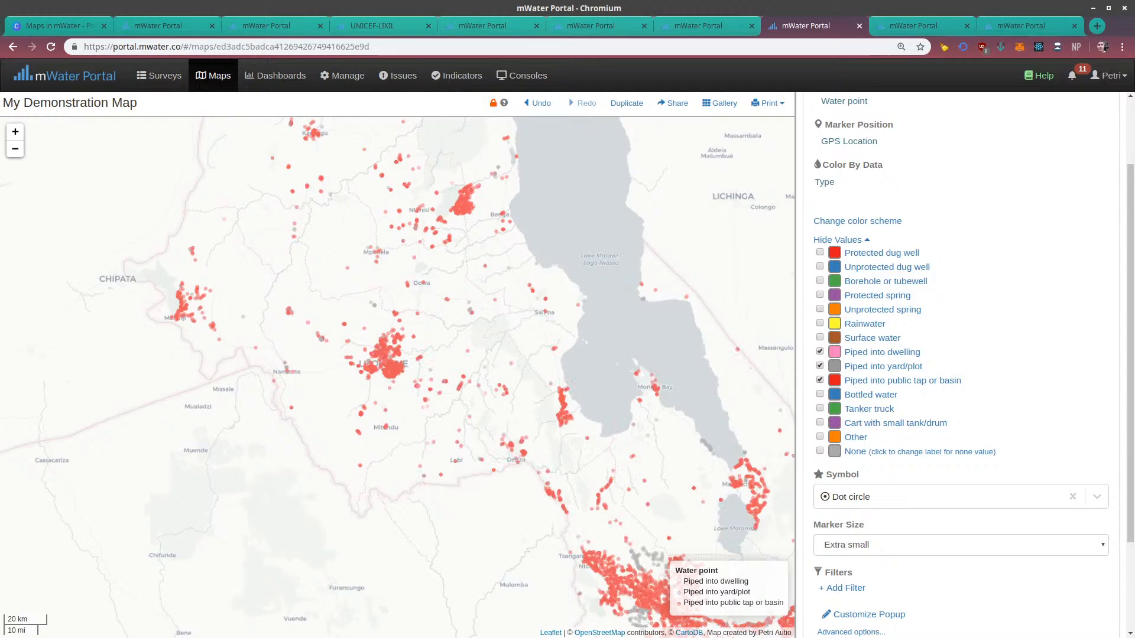
{"action": "left_click_drag", "start_coordinate": [618, 244], "coordinate": [642, 481]}
{"action": "scroll", "coordinate": [930, 298], "scroll_direction": "up", "scroll_amount": 3}
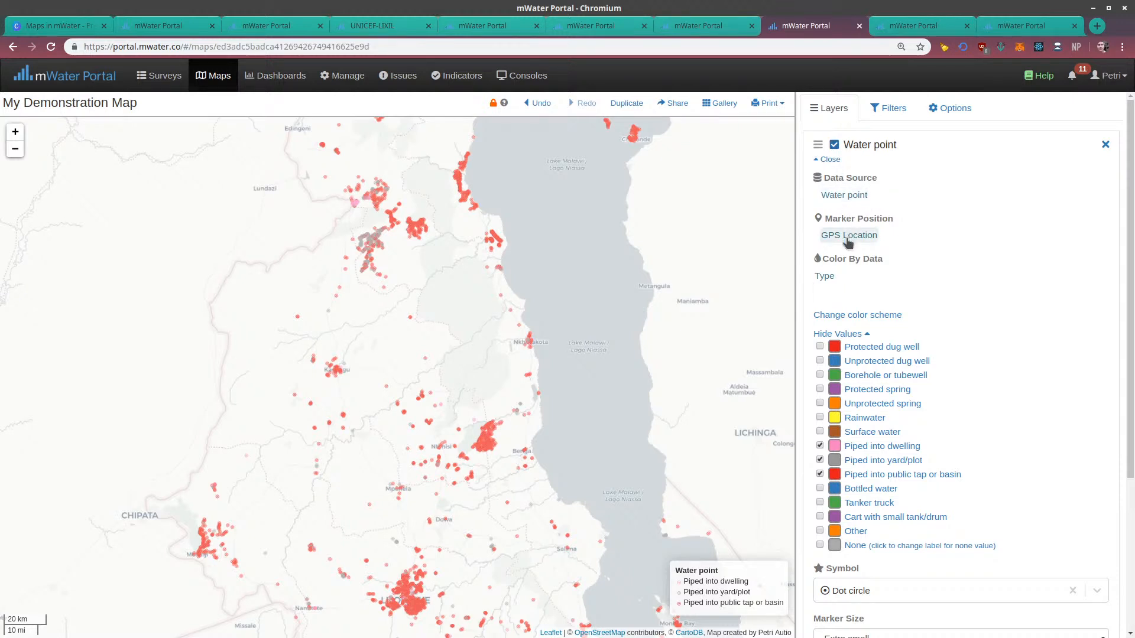
{"action": "left_click", "coordinate": [829, 277]}
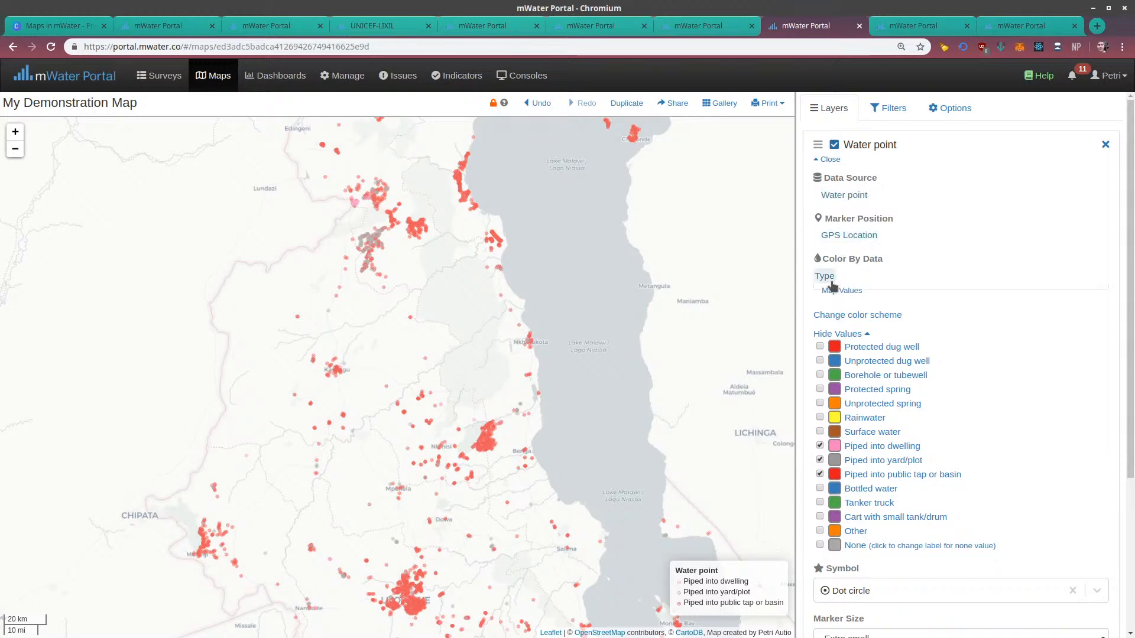
{"action": "left_click_drag", "start_coordinate": [630, 240], "coordinate": [590, 482]}
{"action": "left_click_drag", "start_coordinate": [586, 294], "coordinate": [587, 468]}
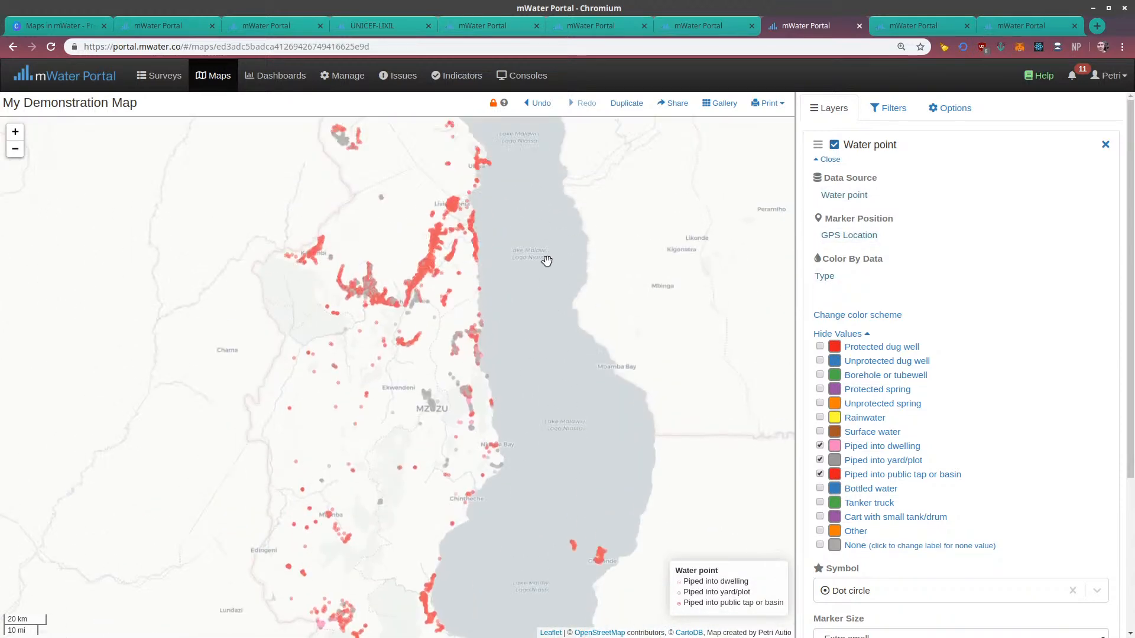
{"action": "left_click_drag", "start_coordinate": [547, 261], "coordinate": [559, 410]}
{"action": "left_click_drag", "start_coordinate": [575, 282], "coordinate": [599, 412]}
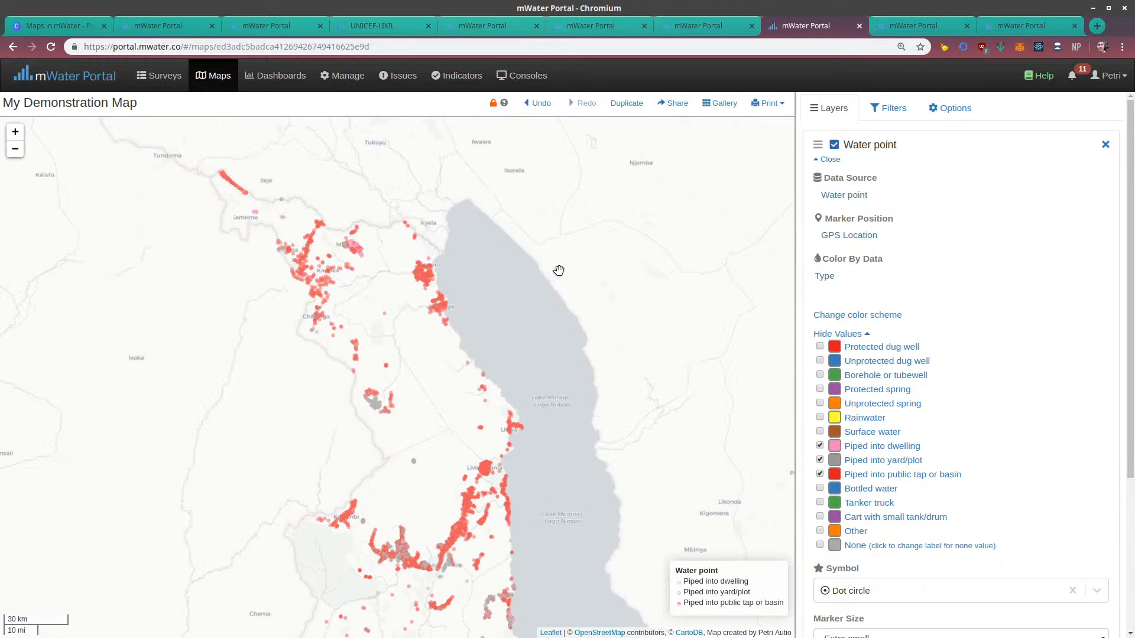
Collapse the list of type values in the Water point layer's data-based coloring
{"action": "left_click", "coordinate": [868, 334]}
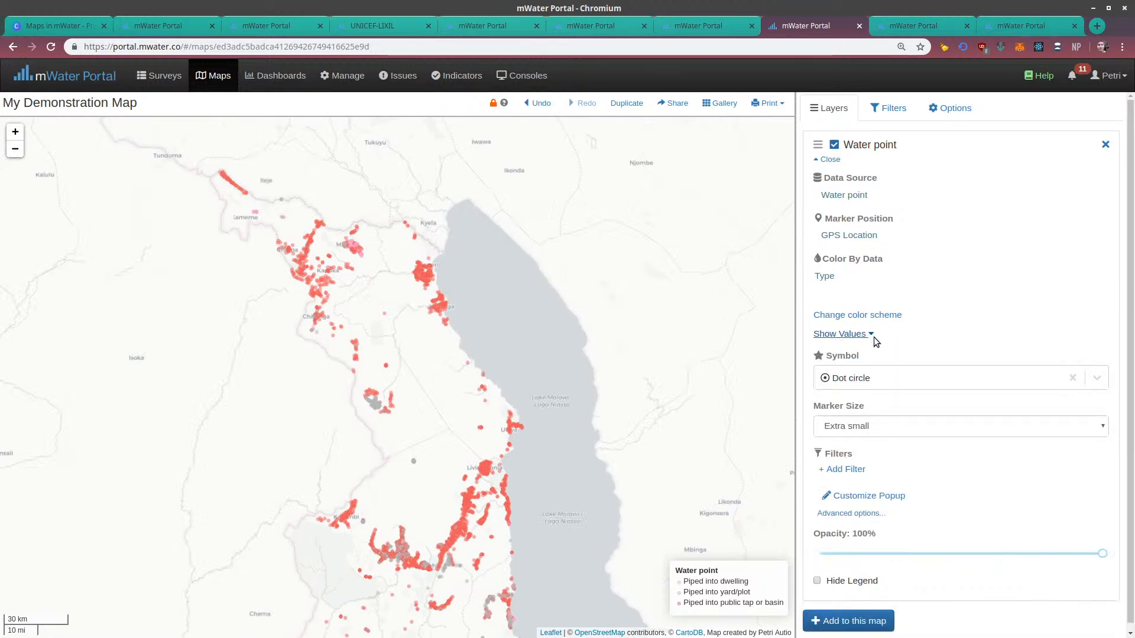
{"action": "scroll", "coordinate": [887, 438], "scroll_direction": "down", "scroll_amount": 1}
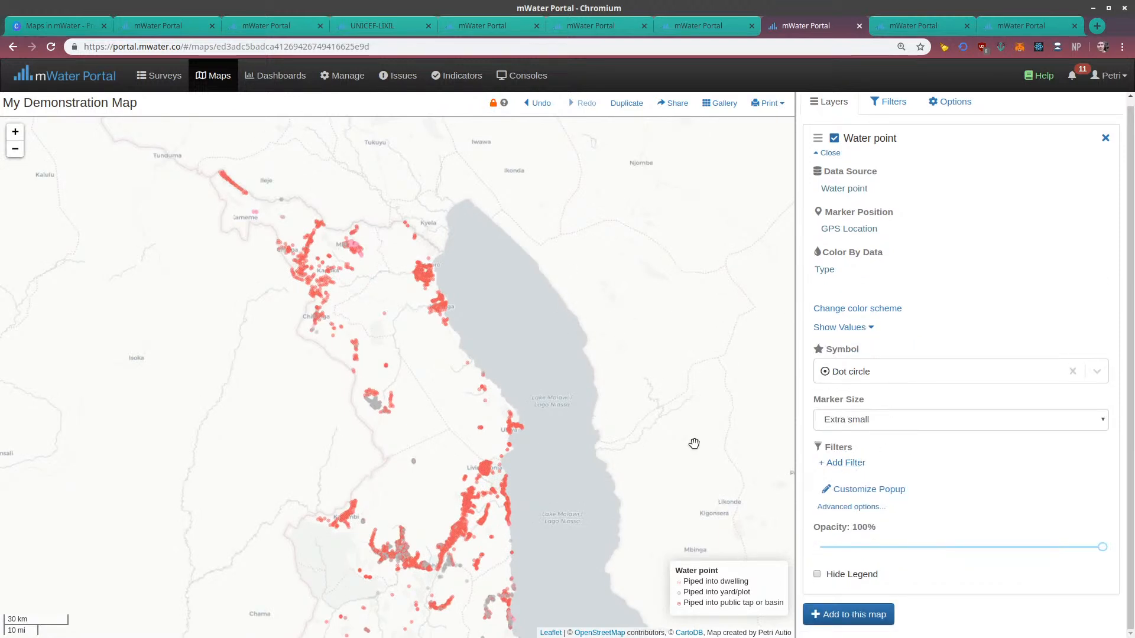
{"action": "left_click_drag", "start_coordinate": [694, 444], "coordinate": [672, 327]}
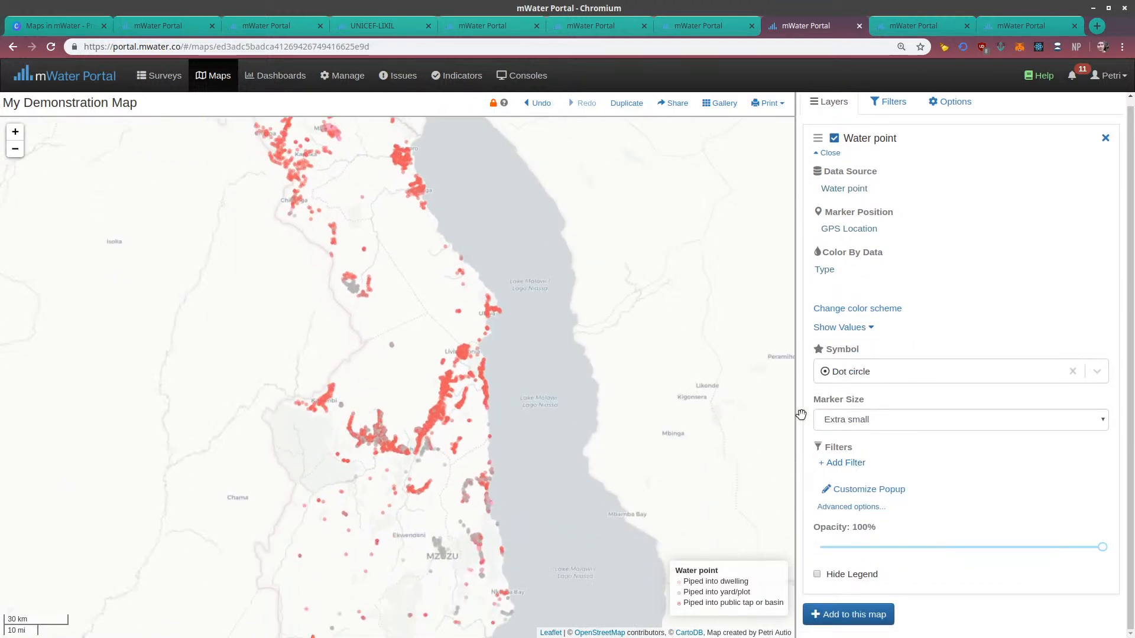
Add a filter to the Water point layer on the administrative region field District of Malawi, found among the regions by country
{"action": "left_click", "coordinate": [856, 465]}
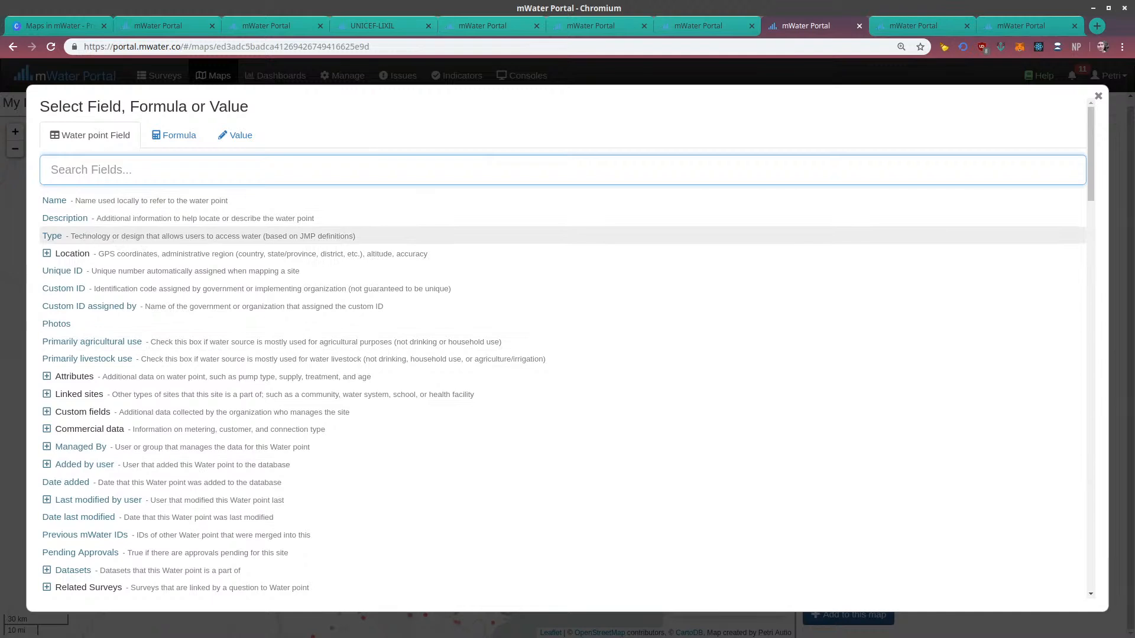
{"action": "left_click", "coordinate": [72, 253]}
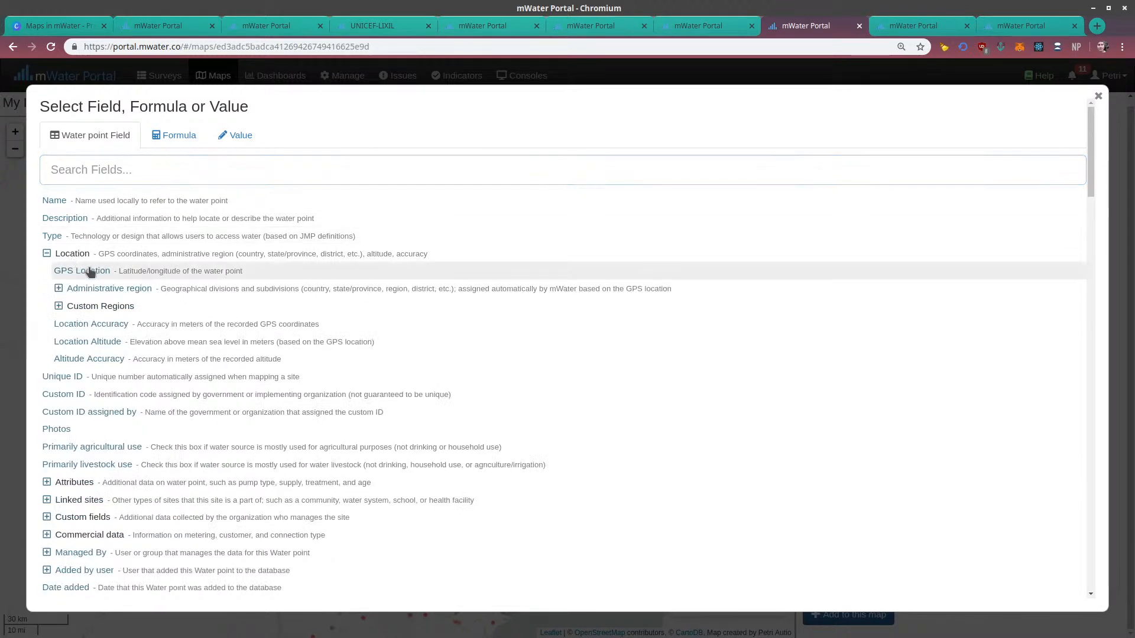
{"action": "left_click", "coordinate": [58, 289]}
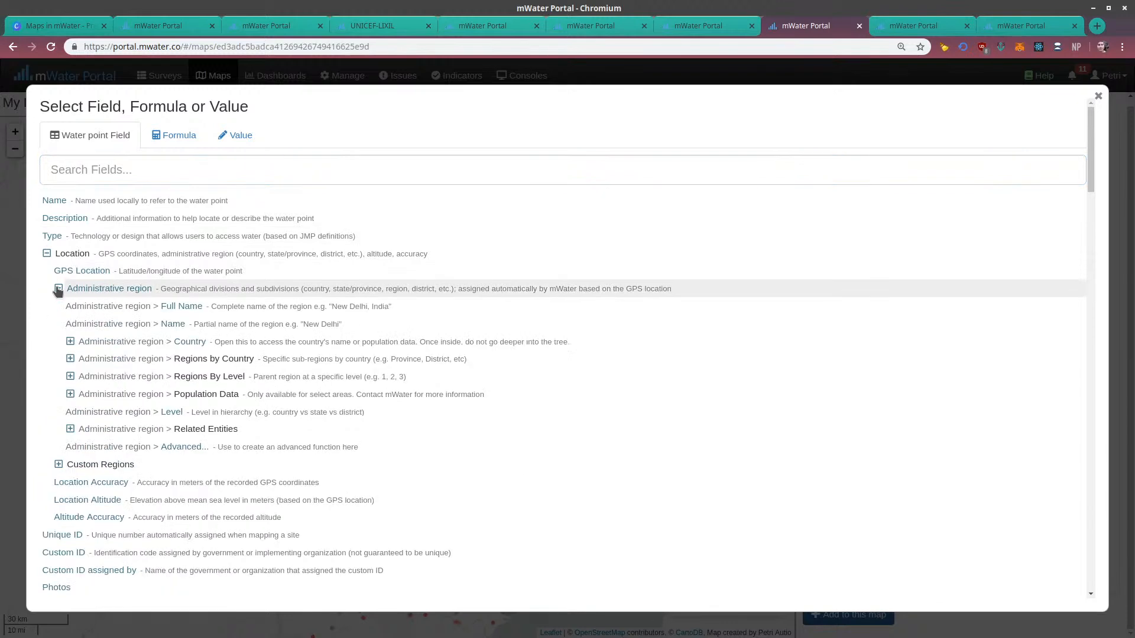
{"action": "left_click", "coordinate": [70, 359]}
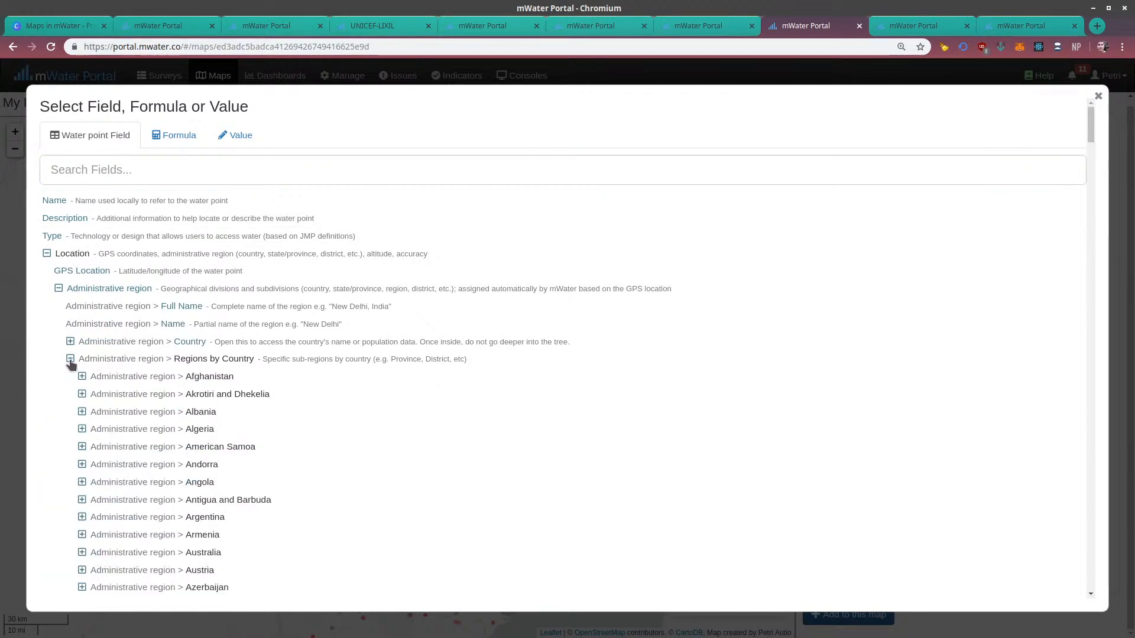
{"action": "left_click", "coordinate": [71, 361]}
{"action": "left_click", "coordinate": [71, 359]}
{"action": "scroll", "coordinate": [291, 436], "scroll_direction": "down", "scroll_amount": 20}
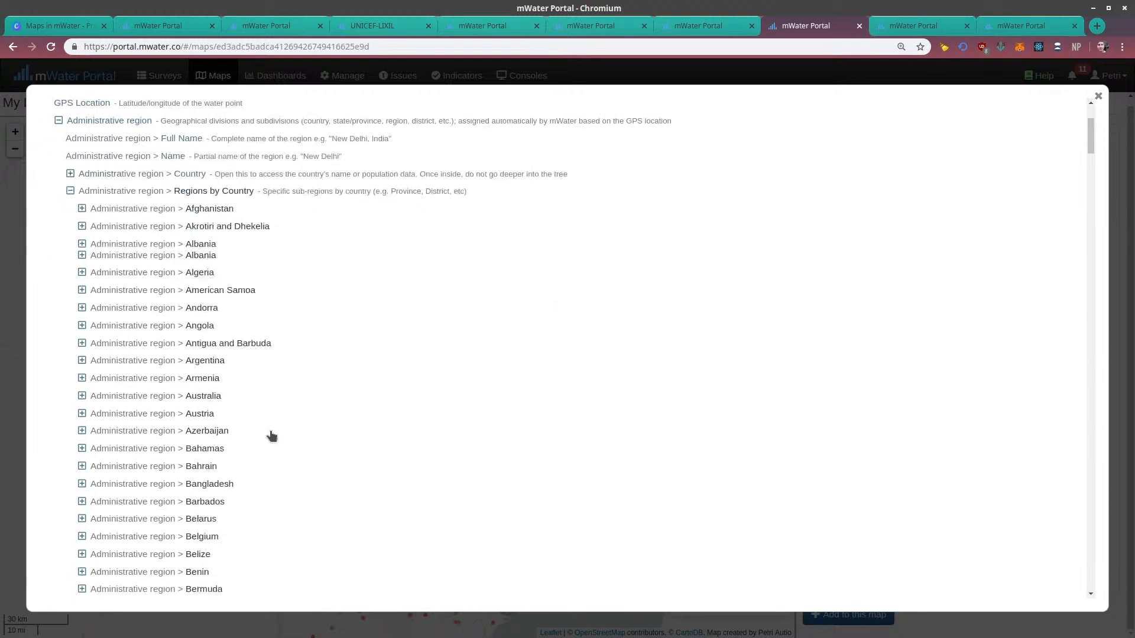
{"action": "scroll", "coordinate": [94, 482], "scroll_direction": "down", "scroll_amount": 13}
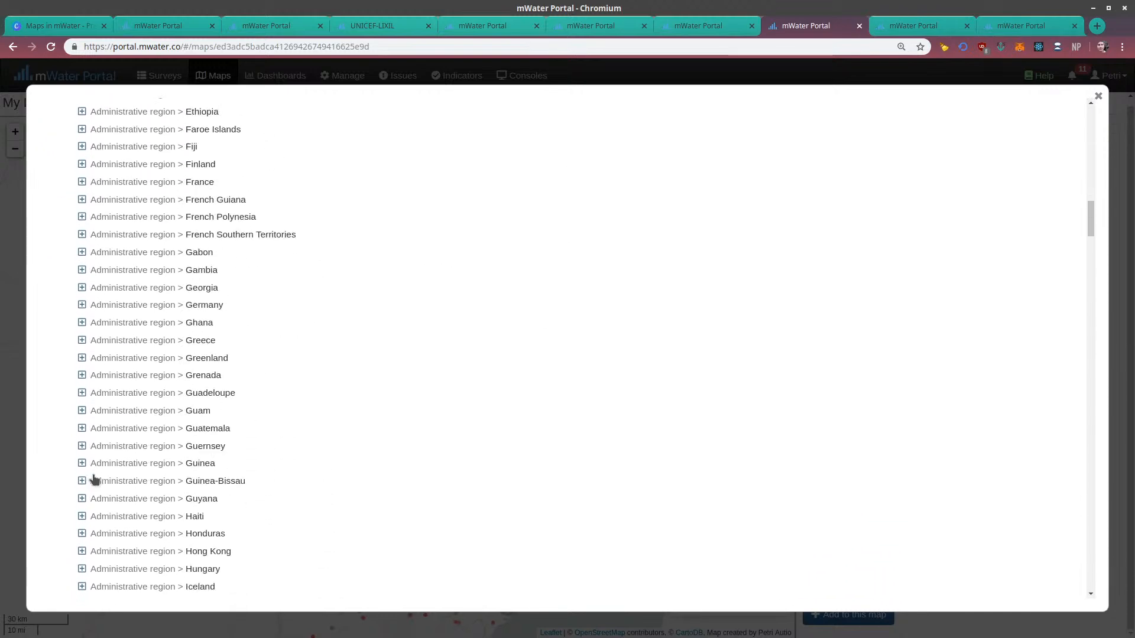
{"action": "scroll", "coordinate": [89, 476], "scroll_direction": "down", "scroll_amount": 2}
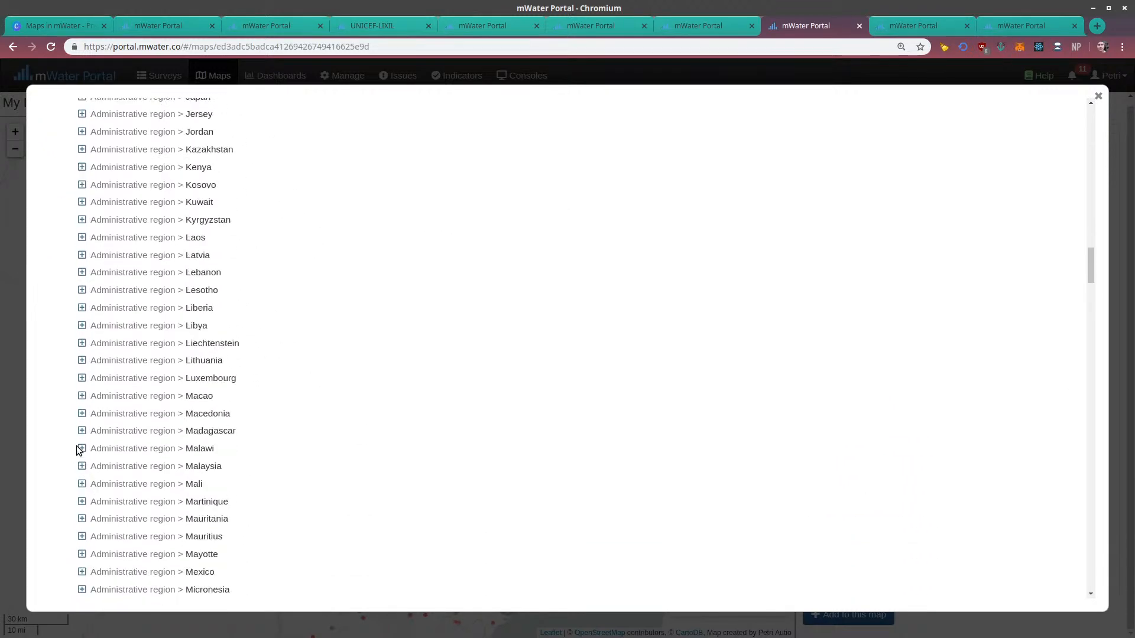
{"action": "left_click", "coordinate": [82, 448]}
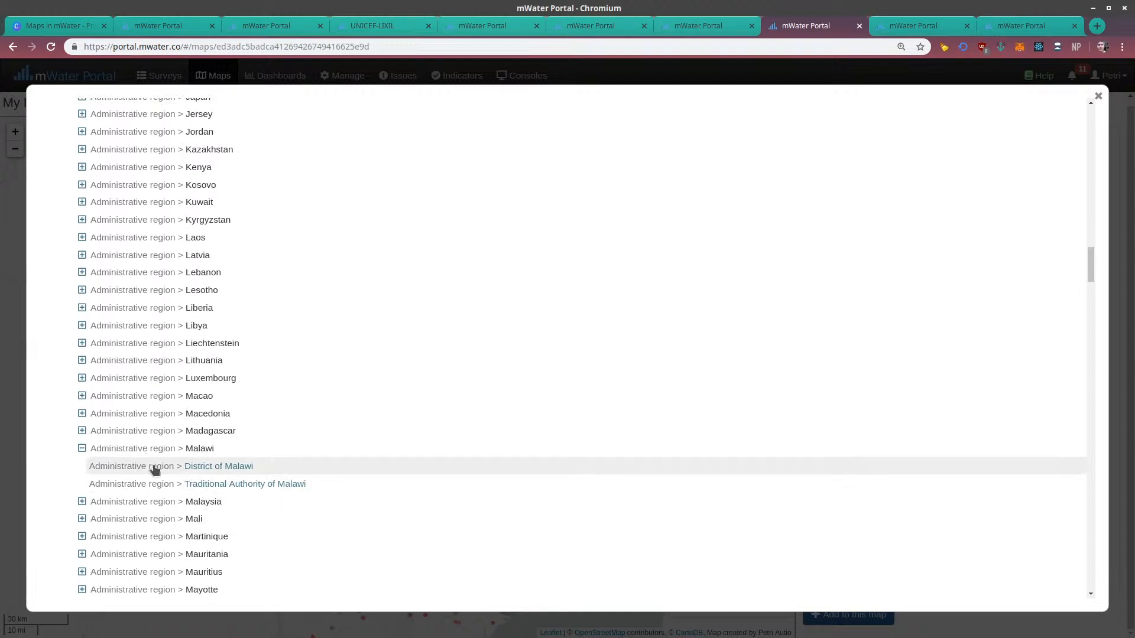
{"action": "left_click", "coordinate": [152, 466]}
Set the district filter's value to Blantyre and apply it
{"action": "left_click", "coordinate": [1037, 466]}
{"action": "left_click", "coordinate": [212, 195]}
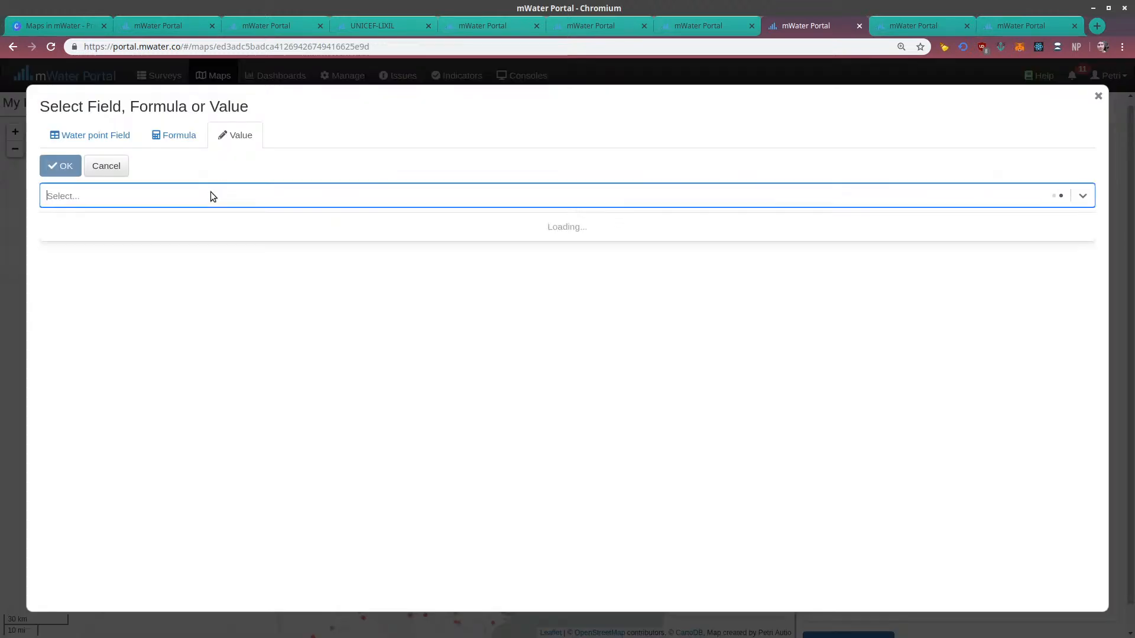
{"action": "type", "text": "blantyre"}
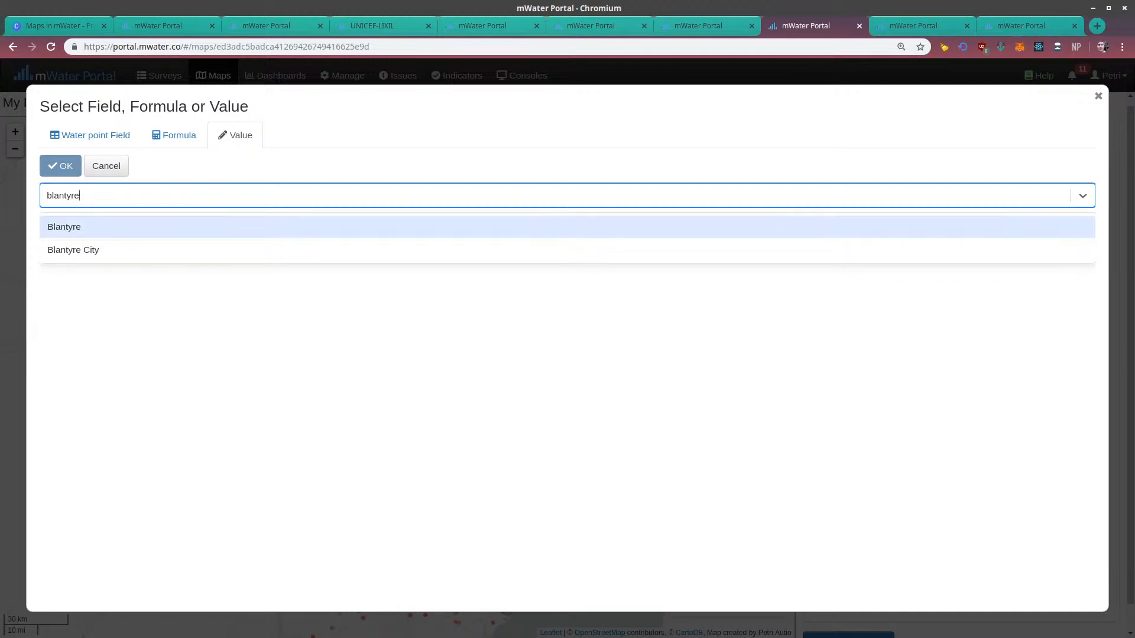
{"action": "left_click", "coordinate": [76, 228]}
{"action": "left_click", "coordinate": [60, 166]}
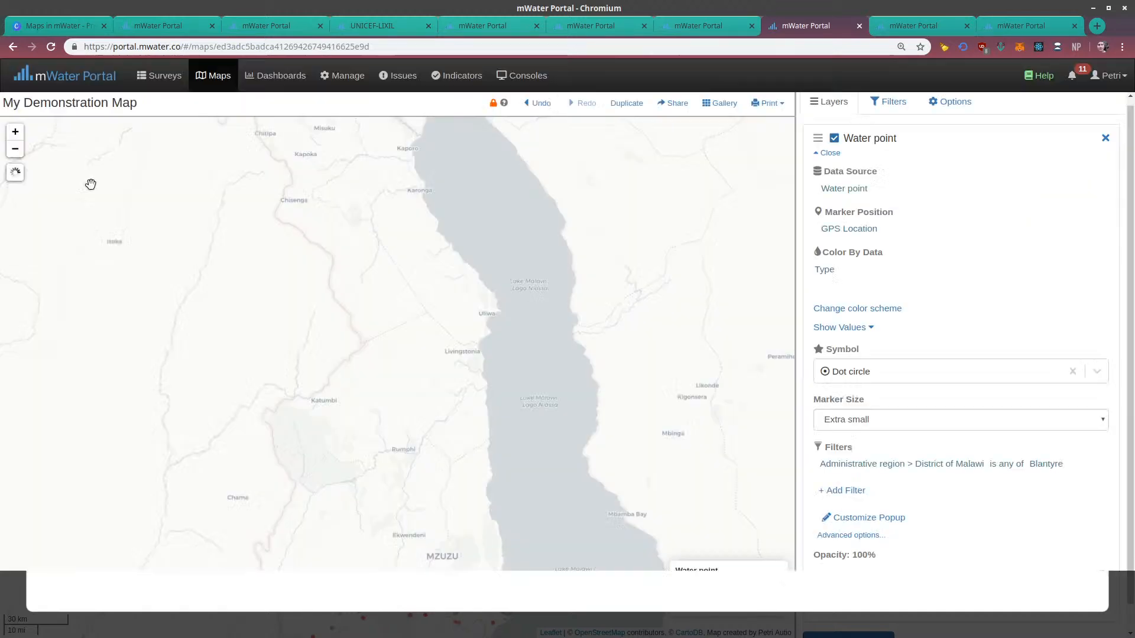
Examine the district-filtered water points around Blantyre, up close and in relation to the surrounding area
{"action": "scroll", "coordinate": [433, 372], "scroll_direction": "down", "scroll_amount": 3}
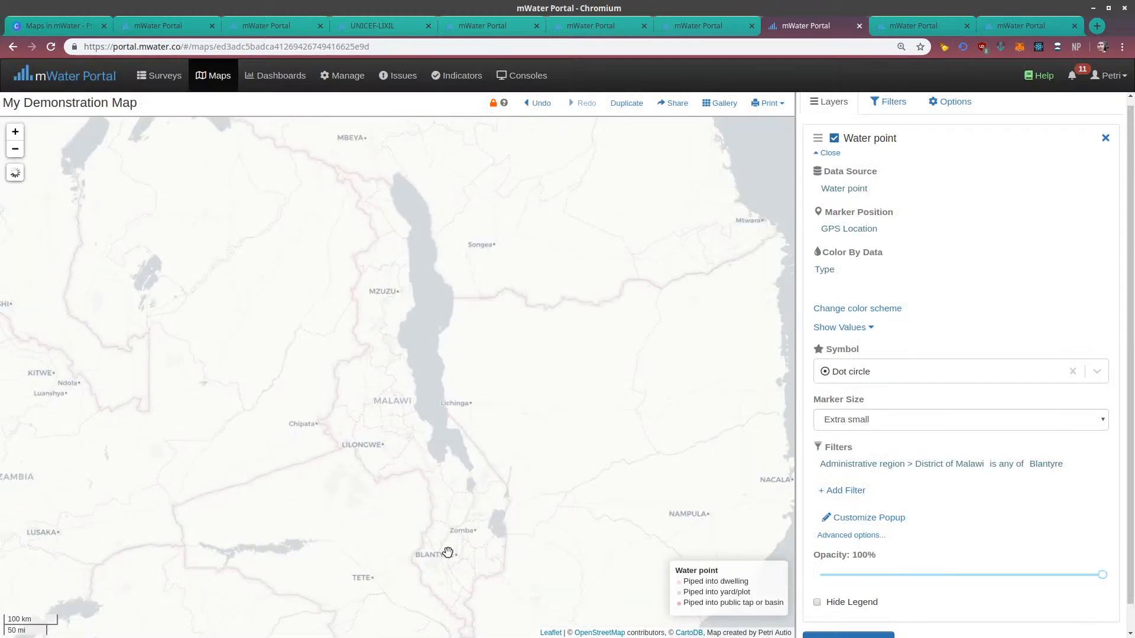
{"action": "left_click_drag", "start_coordinate": [448, 552], "coordinate": [428, 443]}
{"action": "scroll", "coordinate": [428, 382], "scroll_direction": "up", "scroll_amount": 4}
{"action": "scroll", "coordinate": [440, 358], "scroll_direction": "up", "scroll_amount": 3}
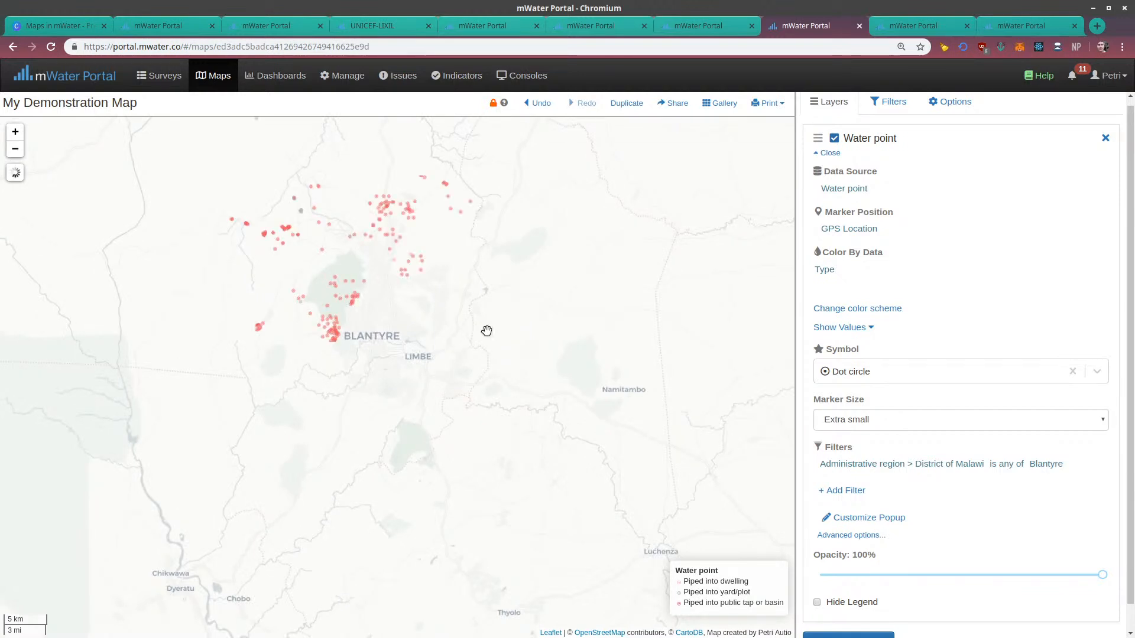
{"action": "left_click_drag", "start_coordinate": [425, 336], "coordinate": [481, 488]}
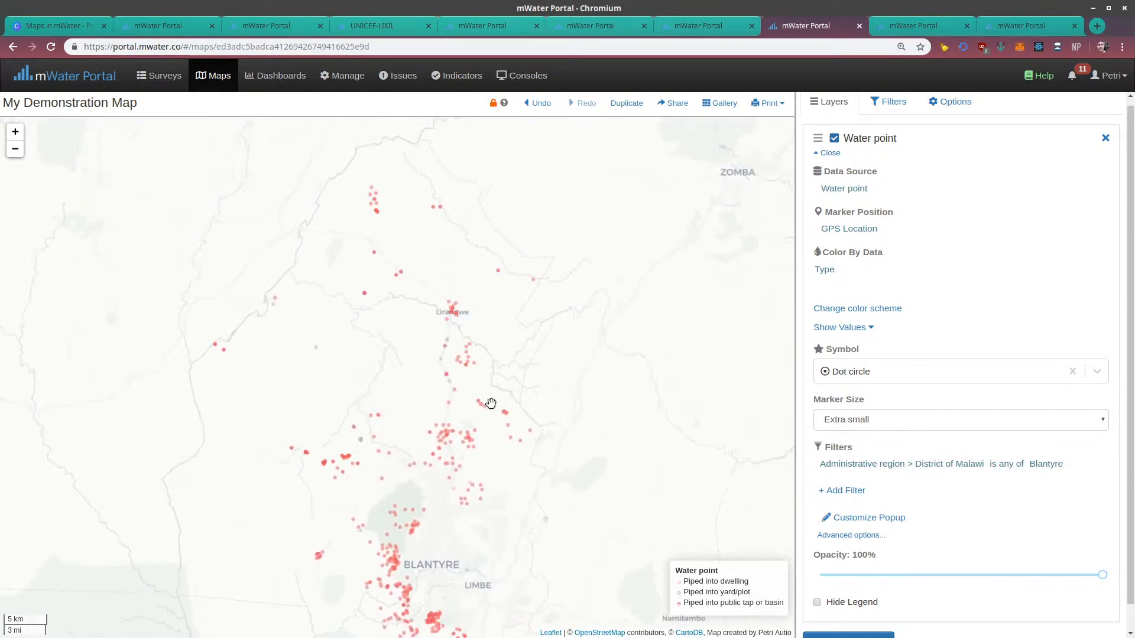
{"action": "scroll", "coordinate": [529, 415], "scroll_direction": "down", "scroll_amount": 2}
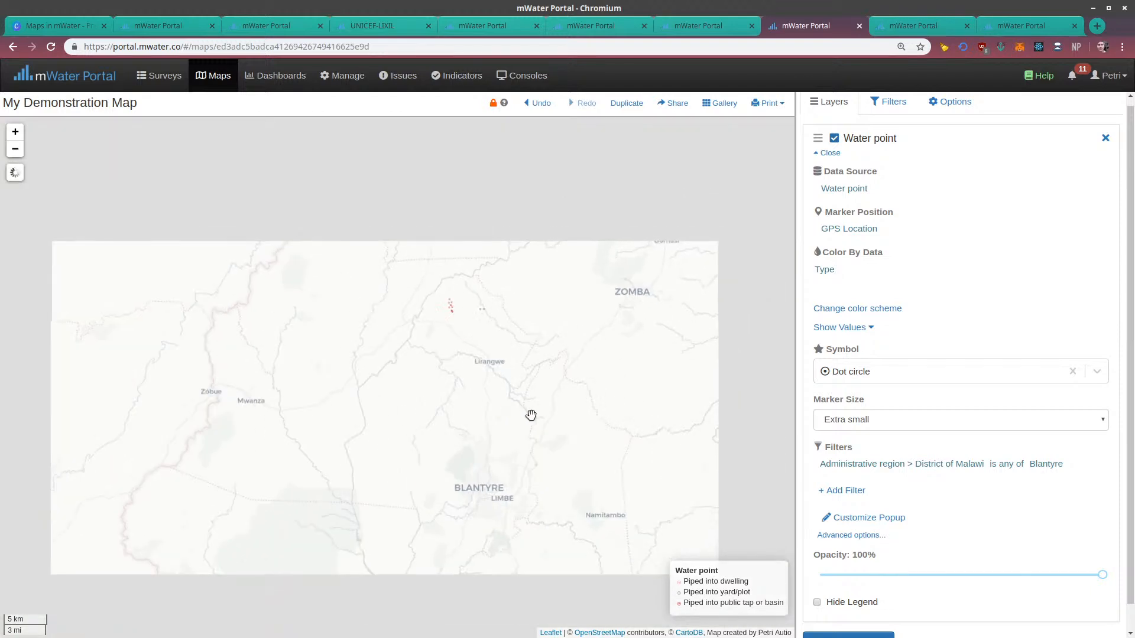
{"action": "left_click_drag", "start_coordinate": [512, 373], "coordinate": [491, 332]}
{"action": "scroll", "coordinate": [553, 301], "scroll_direction": "down", "scroll_amount": 1}
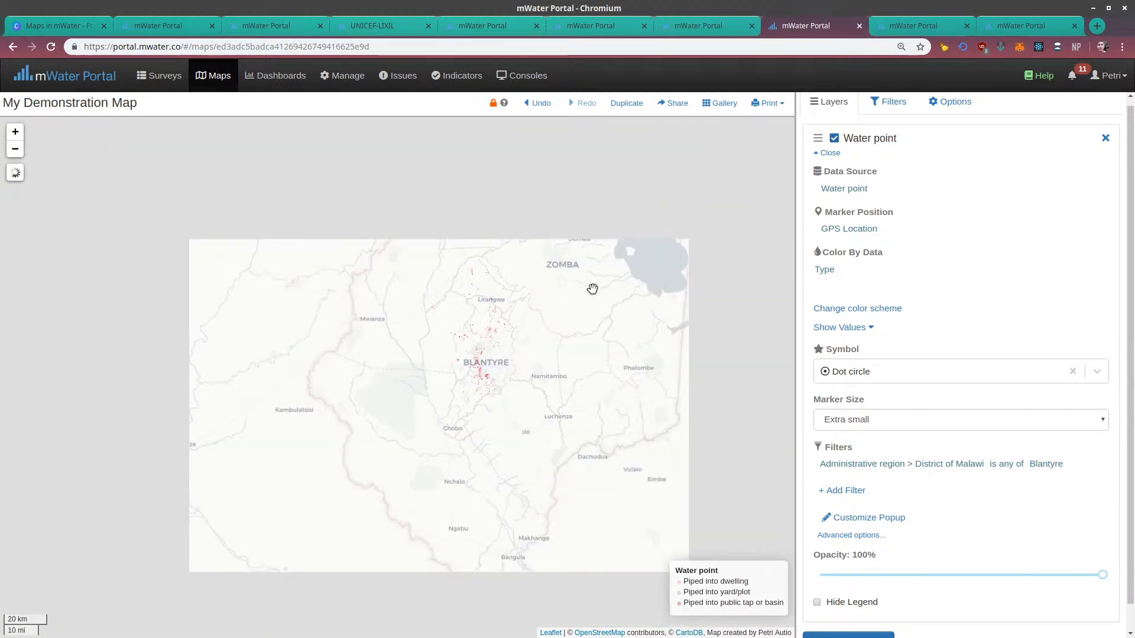
{"action": "left_click_drag", "start_coordinate": [590, 289], "coordinate": [530, 400]}
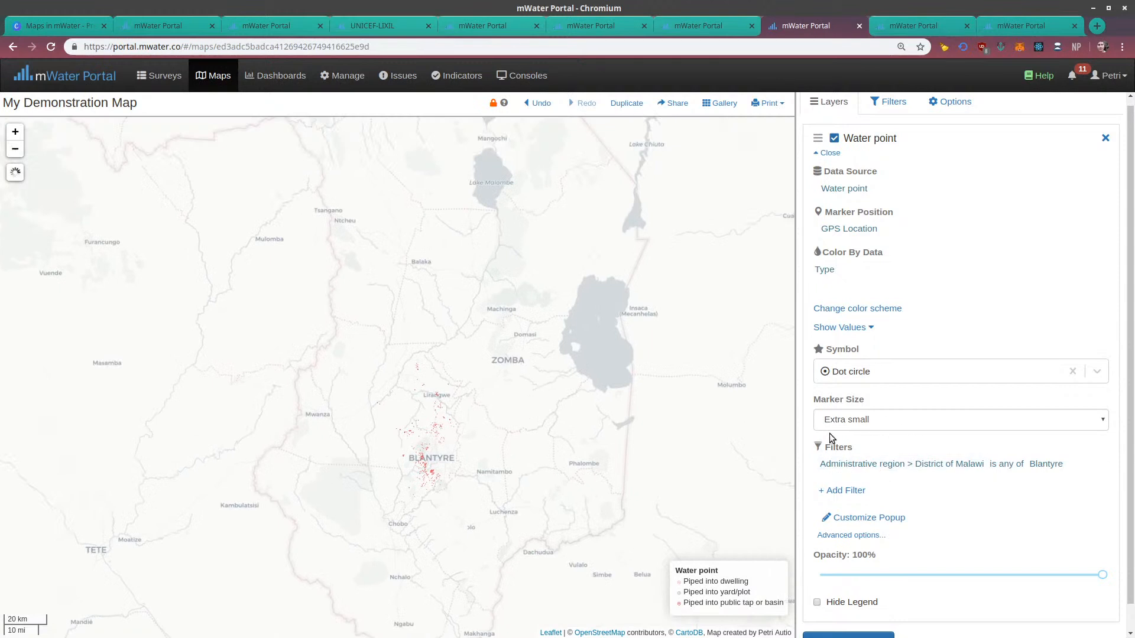
View the default popup details of a water point near Lirangwe and close them
{"action": "scroll", "coordinate": [828, 436], "scroll_direction": "down", "scroll_amount": 1}
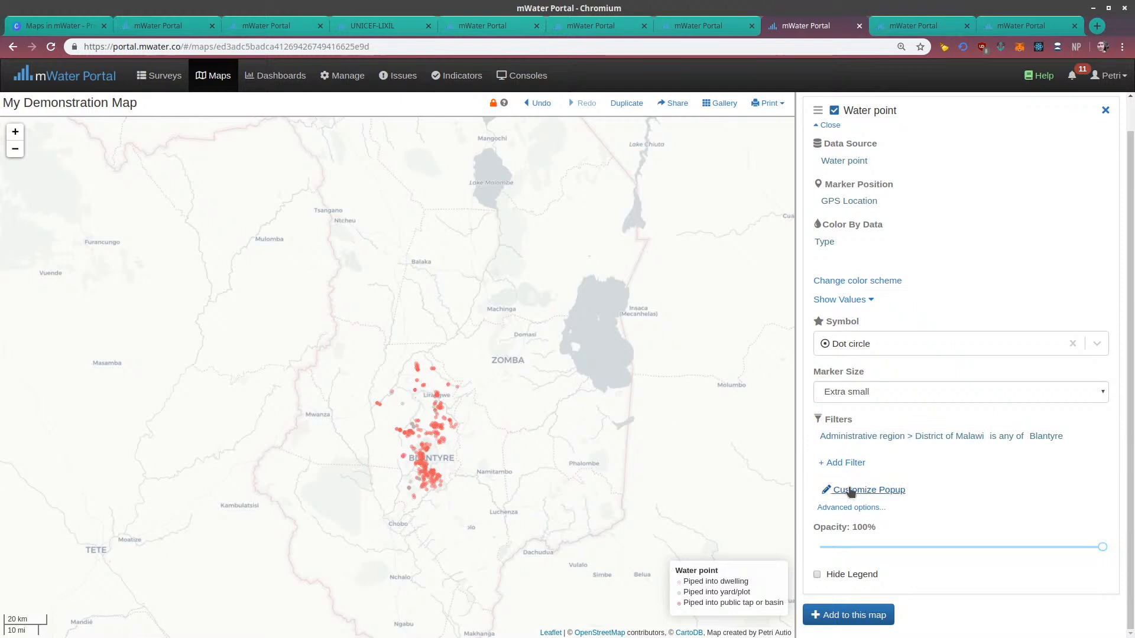
{"action": "left_click", "coordinate": [447, 388]}
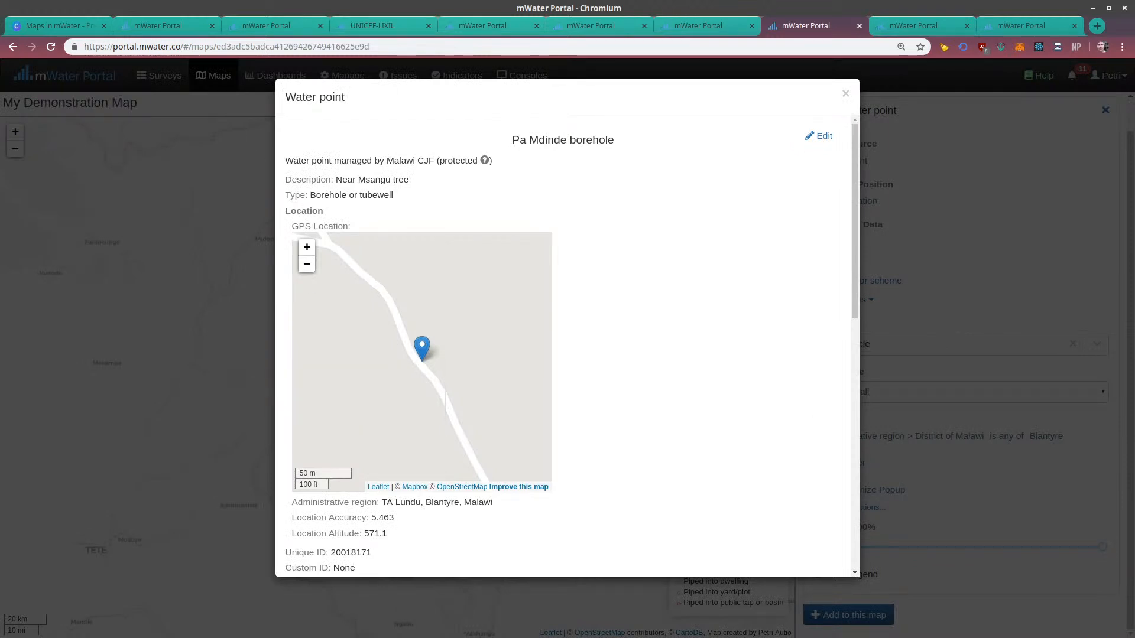
{"action": "left_click_drag", "start_coordinate": [505, 426], "coordinate": [406, 414]}
{"action": "left_click", "coordinate": [845, 96]}
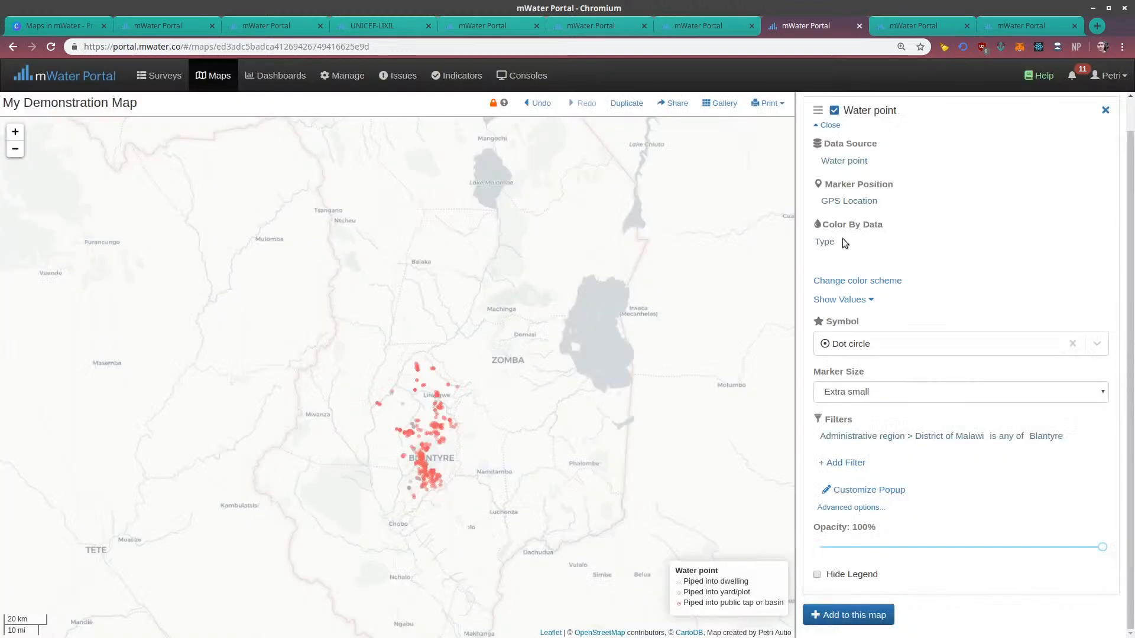
View the popup details of the Chikavumbwa primary schools tap, including its location, photo and attributes
{"action": "left_click", "coordinate": [441, 415]}
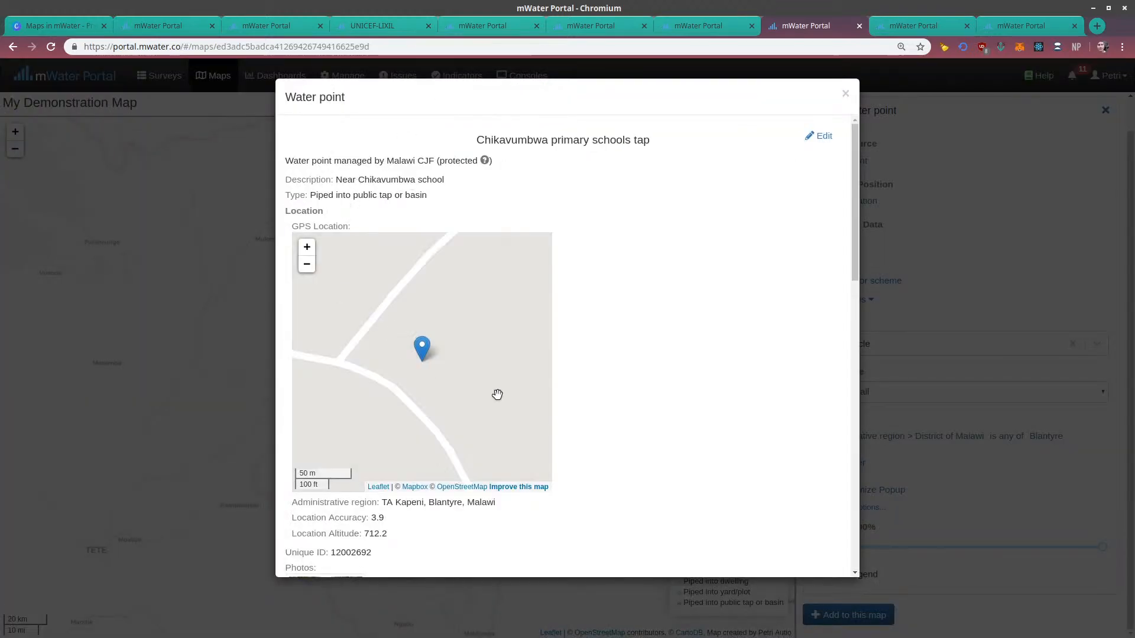
{"action": "scroll", "coordinate": [425, 362], "scroll_direction": "down", "scroll_amount": 2}
{"action": "scroll", "coordinate": [415, 438], "scroll_direction": "down", "scroll_amount": 1}
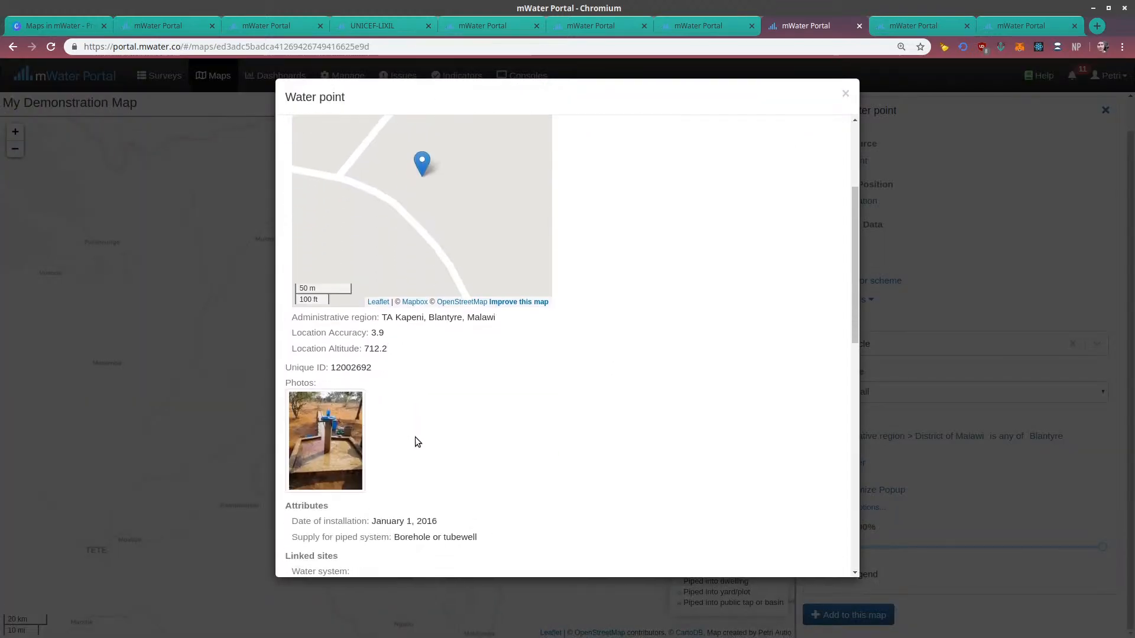
Look over the tap's details once more, including its type and GPS location, and close the popup
{"action": "scroll", "coordinate": [415, 438], "scroll_direction": "up", "scroll_amount": 3}
{"action": "scroll", "coordinate": [474, 398], "scroll_direction": "up", "scroll_amount": 1}
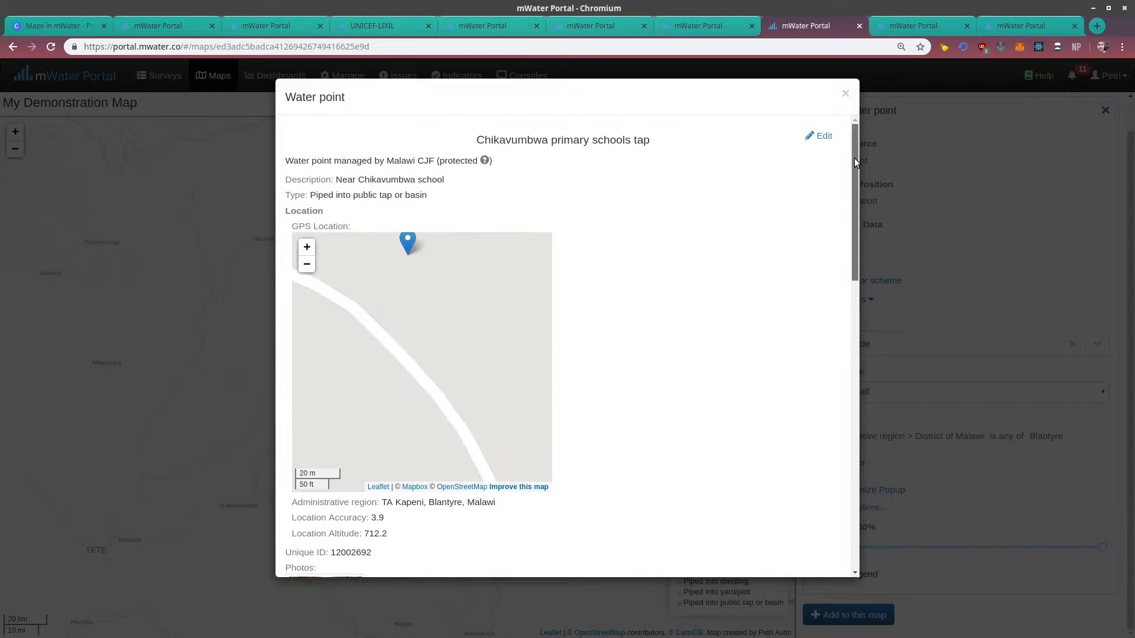
{"action": "scroll", "coordinate": [813, 416], "scroll_direction": "down", "scroll_amount": 10}
{"action": "scroll", "coordinate": [838, 391], "scroll_direction": "up", "scroll_amount": 10}
{"action": "left_click", "coordinate": [845, 93]}
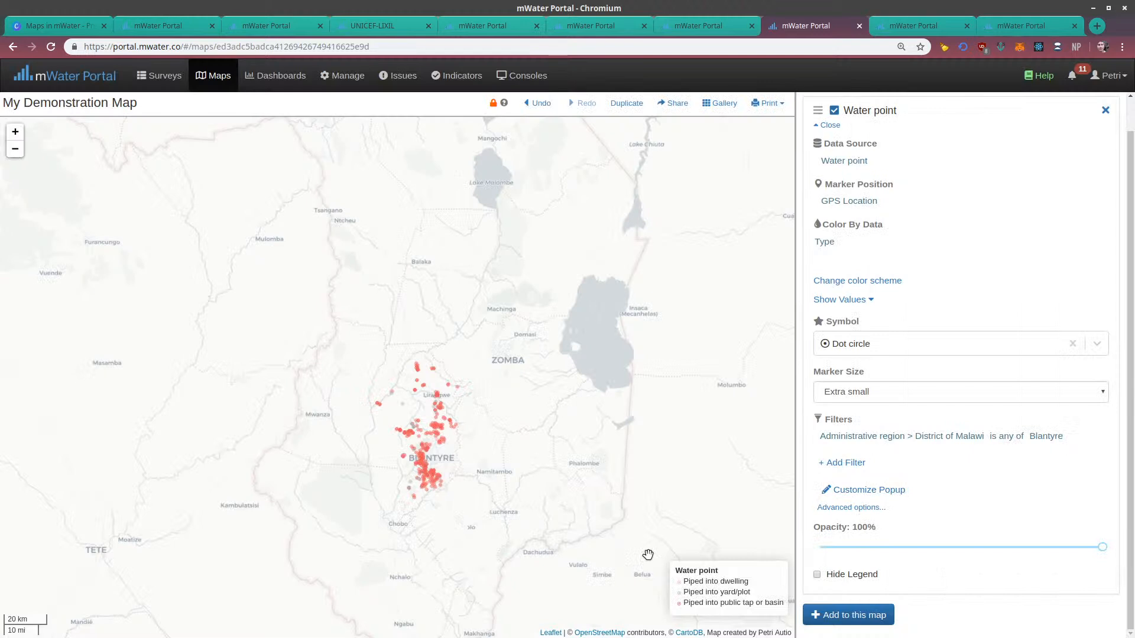
Set the Water point layer's advanced minimum zoom level to 4 and maximum zoom level to 12
{"action": "left_click", "coordinate": [835, 507]}
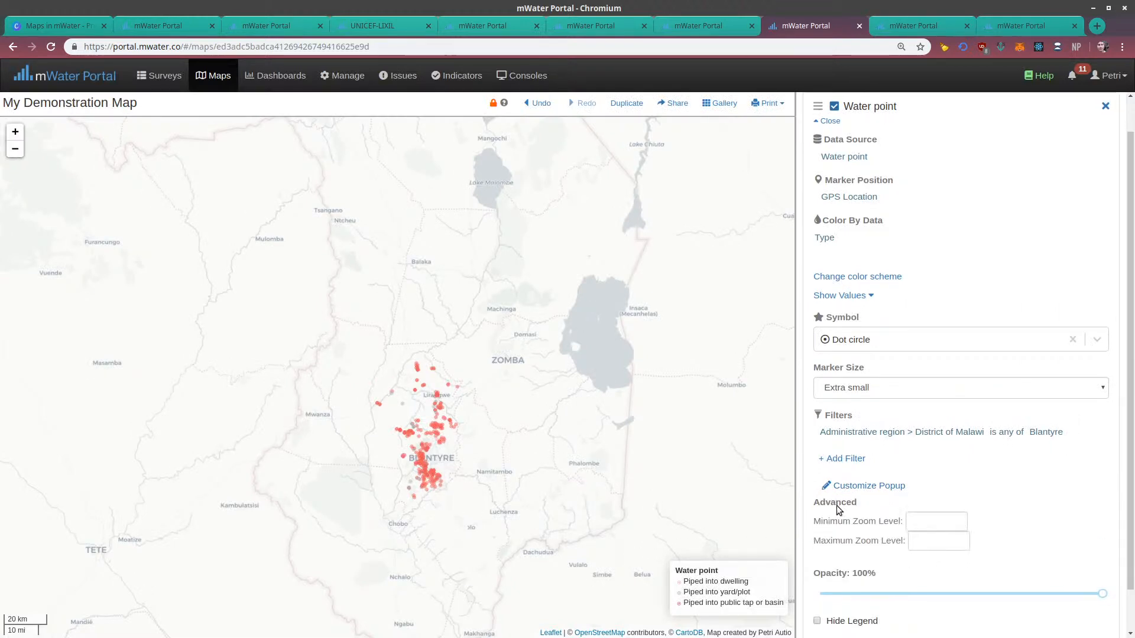
{"action": "scroll", "coordinate": [836, 506], "scroll_direction": "down", "scroll_amount": 1}
{"action": "left_click", "coordinate": [922, 473]}
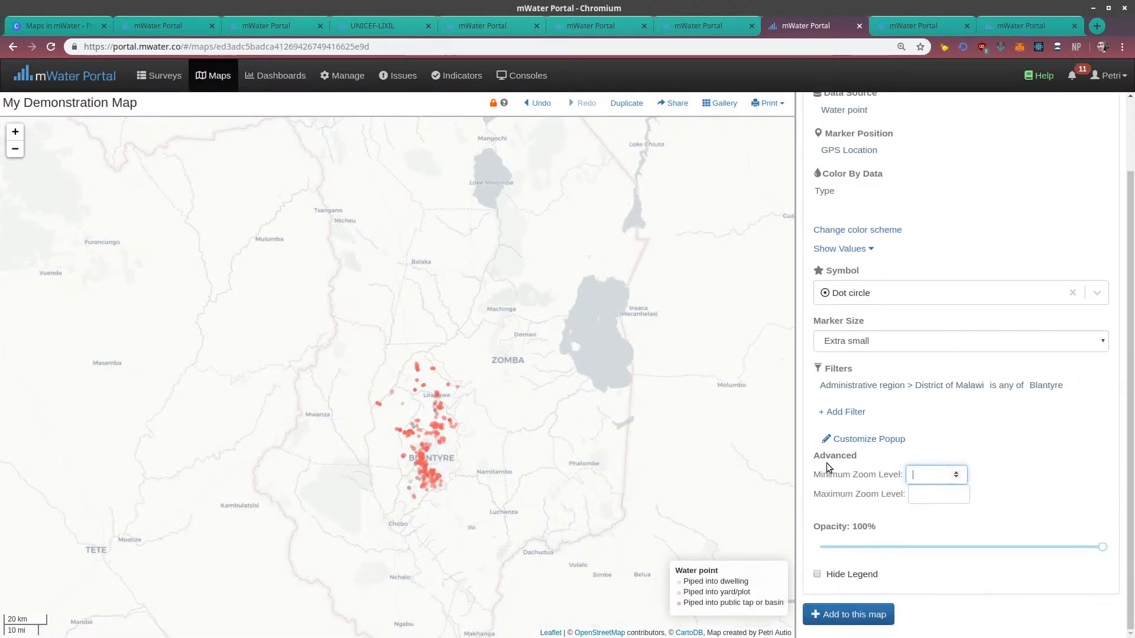
{"action": "scroll", "coordinate": [550, 382], "scroll_direction": "down", "scroll_amount": 1}
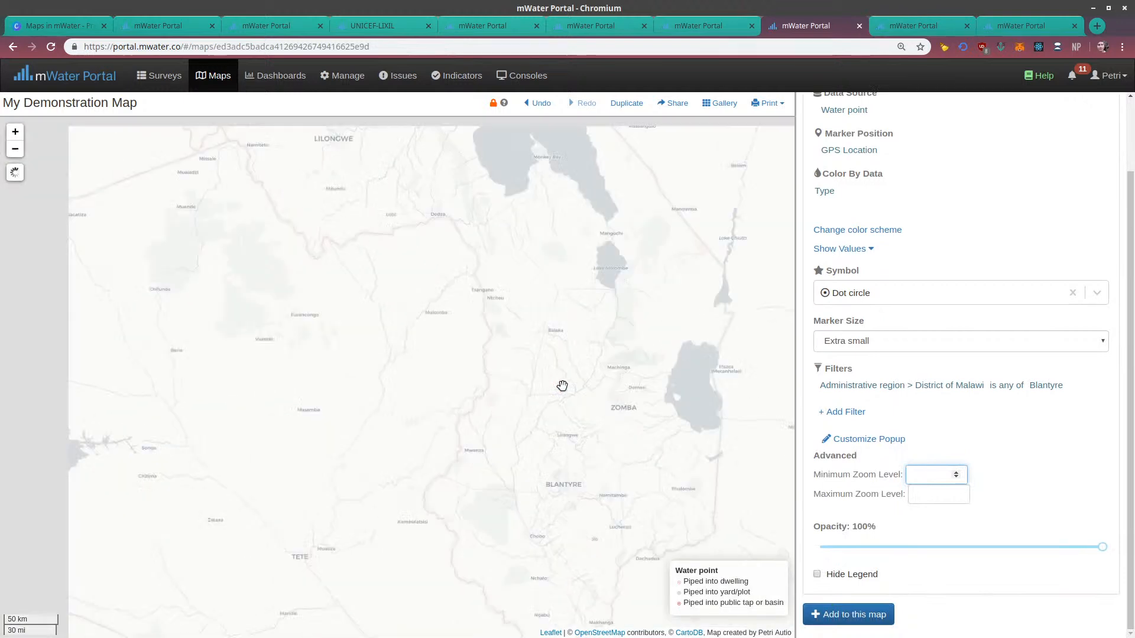
{"action": "scroll", "coordinate": [600, 400], "scroll_direction": "up", "scroll_amount": 2}
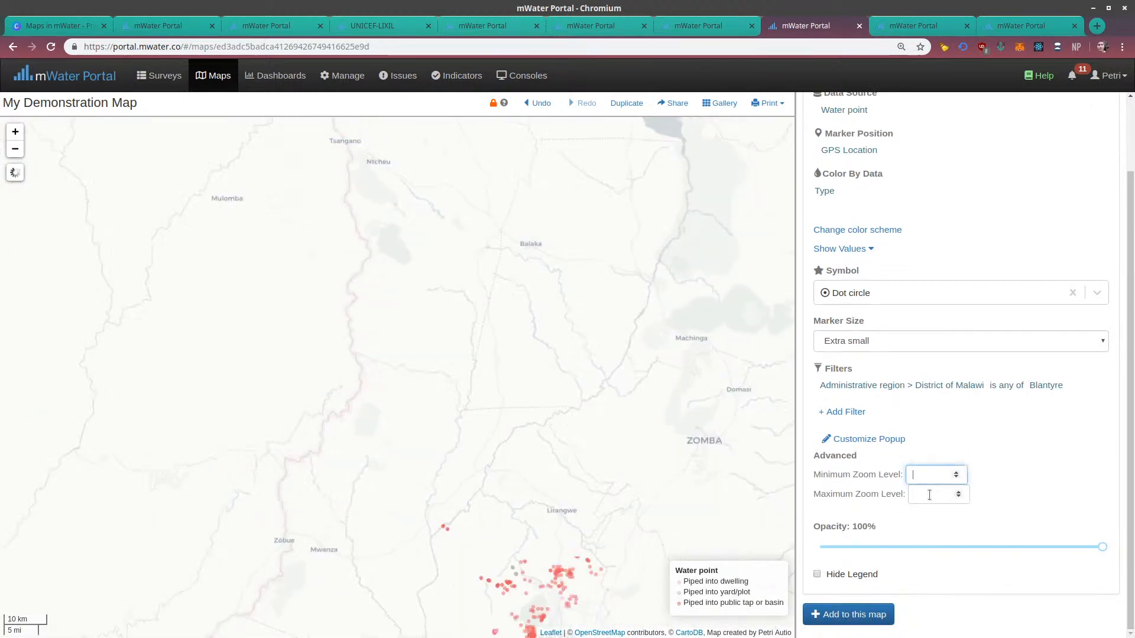
{"action": "type", "text": "4"}
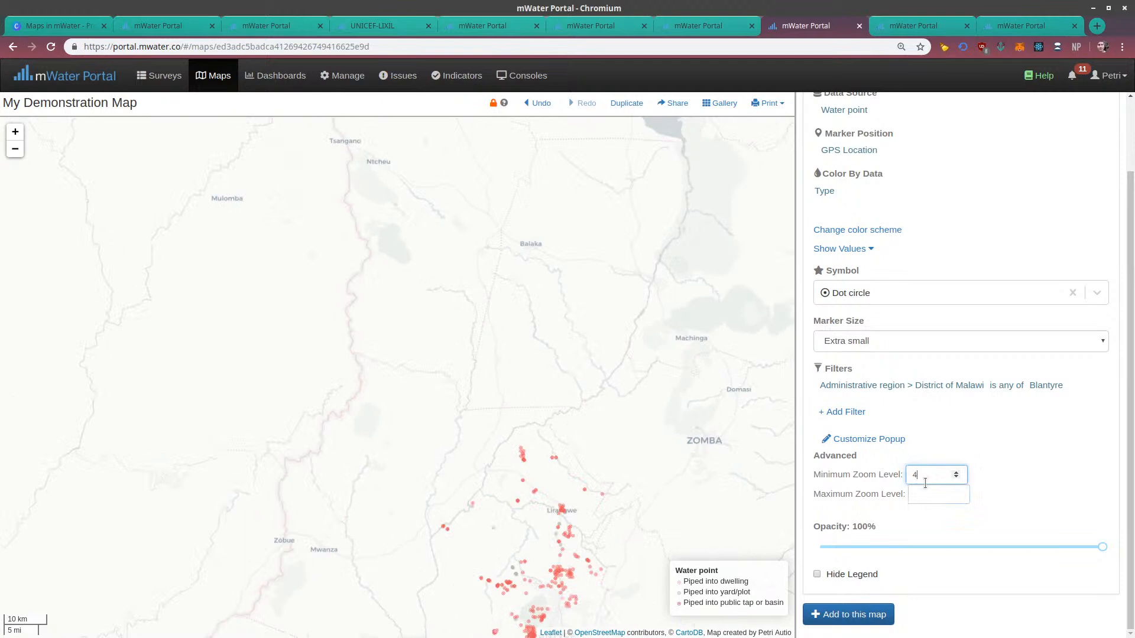
{"action": "left_click", "coordinate": [923, 491]}
{"action": "type", "text": "12"}
{"action": "left_click", "coordinate": [621, 437]}
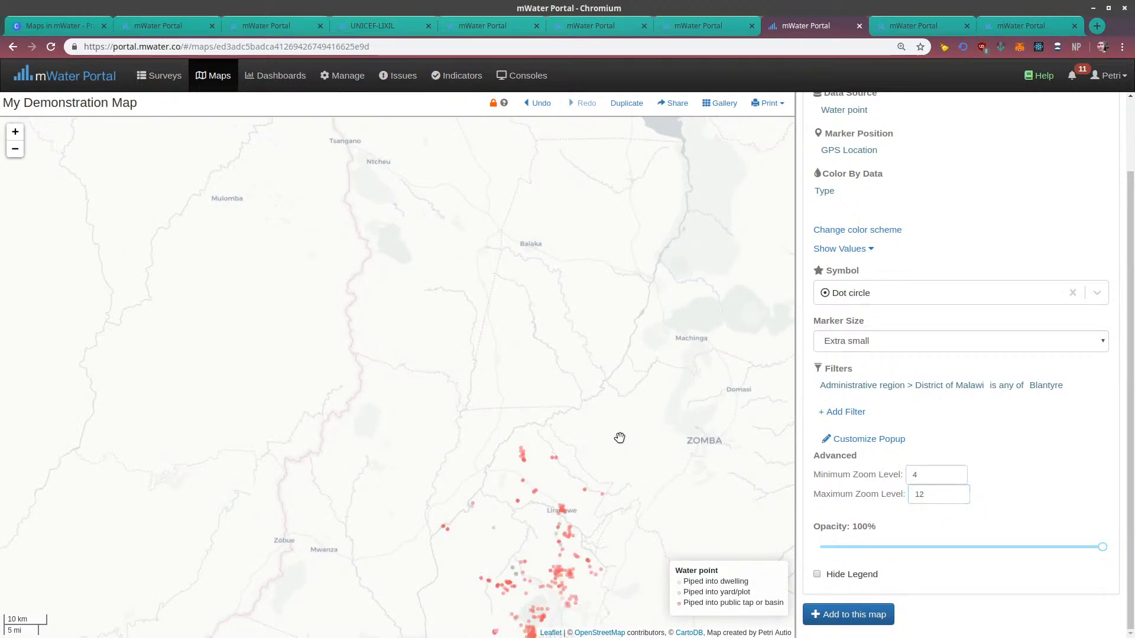
Check how the zoom limits affect the water points at continental, district and close-up map scales around Blantyre
{"action": "scroll", "coordinate": [621, 436], "scroll_direction": "down", "scroll_amount": 5}
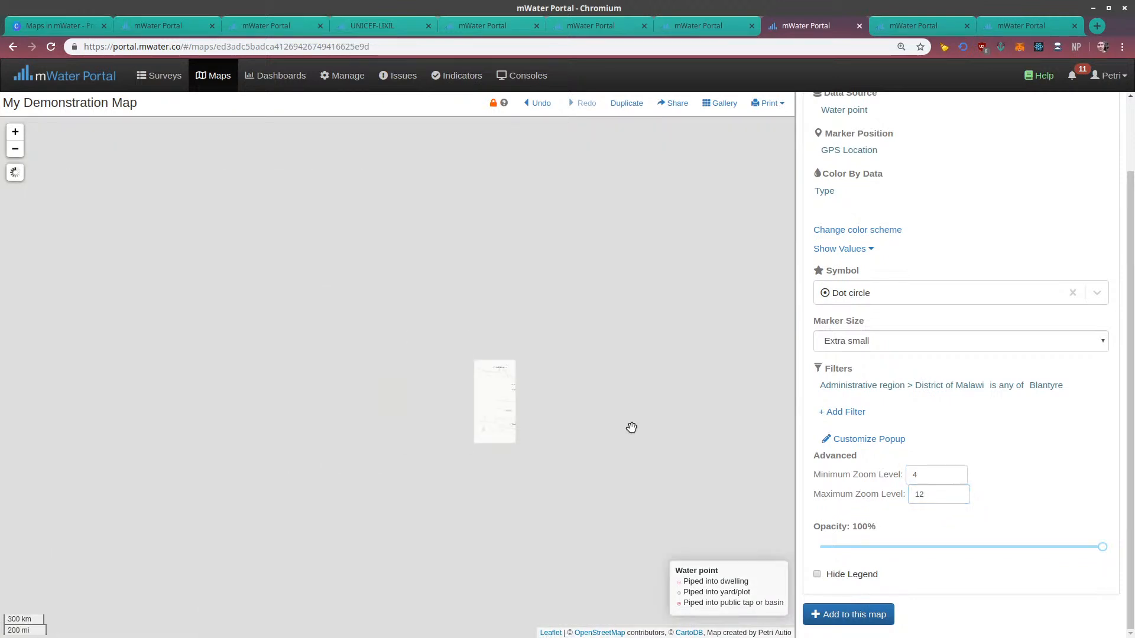
{"action": "left_click_drag", "start_coordinate": [631, 428], "coordinate": [544, 389]}
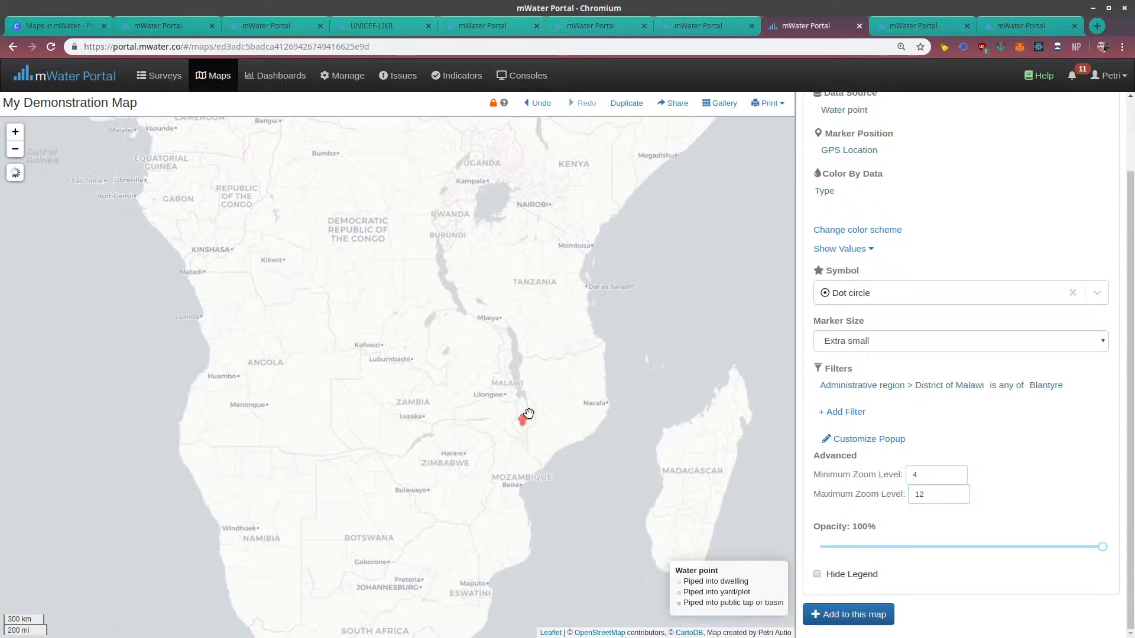
{"action": "scroll", "coordinate": [527, 414], "scroll_direction": "up", "scroll_amount": 2}
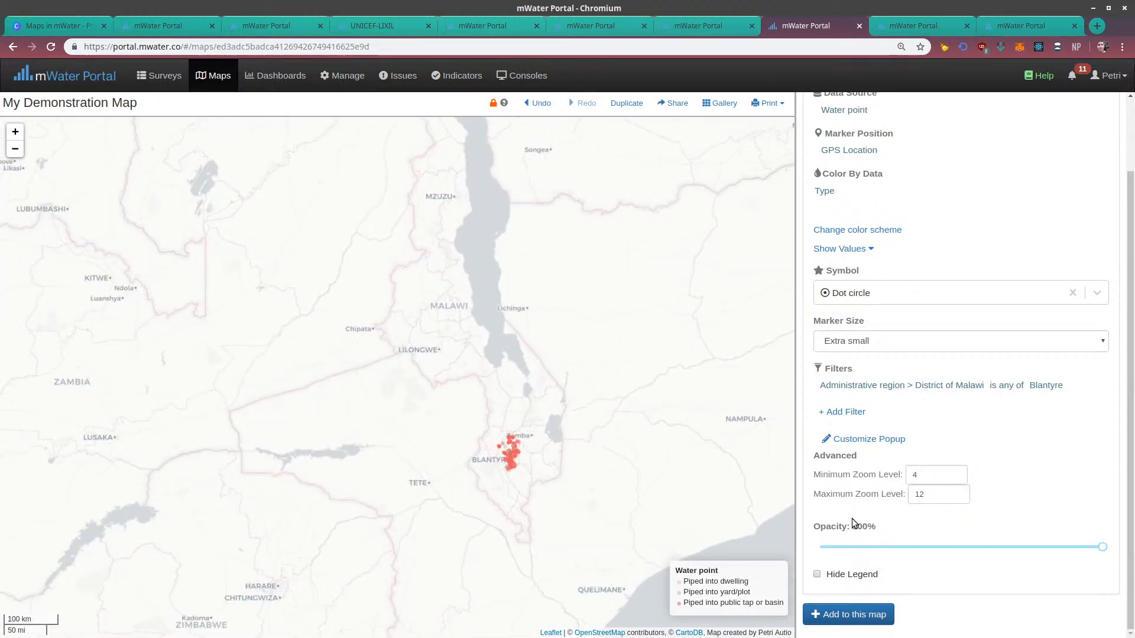
{"action": "scroll", "coordinate": [514, 459], "scroll_direction": "up", "scroll_amount": 2}
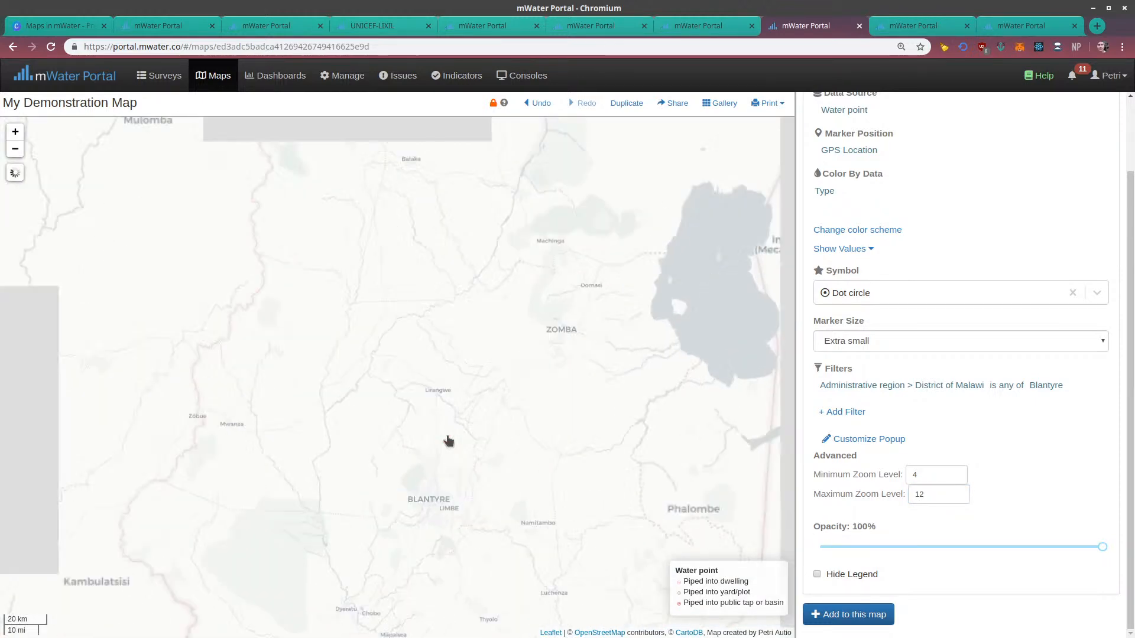
{"action": "scroll", "coordinate": [447, 440], "scroll_direction": "up", "scroll_amount": 6}
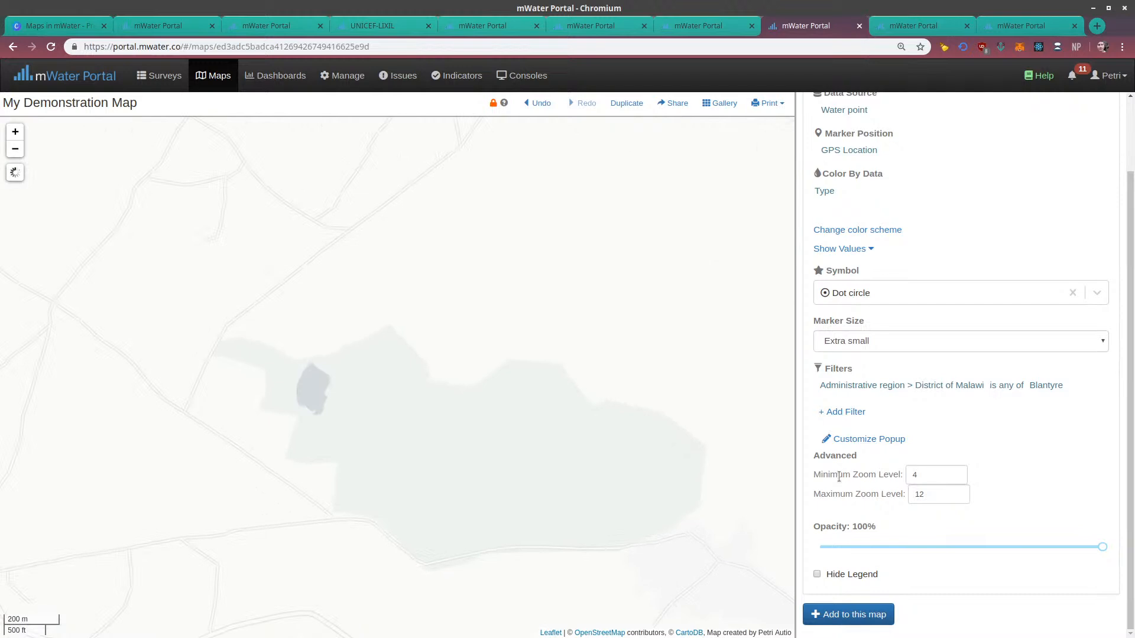
{"action": "scroll", "coordinate": [507, 402], "scroll_direction": "down", "scroll_amount": 2}
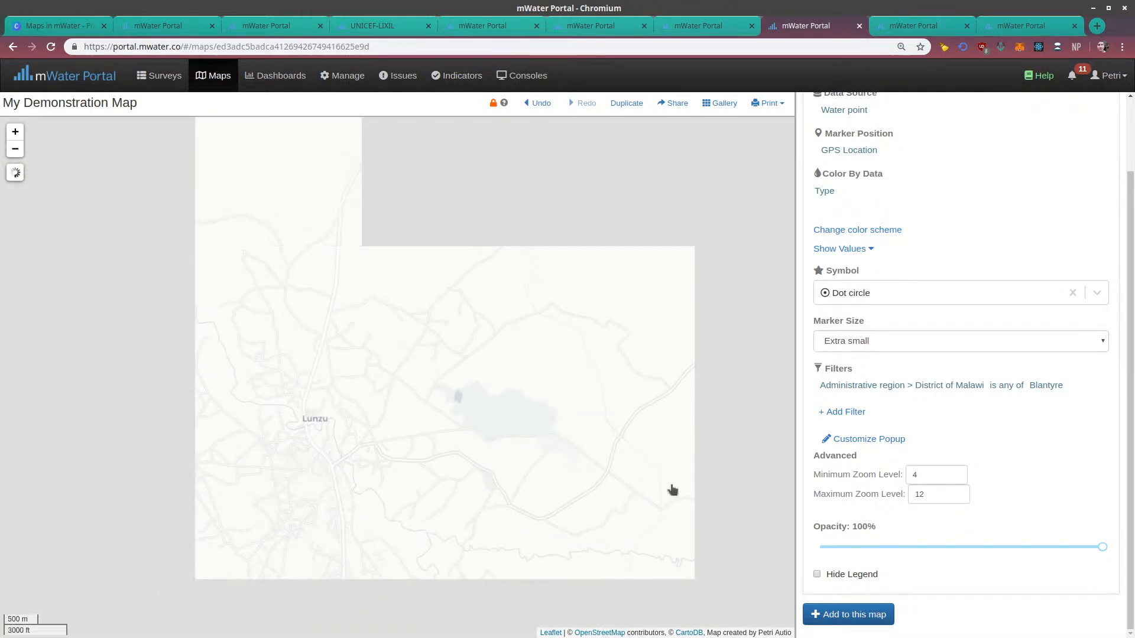
{"action": "scroll", "coordinate": [672, 490], "scroll_direction": "down", "scroll_amount": 2}
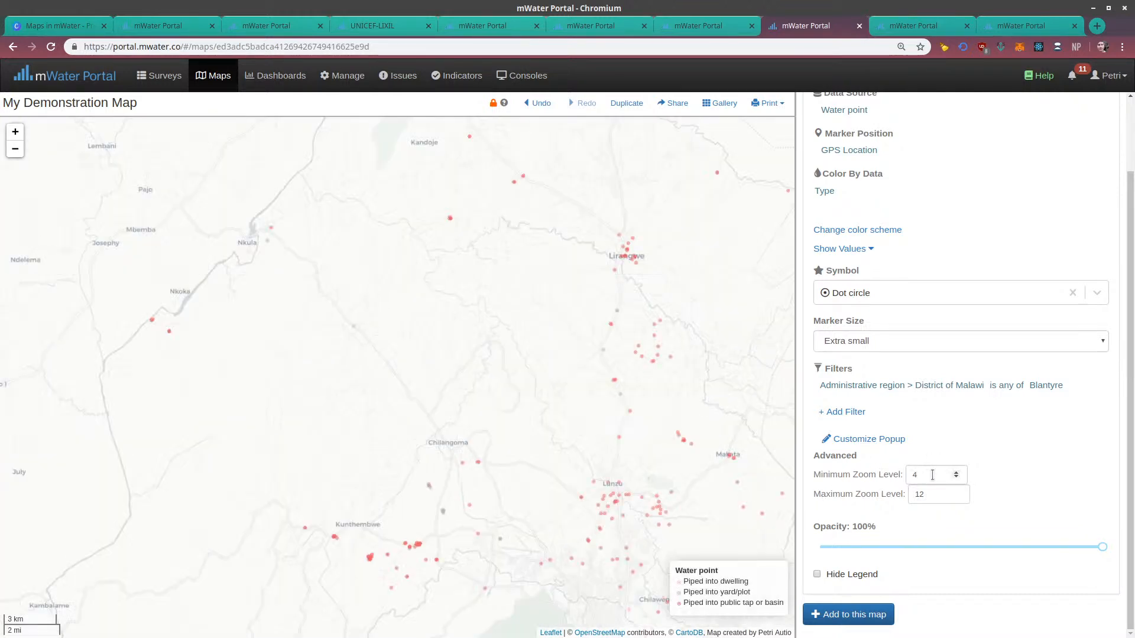
{"action": "scroll", "coordinate": [715, 442], "scroll_direction": "up", "scroll_amount": 2}
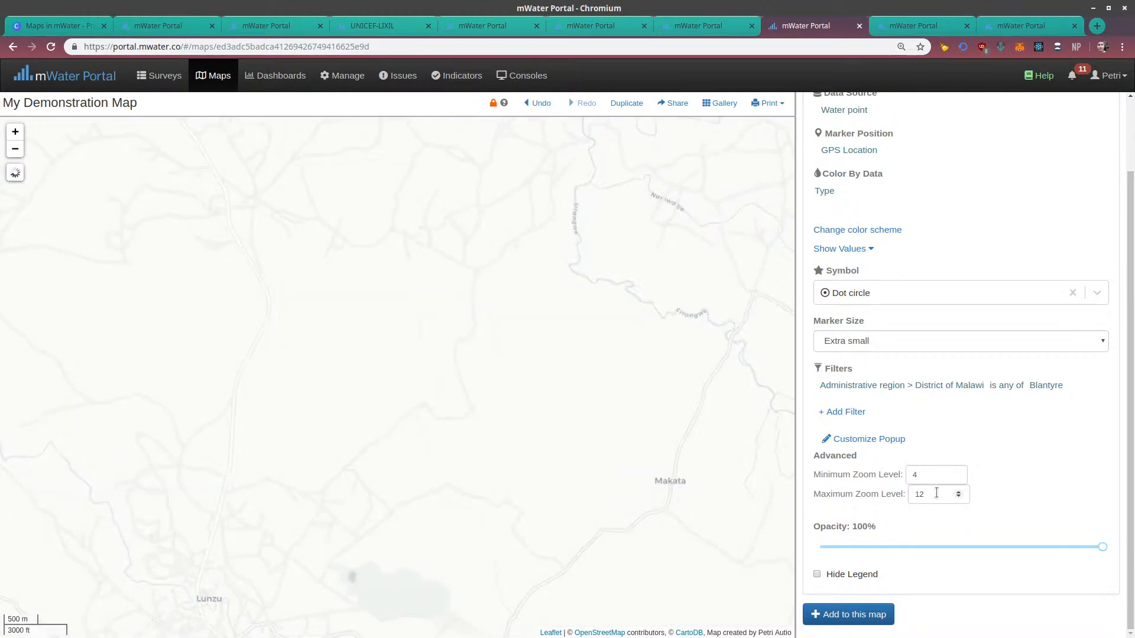
Clear the Water point layer's minimum and maximum zoom levels
{"action": "left_click_drag", "start_coordinate": [936, 493], "coordinate": [866, 473]}
{"action": "type", "text": "0"}
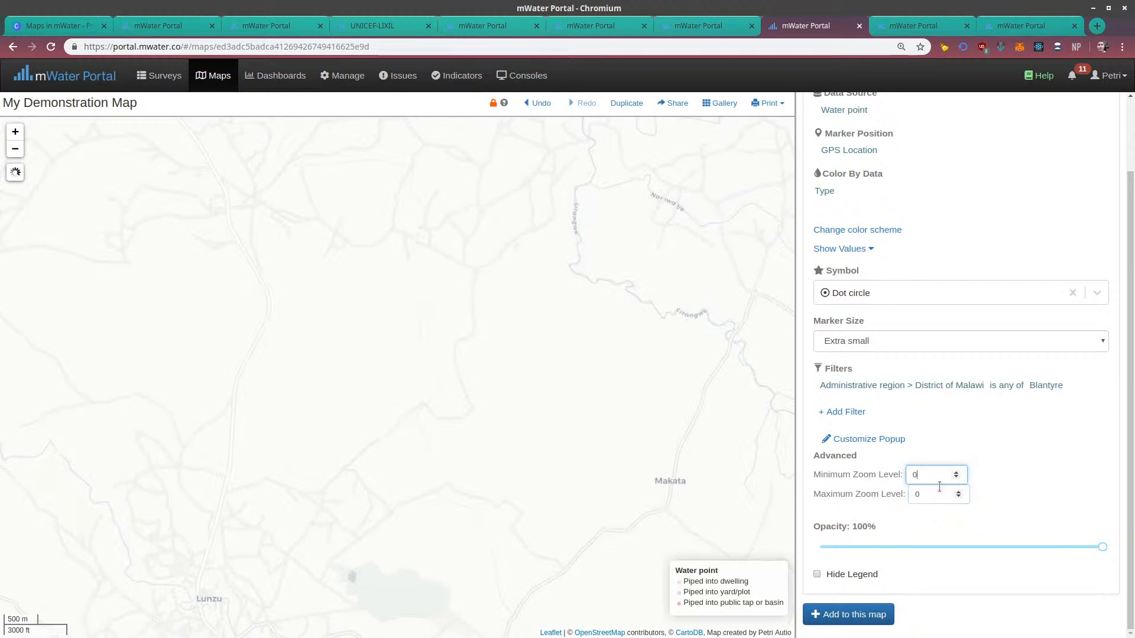
{"action": "key", "text": "BackSpace"}
{"action": "left_click_drag", "start_coordinate": [939, 495], "coordinate": [881, 491]}
{"action": "key", "text": "BackSpace"}
{"action": "left_click", "coordinate": [892, 539]}
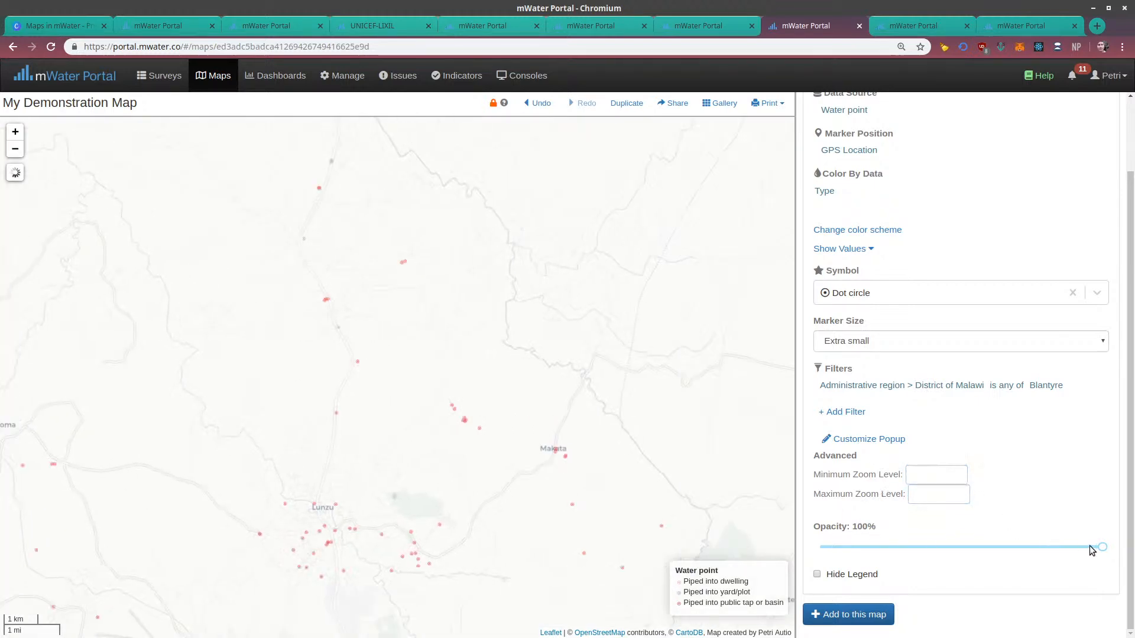
Try the Water point layer at 19% opacity and restore it to 100%, and toggle its legend off and back on
{"action": "left_click_drag", "start_coordinate": [1100, 548], "coordinate": [874, 547]}
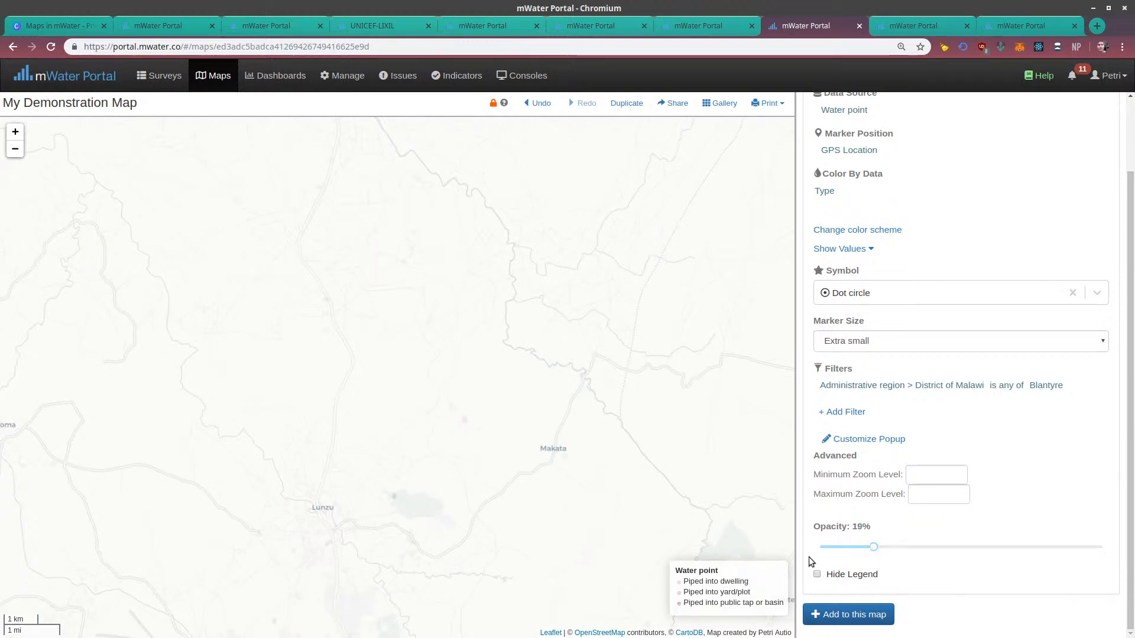
{"action": "left_click_drag", "start_coordinate": [918, 549], "coordinate": [1111, 554]}
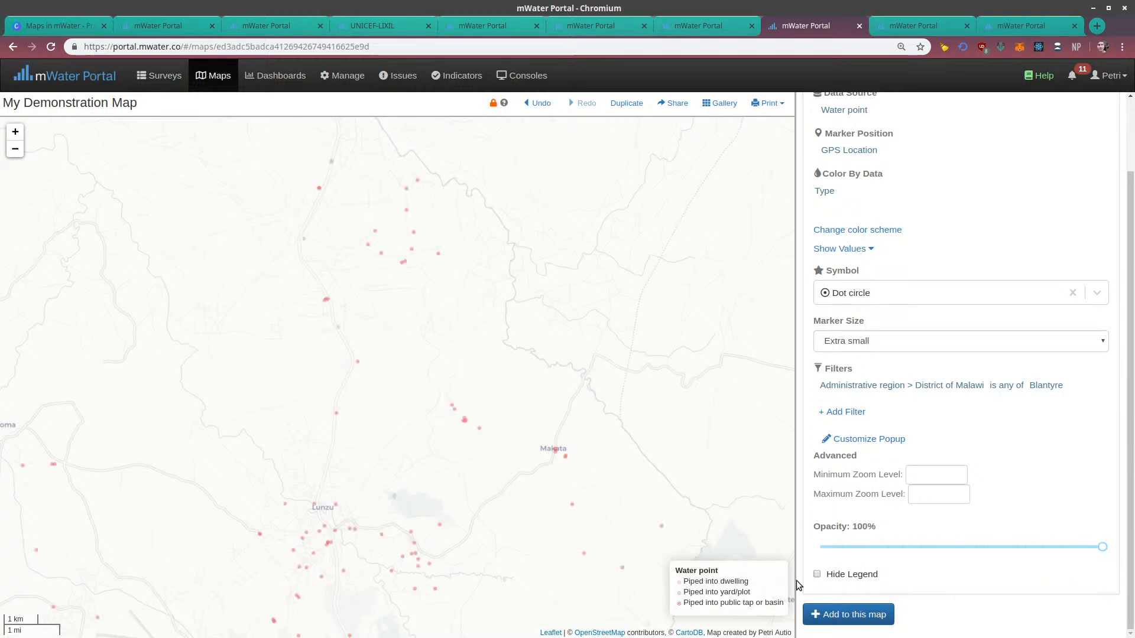
{"action": "left_click", "coordinate": [818, 574]}
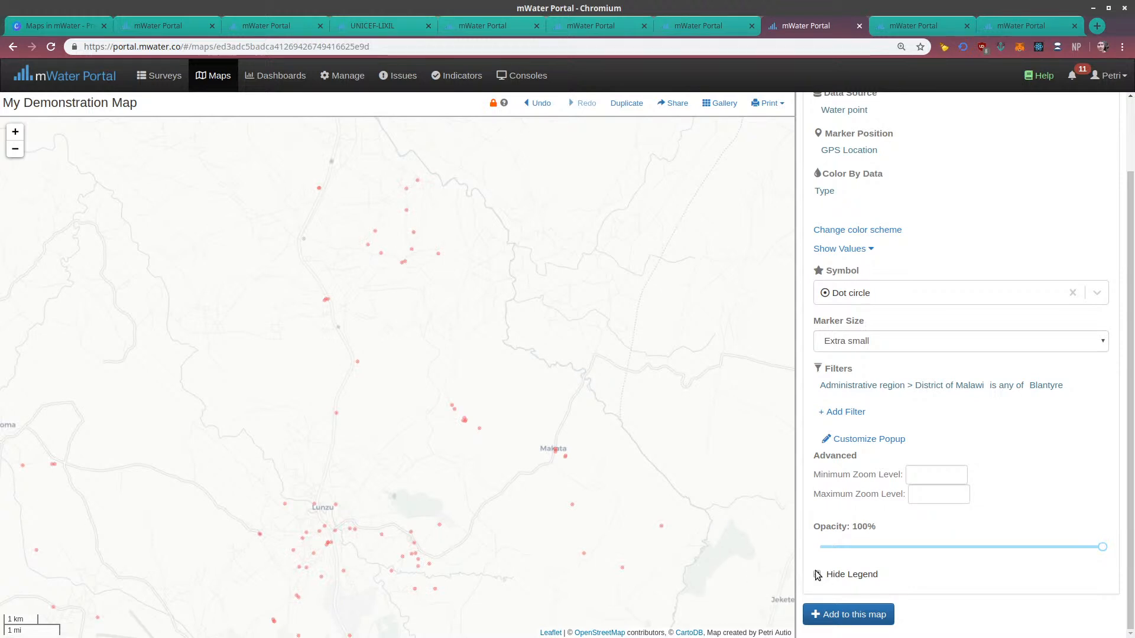
{"action": "left_click", "coordinate": [817, 574]}
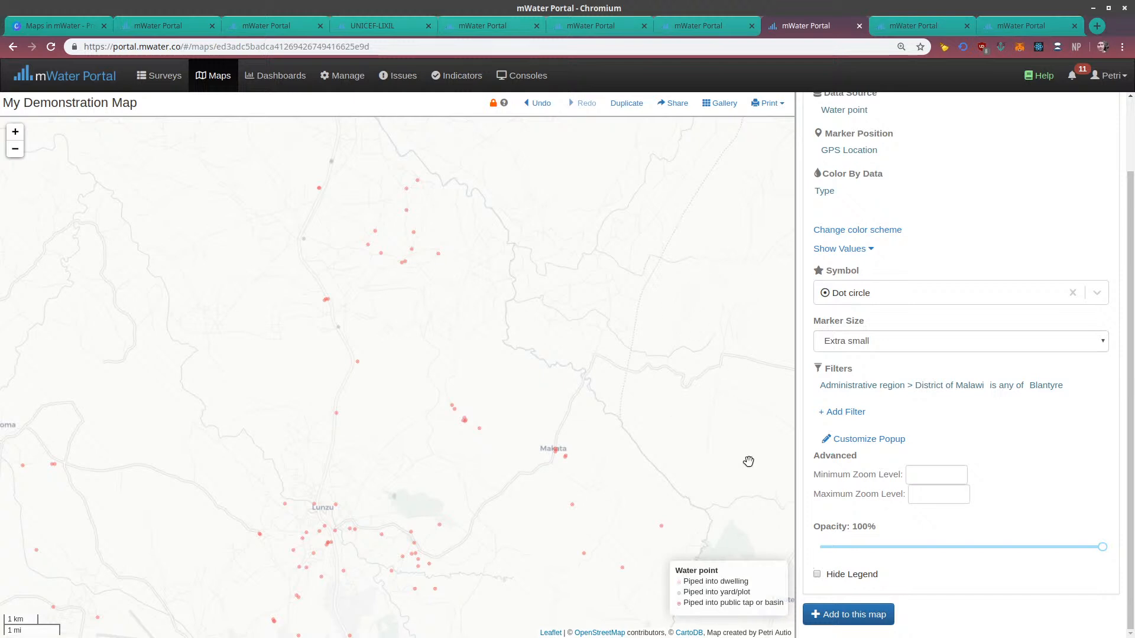
Show Blantyre within southern Malawi on the map and collapse the Water point layer's settings
{"action": "scroll", "coordinate": [658, 446], "scroll_direction": "down", "scroll_amount": 2}
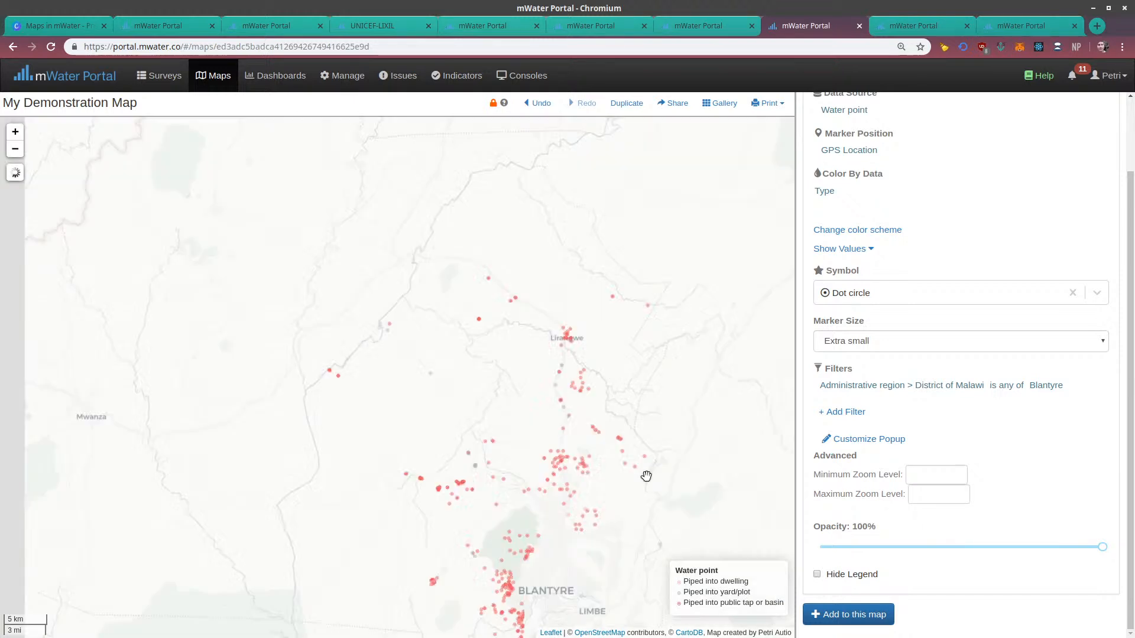
{"action": "scroll", "coordinate": [590, 408], "scroll_direction": "down", "scroll_amount": 2}
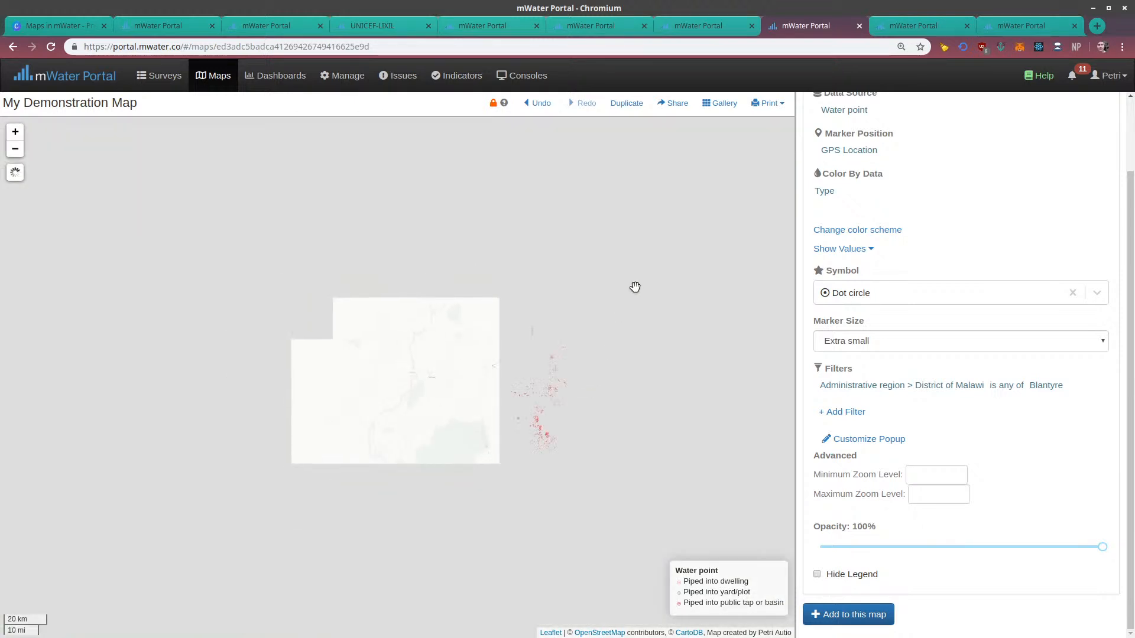
{"action": "left_click_drag", "start_coordinate": [635, 287], "coordinate": [587, 440]}
{"action": "scroll", "coordinate": [555, 337], "scroll_direction": "down", "scroll_amount": 1}
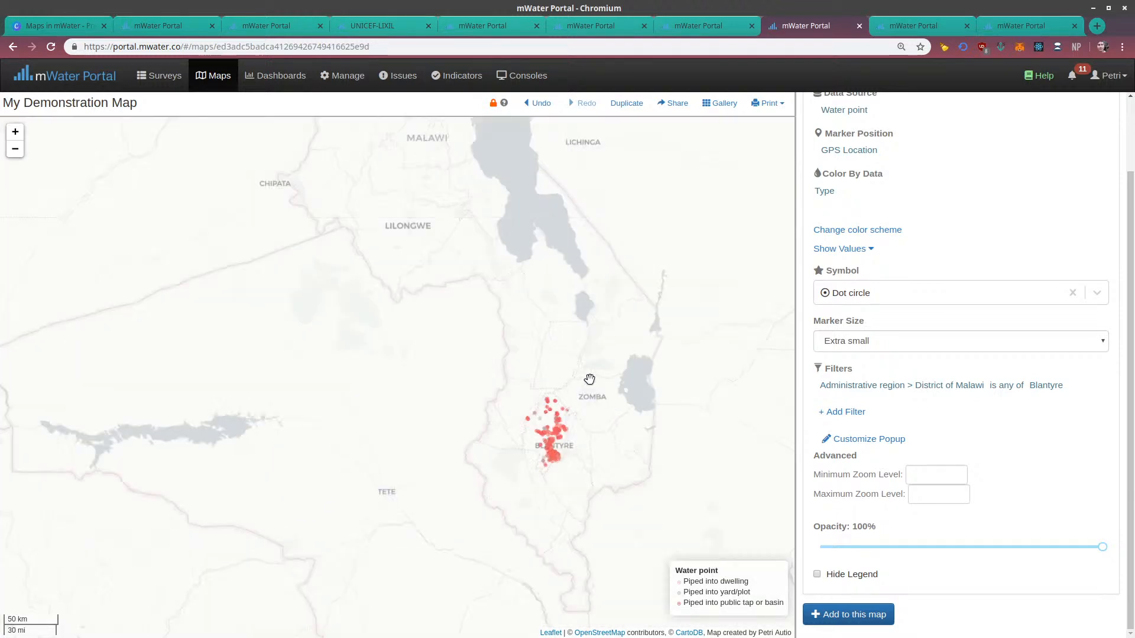
{"action": "scroll", "coordinate": [833, 357], "scroll_direction": "up", "scroll_amount": 3}
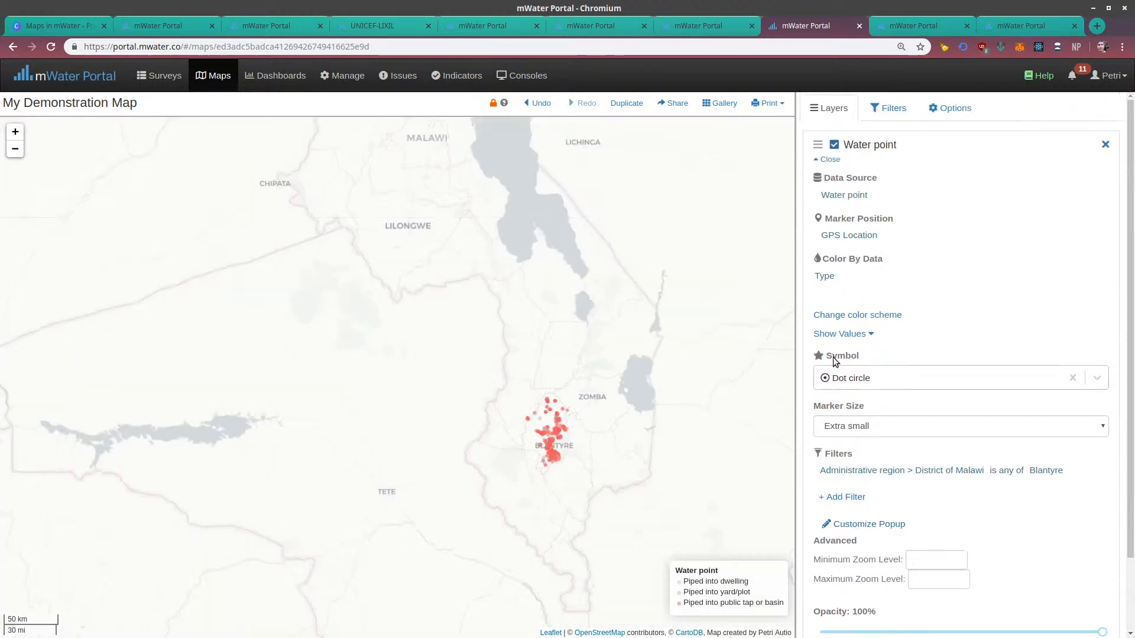
{"action": "left_click", "coordinate": [830, 160]}
Add a new map layer for the School site type, covering all schools
{"action": "left_click", "coordinate": [869, 191]}
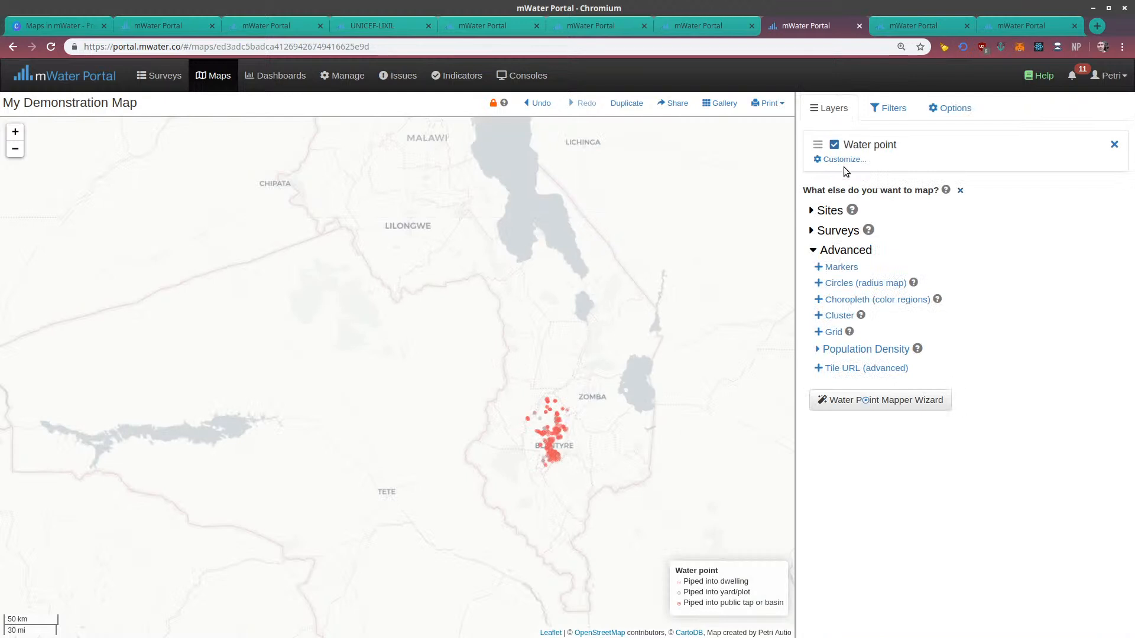
{"action": "left_click", "coordinate": [811, 212]}
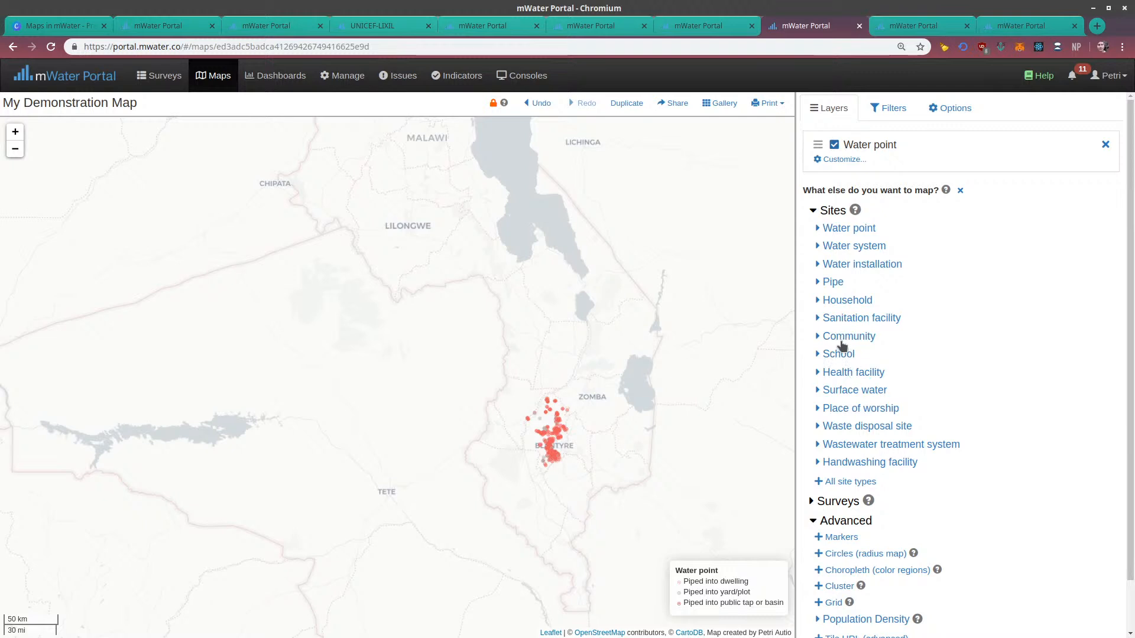
{"action": "left_click", "coordinate": [839, 355]}
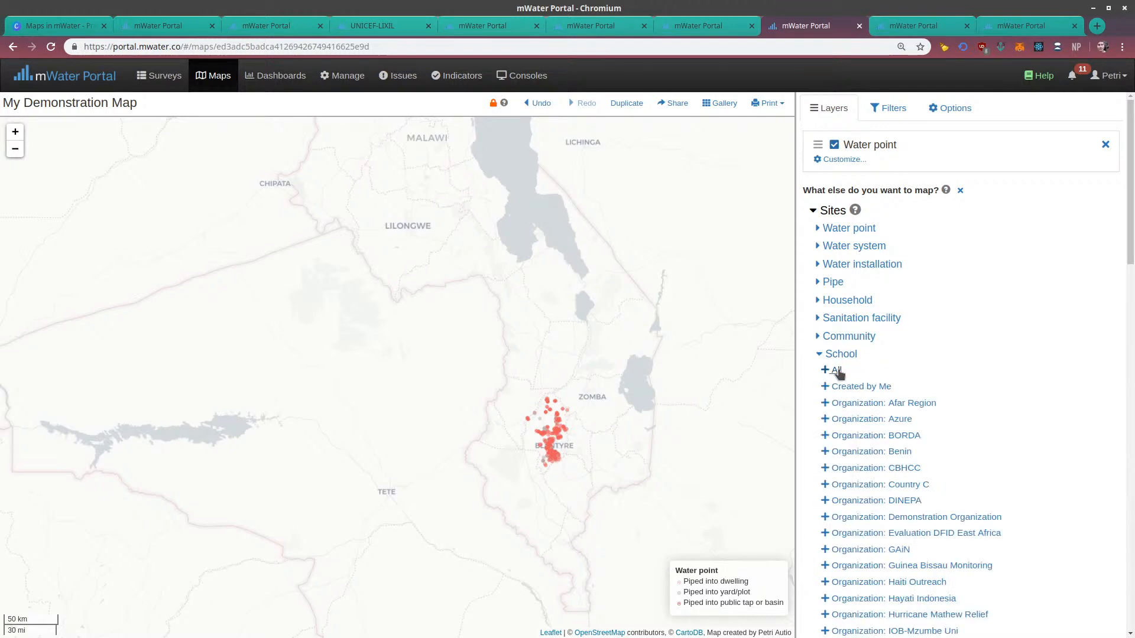
{"action": "left_click", "coordinate": [833, 371]}
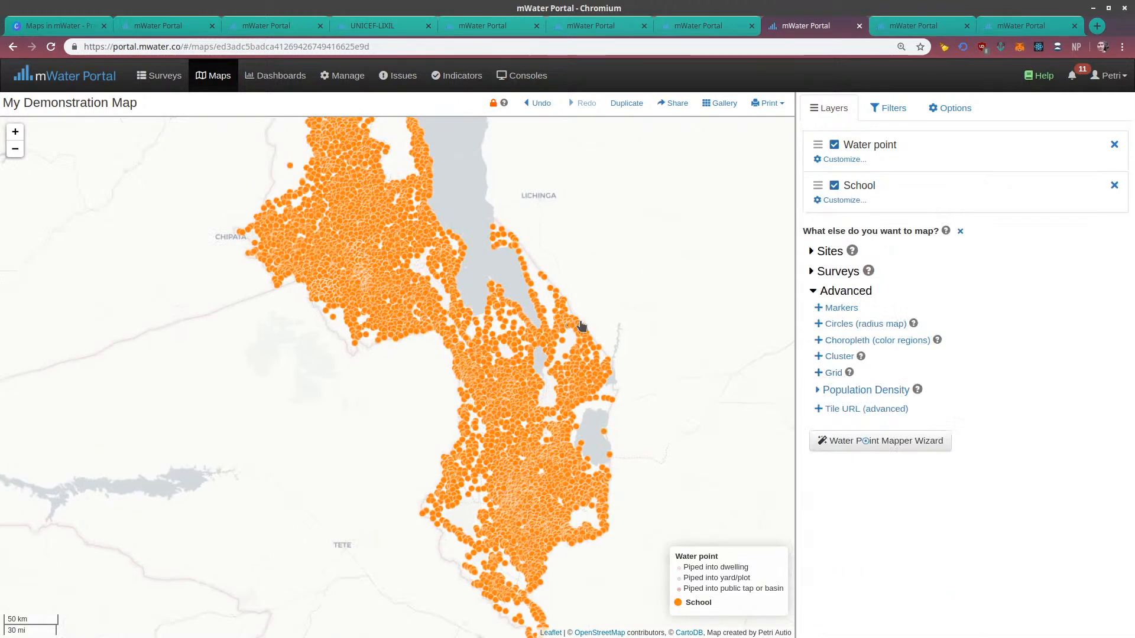
Open the School layer's customization settings and set its marker color to black
{"action": "scroll", "coordinate": [609, 305], "scroll_direction": "down", "scroll_amount": 1}
{"action": "left_click_drag", "start_coordinate": [578, 337], "coordinate": [572, 348]}
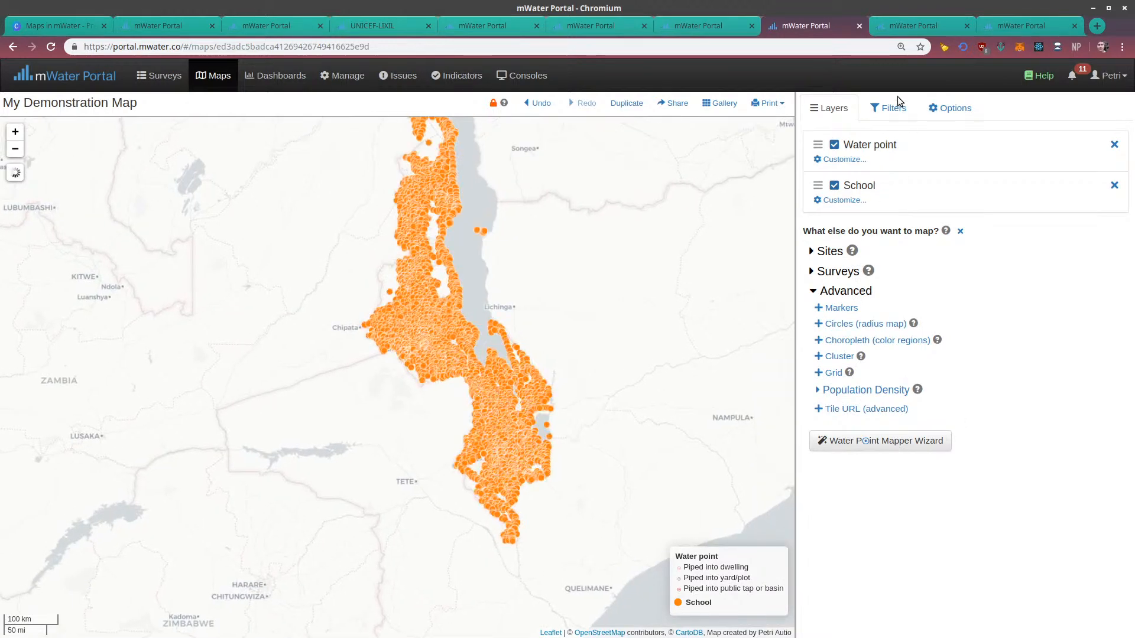
{"action": "left_click_drag", "start_coordinate": [680, 278], "coordinate": [676, 459]}
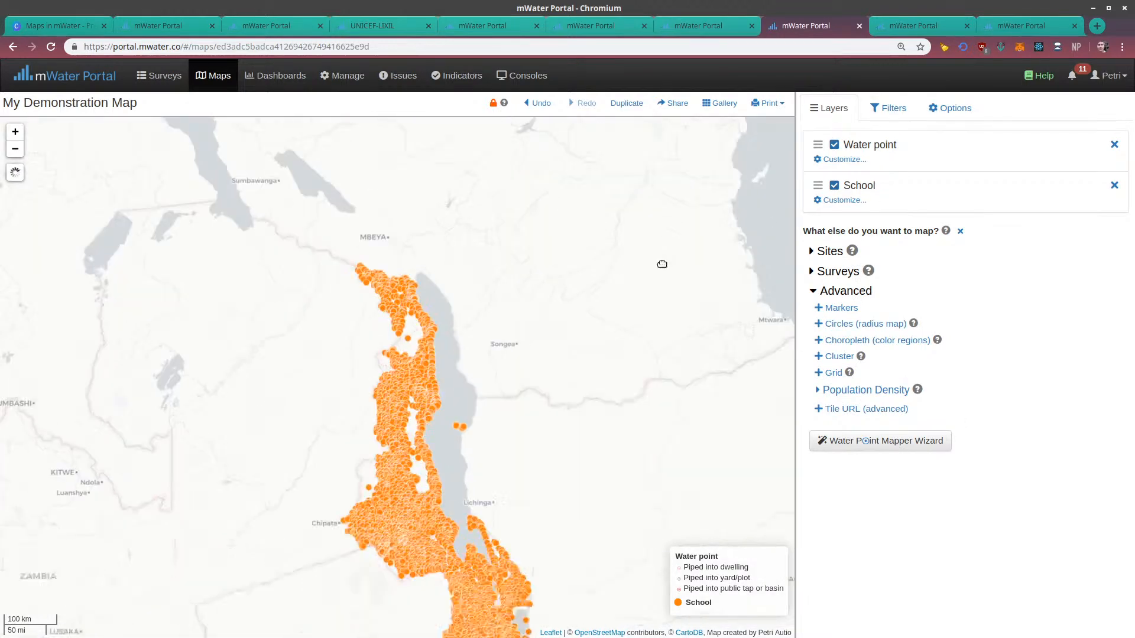
{"action": "left_click_drag", "start_coordinate": [734, 263], "coordinate": [720, 177]}
{"action": "left_click", "coordinate": [835, 200]}
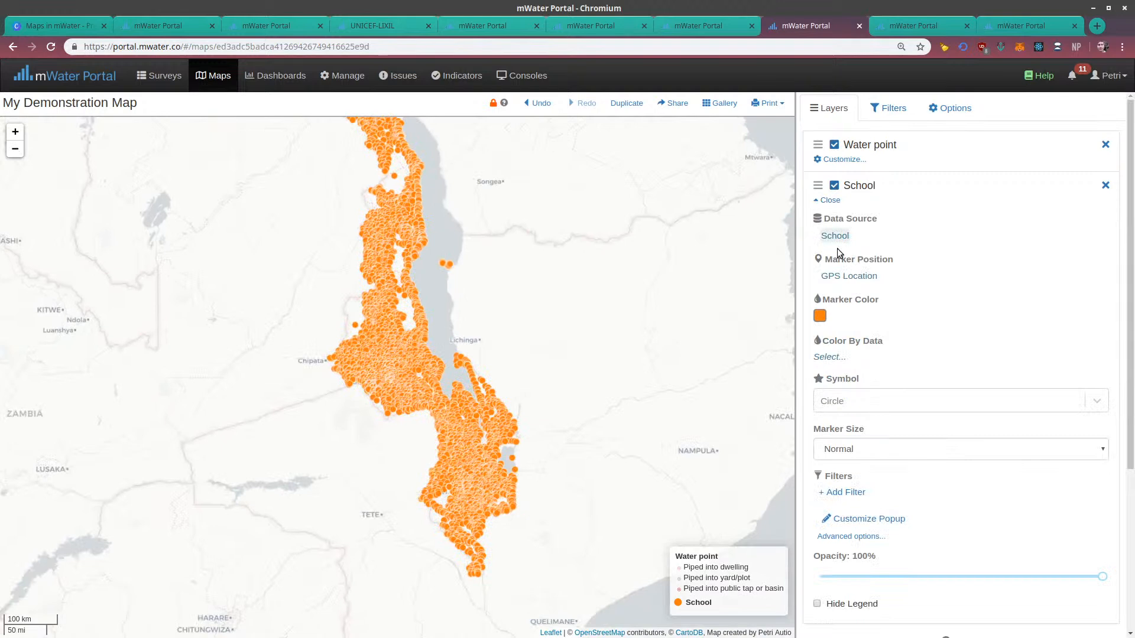
{"action": "left_click", "coordinate": [820, 315]}
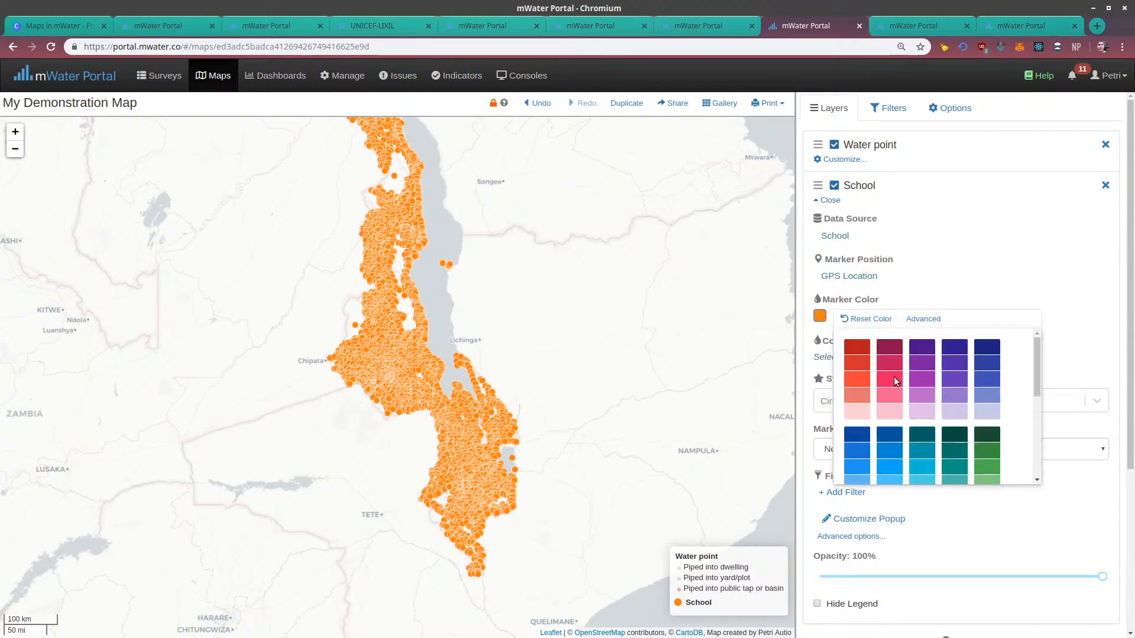
{"action": "scroll", "coordinate": [910, 390], "scroll_direction": "down", "scroll_amount": 3}
{"action": "scroll", "coordinate": [925, 404], "scroll_direction": "down", "scroll_amount": 2}
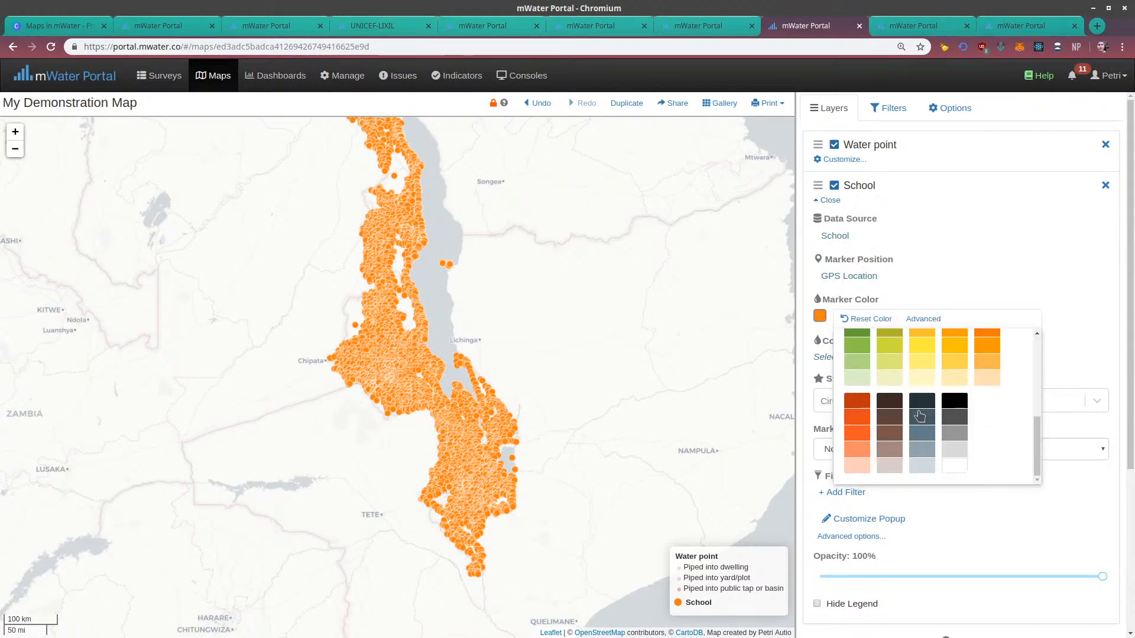
{"action": "left_click", "coordinate": [954, 401]}
{"action": "left_click", "coordinate": [1011, 260]}
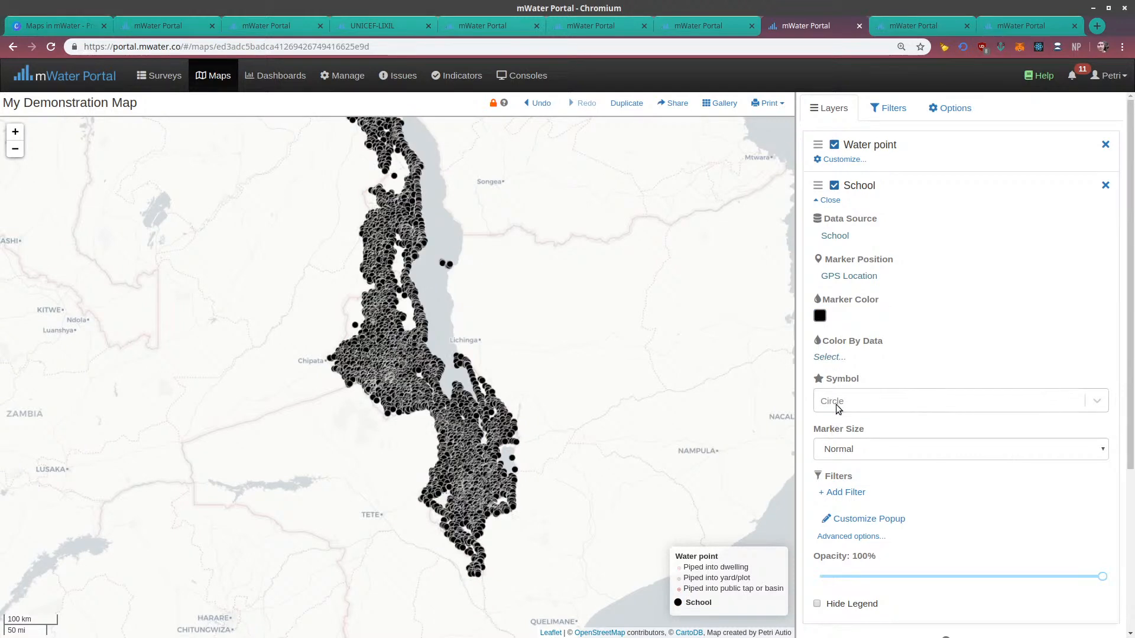
Set the School layer's marker symbol to Institution
{"action": "left_click", "coordinate": [837, 446]}
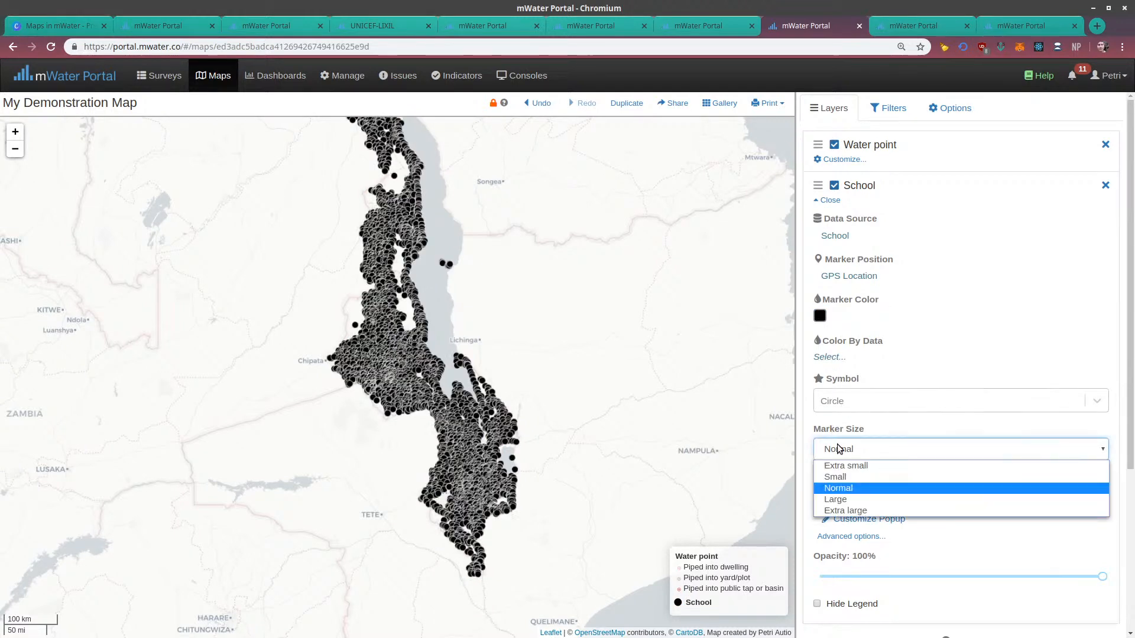
{"action": "left_click", "coordinate": [837, 446]}
{"action": "left_click", "coordinate": [841, 402]}
{"action": "scroll", "coordinate": [859, 506], "scroll_direction": "down", "scroll_amount": 2}
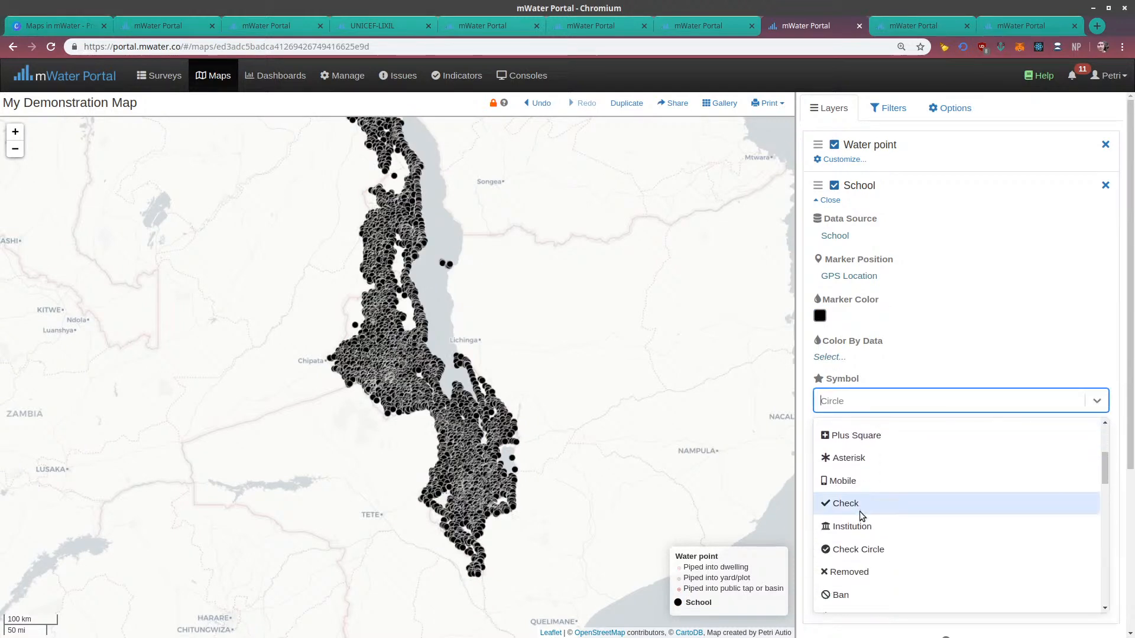
{"action": "left_click", "coordinate": [856, 520]}
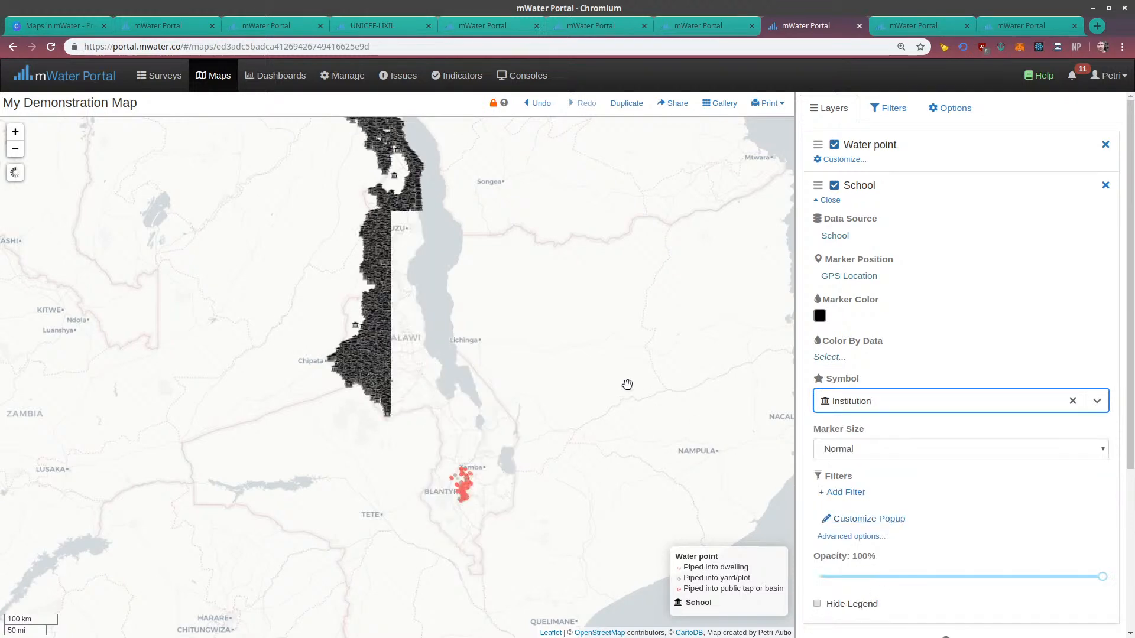
Examine the School markers alongside the water points around Blantyre
{"action": "scroll", "coordinate": [496, 479], "scroll_direction": "up", "scroll_amount": 2}
{"action": "left_click_drag", "start_coordinate": [452, 436], "coordinate": [502, 366]}
{"action": "scroll", "coordinate": [437, 460], "scroll_direction": "up", "scroll_amount": 1}
{"action": "left_click_drag", "start_coordinate": [437, 498], "coordinate": [454, 426]}
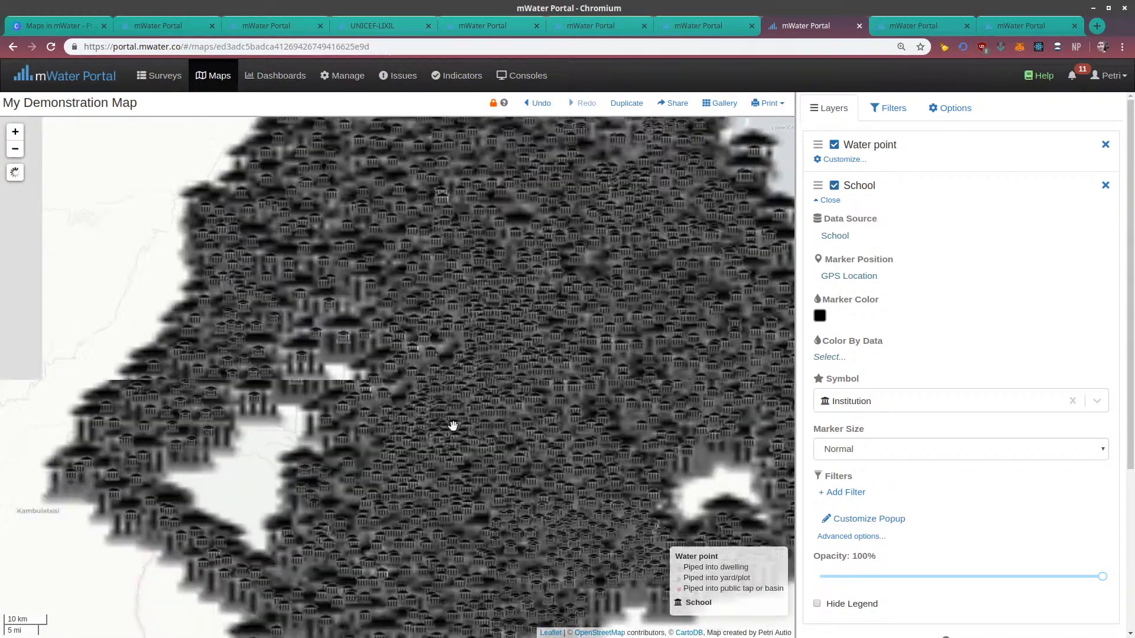
{"action": "scroll", "coordinate": [499, 406], "scroll_direction": "up", "scroll_amount": 1}
{"action": "scroll", "coordinate": [515, 356], "scroll_direction": "up", "scroll_amount": 1}
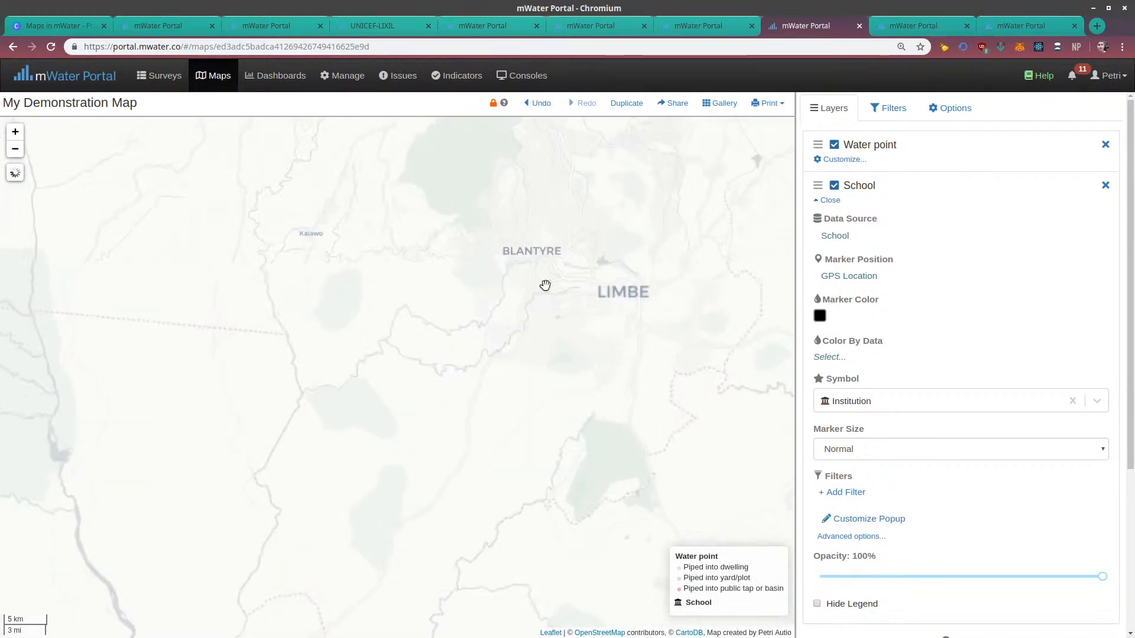
{"action": "left_click_drag", "start_coordinate": [542, 217], "coordinate": [508, 321]}
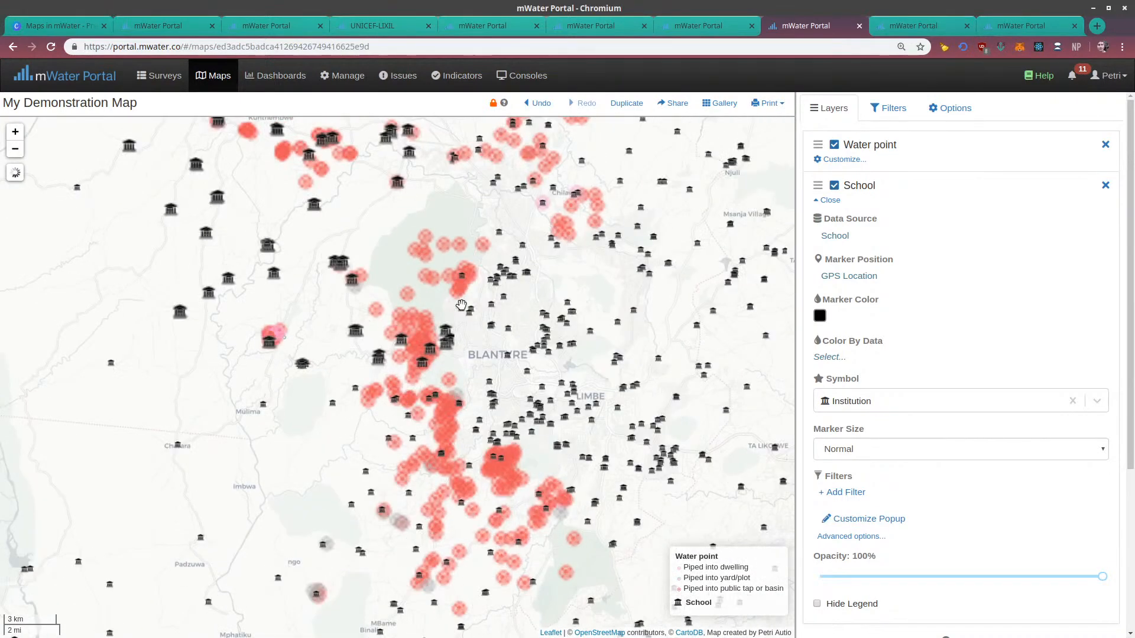
Color the School markers by the Type field
{"action": "left_click_drag", "start_coordinate": [643, 339], "coordinate": [626, 398]}
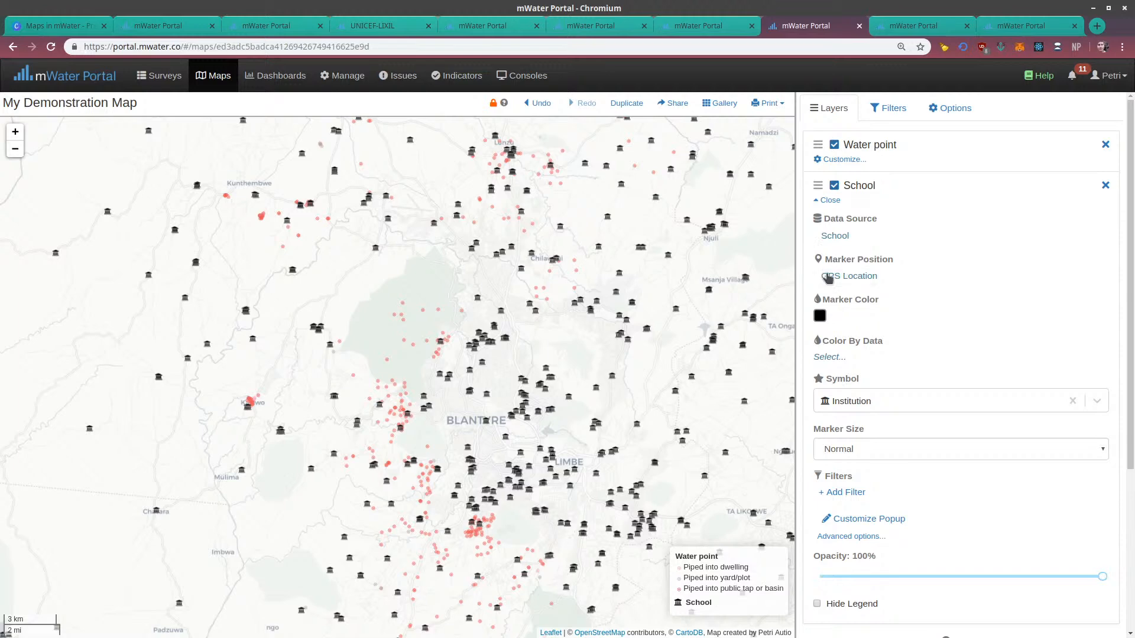
{"action": "left_click", "coordinate": [831, 358]}
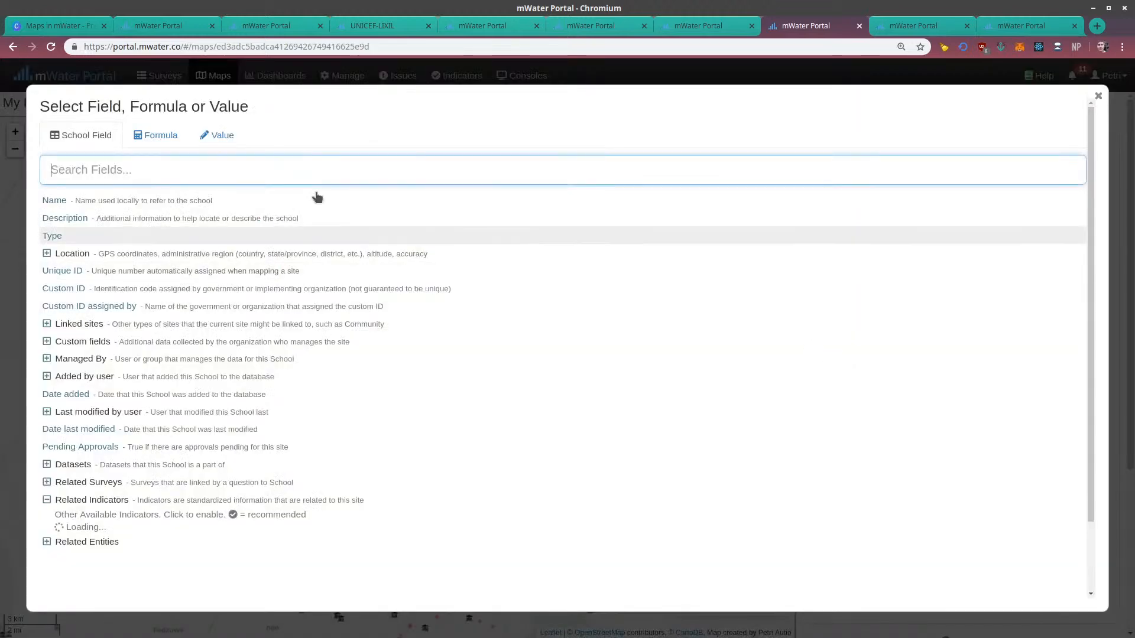
{"action": "left_click", "coordinate": [61, 238]}
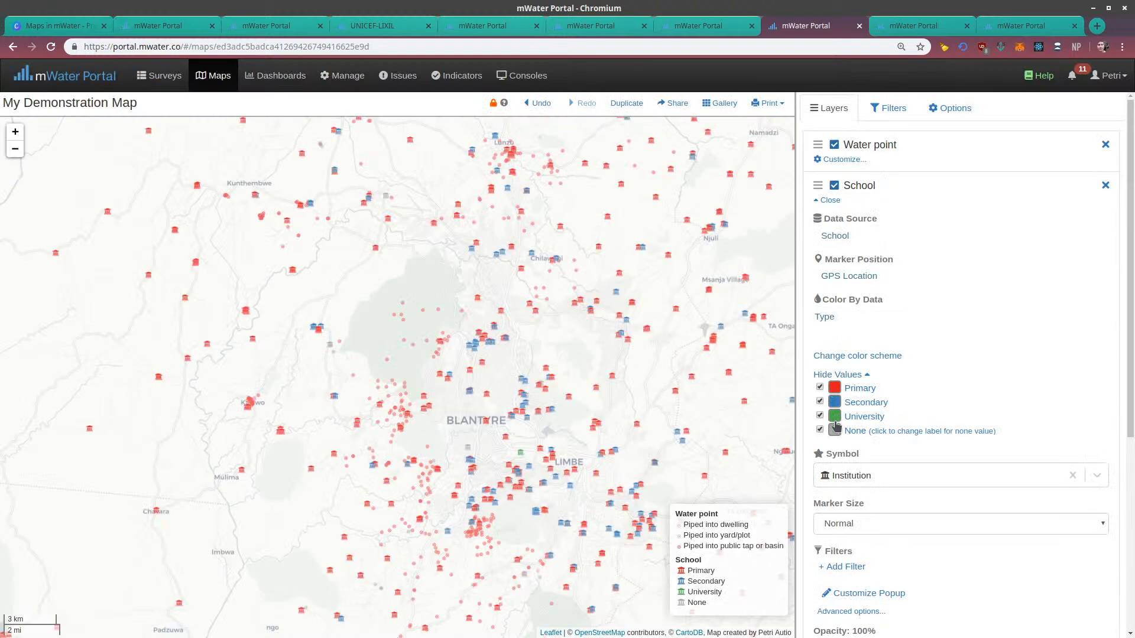
Try the teal-yellow-lavender and green-purple-orange color schemes on the School types, and restore the red-blue-green scheme
{"action": "left_click", "coordinate": [846, 356]}
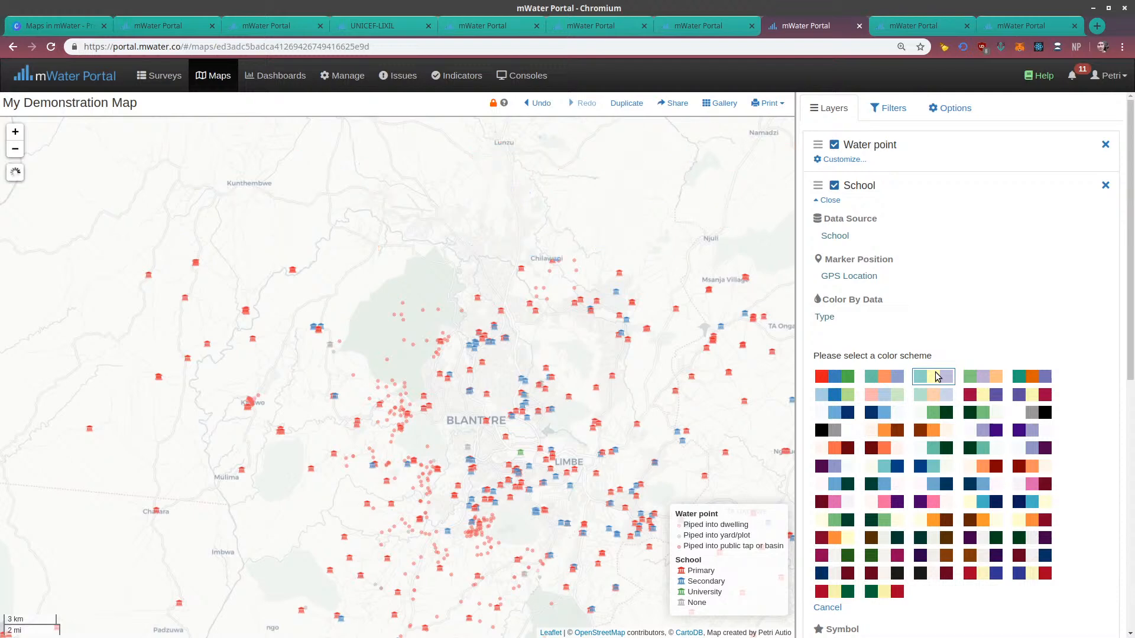
{"action": "left_click", "coordinate": [937, 377]}
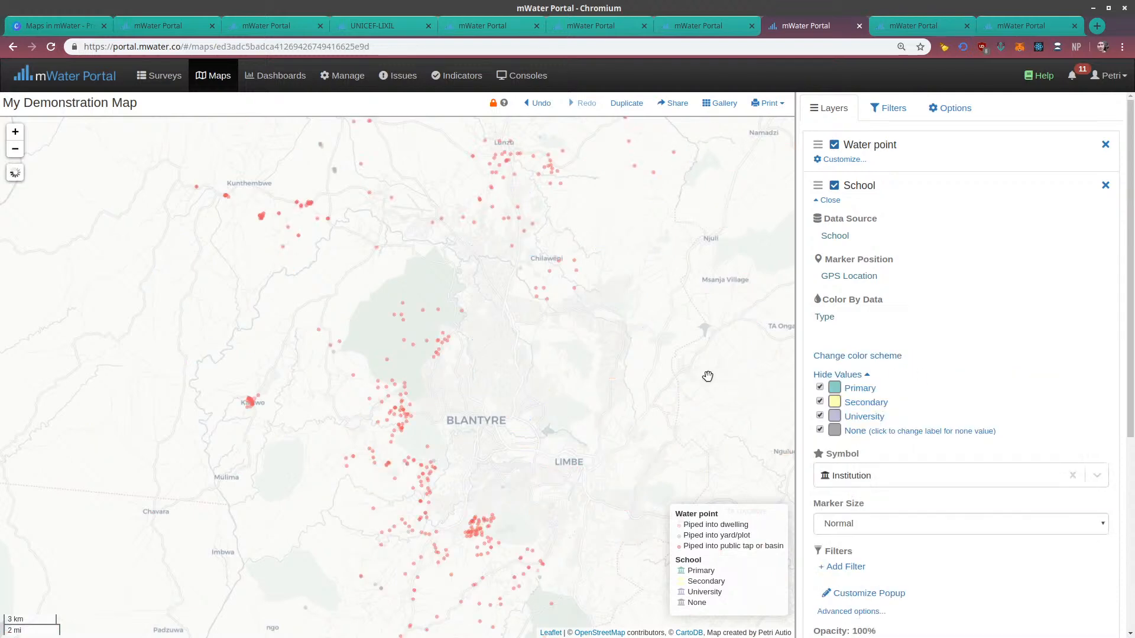
{"action": "left_click", "coordinate": [838, 358]}
{"action": "left_click", "coordinate": [986, 376]}
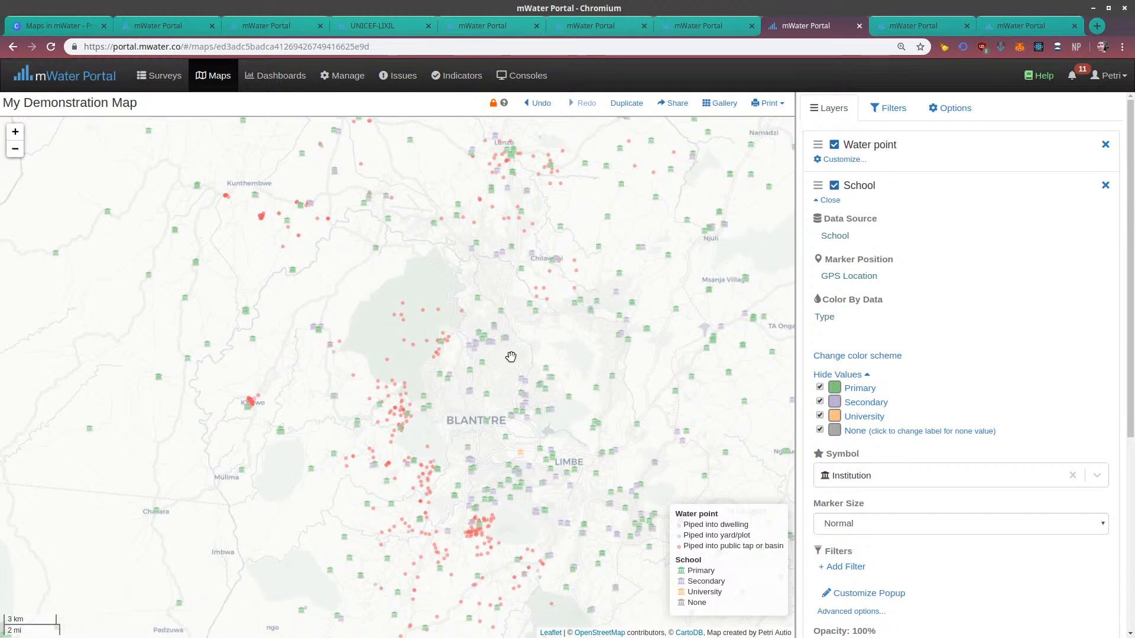
{"action": "scroll", "coordinate": [511, 357], "scroll_direction": "up", "scroll_amount": 1}
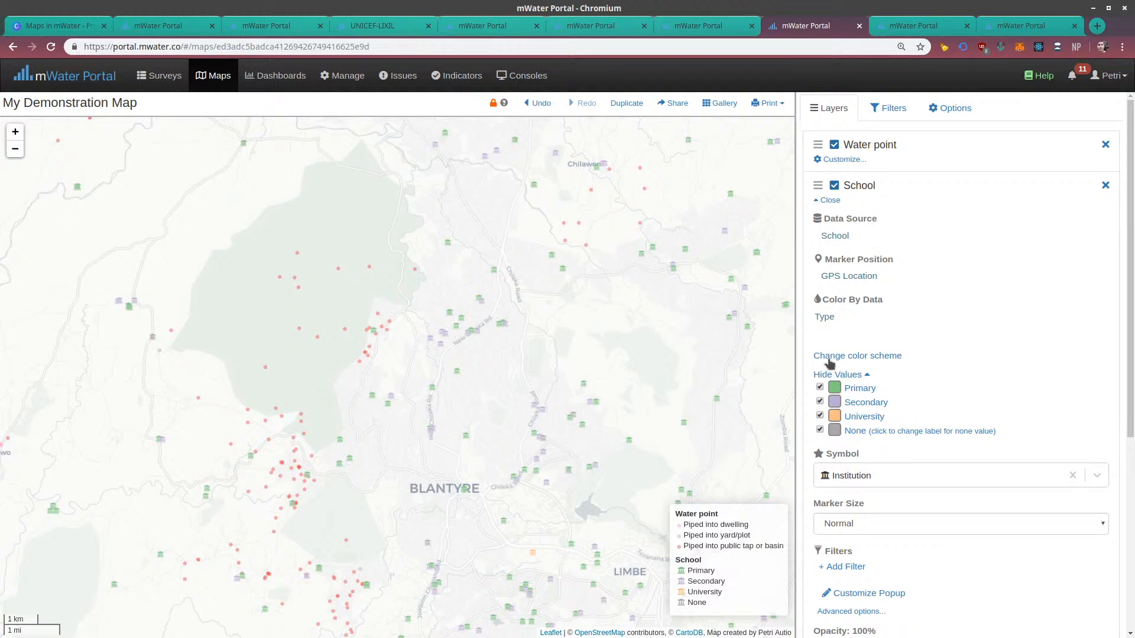
{"action": "scroll", "coordinate": [892, 502], "scroll_direction": "down", "scroll_amount": 5}
{"action": "scroll", "coordinate": [903, 498], "scroll_direction": "up", "scroll_amount": 5}
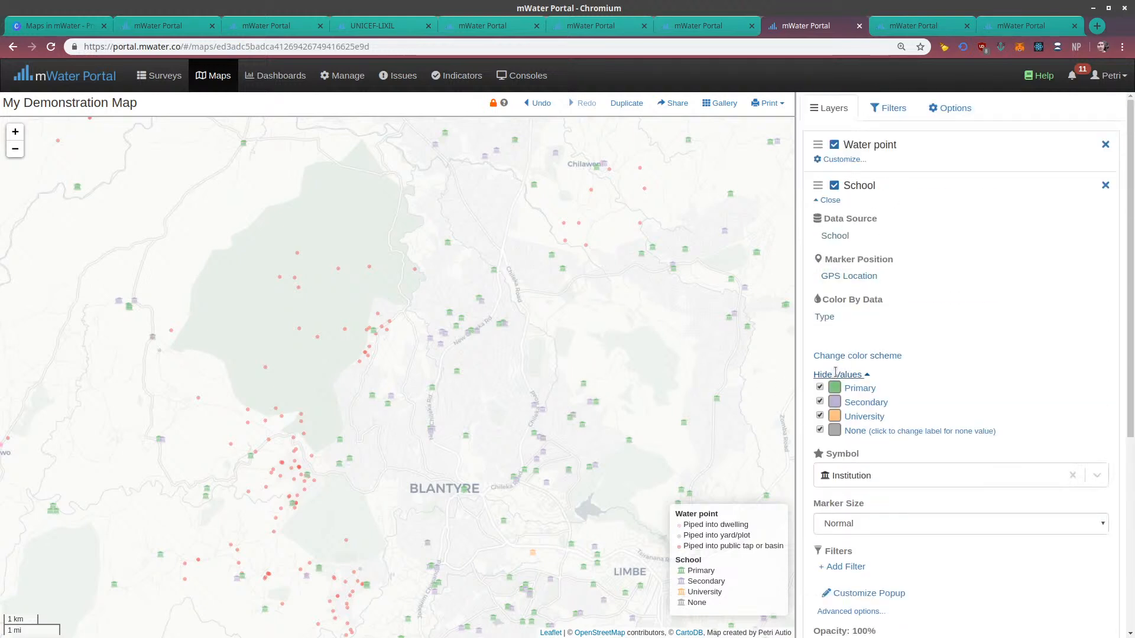
{"action": "left_click", "coordinate": [857, 355]}
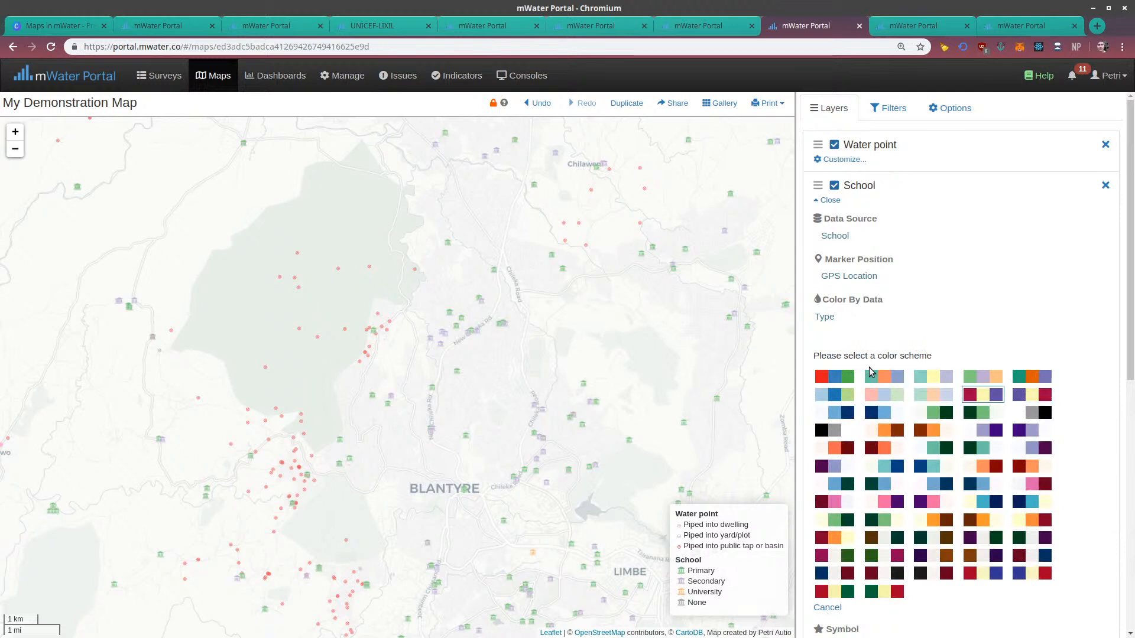
{"action": "left_click", "coordinate": [834, 377]}
{"action": "left_click_drag", "start_coordinate": [569, 343], "coordinate": [617, 351]}
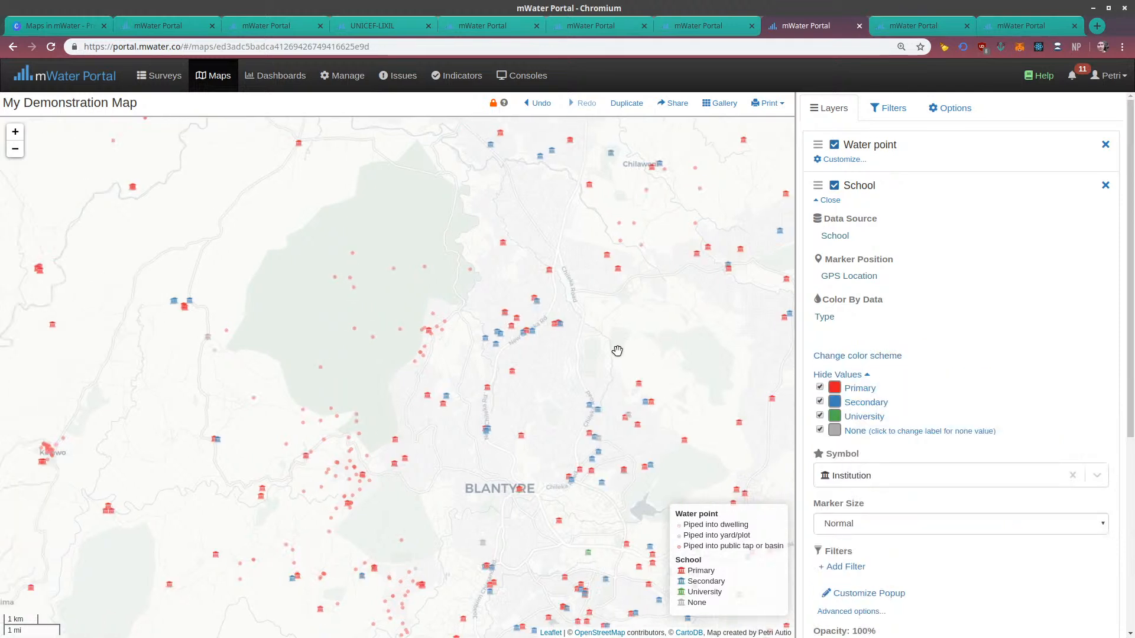
Set the School layer's marker size to Extra large, check the markers on the map and collapse the layer's settings
{"action": "left_click", "coordinate": [851, 523]}
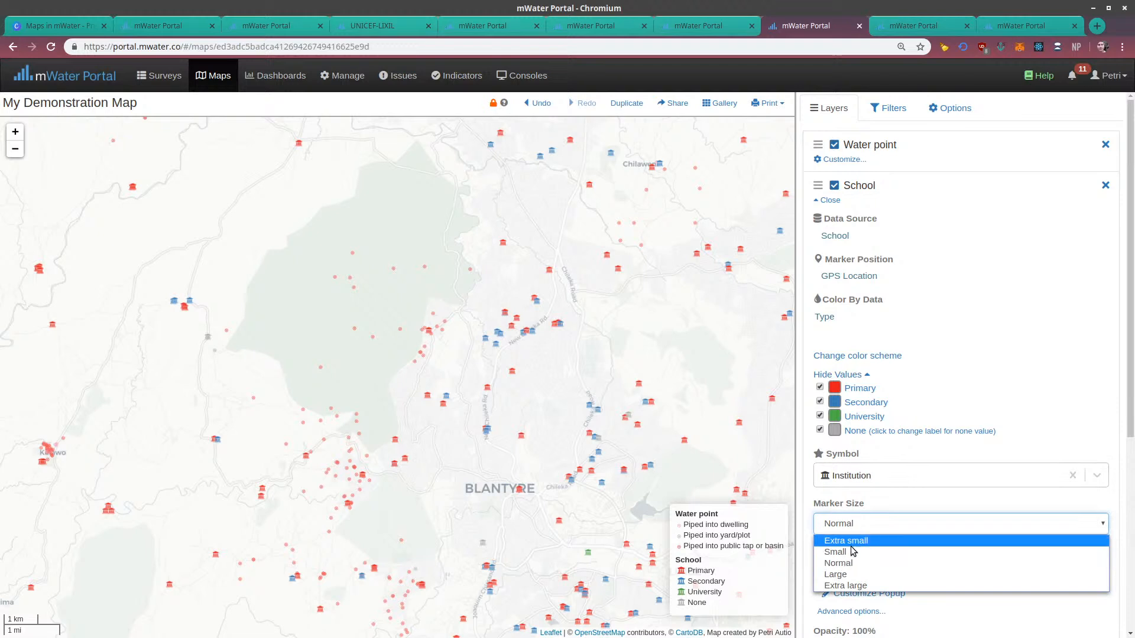
{"action": "left_click", "coordinate": [849, 585]}
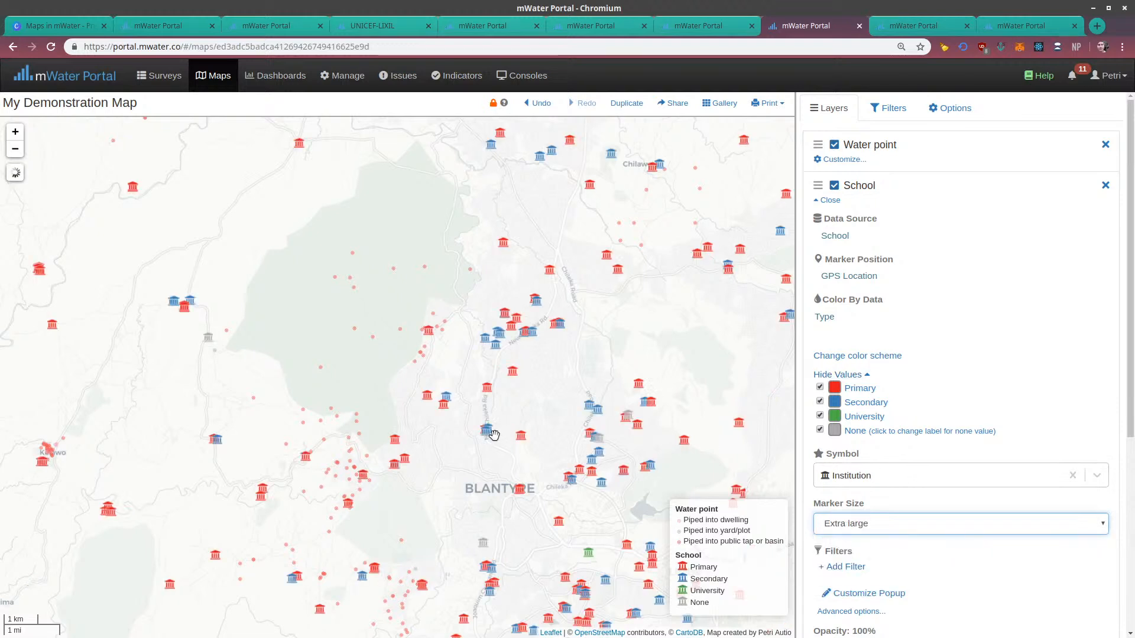
{"action": "left_click_drag", "start_coordinate": [473, 362], "coordinate": [444, 284]}
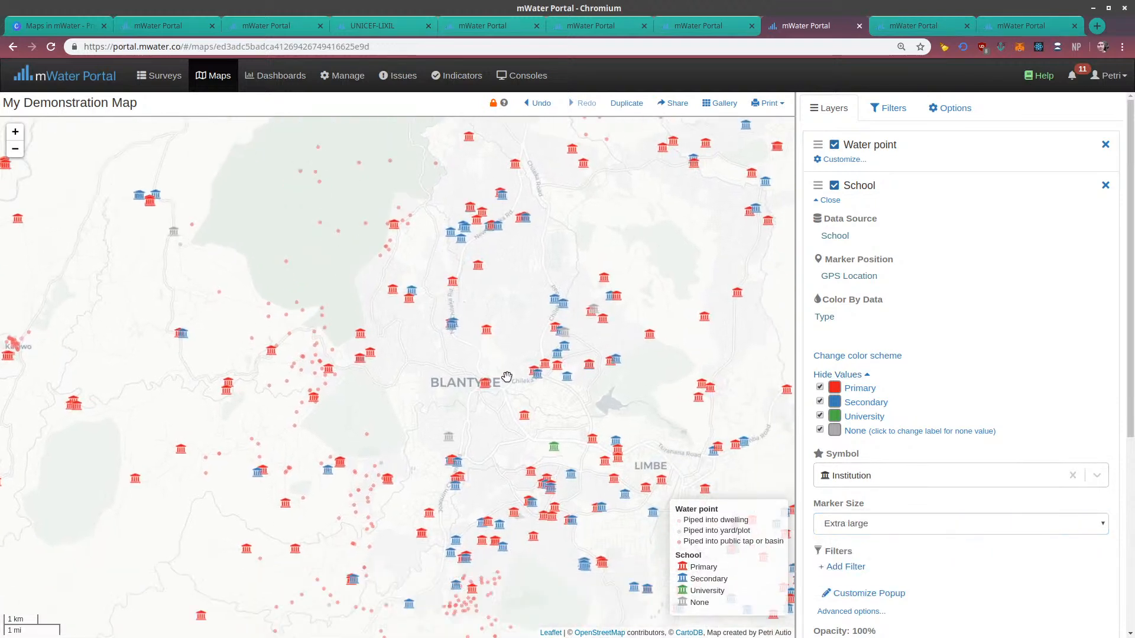
{"action": "left_click_drag", "start_coordinate": [506, 378], "coordinate": [443, 263]}
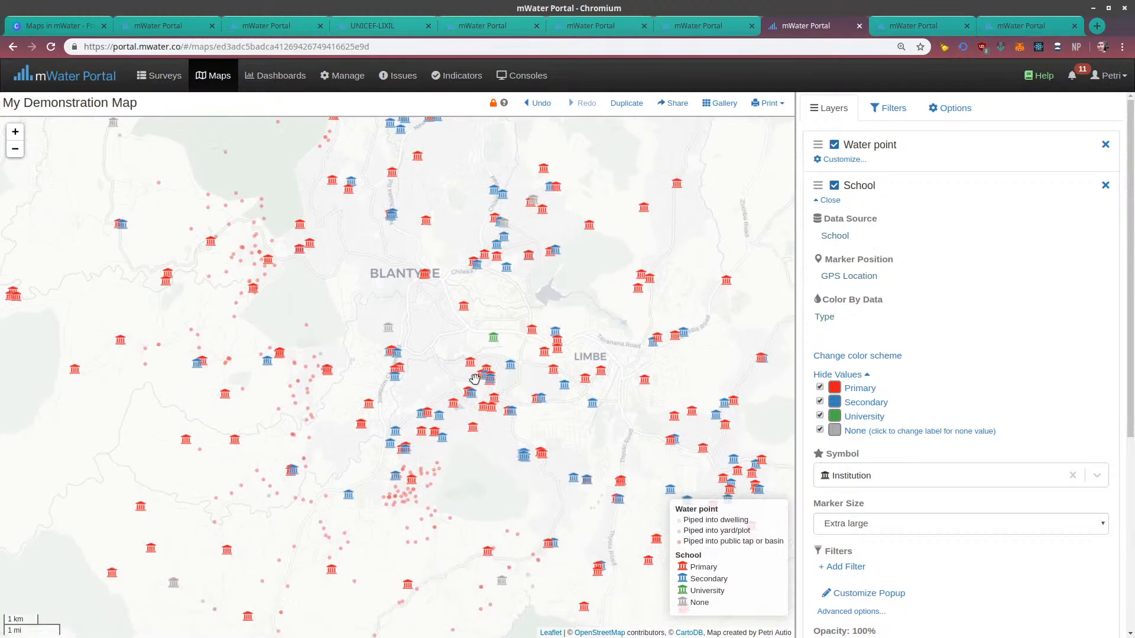
{"action": "scroll", "coordinate": [352, 271], "scroll_direction": "up", "scroll_amount": 3}
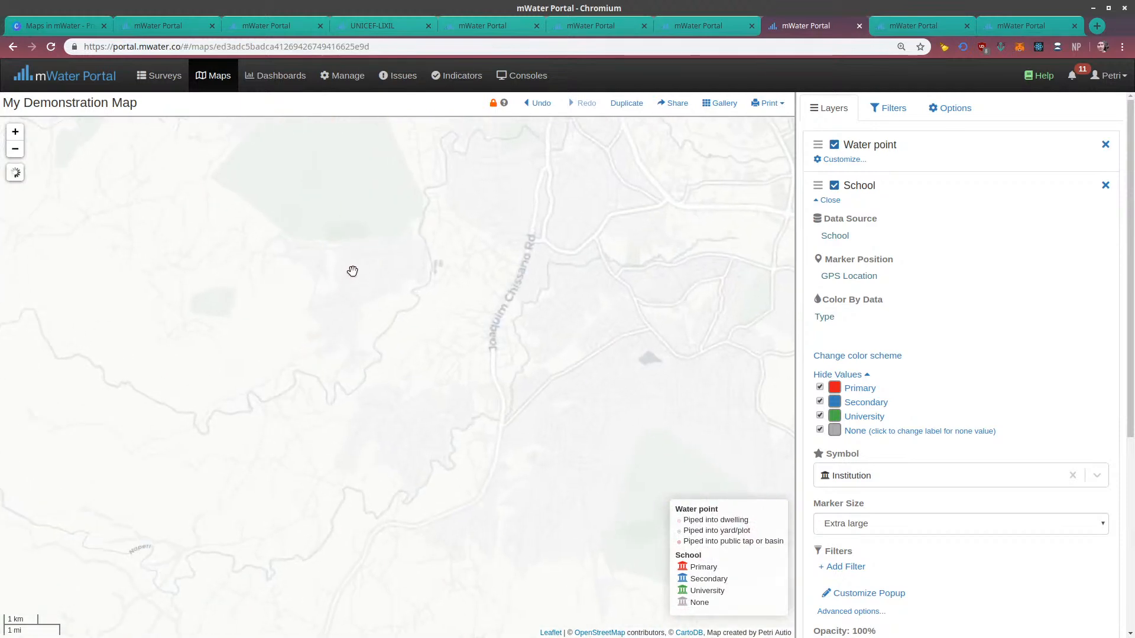
{"action": "left_click_drag", "start_coordinate": [355, 260], "coordinate": [383, 327]}
{"action": "scroll", "coordinate": [335, 304], "scroll_direction": "up", "scroll_amount": 1}
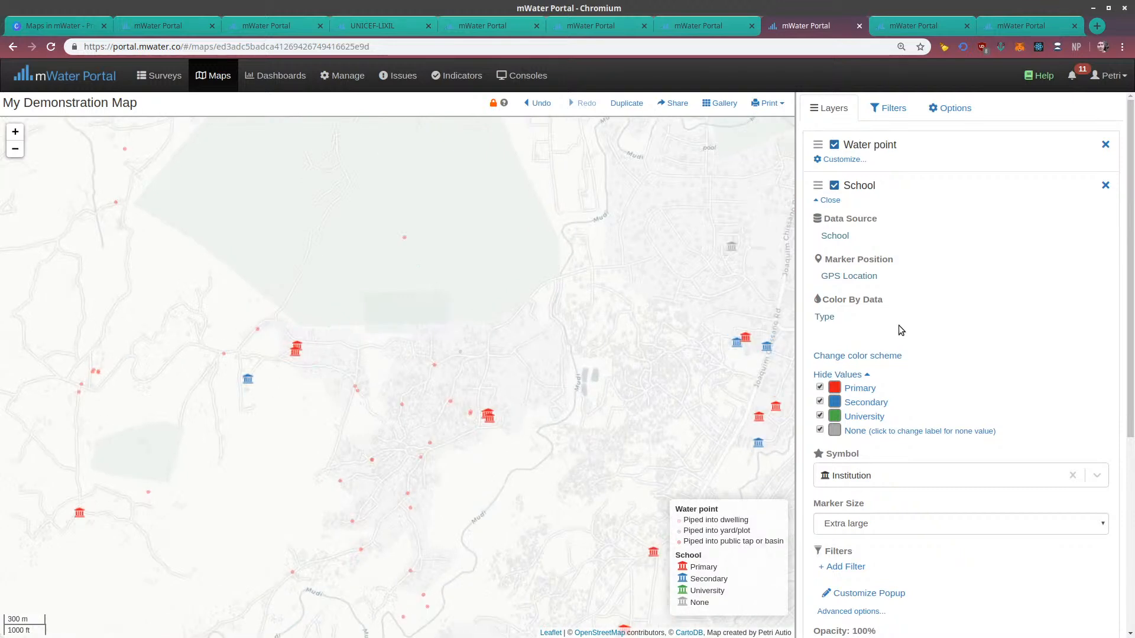
{"action": "left_click", "coordinate": [829, 201]}
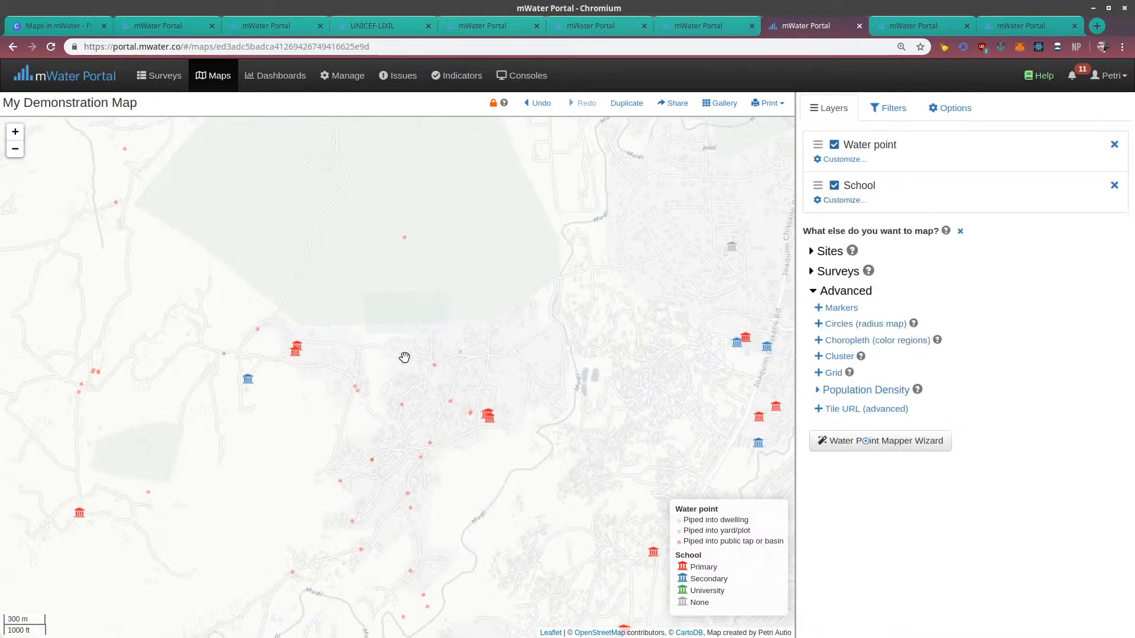
Inspect a secondary school near water points south of Blantyre, and move the School layer above the Water point layer
{"action": "scroll", "coordinate": [565, 342], "scroll_direction": "down", "scroll_amount": 2}
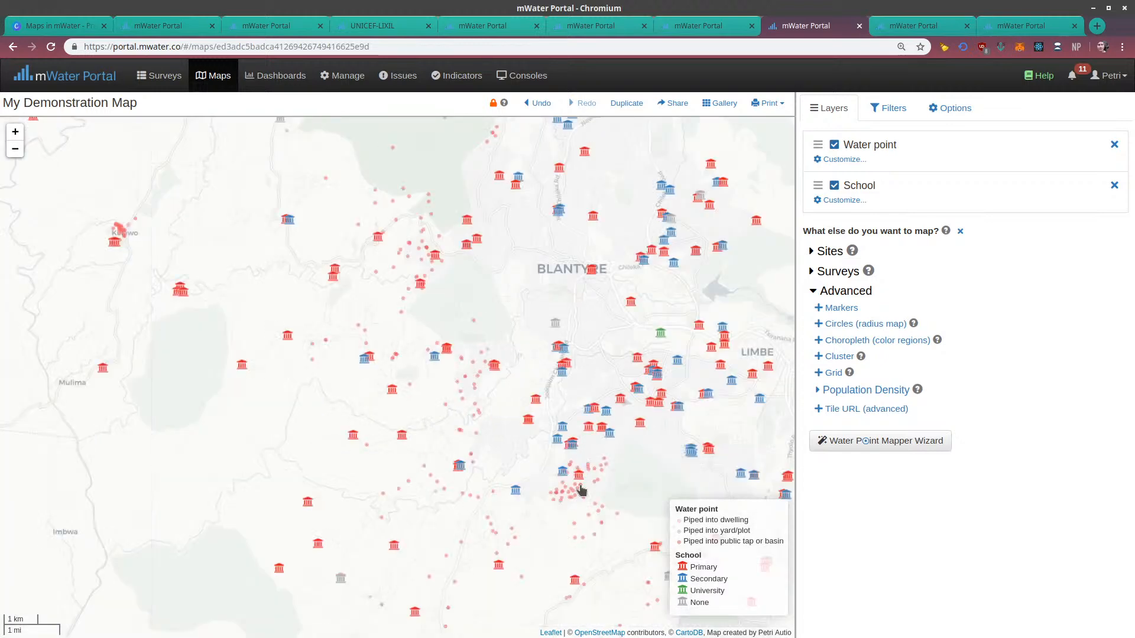
{"action": "scroll", "coordinate": [581, 490], "scroll_direction": "up", "scroll_amount": 2}
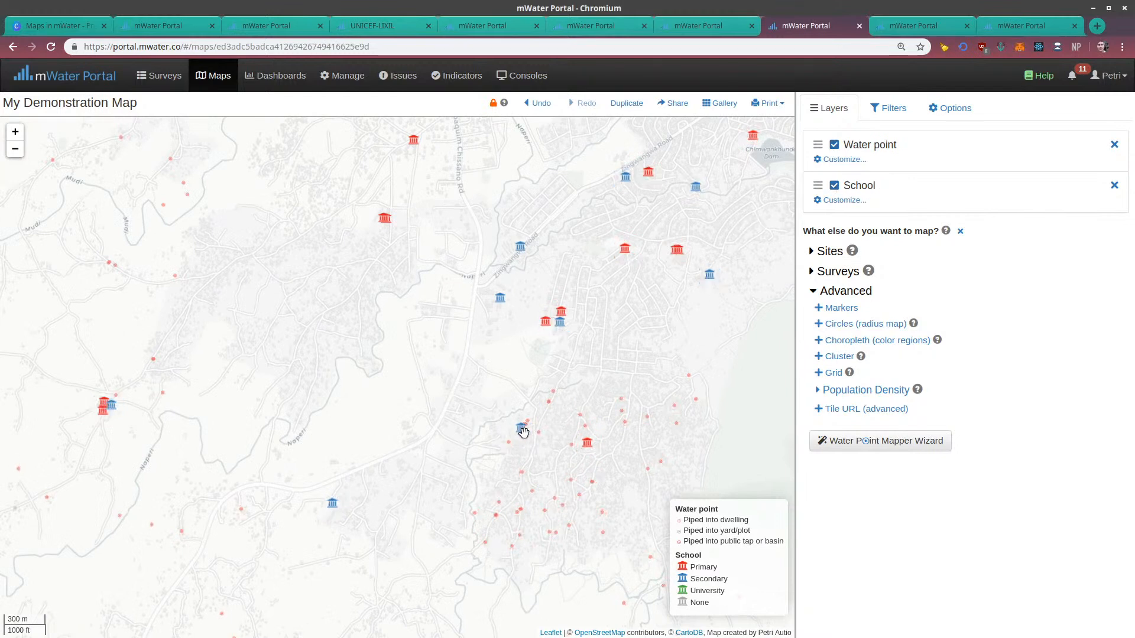
{"action": "scroll", "coordinate": [526, 431], "scroll_direction": "up", "scroll_amount": 2}
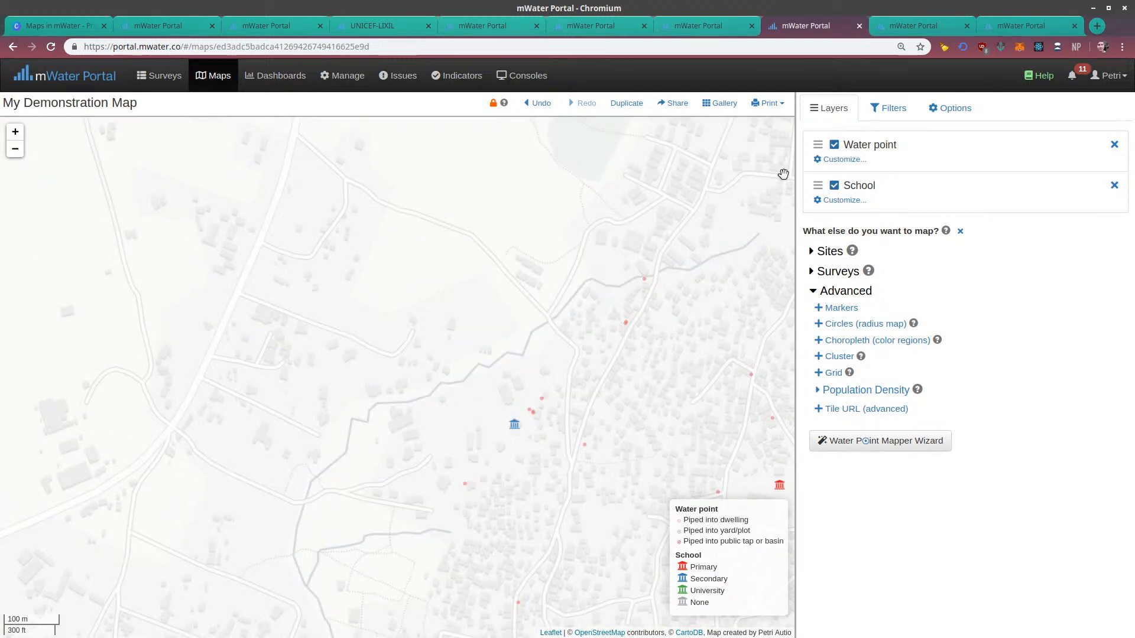
{"action": "left_click_drag", "start_coordinate": [817, 185], "coordinate": [815, 144]}
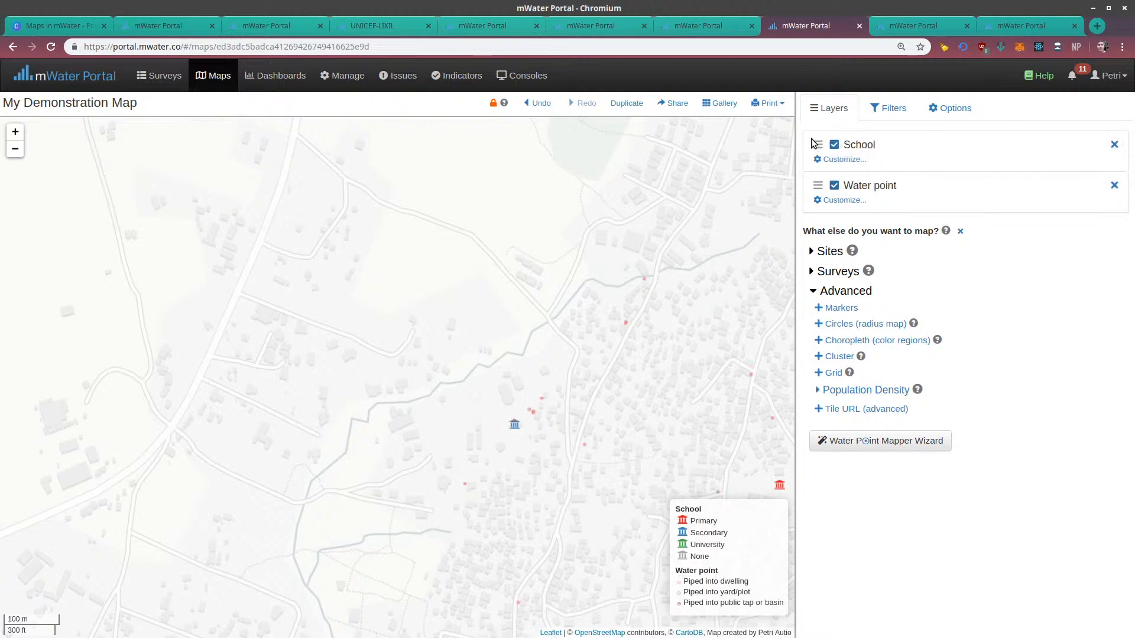
Review the Water point layer's symbol, marker size and filter settings, and collapse them
{"action": "left_click", "coordinate": [834, 201]}
{"action": "scroll", "coordinate": [943, 561], "scroll_direction": "down", "scroll_amount": 4}
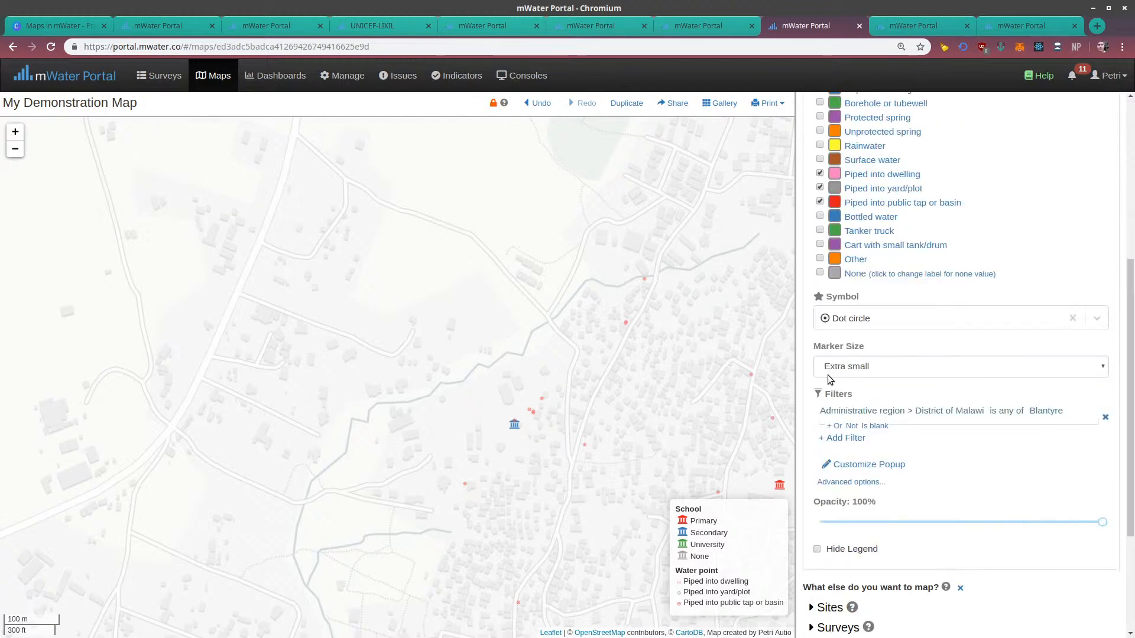
{"action": "scroll", "coordinate": [834, 283], "scroll_direction": "up", "scroll_amount": 5}
{"action": "left_click", "coordinate": [836, 186]}
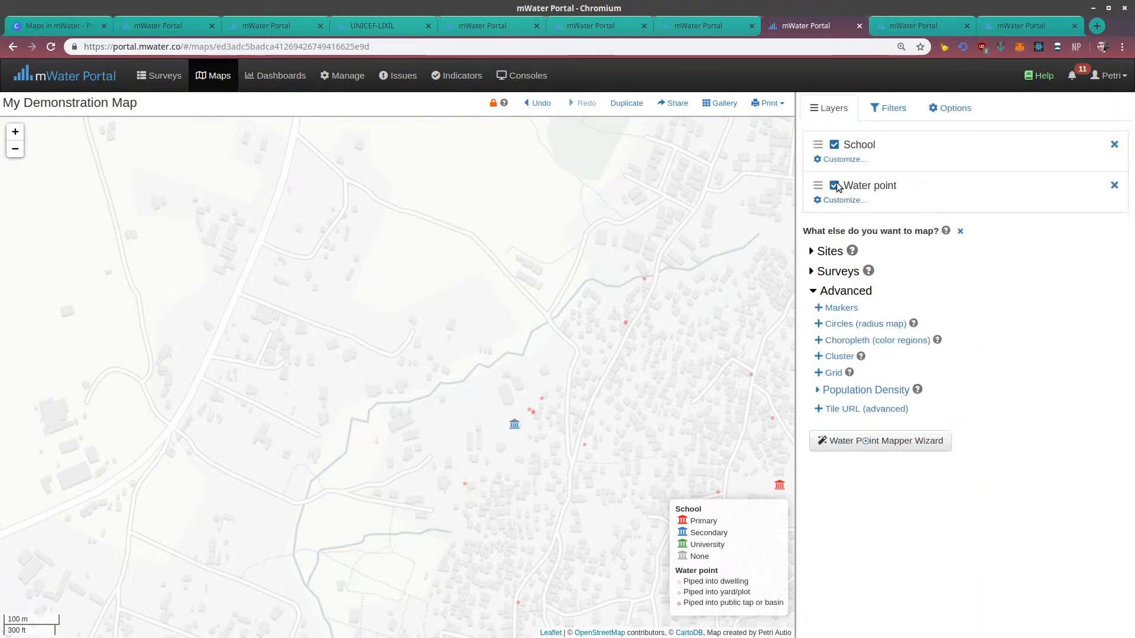
Expand the Surveys data sources and hide the School and Water point layers on the map
{"action": "scroll", "coordinate": [585, 261], "scroll_direction": "down", "scroll_amount": 5}
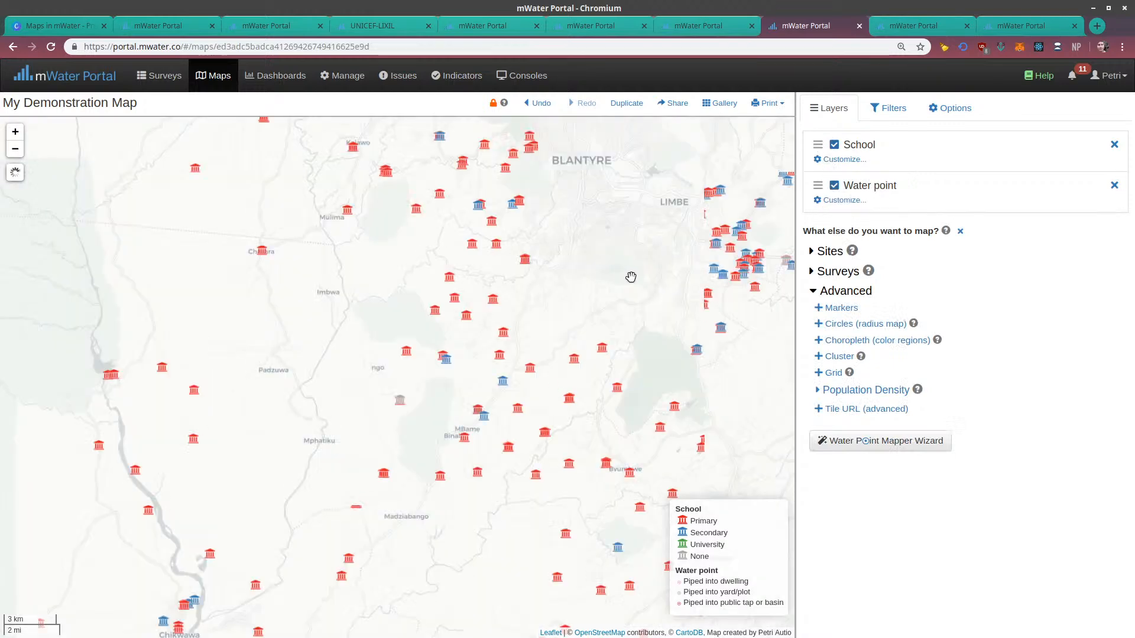
{"action": "left_click_drag", "start_coordinate": [631, 273], "coordinate": [425, 424]}
{"action": "left_click_drag", "start_coordinate": [466, 295], "coordinate": [498, 378]}
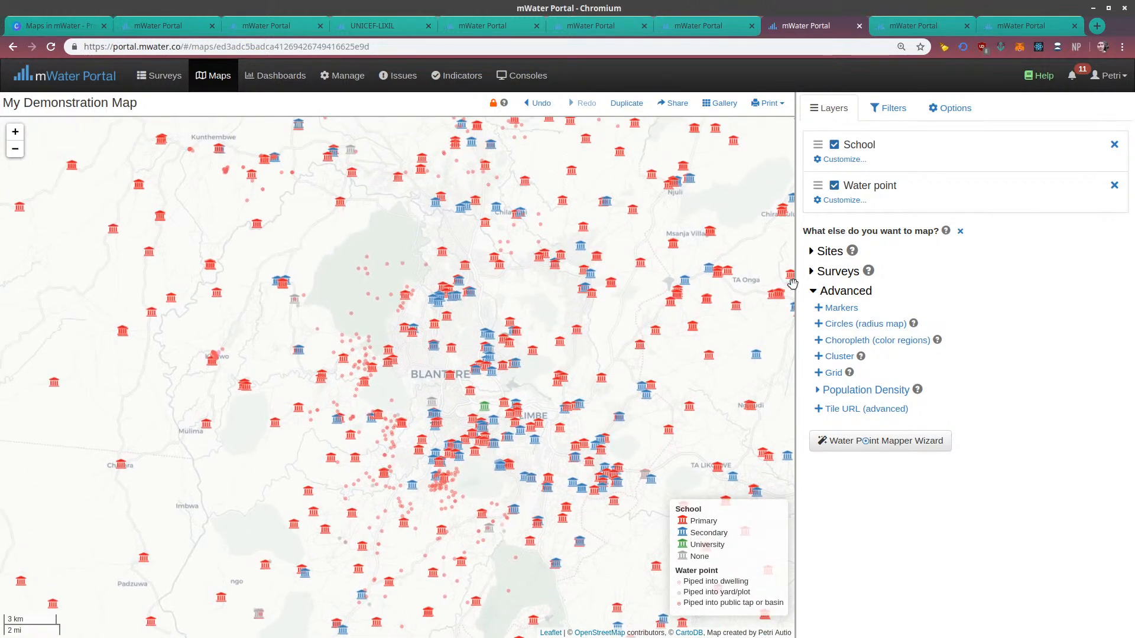
{"action": "scroll", "coordinate": [570, 242], "scroll_direction": "down", "scroll_amount": 1}
{"action": "left_click_drag", "start_coordinate": [565, 239], "coordinate": [575, 522]}
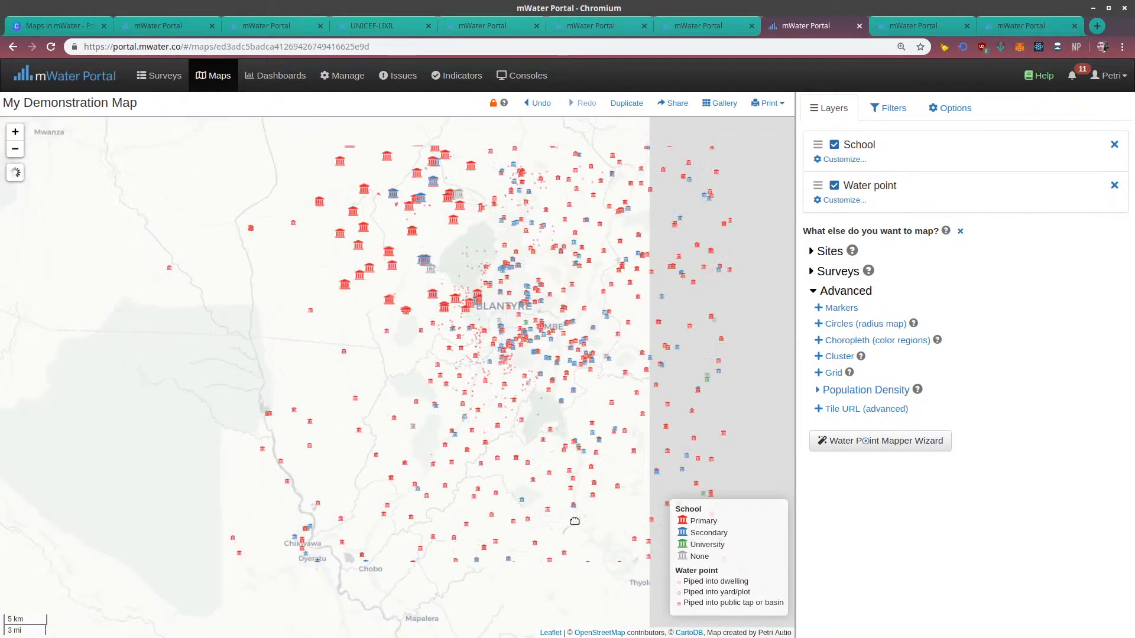
{"action": "left_click", "coordinate": [813, 272]}
{"action": "left_click_drag", "start_coordinate": [598, 184], "coordinate": [596, 374]}
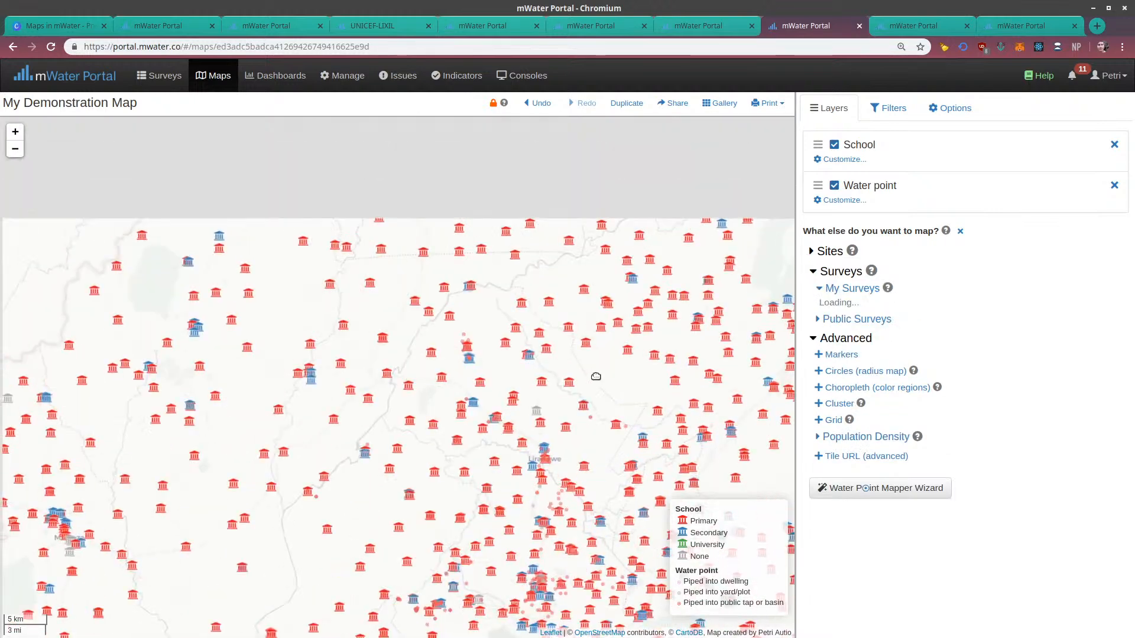
{"action": "scroll", "coordinate": [545, 254], "scroll_direction": "down", "scroll_amount": 1}
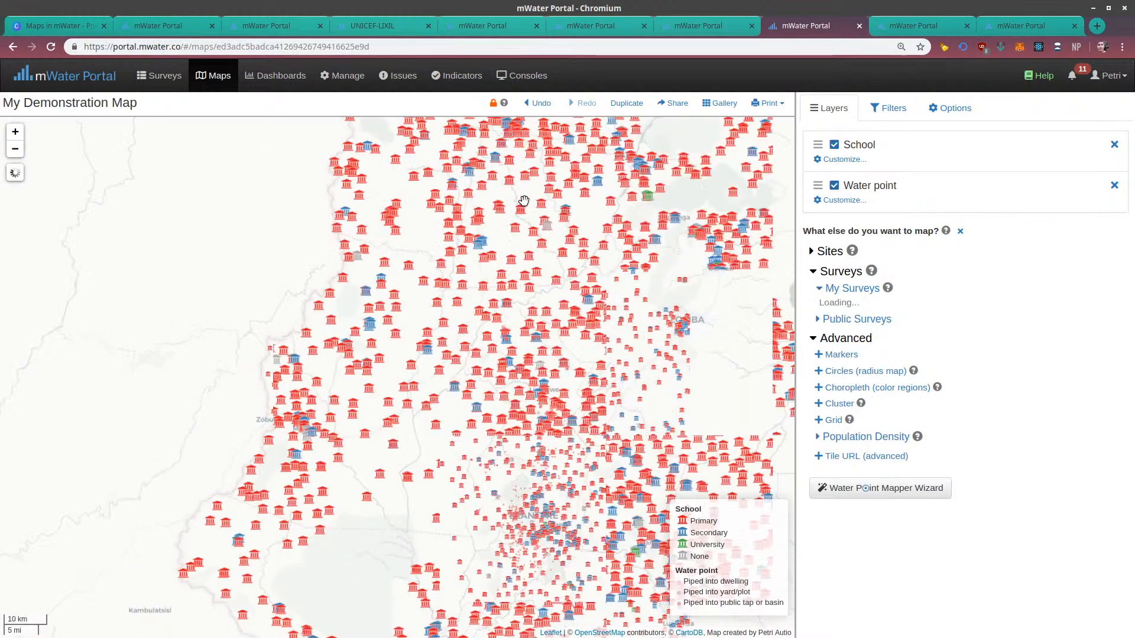
{"action": "left_click", "coordinate": [836, 146]}
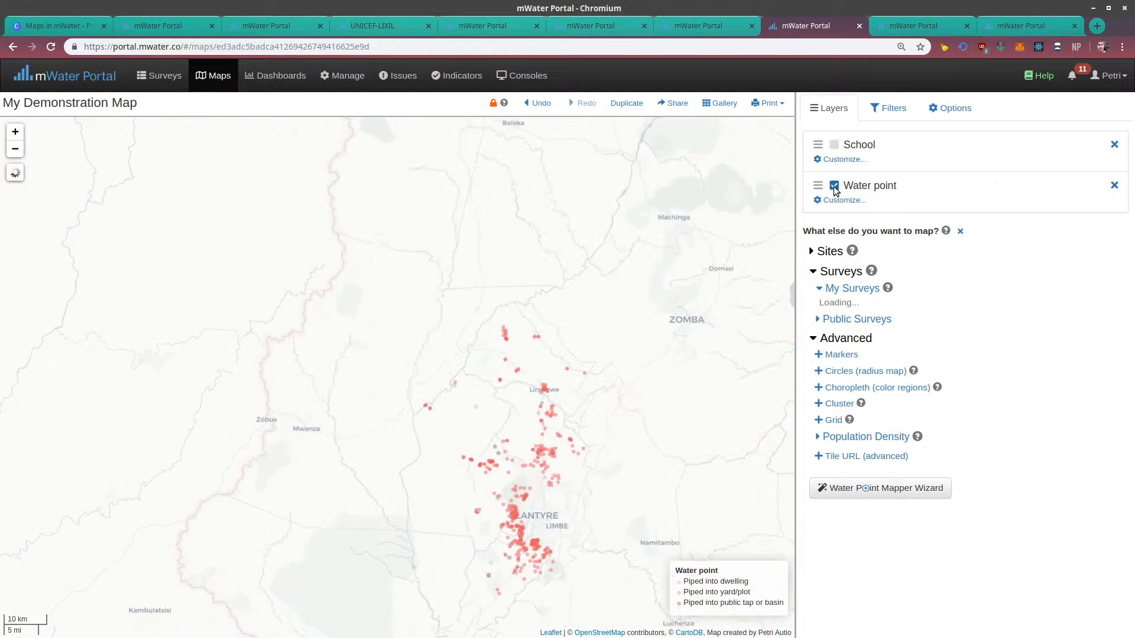
{"action": "left_click", "coordinate": [835, 186]}
Search my surveys for "my water" and expand the mapping options of My Water Point Survey
{"action": "left_click_drag", "start_coordinate": [578, 263], "coordinate": [531, 476]}
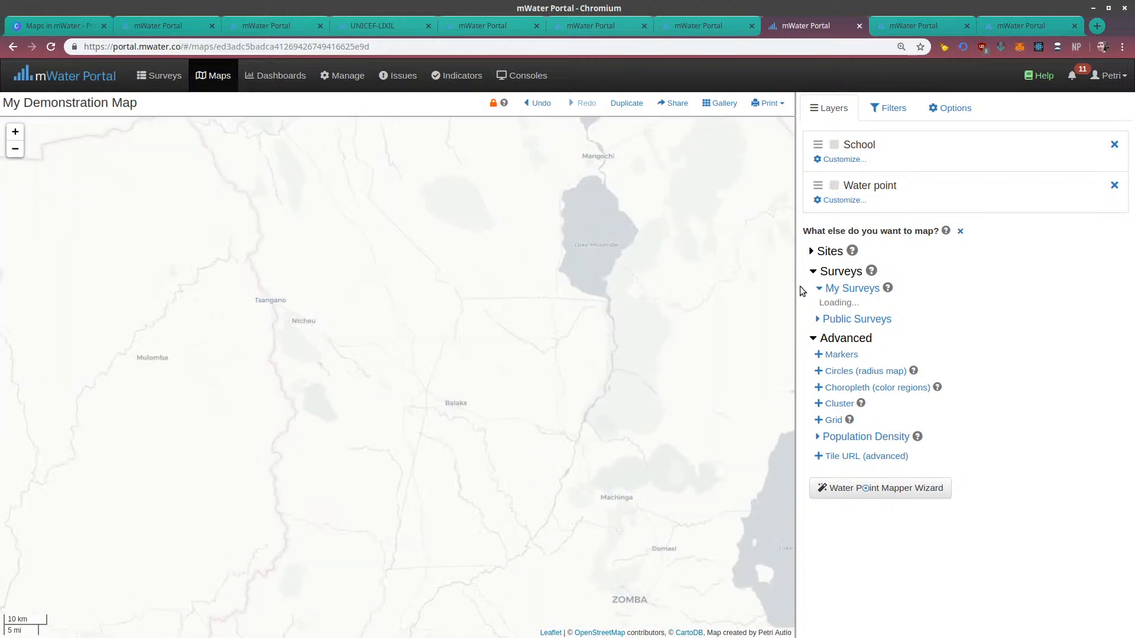
{"action": "left_click_drag", "start_coordinate": [597, 221], "coordinate": [604, 469]}
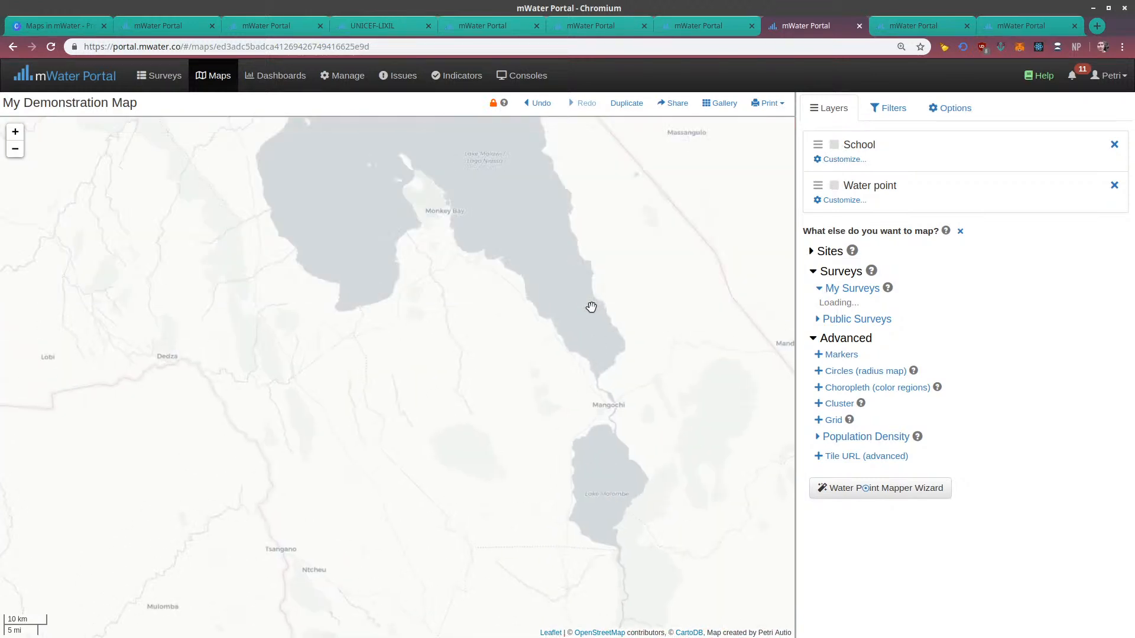
{"action": "scroll", "coordinate": [591, 284], "scroll_direction": "down", "scroll_amount": 1}
{"action": "left_click_drag", "start_coordinate": [524, 257], "coordinate": [604, 572]}
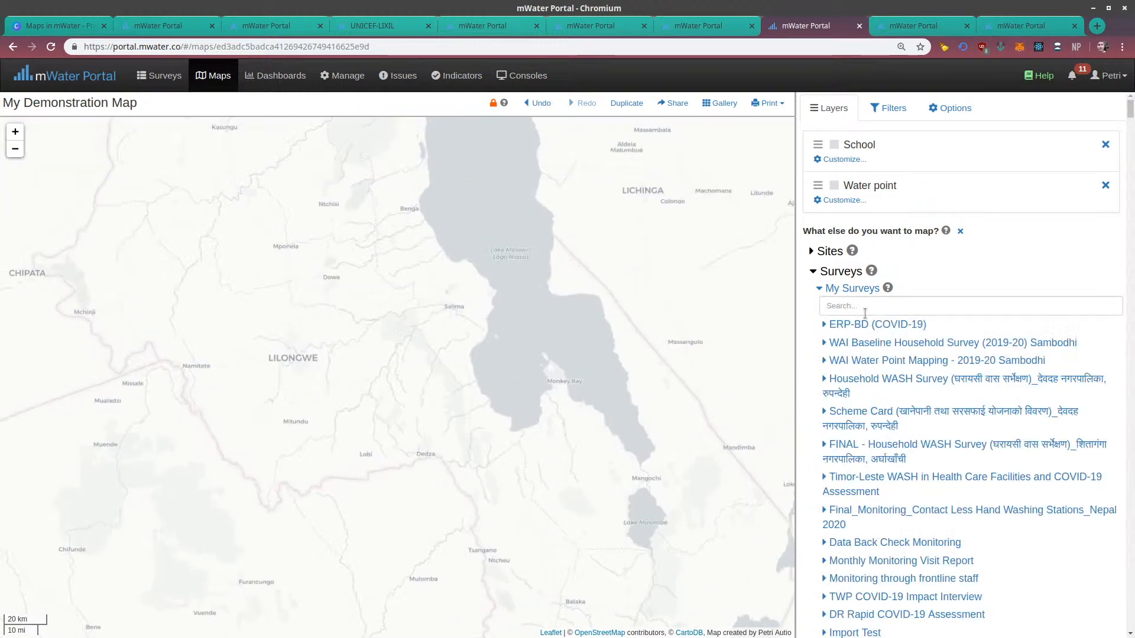
{"action": "left_click", "coordinate": [864, 307]}
{"action": "type", "text": "my wat"}
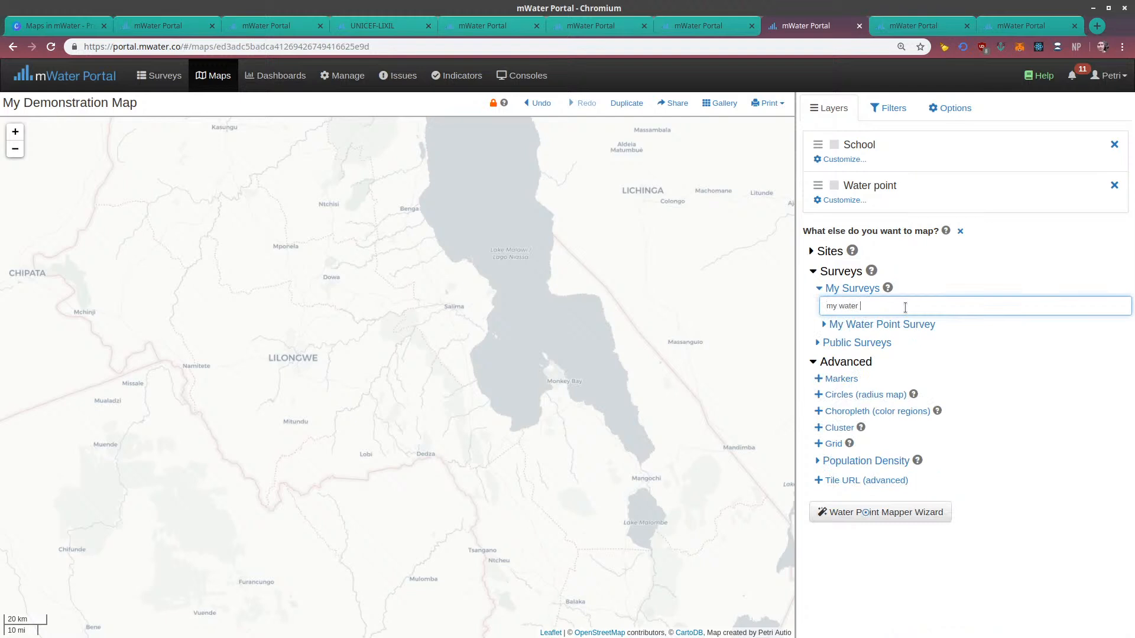
{"action": "type", "text": "er"}
{"action": "left_click", "coordinate": [822, 326]}
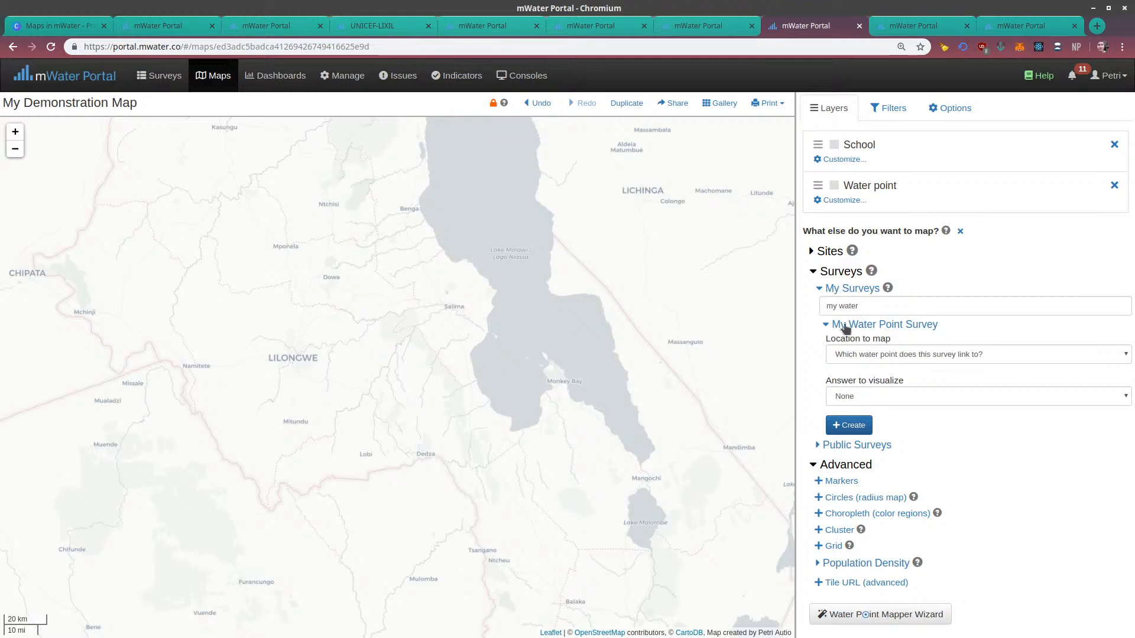
Create a survey layer located by "Which water point does this survey link to?" with Functional status as the answer to visualize
{"action": "left_click", "coordinate": [842, 357]}
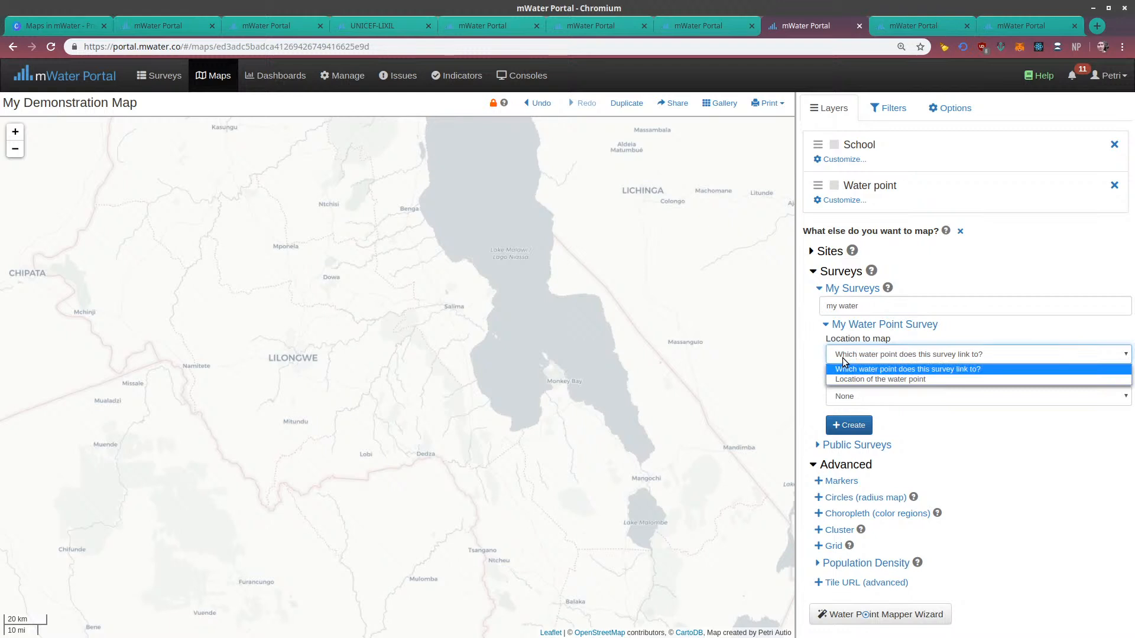
{"action": "left_click", "coordinate": [863, 369]}
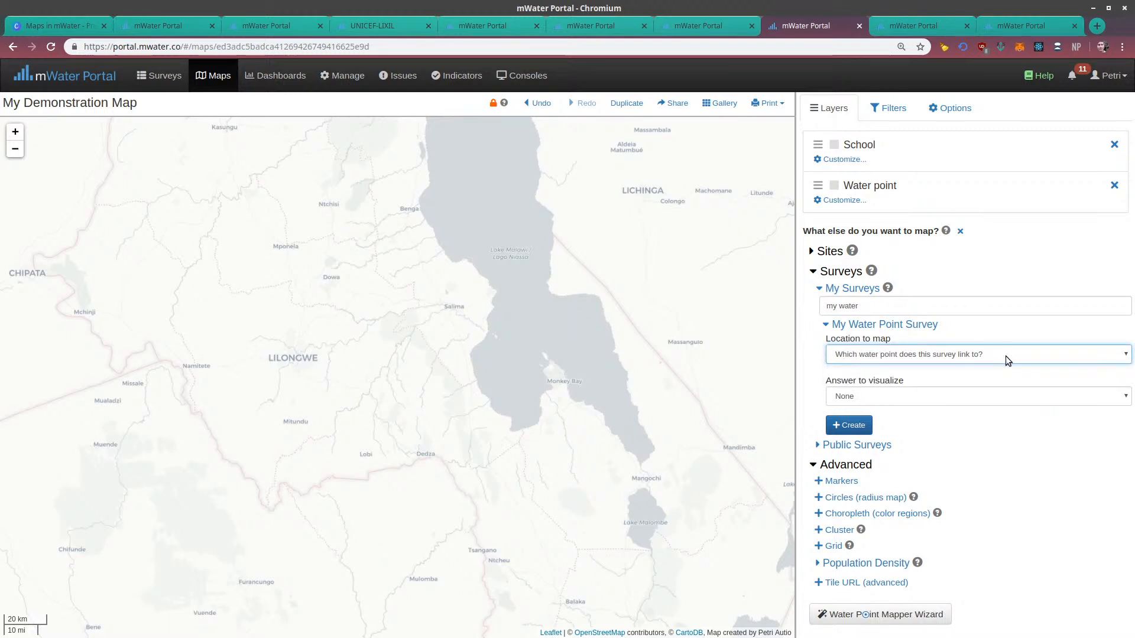
{"action": "left_click", "coordinate": [916, 398]}
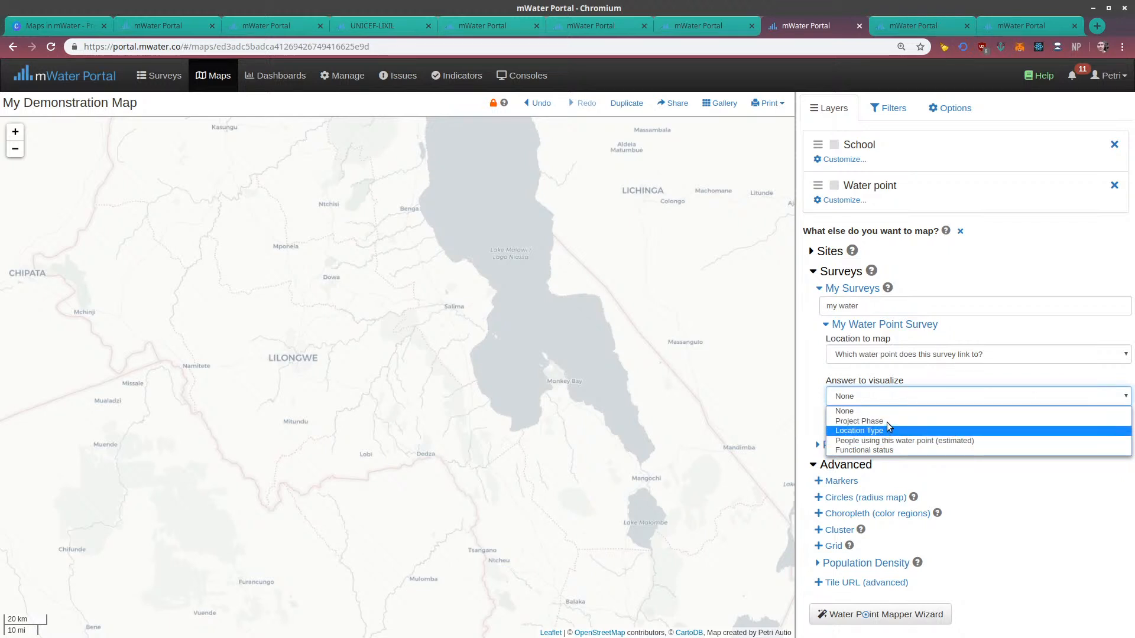
{"action": "left_click", "coordinate": [863, 450]}
{"action": "left_click", "coordinate": [840, 432]}
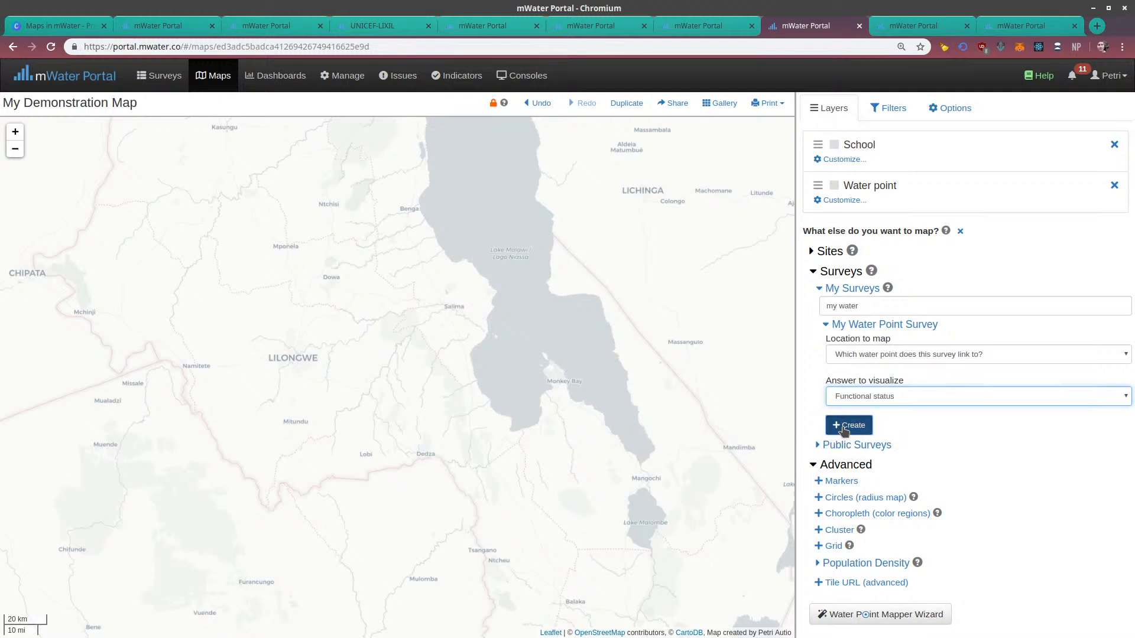
Locate the survey markers around Chintheche, open the My Water Point Survey layer's settings and look at the color choices for Functional
{"action": "left_click_drag", "start_coordinate": [509, 278], "coordinate": [557, 459]}
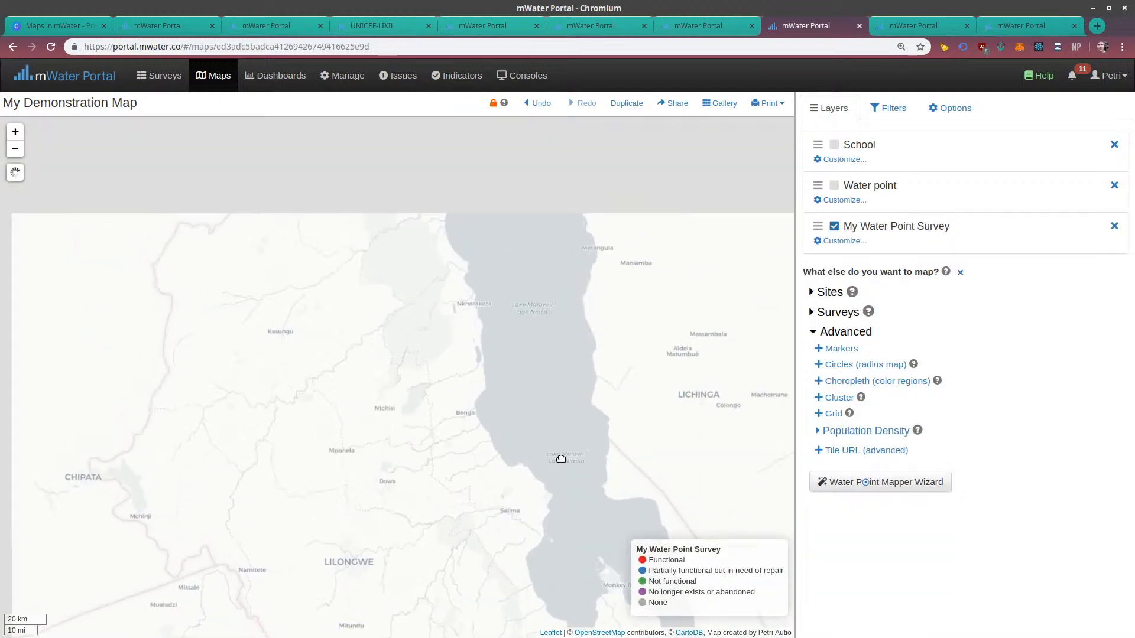
{"action": "left_click_drag", "start_coordinate": [514, 250], "coordinate": [545, 452]}
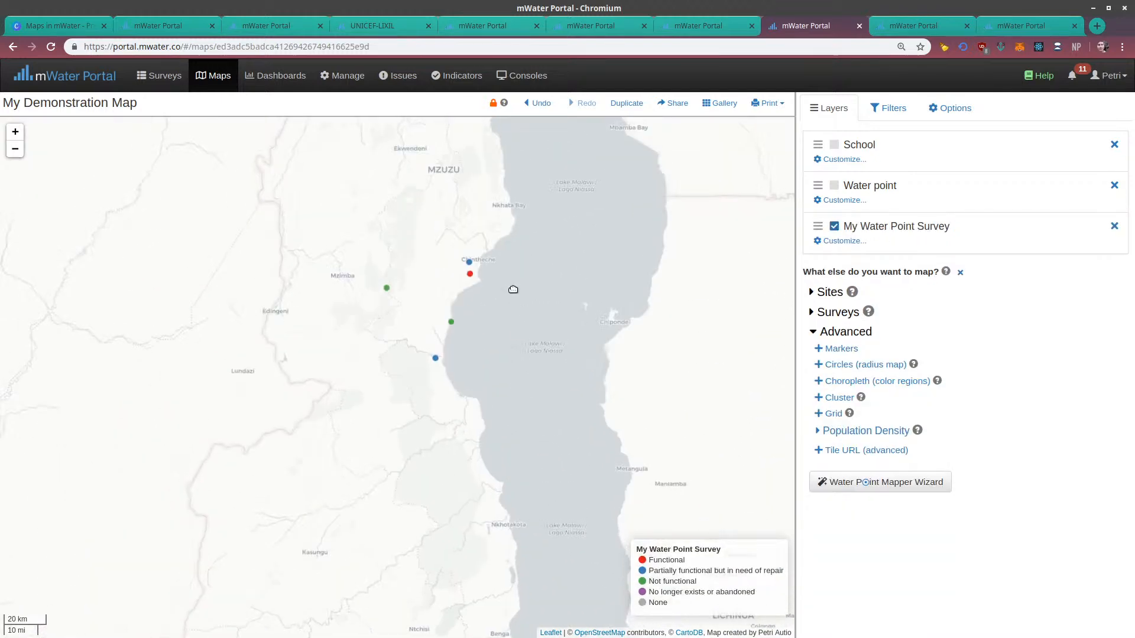
{"action": "scroll", "coordinate": [478, 328], "scroll_direction": "up", "scroll_amount": 1}
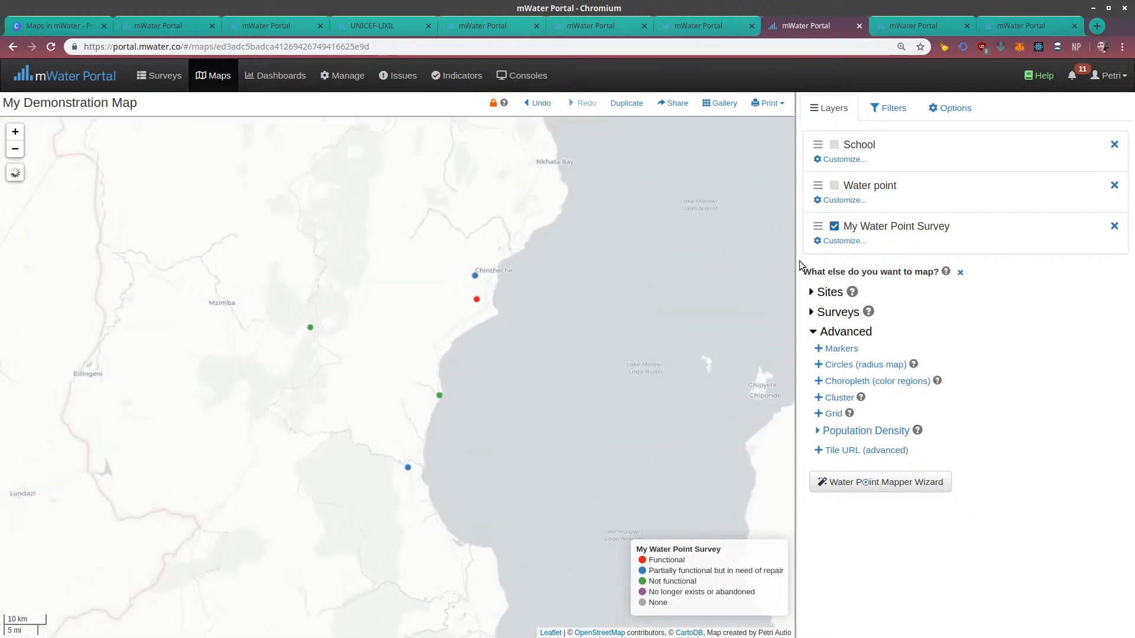
{"action": "left_click", "coordinate": [826, 241]}
{"action": "scroll", "coordinate": [858, 355], "scroll_direction": "down", "scroll_amount": 2}
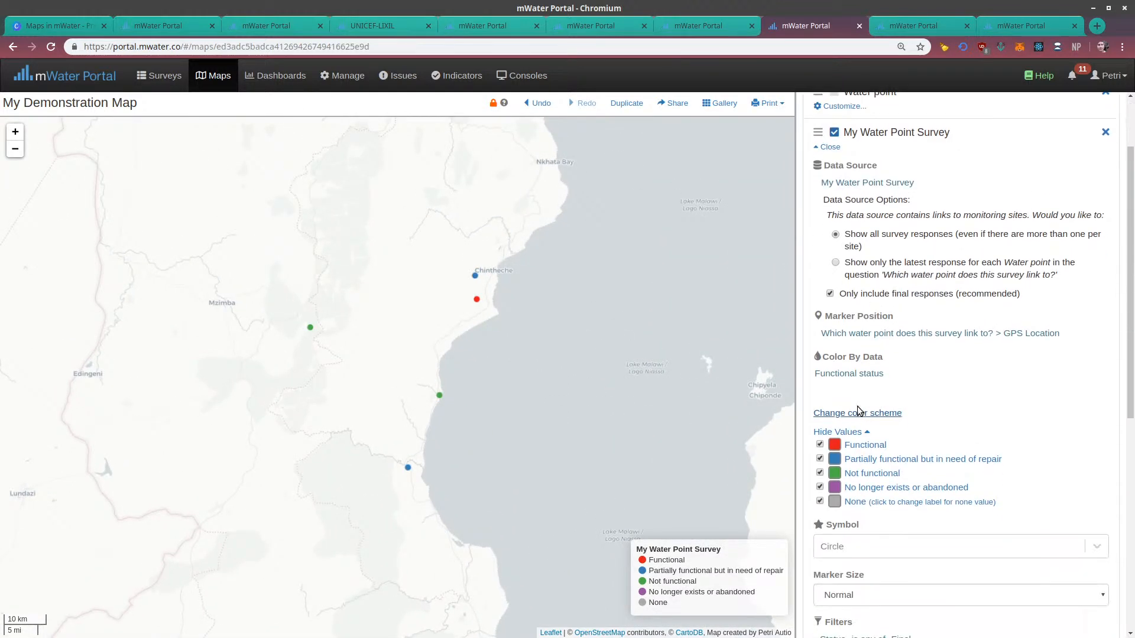
{"action": "left_click", "coordinate": [835, 447]}
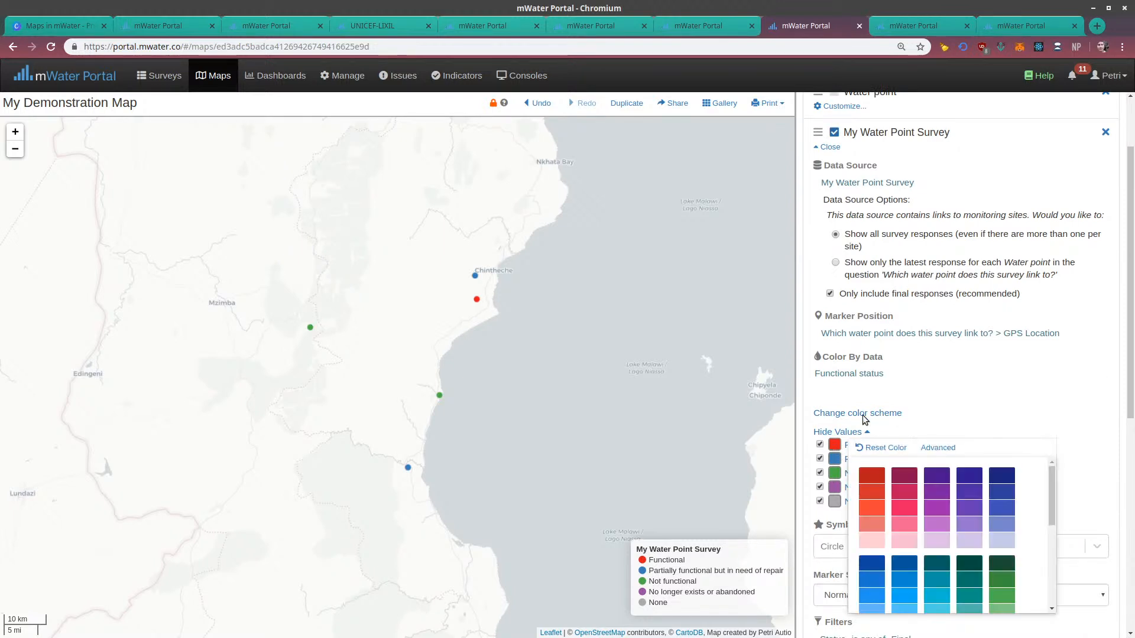
{"action": "left_click", "coordinate": [933, 388]}
Review the survey layer's data source options and show only the latest response for each water point
{"action": "scroll", "coordinate": [951, 264], "scroll_direction": "up", "scroll_amount": 2}
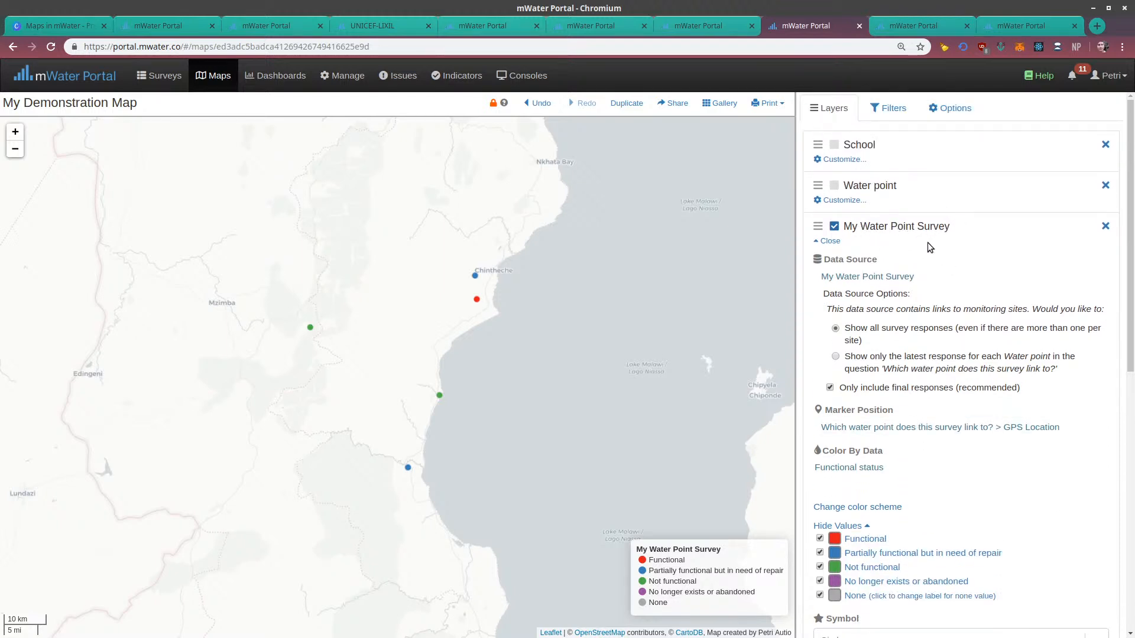
{"action": "scroll", "coordinate": [887, 245], "scroll_direction": "down", "scroll_amount": 1}
{"action": "scroll", "coordinate": [840, 216], "scroll_direction": "down", "scroll_amount": 1}
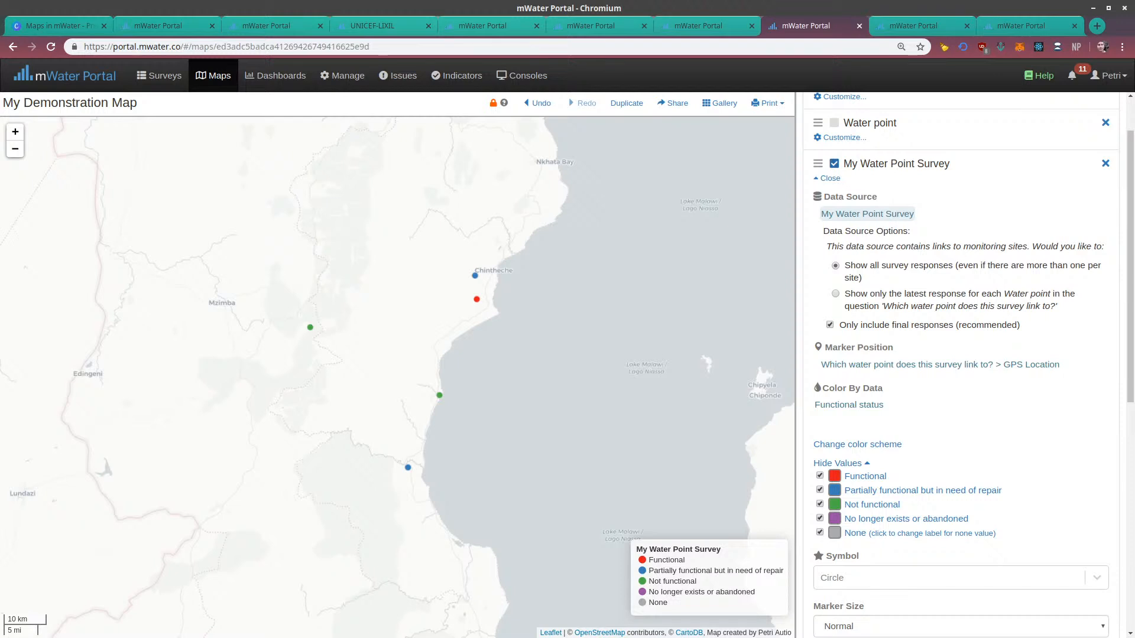
{"action": "left_click_drag", "start_coordinate": [827, 248], "coordinate": [997, 246]}
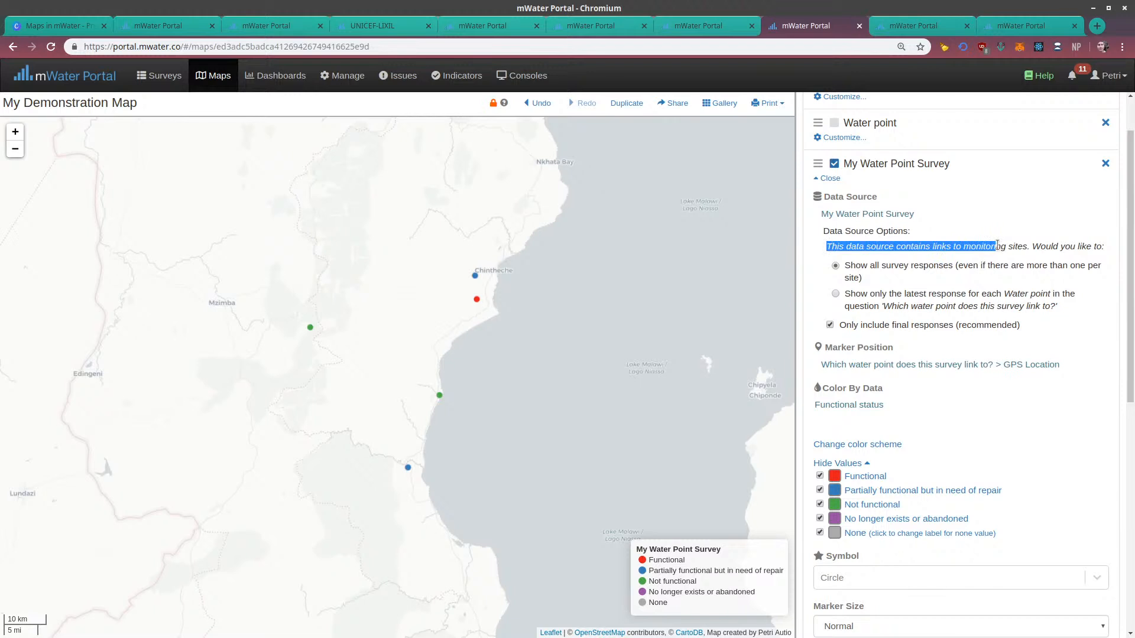
{"action": "left_click", "coordinate": [1036, 245]}
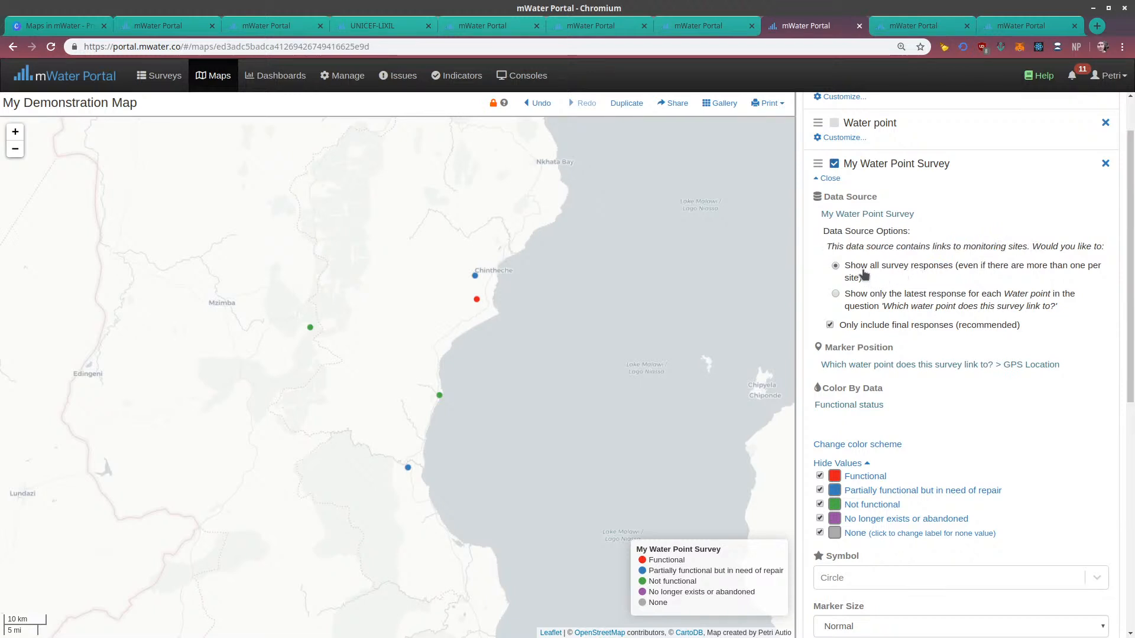
{"action": "left_click", "coordinate": [835, 294]}
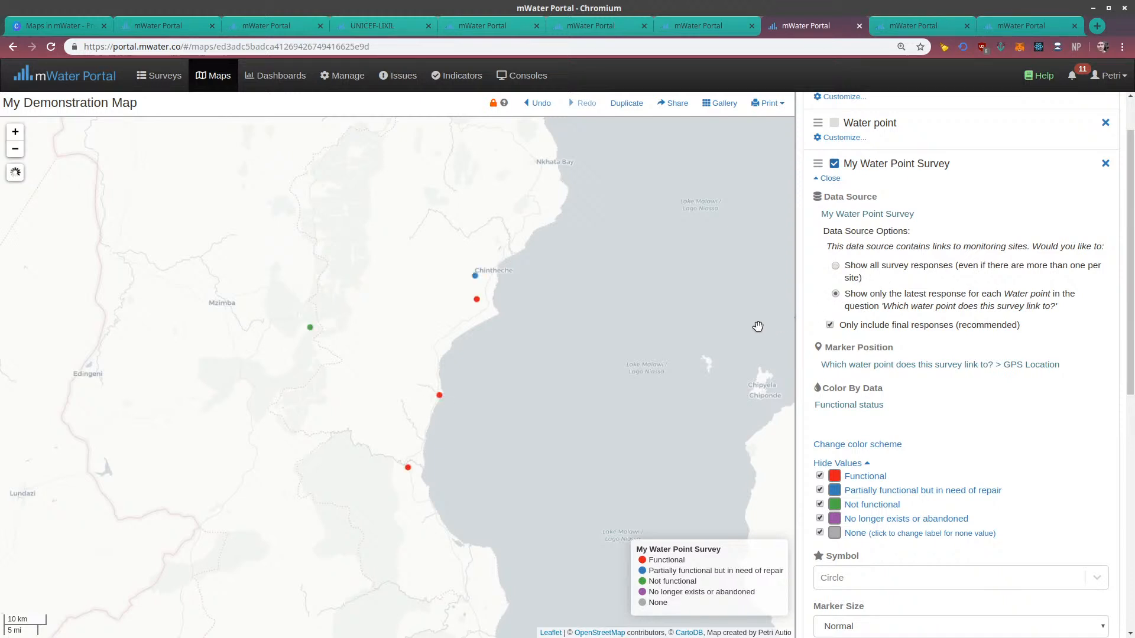
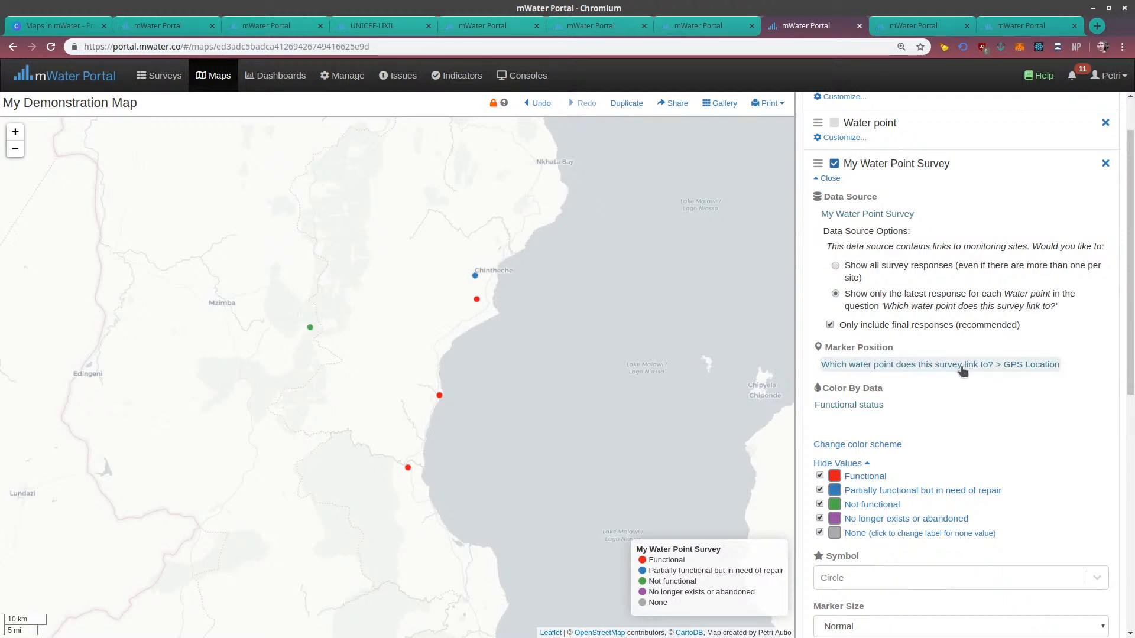
Clear the survey layer's marker position and expand the location fields of "Which water point does this survey link to?" as replacement candidates
{"action": "left_click", "coordinate": [1035, 370]}
{"action": "left_click", "coordinate": [883, 385]}
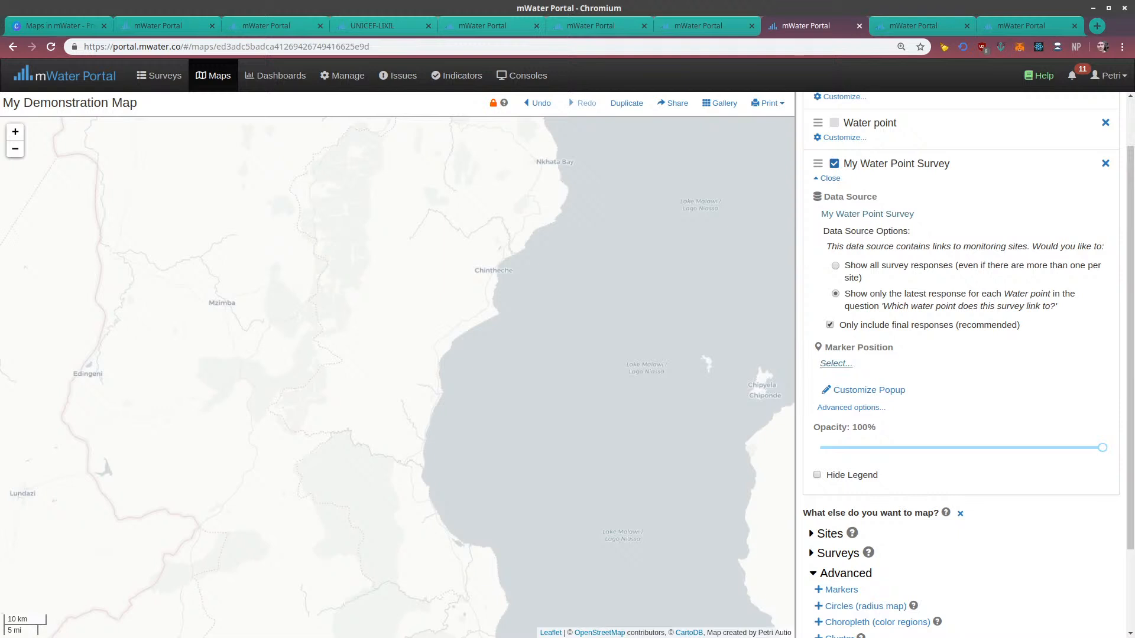
{"action": "left_click", "coordinate": [835, 363]}
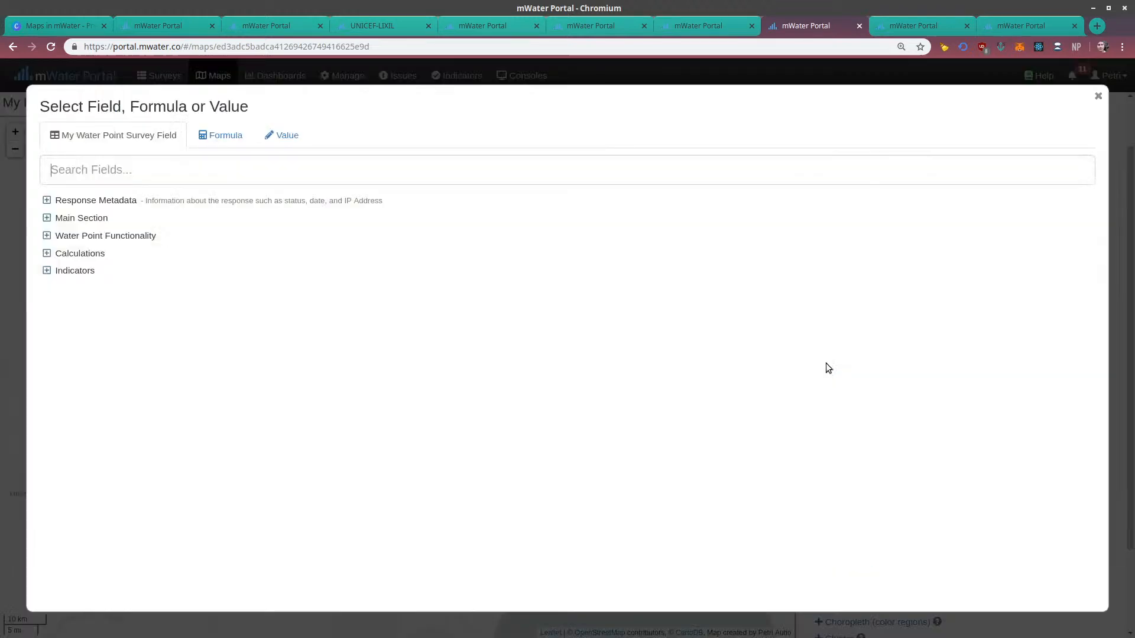
{"action": "left_click", "coordinate": [66, 218]}
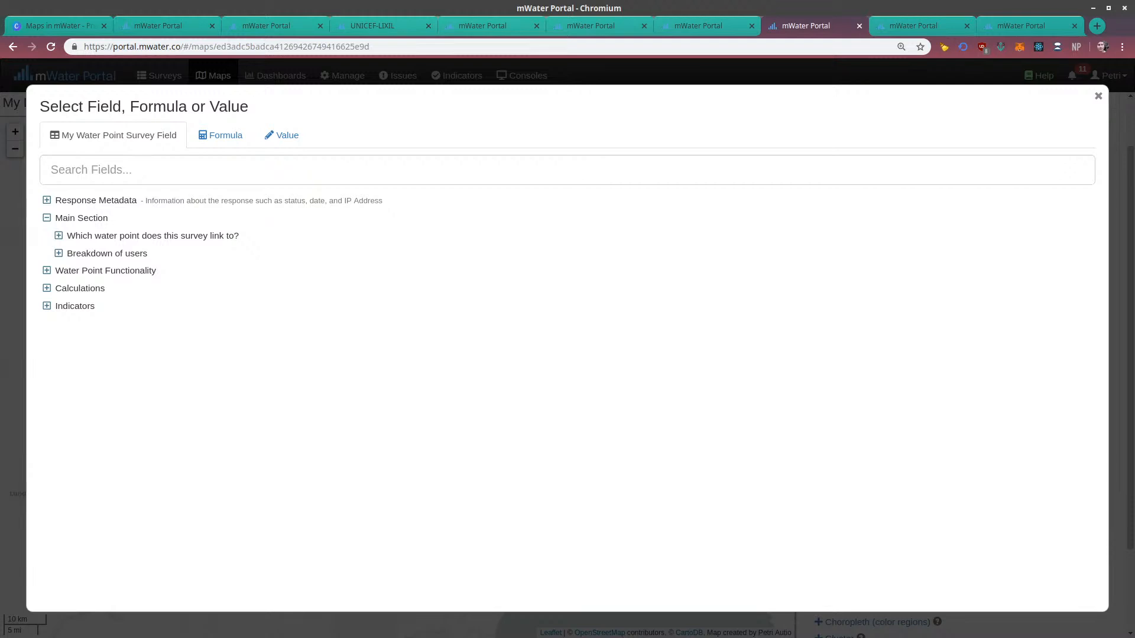
{"action": "left_click", "coordinate": [59, 236]}
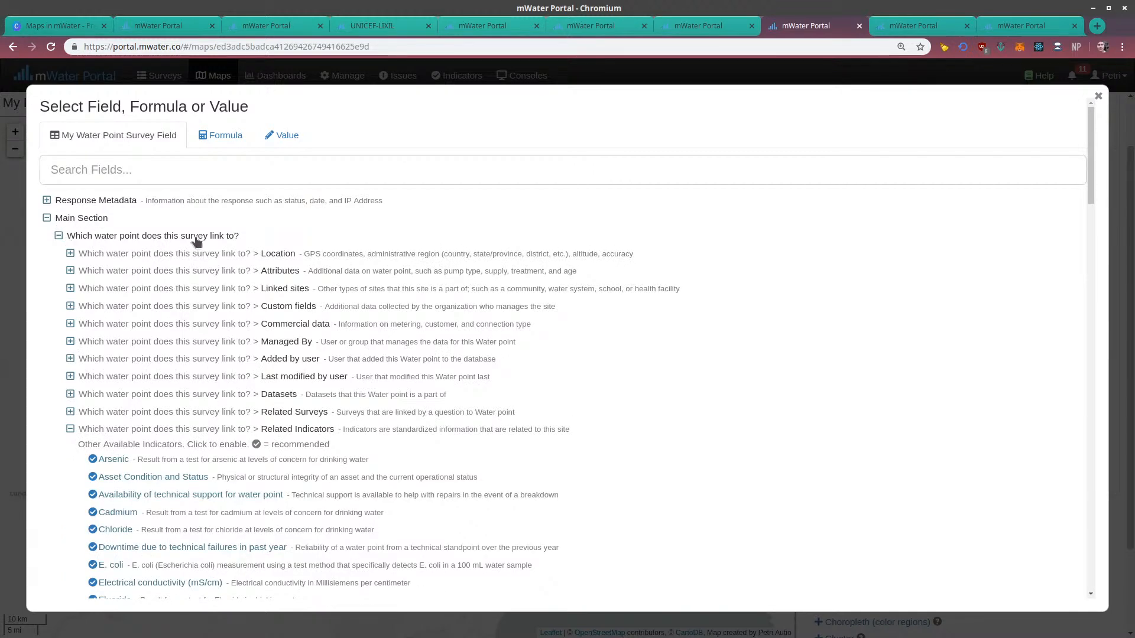
{"action": "left_click", "coordinate": [70, 253]}
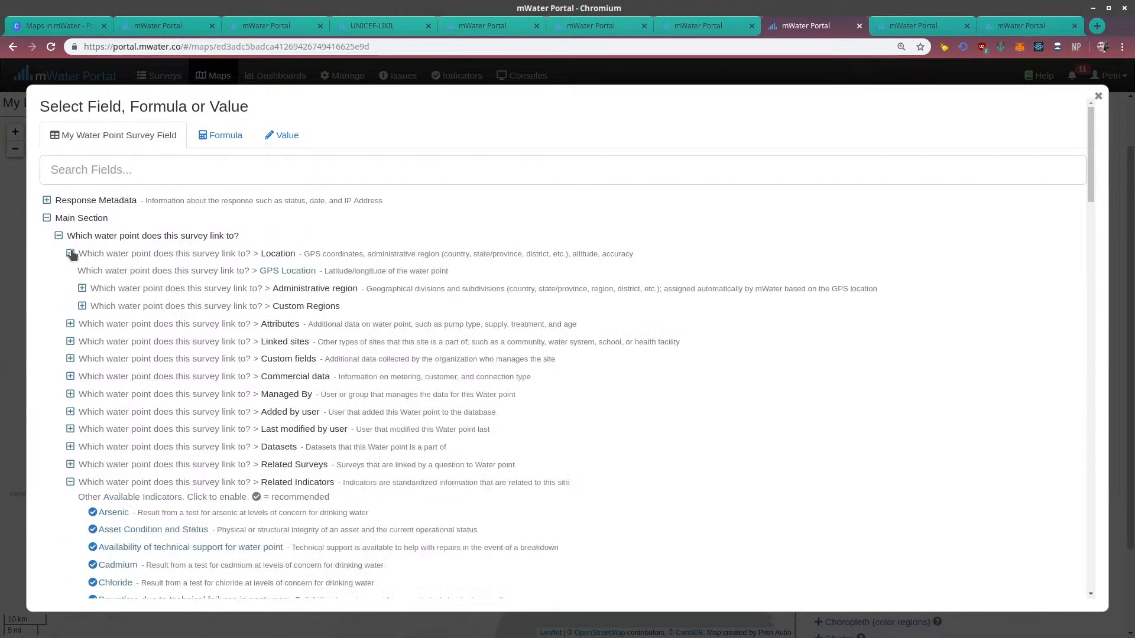
Search the survey's fields for "location" and clear the search
{"action": "left_click", "coordinate": [132, 176]}
{"action": "type", "text": "locat"}
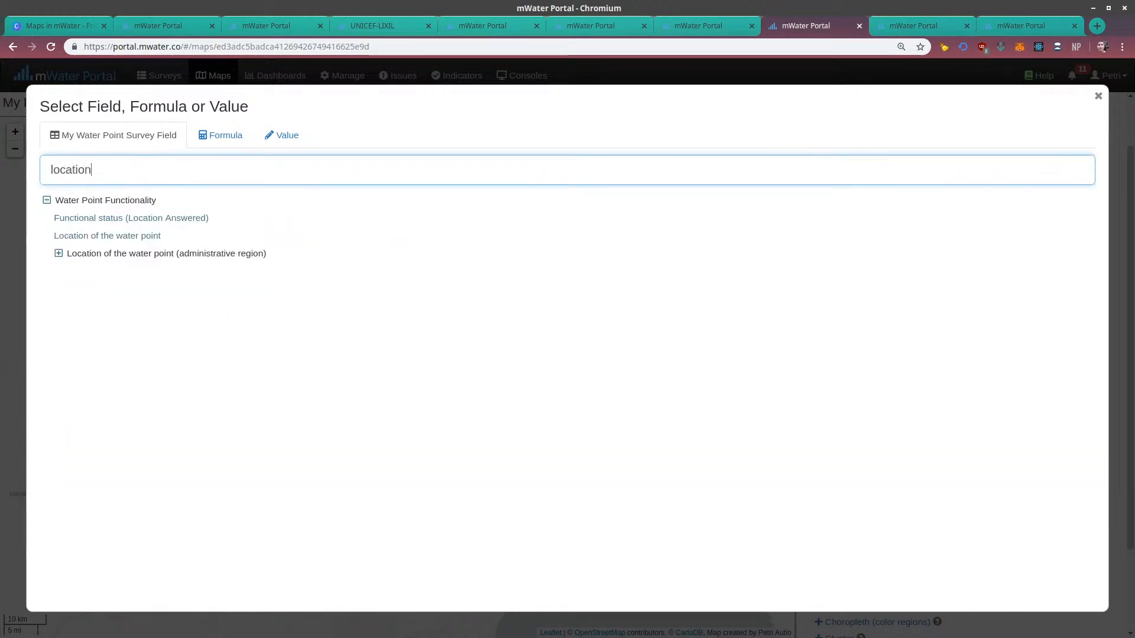
{"action": "type", "text": "ion"}
{"action": "double_click", "coordinate": [103, 175]}
{"action": "key", "text": "BackSpace"}
Set the marker position to the GPS Location of "Which water point does this survey link to?"
{"action": "left_click", "coordinate": [46, 218]}
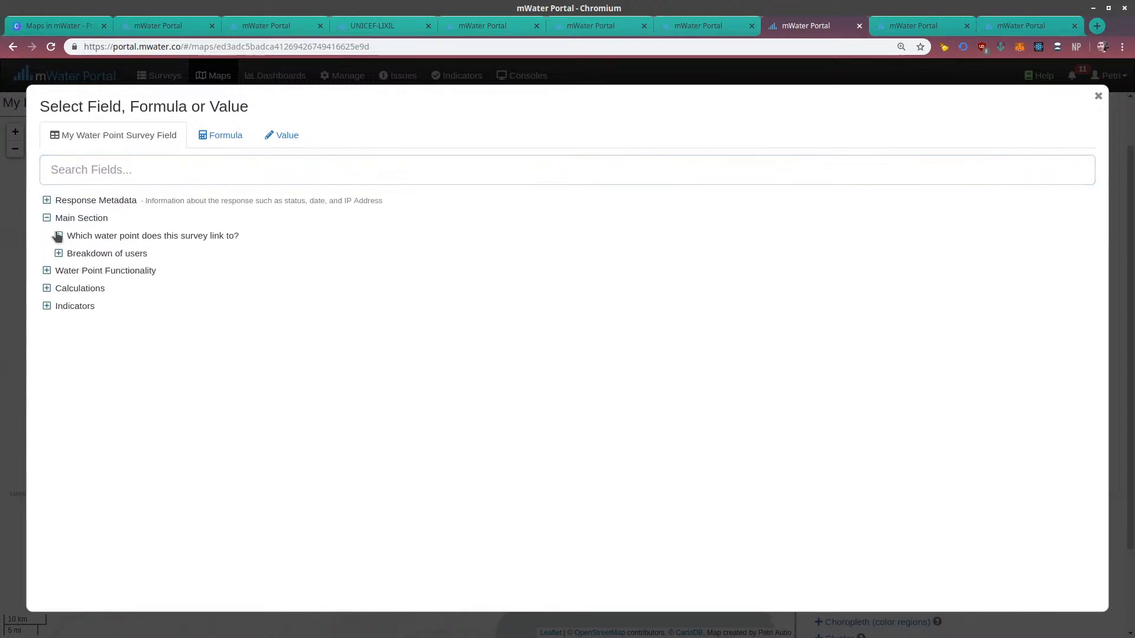
{"action": "left_click", "coordinate": [59, 236]}
{"action": "left_click", "coordinate": [128, 255]}
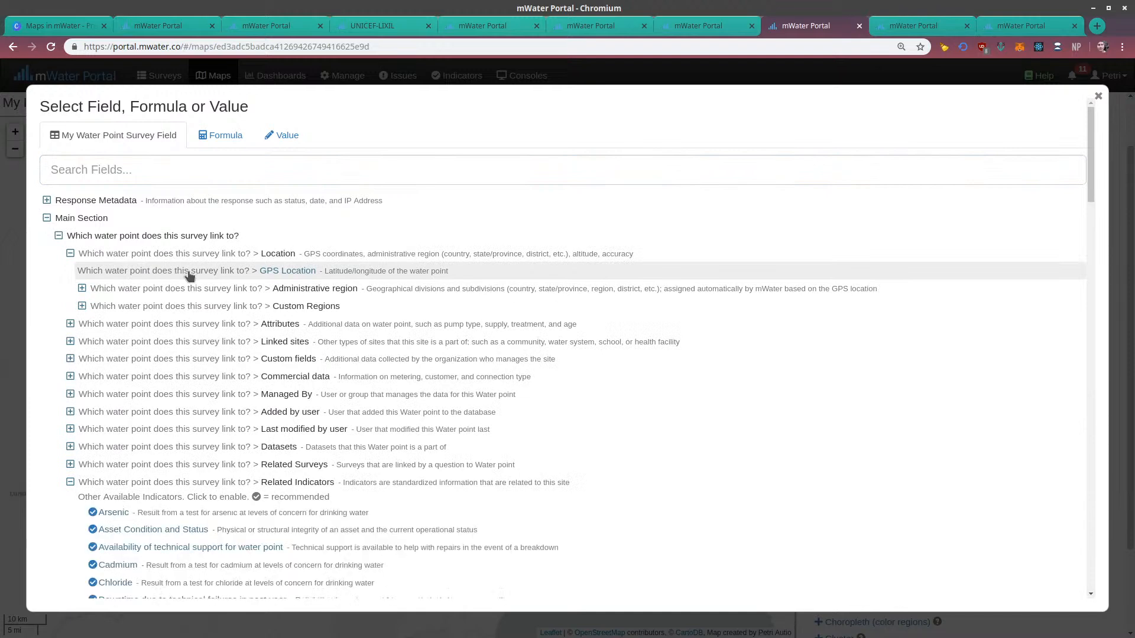
{"action": "left_click", "coordinate": [287, 271]}
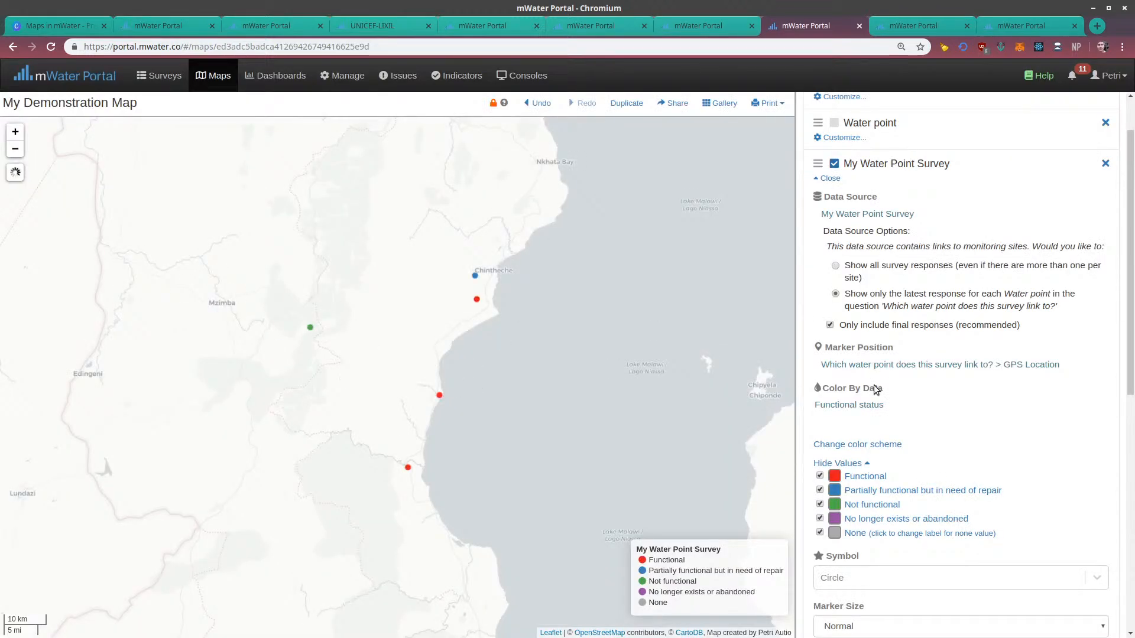
Look at the water point linking question in the My Water Point Survey design and return to My Demonstration Map
{"action": "left_click", "coordinate": [1021, 26]}
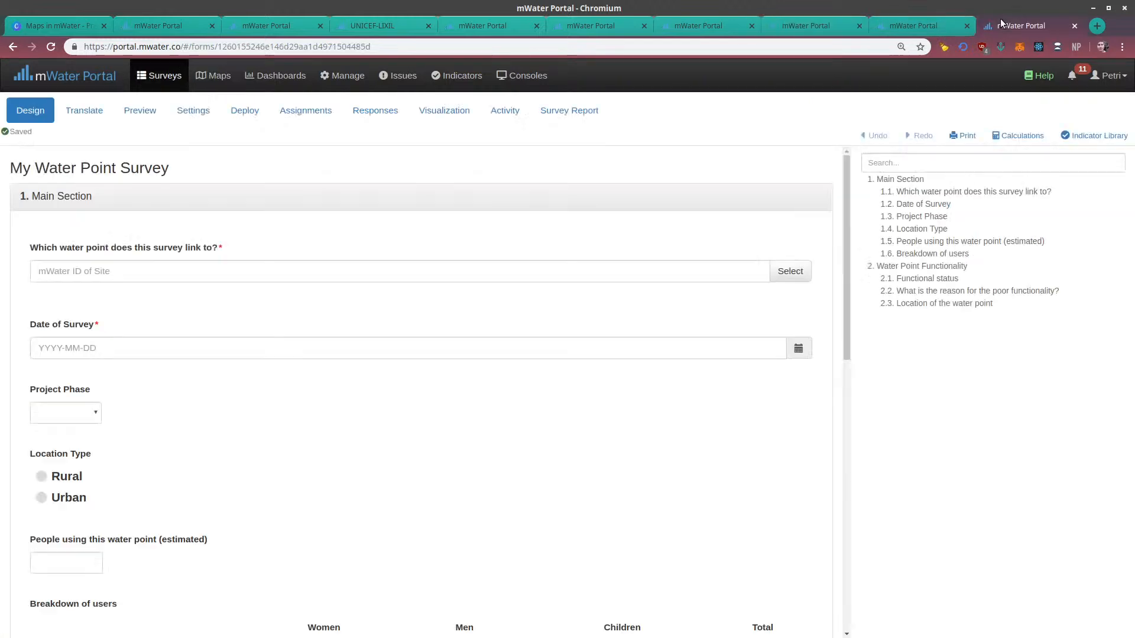
{"action": "left_click", "coordinate": [22, 224]}
{"action": "left_click_drag", "start_coordinate": [29, 247], "coordinate": [229, 252]}
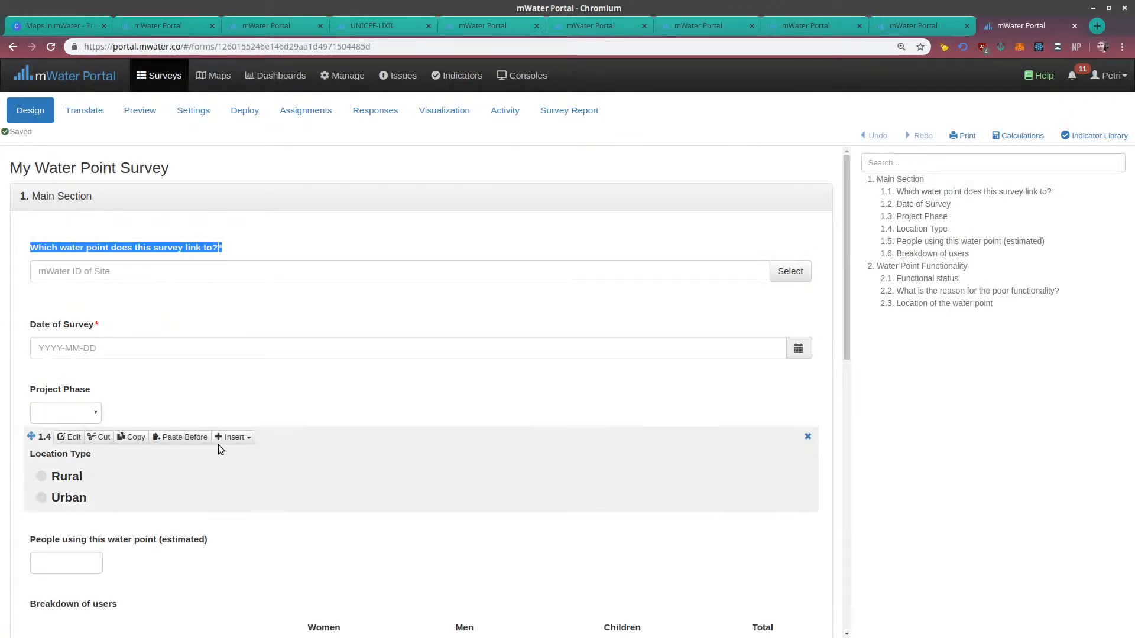
{"action": "left_click", "coordinate": [105, 273]}
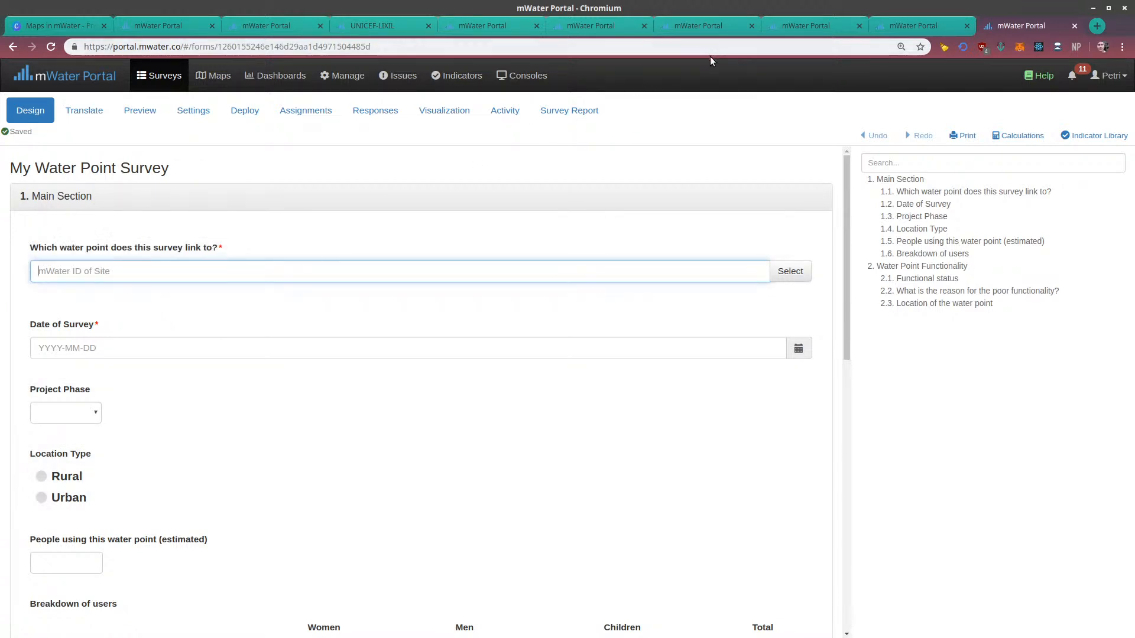
{"action": "left_click", "coordinate": [774, 26]}
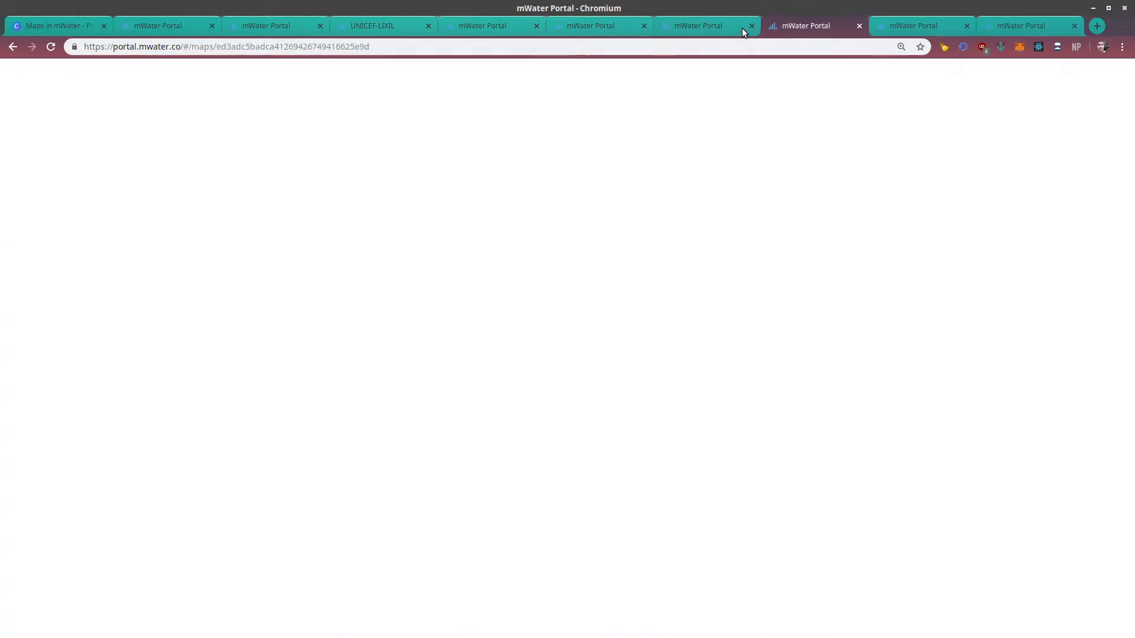
{"action": "left_click", "coordinate": [711, 27]}
{"action": "left_click", "coordinate": [789, 25]}
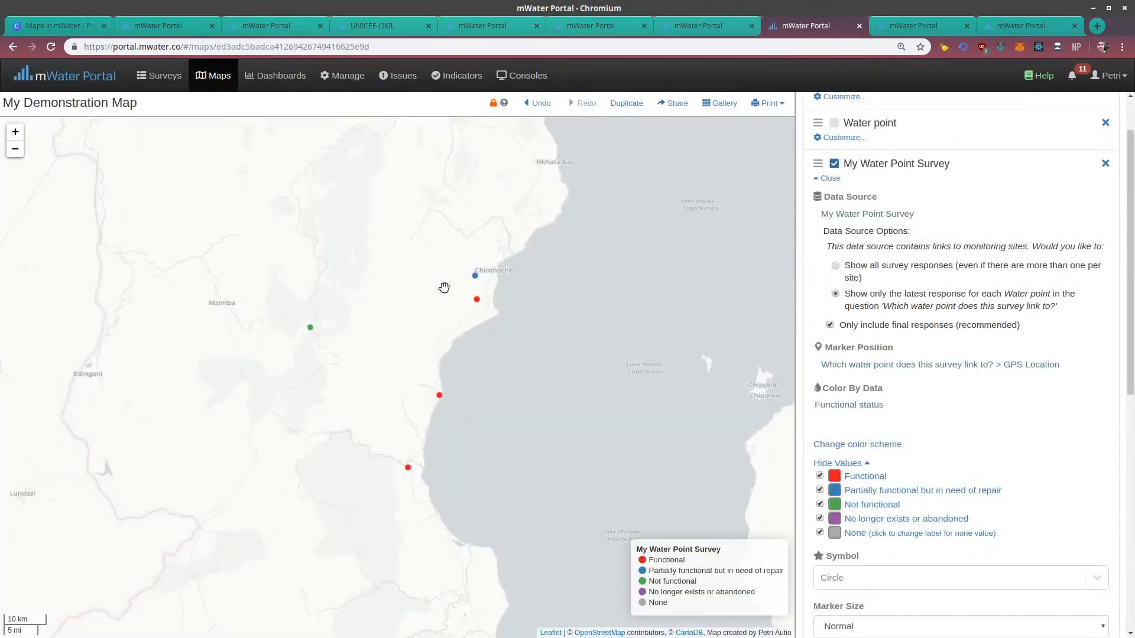
Set the color of the Functional value in the survey layer to green
{"action": "left_click_drag", "start_coordinate": [407, 300], "coordinate": [361, 329]}
{"action": "scroll", "coordinate": [888, 307], "scroll_direction": "down", "scroll_amount": 3}
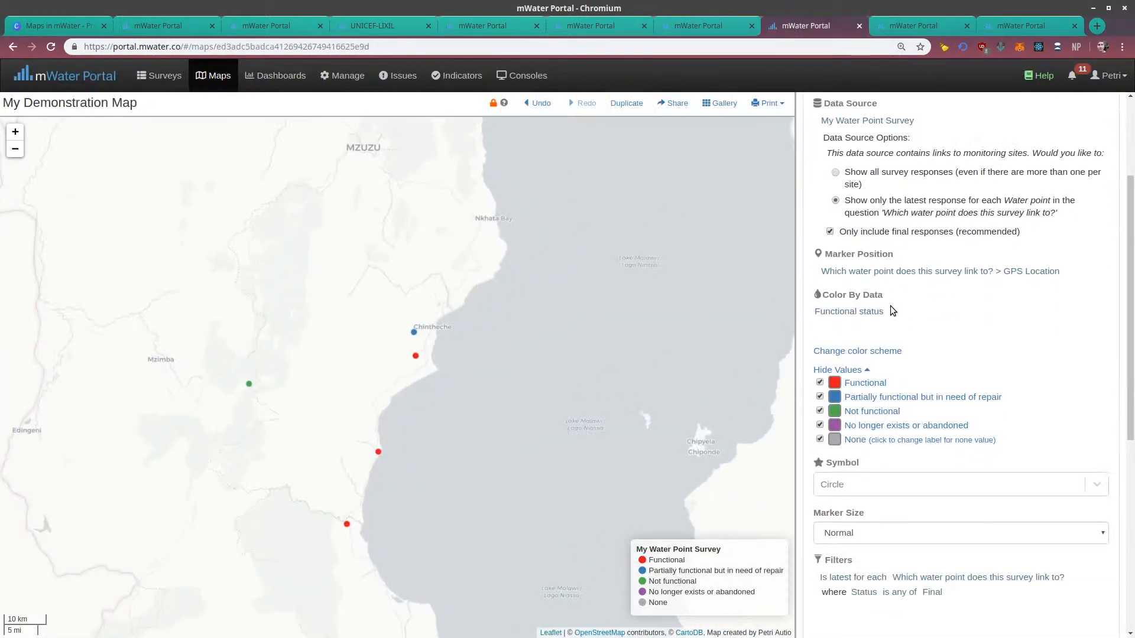
{"action": "mouse_move", "coordinate": [851, 311]}
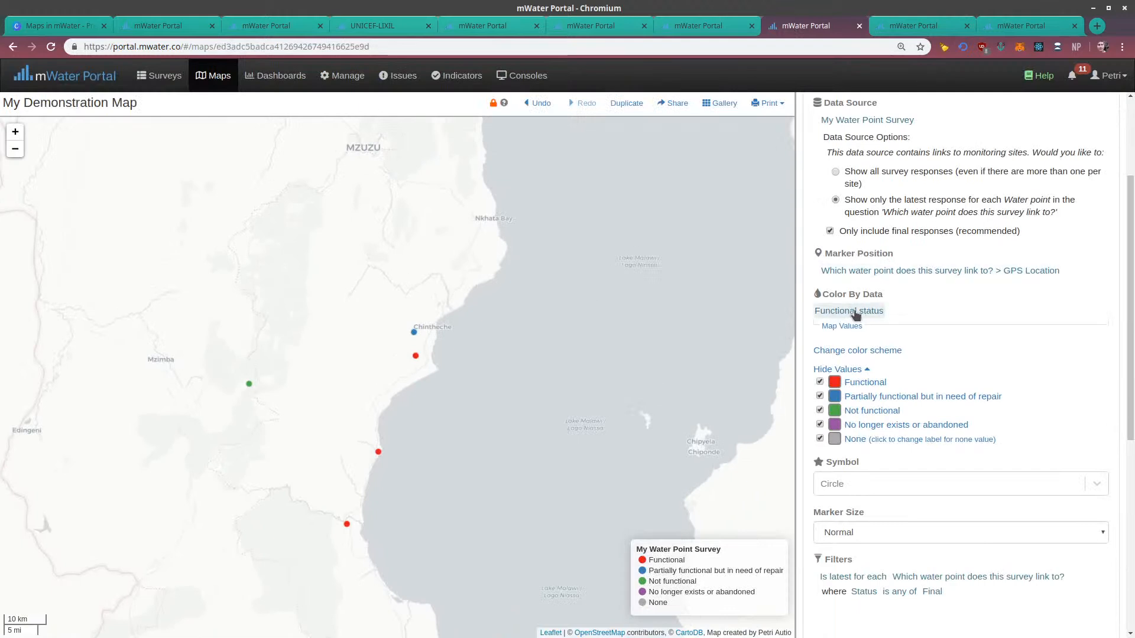
{"action": "left_click", "coordinate": [832, 383]}
{"action": "left_click", "coordinate": [997, 533]}
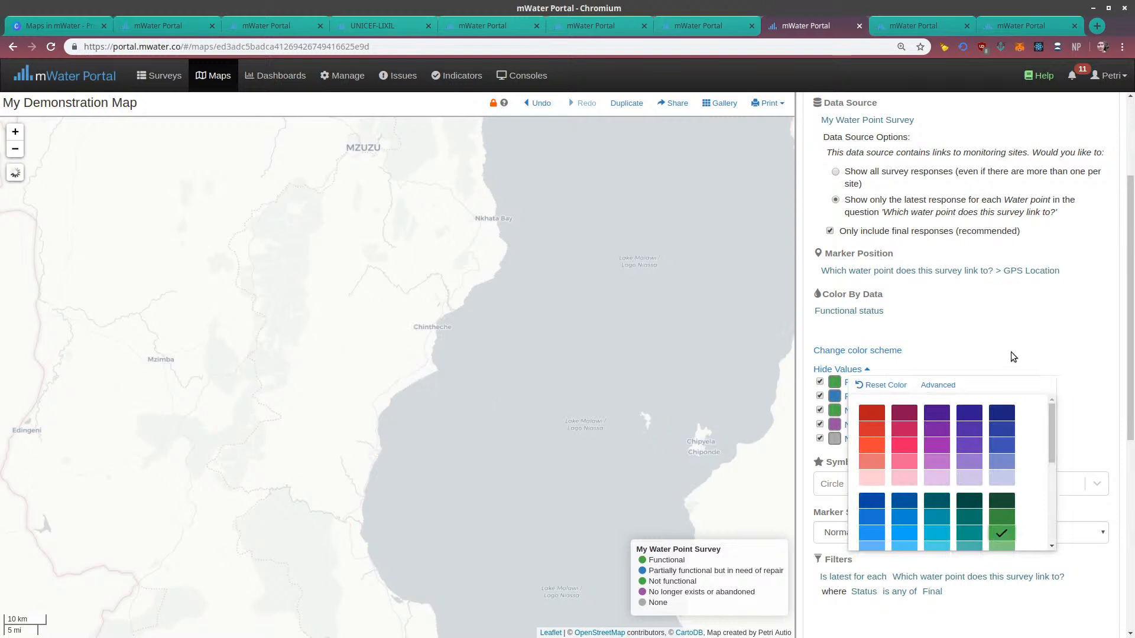
Color the value Partially functional but in need of repair orange and the value Not functional red
{"action": "left_click", "coordinate": [833, 401]}
{"action": "scroll", "coordinate": [993, 510], "scroll_direction": "down", "scroll_amount": 3}
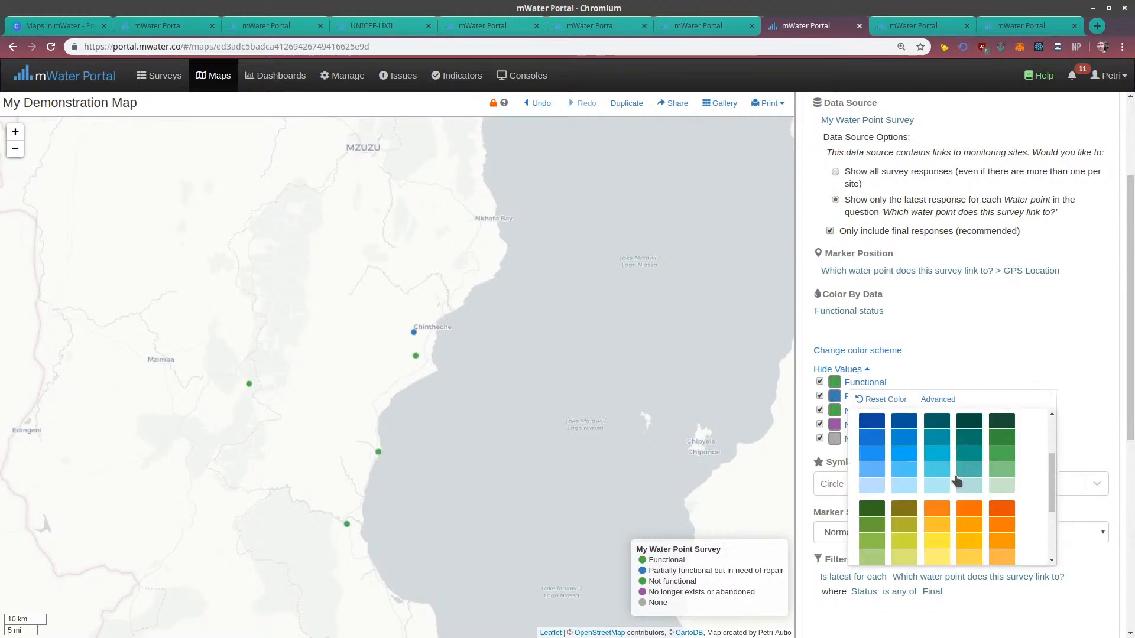
{"action": "scroll", "coordinate": [993, 510], "scroll_direction": "up", "scroll_amount": 3}
{"action": "scroll", "coordinate": [993, 510], "scroll_direction": "down", "scroll_amount": 3}
{"action": "left_click", "coordinate": [993, 510]}
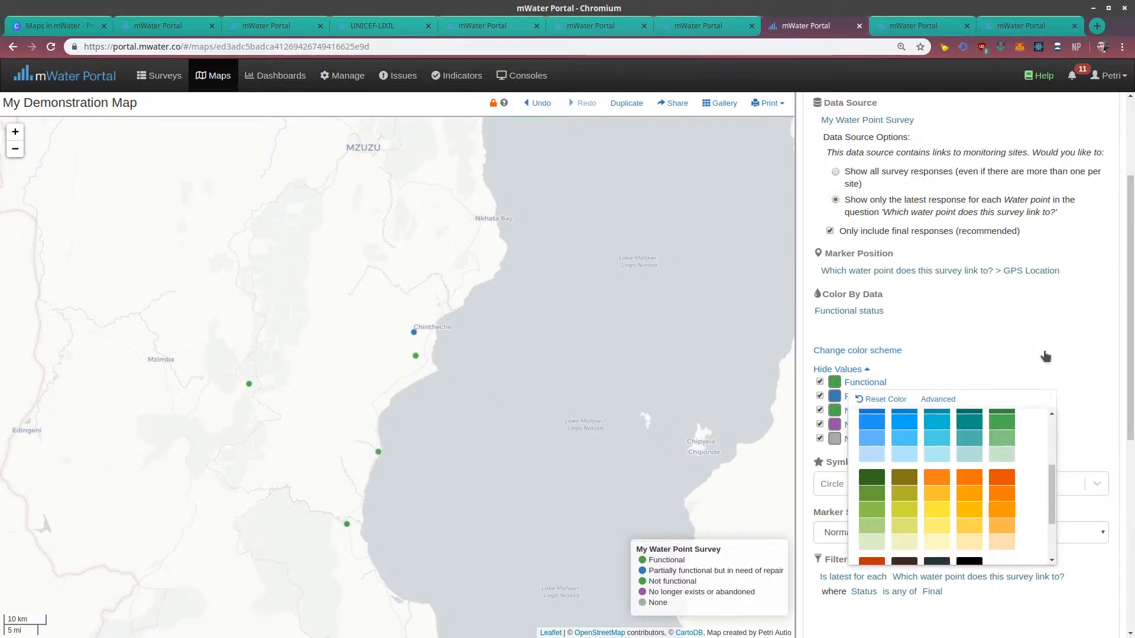
{"action": "left_click", "coordinate": [835, 410]}
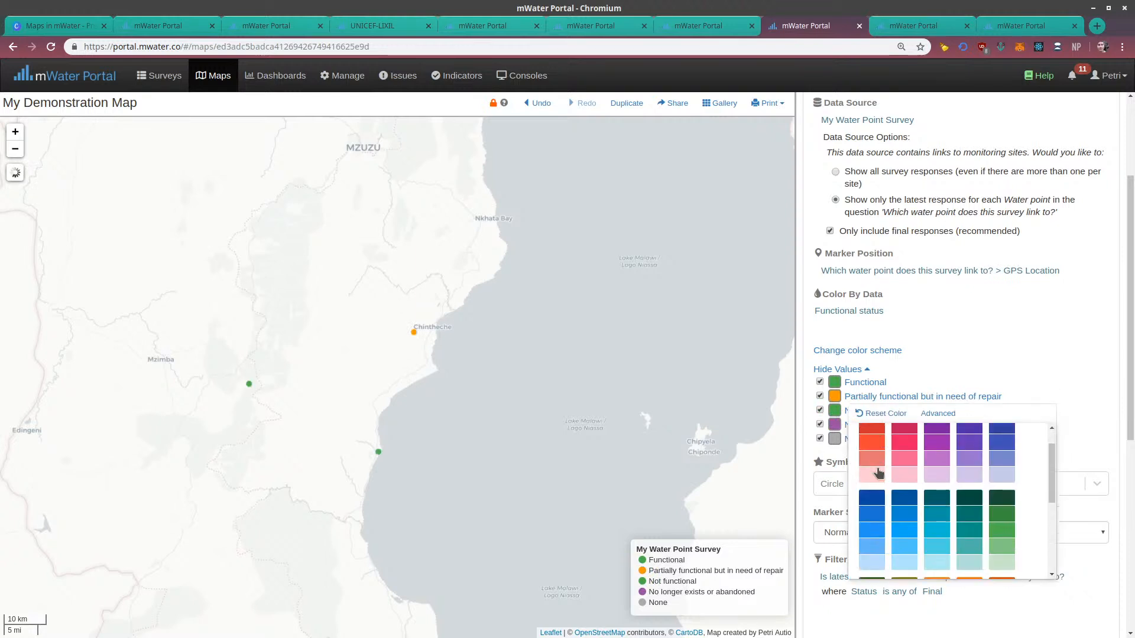
{"action": "left_click", "coordinate": [1043, 332]}
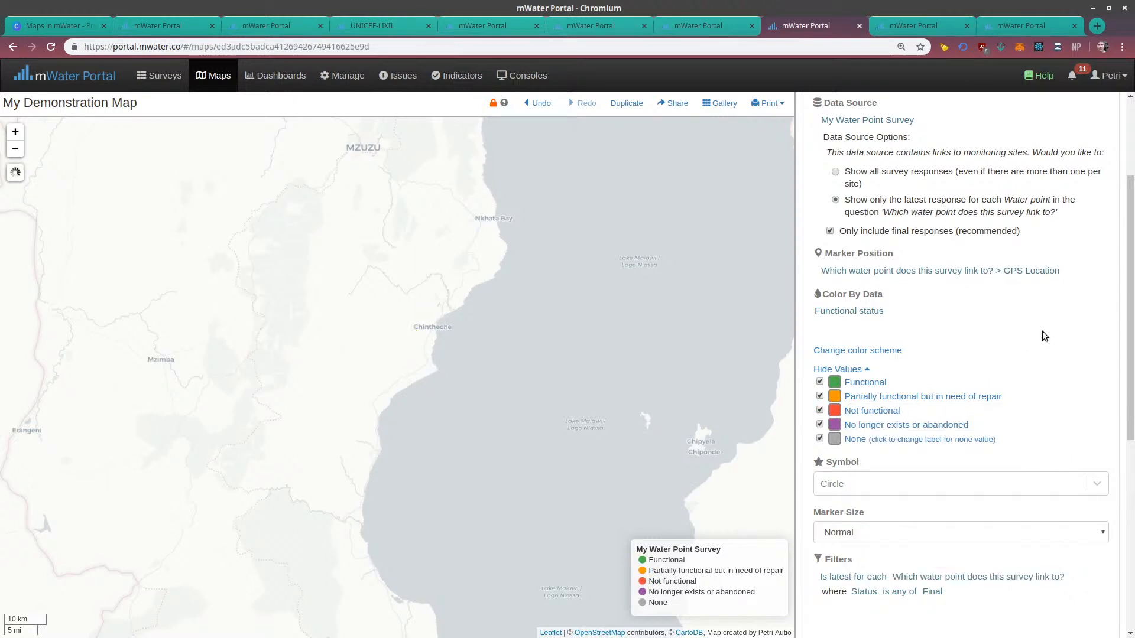
Color the value No longer exists or abandoned gray and the None value dark gray
{"action": "left_click", "coordinate": [835, 424]}
{"action": "scroll", "coordinate": [950, 513], "scroll_direction": "down", "scroll_amount": 3}
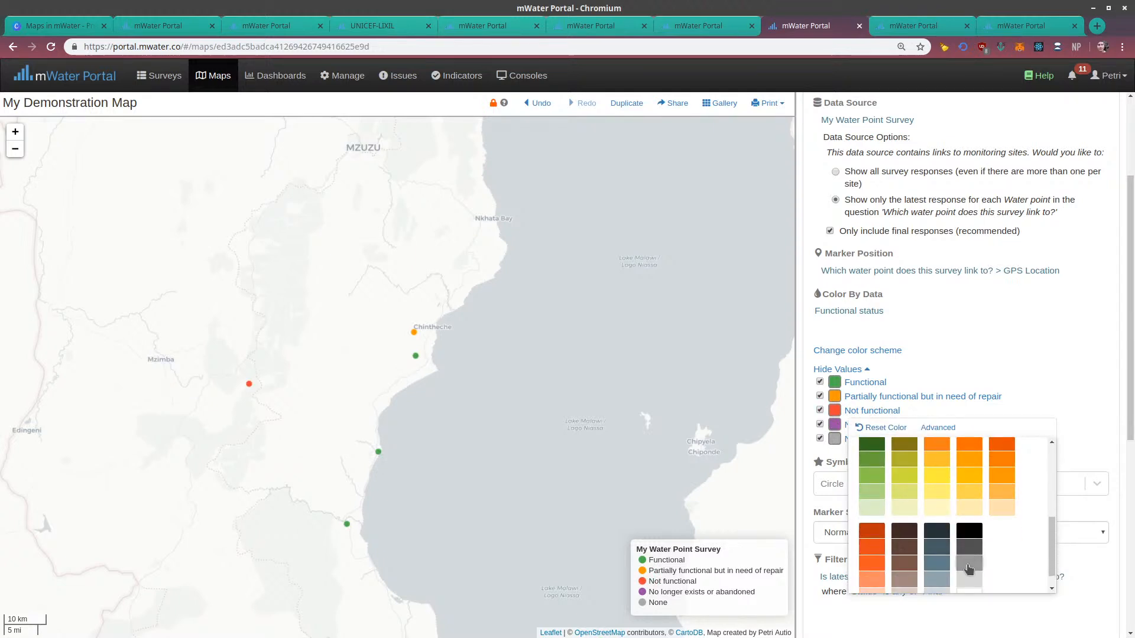
{"action": "left_click", "coordinate": [969, 566]}
{"action": "left_click", "coordinate": [834, 439]}
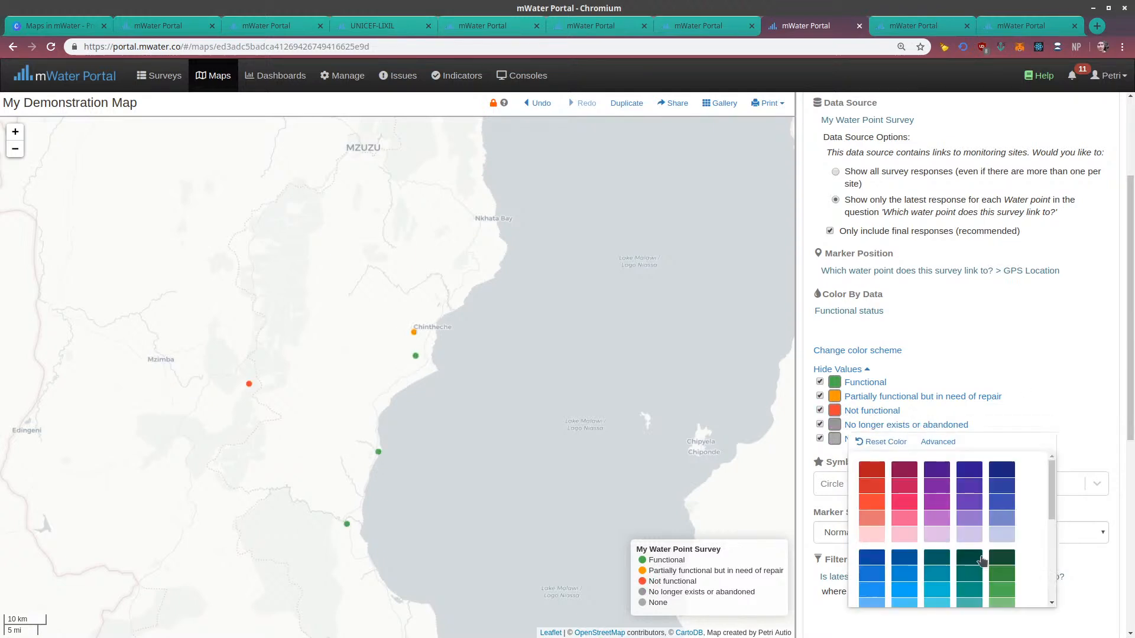
{"action": "scroll", "coordinate": [984, 549], "scroll_direction": "down", "scroll_amount": 3}
{"action": "left_click", "coordinate": [969, 559]}
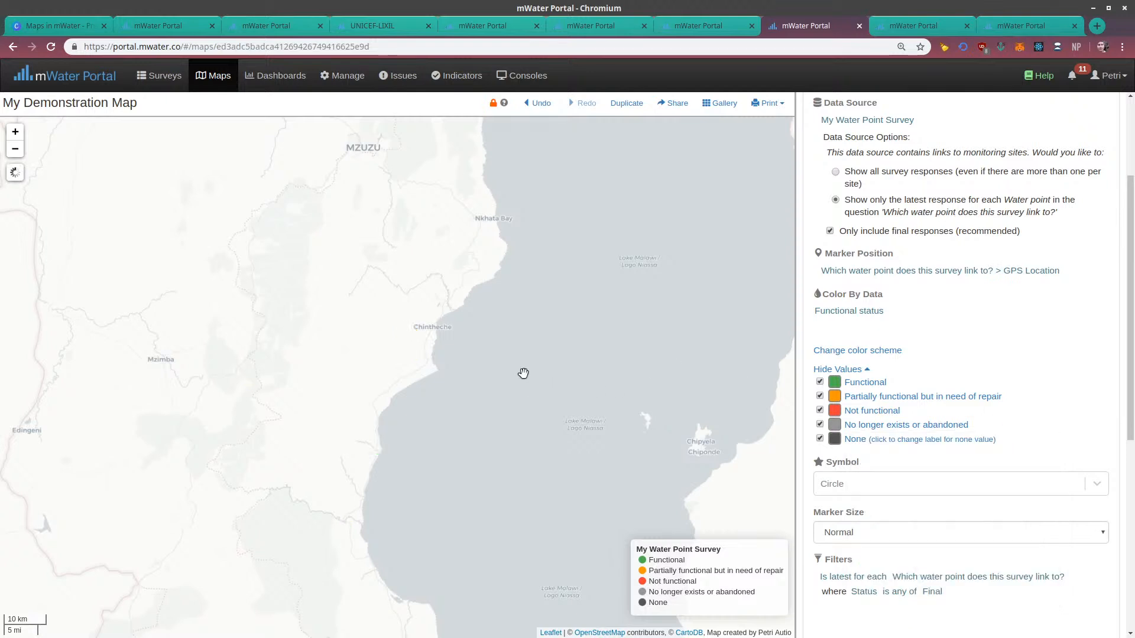
Examine the recolored survey markers around Chintheche and review the survey layer's data source, filter and popup settings
{"action": "left_click_drag", "start_coordinate": [508, 391], "coordinate": [608, 274]}
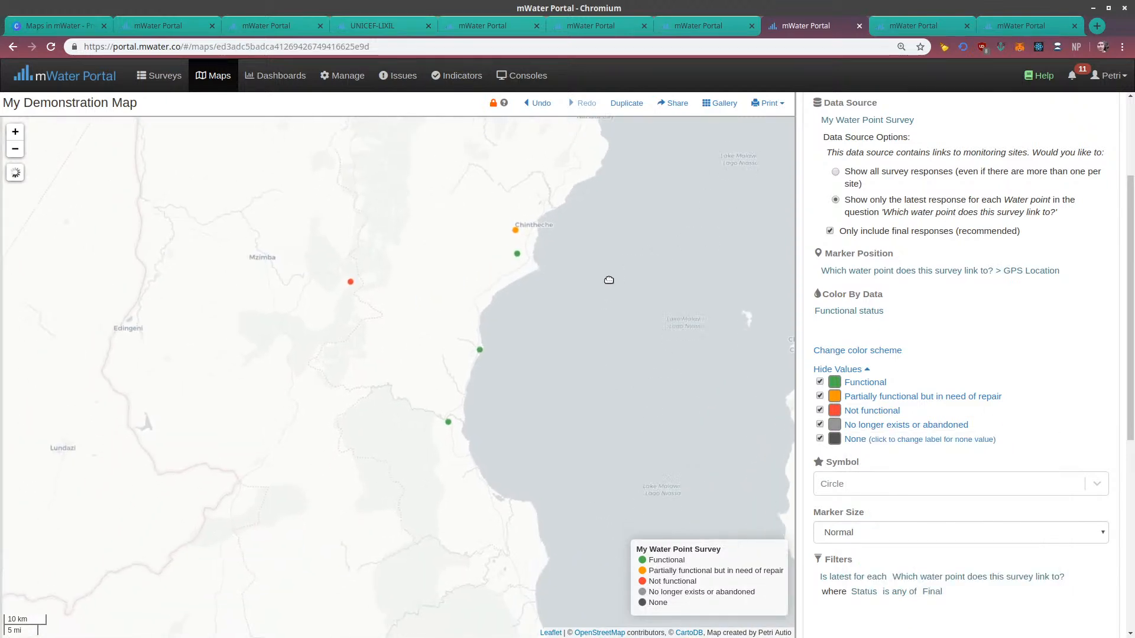
{"action": "scroll", "coordinate": [471, 228], "scroll_direction": "up", "scroll_amount": 2}
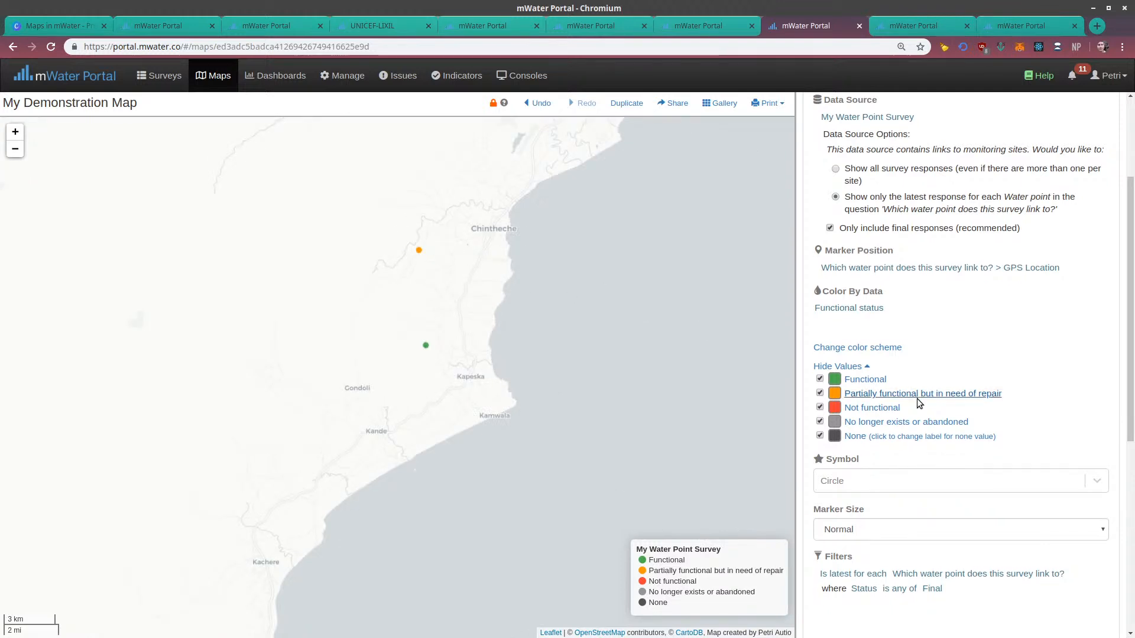
{"action": "scroll", "coordinate": [898, 408], "scroll_direction": "down", "scroll_amount": 2}
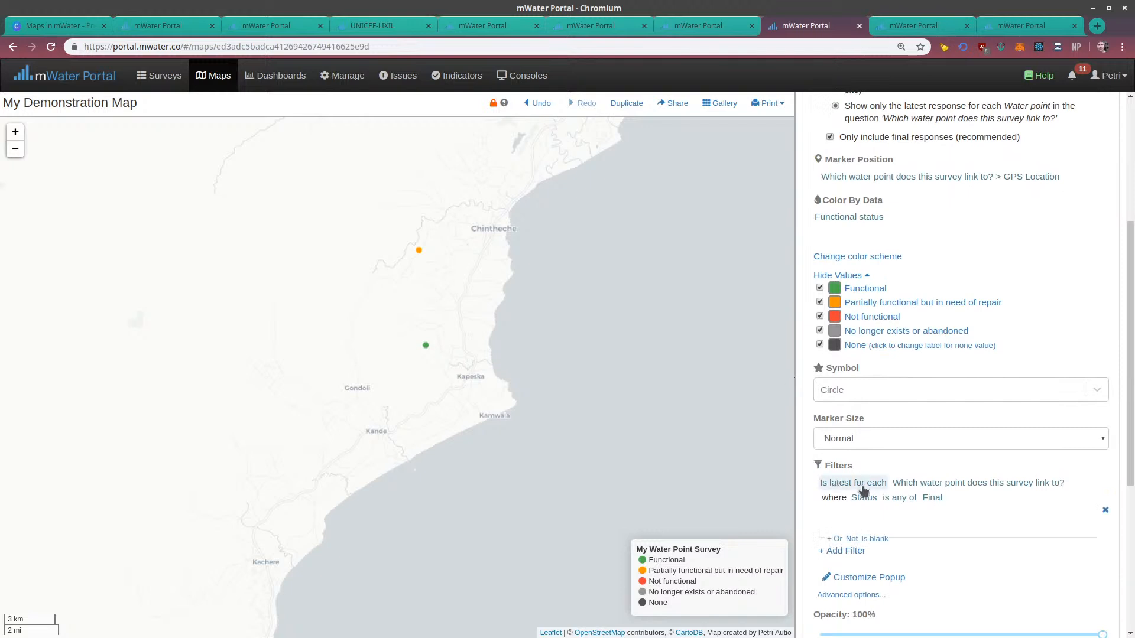
{"action": "scroll", "coordinate": [863, 213], "scroll_direction": "up", "scroll_amount": 2}
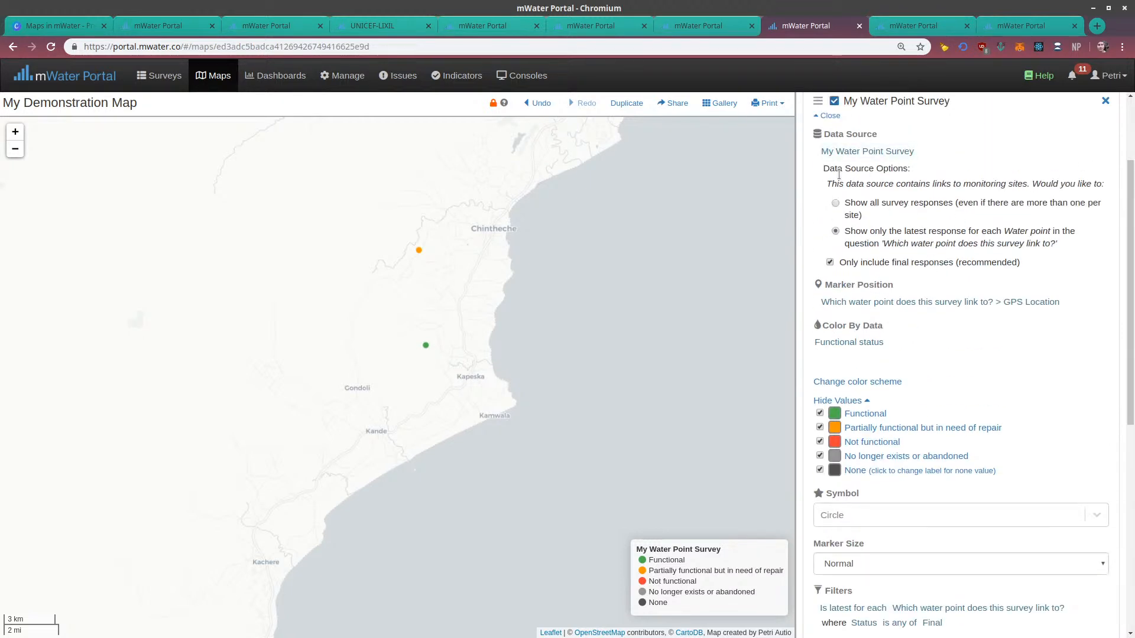
{"action": "scroll", "coordinate": [845, 296], "scroll_direction": "down", "scroll_amount": 4}
{"action": "scroll", "coordinate": [591, 343], "scroll_direction": "down", "scroll_amount": 2}
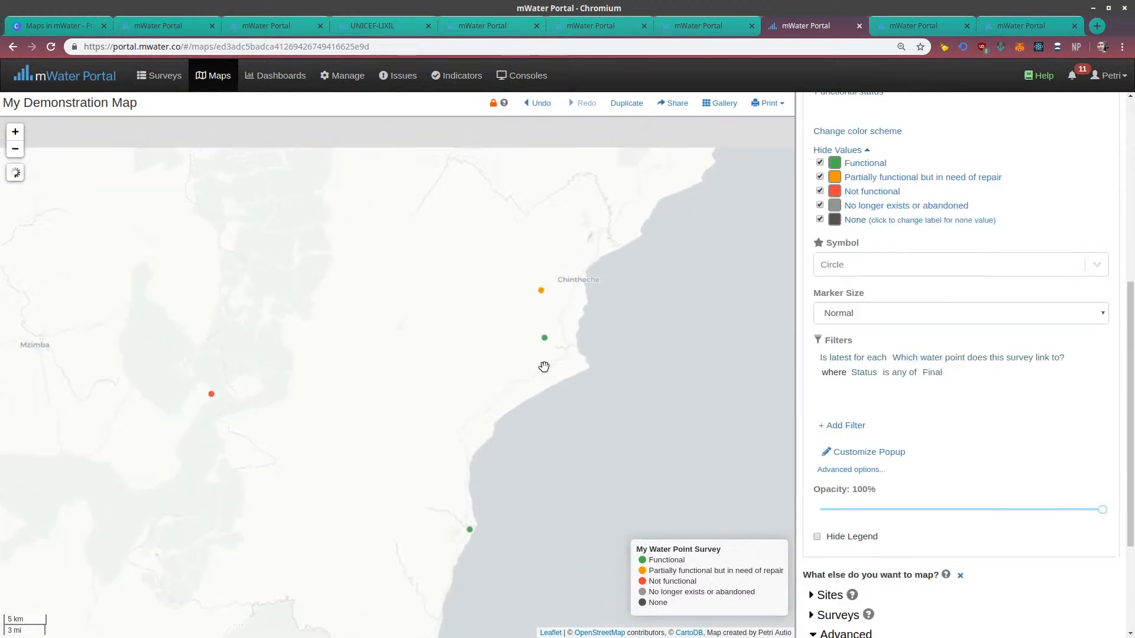
{"action": "scroll", "coordinate": [565, 355], "scroll_direction": "up", "scroll_amount": 2}
{"action": "scroll", "coordinate": [902, 461], "scroll_direction": "down", "scroll_amount": 3}
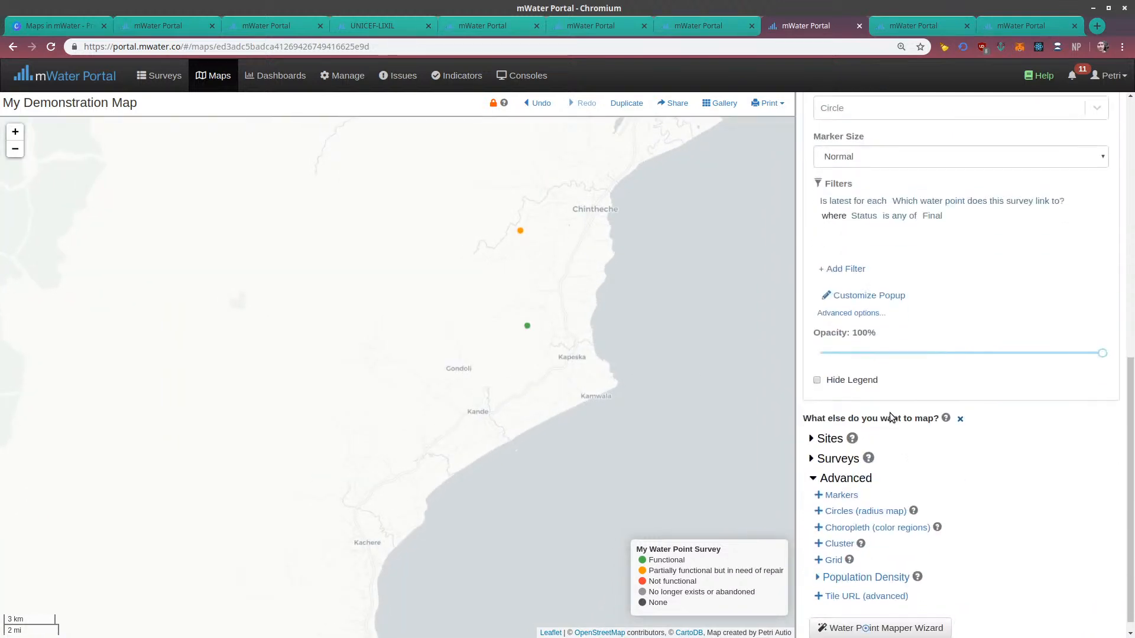
{"action": "left_click_drag", "start_coordinate": [568, 343], "coordinate": [559, 382]}
{"action": "scroll", "coordinate": [874, 311], "scroll_direction": "up", "scroll_amount": 8}
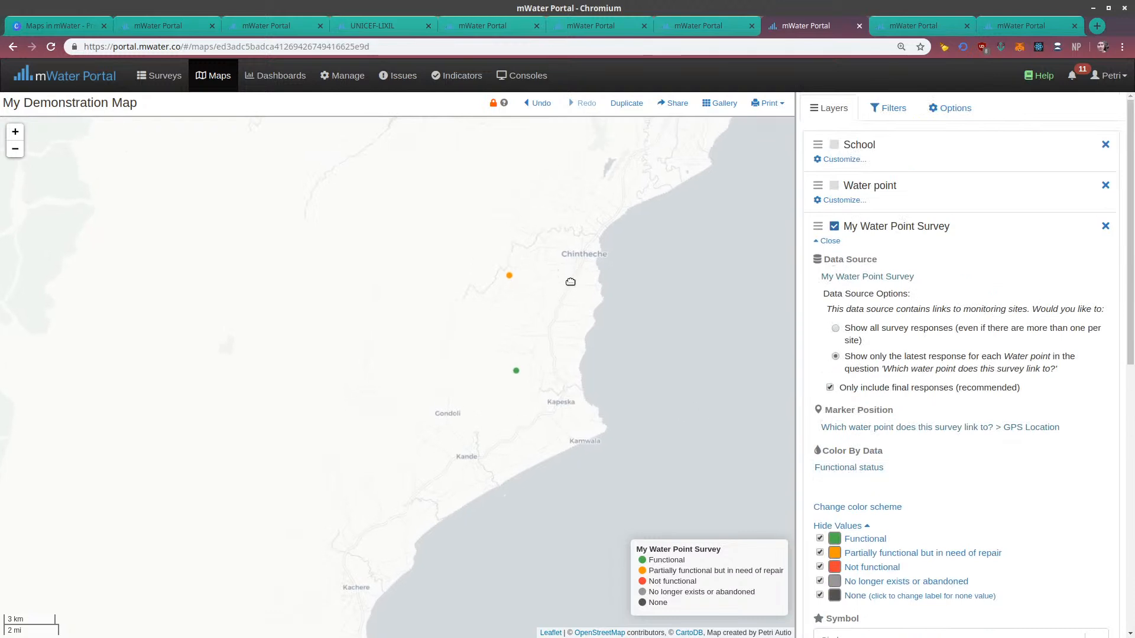
{"action": "left_click_drag", "start_coordinate": [552, 260], "coordinate": [603, 185]}
{"action": "left_click_drag", "start_coordinate": [634, 263], "coordinate": [626, 332]}
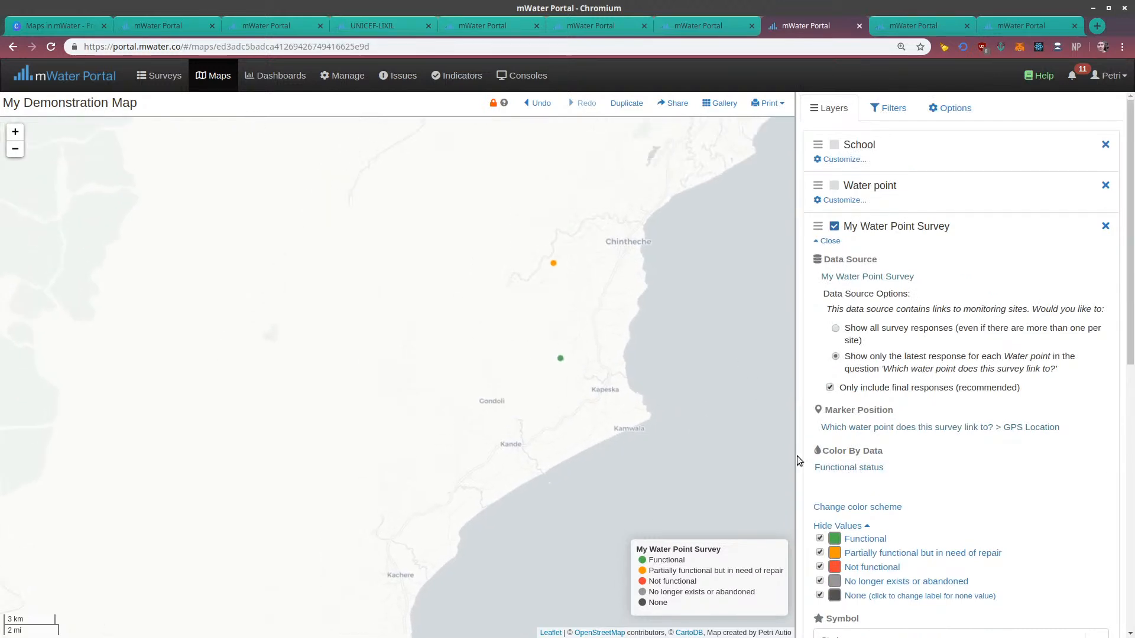
Replace the survey layer's color-by data with the Project Phase field from the Main Section
{"action": "left_click", "coordinate": [849, 467]}
{"action": "left_click", "coordinate": [846, 506]}
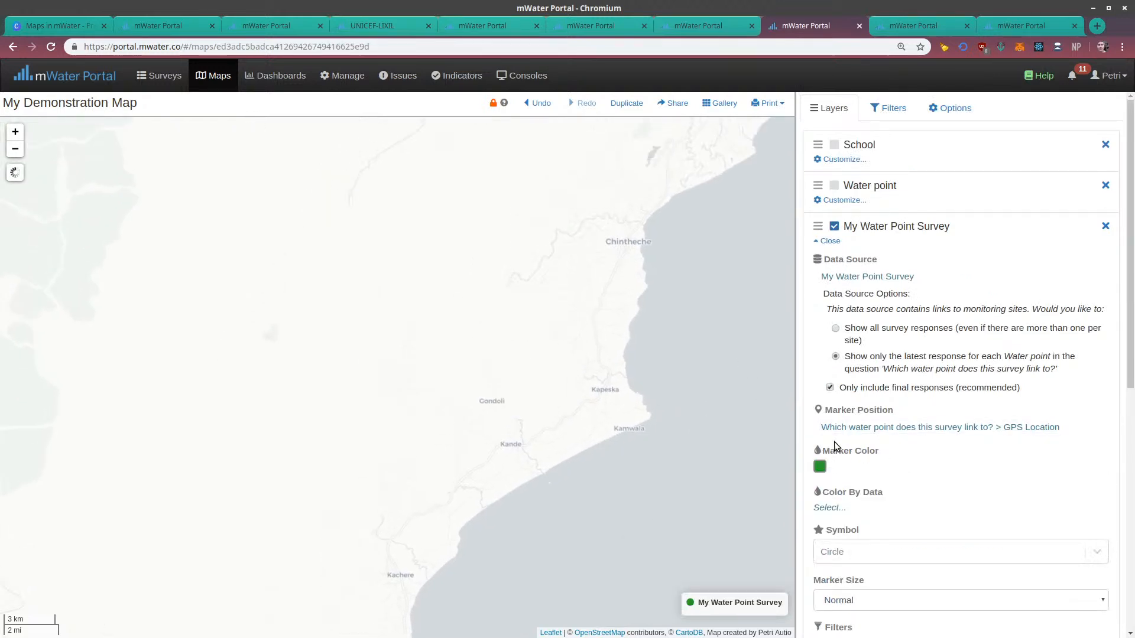
{"action": "left_click", "coordinate": [826, 509]}
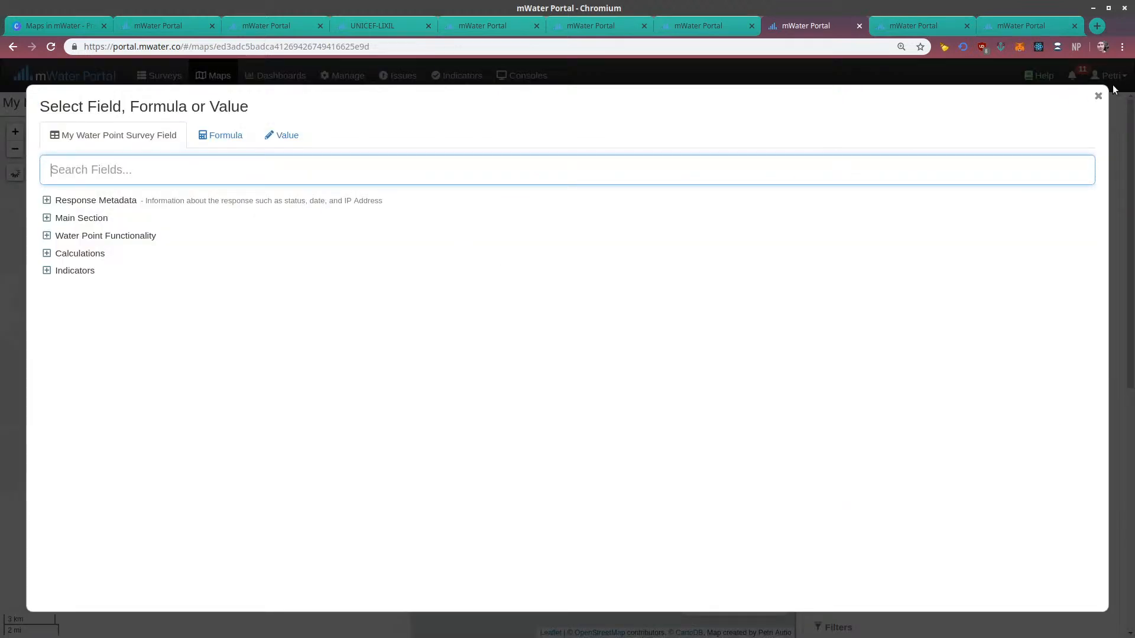
{"action": "left_click", "coordinate": [61, 220]}
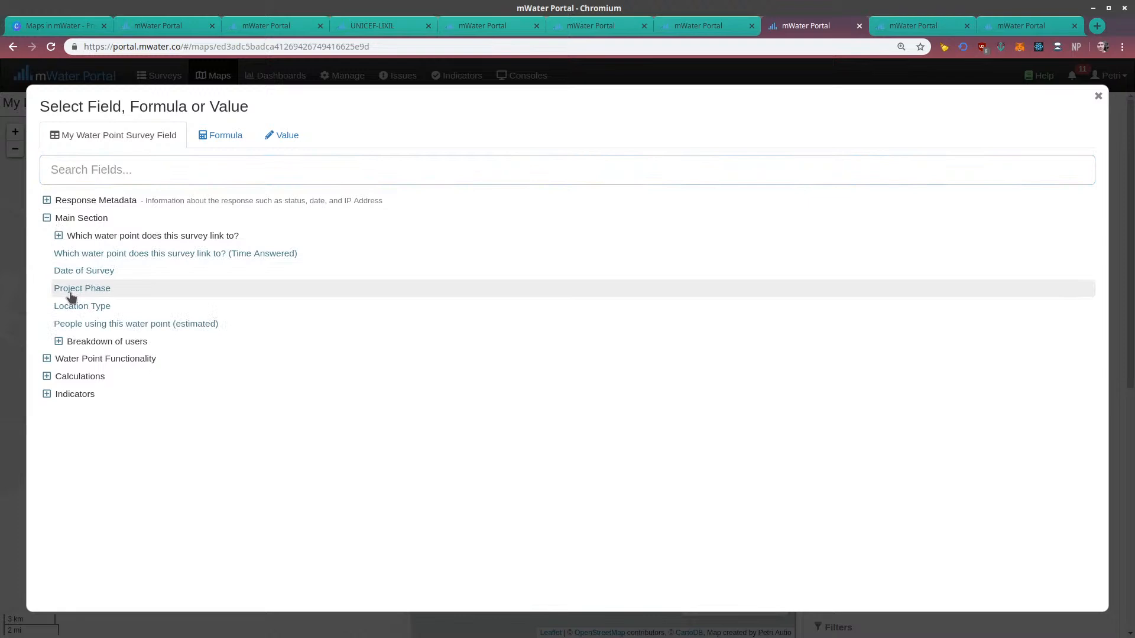
{"action": "left_click", "coordinate": [163, 288]}
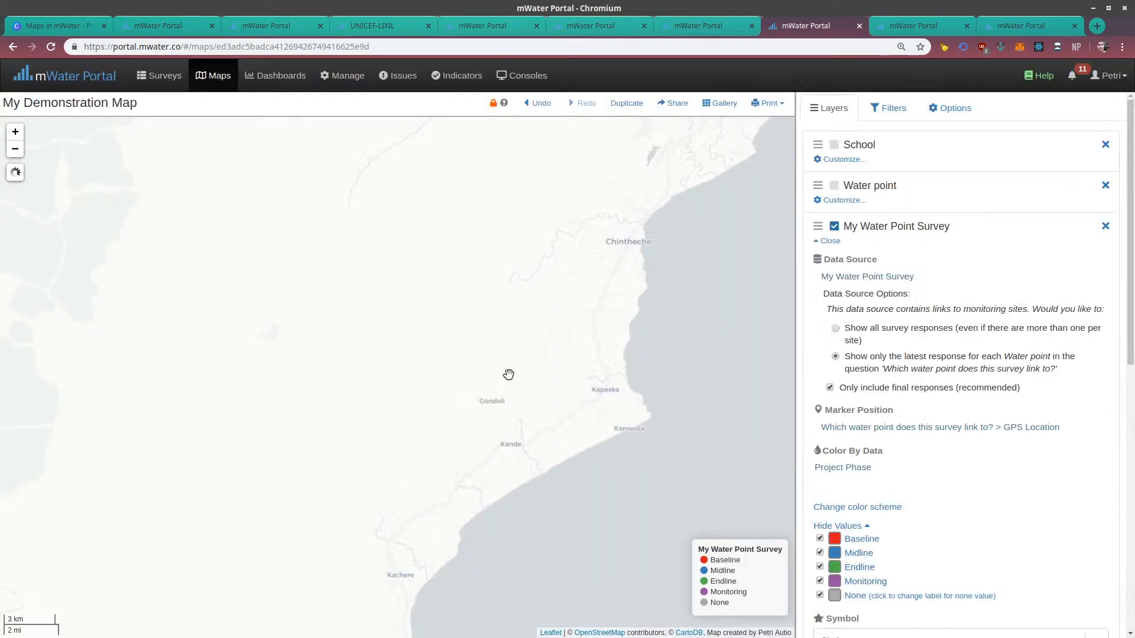
Examine the survey markers colored by project phase between Mzimba, Chintheche and the lake shore
{"action": "scroll", "coordinate": [508, 375], "scroll_direction": "down", "scroll_amount": 1}
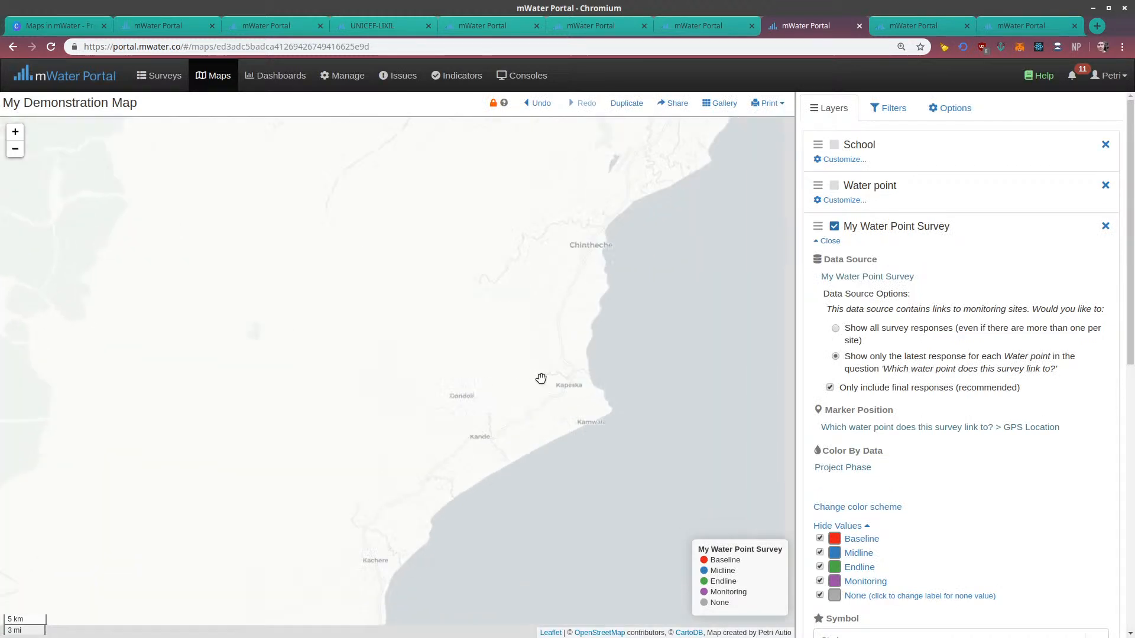
{"action": "mouse_move", "coordinate": [590, 392]}
{"action": "left_mouse_down"}
{"action": "mouse_move", "coordinate": [608, 314]}
{"action": "mouse_move", "coordinate": [583, 425]}
{"action": "left_mouse_up"}
{"action": "left_click_drag", "start_coordinate": [514, 475], "coordinate": [604, 245]}
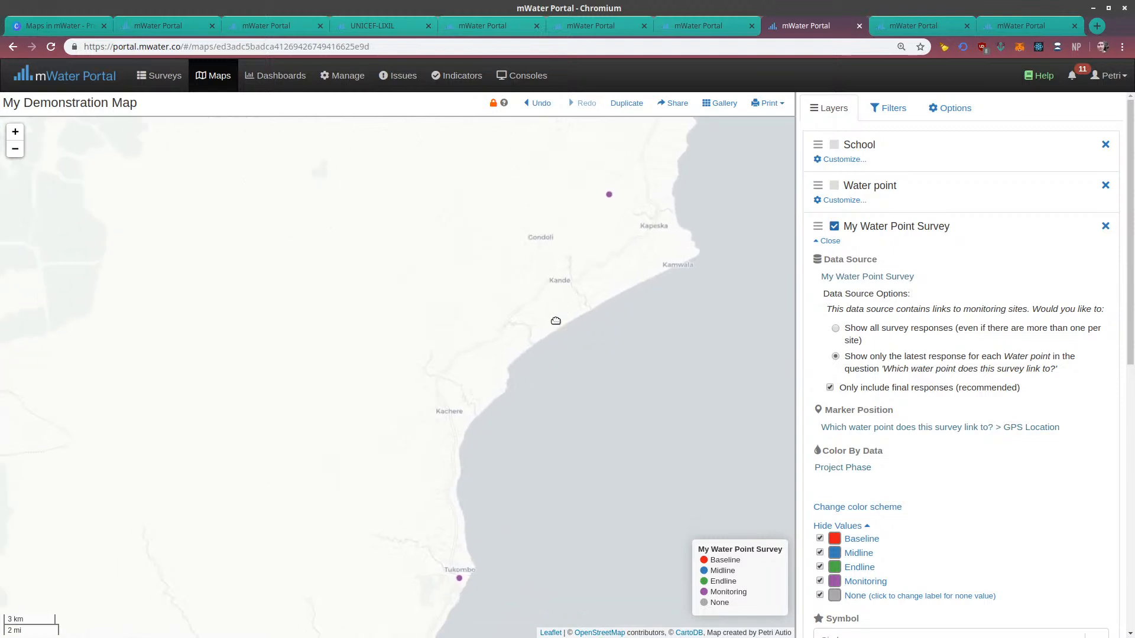
{"action": "scroll", "coordinate": [556, 321], "scroll_direction": "down", "scroll_amount": 1}
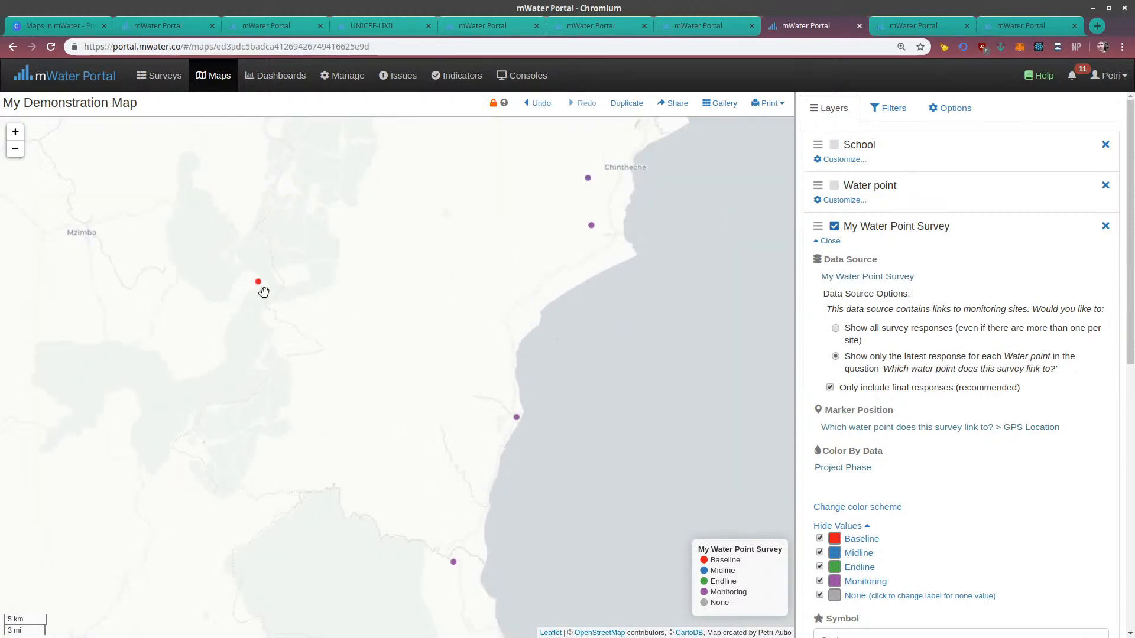
{"action": "left_click_drag", "start_coordinate": [566, 420], "coordinate": [559, 441]}
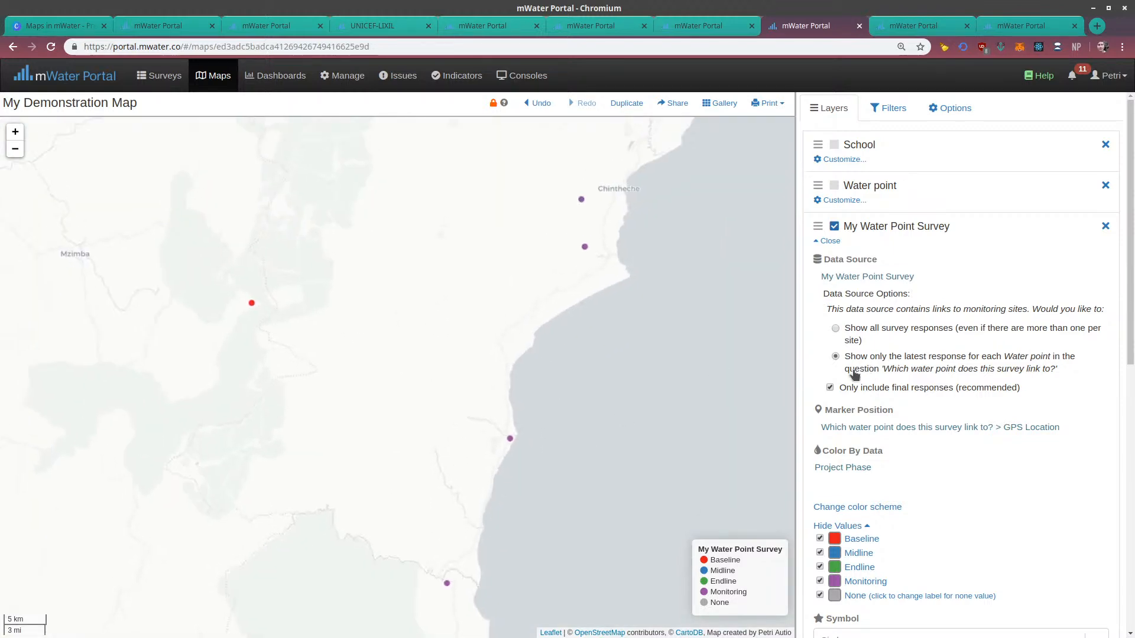
{"action": "left_click_drag", "start_coordinate": [596, 383], "coordinate": [598, 355]}
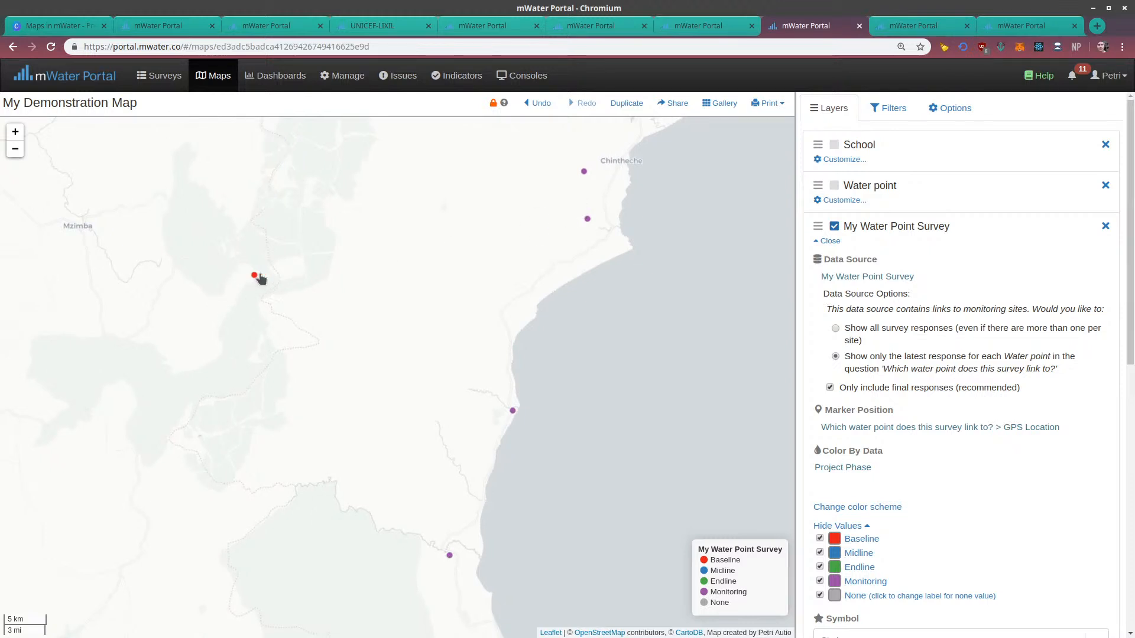
{"action": "left_click_drag", "start_coordinate": [260, 278], "coordinate": [291, 302]}
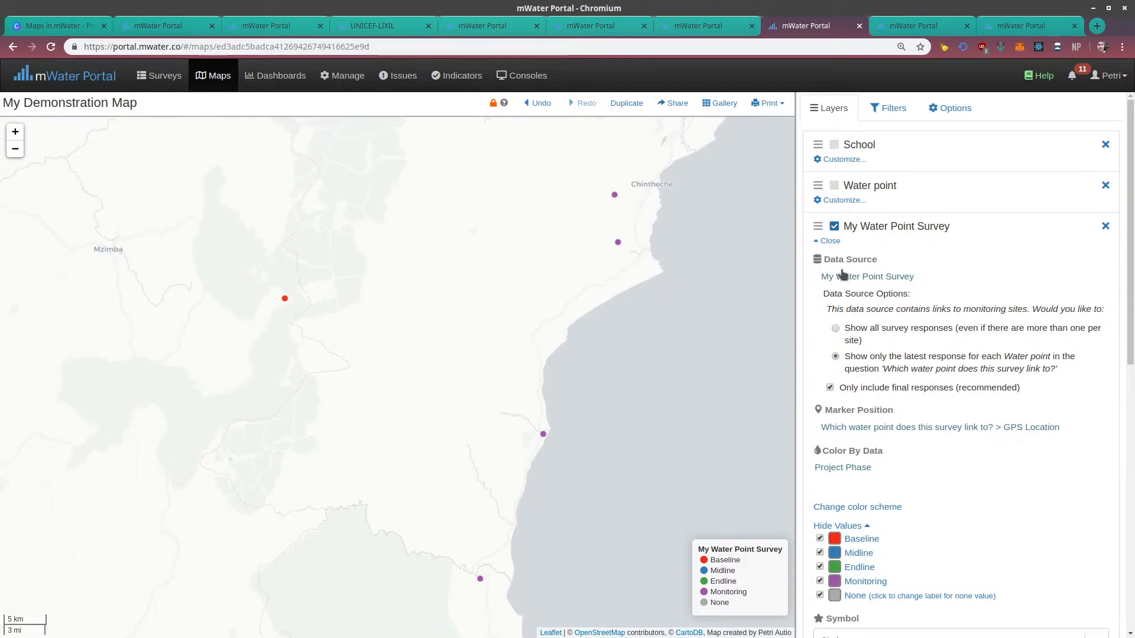
Change the survey layer's color-by data to Breakdown of users: People using the water point - Men and inspect the markers
{"action": "left_click", "coordinate": [844, 467]}
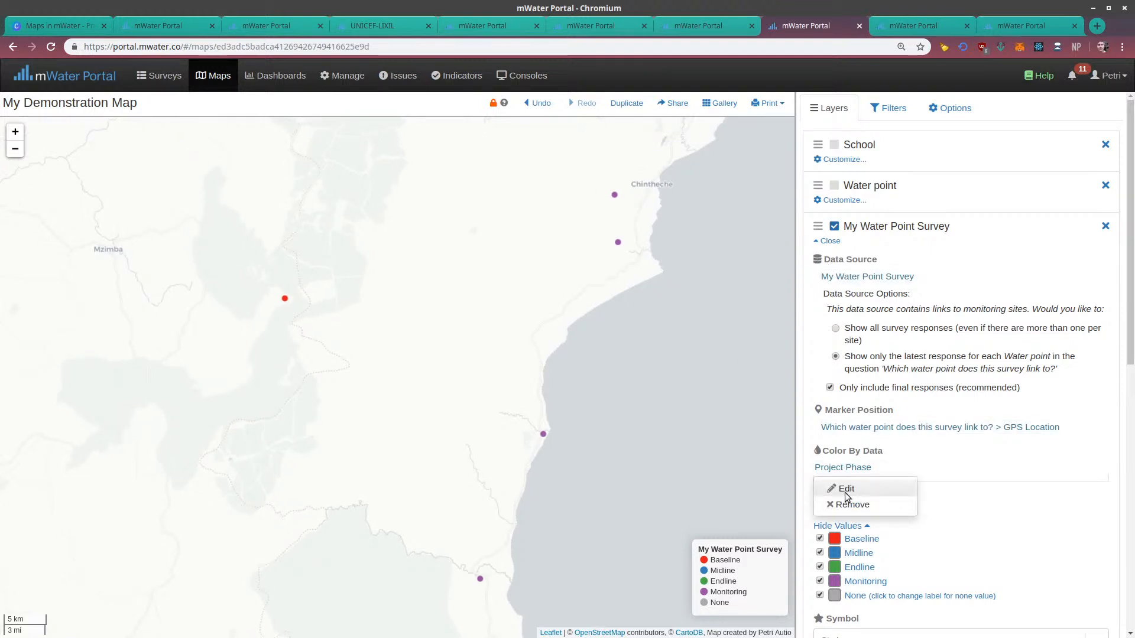
{"action": "left_click", "coordinate": [845, 490]}
{"action": "left_click", "coordinate": [67, 219]}
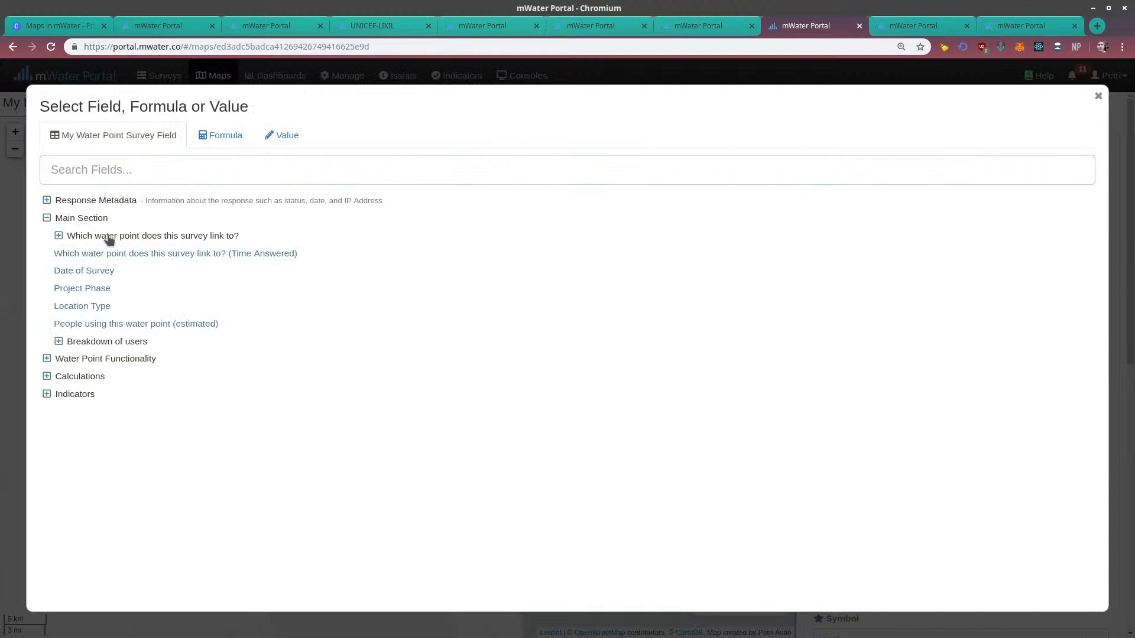
{"action": "left_click", "coordinate": [59, 341]}
{"action": "left_click", "coordinate": [70, 359]}
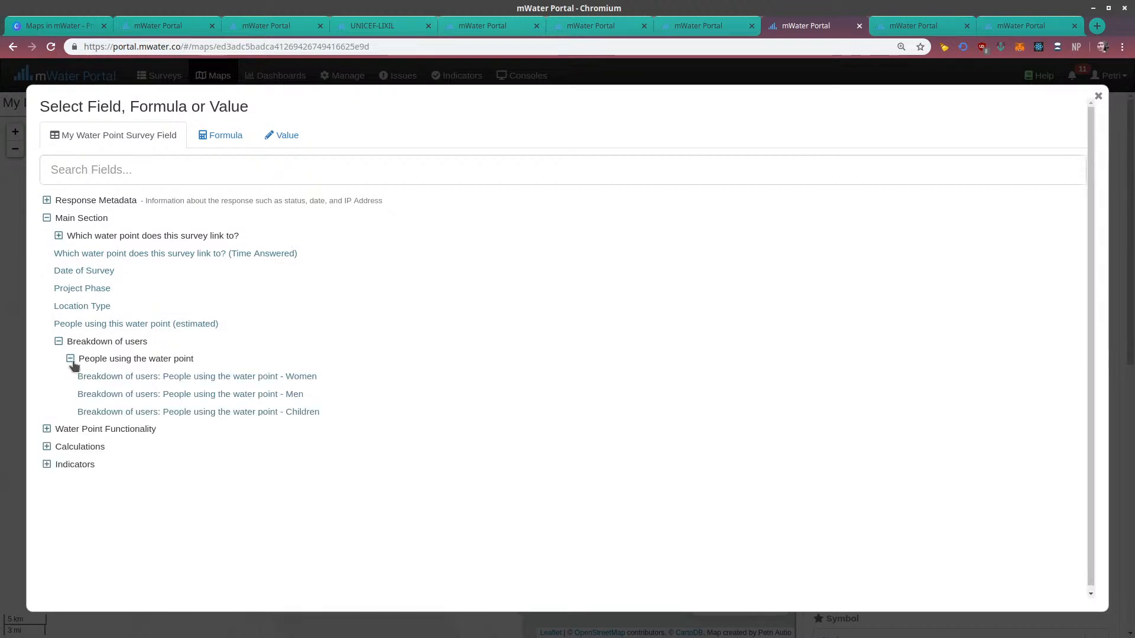
{"action": "left_click", "coordinate": [99, 395]}
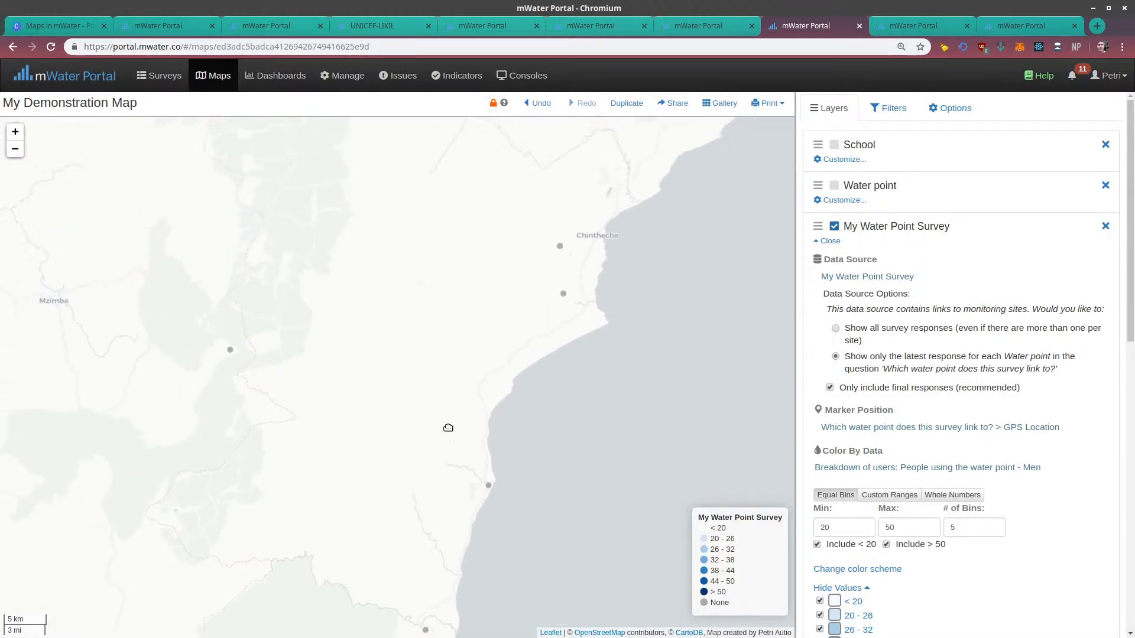
{"action": "left_click_drag", "start_coordinate": [544, 329], "coordinate": [494, 395]}
{"action": "scroll", "coordinate": [494, 395], "scroll_direction": "down", "scroll_amount": 1}
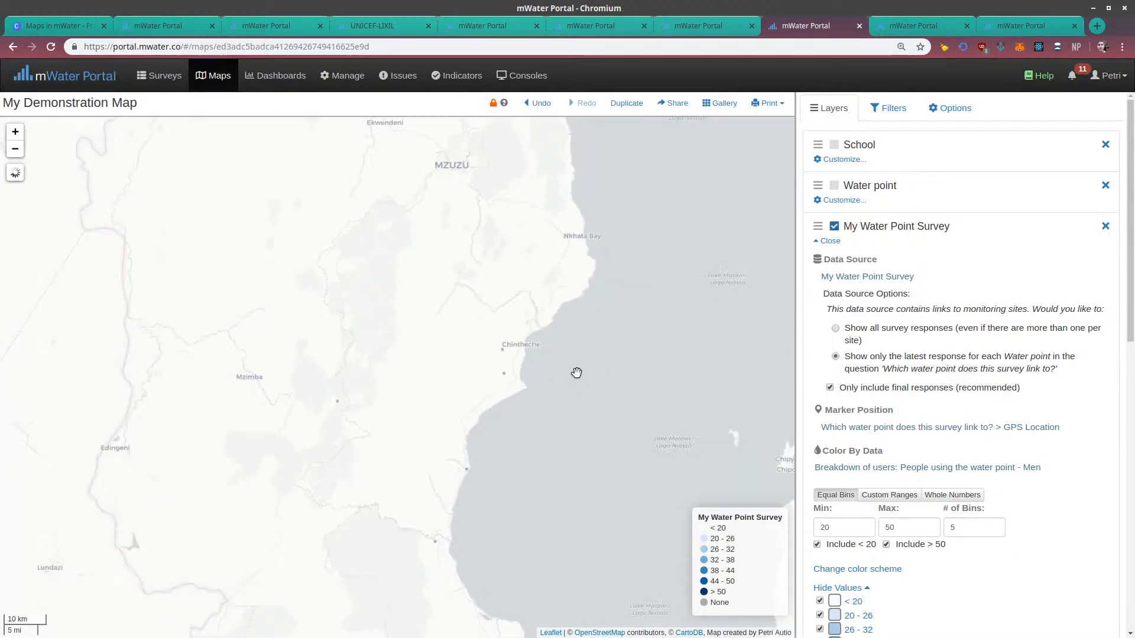
{"action": "mouse_move", "coordinate": [577, 372]}
{"action": "left_mouse_down"}
{"action": "mouse_move", "coordinate": [359, 392]}
{"action": "mouse_move", "coordinate": [499, 321]}
{"action": "left_mouse_up"}
{"action": "scroll", "coordinate": [514, 329], "scroll_direction": "up", "scroll_amount": 1}
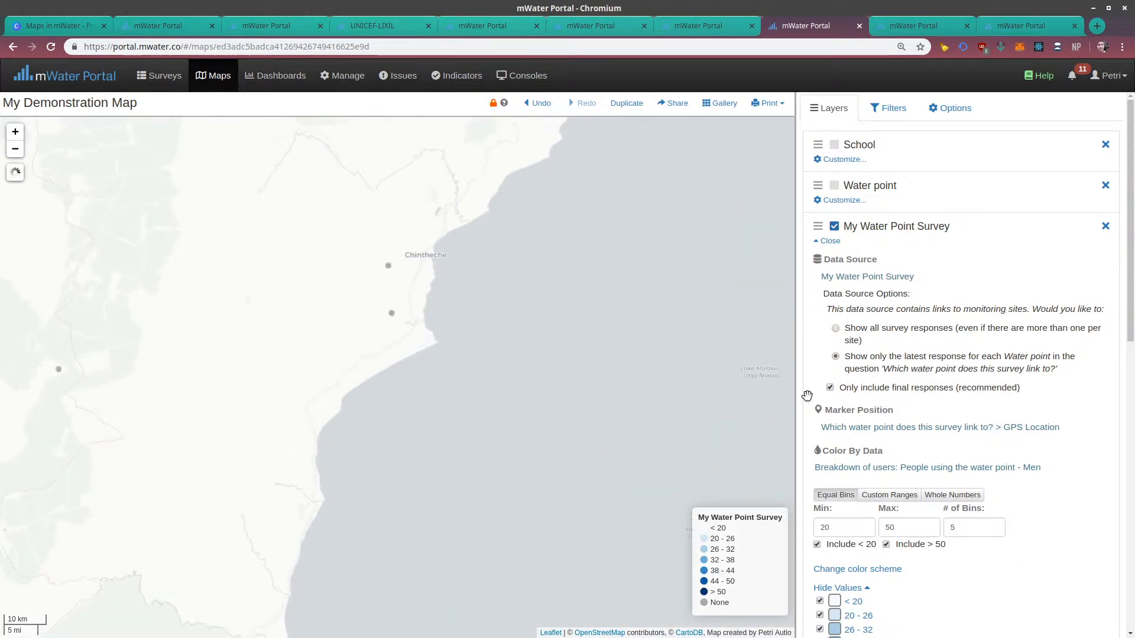
Replace the survey layer's color-by data with Functional status from the Water Point Functionality section
{"action": "left_click", "coordinate": [851, 427]}
{"action": "left_click", "coordinate": [815, 438]}
{"action": "left_click", "coordinate": [826, 473]}
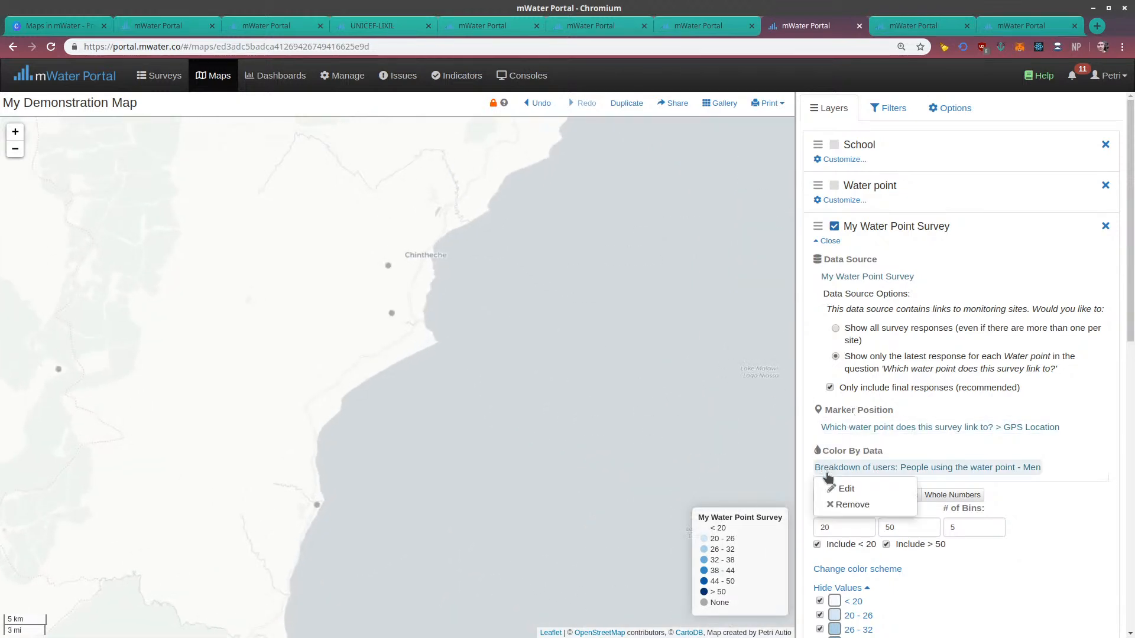
{"action": "left_click", "coordinate": [836, 505]}
{"action": "left_click", "coordinate": [828, 505]}
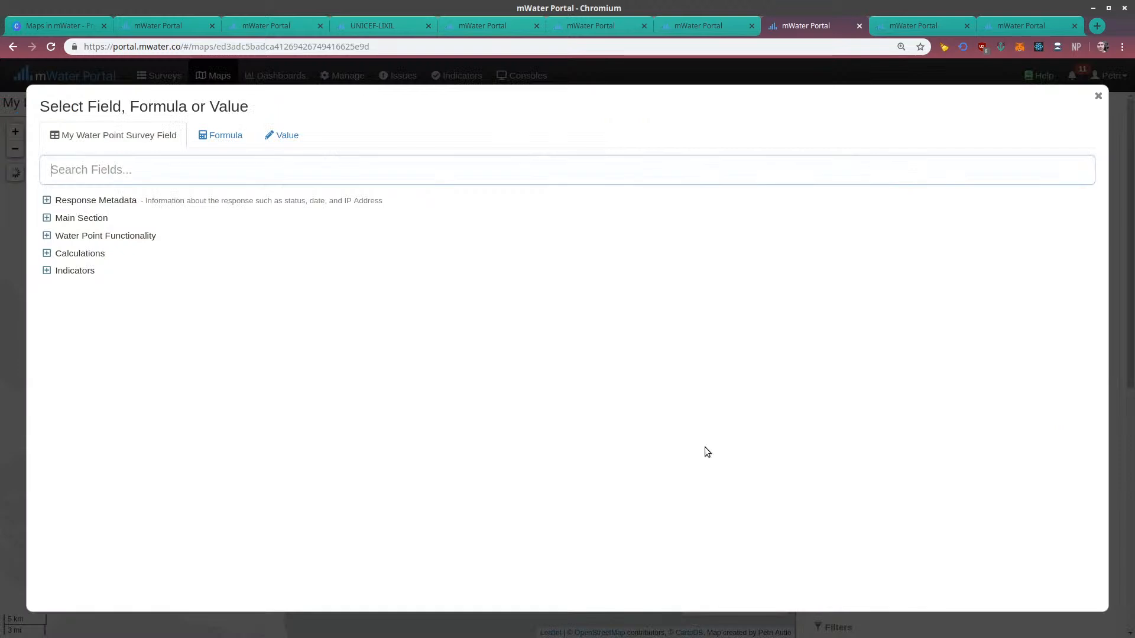
{"action": "left_click", "coordinate": [102, 236]}
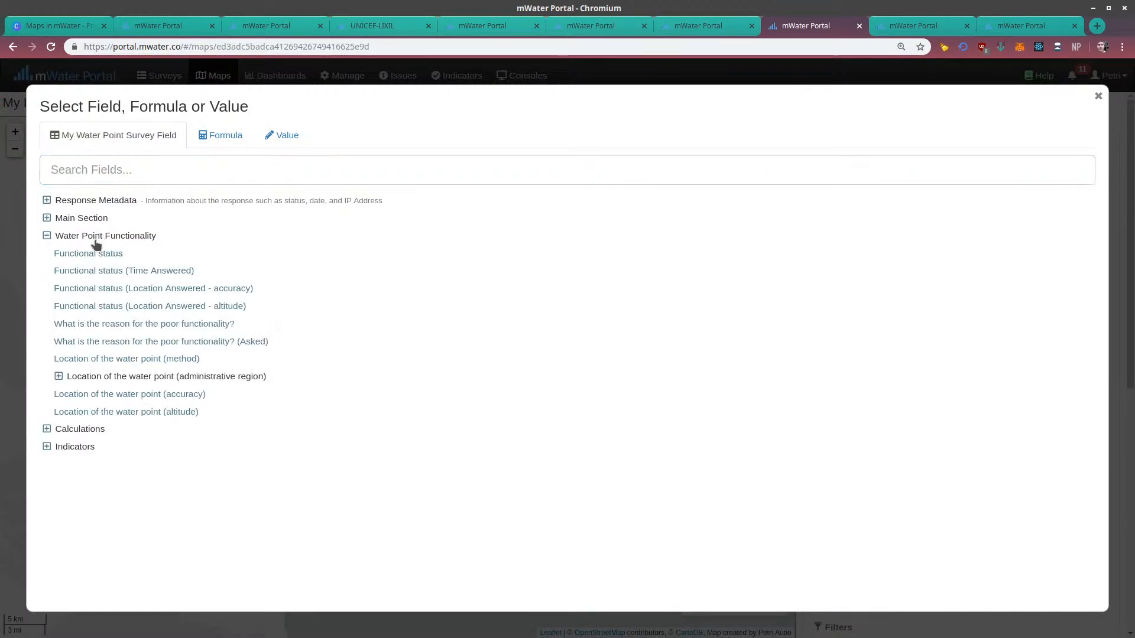
{"action": "left_click", "coordinate": [93, 254]}
{"action": "left_click_drag", "start_coordinate": [264, 333], "coordinate": [429, 264]}
Replace the survey layer's color-by data with the Location Type field from the Main Section
{"action": "left_click", "coordinate": [850, 468]}
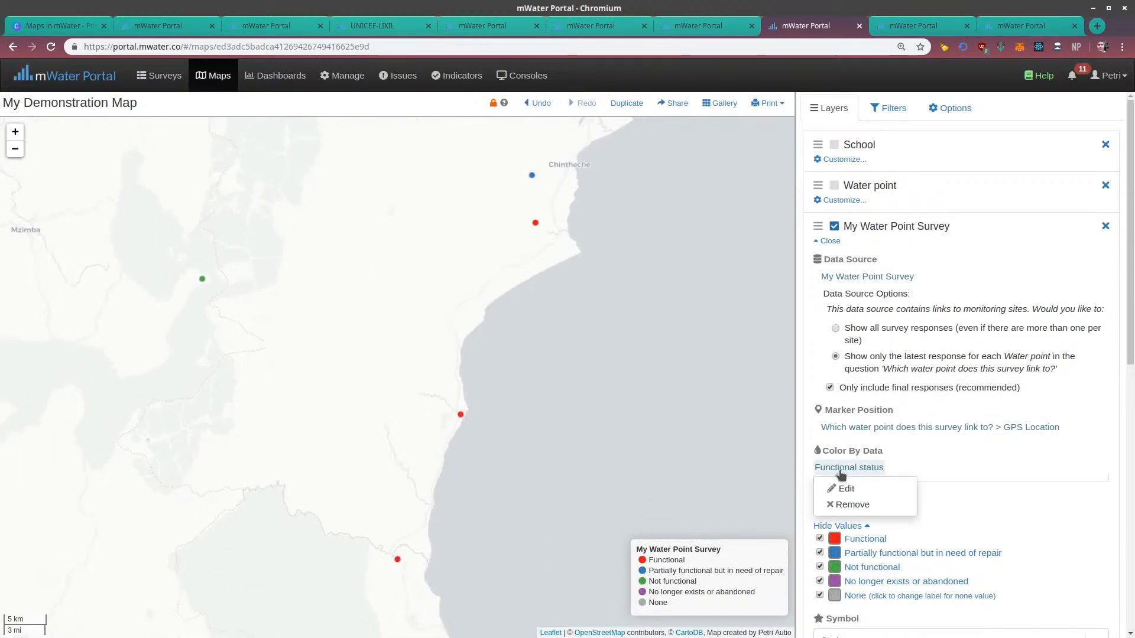
{"action": "left_click", "coordinate": [842, 505]}
{"action": "left_click", "coordinate": [830, 507]}
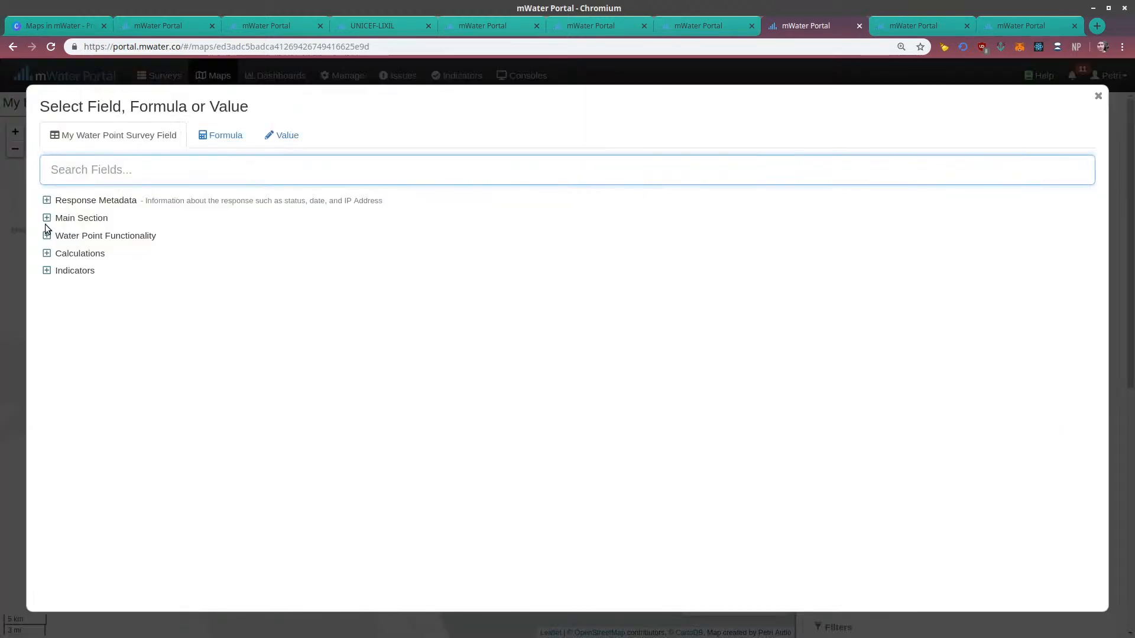
{"action": "left_click", "coordinate": [60, 218]}
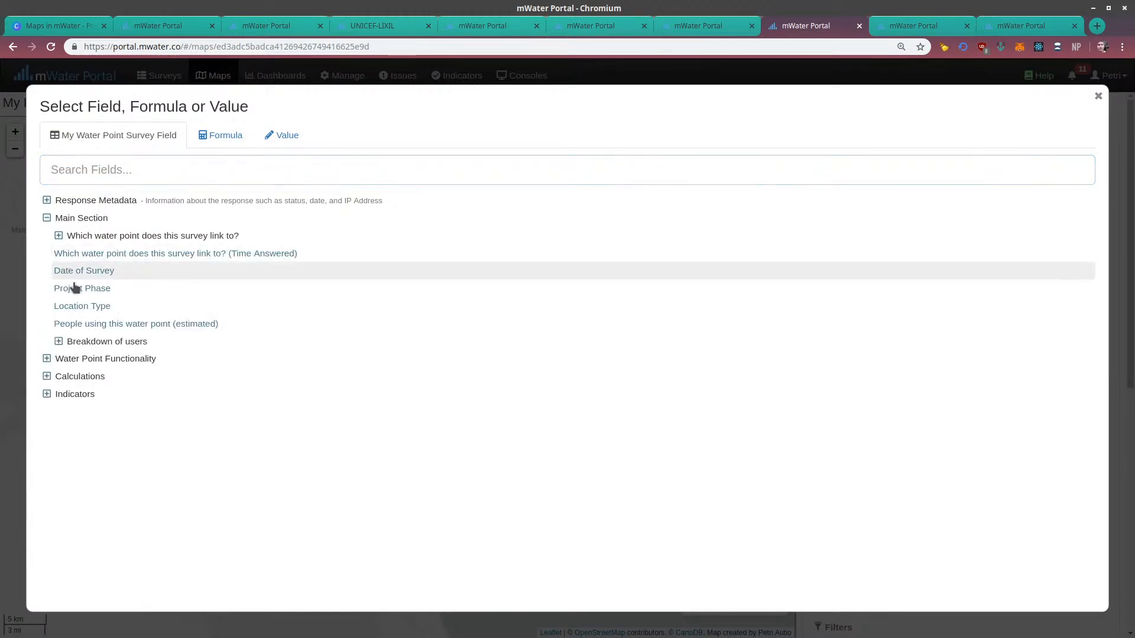
{"action": "left_click", "coordinate": [79, 310]}
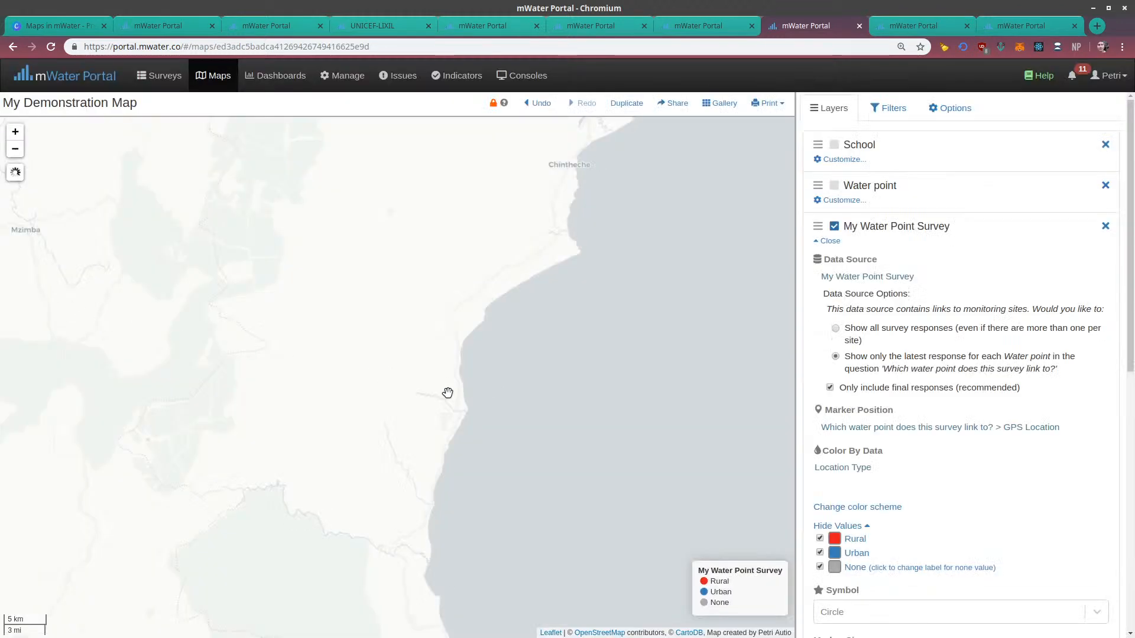
{"action": "left_click_drag", "start_coordinate": [501, 303], "coordinate": [499, 424]}
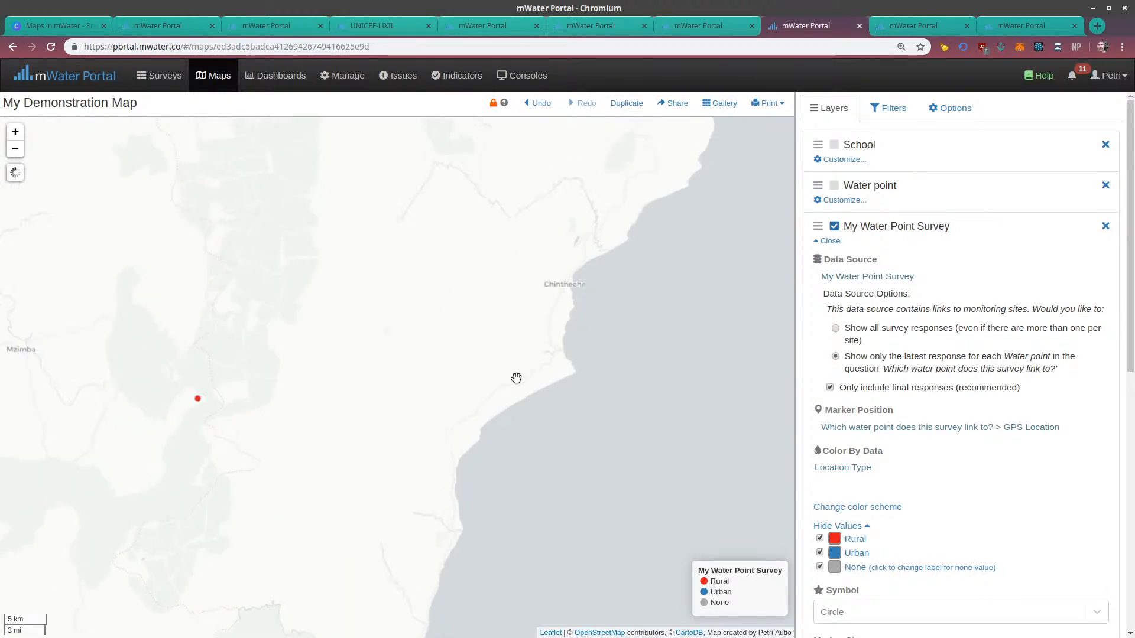
Review the Main Section questions in the survey's form design and return to the demonstration map
{"action": "left_click", "coordinate": [994, 26]}
{"action": "scroll", "coordinate": [389, 324], "scroll_direction": "down", "scroll_amount": 4}
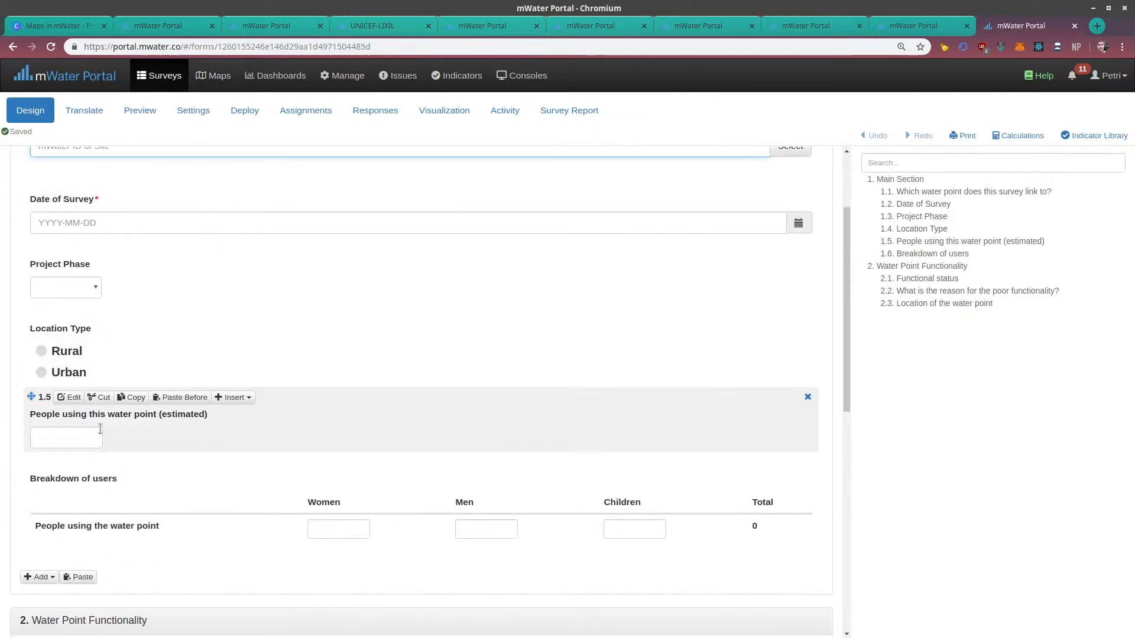
{"action": "left_click", "coordinate": [696, 22]}
{"action": "left_click", "coordinate": [784, 26]}
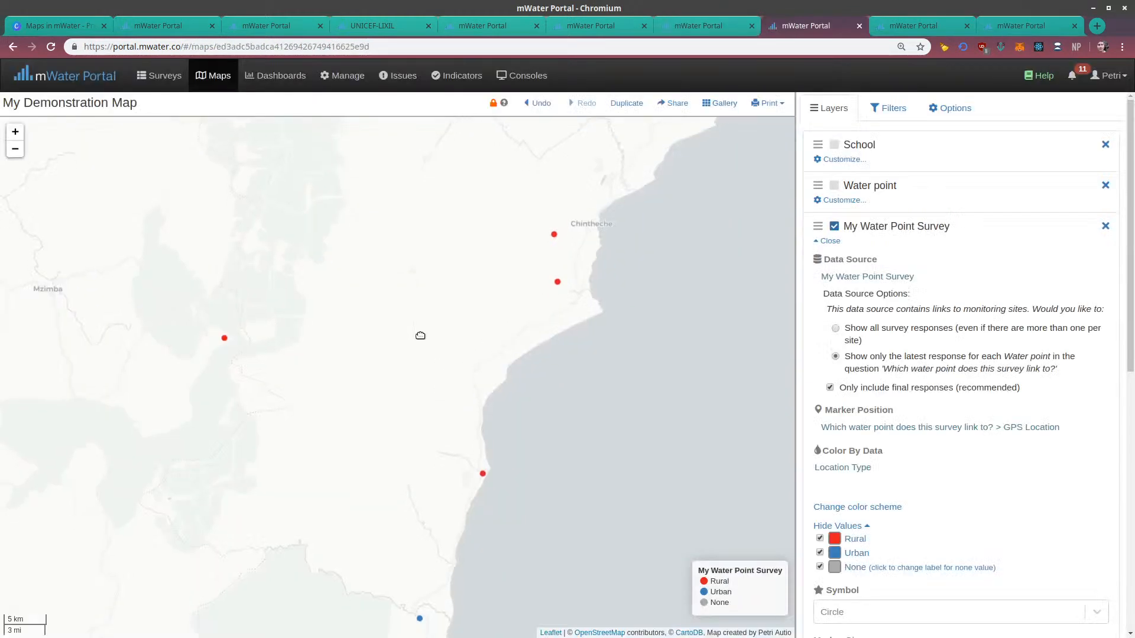
Close the My Water Point Survey layer's settings and hide that layer on the map
{"action": "left_click", "coordinate": [829, 241]}
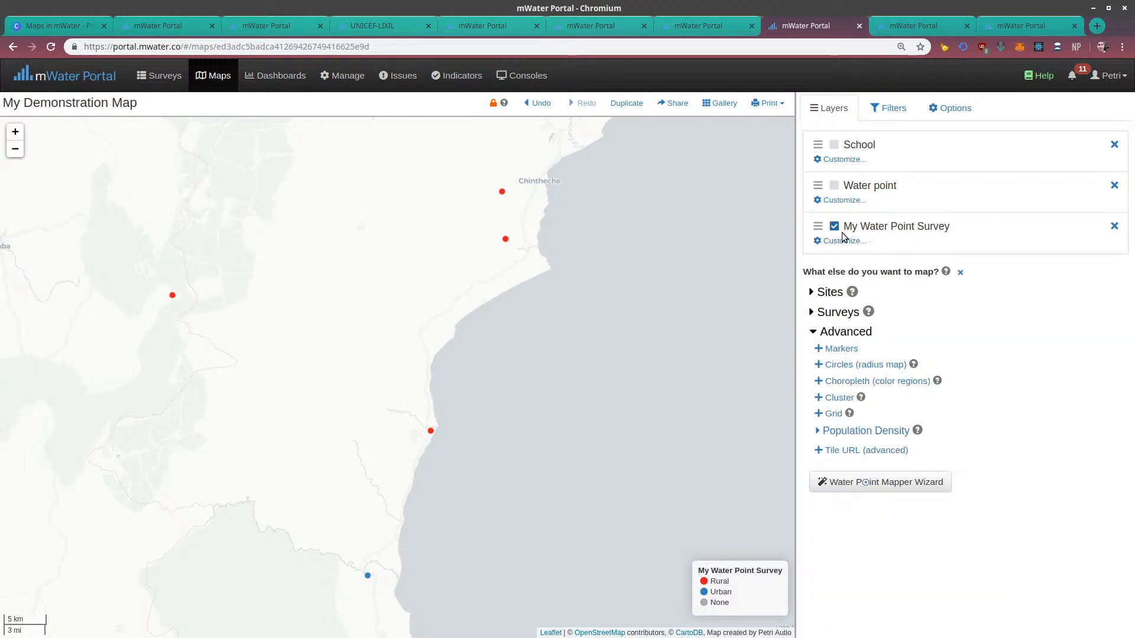
{"action": "left_click_drag", "start_coordinate": [600, 221], "coordinate": [571, 291]}
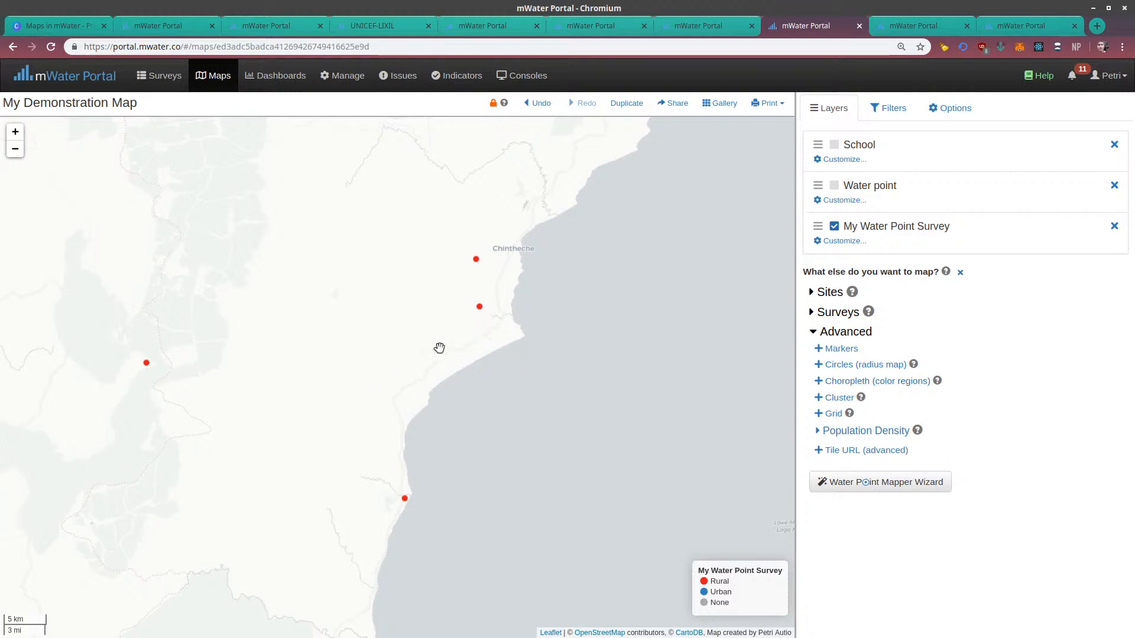
{"action": "left_click_drag", "start_coordinate": [507, 352], "coordinate": [558, 307]}
{"action": "scroll", "coordinate": [559, 310], "scroll_direction": "down", "scroll_amount": 1}
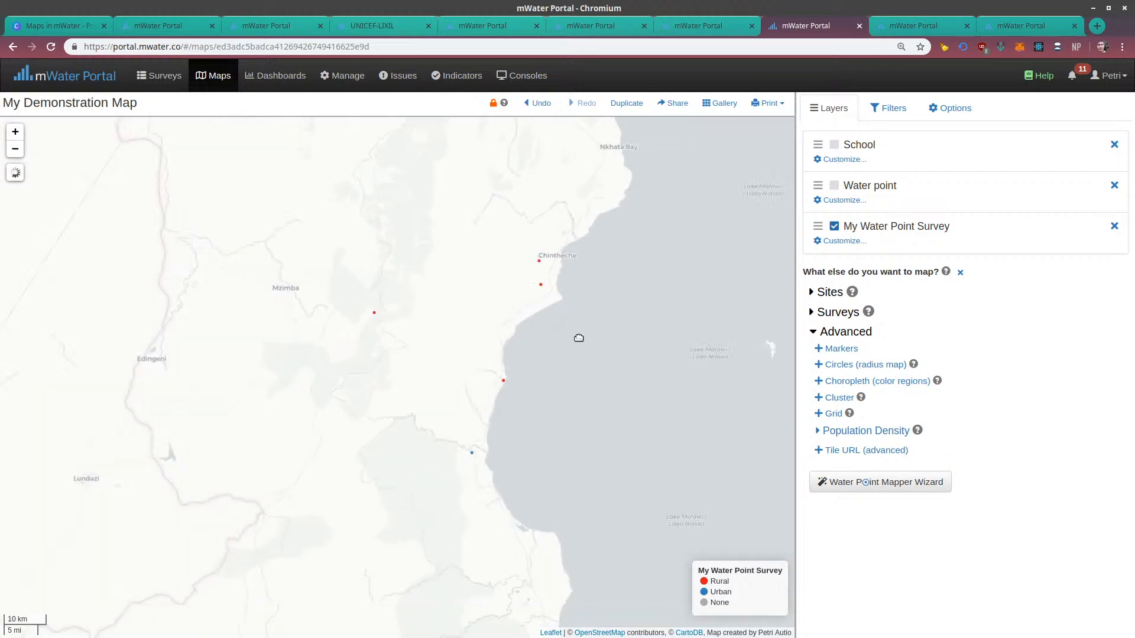
{"action": "left_click", "coordinate": [834, 226]}
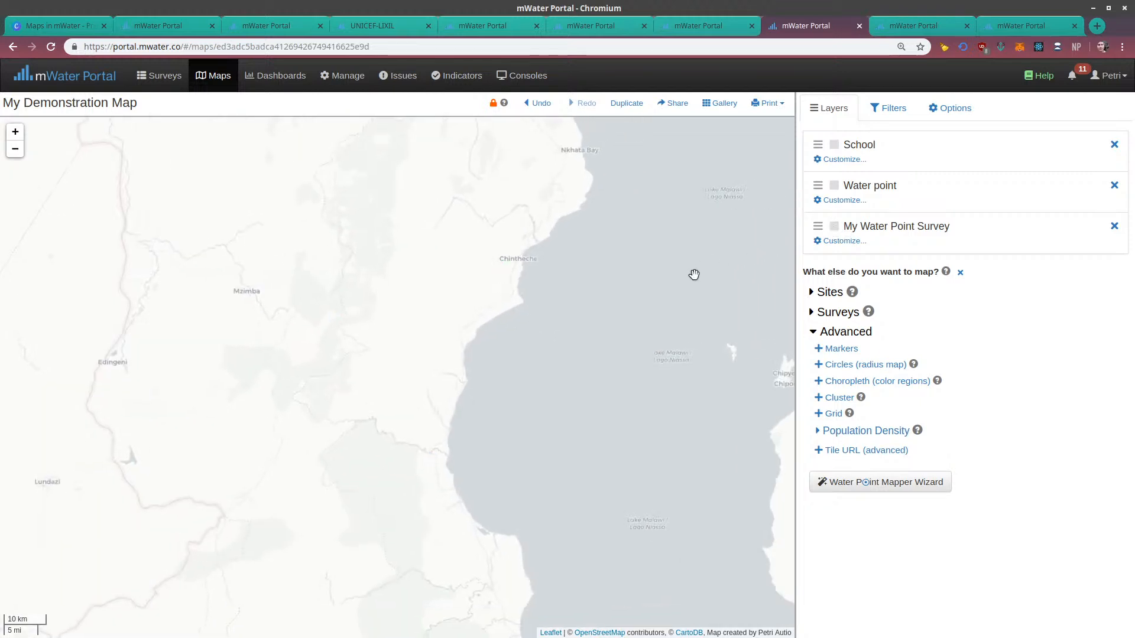
Add a choropleth (color regions) layer to the map with the view covering the area around Mzuzu and the lake
{"action": "left_click_drag", "start_coordinate": [689, 328], "coordinate": [618, 418]}
{"action": "scroll", "coordinate": [615, 418], "scroll_direction": "down", "scroll_amount": 1}
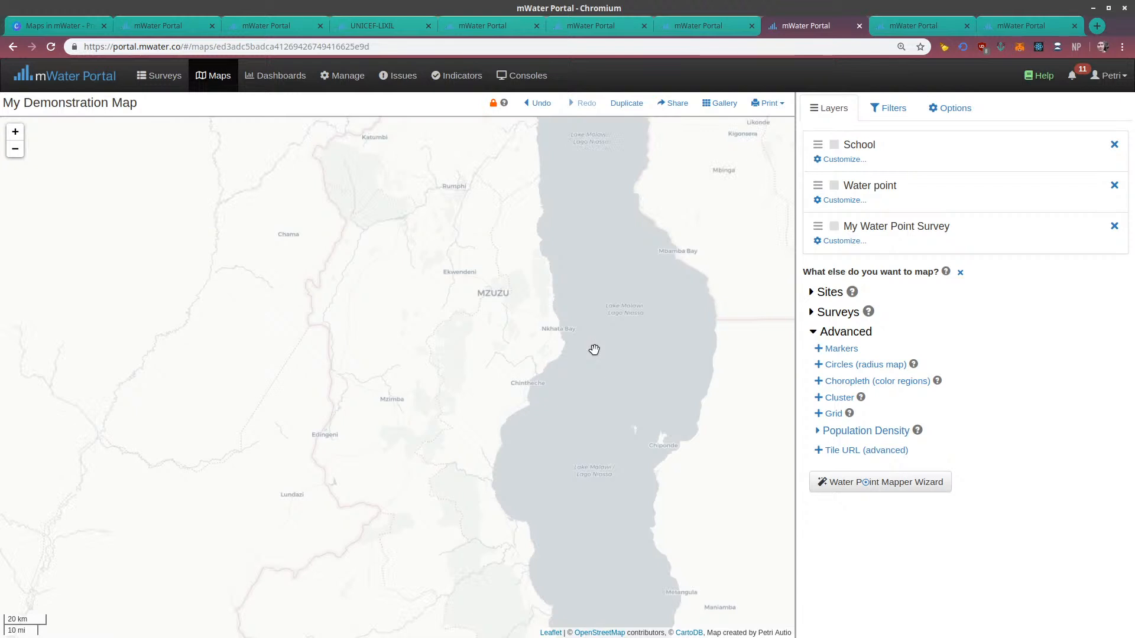
{"action": "left_click_drag", "start_coordinate": [605, 306], "coordinate": [560, 410]}
{"action": "left_click_drag", "start_coordinate": [493, 217], "coordinate": [481, 519]}
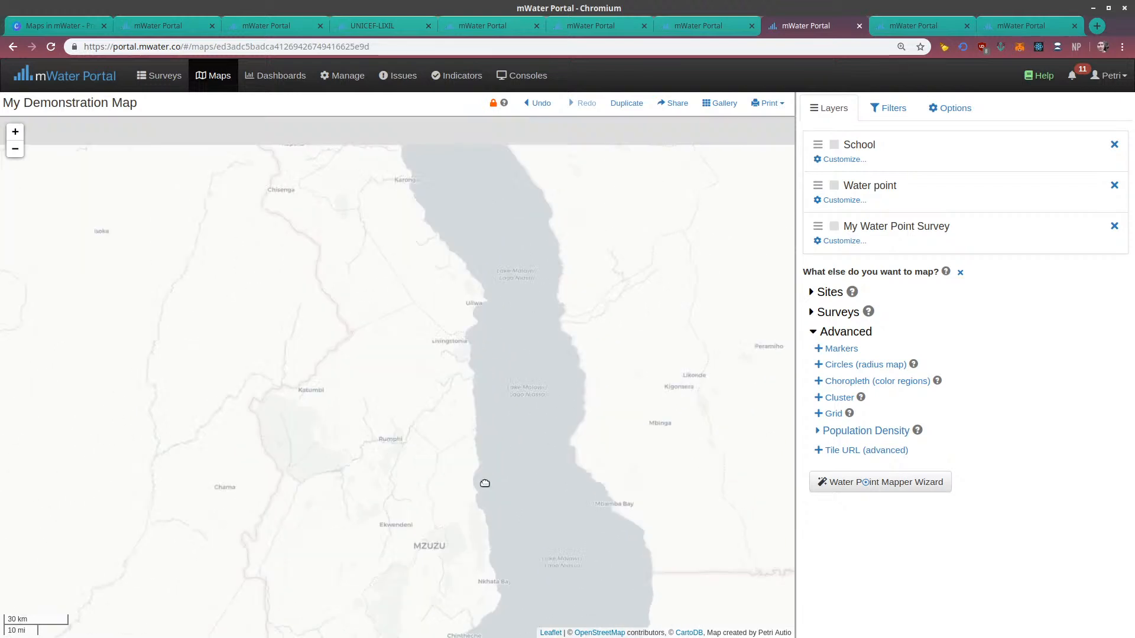
{"action": "left_click_drag", "start_coordinate": [390, 472], "coordinate": [367, 169]}
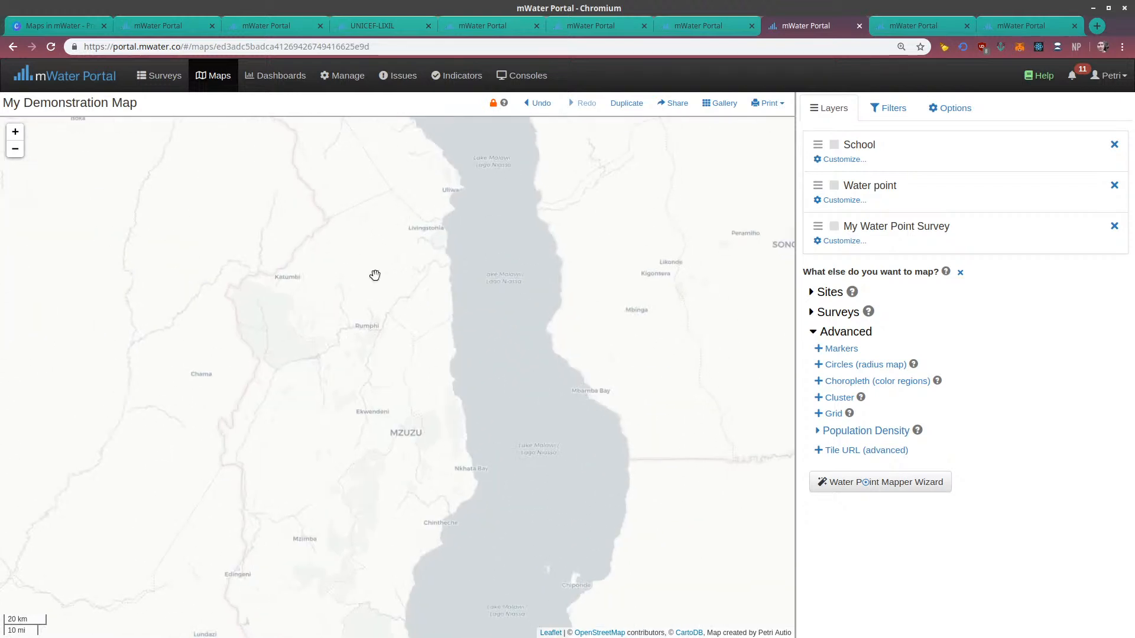
{"action": "left_click_drag", "start_coordinate": [410, 420], "coordinate": [432, 247]}
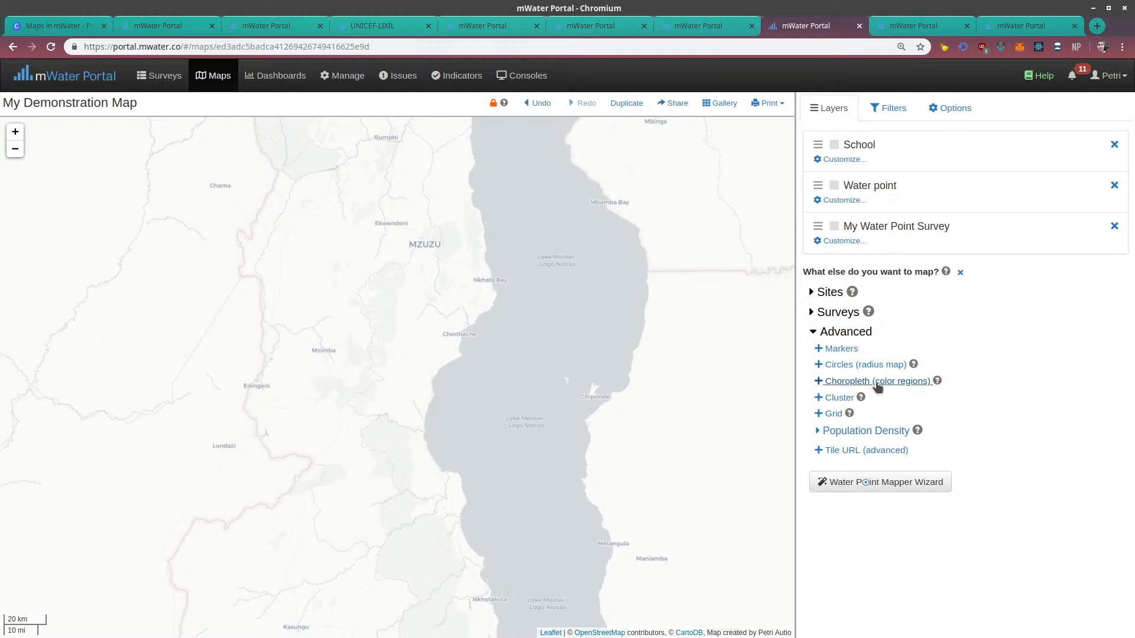
{"action": "left_click", "coordinate": [828, 382]}
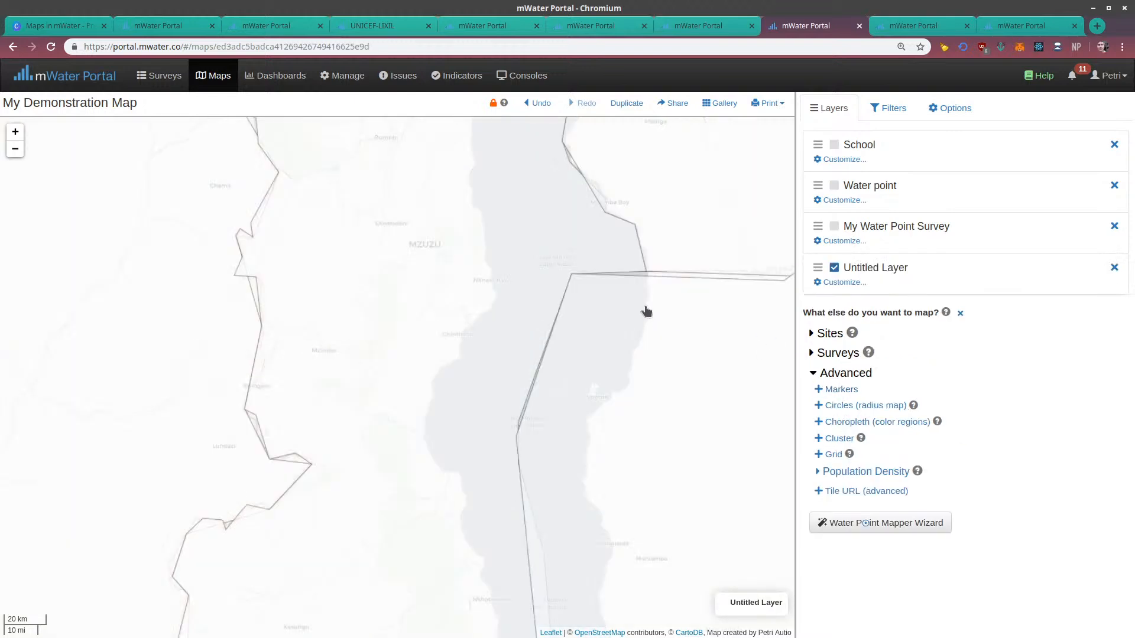
Examine the country boundaries drawn by the new choropleth layer across Africa and around Malawi
{"action": "left_click_drag", "start_coordinate": [664, 253], "coordinate": [592, 550]}
{"action": "scroll", "coordinate": [582, 327], "scroll_direction": "down", "scroll_amount": 1}
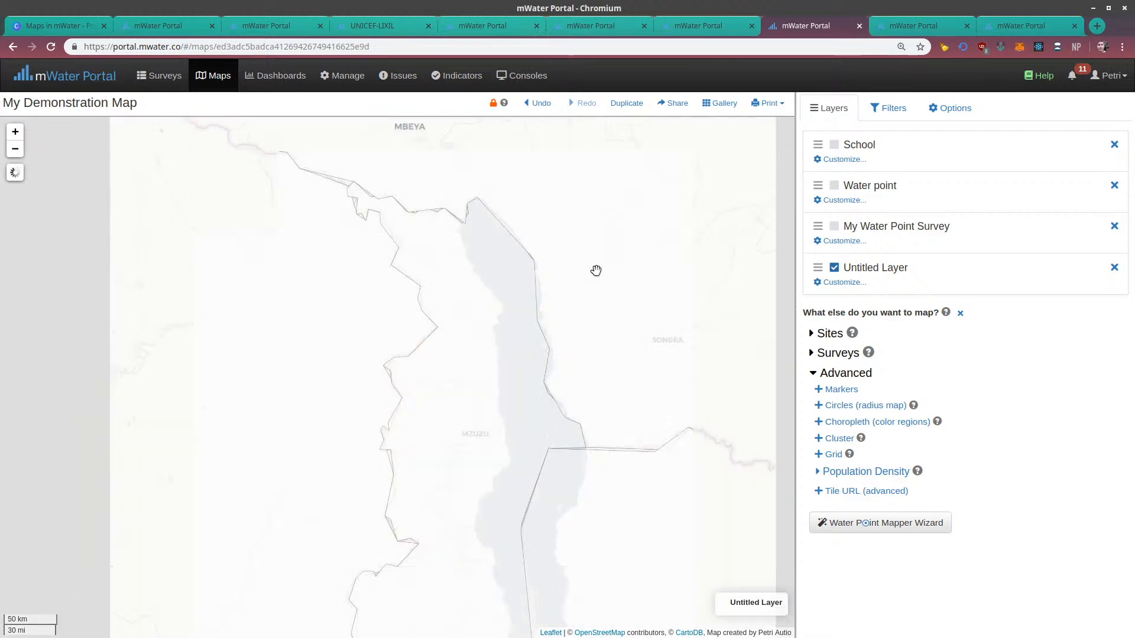
{"action": "left_click_drag", "start_coordinate": [596, 270], "coordinate": [659, 223]}
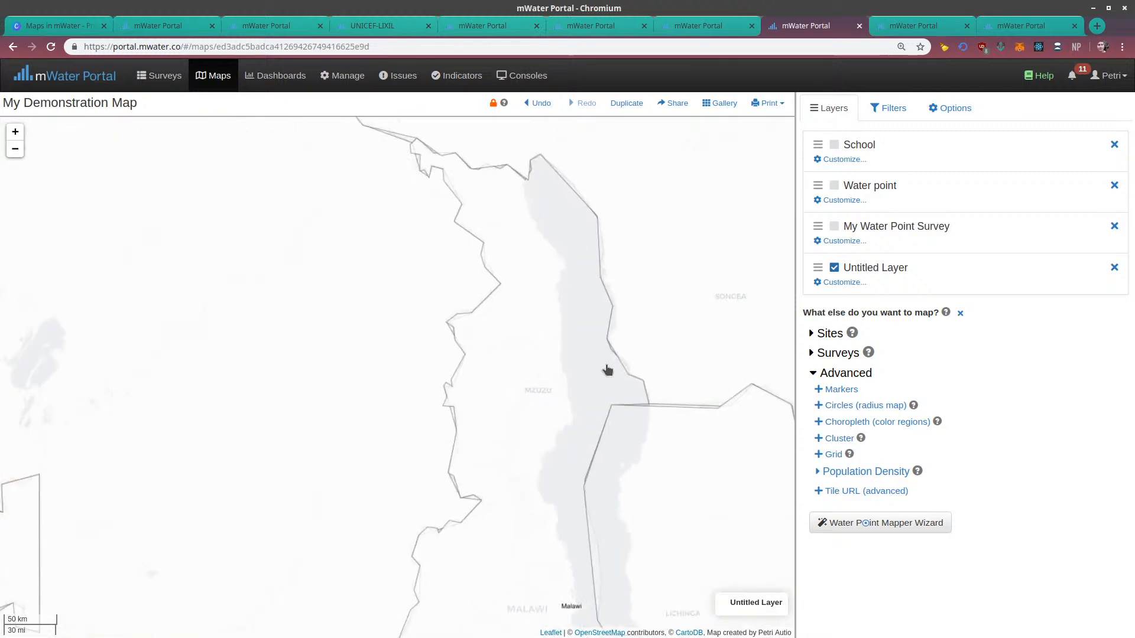
{"action": "scroll", "coordinate": [608, 370], "scroll_direction": "down", "scroll_amount": 3}
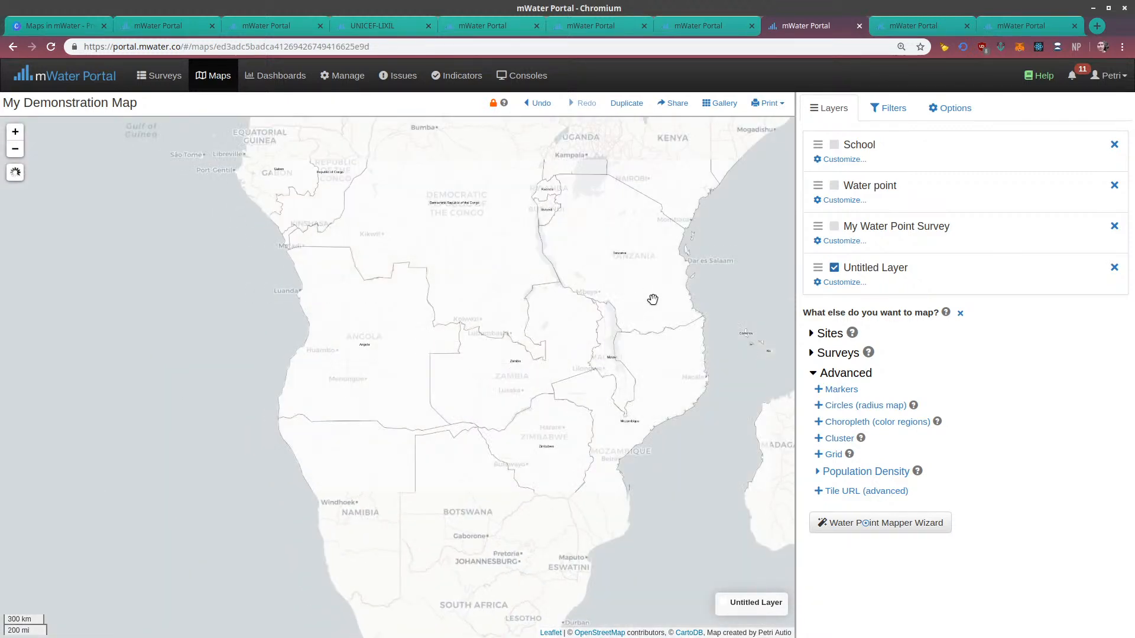
{"action": "left_click_drag", "start_coordinate": [652, 300], "coordinate": [597, 426]}
{"action": "scroll", "coordinate": [633, 304], "scroll_direction": "down", "scroll_amount": 1}
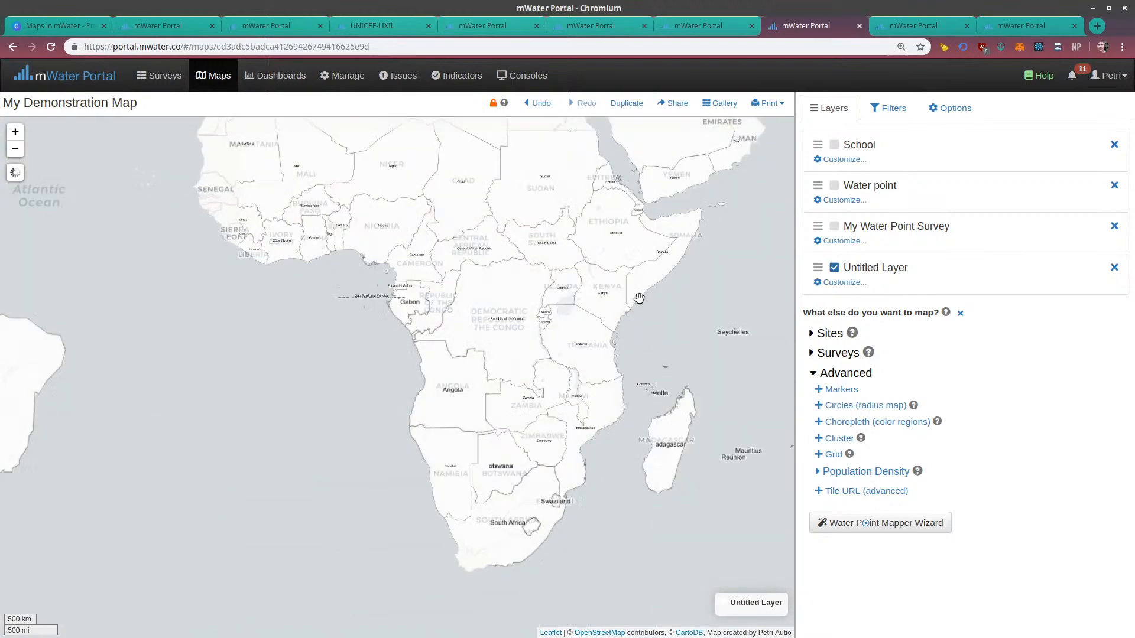
{"action": "scroll", "coordinate": [639, 298], "scroll_direction": "down", "scroll_amount": 1}
{"action": "left_click_drag", "start_coordinate": [628, 325], "coordinate": [549, 372]}
{"action": "scroll", "coordinate": [535, 373], "scroll_direction": "up", "scroll_amount": 1}
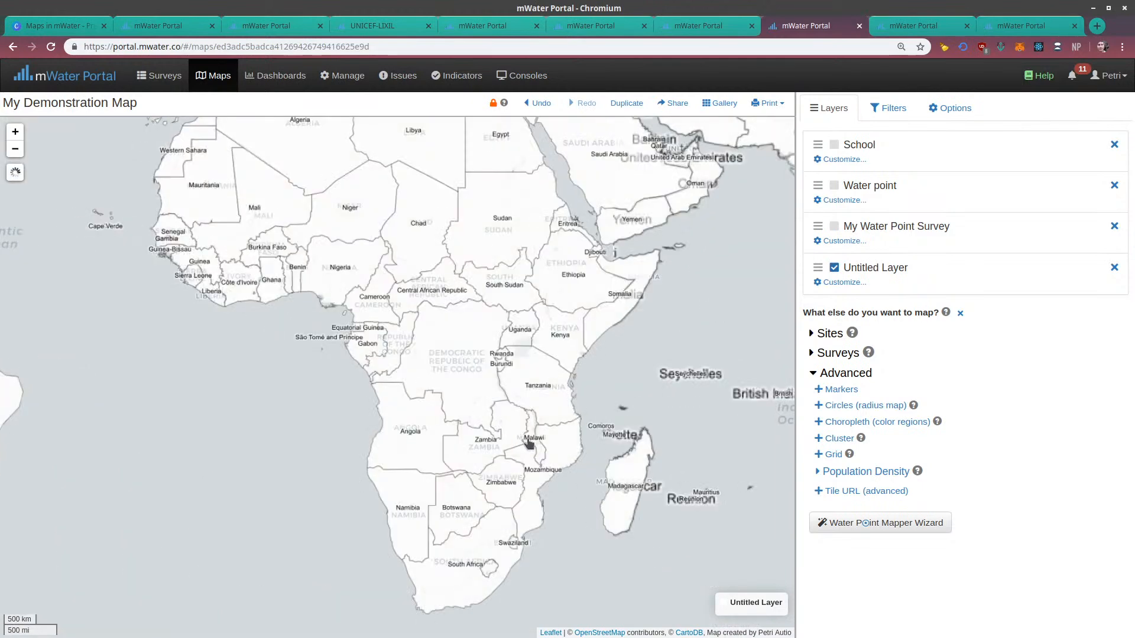
{"action": "scroll", "coordinate": [528, 443], "scroll_direction": "up", "scroll_amount": 2}
{"action": "scroll", "coordinate": [588, 393], "scroll_direction": "up", "scroll_amount": 1}
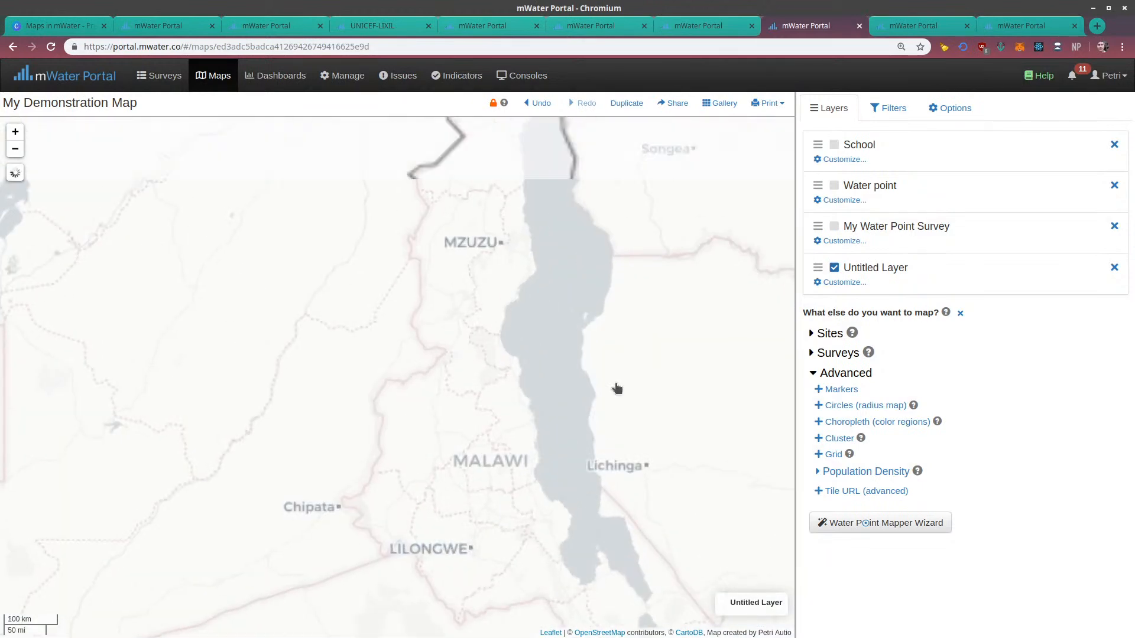
{"action": "left_click_drag", "start_coordinate": [559, 357], "coordinate": [481, 319]}
{"action": "left_click_drag", "start_coordinate": [494, 210], "coordinate": [481, 421]}
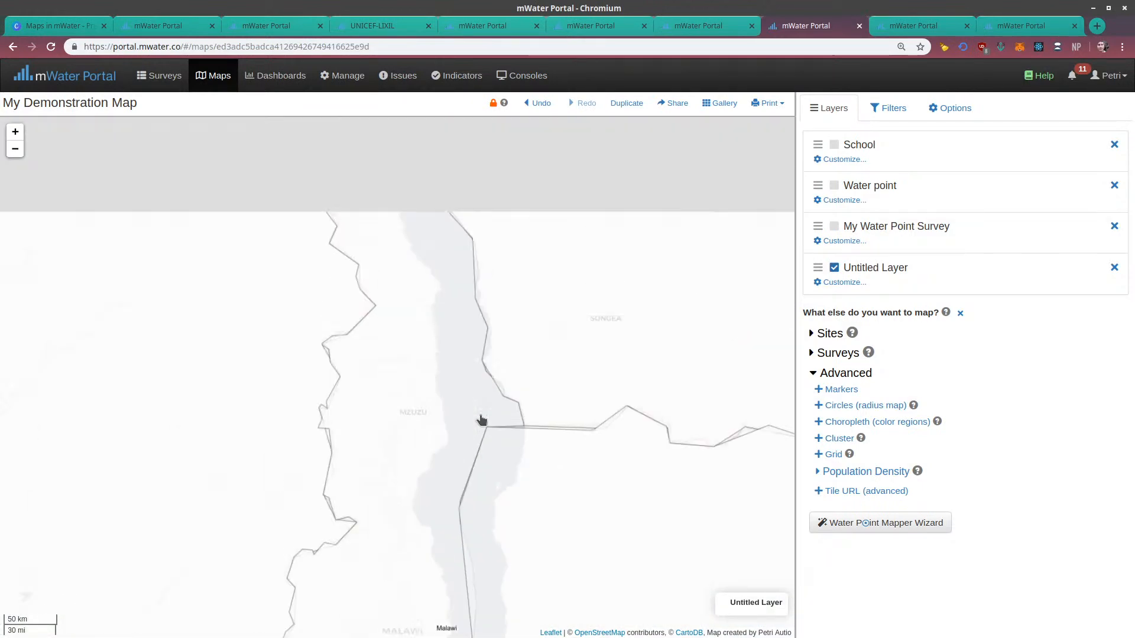
{"action": "left_click_drag", "start_coordinate": [380, 435], "coordinate": [372, 277]}
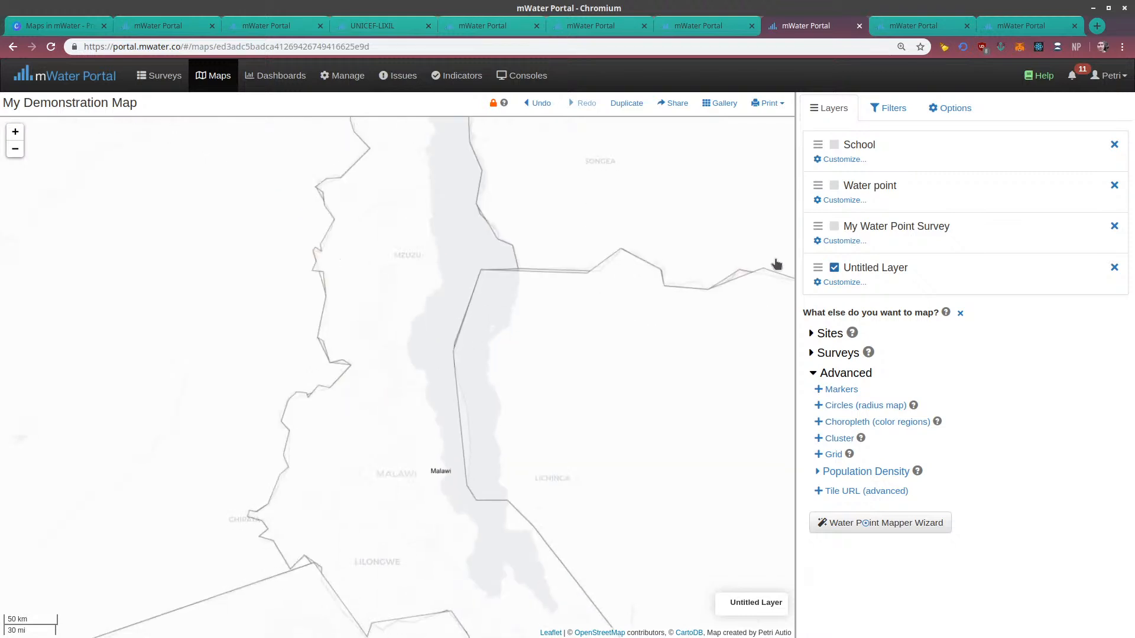
Open the new choropleth layer's settings and rename the layer as Areas
{"action": "left_click", "coordinate": [840, 283]}
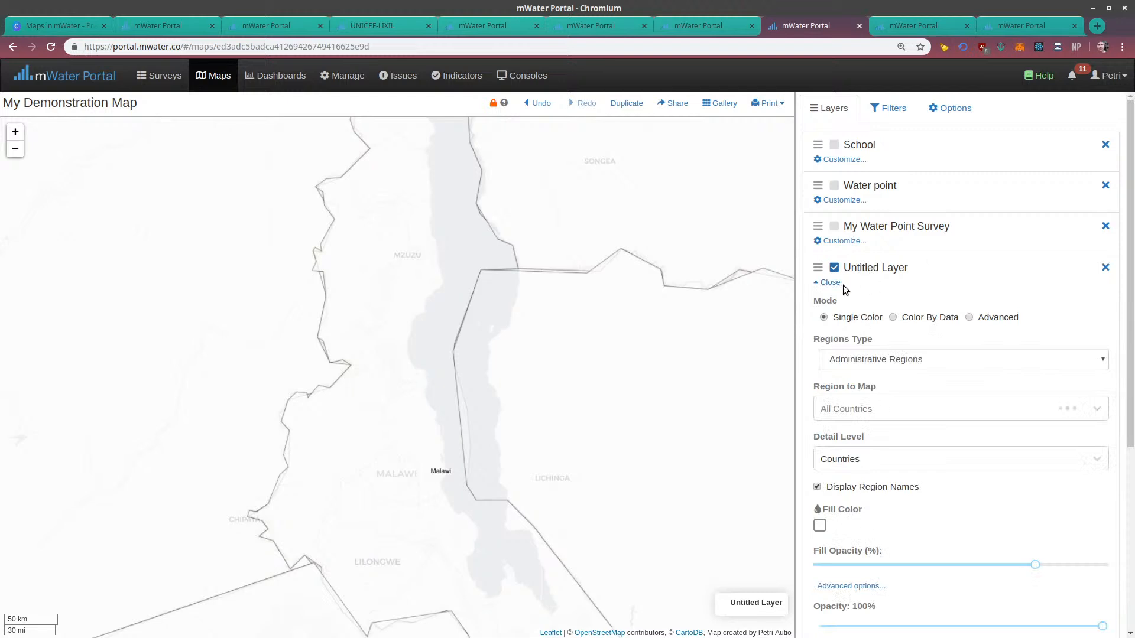
{"action": "left_click", "coordinate": [914, 268]}
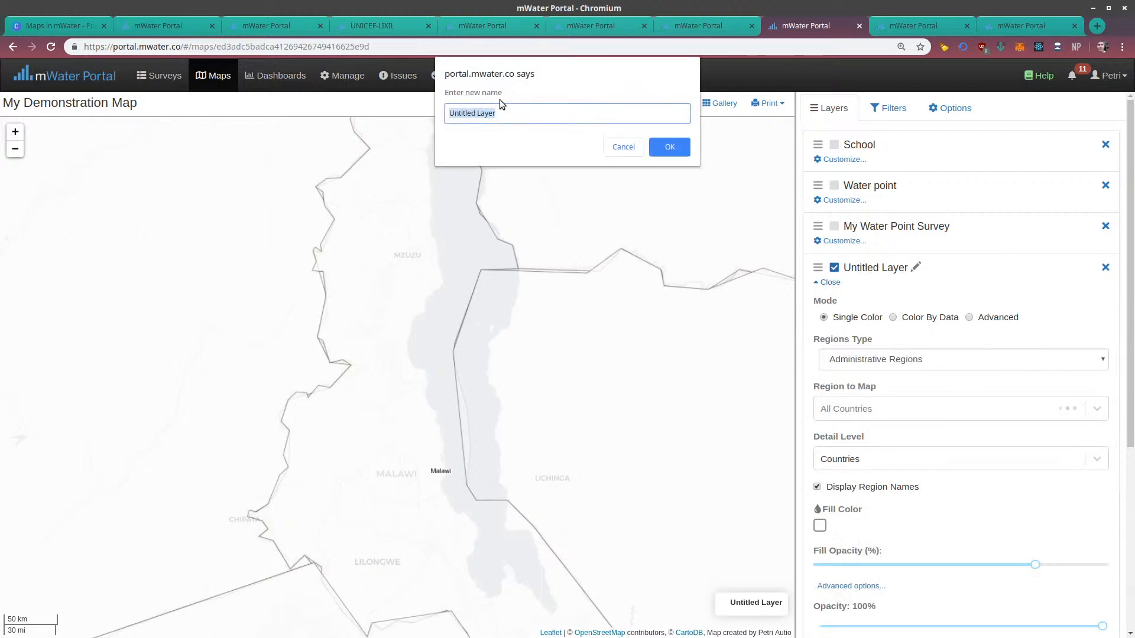
{"action": "type", "text": "Areas"}
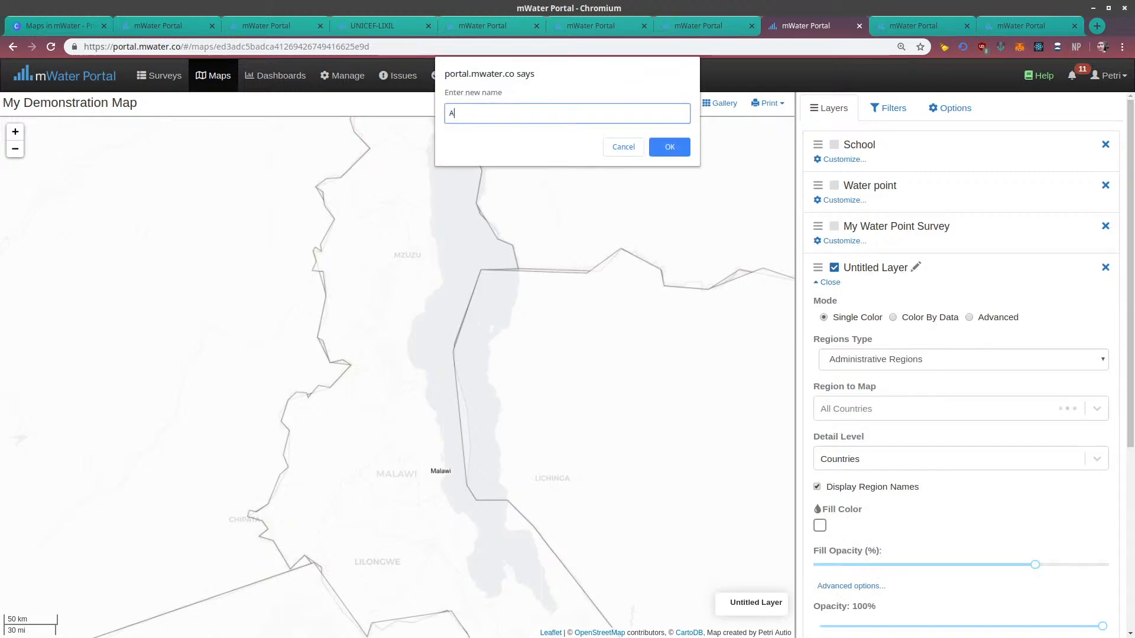
{"action": "left_click", "coordinate": [670, 148]}
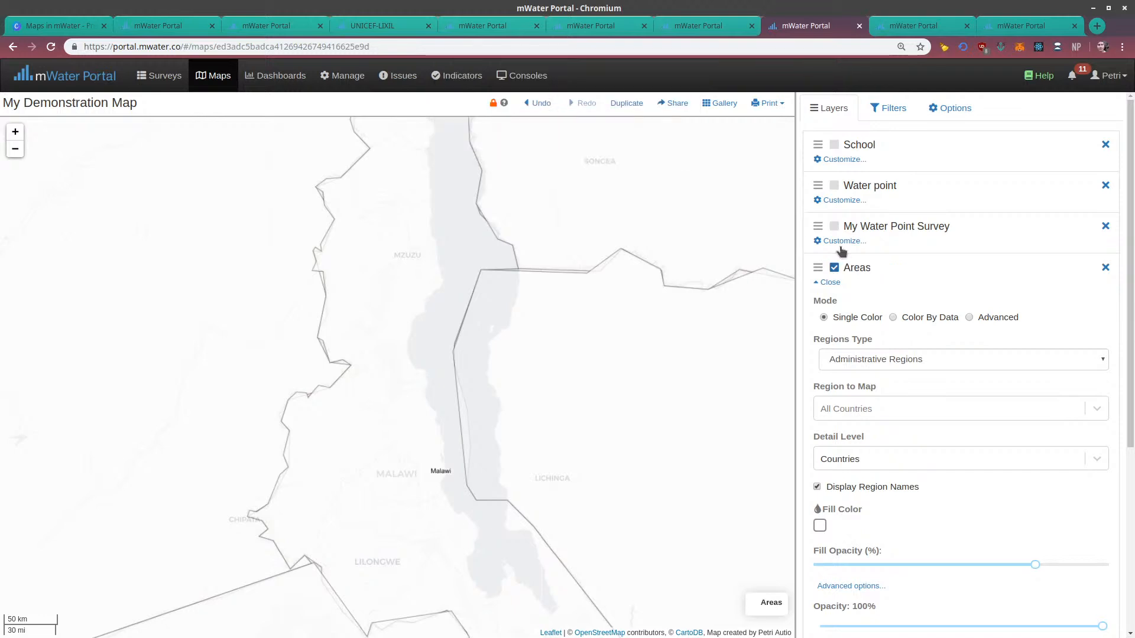
Set Malawi as the region to map for the Areas layer
{"action": "scroll", "coordinate": [864, 337], "scroll_direction": "down", "scroll_amount": 1}
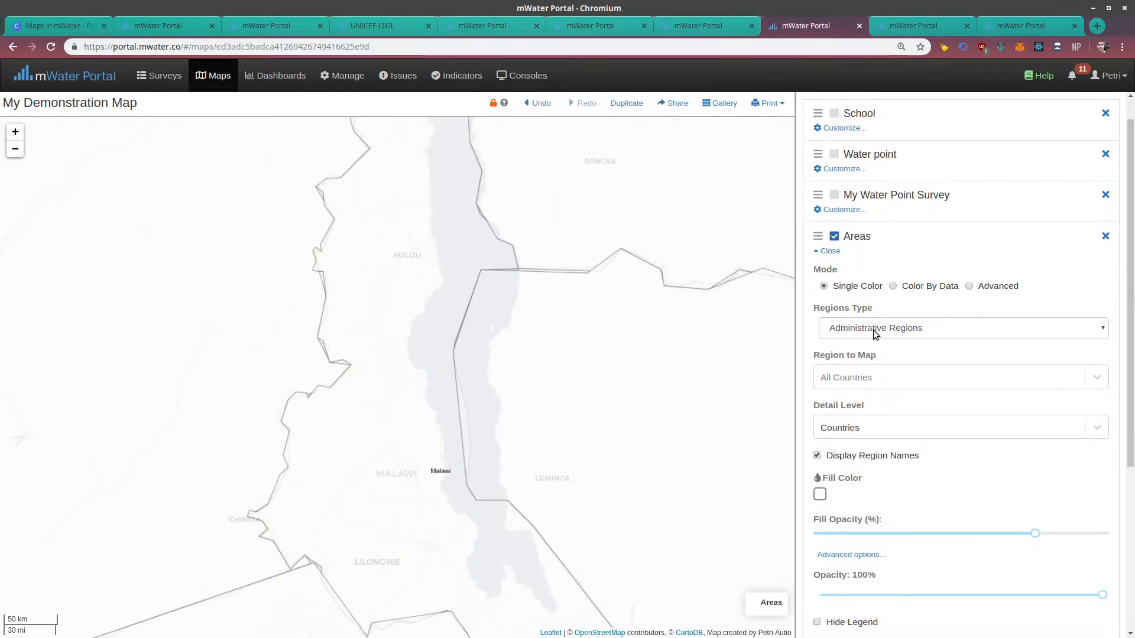
{"action": "left_click", "coordinate": [859, 383]}
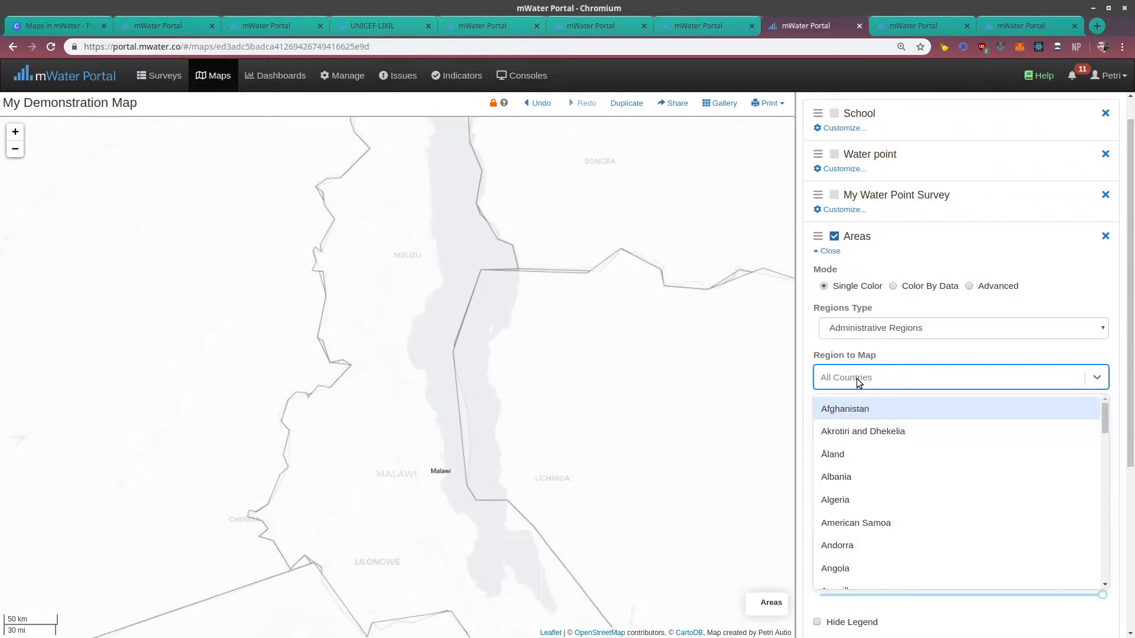
{"action": "type", "text": "malawi"}
{"action": "left_click", "coordinate": [864, 417]}
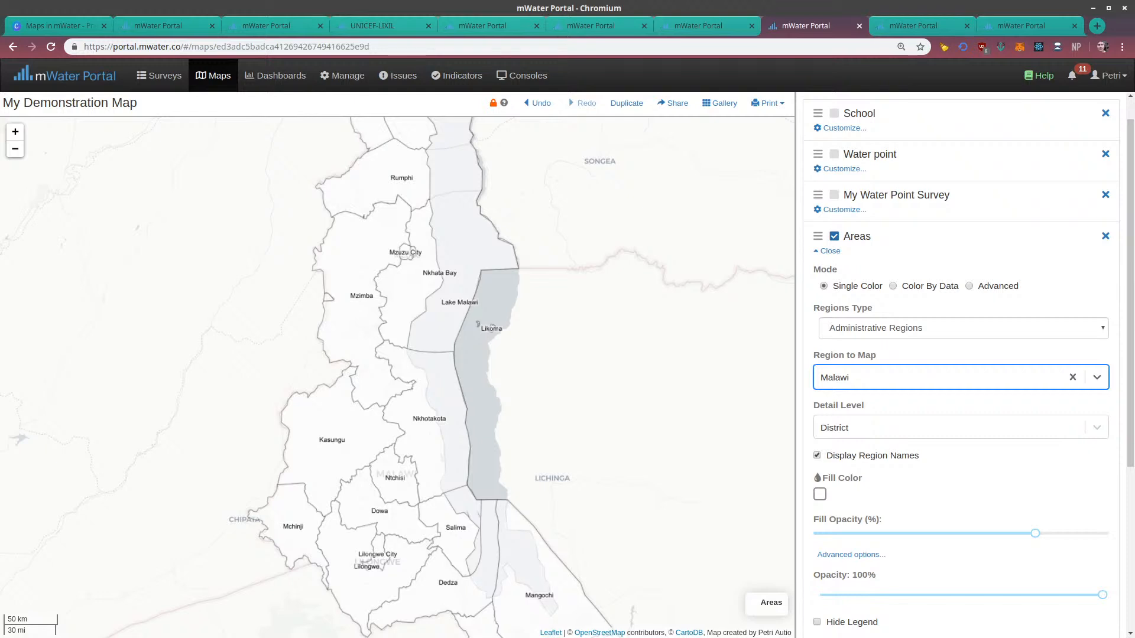
Examine Malawi's district boundaries and names on the map from the southern to the northern end
{"action": "left_click_drag", "start_coordinate": [538, 437], "coordinate": [515, 337]}
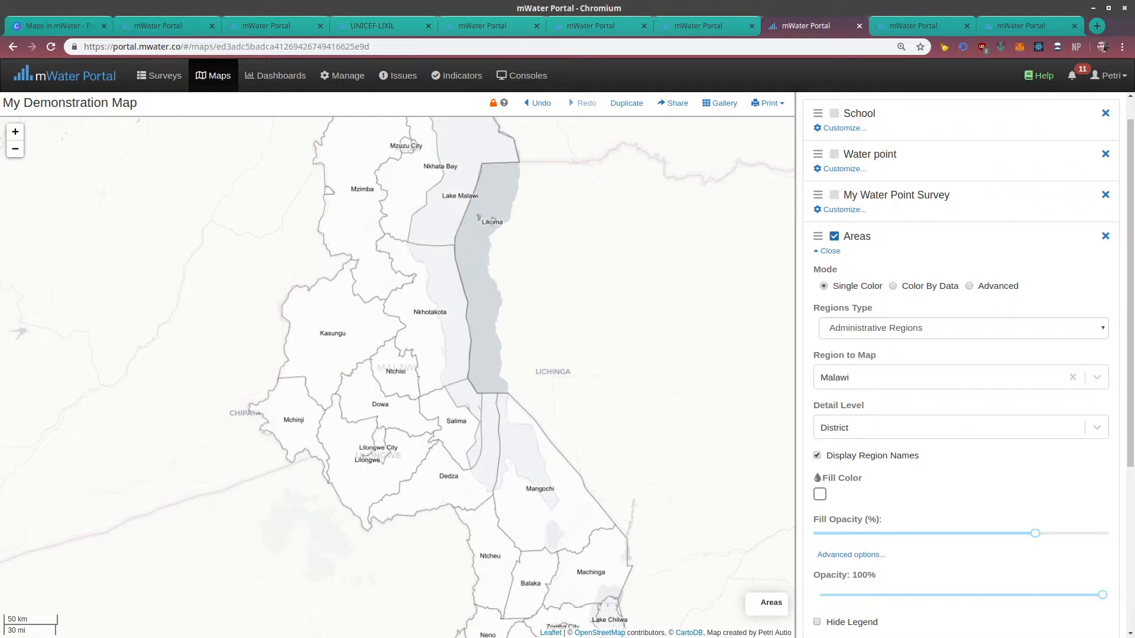
{"action": "left_click_drag", "start_coordinate": [690, 423], "coordinate": [686, 378]}
{"action": "left_click", "coordinate": [849, 425]}
{"action": "left_click", "coordinate": [846, 428]}
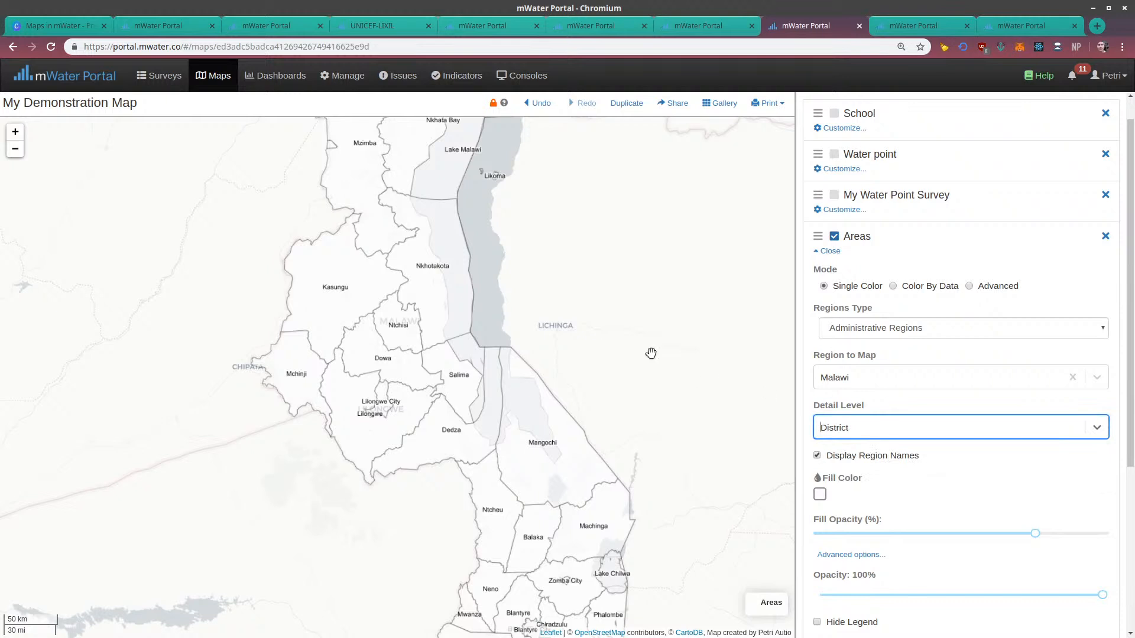
{"action": "left_click_drag", "start_coordinate": [555, 251], "coordinate": [613, 448]}
{"action": "left_click_drag", "start_coordinate": [545, 324], "coordinate": [560, 466]}
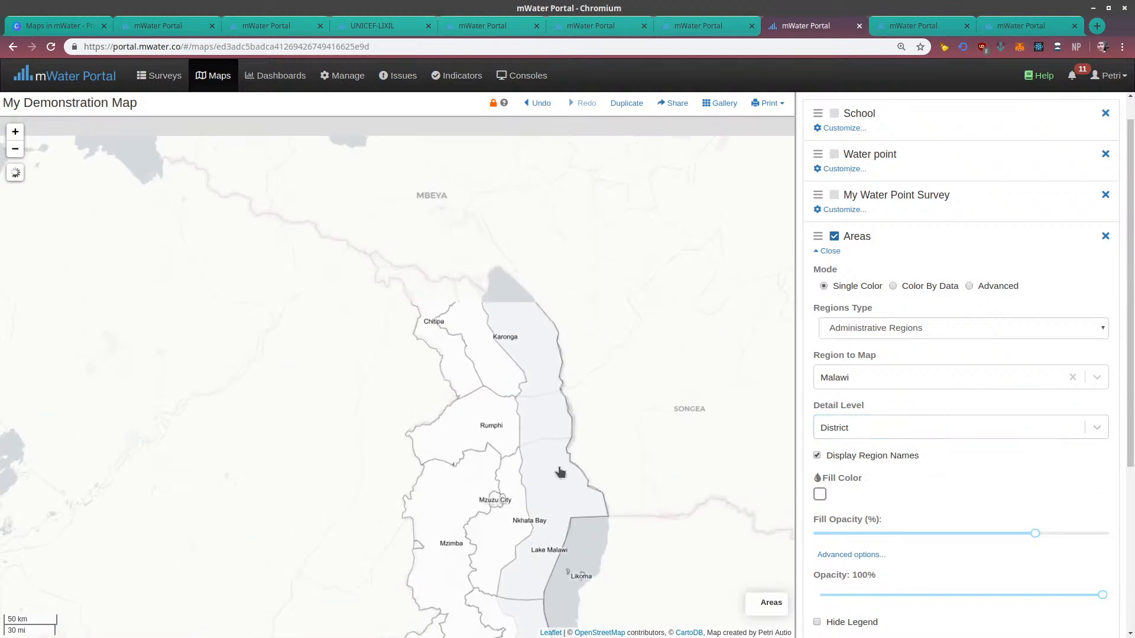
{"action": "mouse_move", "coordinate": [856, 238]}
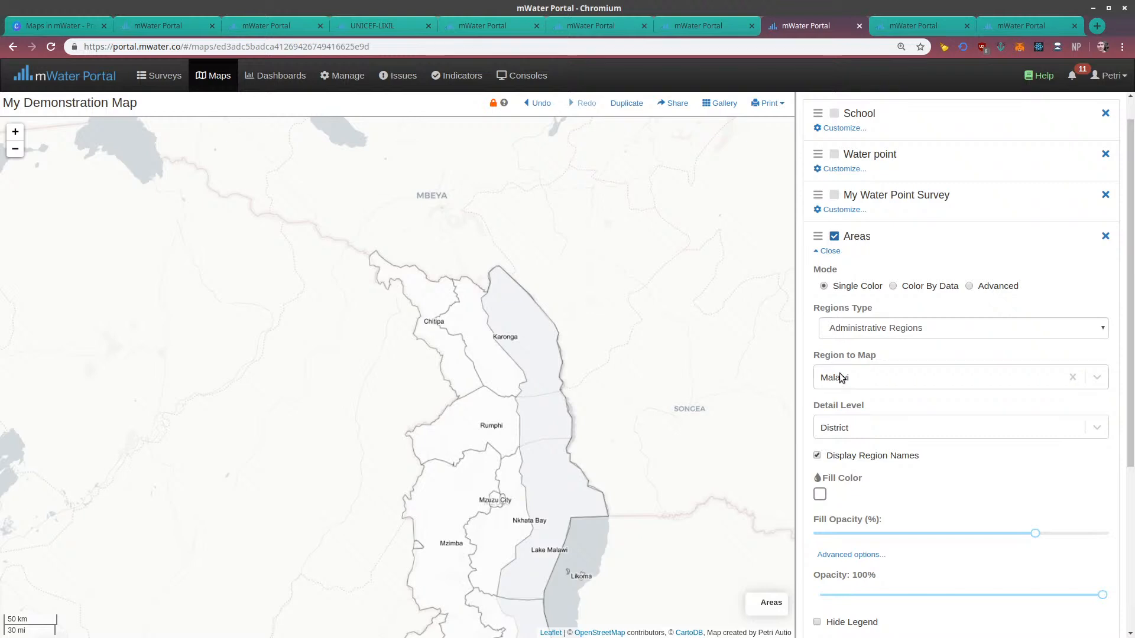
{"action": "left_click_drag", "start_coordinate": [593, 395], "coordinate": [537, 246]}
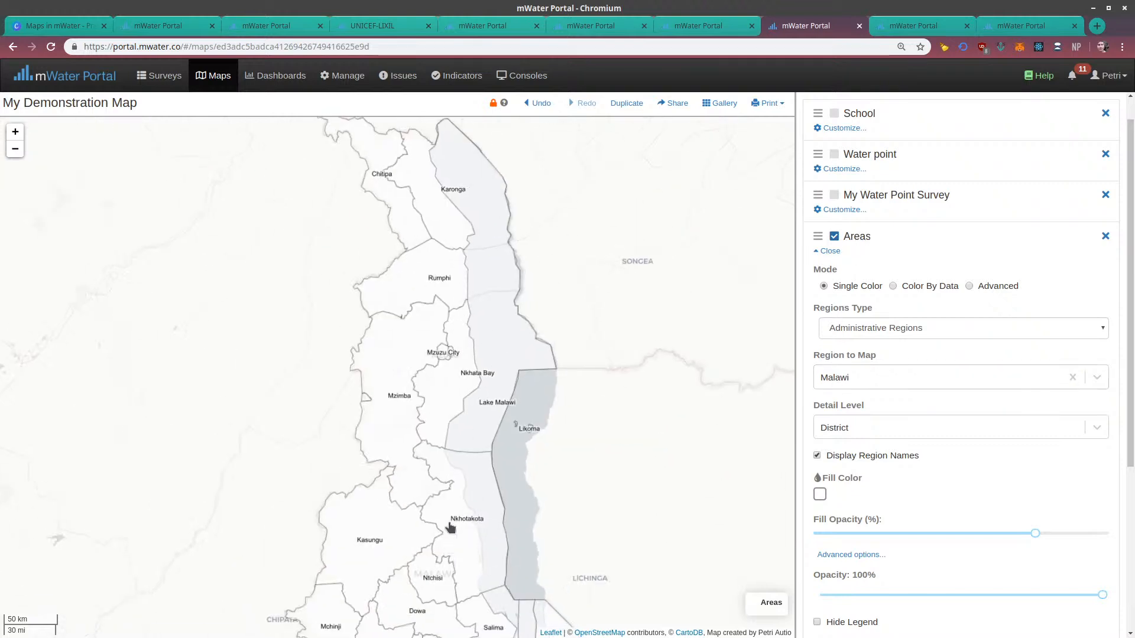
{"action": "left_click_drag", "start_coordinate": [449, 525], "coordinate": [453, 393]}
Try the Traditional Authority detail level on the Areas layer and switch it back to District
{"action": "left_click", "coordinate": [869, 433]}
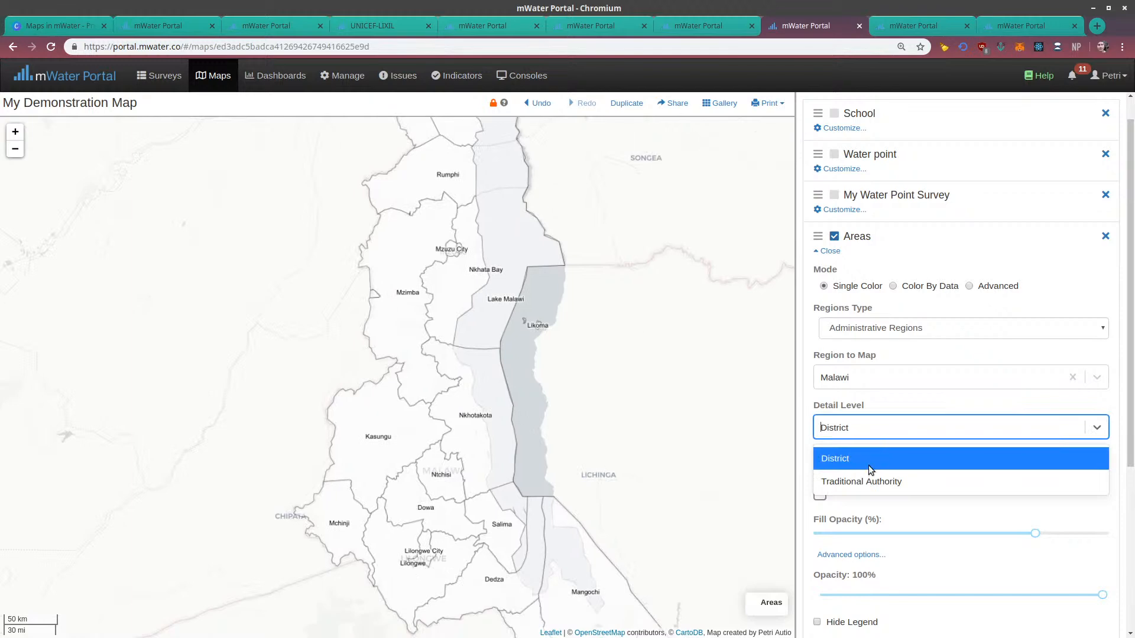
{"action": "left_click", "coordinate": [871, 480]}
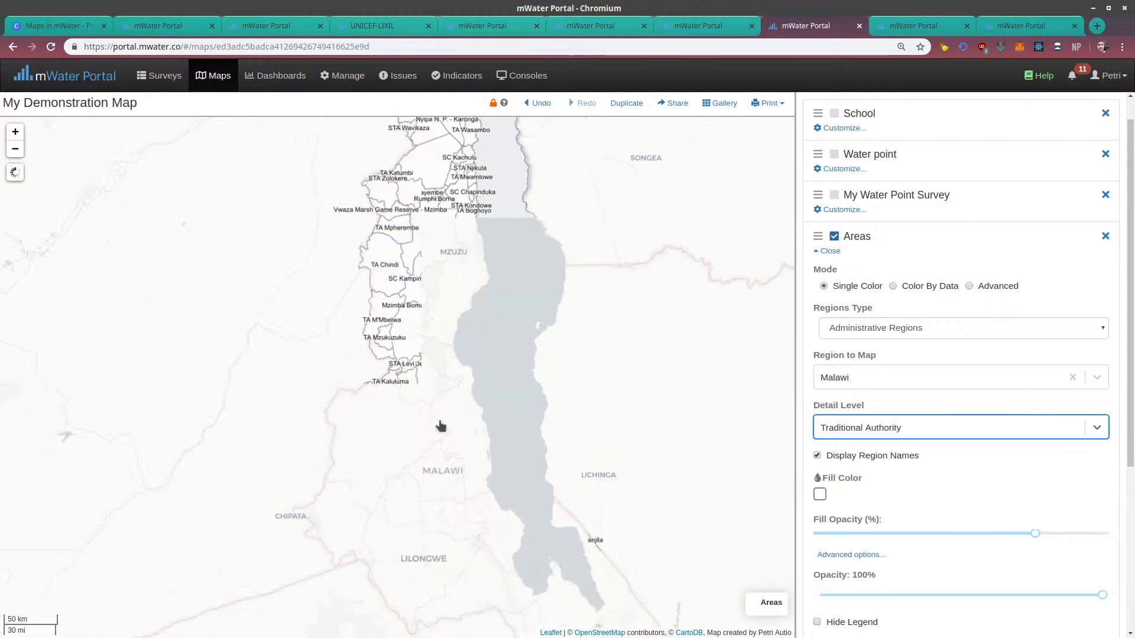
{"action": "left_click_drag", "start_coordinate": [499, 493], "coordinate": [424, 205]}
{"action": "scroll", "coordinate": [503, 514], "scroll_direction": "up", "scroll_amount": 1}
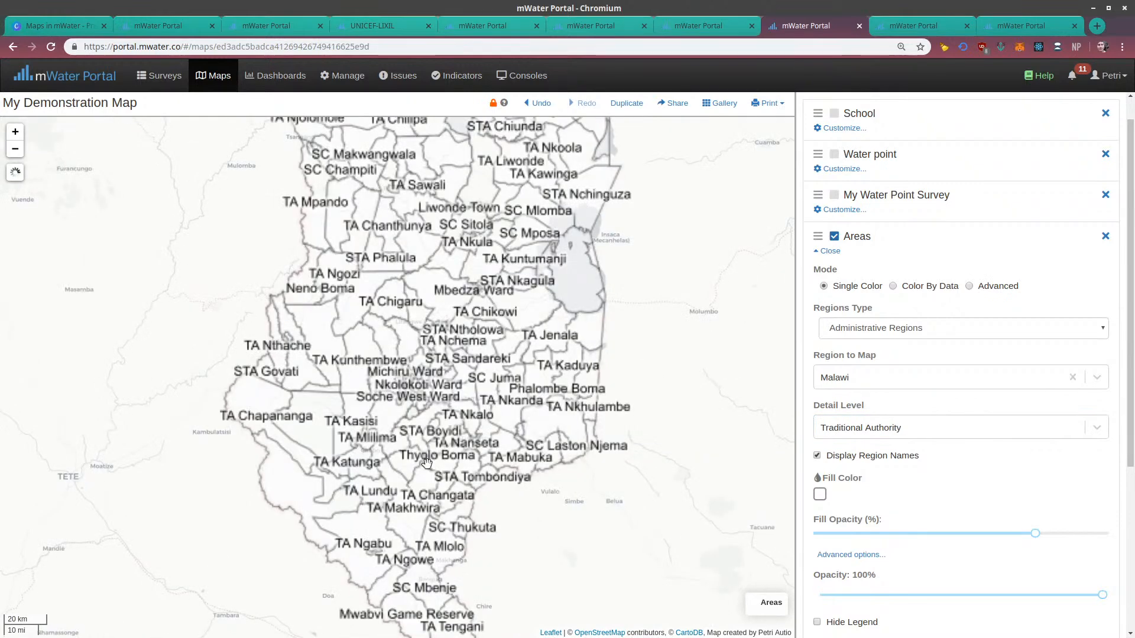
{"action": "left_click", "coordinate": [855, 431]}
{"action": "left_click", "coordinate": [851, 458]}
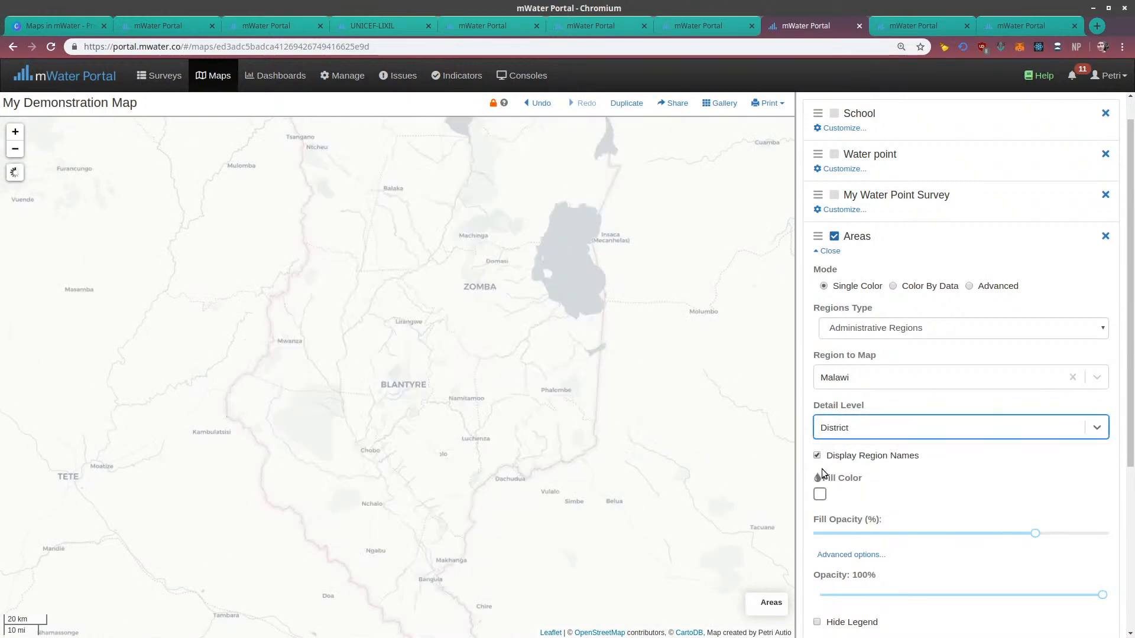
Turn the display of region names off and back on for the Areas layer
{"action": "left_click", "coordinate": [817, 456]}
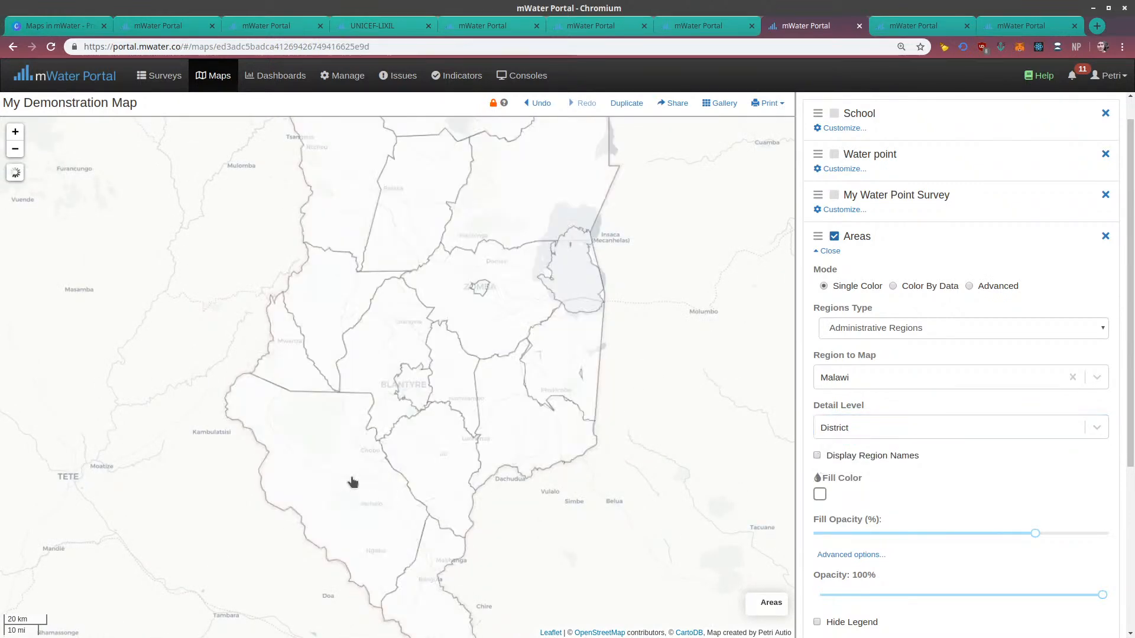
{"action": "left_click", "coordinate": [817, 456]}
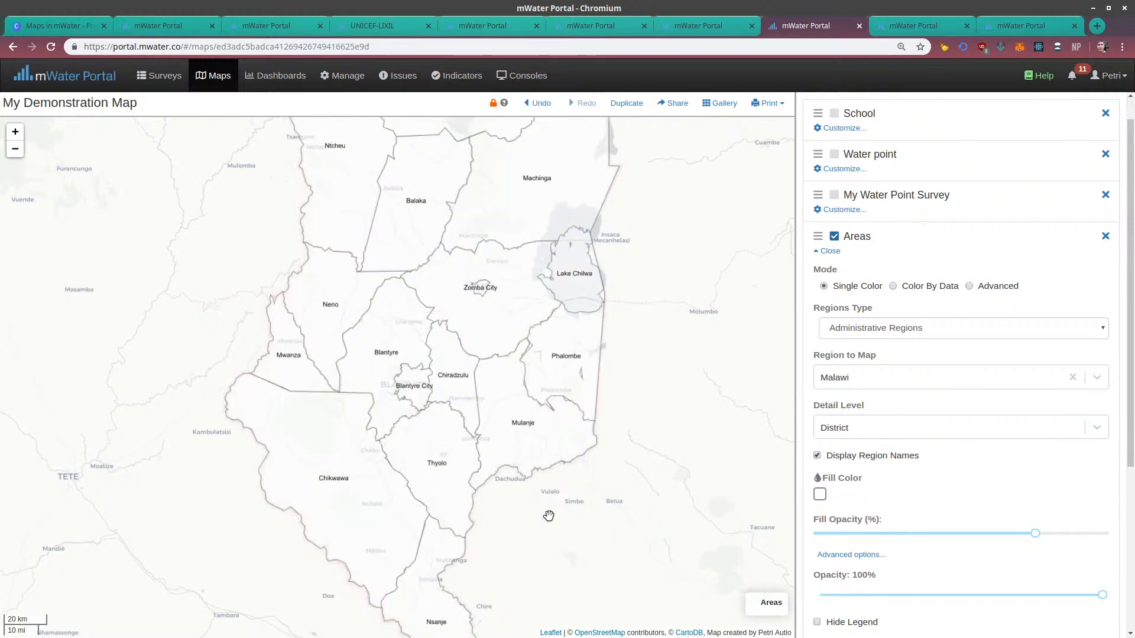
Set the Areas layer's fill color to medium green and check the result across the whole of Malawi
{"action": "left_click", "coordinate": [821, 498]}
{"action": "scroll", "coordinate": [903, 565], "scroll_direction": "down", "scroll_amount": 3}
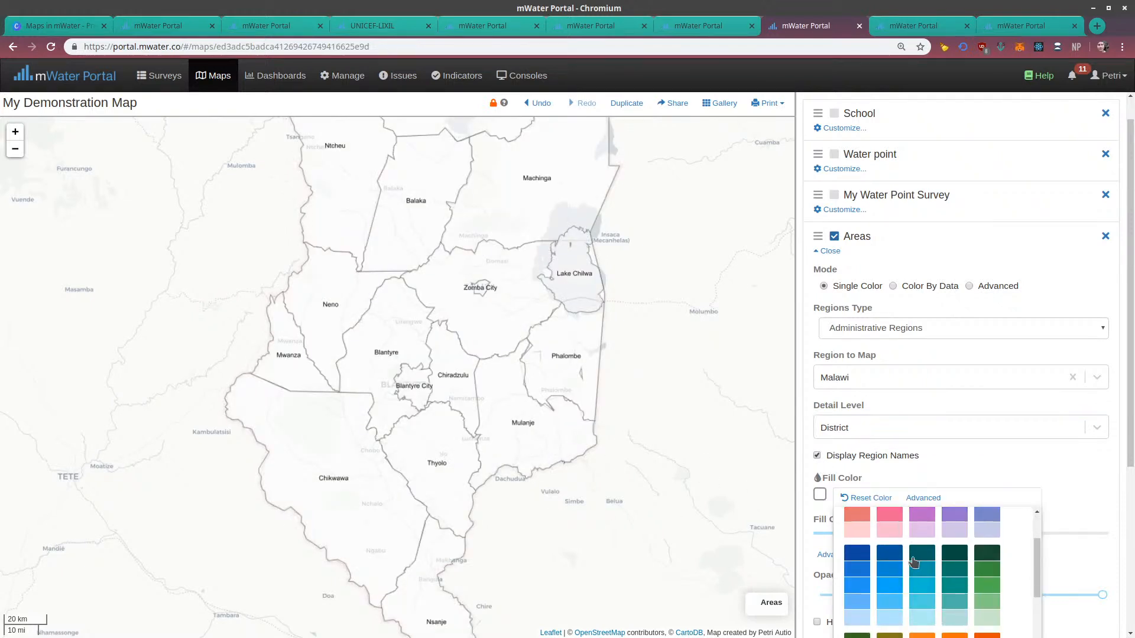
{"action": "left_click", "coordinate": [982, 587]}
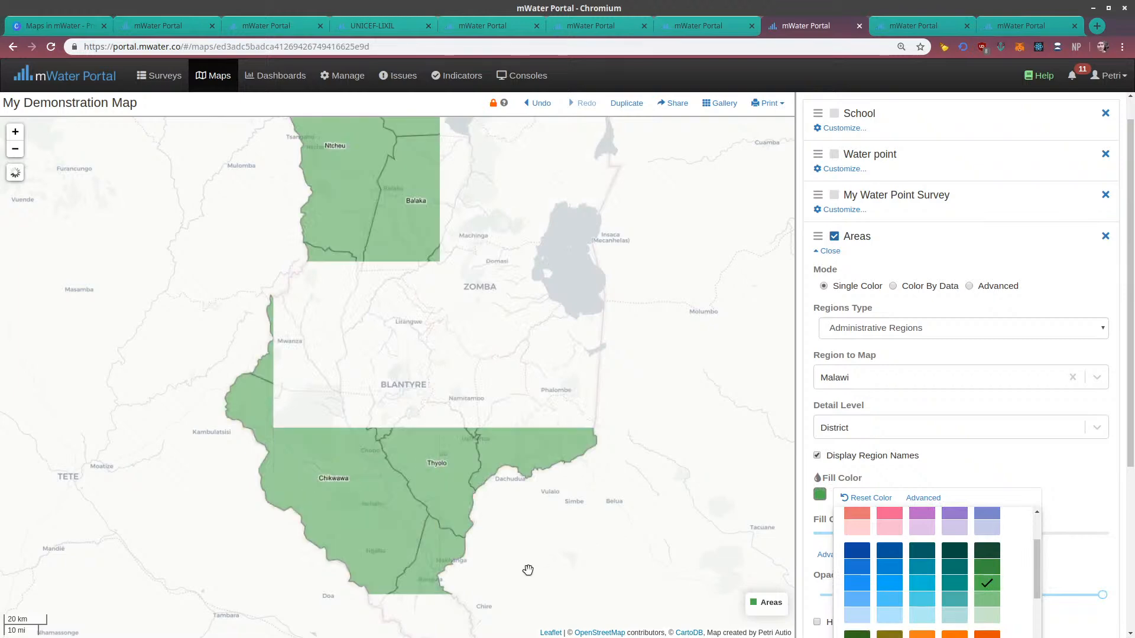
{"action": "scroll", "coordinate": [598, 388], "scroll_direction": "down", "scroll_amount": 5}
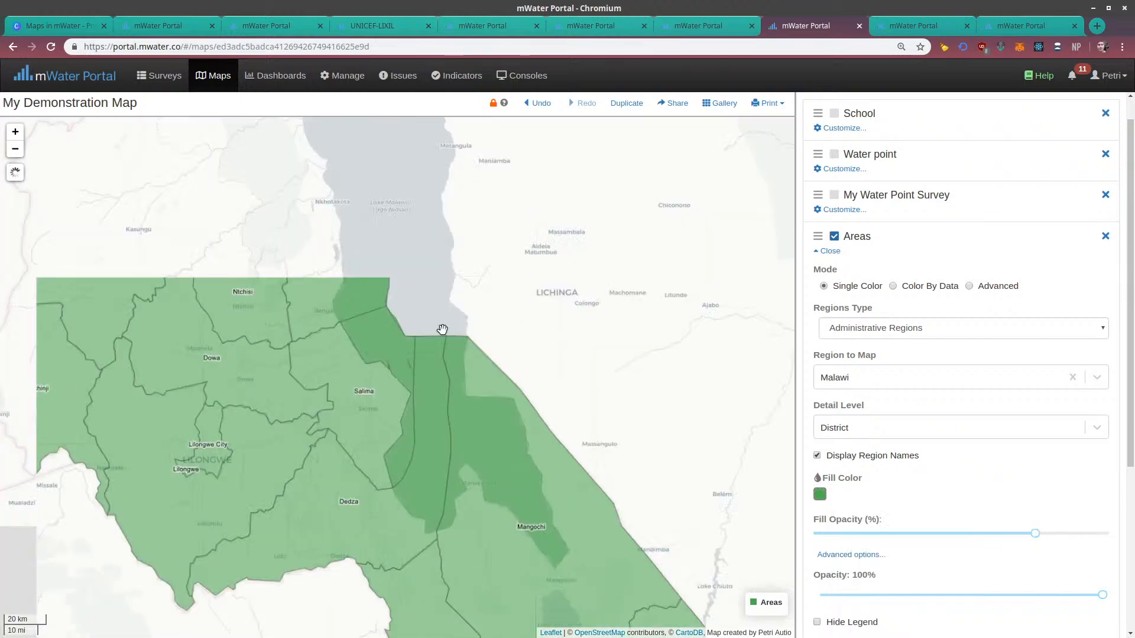
{"action": "scroll", "coordinate": [439, 337], "scroll_direction": "up", "scroll_amount": 3}
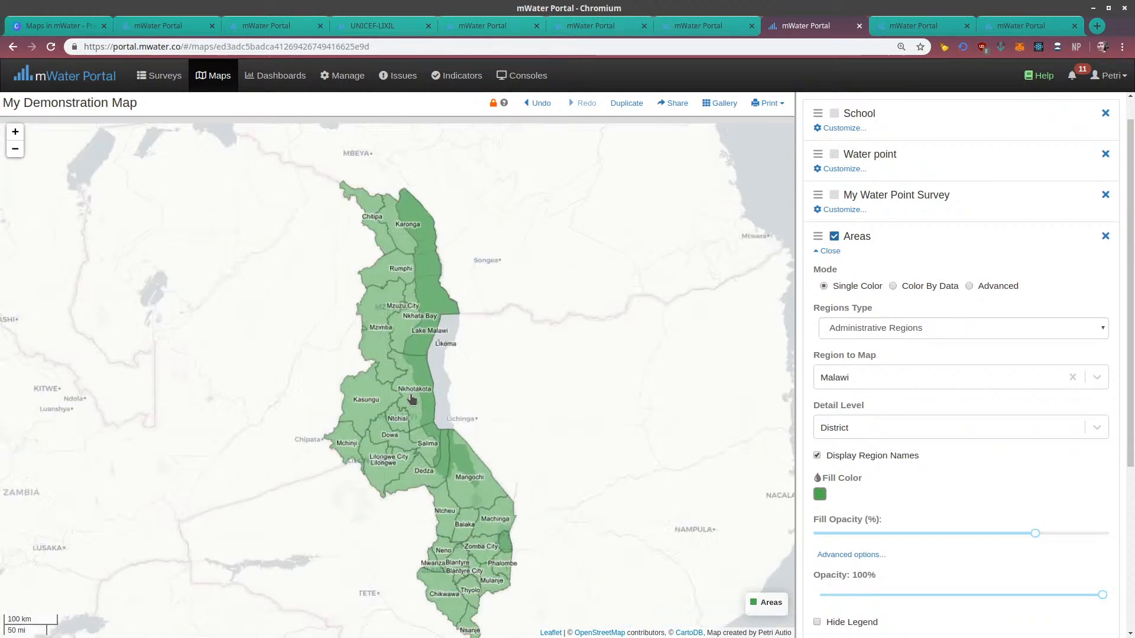
{"action": "left_click_drag", "start_coordinate": [412, 402], "coordinate": [373, 212]}
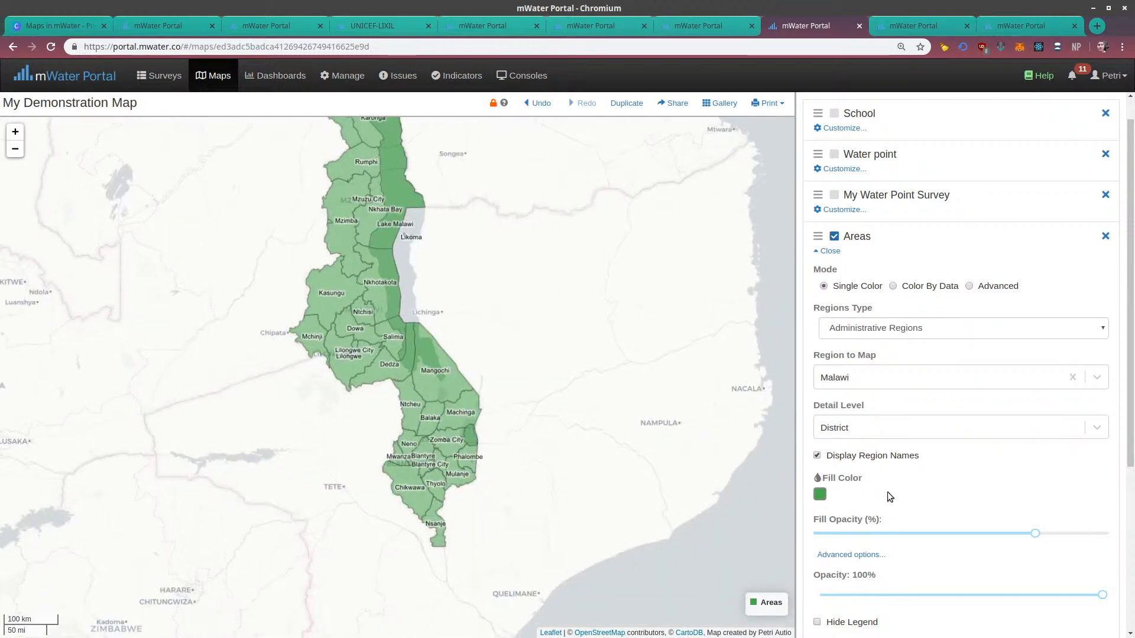
Reduce the Areas layer's fill opacity to slightly under half and inspect the lighter shading in southern Malawi
{"action": "left_click", "coordinate": [985, 533]}
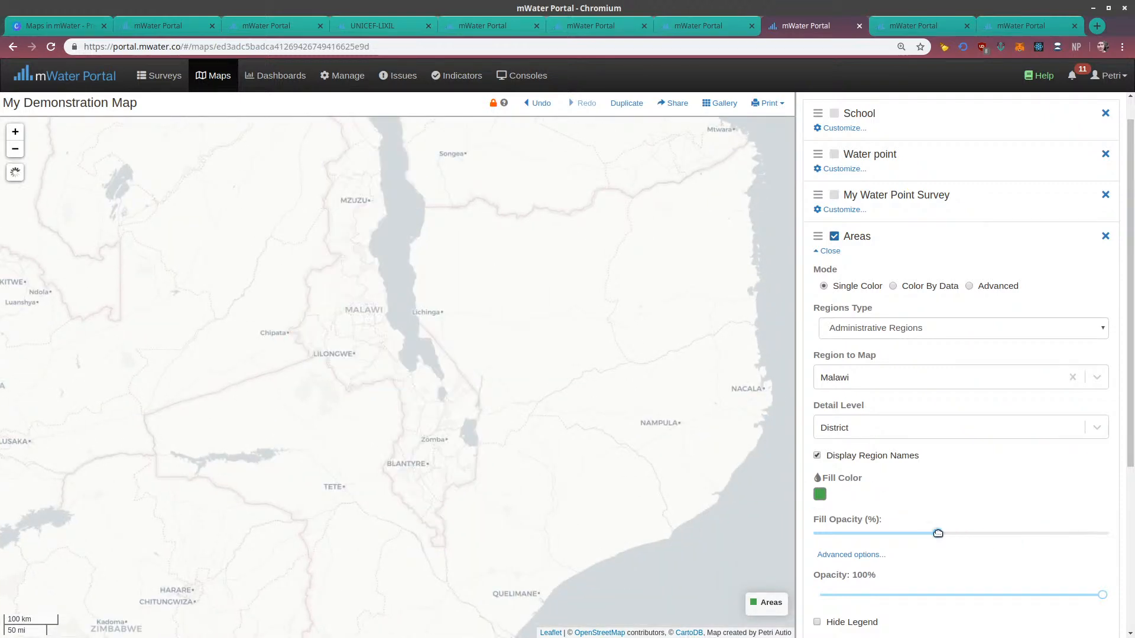
{"action": "left_click_drag", "start_coordinate": [938, 533], "coordinate": [945, 532]}
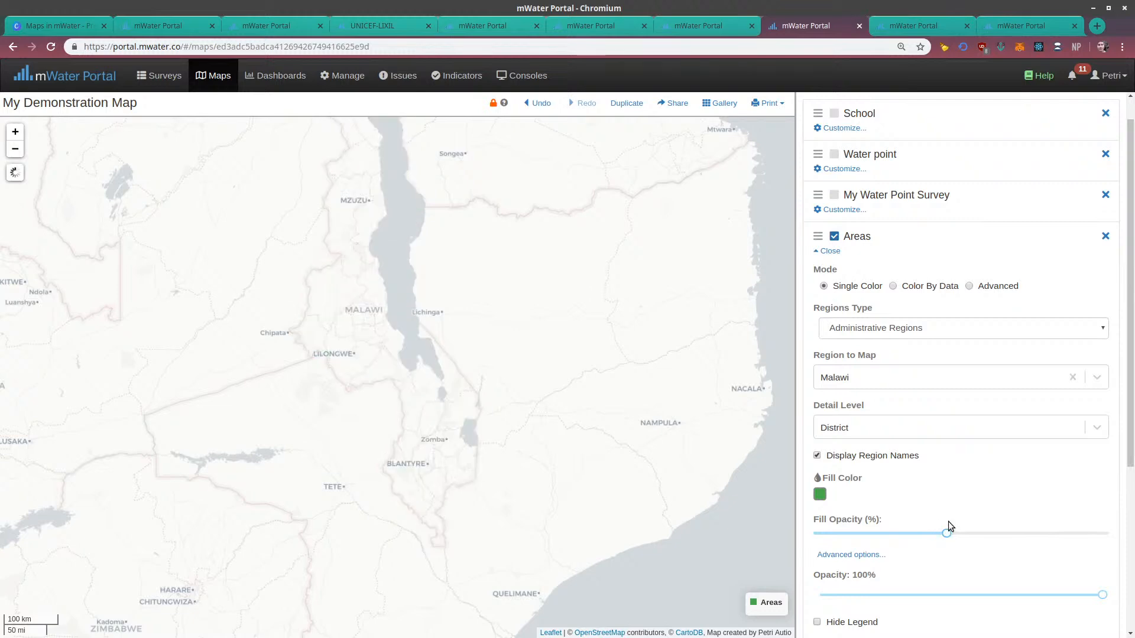
{"action": "scroll", "coordinate": [949, 499], "scroll_direction": "down", "scroll_amount": 2}
{"action": "scroll", "coordinate": [949, 499], "scroll_direction": "up", "scroll_amount": 4}
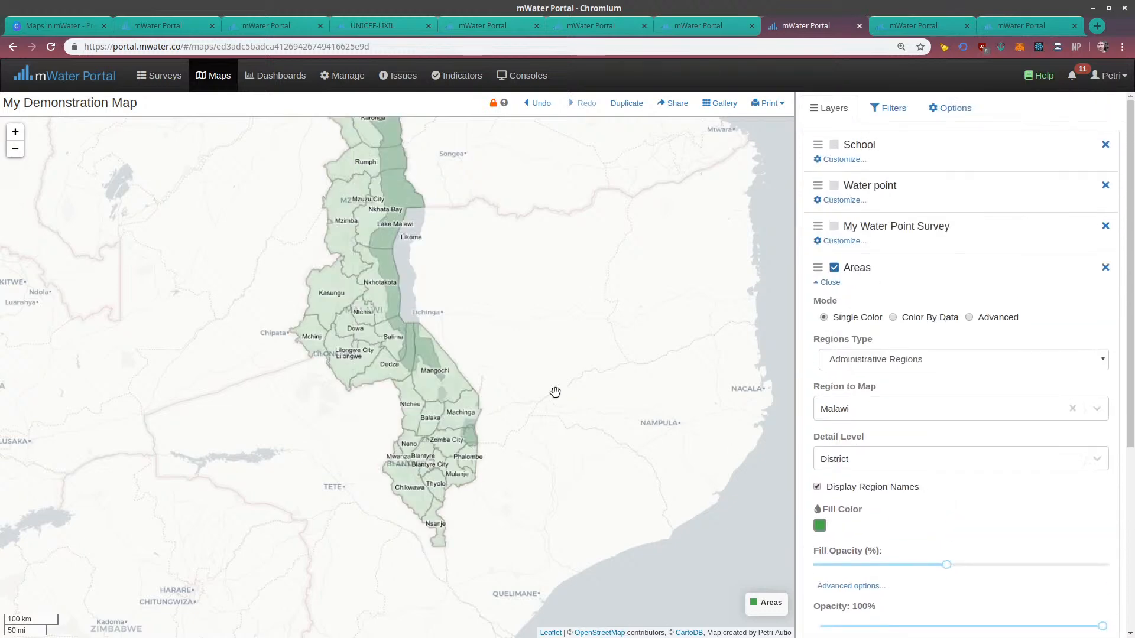
{"action": "scroll", "coordinate": [556, 395], "scroll_direction": "up", "scroll_amount": 3}
{"action": "left_click_drag", "start_coordinate": [386, 216], "coordinate": [683, 195]}
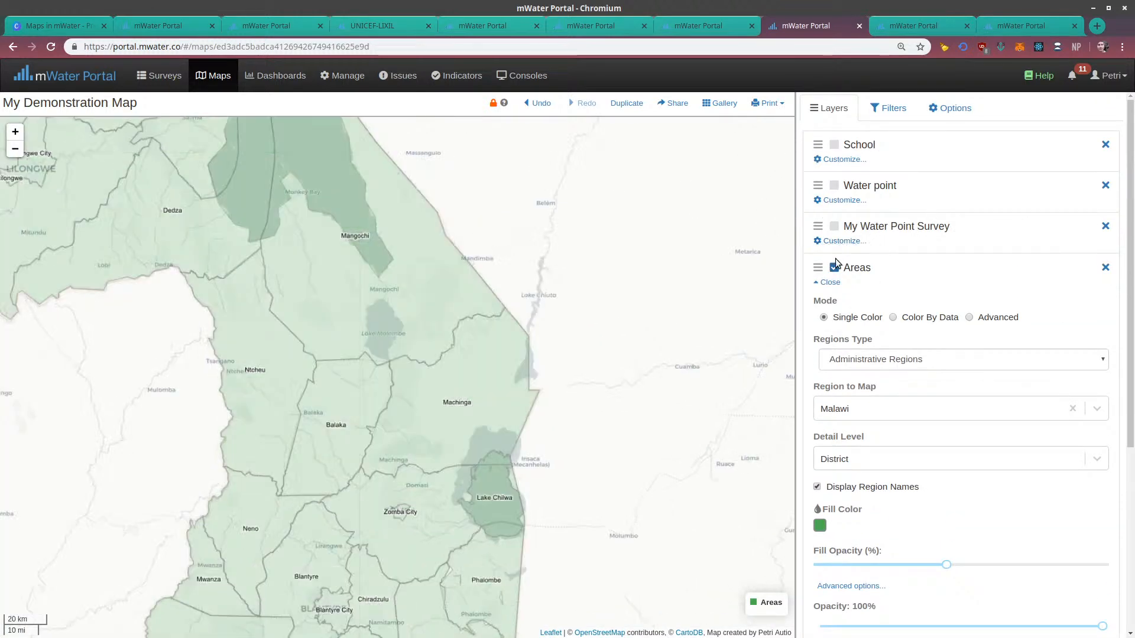
Show the My Water Point Survey and Water point layers together with the Areas layer and view all of southern Malawi
{"action": "left_click", "coordinate": [834, 227]}
{"action": "left_click", "coordinate": [834, 185]}
{"action": "left_click_drag", "start_coordinate": [418, 237], "coordinate": [456, 260]}
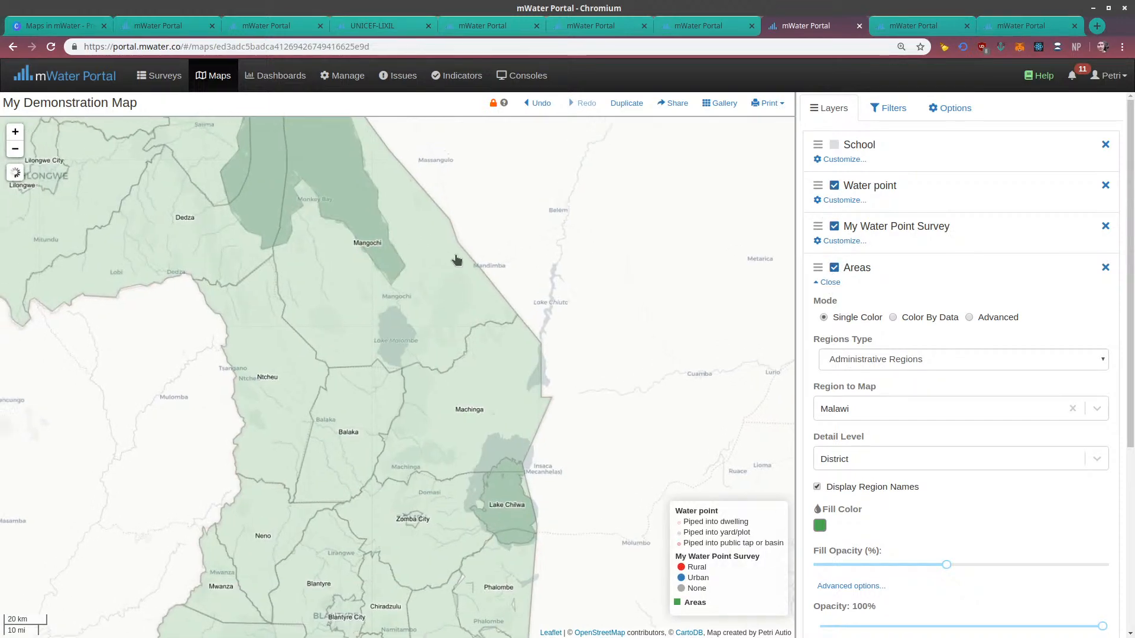
{"action": "scroll", "coordinate": [452, 260], "scroll_direction": "down", "scroll_amount": 1}
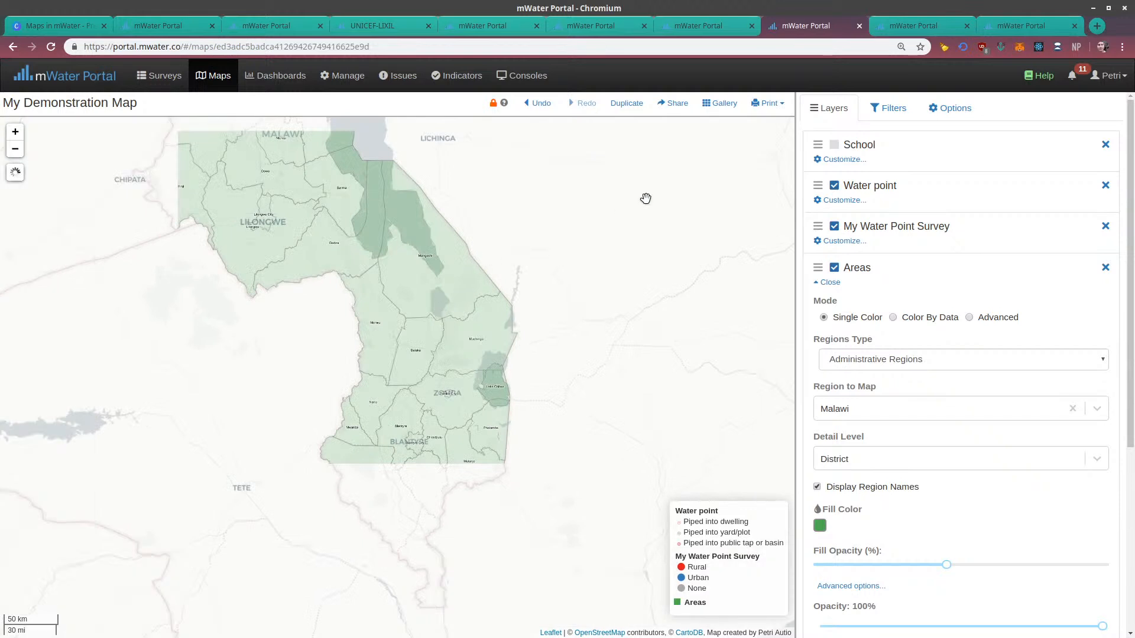
{"action": "left_click_drag", "start_coordinate": [535, 295], "coordinate": [543, 252]}
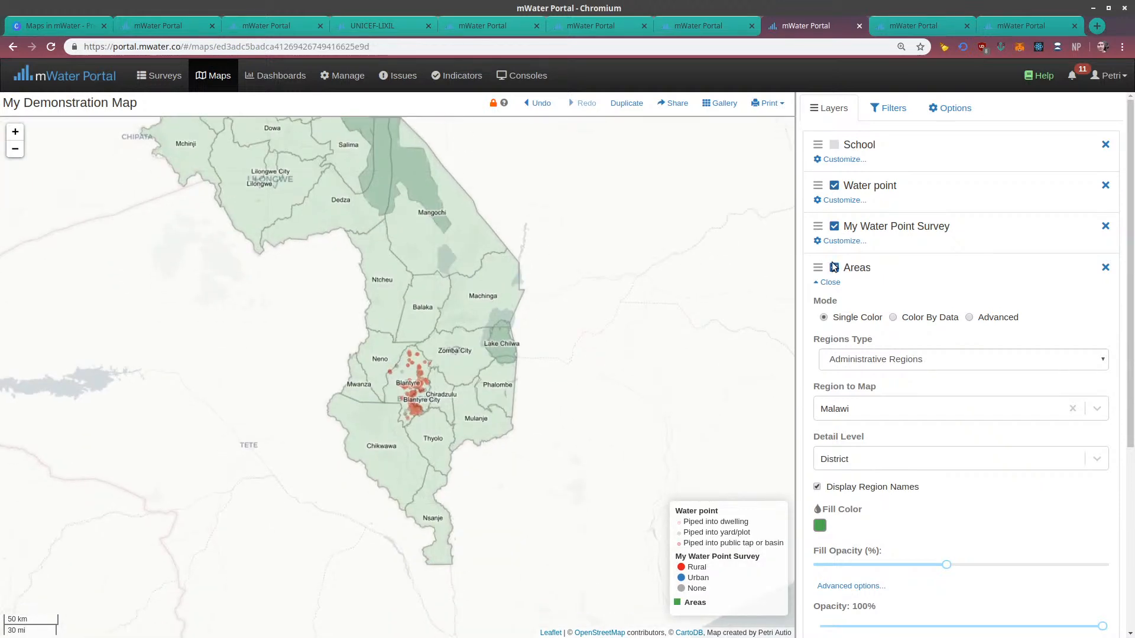
Collapse the Areas layer's settings and move the layer to the top of the layer order, above School
{"action": "left_click", "coordinate": [829, 282]}
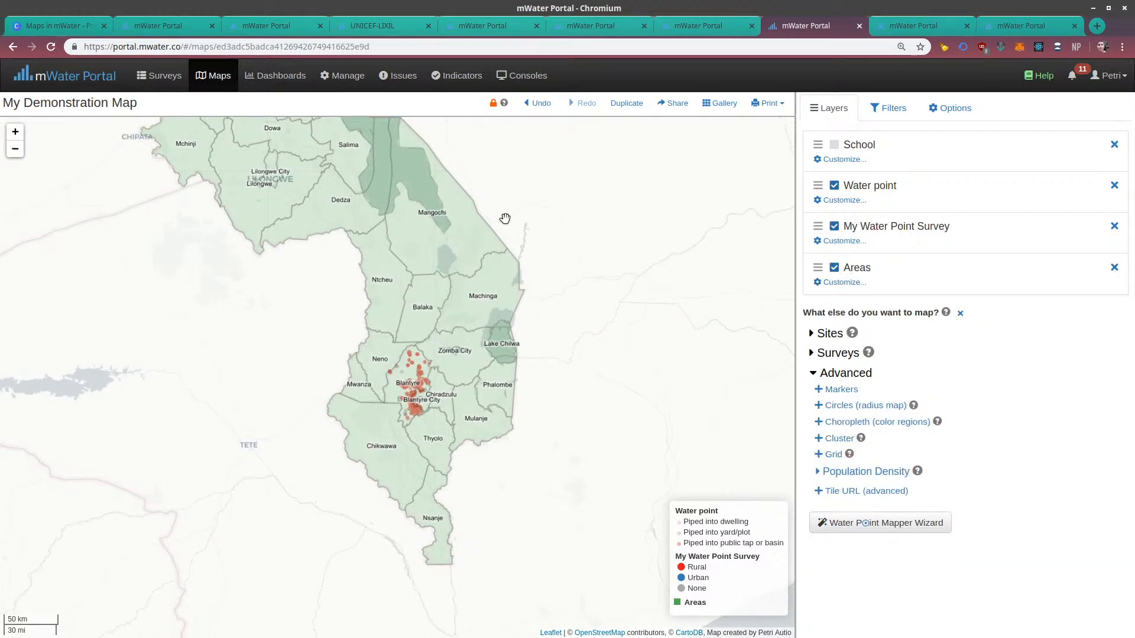
{"action": "scroll", "coordinate": [393, 421], "scroll_direction": "up", "scroll_amount": 2}
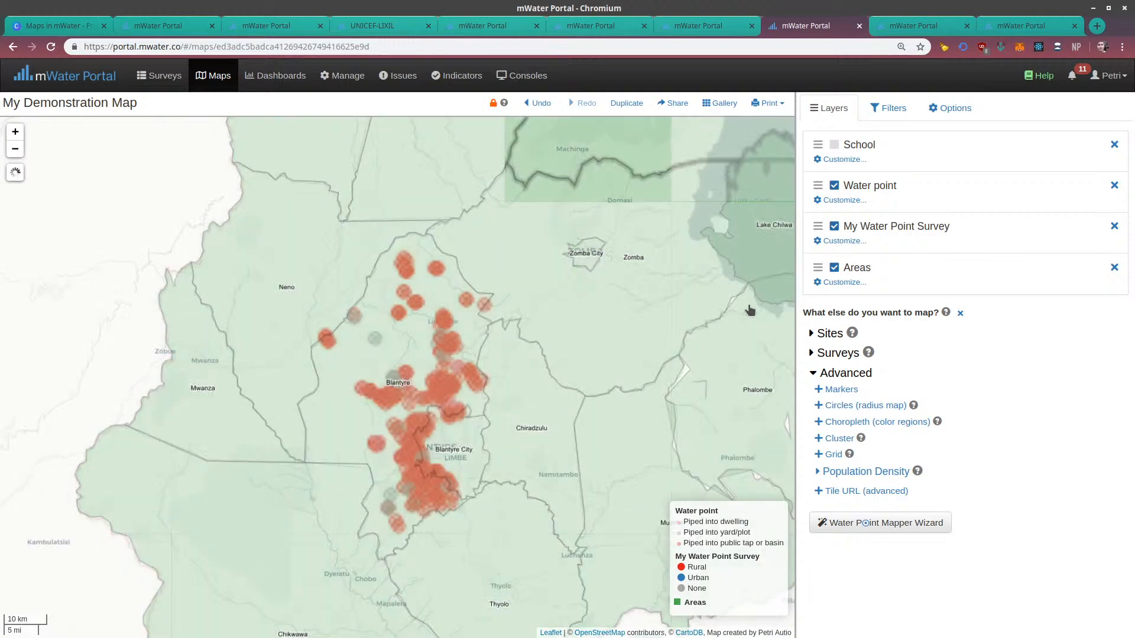
{"action": "left_click_drag", "start_coordinate": [816, 267], "coordinate": [808, 153]}
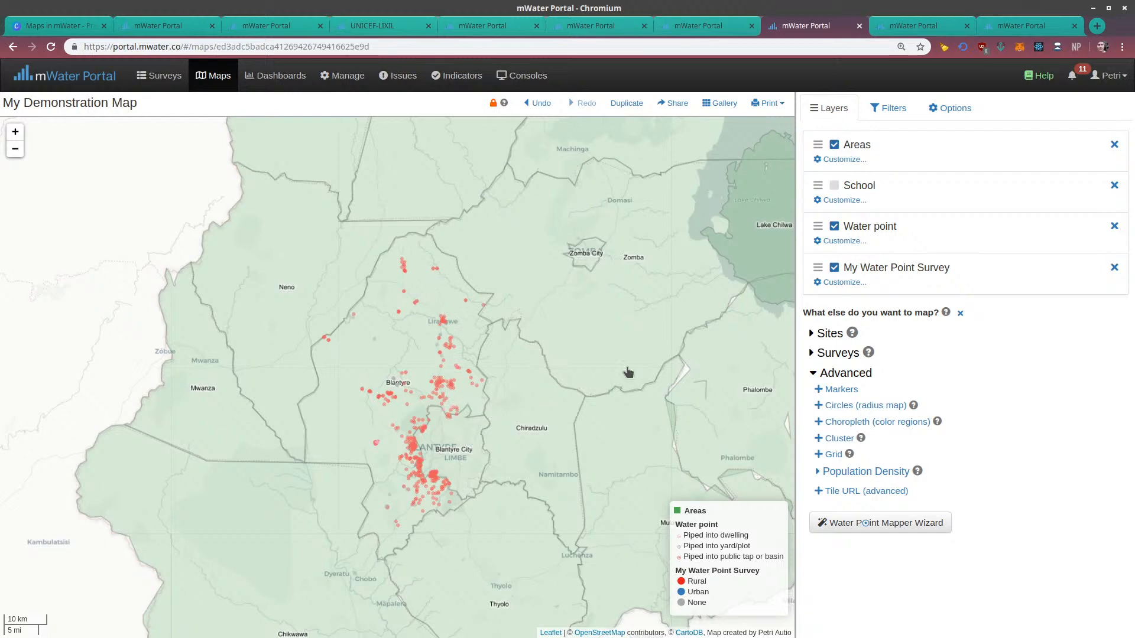
Hide the My Water Point Survey and Water point layers and reopen the Areas layer's settings
{"action": "left_click", "coordinate": [834, 267]}
{"action": "left_click", "coordinate": [834, 226]}
{"action": "left_click_drag", "start_coordinate": [655, 249], "coordinate": [606, 350]}
{"action": "left_click", "coordinate": [854, 160]}
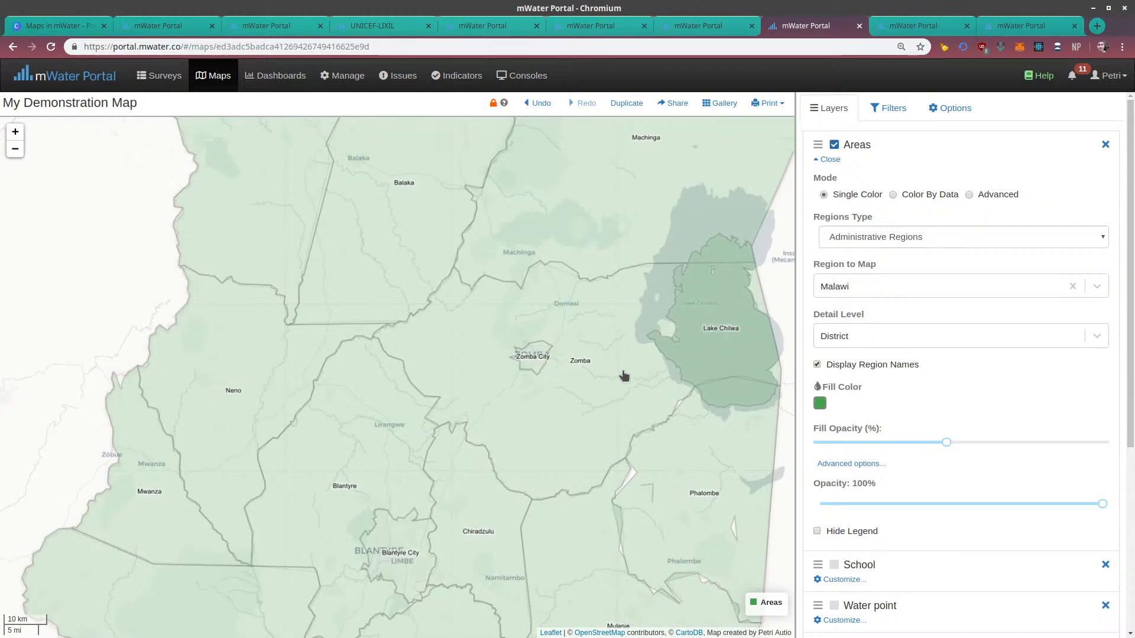
Examine the single-color district shading and boundaries on the map from Mangochi down to Chikwawa
{"action": "left_click_drag", "start_coordinate": [623, 368], "coordinate": [552, 476]}
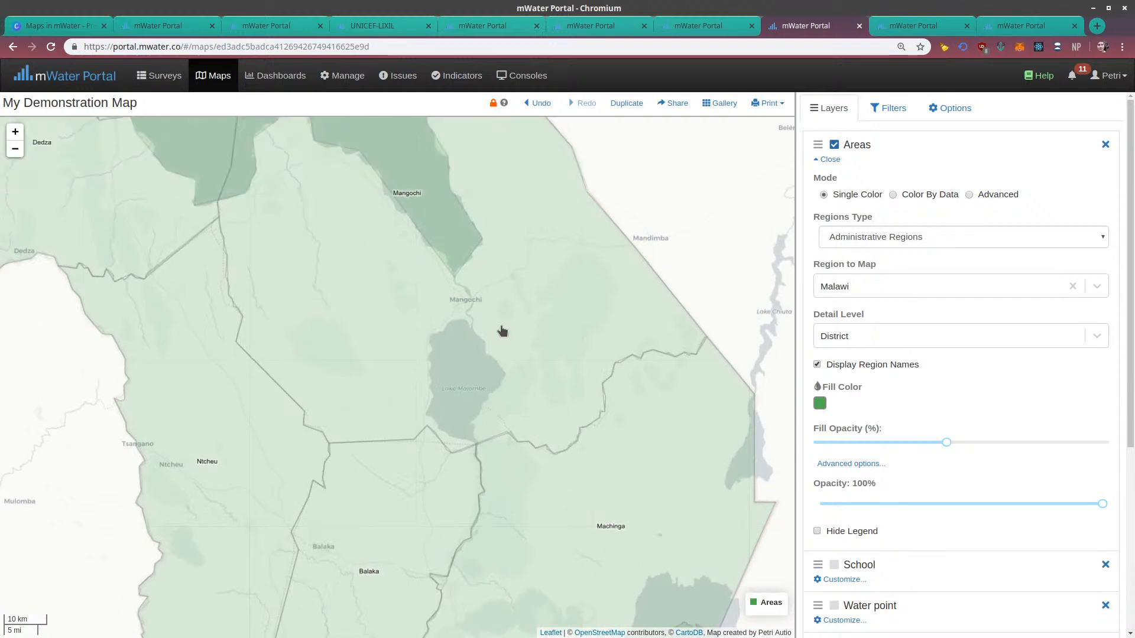
{"action": "mouse_move", "coordinate": [501, 331]}
{"action": "left_mouse_down"}
{"action": "mouse_move", "coordinate": [551, 516]}
{"action": "mouse_move", "coordinate": [508, 402]}
{"action": "mouse_move", "coordinate": [504, 432]}
{"action": "mouse_move", "coordinate": [495, 325]}
{"action": "left_mouse_up"}
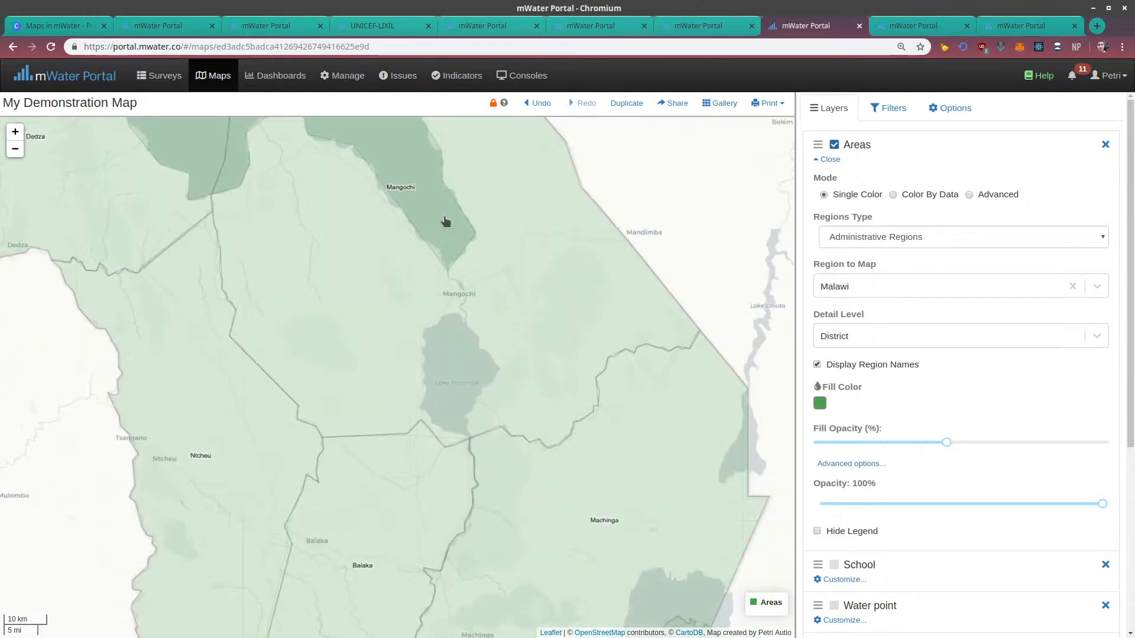
{"action": "left_click_drag", "start_coordinate": [519, 468], "coordinate": [499, 271]}
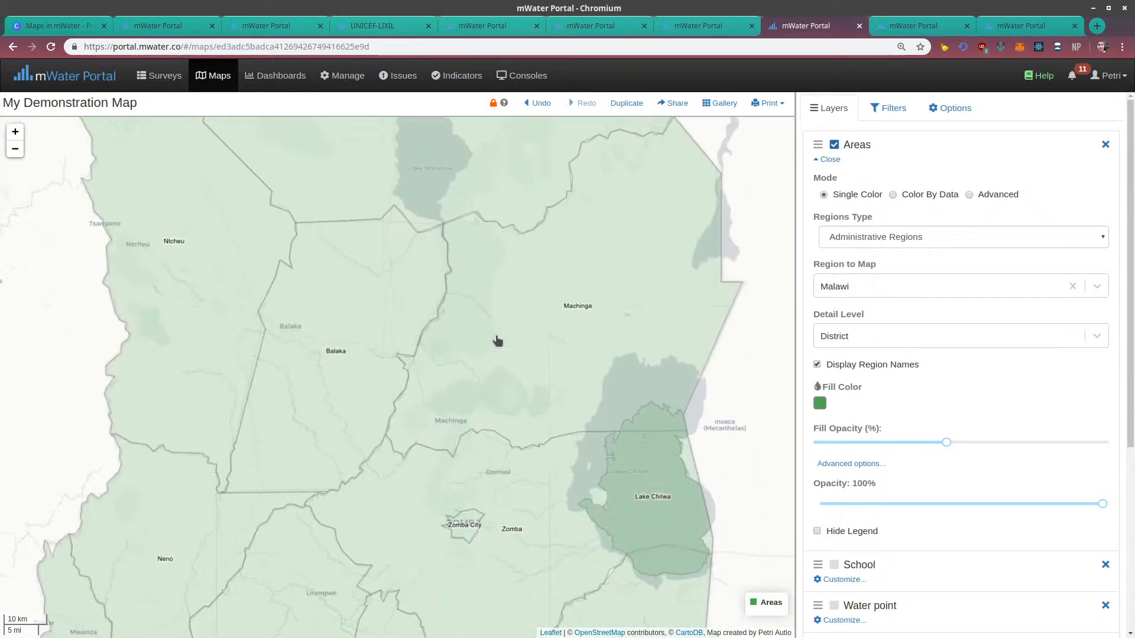
{"action": "scroll", "coordinate": [497, 337], "scroll_direction": "down", "scroll_amount": 1}
{"action": "left_click_drag", "start_coordinate": [513, 405], "coordinate": [514, 431]}
{"action": "left_click_drag", "start_coordinate": [470, 256], "coordinate": [431, 217]}
{"action": "left_click_drag", "start_coordinate": [436, 473], "coordinate": [454, 346]}
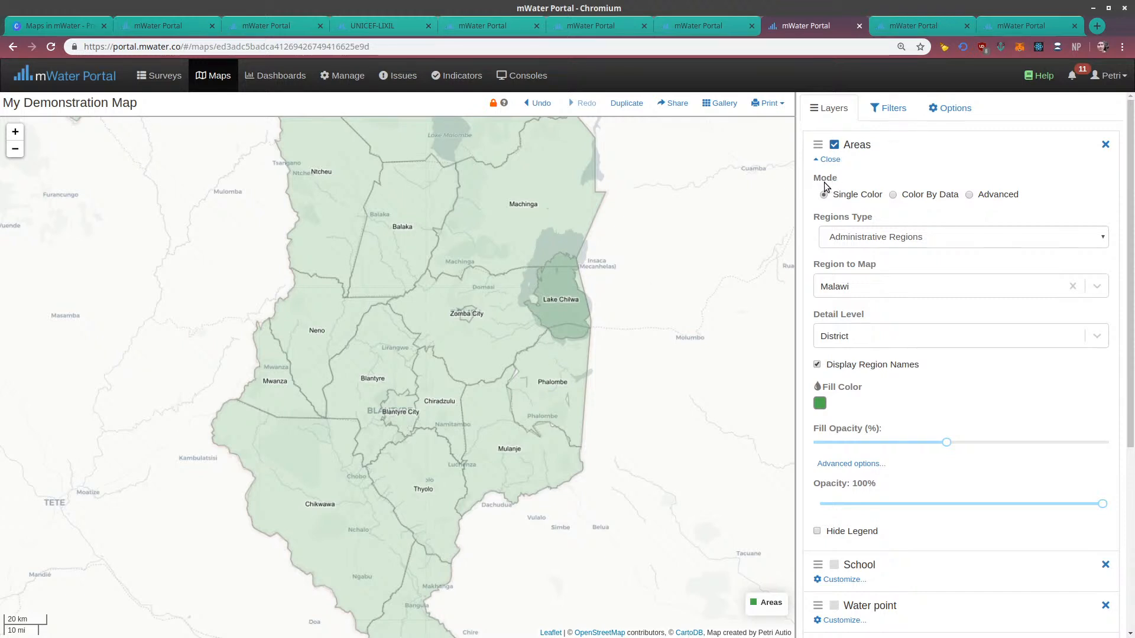
Switch the Areas layer to the Color By Data mode with Water point as its data source
{"action": "left_click", "coordinate": [895, 196]}
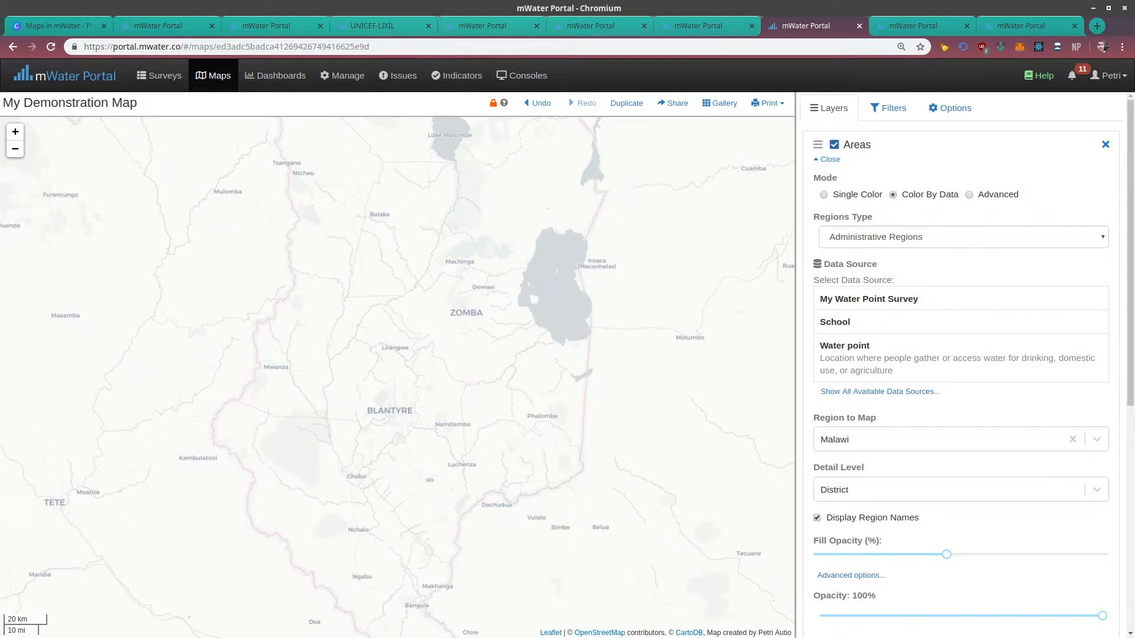
{"action": "left_click", "coordinate": [851, 353]}
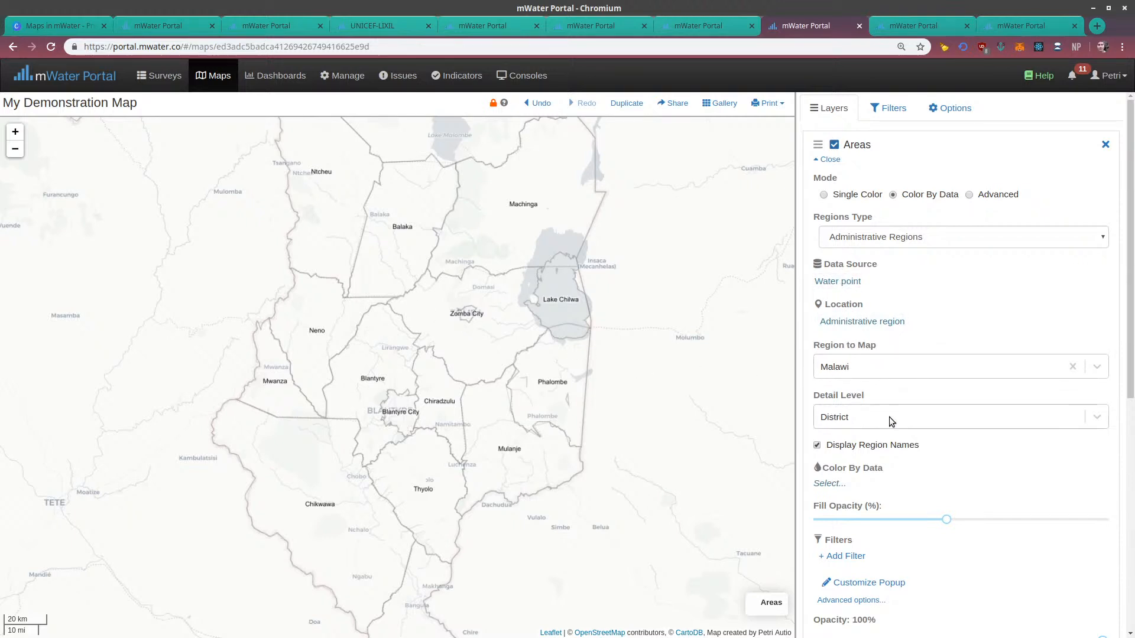
{"action": "left_click_drag", "start_coordinate": [630, 390], "coordinate": [598, 331]}
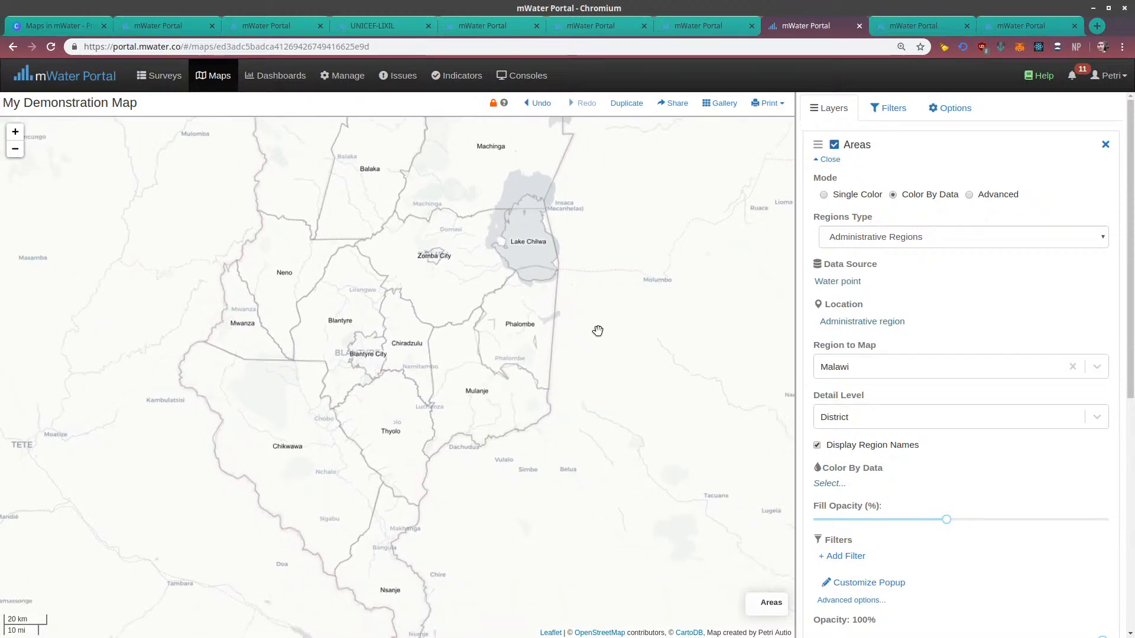
{"action": "scroll", "coordinate": [831, 426], "scroll_direction": "down", "scroll_amount": 2}
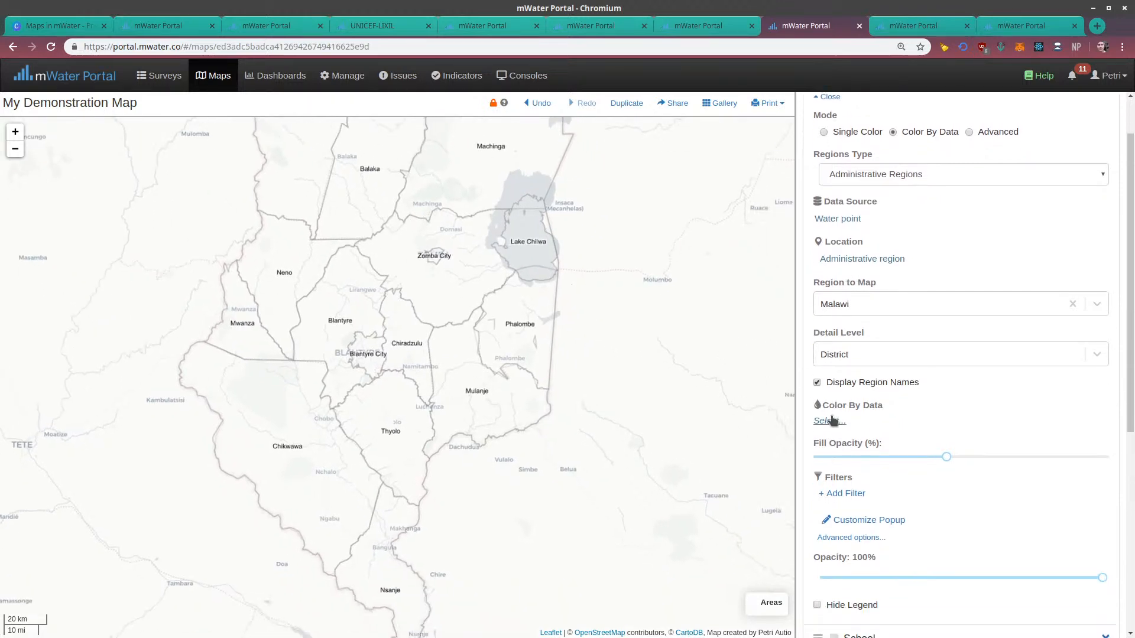
{"action": "left_click_drag", "start_coordinate": [491, 274], "coordinate": [495, 357]}
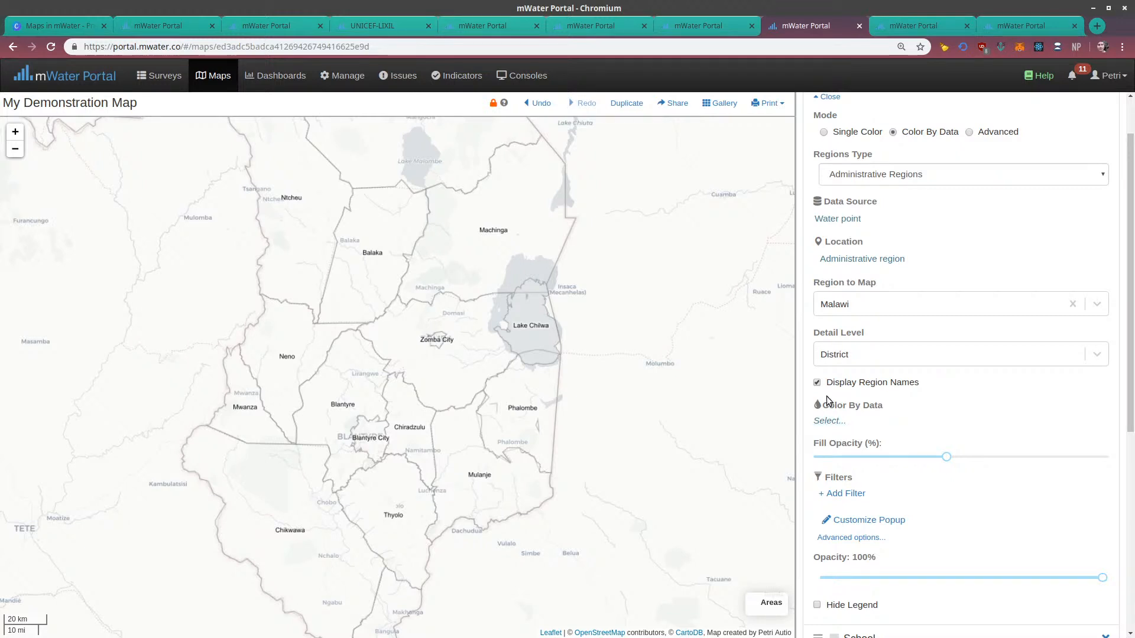
Choose the water point Type field as the data that colors the districts
{"action": "left_click", "coordinate": [829, 421]}
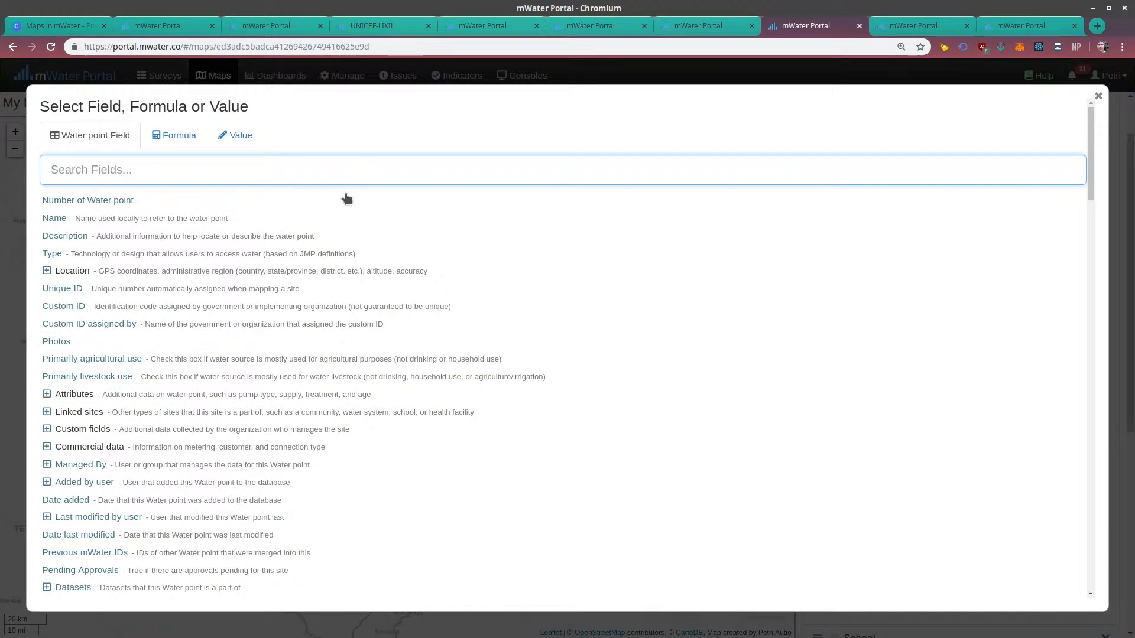
{"action": "left_click", "coordinate": [298, 255]}
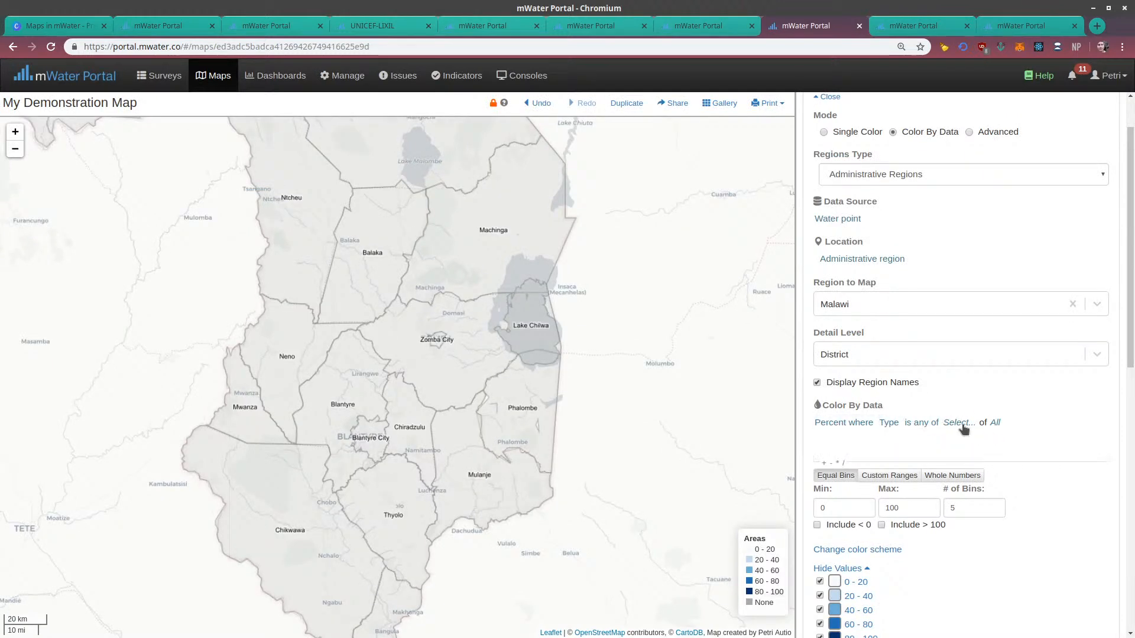
{"action": "mouse_move", "coordinate": [945, 441]}
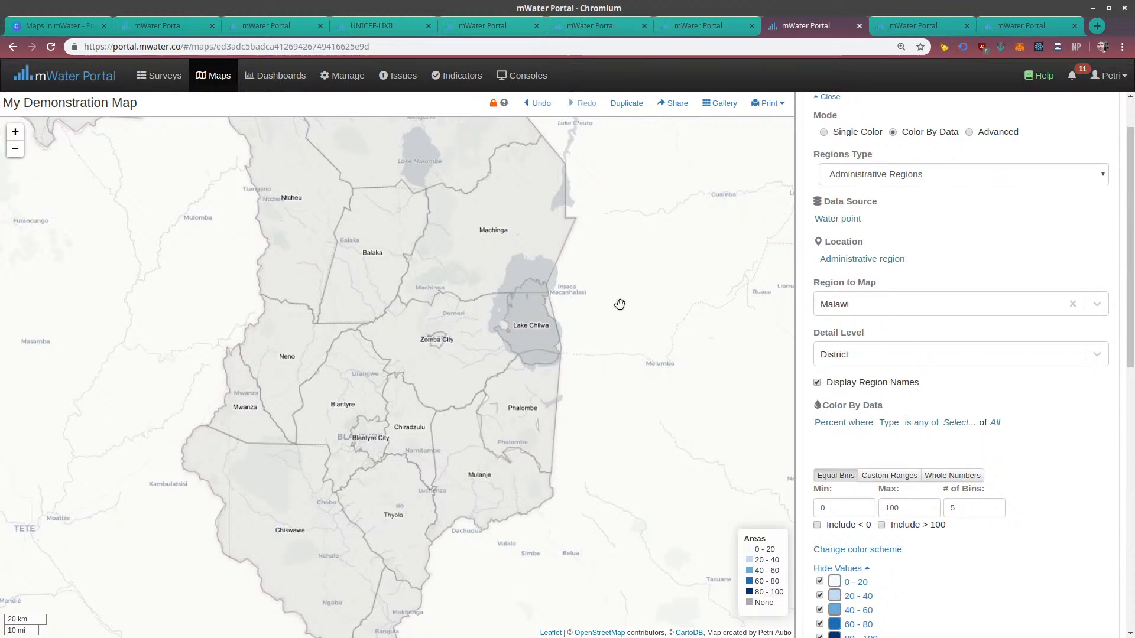
Set the Type condition to any of Piped into dwelling, Piped into yard/plot and Piped into public tap or basin
{"action": "left_click", "coordinate": [963, 423]}
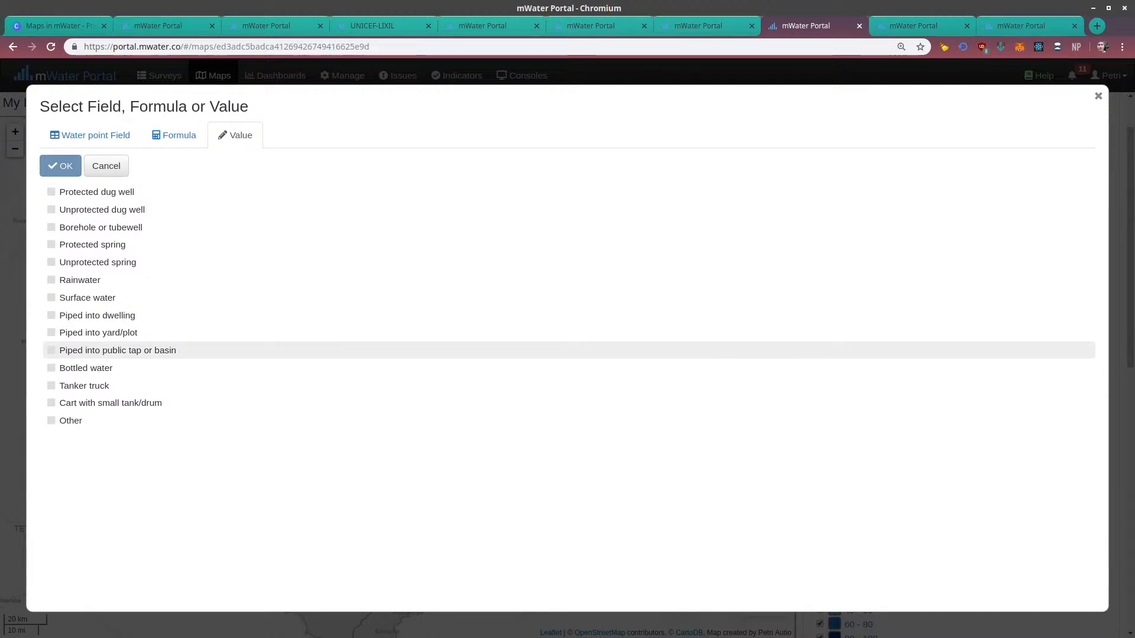
{"action": "left_click", "coordinate": [81, 318]}
{"action": "left_click", "coordinate": [78, 333]}
{"action": "left_click", "coordinate": [79, 350]}
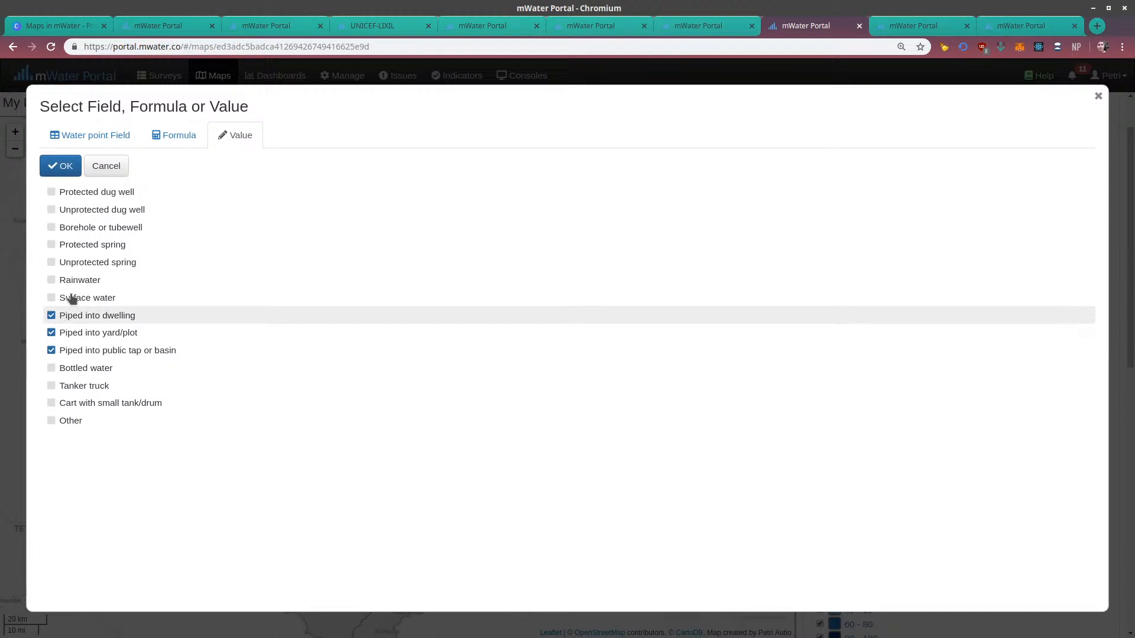
{"action": "left_click", "coordinate": [60, 167]}
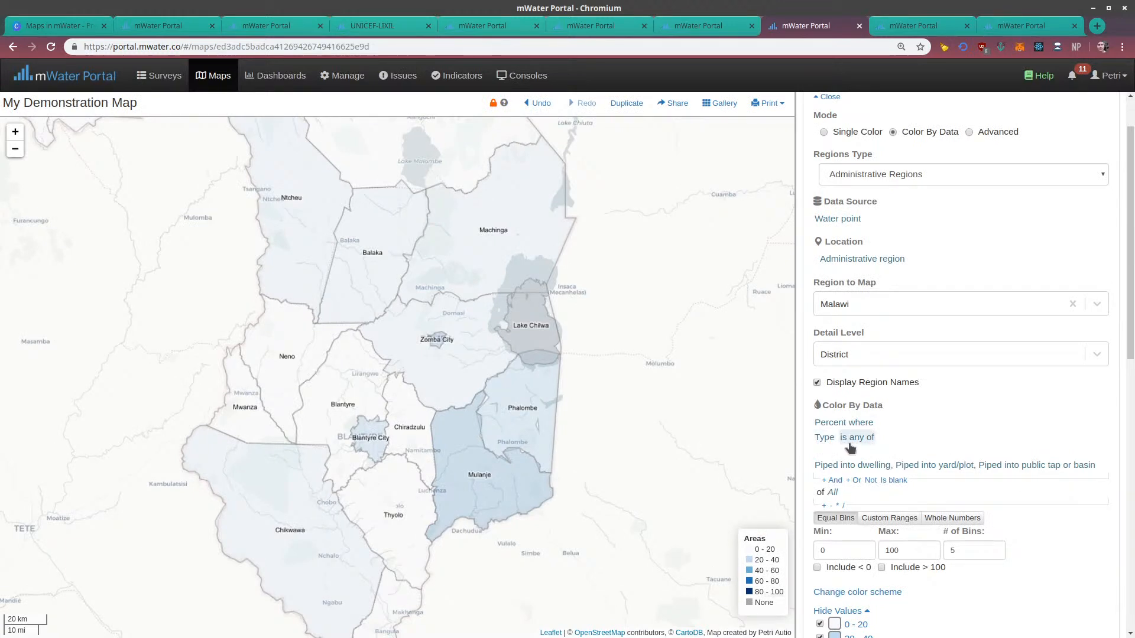
{"action": "mouse_move", "coordinate": [853, 466]}
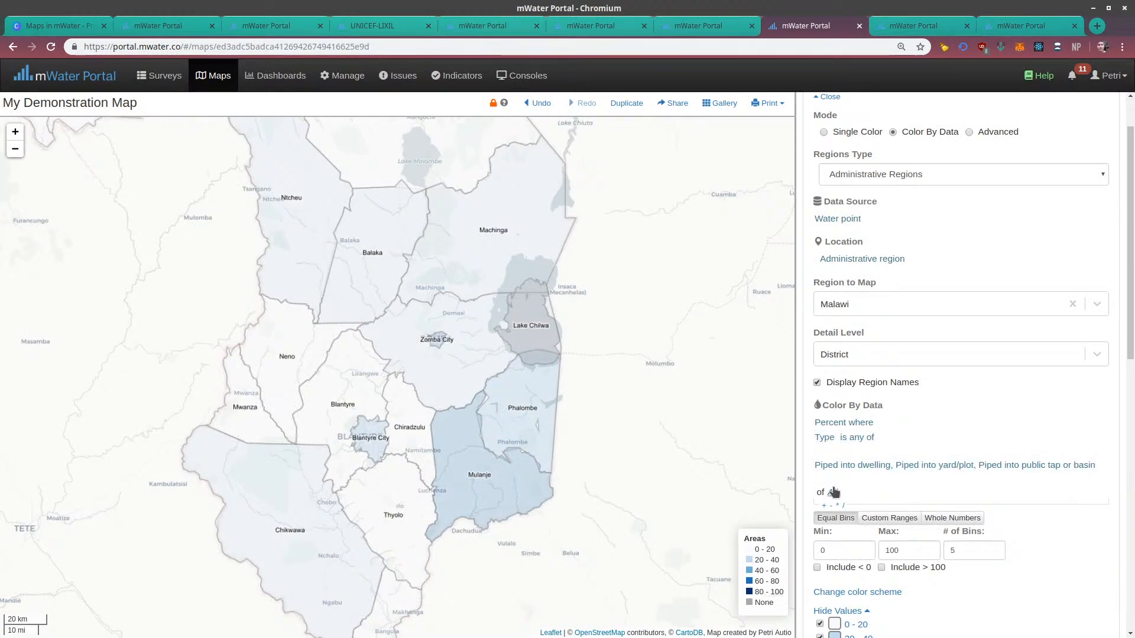
Try a maximum of 50 for the equal color bins and restore it to 100
{"action": "scroll", "coordinate": [914, 395], "scroll_direction": "down", "scroll_amount": 3}
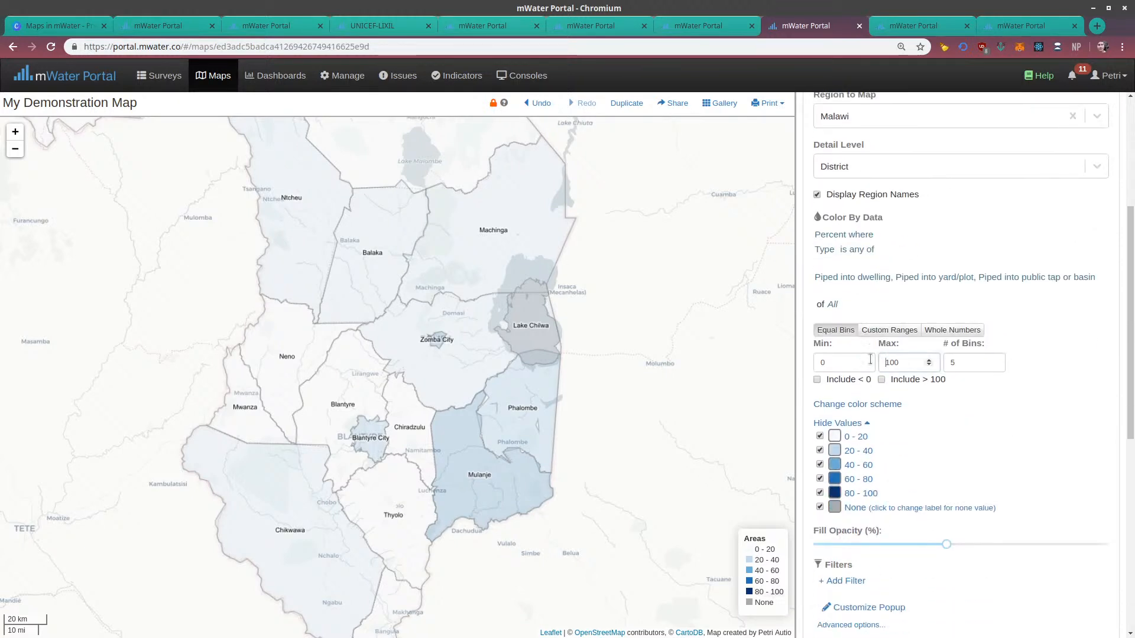
{"action": "key", "text": "ctrl+a"}
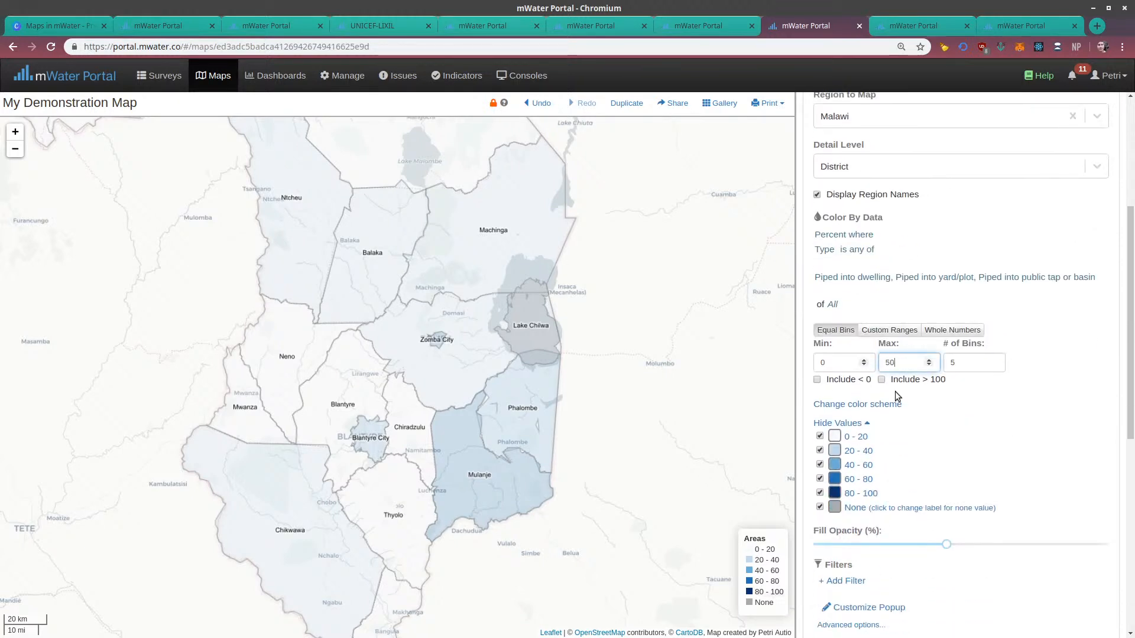
{"action": "key", "text": "ctrl+a"}
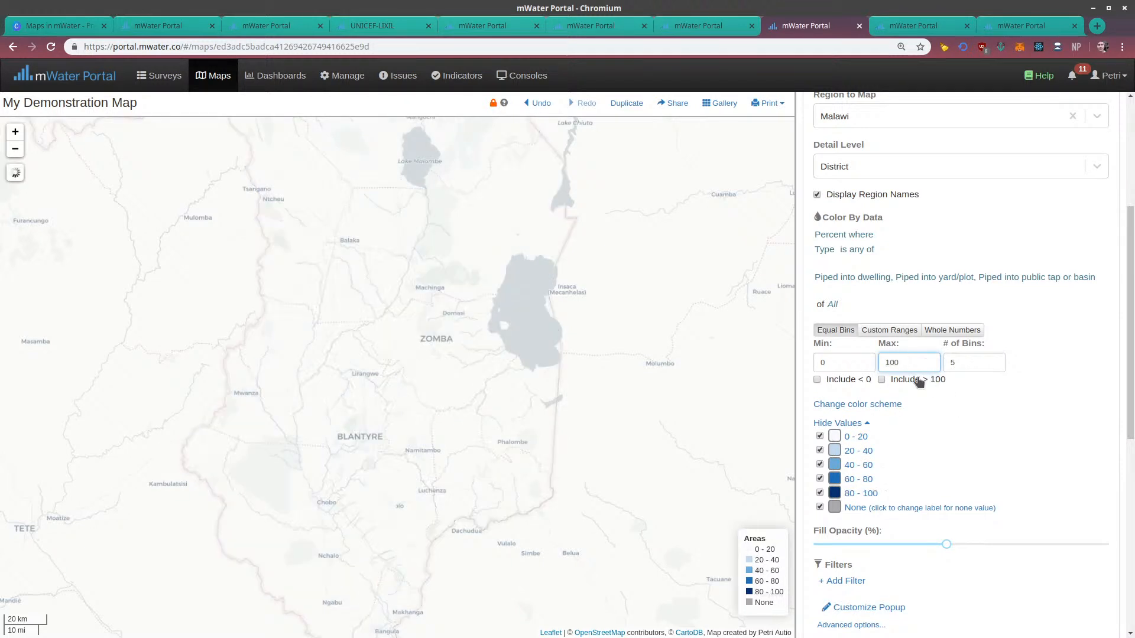
Set the number of equal bins to 10 and inspect the resulting district shading around the map
{"action": "left_click", "coordinate": [956, 362]}
{"action": "key", "text": "BackSpace"}
{"action": "type", "text": "10"}
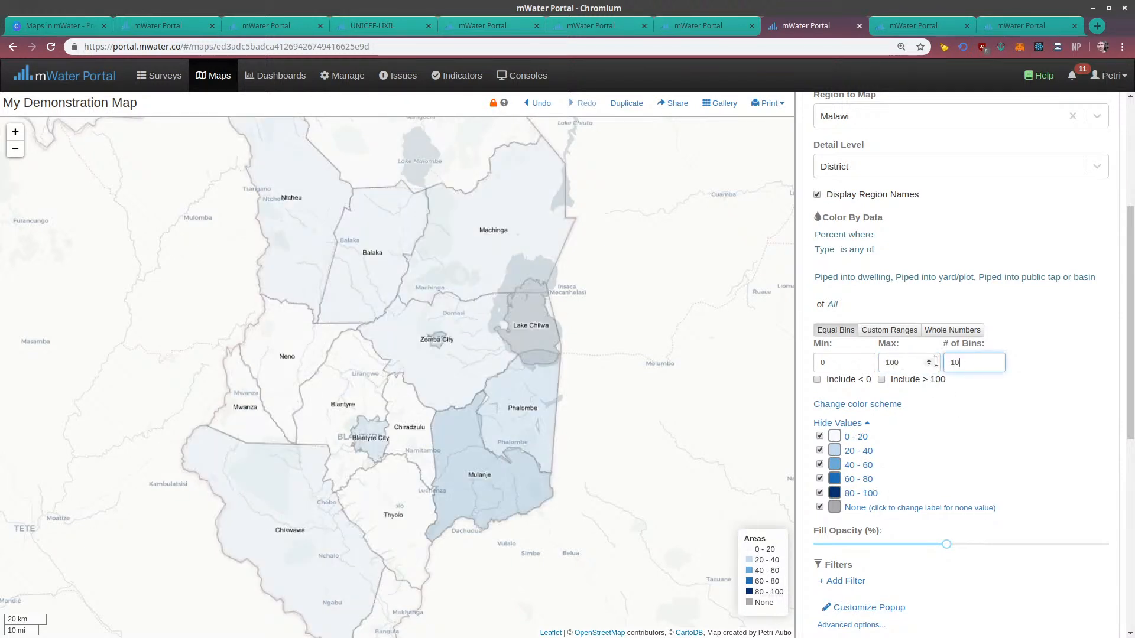
{"action": "left_click", "coordinate": [1001, 432]}
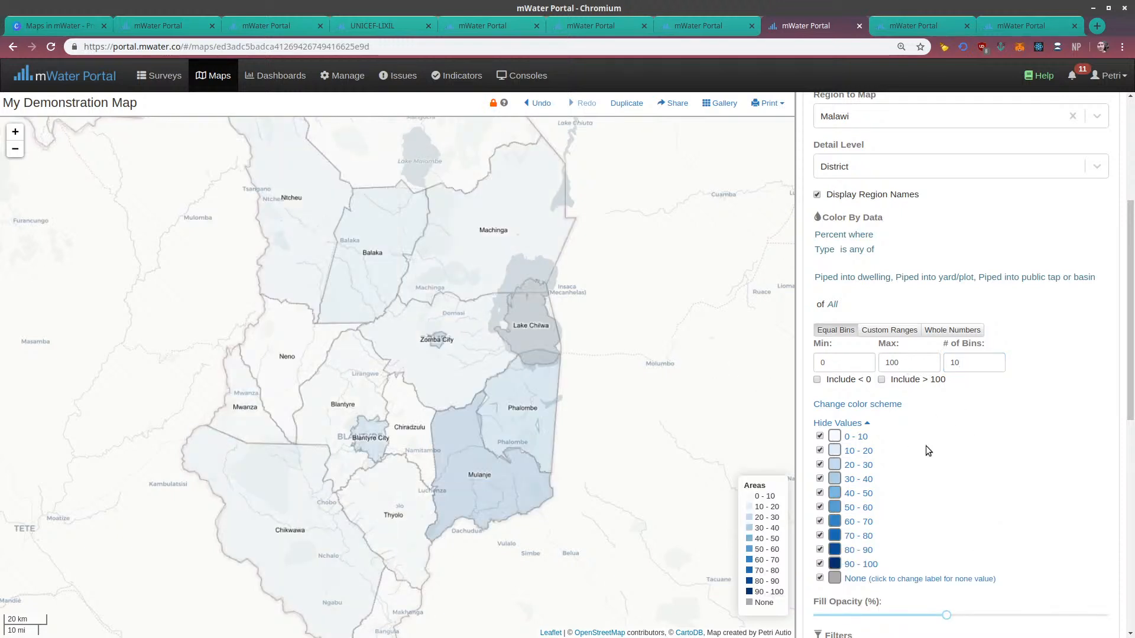
{"action": "scroll", "coordinate": [925, 446], "scroll_direction": "down", "scroll_amount": 1}
{"action": "left_click_drag", "start_coordinate": [517, 493], "coordinate": [491, 571]}
{"action": "left_click_drag", "start_coordinate": [447, 217], "coordinate": [586, 286]}
{"action": "left_click_drag", "start_coordinate": [663, 591], "coordinate": [643, 316]}
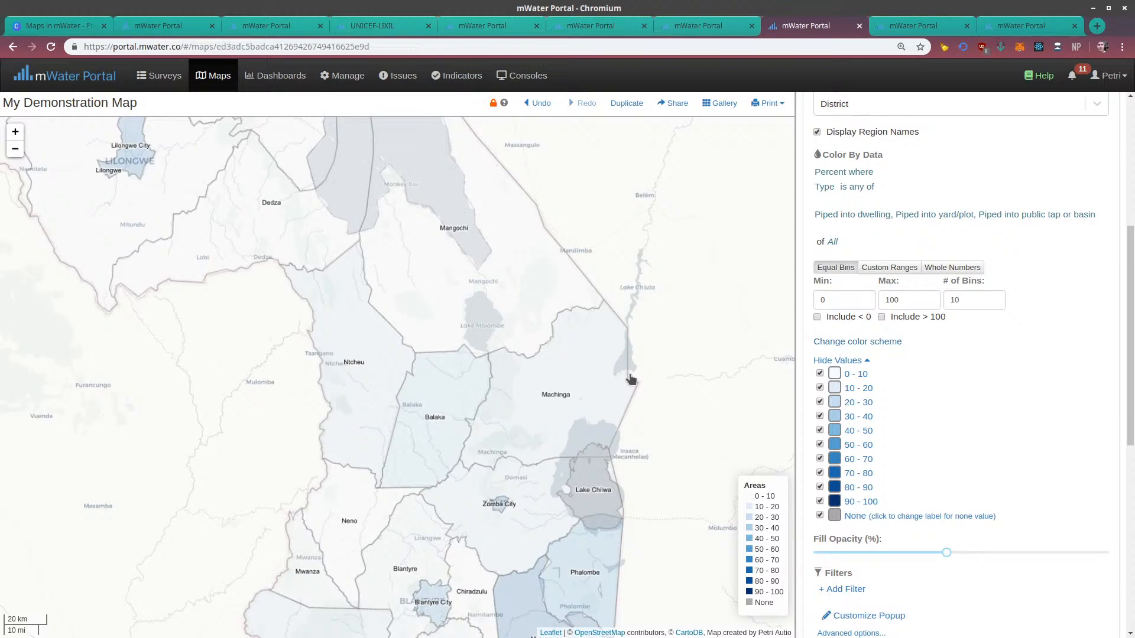
{"action": "scroll", "coordinate": [477, 484], "scroll_direction": "down", "scroll_amount": 1}
{"action": "scroll", "coordinate": [572, 359], "scroll_direction": "up", "scroll_amount": 1}
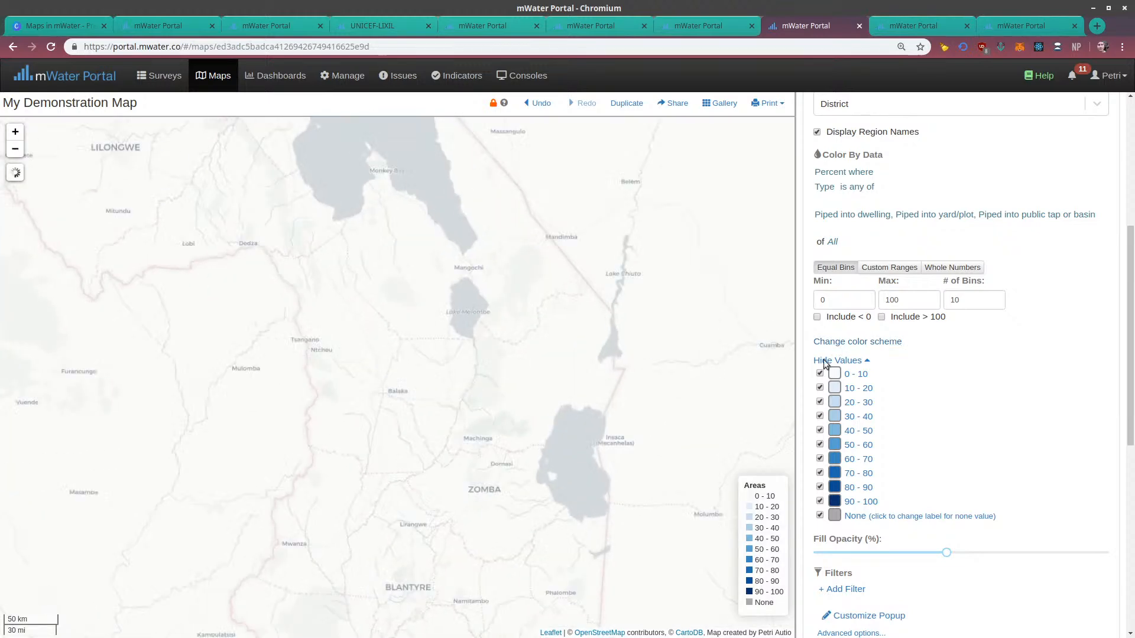
Apply a red-to-blue diverging color scheme with yellow midtones to the Areas layer's bins and view the result across Malawi
{"action": "left_click", "coordinate": [861, 343]}
{"action": "scroll", "coordinate": [945, 426], "scroll_direction": "down", "scroll_amount": 3}
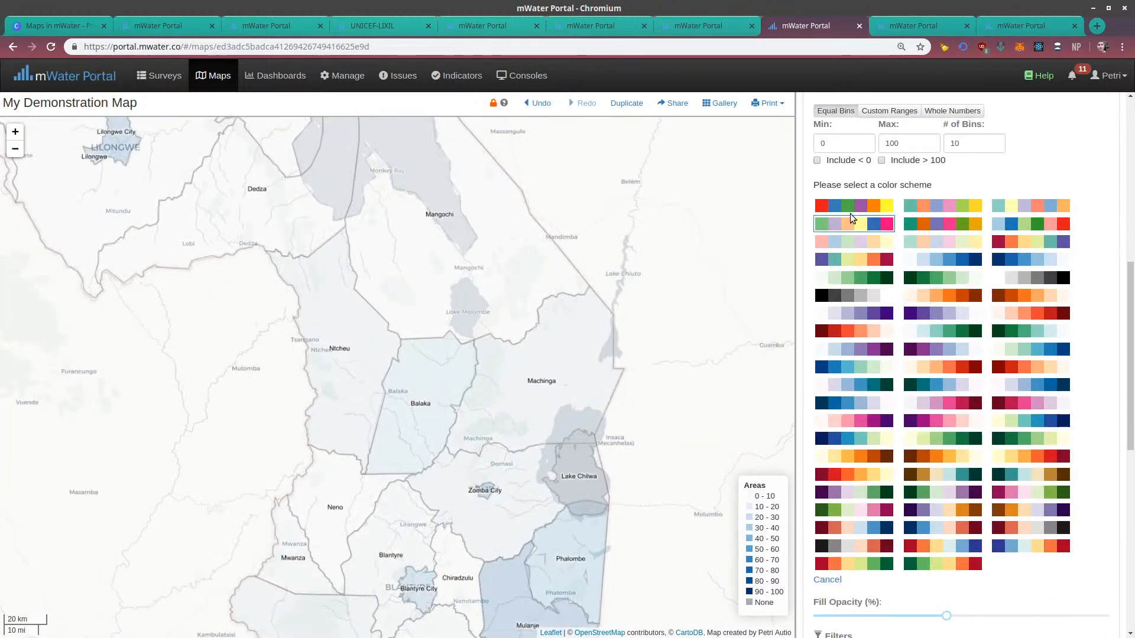
{"action": "scroll", "coordinate": [925, 402], "scroll_direction": "down", "scroll_amount": 1}
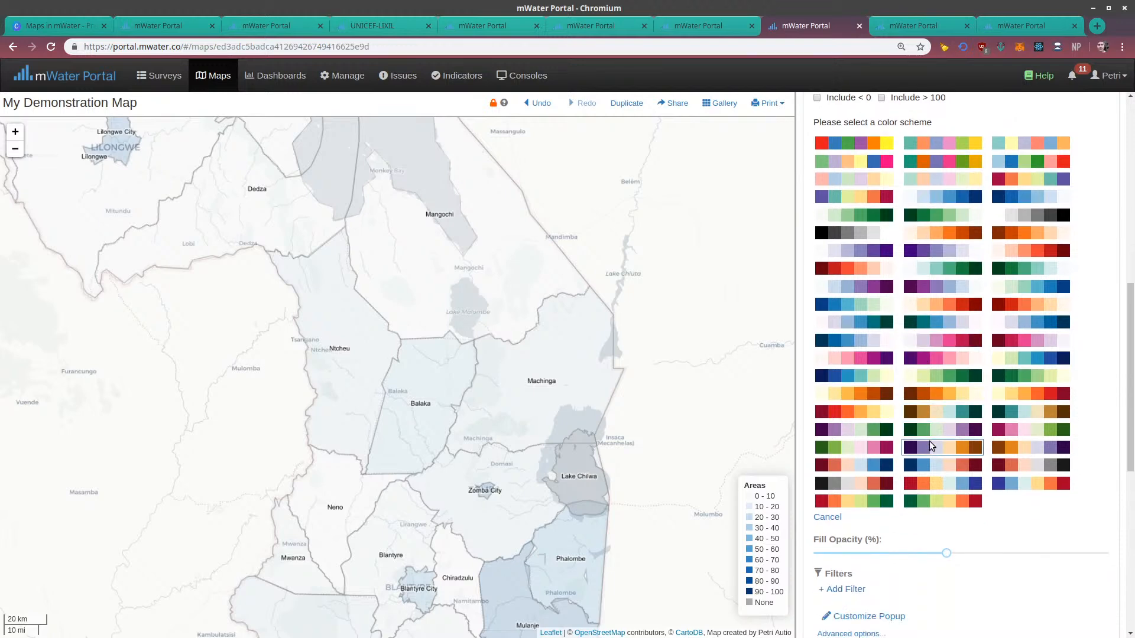
{"action": "left_click", "coordinate": [925, 490]}
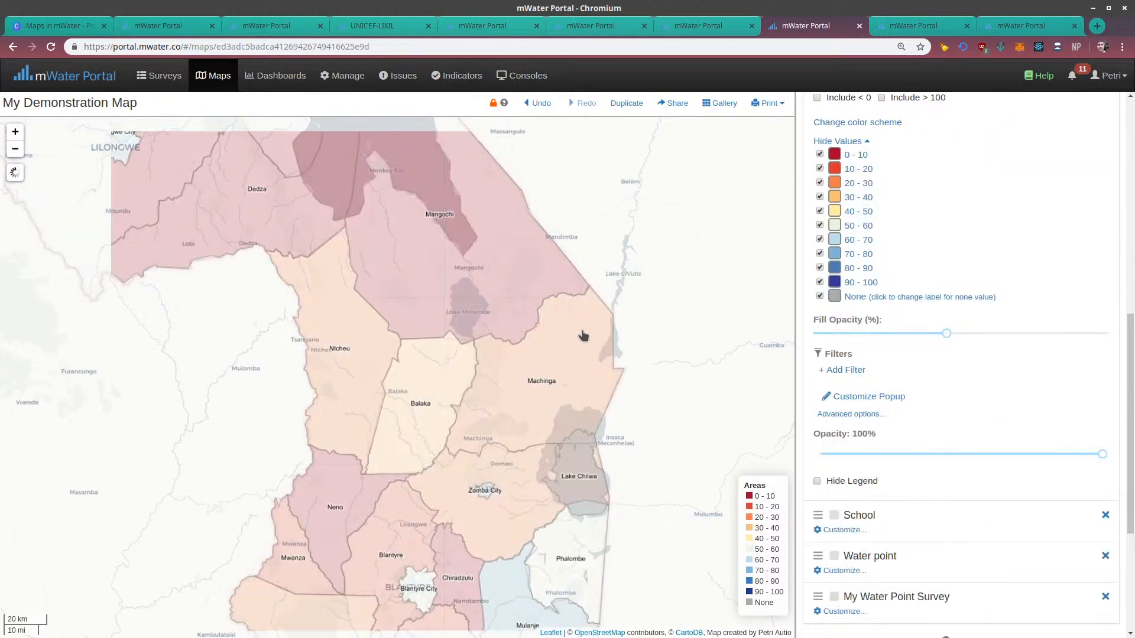
{"action": "mouse_move", "coordinate": [582, 364]}
{"action": "left_mouse_down"}
{"action": "mouse_move", "coordinate": [563, 140]}
{"action": "mouse_move", "coordinate": [572, 352]}
{"action": "left_mouse_up"}
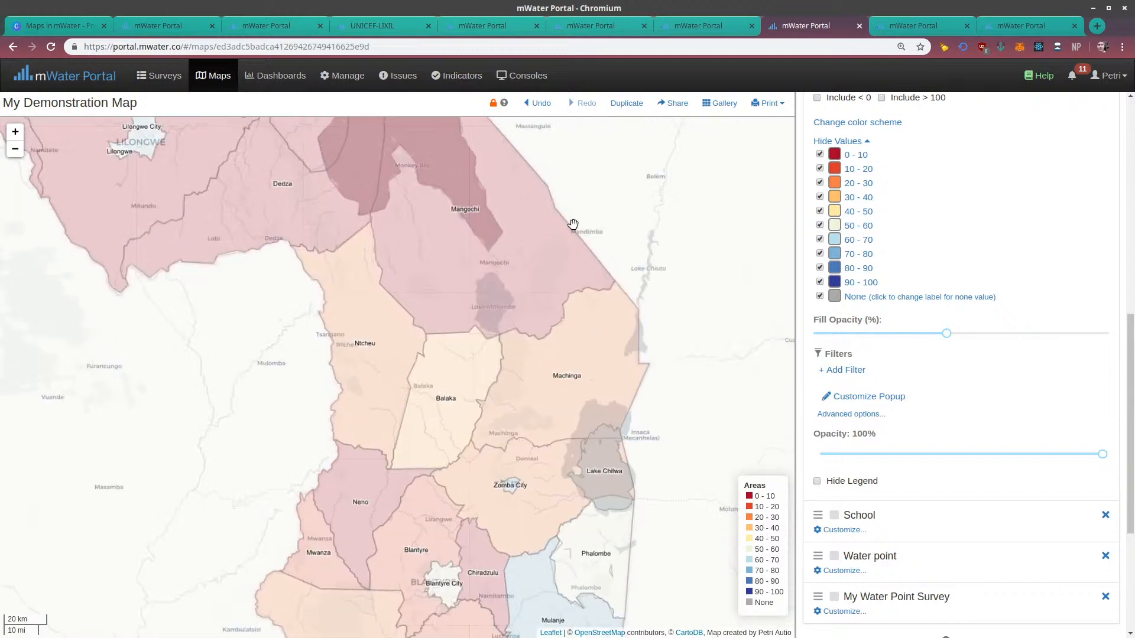
{"action": "left_click_drag", "start_coordinate": [546, 144], "coordinate": [552, 326]}
{"action": "left_click_drag", "start_coordinate": [514, 177], "coordinate": [561, 350]}
{"action": "scroll", "coordinate": [452, 187], "scroll_direction": "down", "scroll_amount": 1}
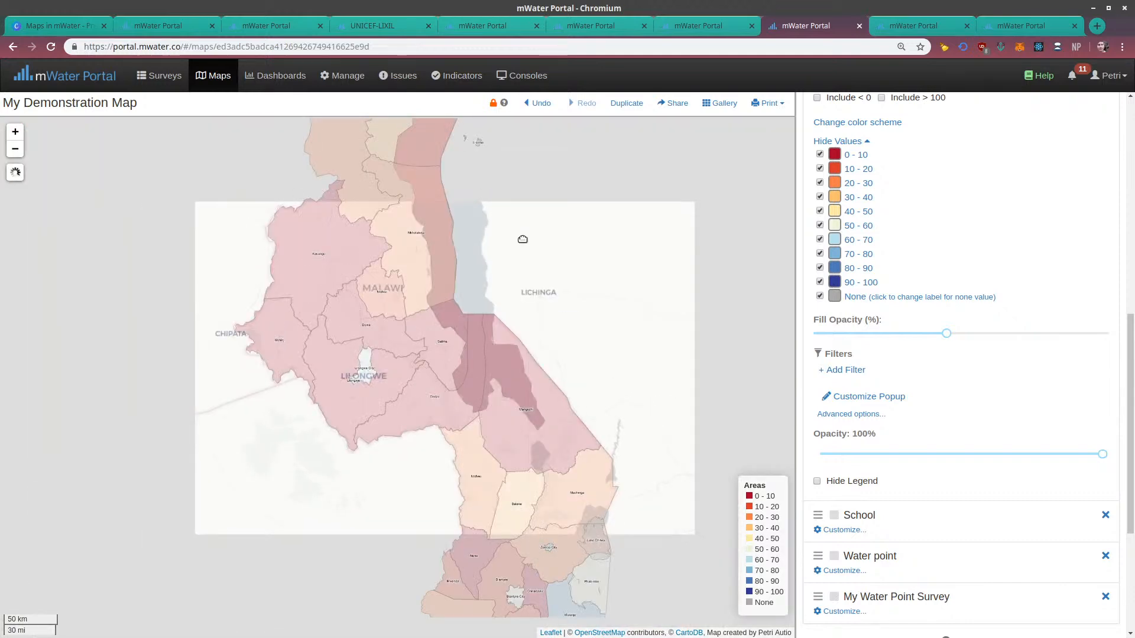
Set the number of equal bins to 5 for the Areas layer and view the resulting shading from northern to southern Malawi
{"action": "left_click_drag", "start_coordinate": [522, 234], "coordinate": [572, 438]}
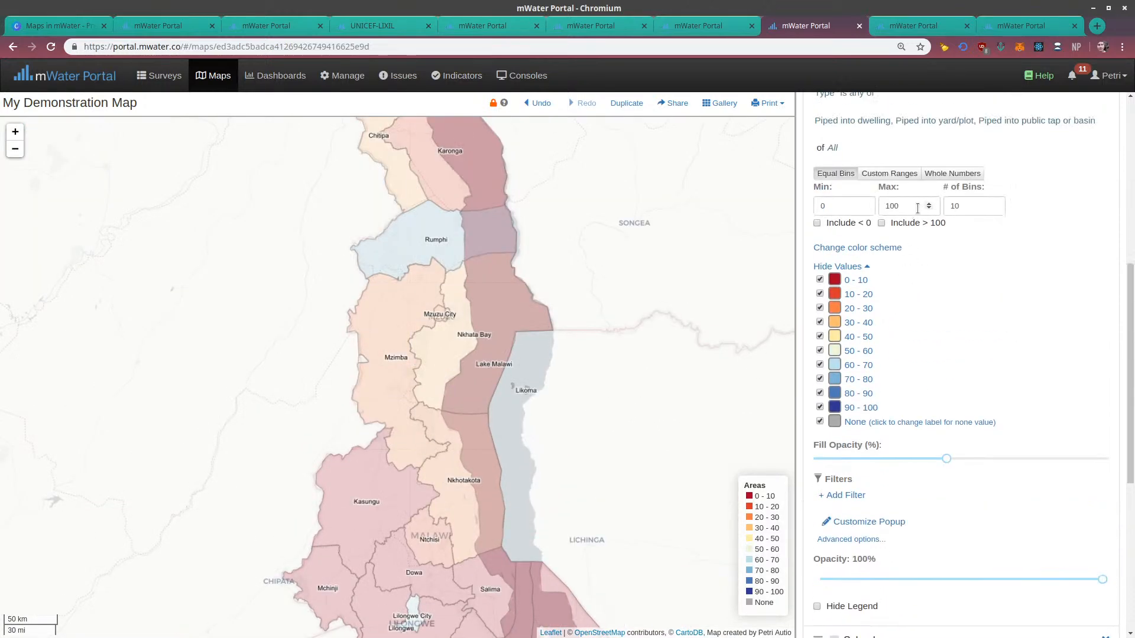
{"action": "key", "text": "Tab"}
{"action": "type", "text": "5"}
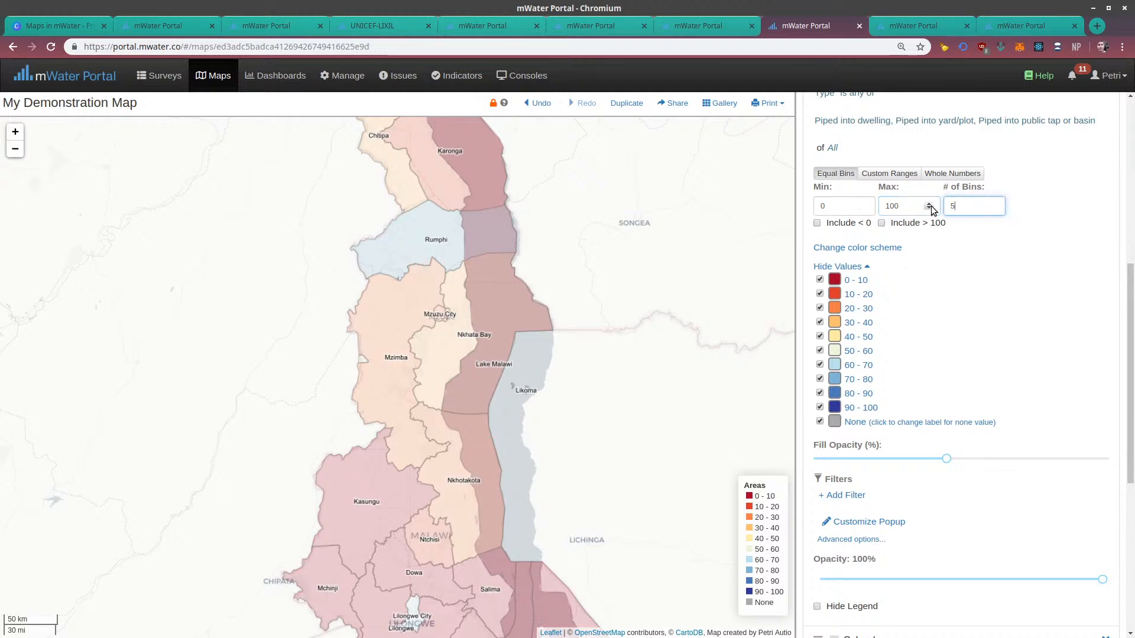
{"action": "left_click", "coordinate": [1000, 303]}
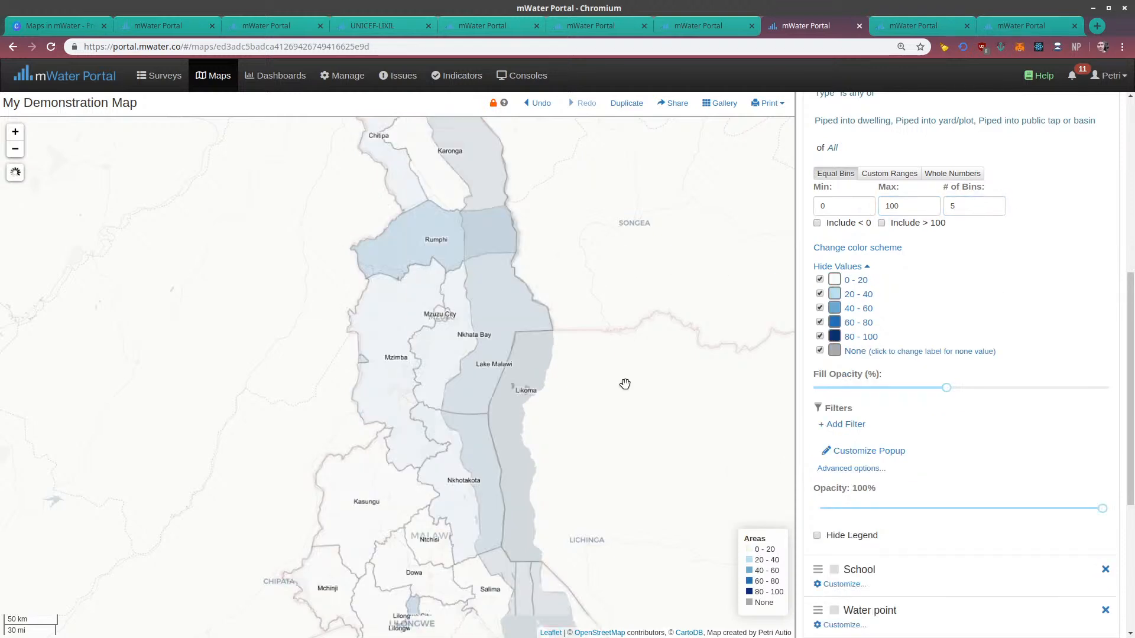
{"action": "left_click_drag", "start_coordinate": [625, 441], "coordinate": [554, 193]}
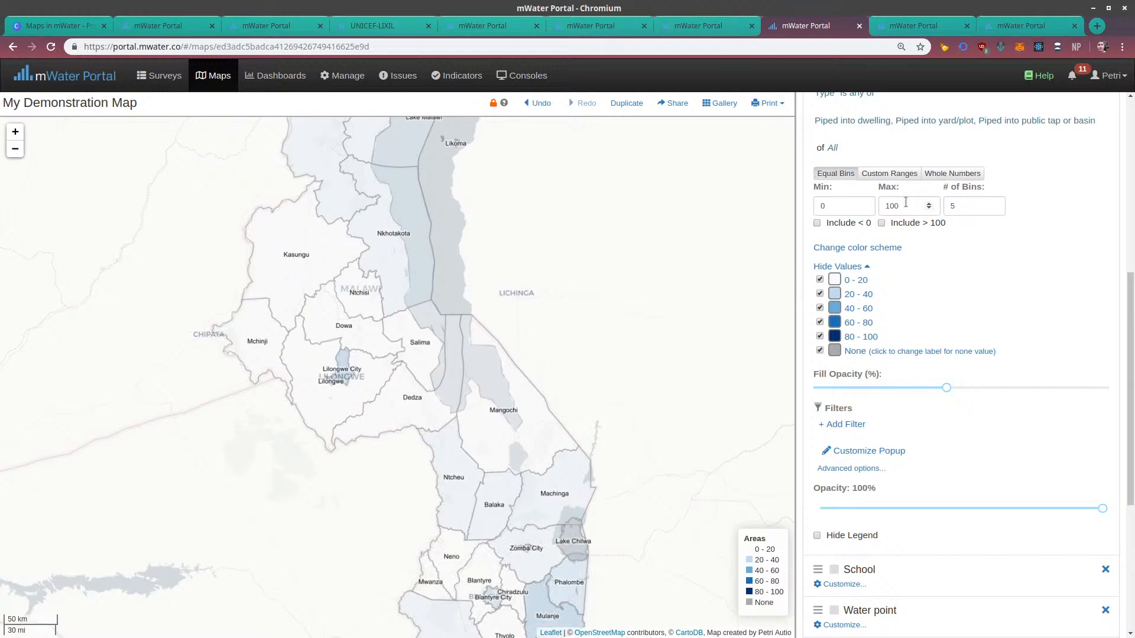
{"action": "left_click_drag", "start_coordinate": [612, 422], "coordinate": [599, 307]}
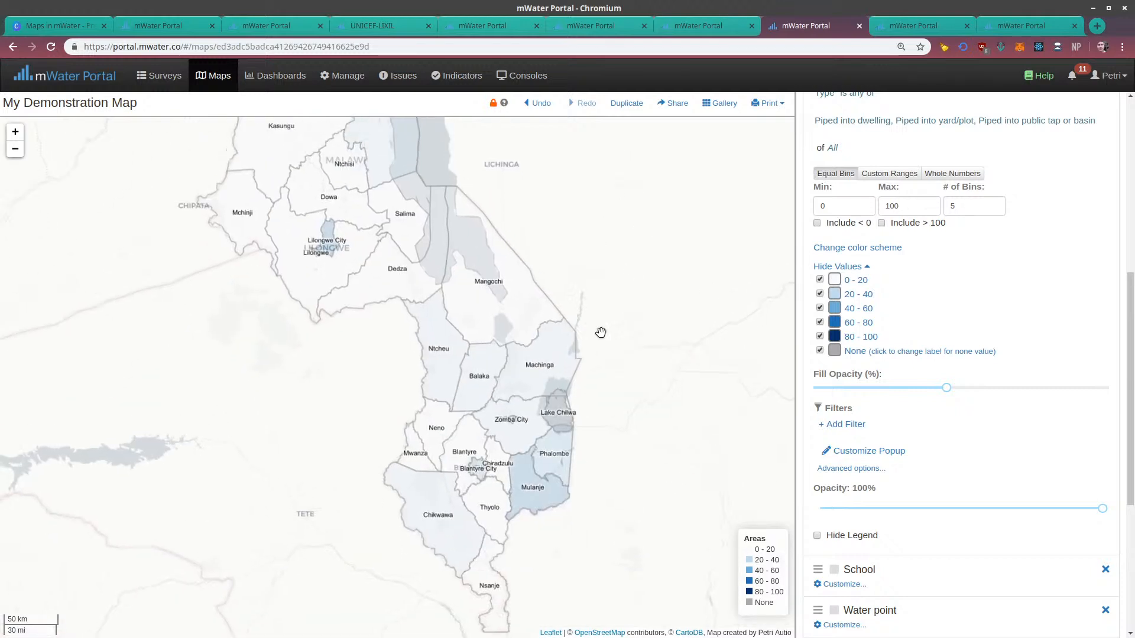
Recolor the five Areas bins with the red-to-blue diverging color scheme and examine the districts from Karonga down to Nsanje
{"action": "left_click", "coordinate": [857, 247]}
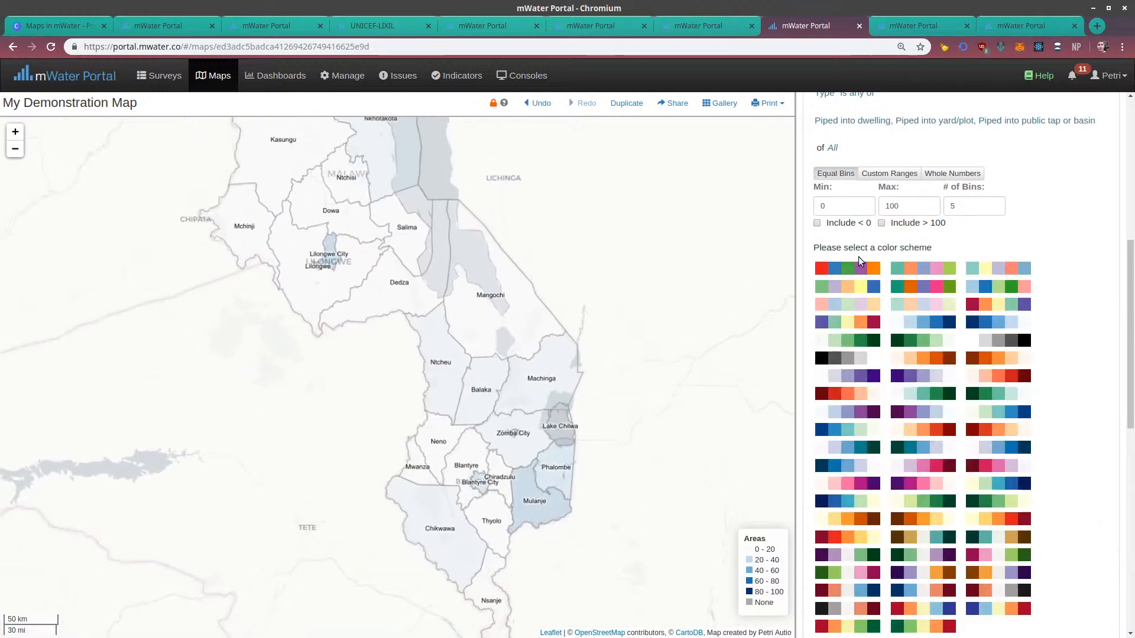
{"action": "scroll", "coordinate": [1019, 321], "scroll_direction": "down", "scroll_amount": 1}
{"action": "left_click", "coordinate": [946, 548]}
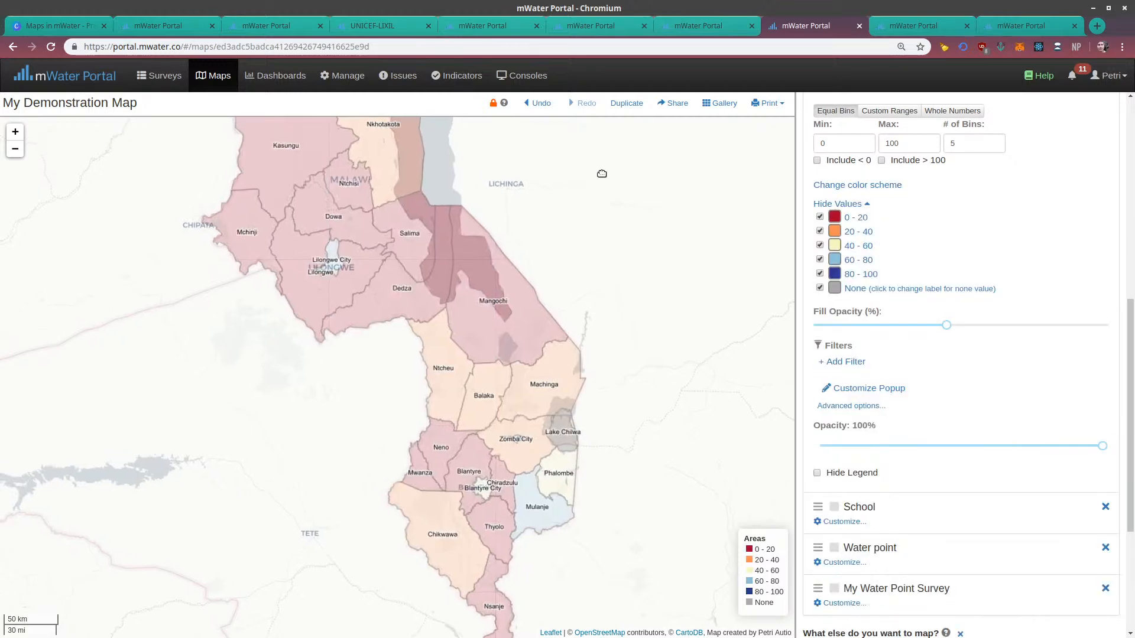
{"action": "left_click_drag", "start_coordinate": [601, 172], "coordinate": [656, 411]}
{"action": "left_click_drag", "start_coordinate": [639, 223], "coordinate": [664, 378]}
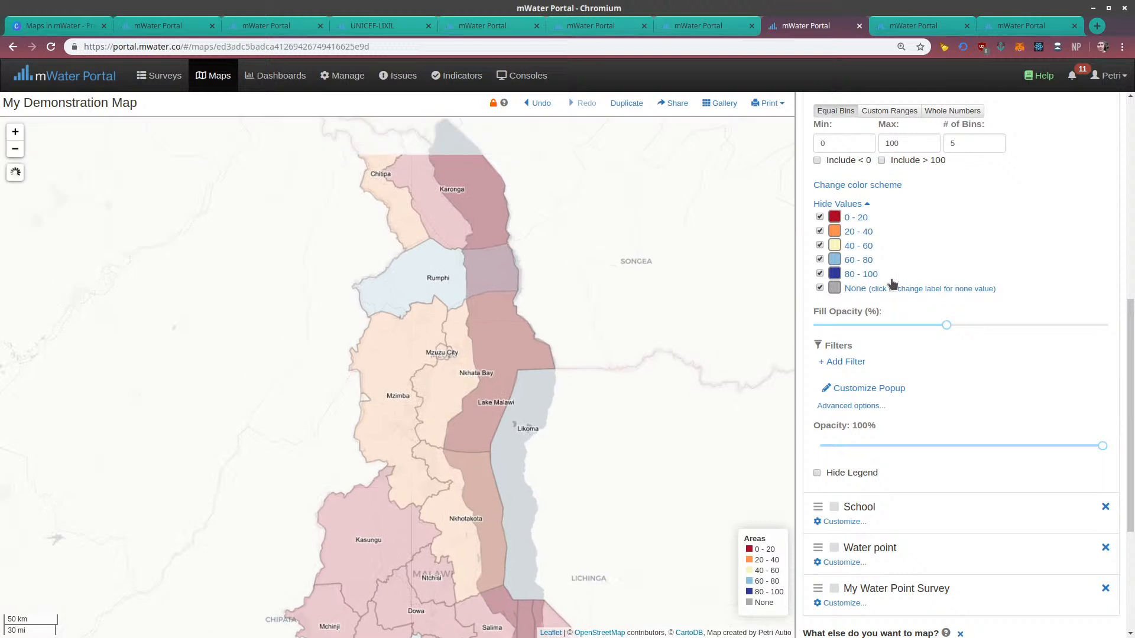
{"action": "scroll", "coordinate": [904, 276], "scroll_direction": "up", "scroll_amount": 1}
{"action": "scroll", "coordinate": [904, 278], "scroll_direction": "up", "scroll_amount": 3}
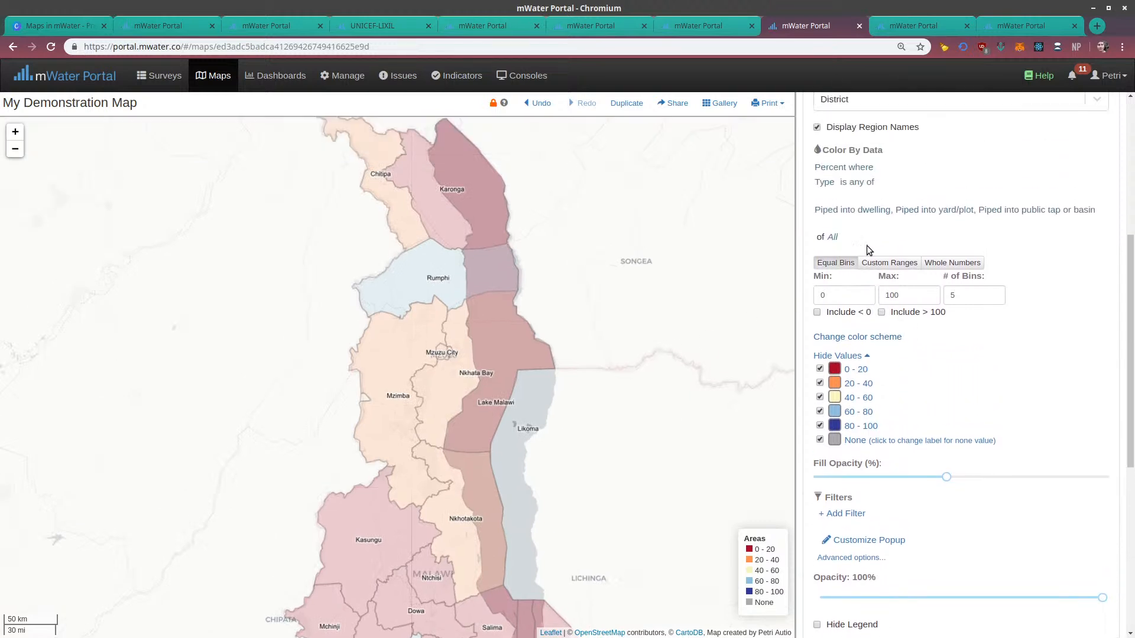
{"action": "left_click_drag", "start_coordinate": [455, 236], "coordinate": [466, 264]}
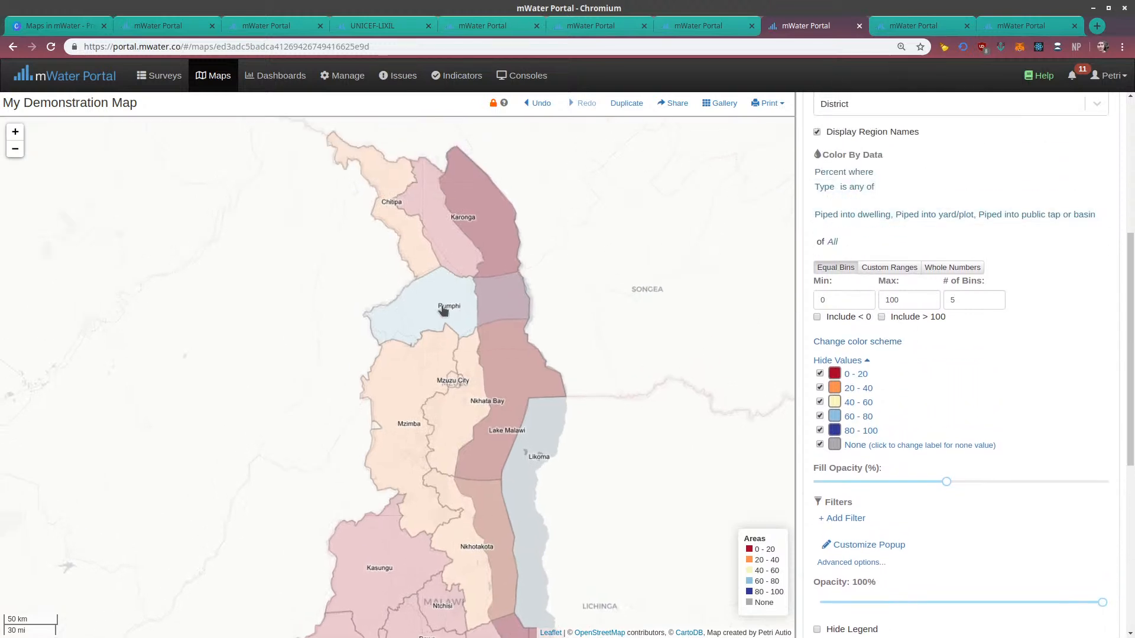
{"action": "left_click_drag", "start_coordinate": [527, 411], "coordinate": [493, 221]}
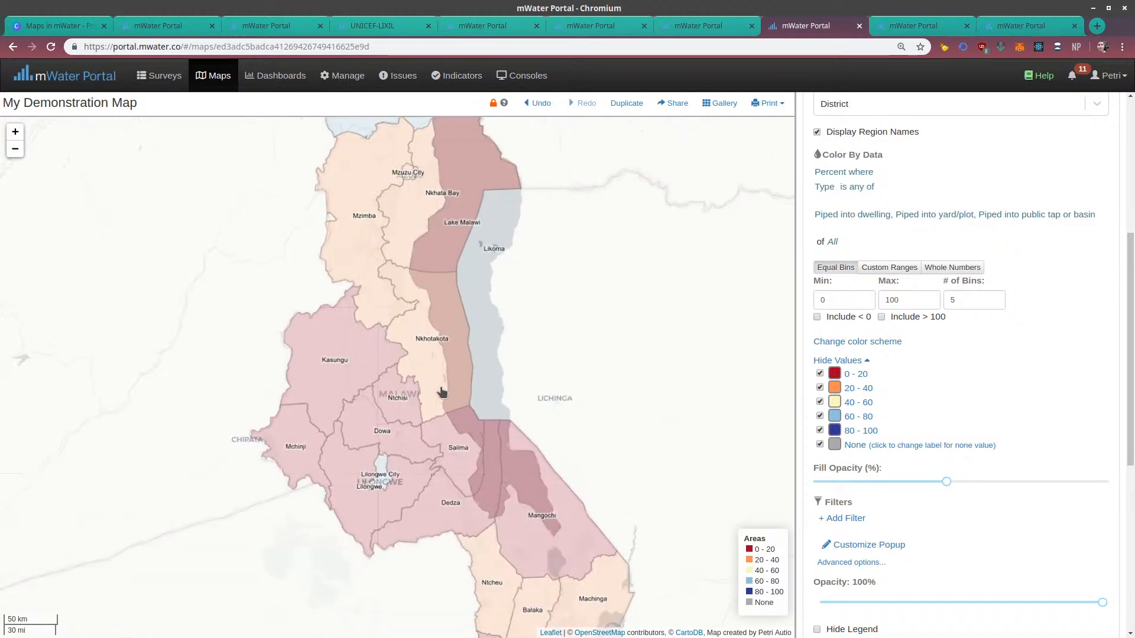
{"action": "left_click_drag", "start_coordinate": [441, 386], "coordinate": [366, 178]}
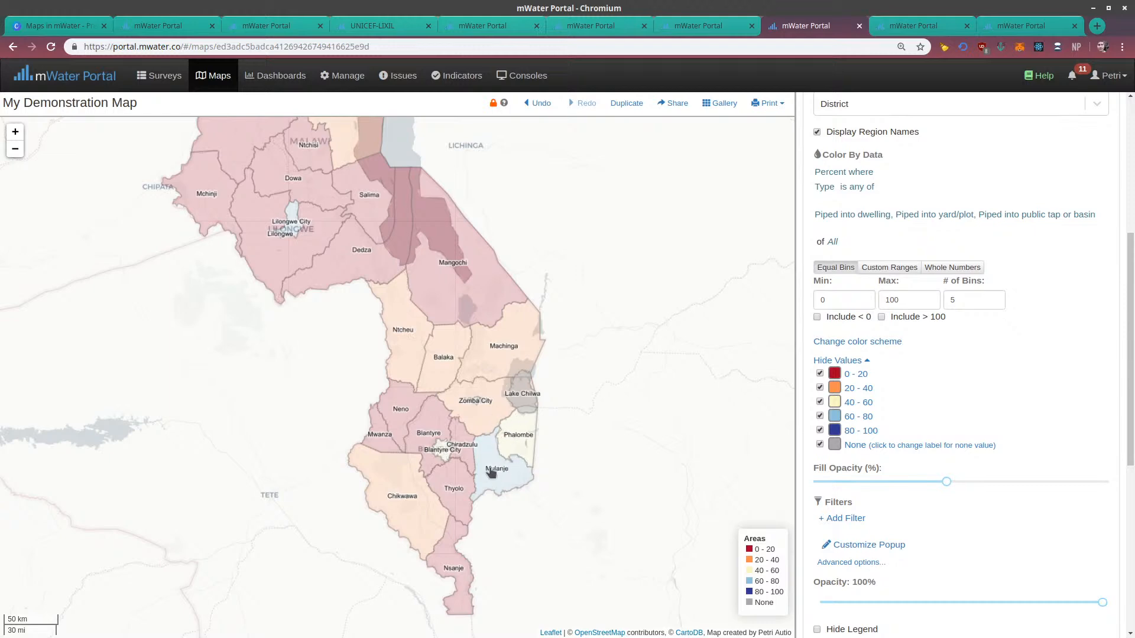
Set the Areas layer's Detail Level to Traditional Authority
{"action": "scroll", "coordinate": [491, 471], "scroll_direction": "up", "scroll_amount": 3}
{"action": "scroll", "coordinate": [943, 346], "scroll_direction": "up", "scroll_amount": 3}
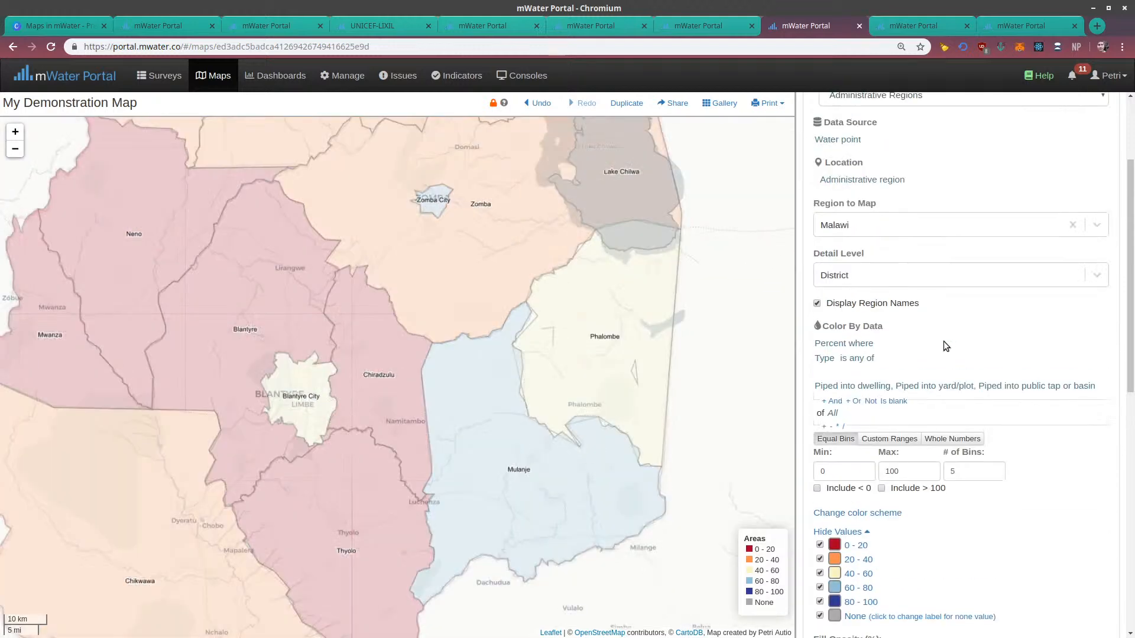
{"action": "scroll", "coordinate": [945, 346], "scroll_direction": "up", "scroll_amount": 3}
{"action": "left_click", "coordinate": [829, 160]}
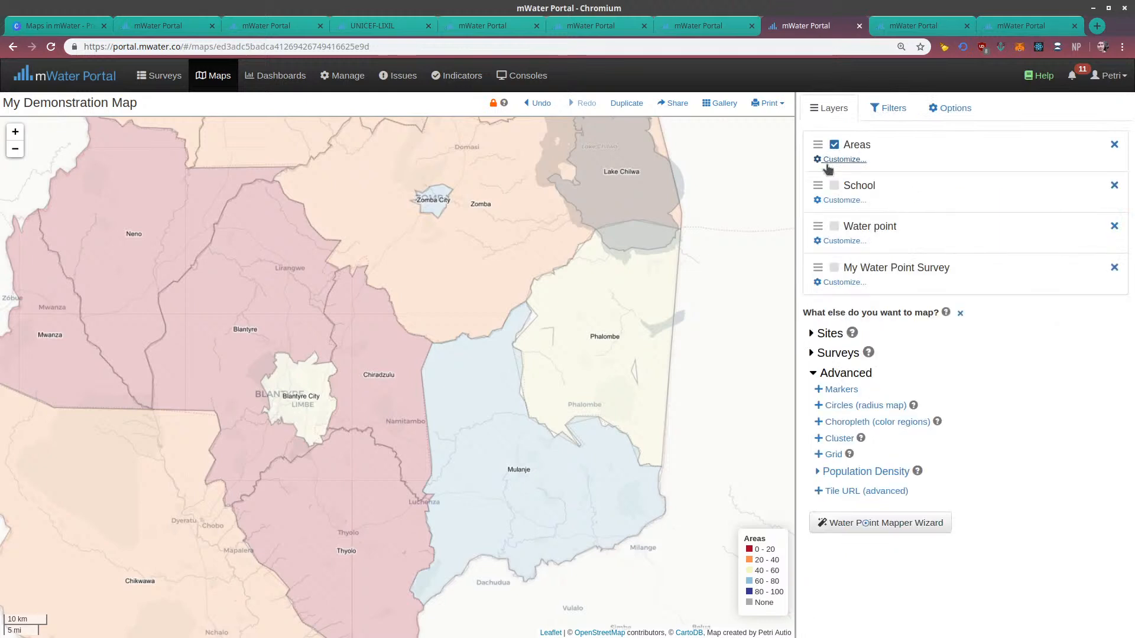
{"action": "left_click", "coordinate": [833, 160]}
{"action": "scroll", "coordinate": [867, 295], "scroll_direction": "down", "scroll_amount": 2}
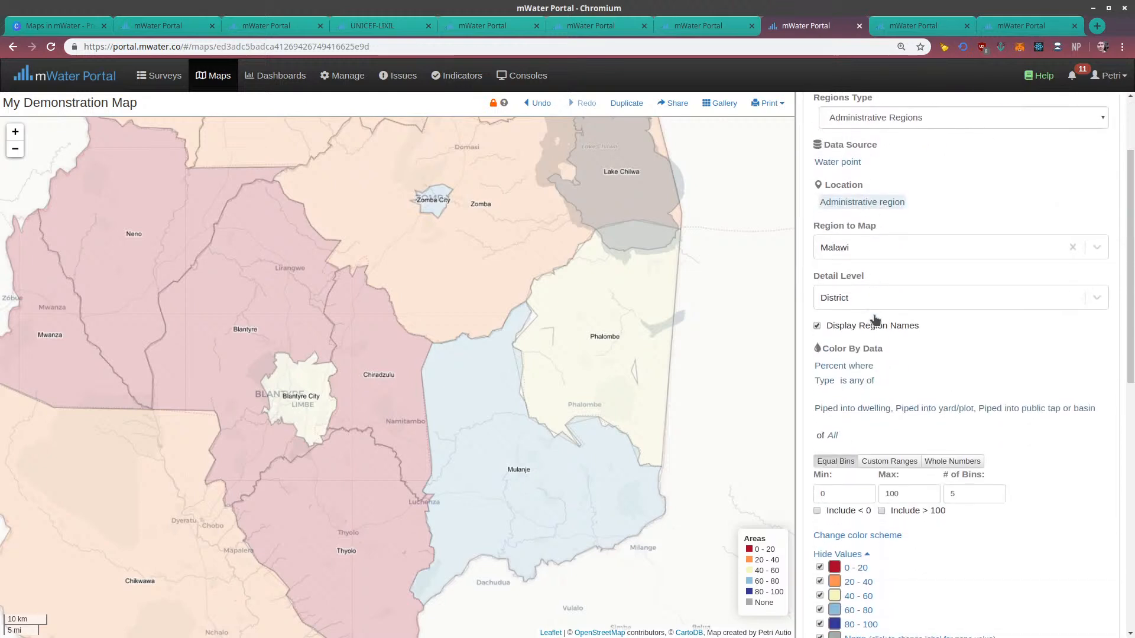
{"action": "scroll", "coordinate": [871, 369], "scroll_direction": "down", "scroll_amount": 4}
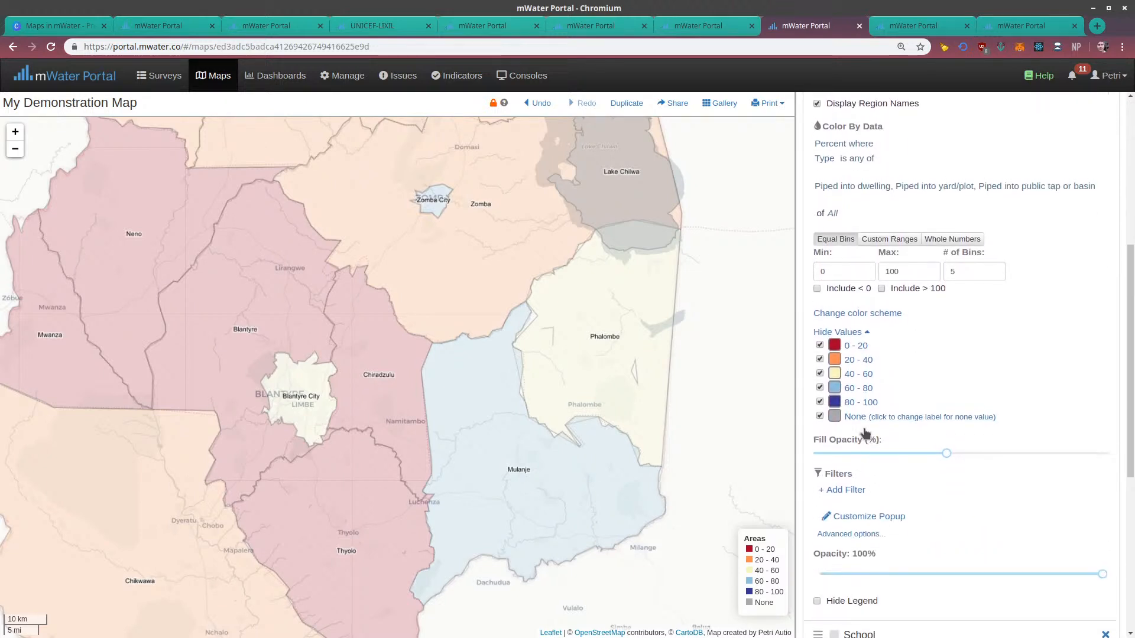
{"action": "scroll", "coordinate": [853, 232], "scroll_direction": "up", "scroll_amount": 3}
{"action": "left_click", "coordinate": [854, 230]}
{"action": "left_click", "coordinate": [861, 282]}
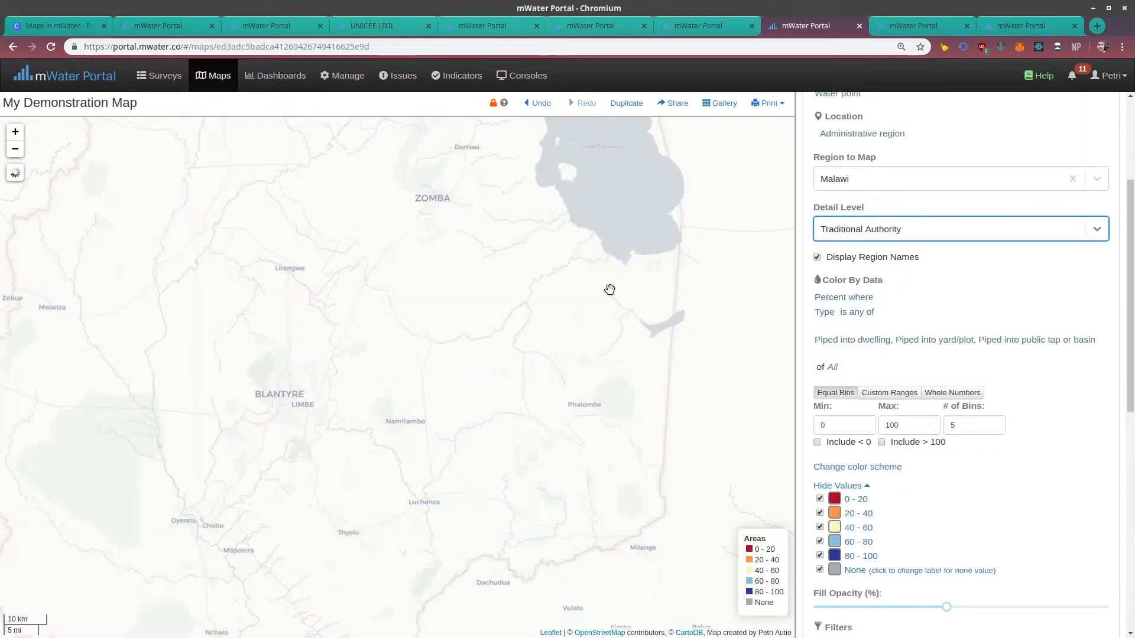
Close the Areas layer's settings, inspect the traditional authorities, and show the Water point layer over them around Blantyre
{"action": "scroll", "coordinate": [885, 266], "scroll_direction": "up", "scroll_amount": 4}
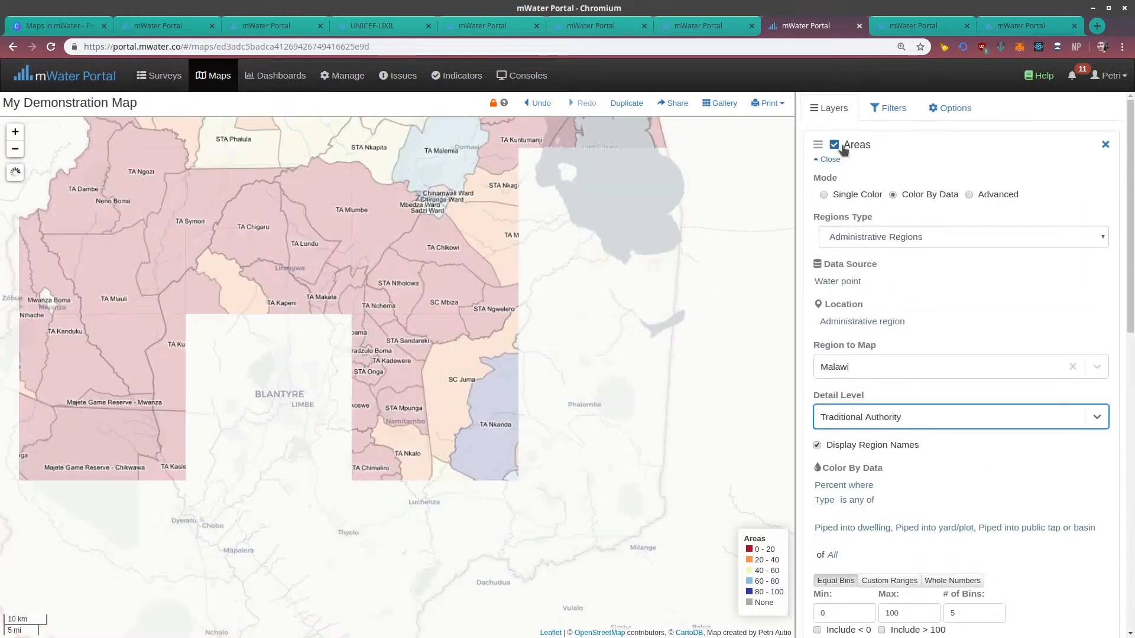
{"action": "left_click", "coordinate": [829, 160]}
{"action": "left_click_drag", "start_coordinate": [532, 306], "coordinate": [567, 491]}
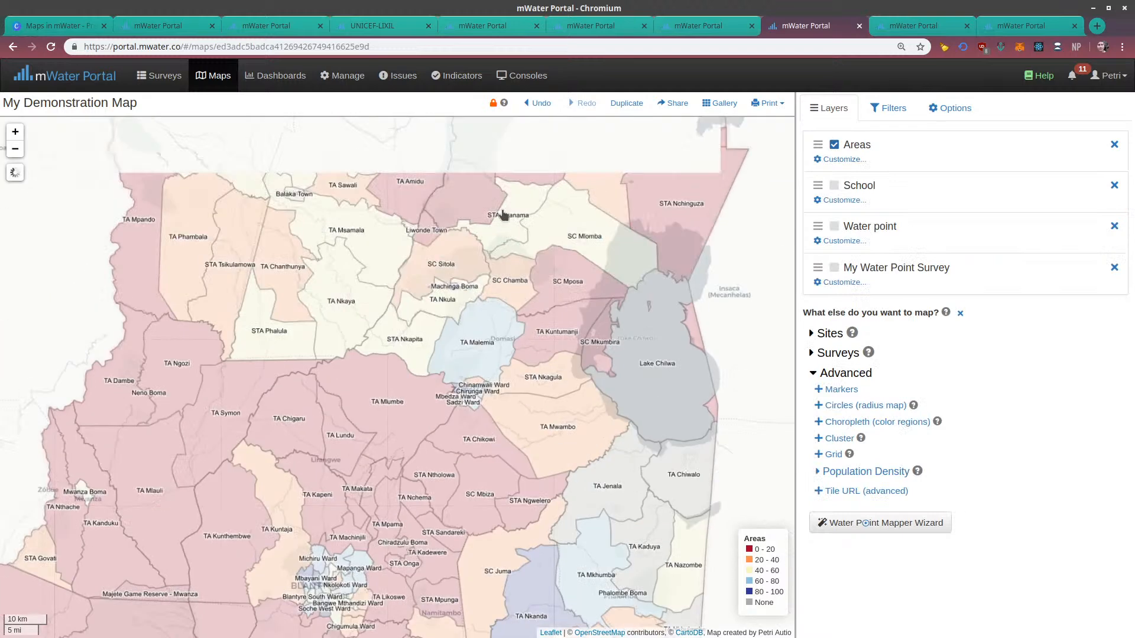
{"action": "left_click_drag", "start_coordinate": [508, 226], "coordinate": [537, 389]}
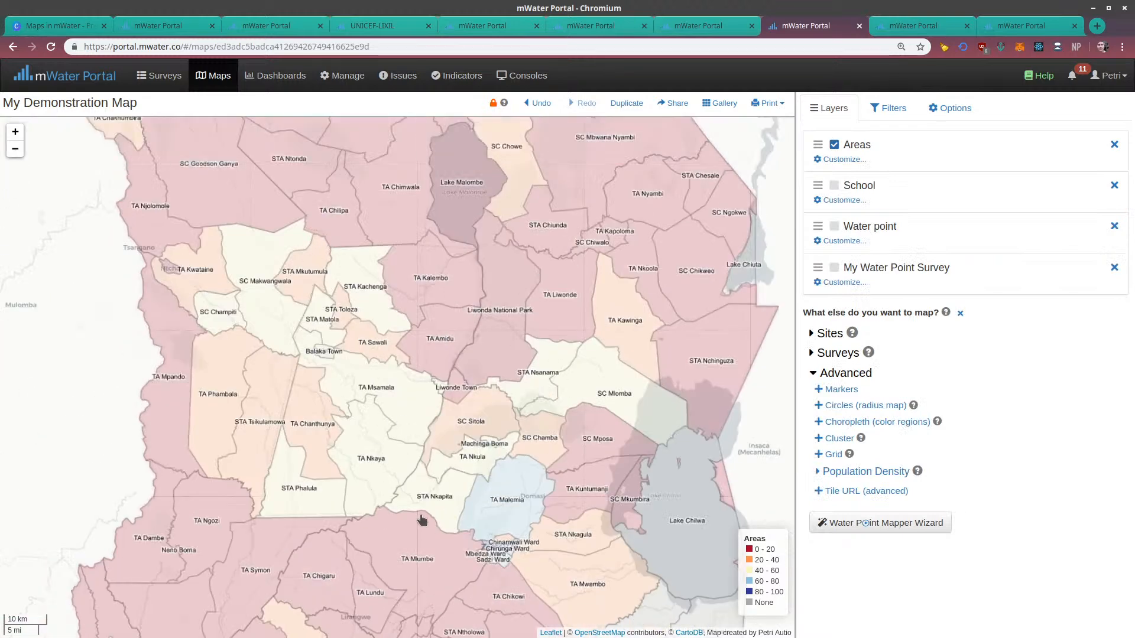
{"action": "left_click", "coordinate": [836, 226]}
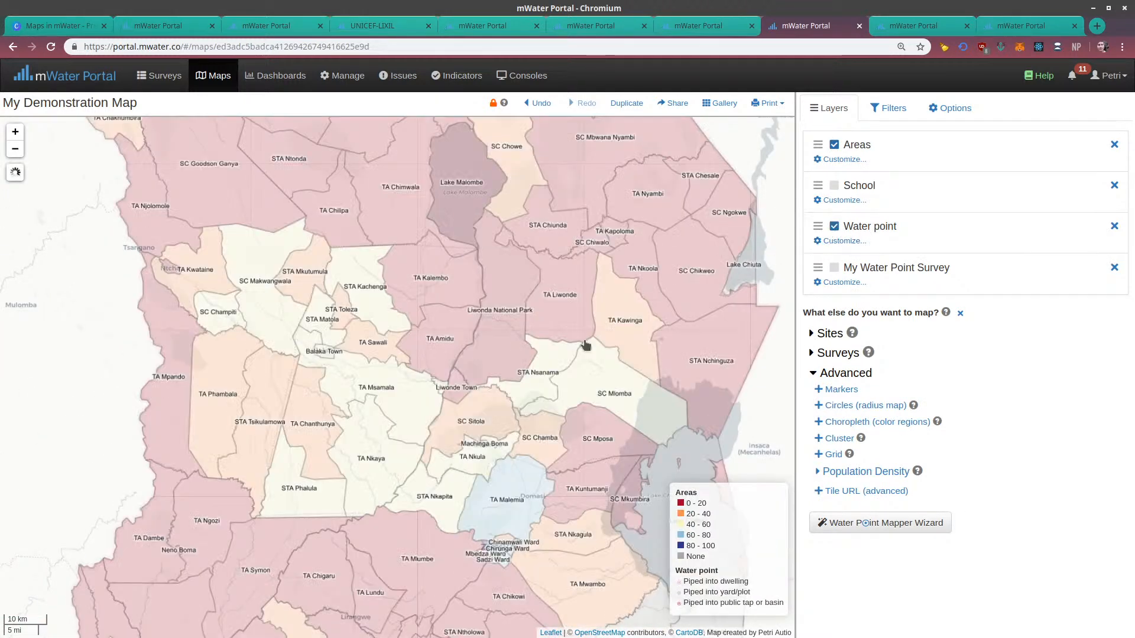
{"action": "scroll", "coordinate": [649, 408], "scroll_direction": "down", "scroll_amount": 3}
{"action": "left_click_drag", "start_coordinate": [611, 416], "coordinate": [575, 400]}
{"action": "scroll", "coordinate": [661, 288], "scroll_direction": "up", "scroll_amount": 3}
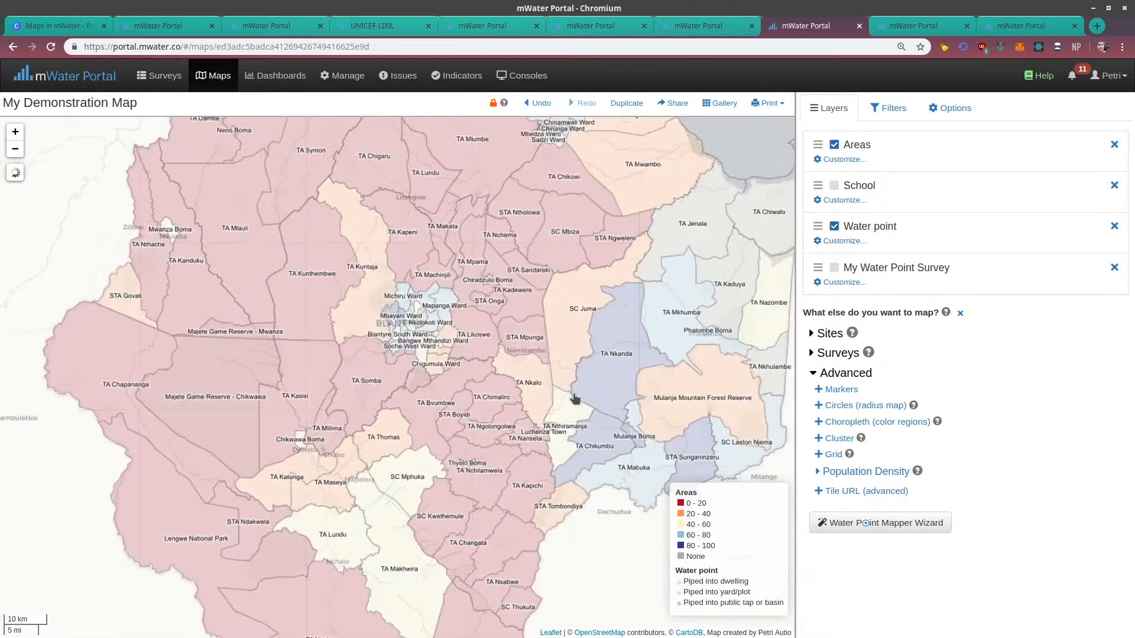
{"action": "scroll", "coordinate": [431, 316], "scroll_direction": "up", "scroll_amount": 2}
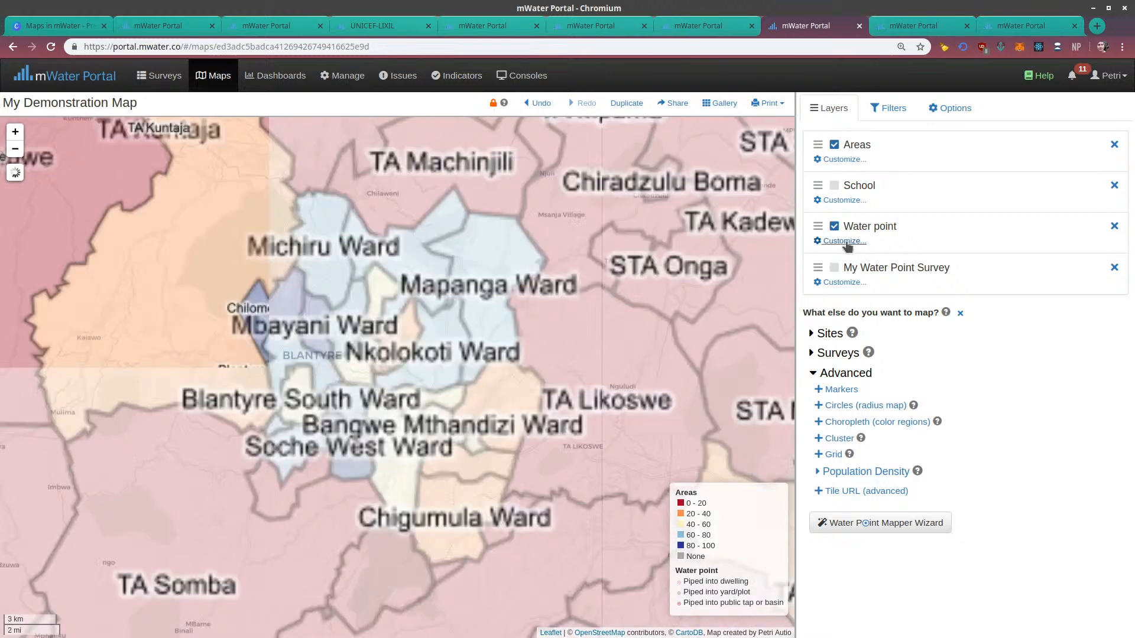
Remove the Blantyre district filter from the Water point layer and inspect the piped water points northward to Machinga
{"action": "left_click", "coordinate": [844, 241]}
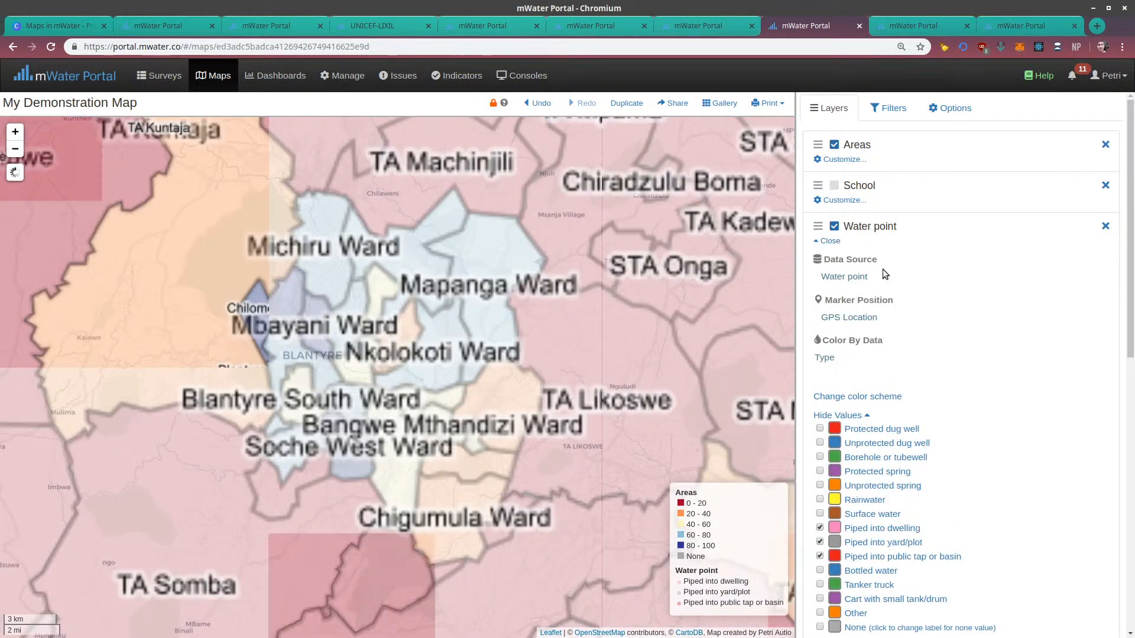
{"action": "scroll", "coordinate": [946, 354], "scroll_direction": "down", "scroll_amount": 8}
{"action": "scroll", "coordinate": [941, 372], "scroll_direction": "down", "scroll_amount": 3}
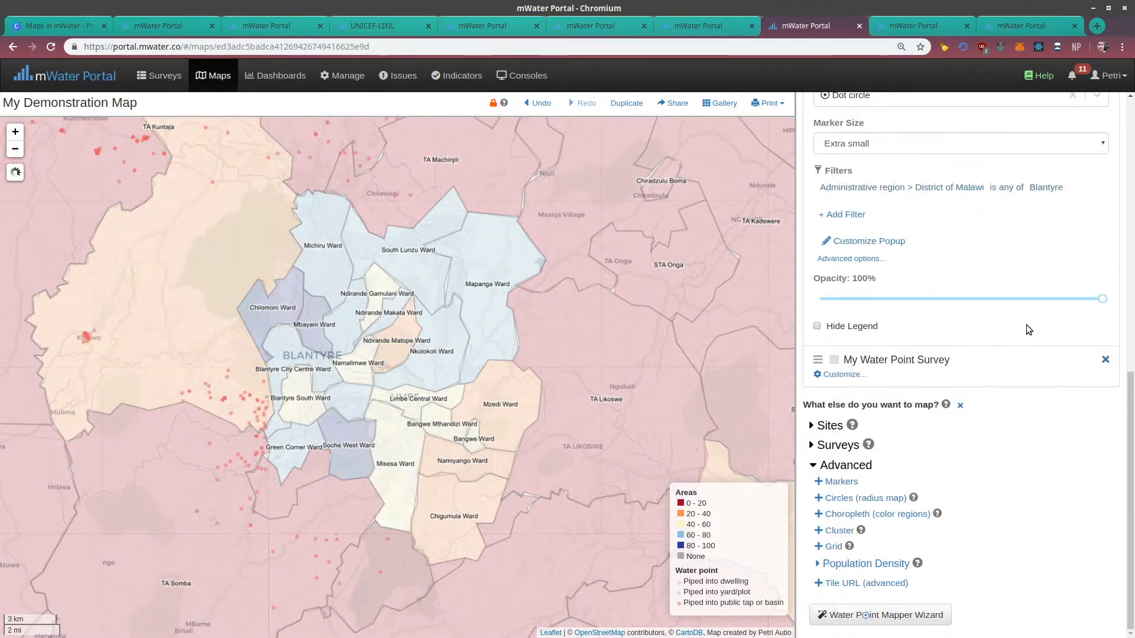
{"action": "left_click", "coordinate": [1105, 197]}
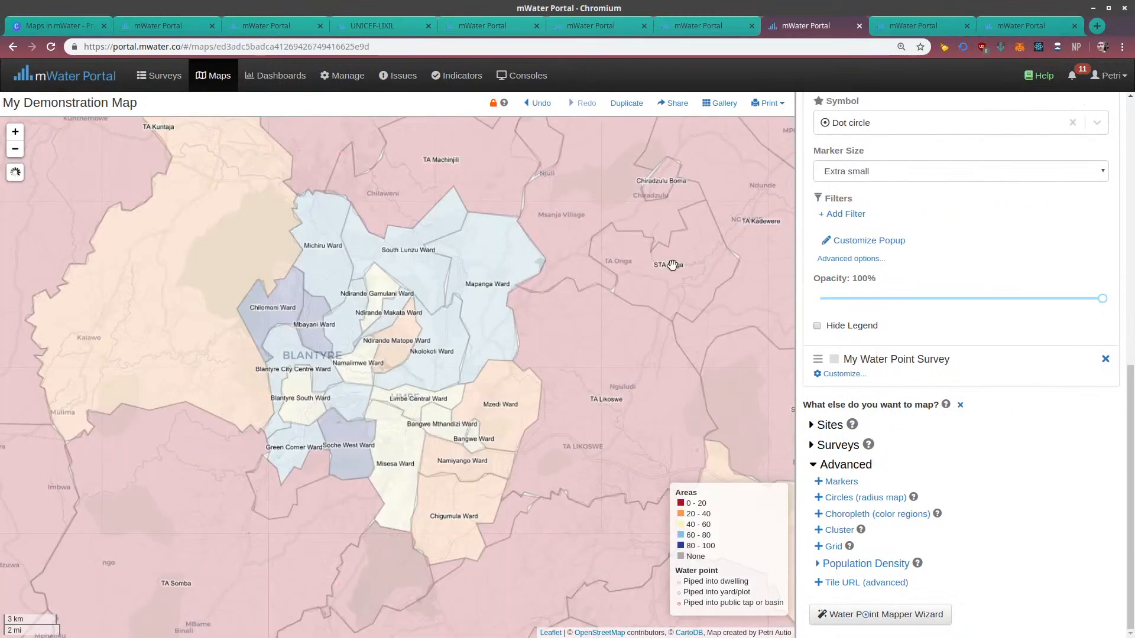
{"action": "scroll", "coordinate": [573, 263], "scroll_direction": "down", "scroll_amount": 1}
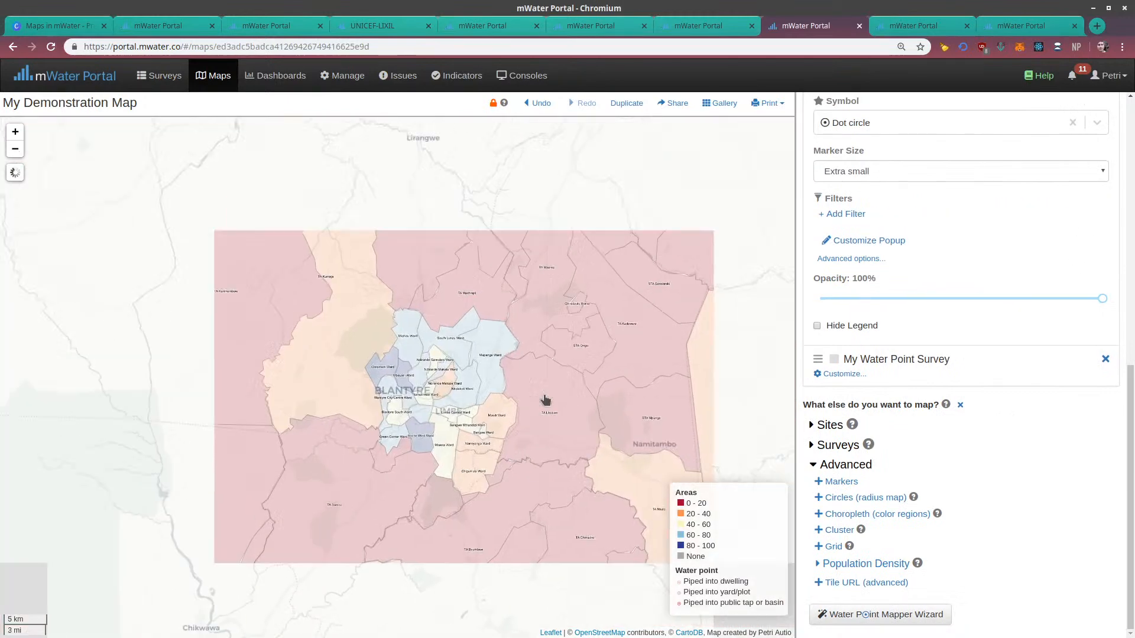
{"action": "scroll", "coordinate": [591, 337], "scroll_direction": "up", "scroll_amount": 1}
{"action": "left_click_drag", "start_coordinate": [650, 235], "coordinate": [566, 450]}
{"action": "scroll", "coordinate": [865, 212], "scroll_direction": "up", "scroll_amount": 4}
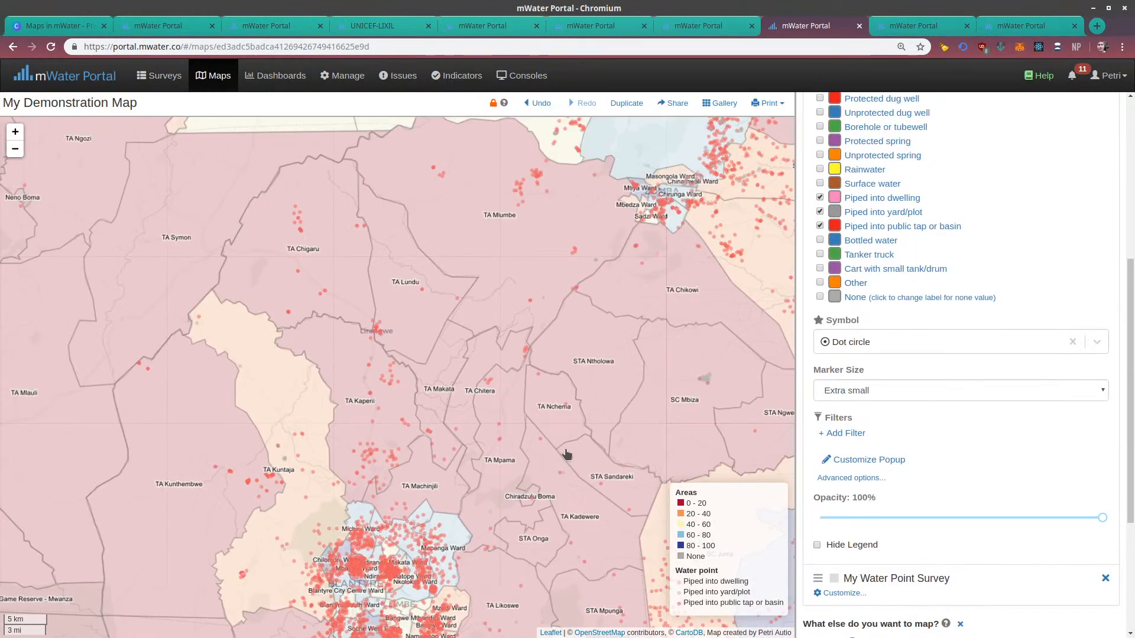
{"action": "left_click_drag", "start_coordinate": [652, 277], "coordinate": [561, 441]}
{"action": "left_click_drag", "start_coordinate": [592, 351], "coordinate": [551, 433]}
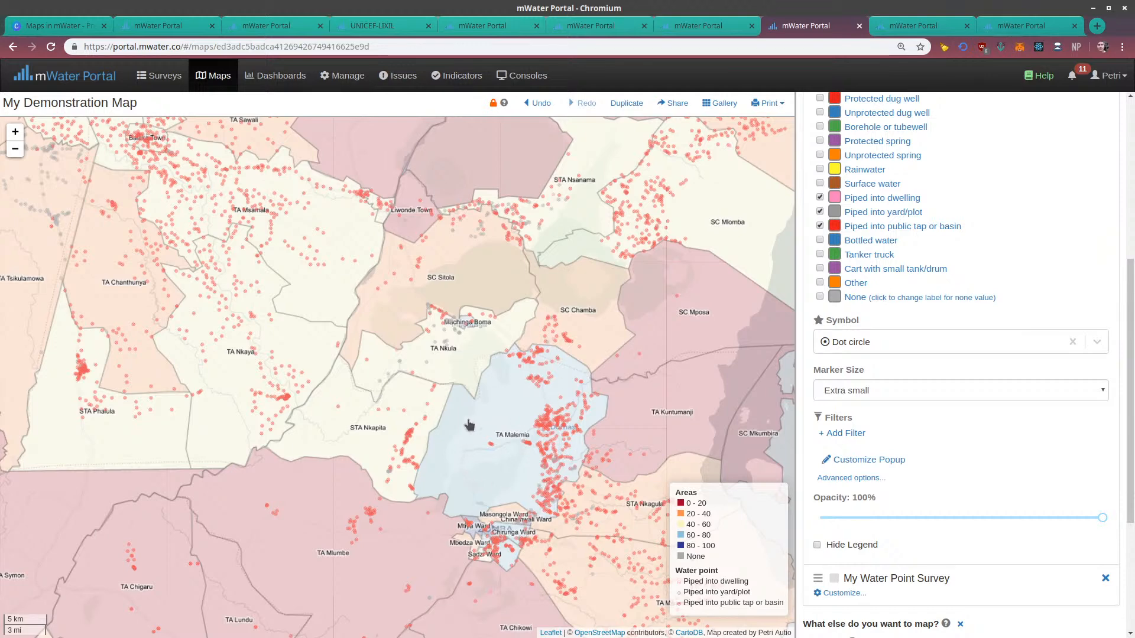
Change the Piped into public tap or basin marker color to blue and inspect the points around Liwonde National Park
{"action": "scroll", "coordinate": [836, 387], "scroll_direction": "up", "scroll_amount": 3}
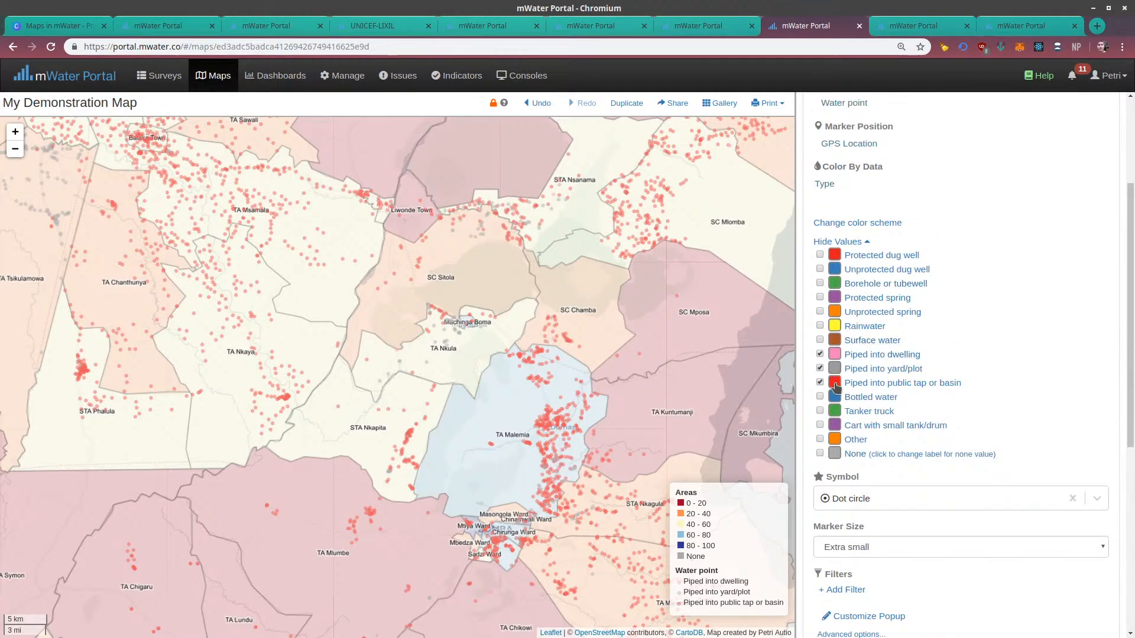
{"action": "left_click", "coordinate": [834, 383]}
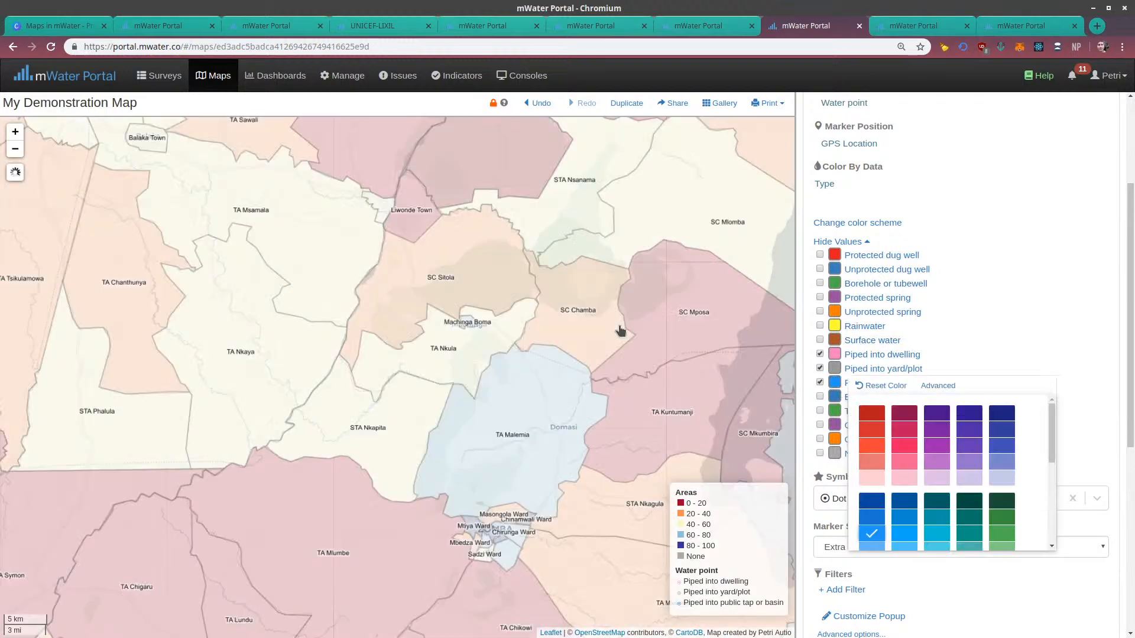
{"action": "left_click", "coordinate": [618, 330]}
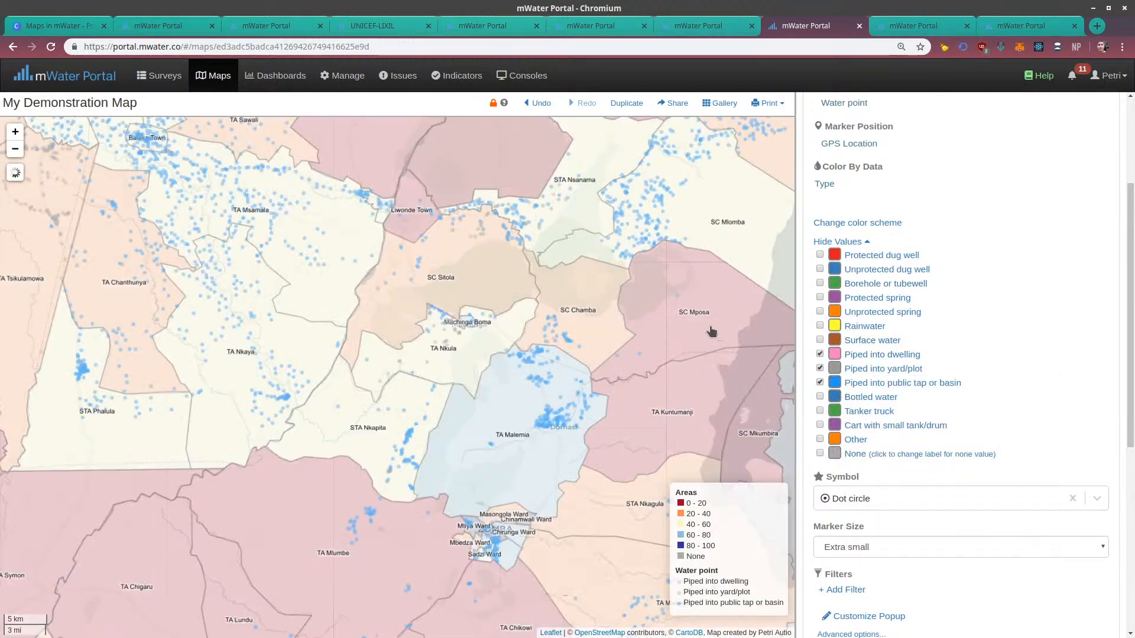
{"action": "scroll", "coordinate": [473, 327], "scroll_direction": "down", "scroll_amount": 1}
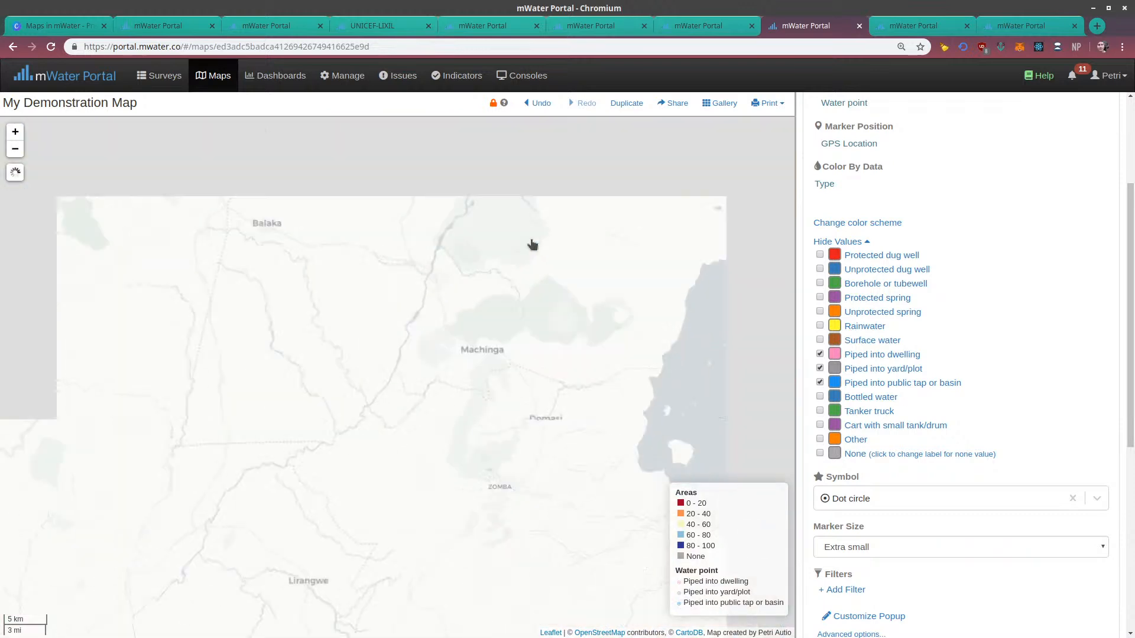
{"action": "scroll", "coordinate": [517, 321], "scroll_direction": "up", "scroll_amount": 1}
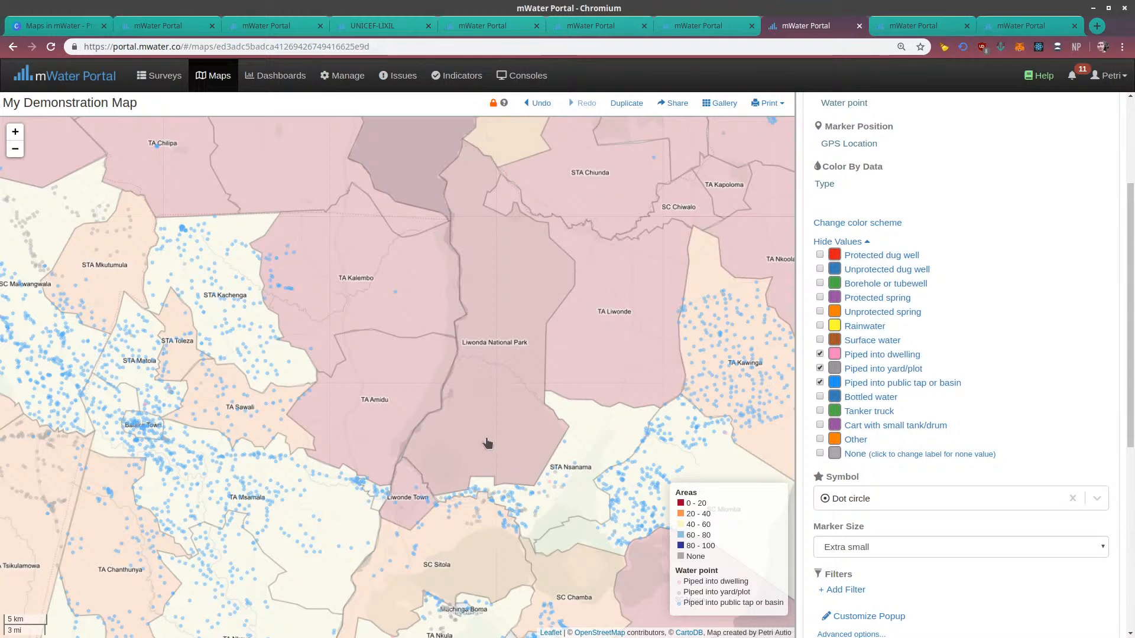
{"action": "left_click_drag", "start_coordinate": [535, 283], "coordinate": [459, 335]}
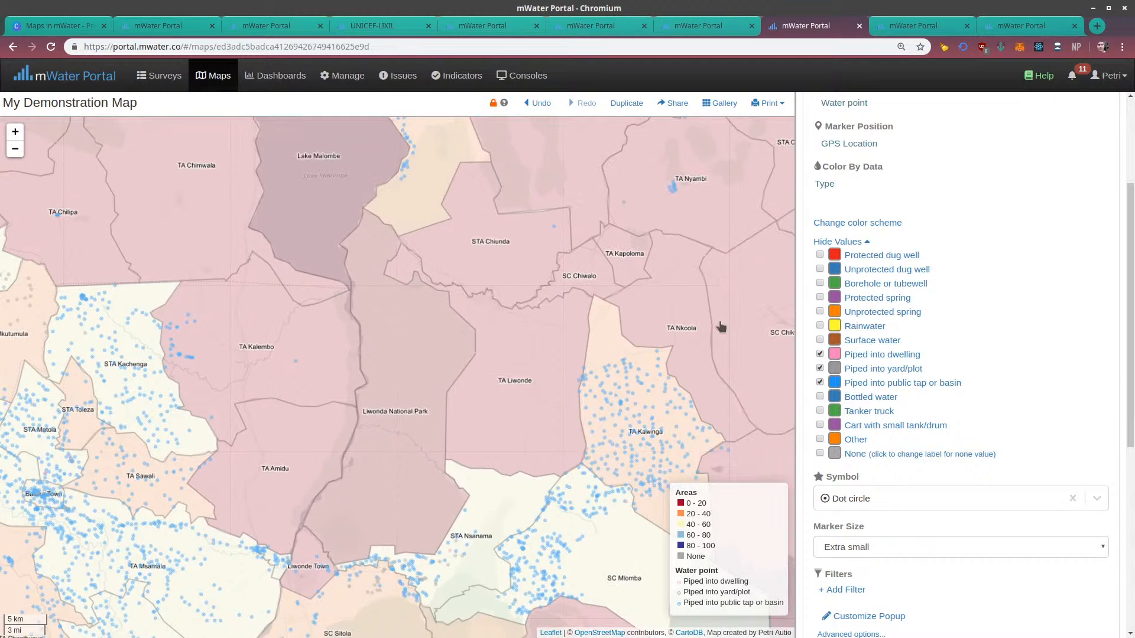
Close the Water point layer's settings, hide that layer, and inspect the traditional authority areas between Zomba and Mangochi
{"action": "scroll", "coordinate": [975, 269], "scroll_direction": "up", "scroll_amount": 3}
{"action": "left_click", "coordinate": [829, 242]}
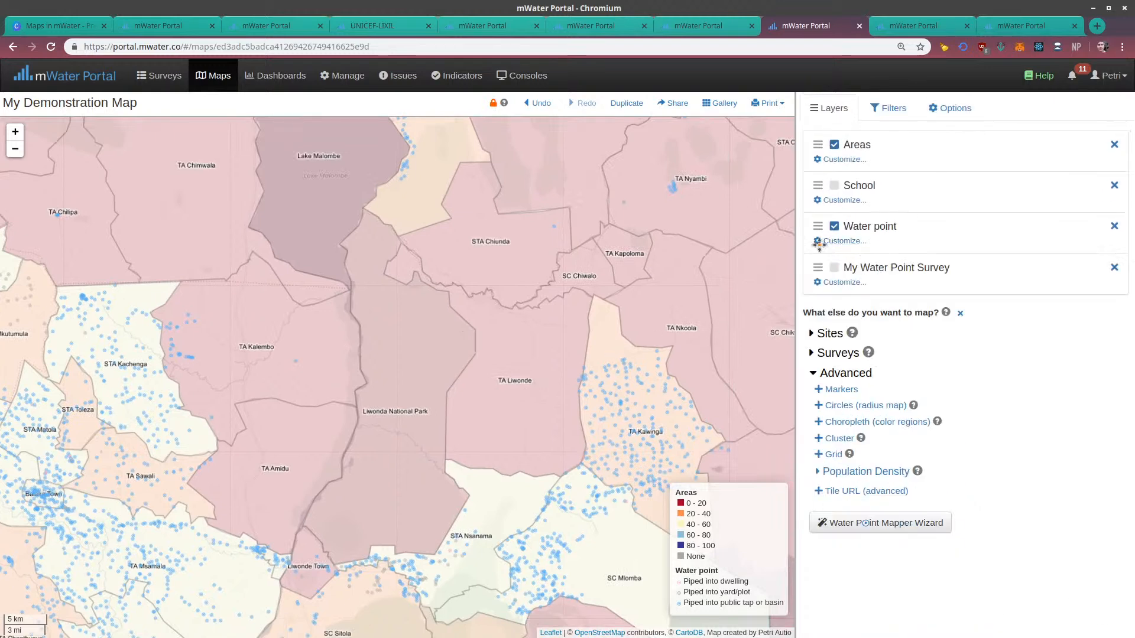
{"action": "mouse_move", "coordinate": [563, 329]}
{"action": "left_mouse_down"}
{"action": "mouse_move", "coordinate": [562, 302]}
{"action": "mouse_move", "coordinate": [495, 374]}
{"action": "left_mouse_up"}
{"action": "left_click", "coordinate": [832, 228]}
{"action": "scroll", "coordinate": [542, 296], "scroll_direction": "down", "scroll_amount": 1}
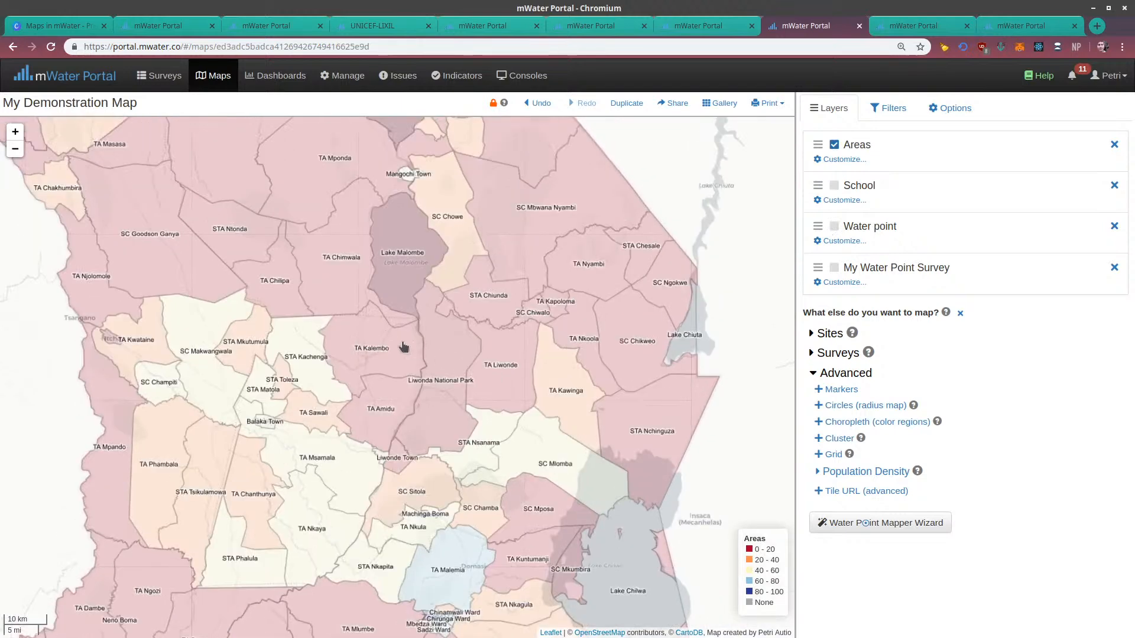
{"action": "left_click_drag", "start_coordinate": [402, 339], "coordinate": [488, 399]}
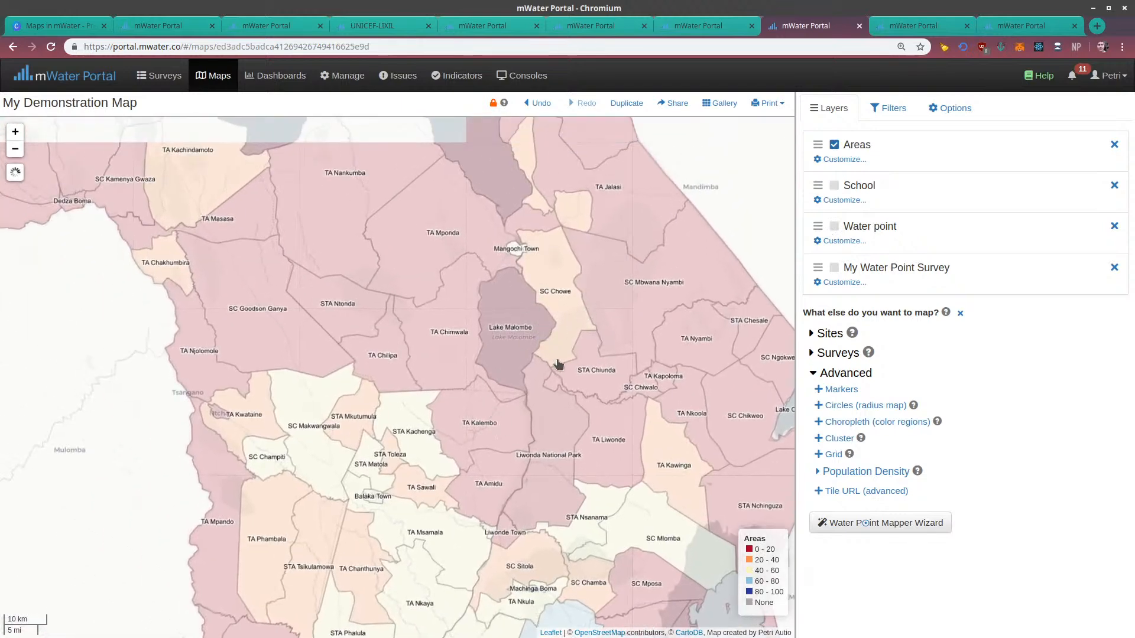
{"action": "left_click_drag", "start_coordinate": [559, 327], "coordinate": [527, 389]}
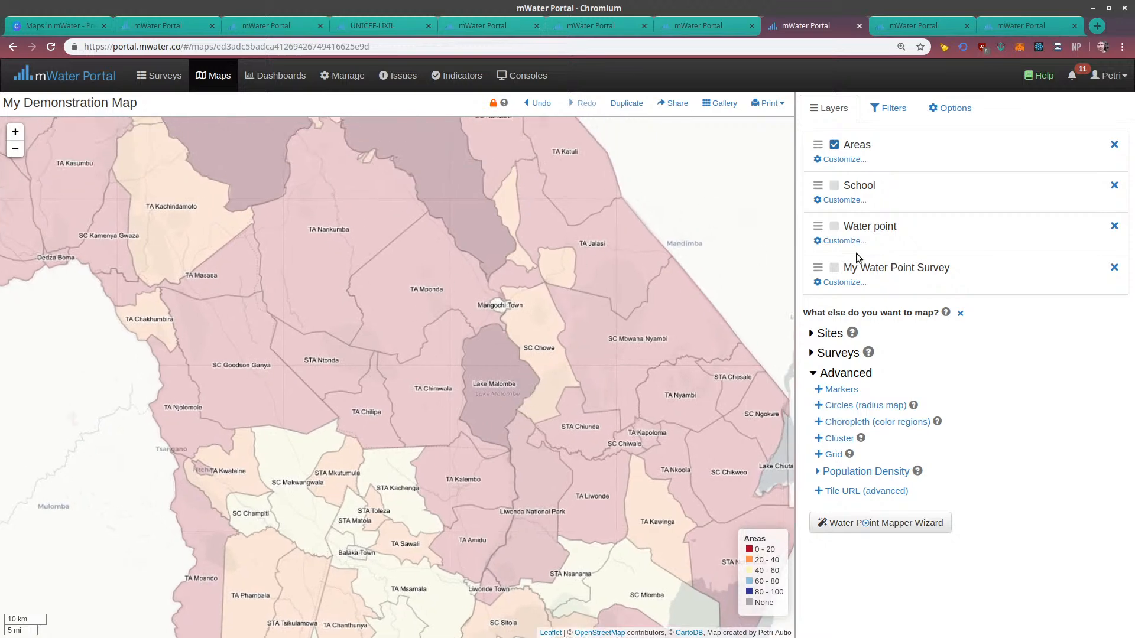
Review the Areas layer's settings and set its Detail Level to District
{"action": "left_click", "coordinate": [843, 160]}
{"action": "scroll", "coordinate": [956, 489], "scroll_direction": "down", "scroll_amount": 3}
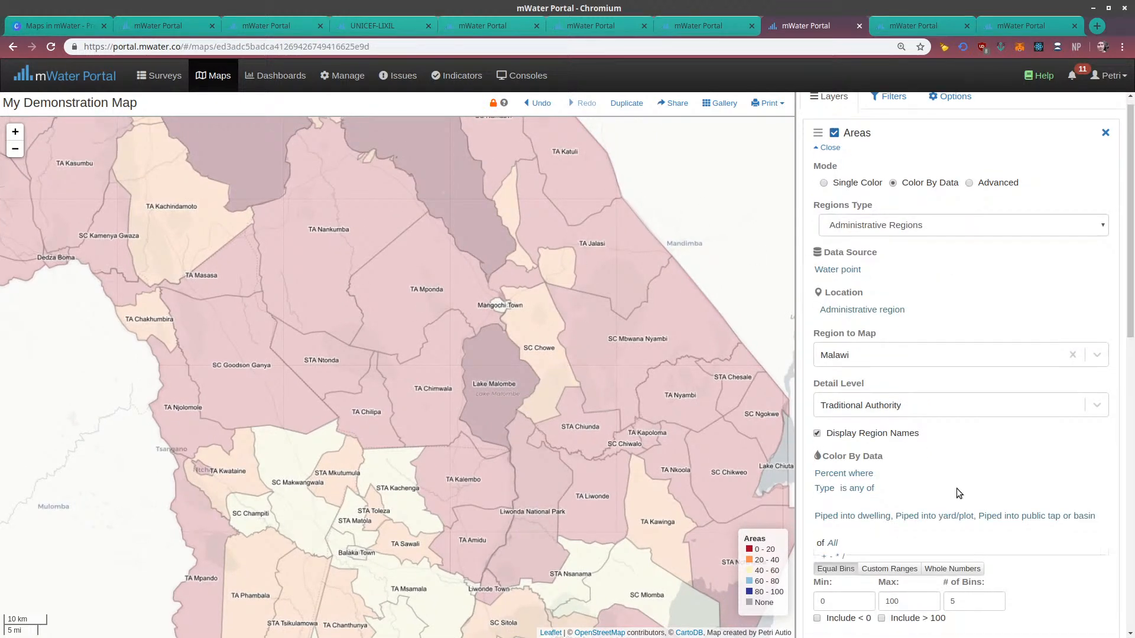
{"action": "scroll", "coordinate": [958, 458], "scroll_direction": "down", "scroll_amount": 3}
{"action": "scroll", "coordinate": [857, 299], "scroll_direction": "up", "scroll_amount": 4}
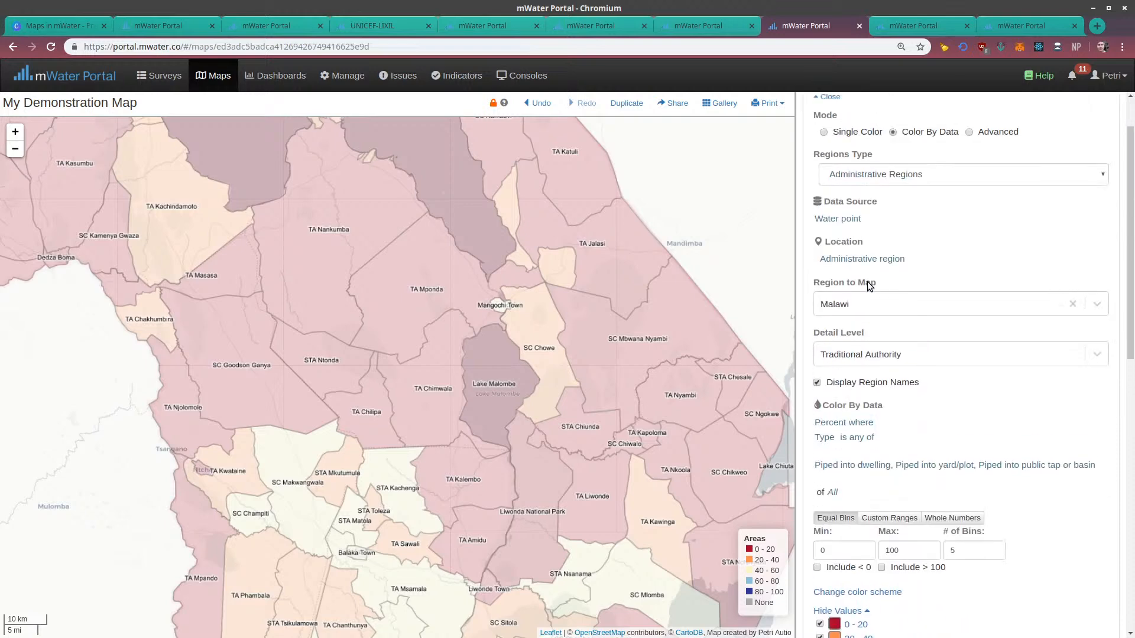
{"action": "scroll", "coordinate": [867, 207], "scroll_direction": "up", "scroll_amount": 2}
{"action": "mouse_move", "coordinate": [1129, 204]}
{"action": "left_mouse_down"}
{"action": "mouse_move", "coordinate": [1119, 503]}
{"action": "mouse_move", "coordinate": [1130, 500]}
{"action": "mouse_move", "coordinate": [1123, 209]}
{"action": "left_mouse_up"}
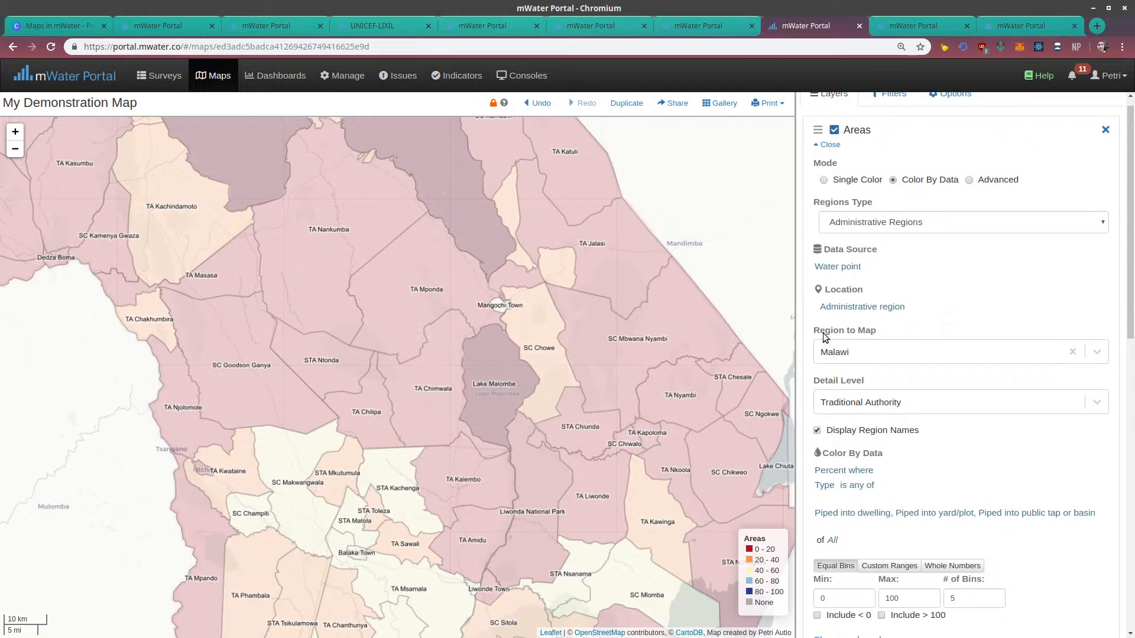
{"action": "left_click", "coordinate": [847, 353]}
{"action": "left_click", "coordinate": [920, 320]}
{"action": "left_click", "coordinate": [852, 403]}
{"action": "left_click", "coordinate": [856, 438]}
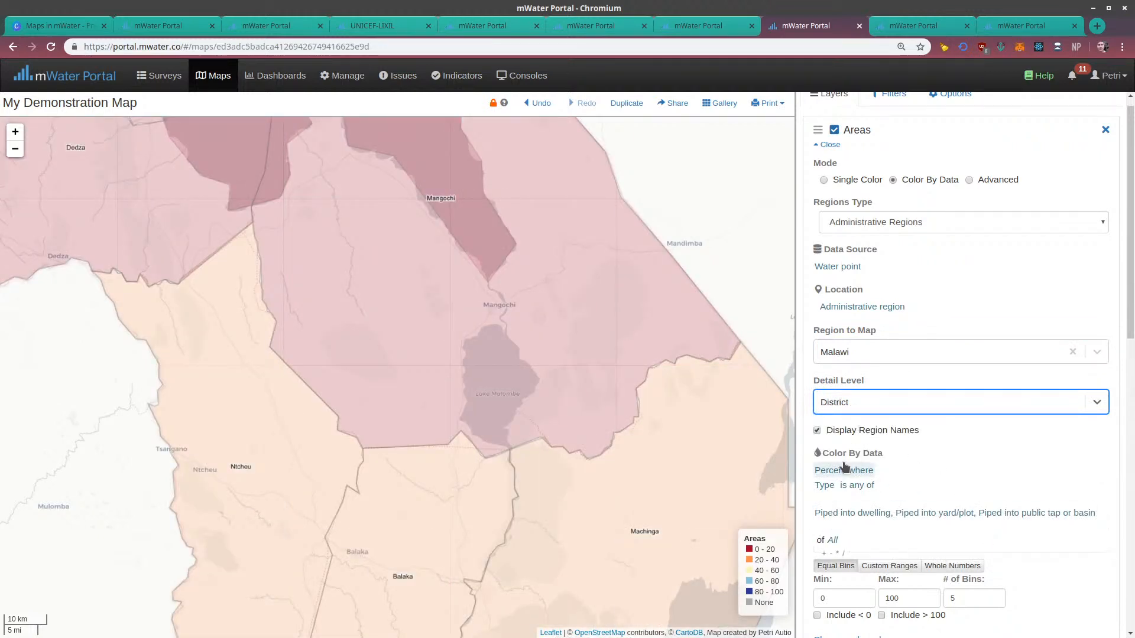
Set the Areas layer's Detail Level back to Traditional Authority and close its settings
{"action": "scroll", "coordinate": [851, 468], "scroll_direction": "down", "scroll_amount": 1}
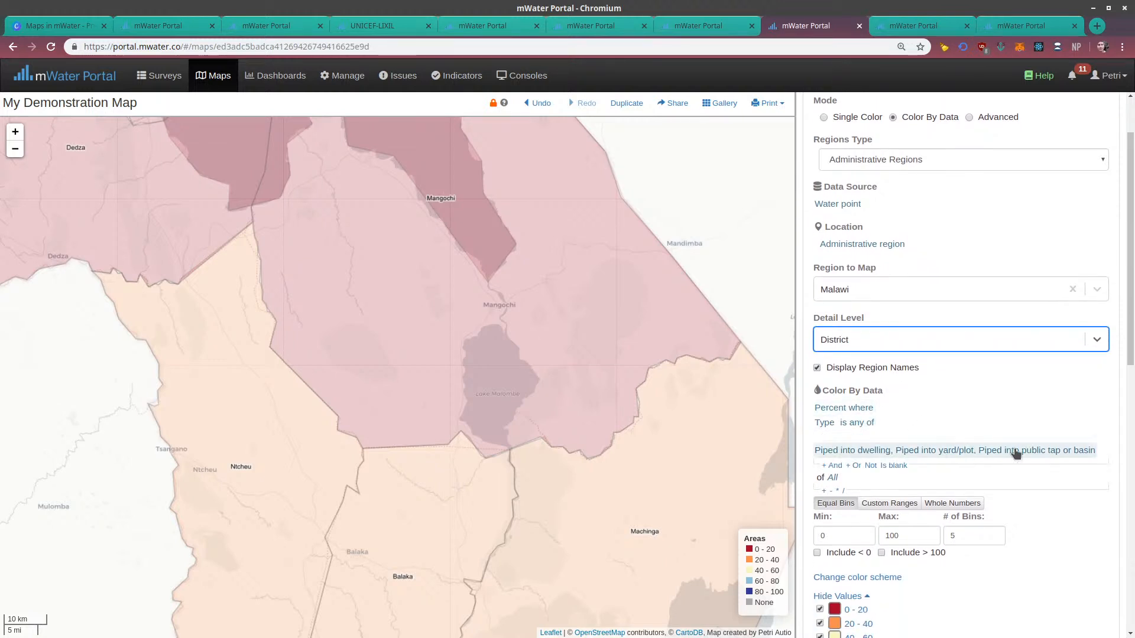
{"action": "scroll", "coordinate": [855, 452], "scroll_direction": "down", "scroll_amount": 3}
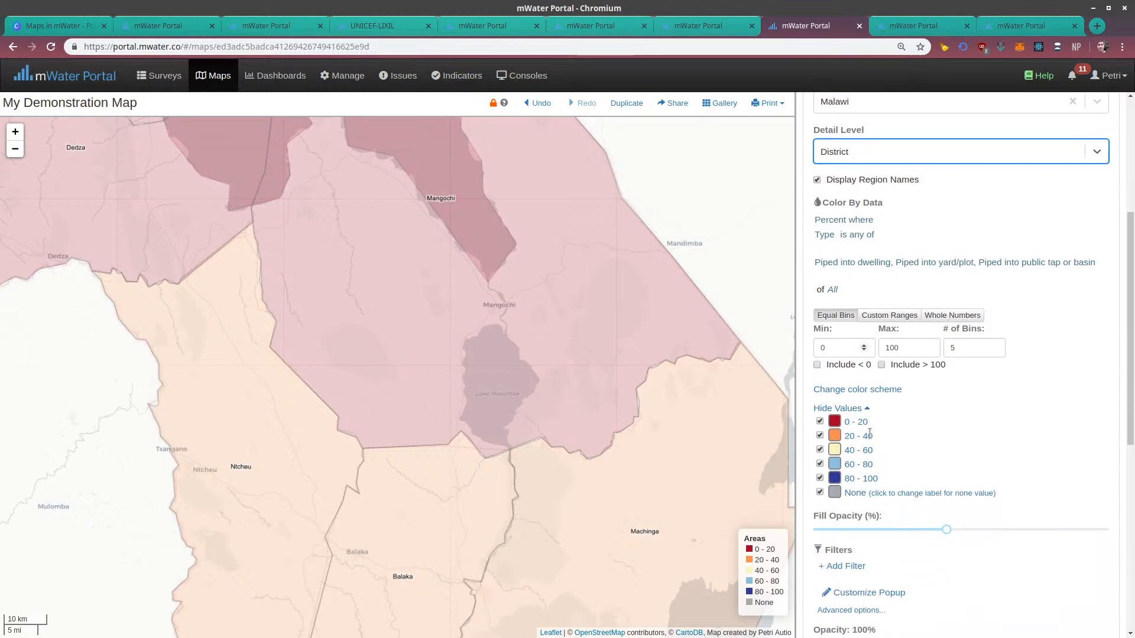
{"action": "scroll", "coordinate": [857, 378], "scroll_direction": "up", "scroll_amount": 3}
{"action": "left_click", "coordinate": [847, 306]}
{"action": "left_click", "coordinate": [844, 359]}
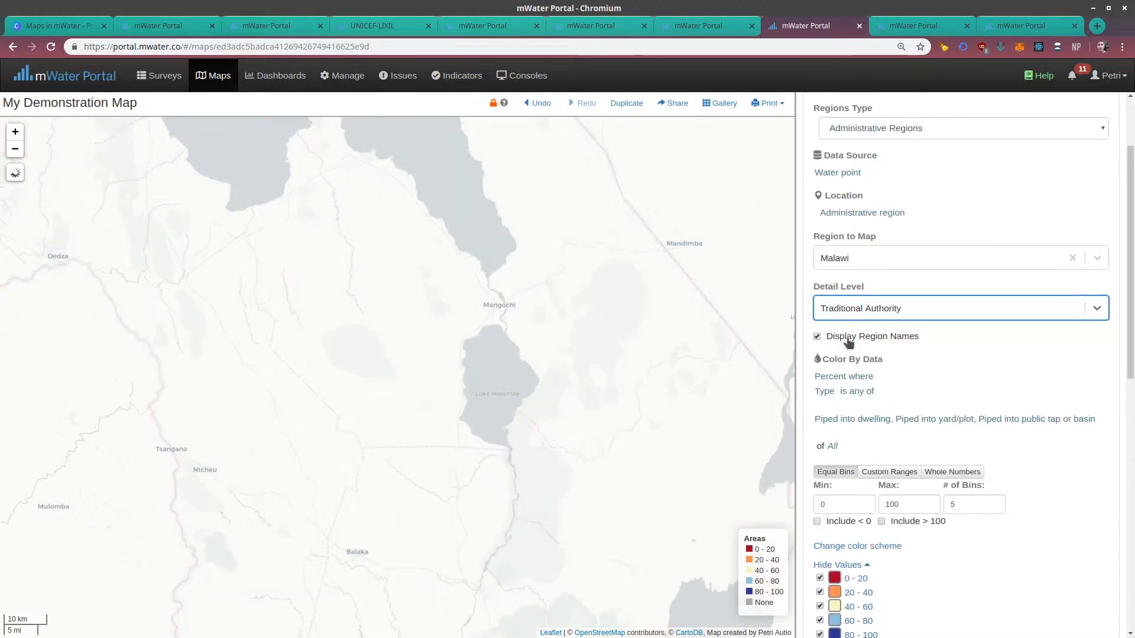
{"action": "scroll", "coordinate": [846, 325], "scroll_direction": "up", "scroll_amount": 2}
{"action": "left_click", "coordinate": [834, 161]}
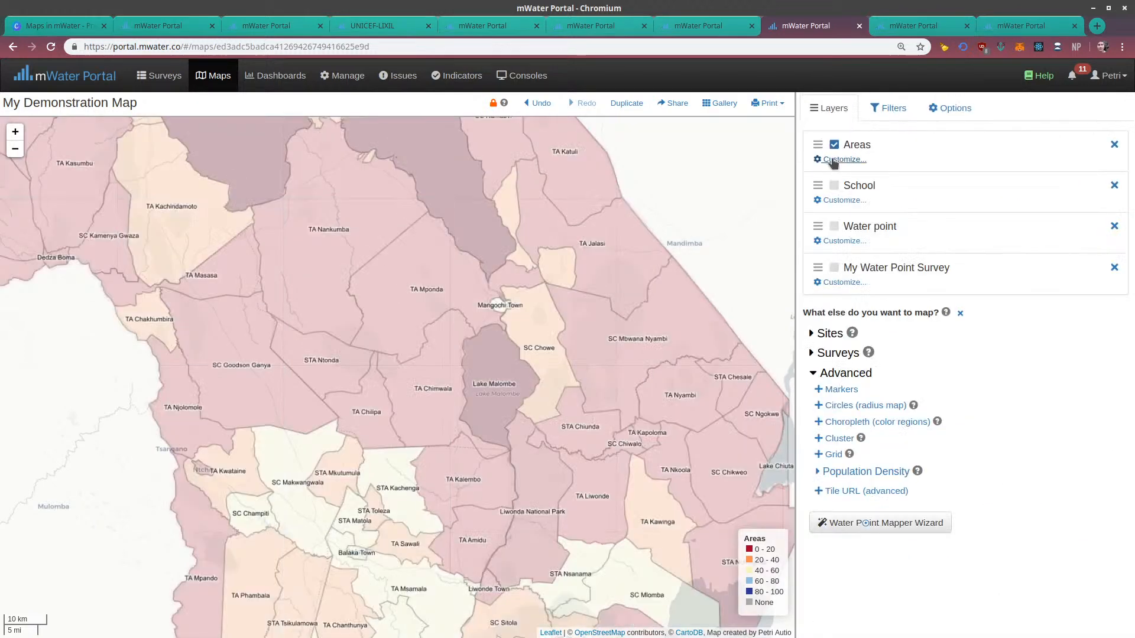
{"action": "left_click_drag", "start_coordinate": [583, 310], "coordinate": [613, 368]}
{"action": "scroll", "coordinate": [591, 359], "scroll_direction": "down", "scroll_amount": 3}
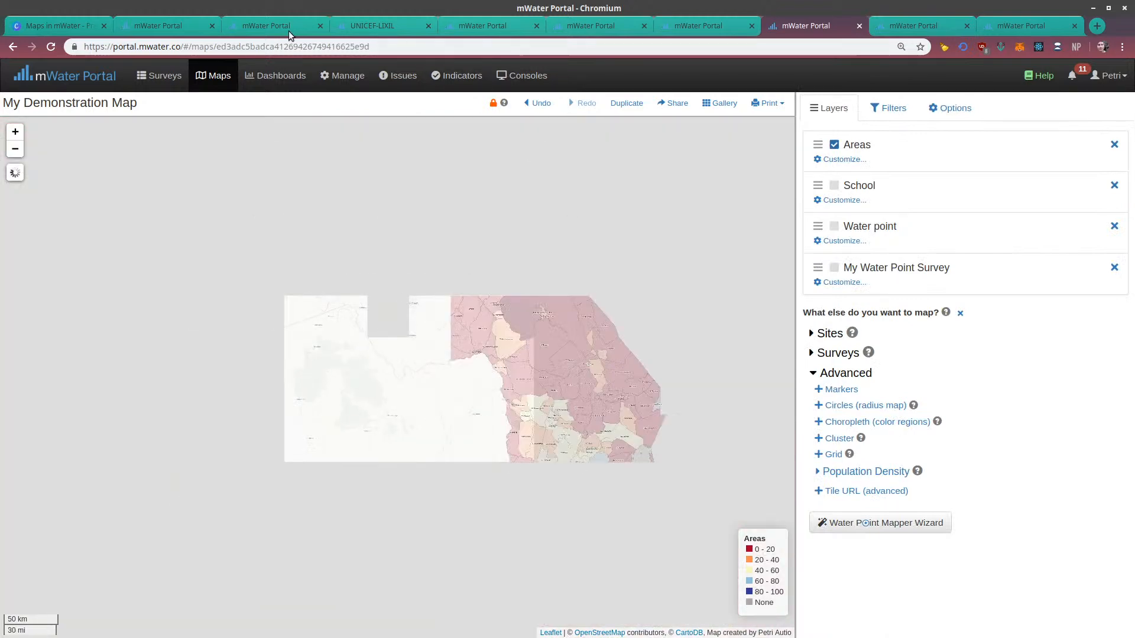
View the CLTS Status Guinea Bissau map and examine the targeted areas on the UNICEF-LIXIL map of Ethiopia, Kenya and Tanzania
{"action": "left_click", "coordinate": [280, 30]}
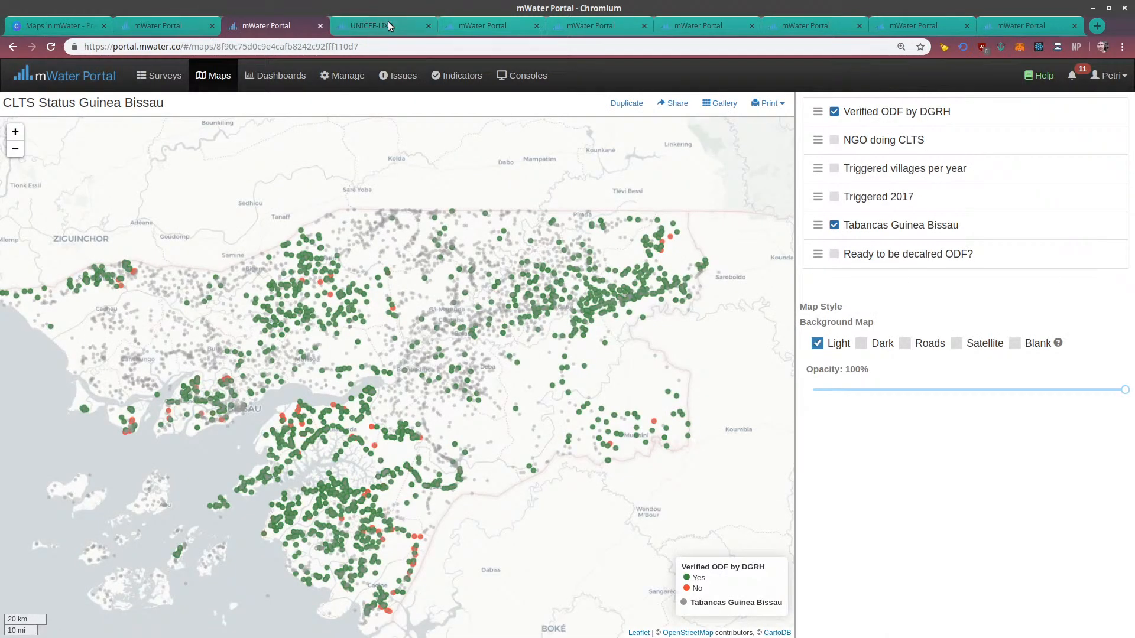
{"action": "left_click", "coordinate": [388, 24]}
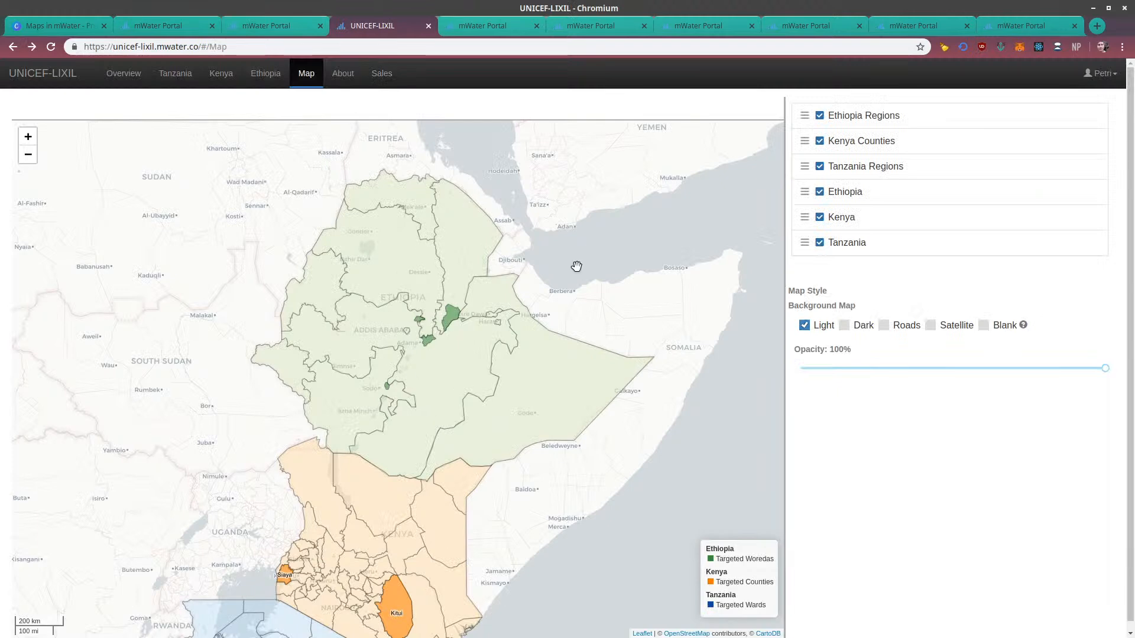
{"action": "left_click_drag", "start_coordinate": [439, 328], "coordinate": [437, 272]}
{"action": "left_click_drag", "start_coordinate": [363, 482], "coordinate": [425, 357]}
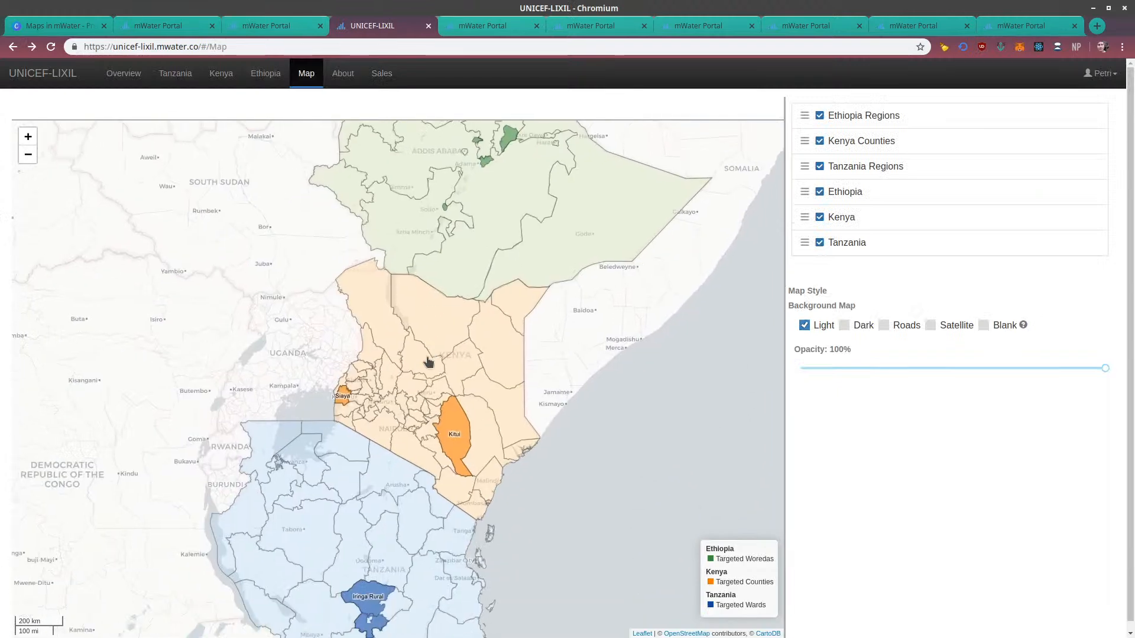
{"action": "left_click_drag", "start_coordinate": [383, 308], "coordinate": [372, 384]}
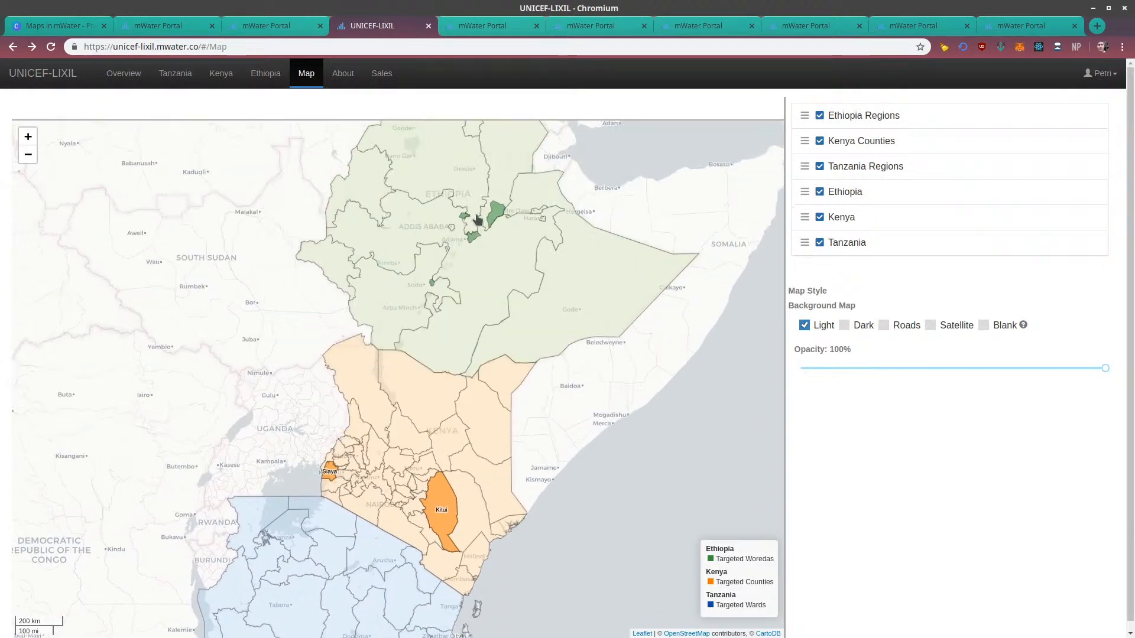
{"action": "left_click_drag", "start_coordinate": [520, 279], "coordinate": [521, 356]}
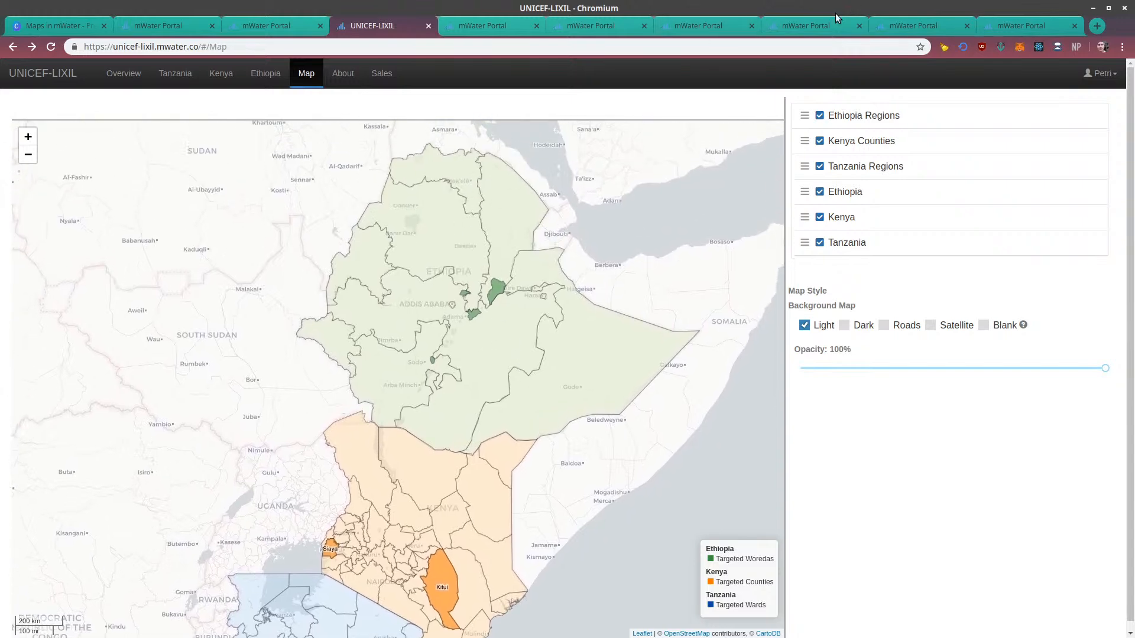
Return to My Demonstration Map and change the Areas layer's color scheme to the white-to-green-to-dark-blue gradient
{"action": "left_click", "coordinate": [821, 23]}
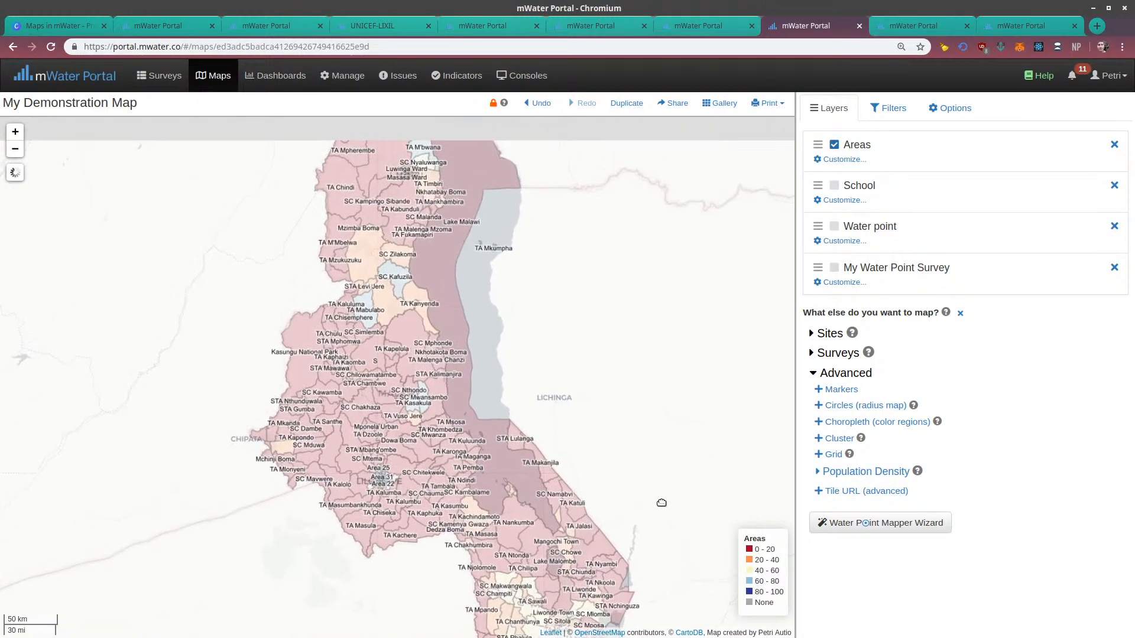
{"action": "left_click", "coordinate": [840, 160]}
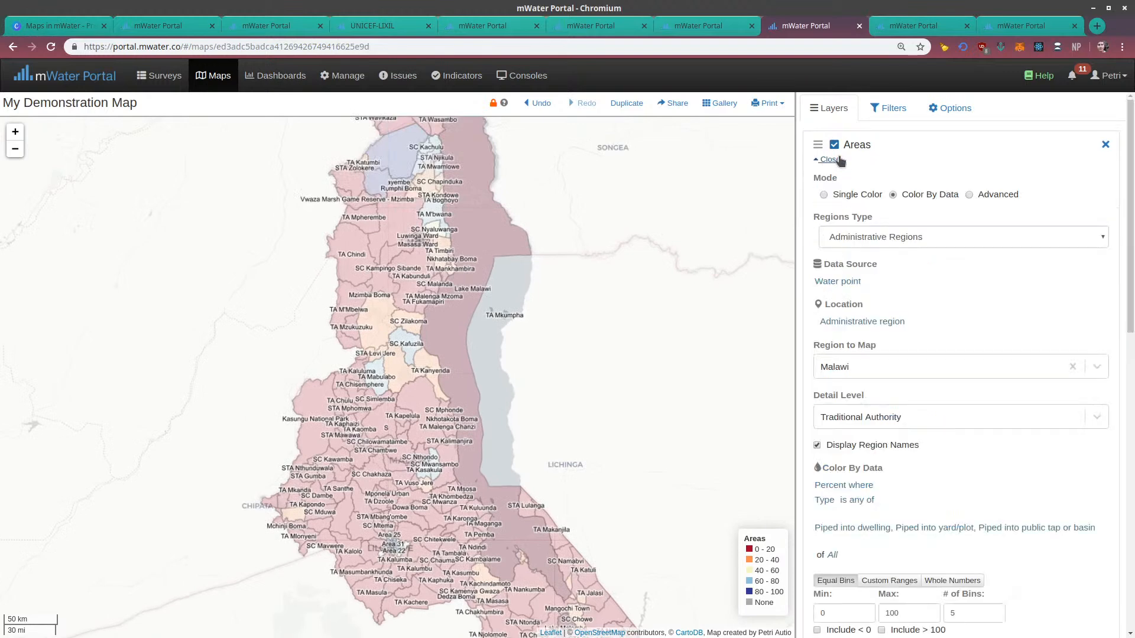
{"action": "scroll", "coordinate": [905, 446], "scroll_direction": "down", "scroll_amount": 5}
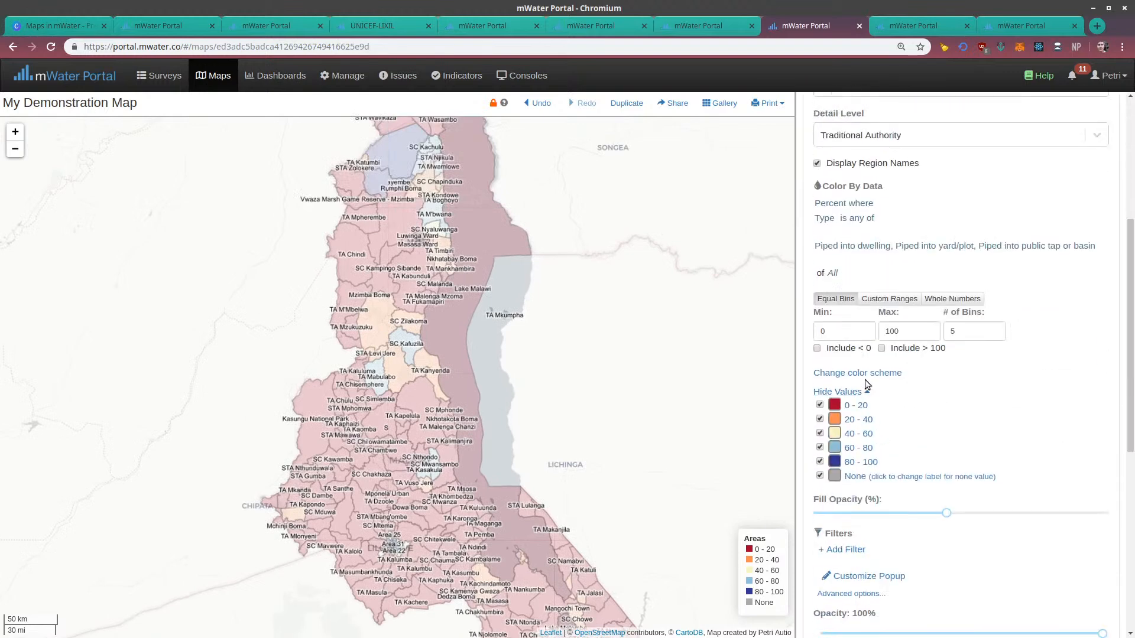
{"action": "left_click", "coordinate": [867, 381]}
{"action": "scroll", "coordinate": [851, 467], "scroll_direction": "down", "scroll_amount": 1}
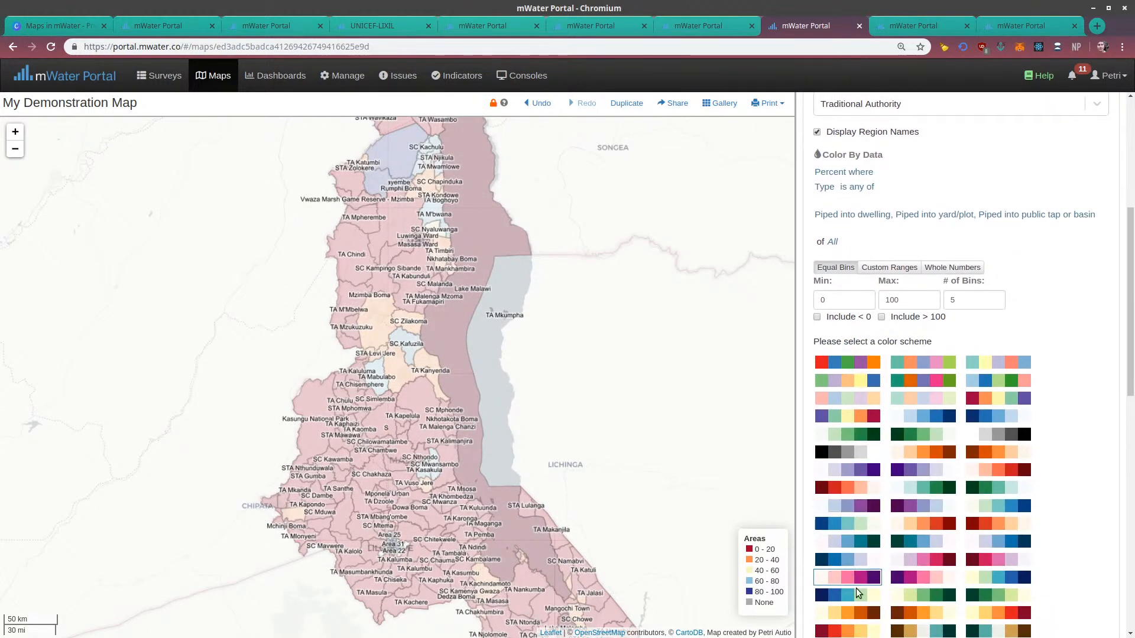
{"action": "left_click", "coordinate": [992, 508]}
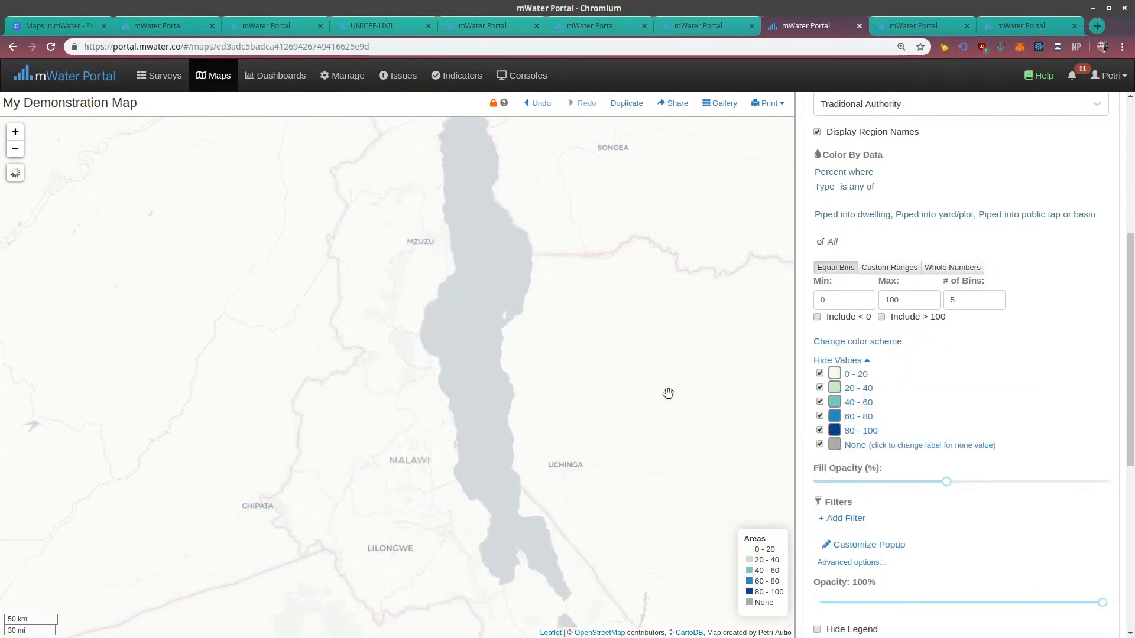
{"action": "left_click_drag", "start_coordinate": [653, 374], "coordinate": [602, 314]}
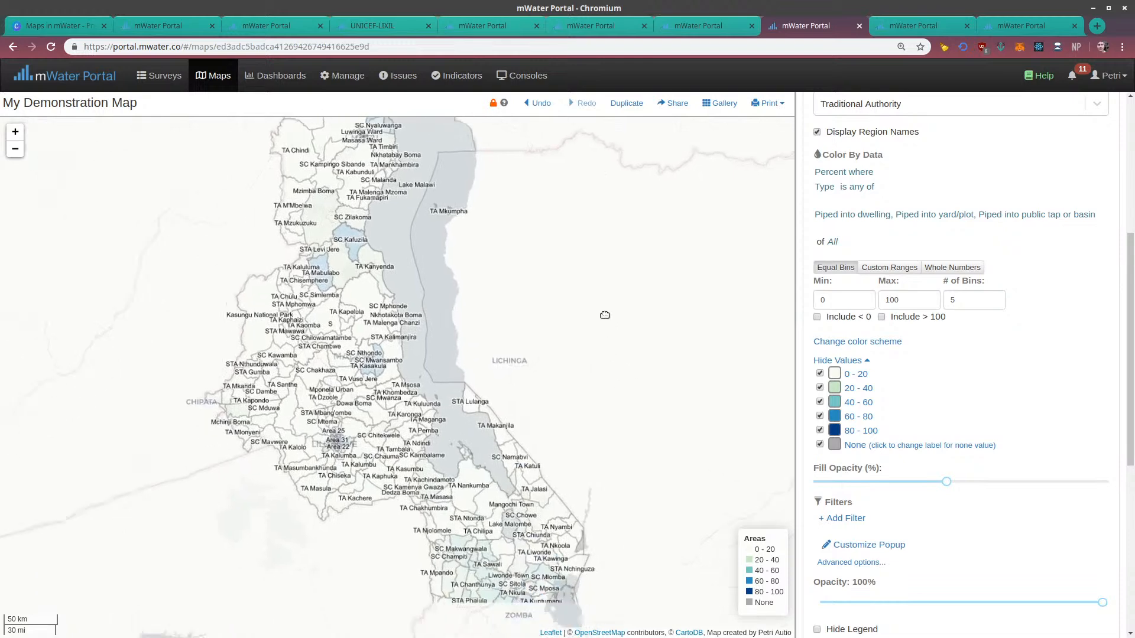
Close the Areas layer's settings, inspect the recolored areas in southern Malawi, and hide the Areas layer
{"action": "scroll", "coordinate": [868, 226], "scroll_direction": "up", "scroll_amount": 5}
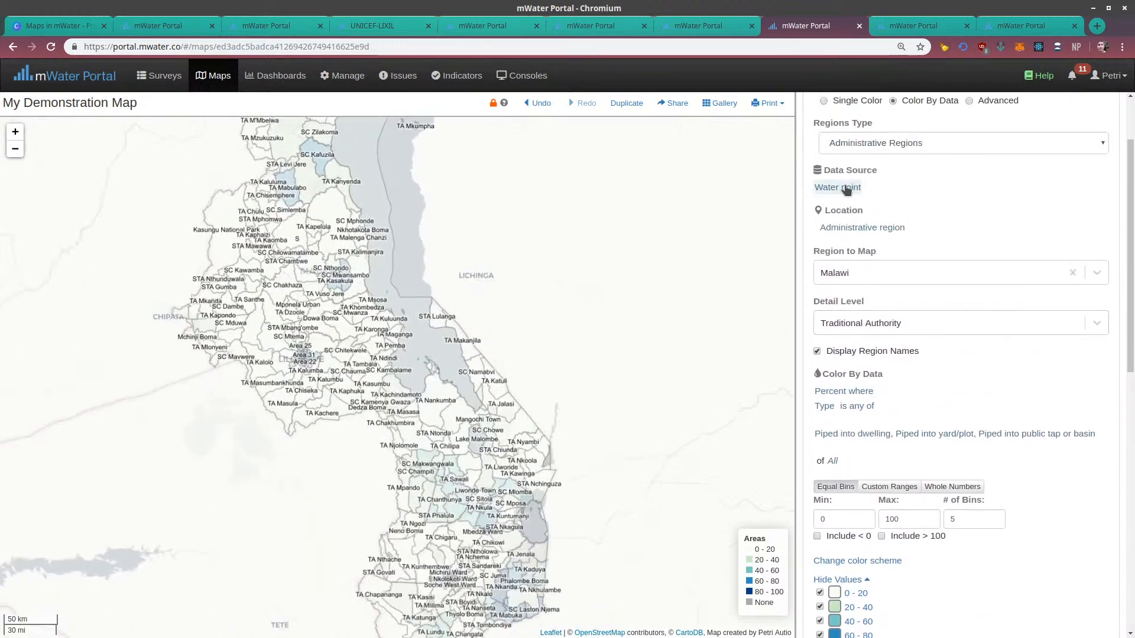
{"action": "scroll", "coordinate": [899, 189], "scroll_direction": "up", "scroll_amount": 2}
{"action": "left_click", "coordinate": [828, 162]}
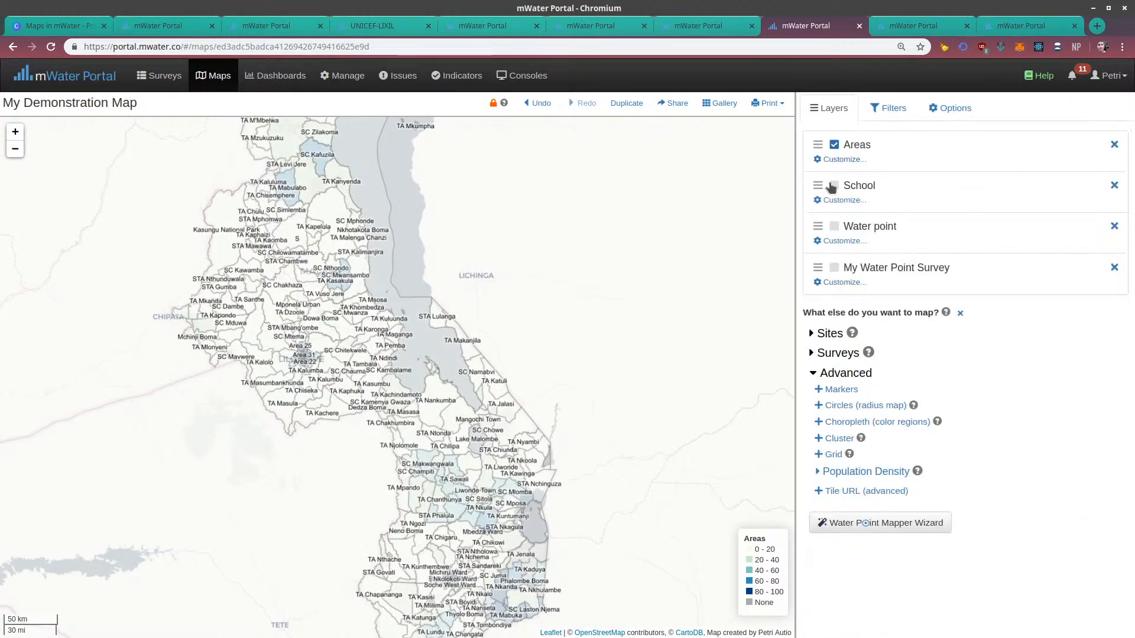
{"action": "left_click_drag", "start_coordinate": [603, 458], "coordinate": [630, 345]}
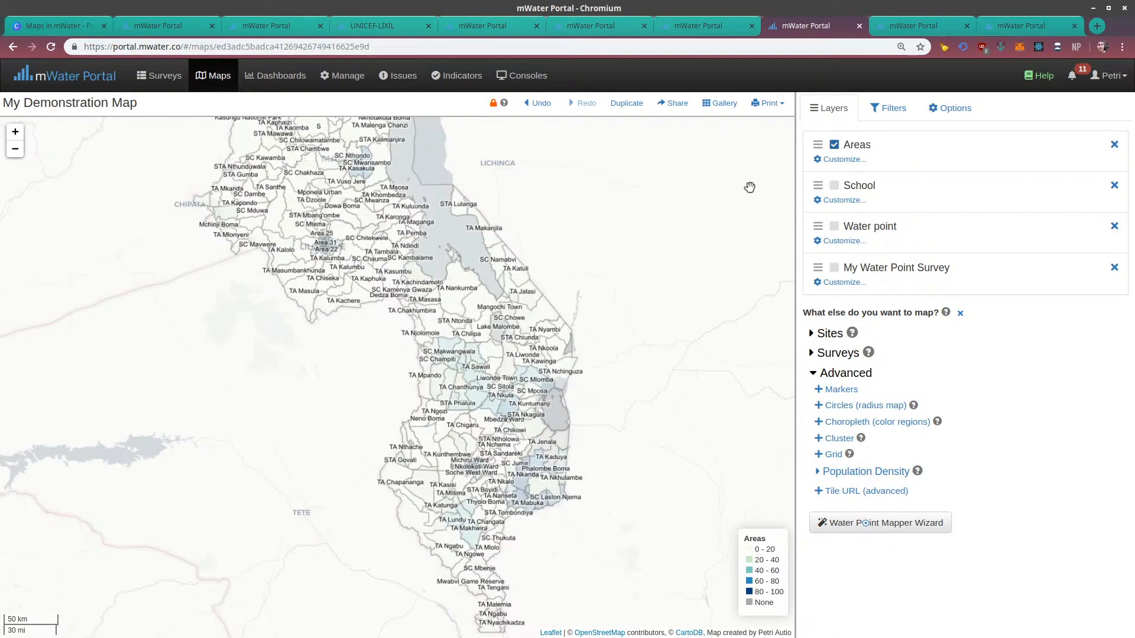
{"action": "left_click", "coordinate": [834, 145]}
{"action": "left_click_drag", "start_coordinate": [637, 330], "coordinate": [605, 296]}
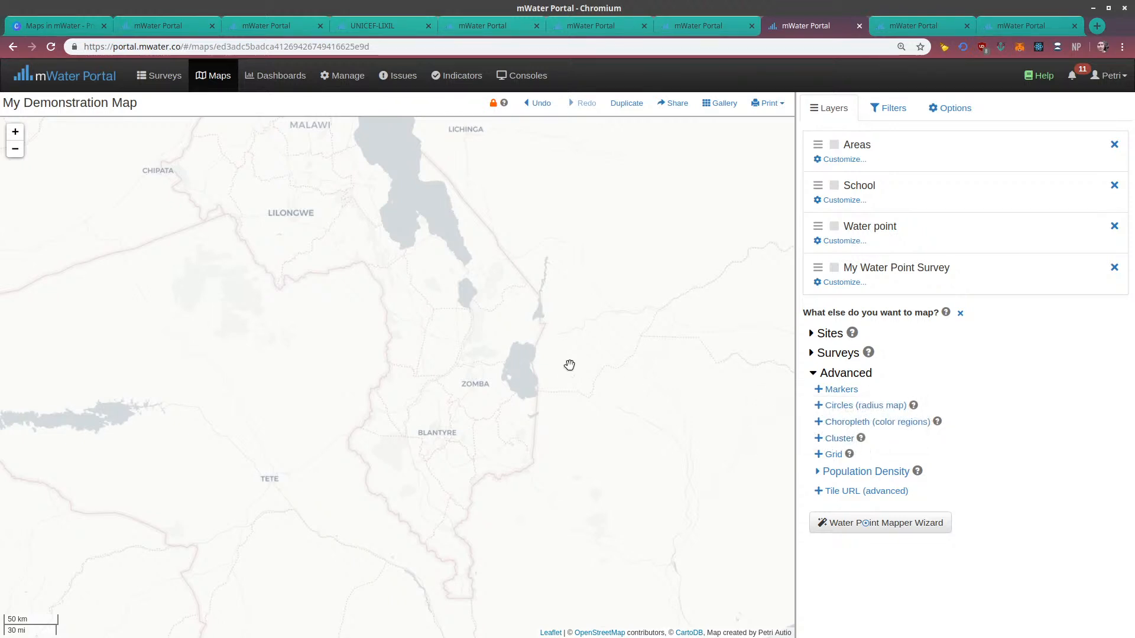
Add a cluster layer using Water point as the data source and GPS Location as the locations to cluster
{"action": "left_click", "coordinate": [826, 443]}
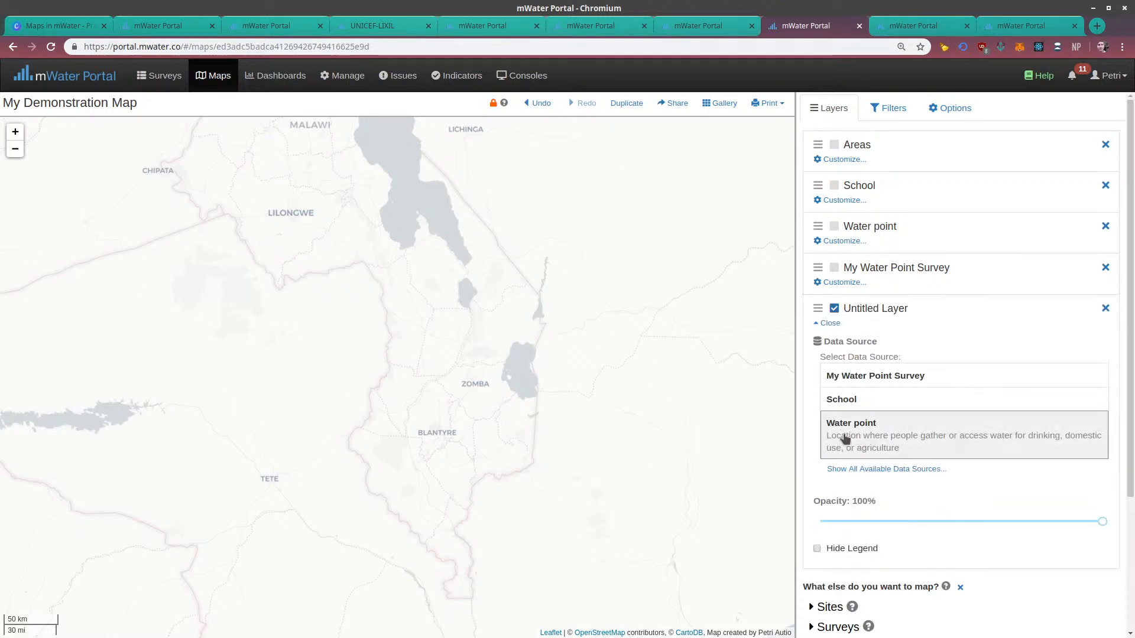
{"action": "left_click", "coordinate": [844, 439]}
{"action": "left_click", "coordinate": [834, 398]}
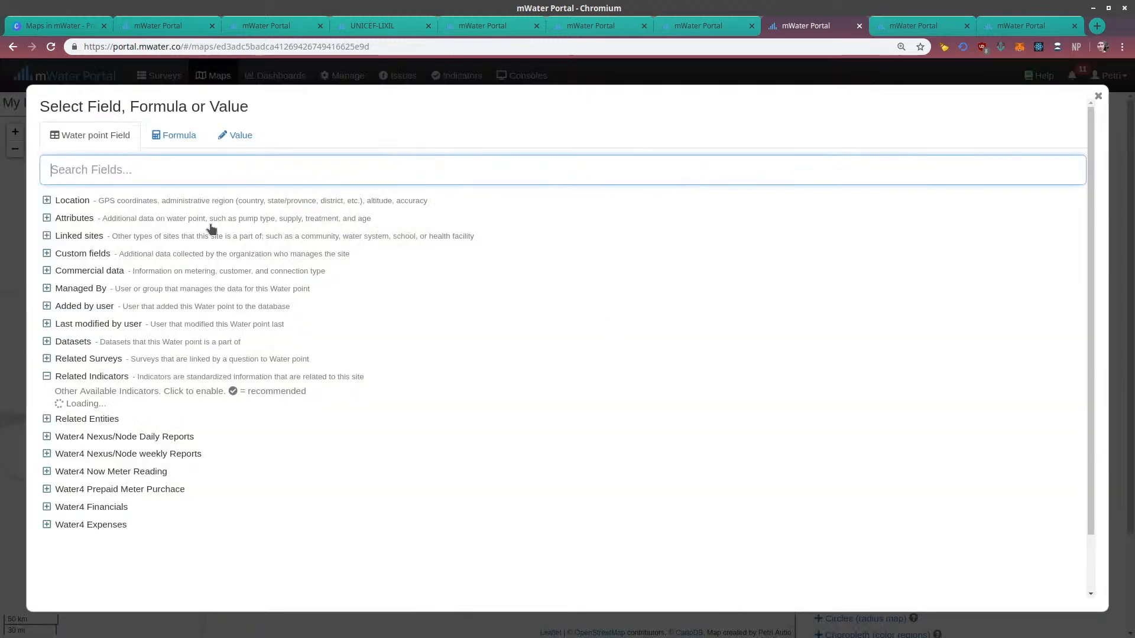
{"action": "left_click", "coordinate": [46, 201]}
{"action": "left_click", "coordinate": [62, 218]}
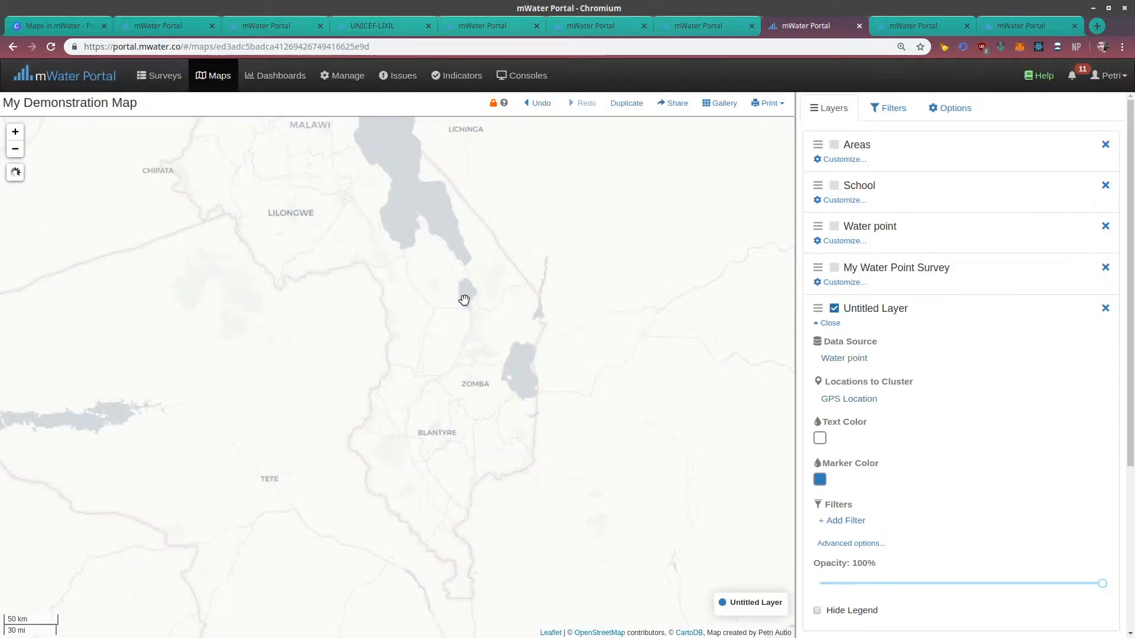
{"action": "left_click_drag", "start_coordinate": [655, 357], "coordinate": [641, 389]}
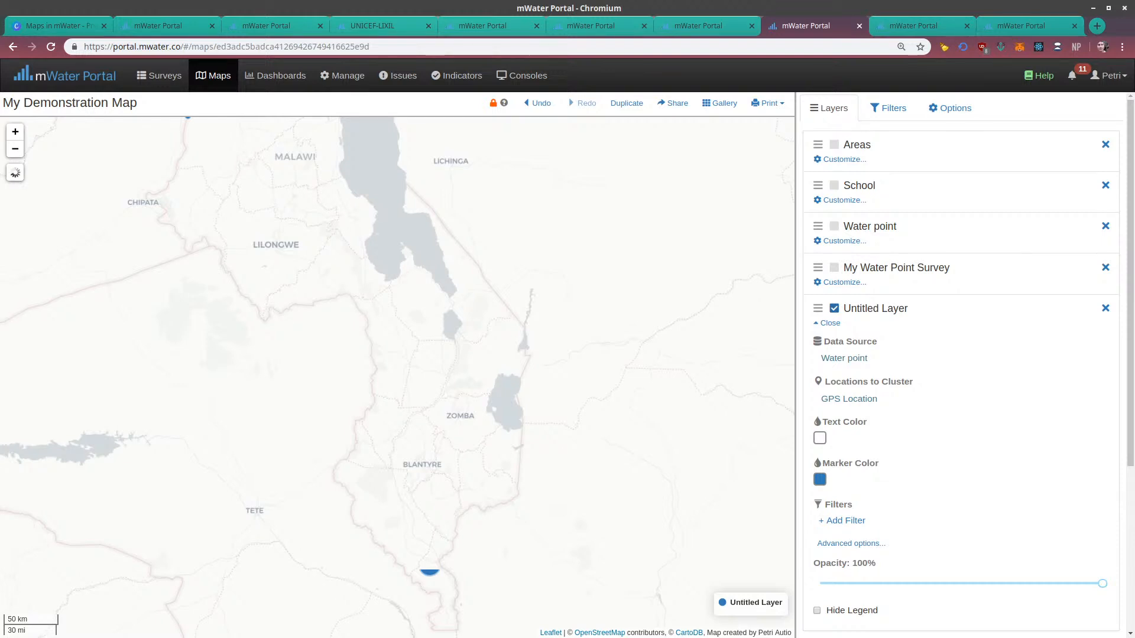
{"action": "left_click_drag", "start_coordinate": [372, 409], "coordinate": [358, 304]}
{"action": "scroll", "coordinate": [391, 438], "scroll_direction": "up", "scroll_amount": 1}
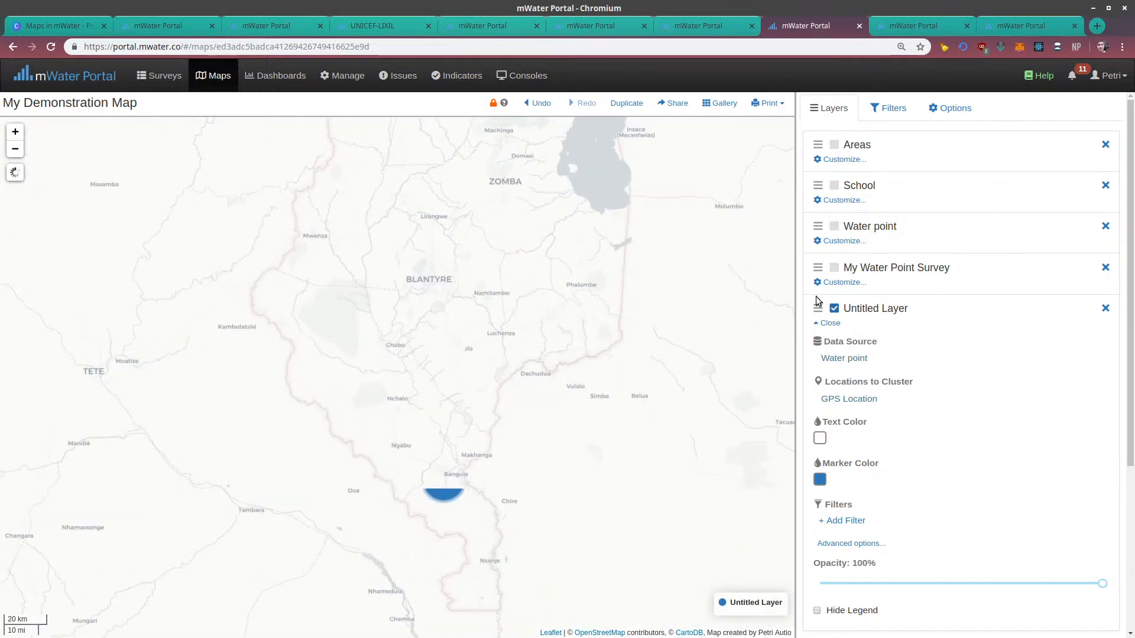
Close the new cluster layer's settings and rename the layer as Cluster
{"action": "left_click", "coordinate": [829, 323]}
{"action": "left_click", "coordinate": [853, 310]}
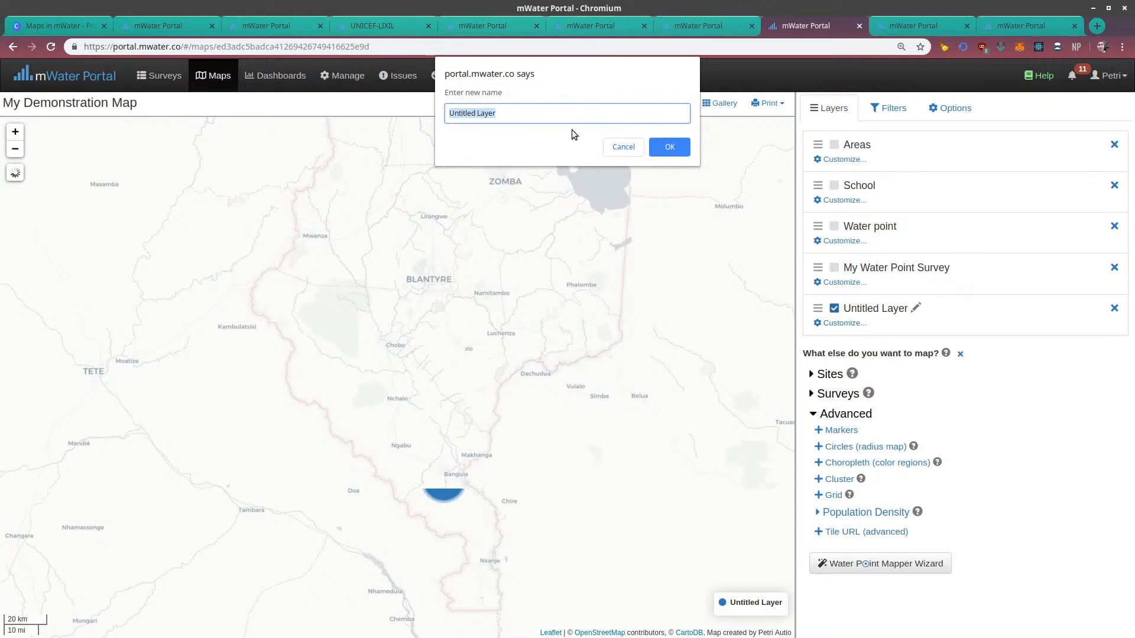
{"action": "type", "text": "Cluster"}
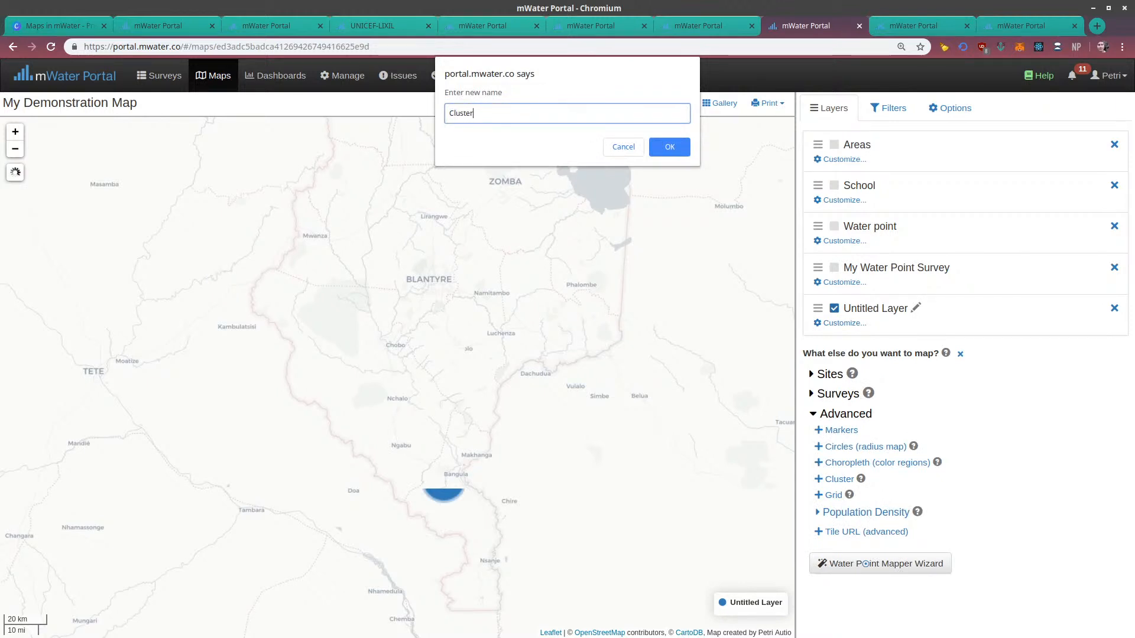
{"action": "left_click", "coordinate": [661, 149]}
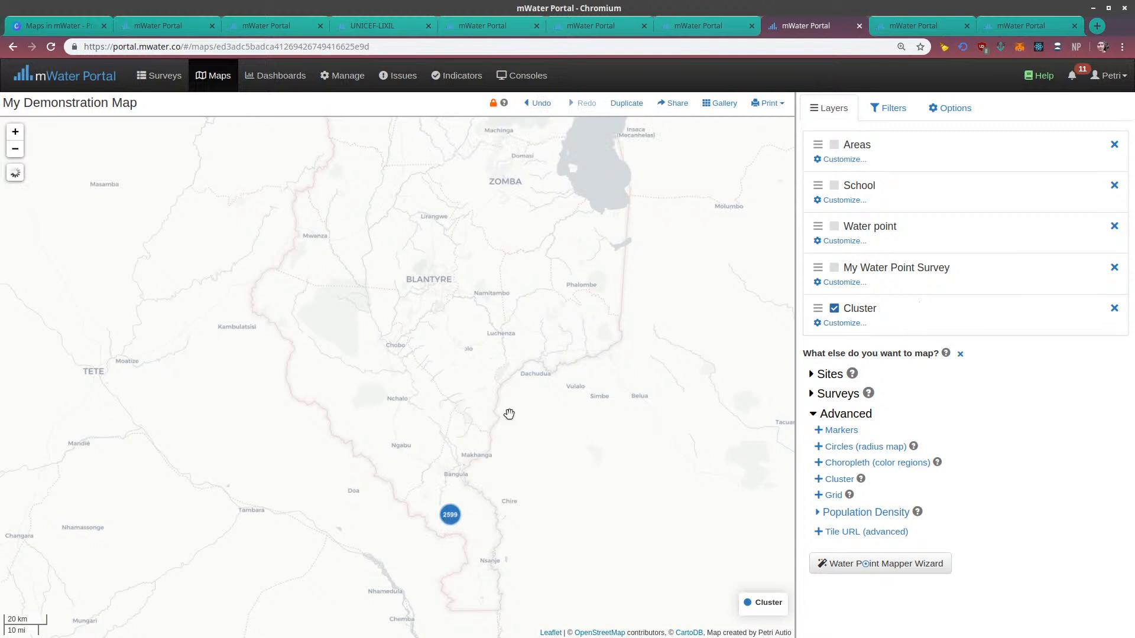
Inspect the water point cluster over southern Malawi and hide the Cluster layer
{"action": "left_click_drag", "start_coordinate": [425, 466], "coordinate": [447, 582]}
{"action": "left_click_drag", "start_coordinate": [545, 320], "coordinate": [519, 236]}
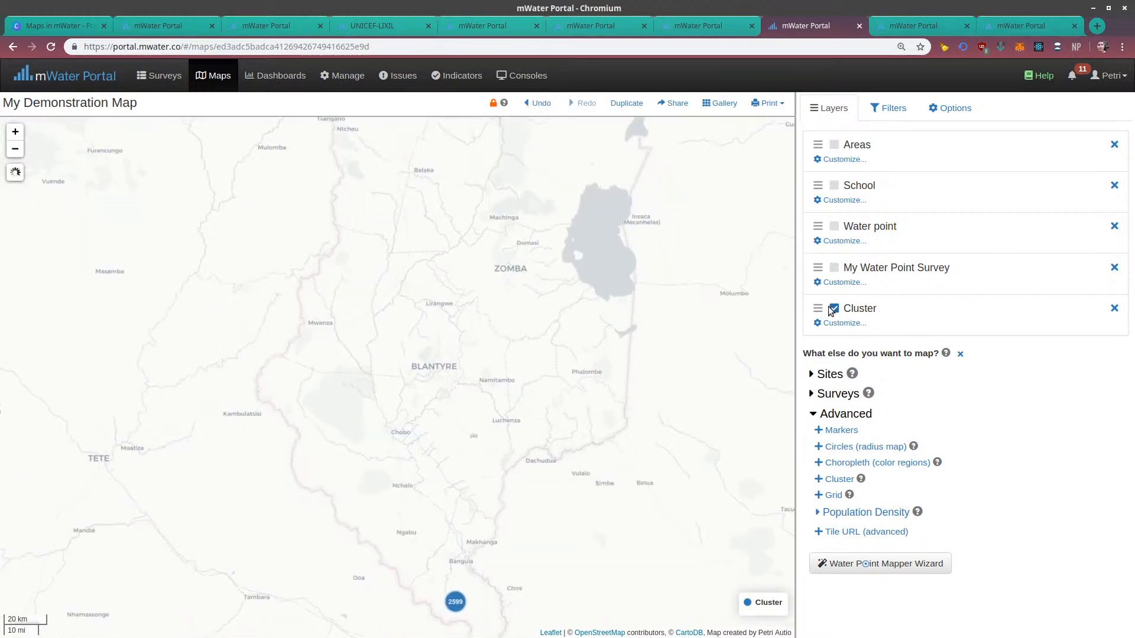
{"action": "left_click_drag", "start_coordinate": [455, 602], "coordinate": [400, 530]}
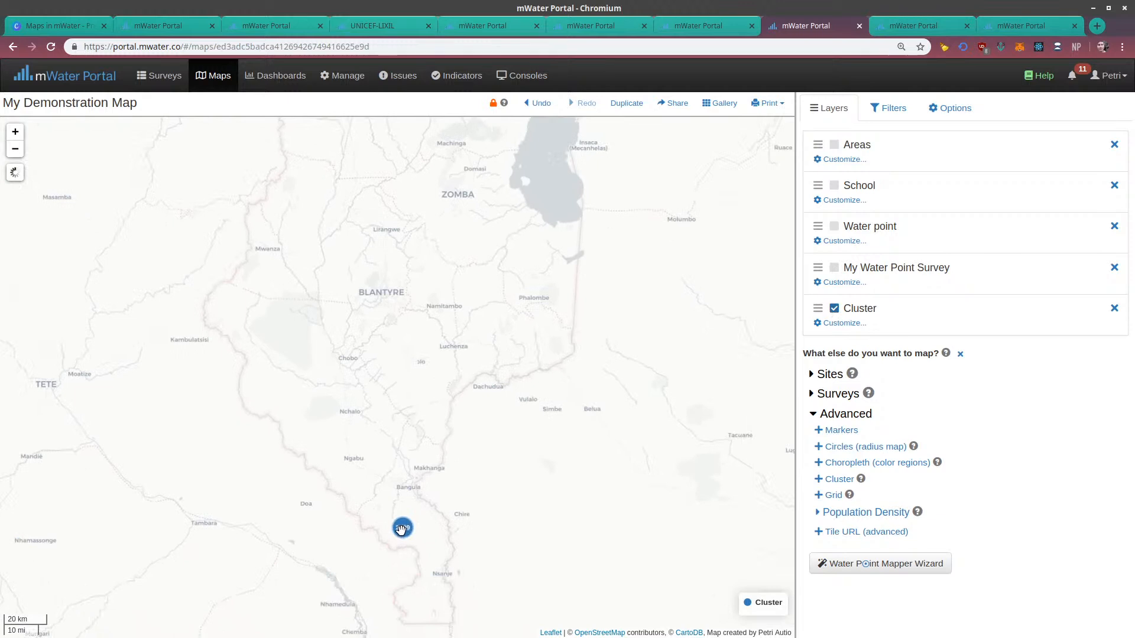
{"action": "left_click", "coordinate": [835, 309]}
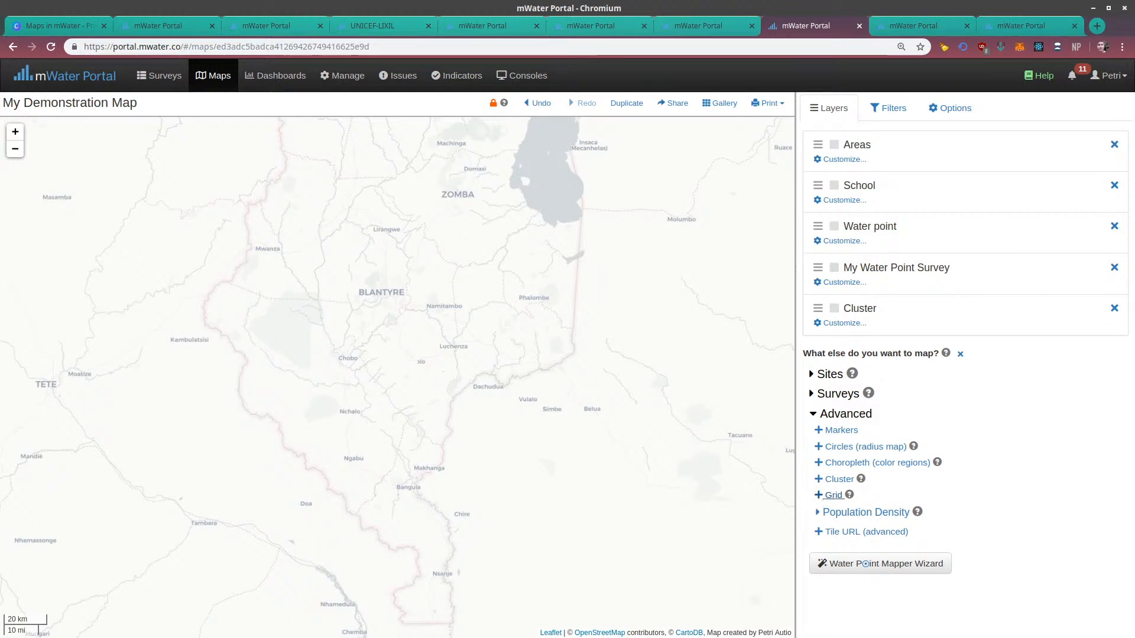
Add a grid layer to the map and name it Grid Map
{"action": "left_click", "coordinate": [818, 497]}
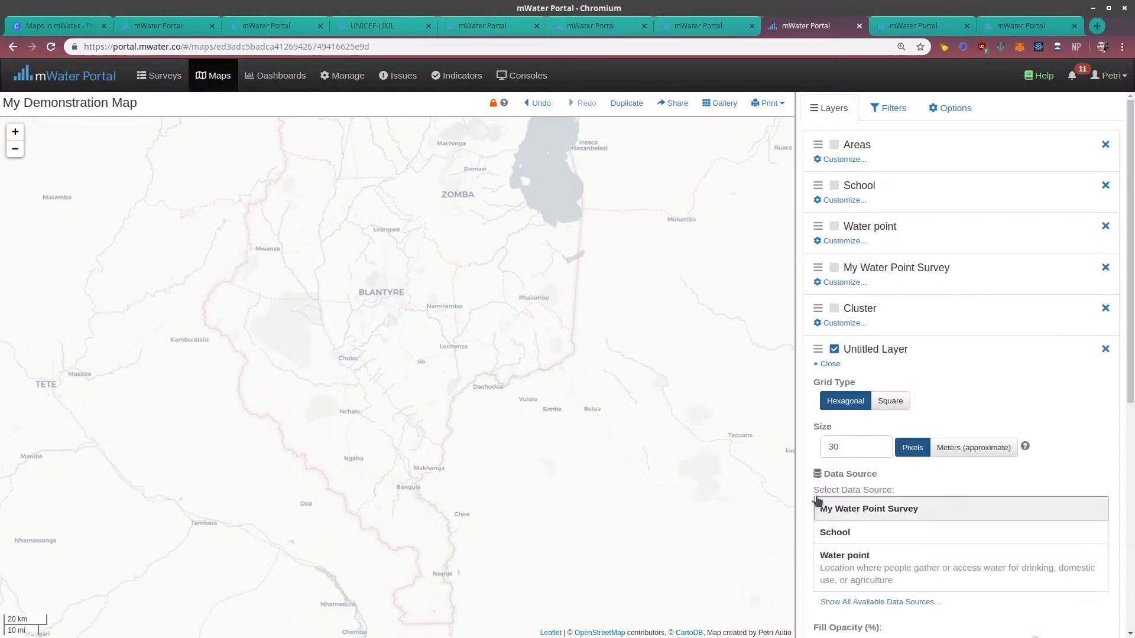
{"action": "scroll", "coordinate": [750, 441], "scroll_direction": "down", "scroll_amount": 1}
{"action": "scroll", "coordinate": [809, 433], "scroll_direction": "down", "scroll_amount": 2}
{"action": "left_click_drag", "start_coordinate": [545, 387], "coordinate": [477, 587]}
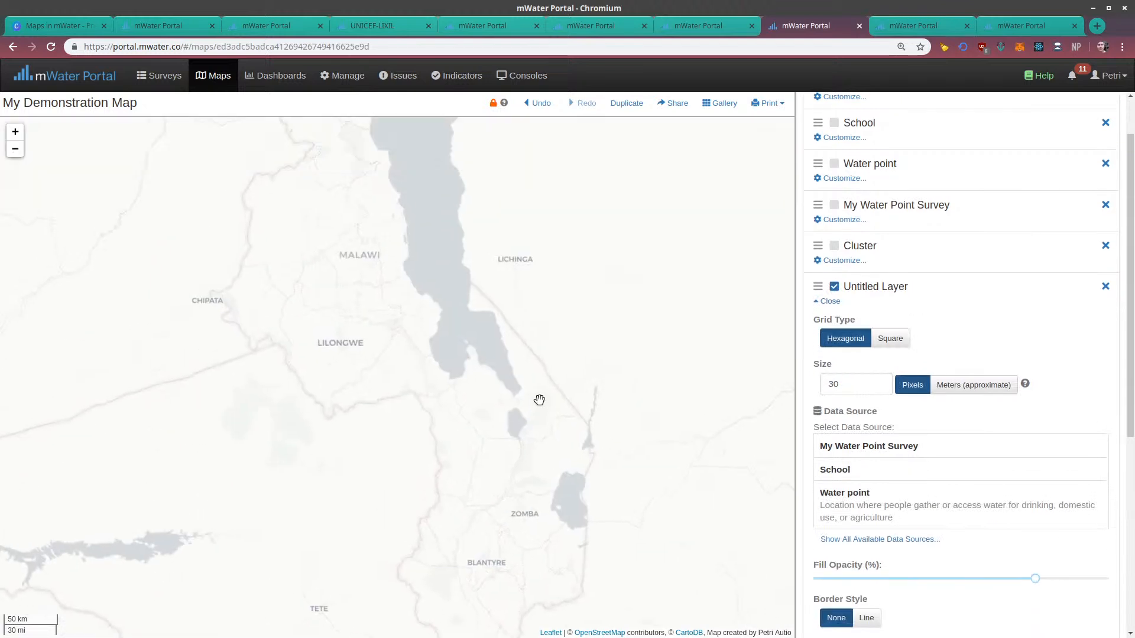
{"action": "scroll", "coordinate": [546, 395], "scroll_direction": "down", "scroll_amount": 1}
{"action": "left_click_drag", "start_coordinate": [572, 350], "coordinate": [530, 379]}
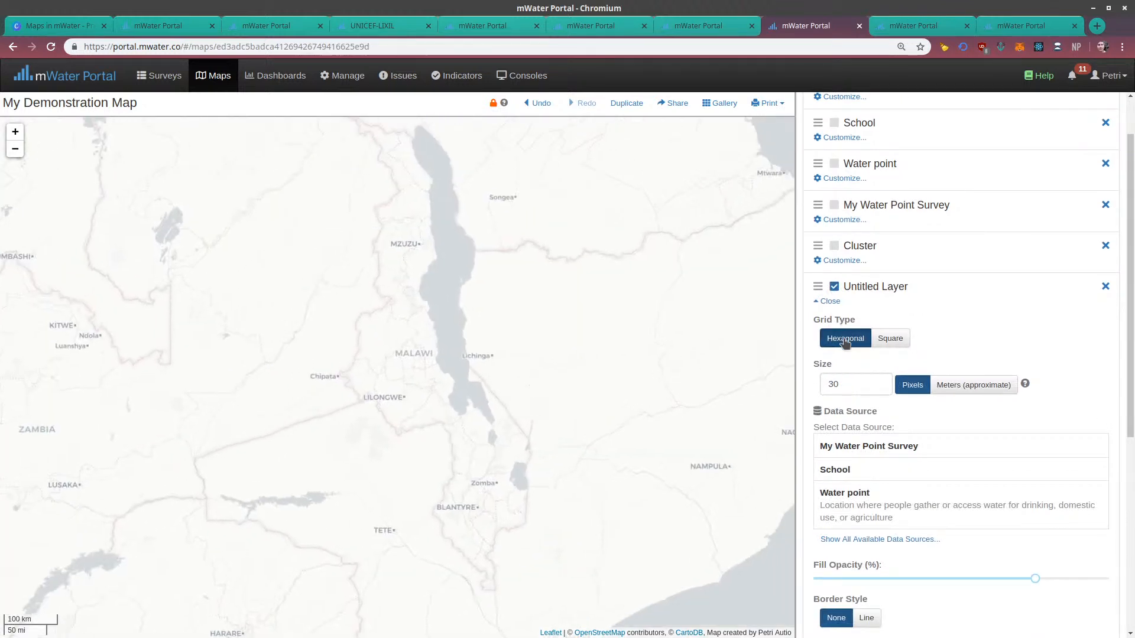
{"action": "left_click", "coordinate": [875, 287]}
{"action": "type", "text": "Grid Map"}
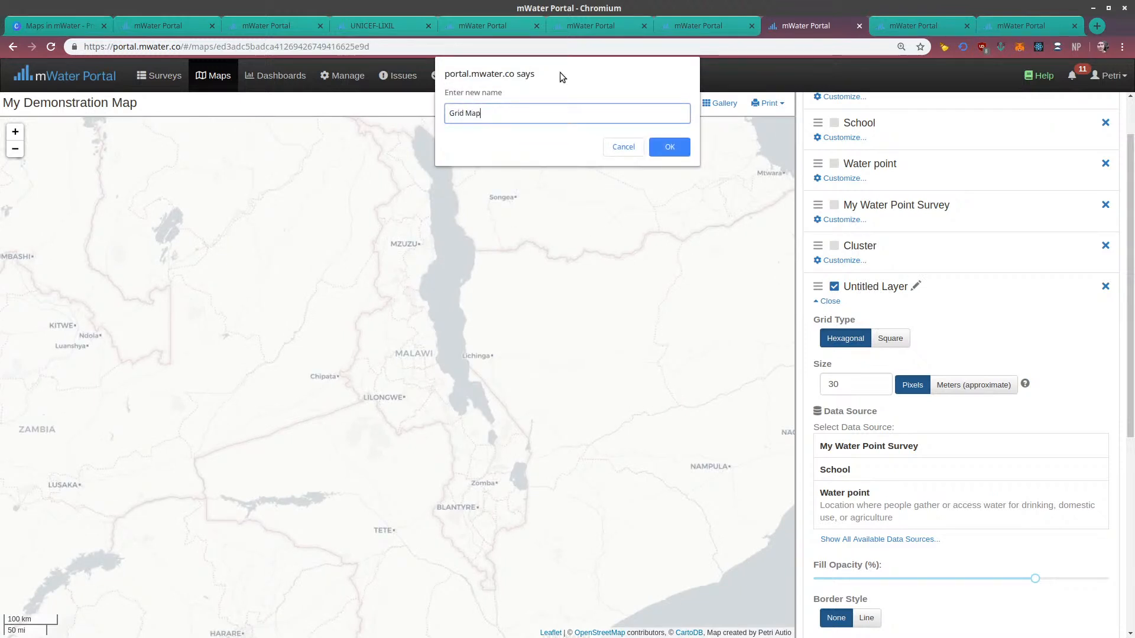
{"action": "left_click", "coordinate": [685, 149]}
Set the Grid Map layer's grid type to Square, its data source to Water point and its location to GPS Location
{"action": "left_click_drag", "start_coordinate": [552, 253], "coordinate": [517, 246]}
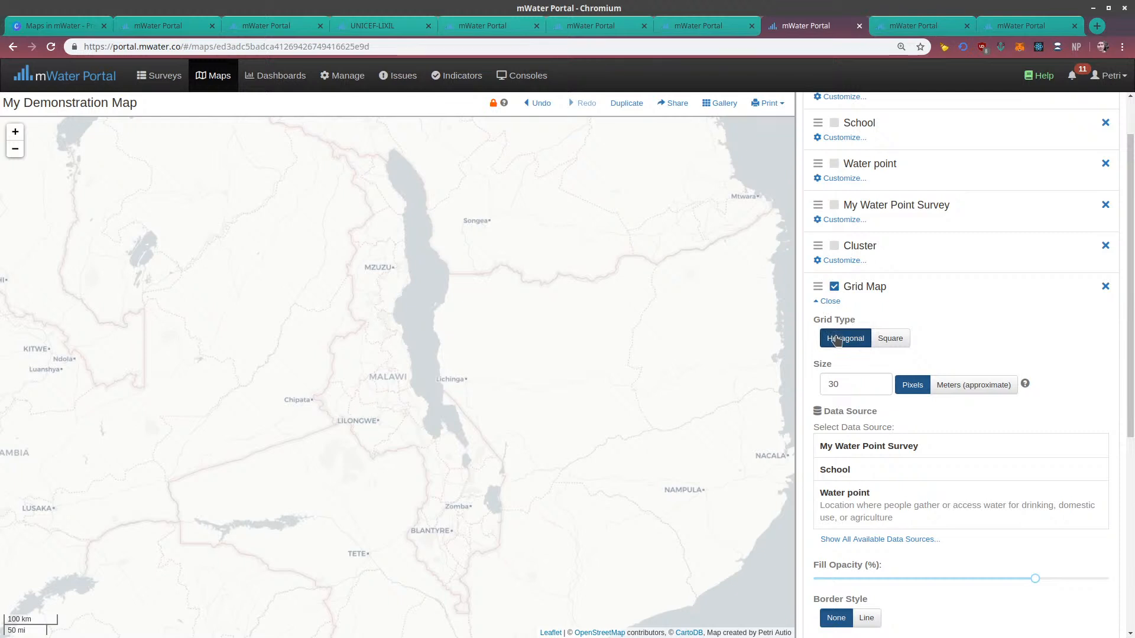
{"action": "left_click", "coordinate": [879, 341]}
{"action": "scroll", "coordinate": [895, 400], "scroll_direction": "down", "scroll_amount": 1}
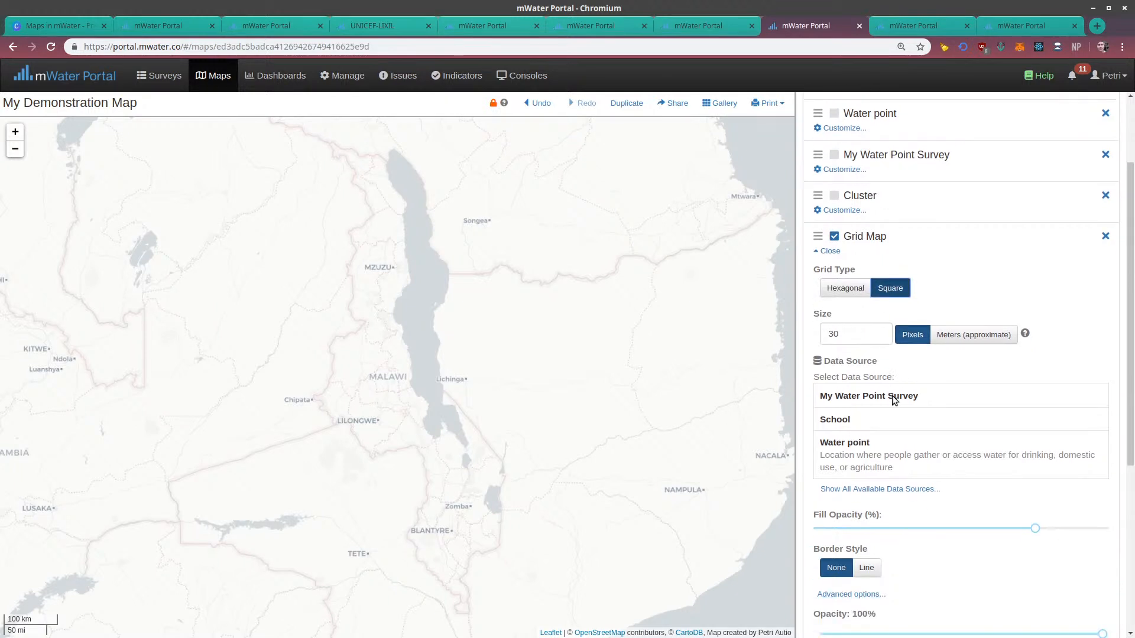
{"action": "scroll", "coordinate": [877, 346], "scroll_direction": "down", "scroll_amount": 2}
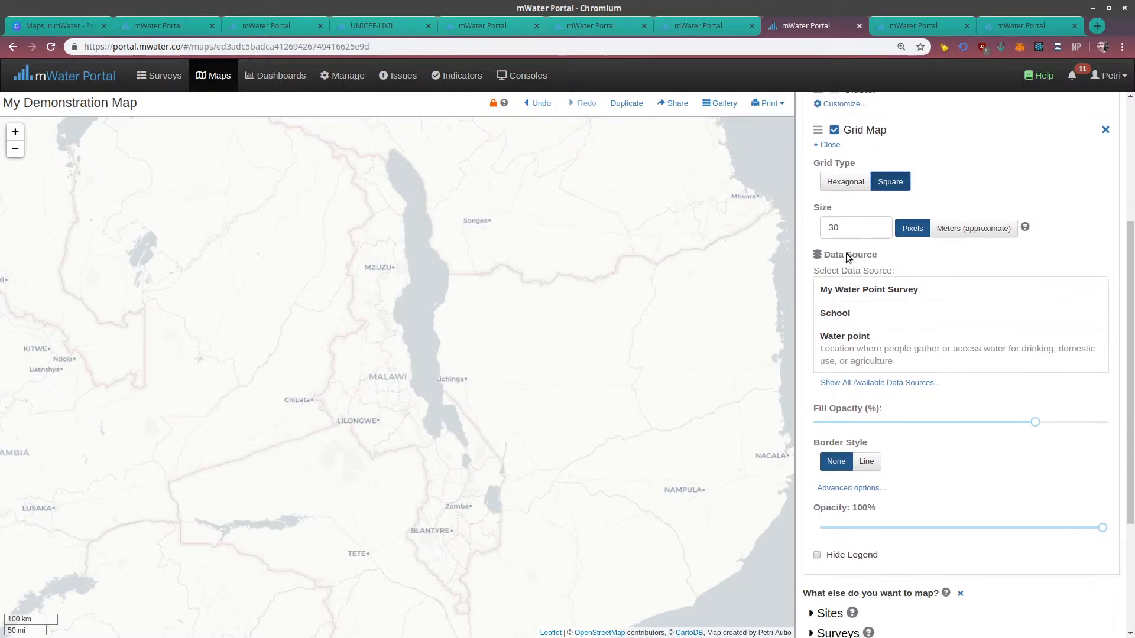
{"action": "left_click", "coordinate": [864, 353]}
{"action": "left_click", "coordinate": [827, 311]}
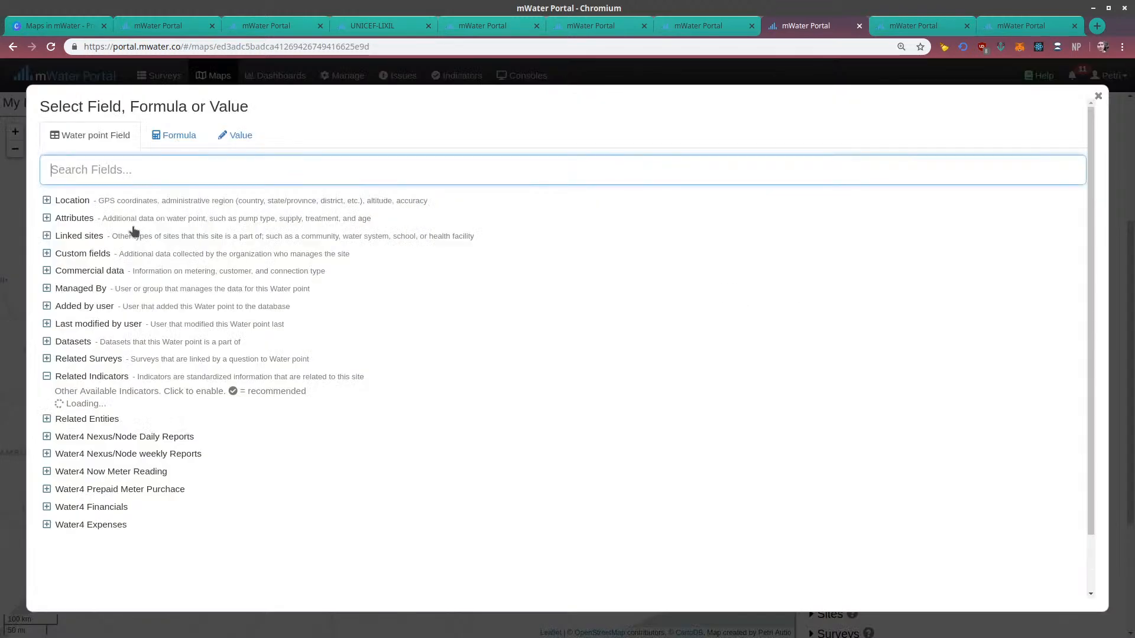
{"action": "left_click", "coordinate": [74, 202]}
{"action": "left_click", "coordinate": [74, 220]}
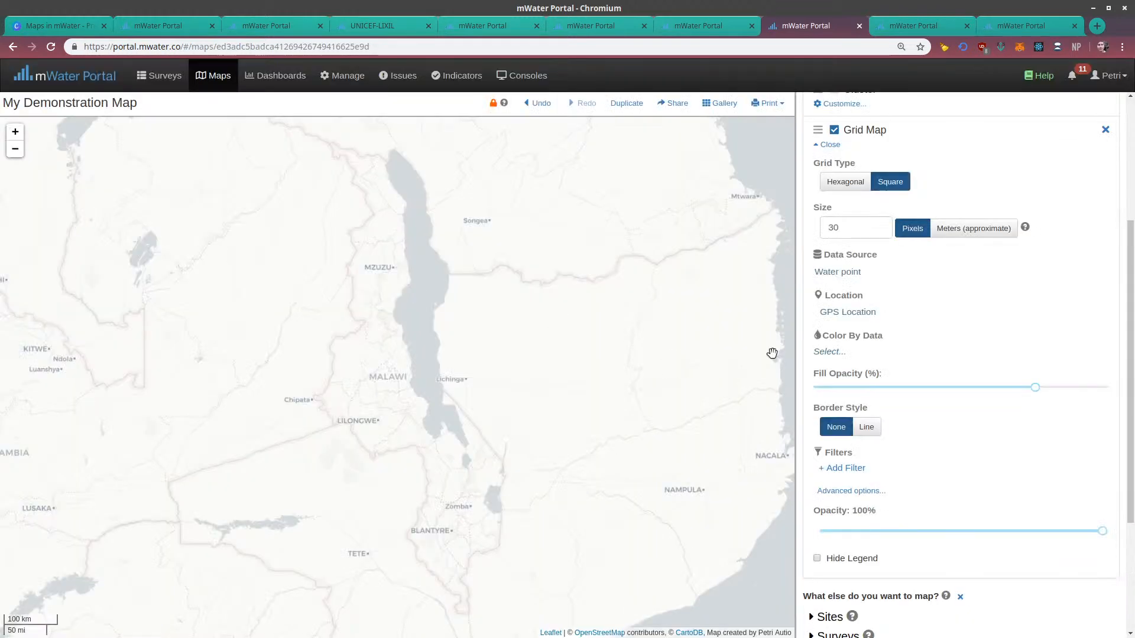
Color the grid by the percent where Type is any of Piped into dwelling, Piped into yard/plot, or Piped into public tap or basin
{"action": "left_click", "coordinate": [829, 353]}
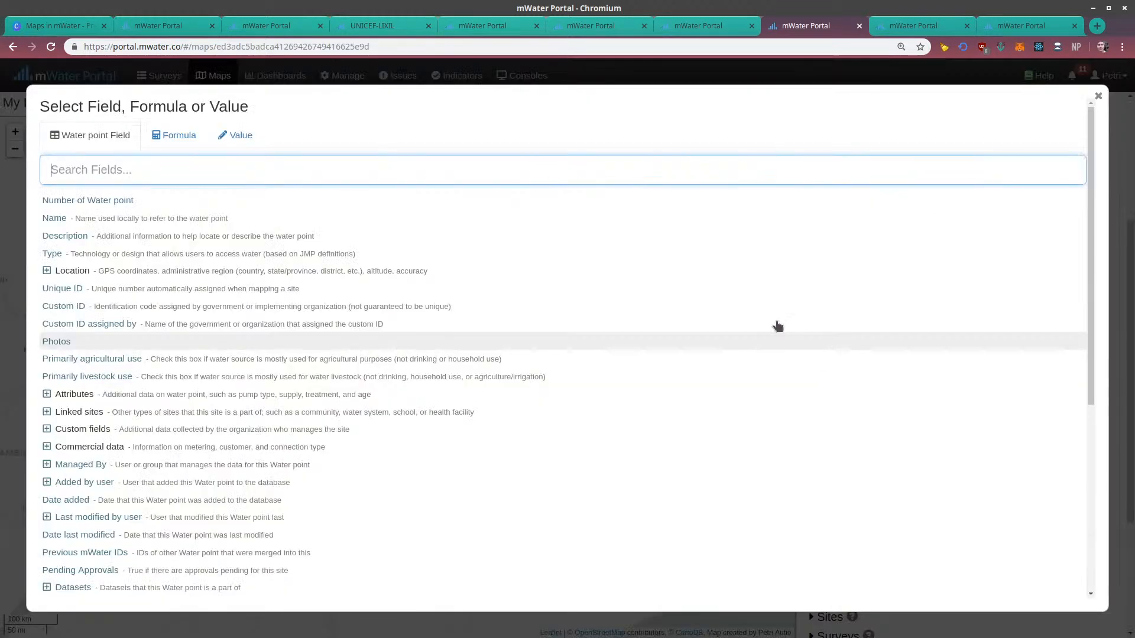
{"action": "left_click", "coordinate": [69, 253]}
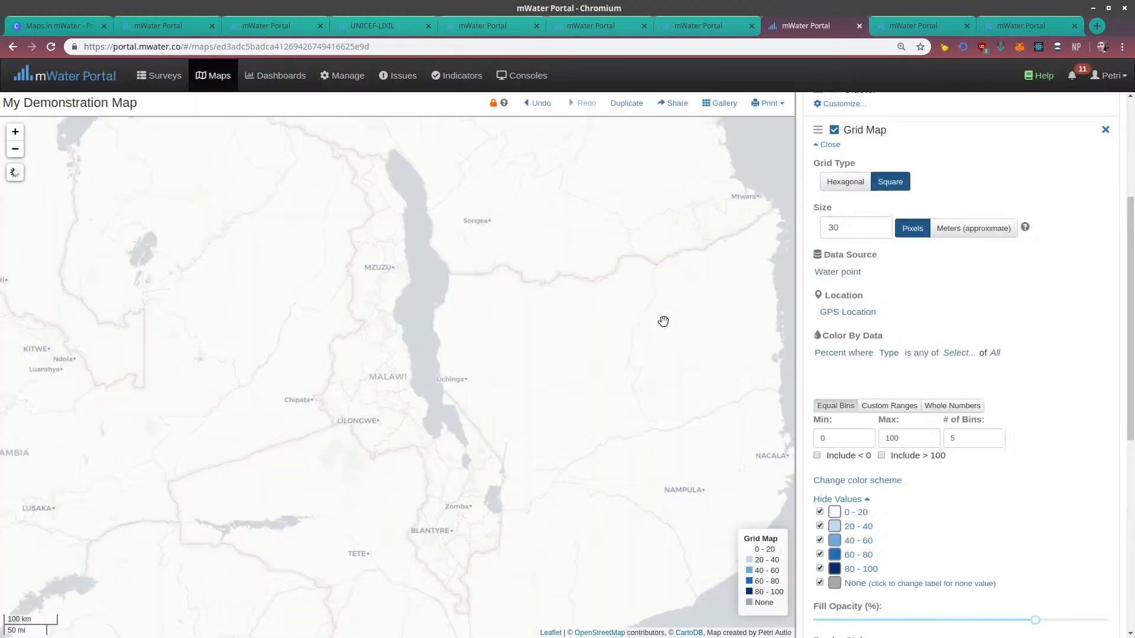
{"action": "left_click", "coordinate": [951, 355]}
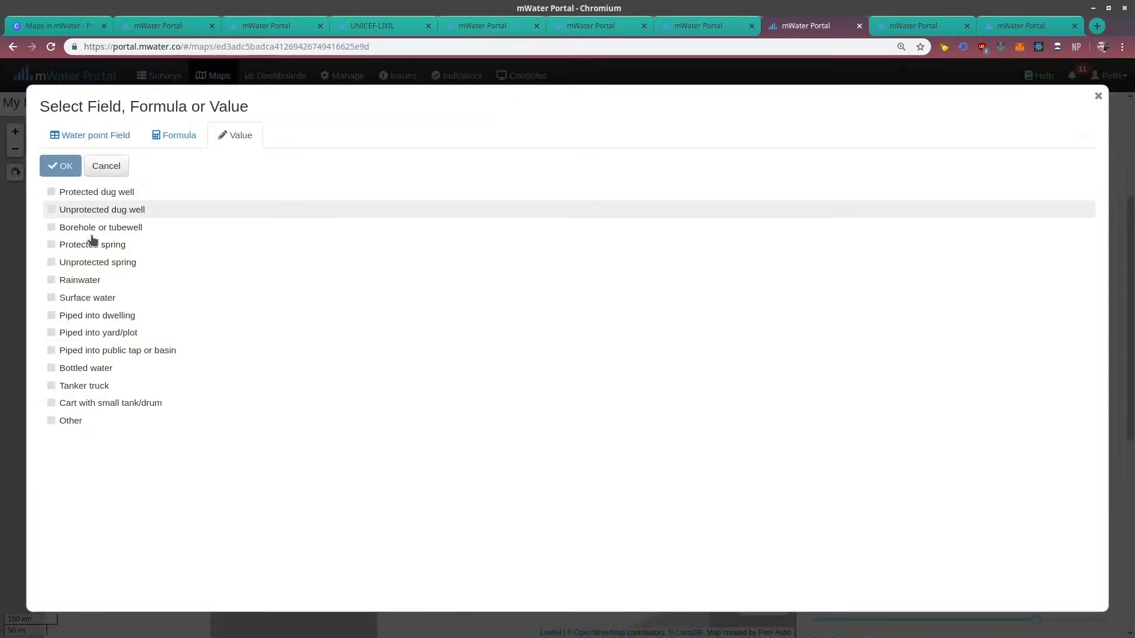
{"action": "left_click", "coordinate": [79, 316]}
{"action": "left_click", "coordinate": [78, 332]}
{"action": "left_click", "coordinate": [76, 350]}
{"action": "left_click", "coordinate": [60, 167]}
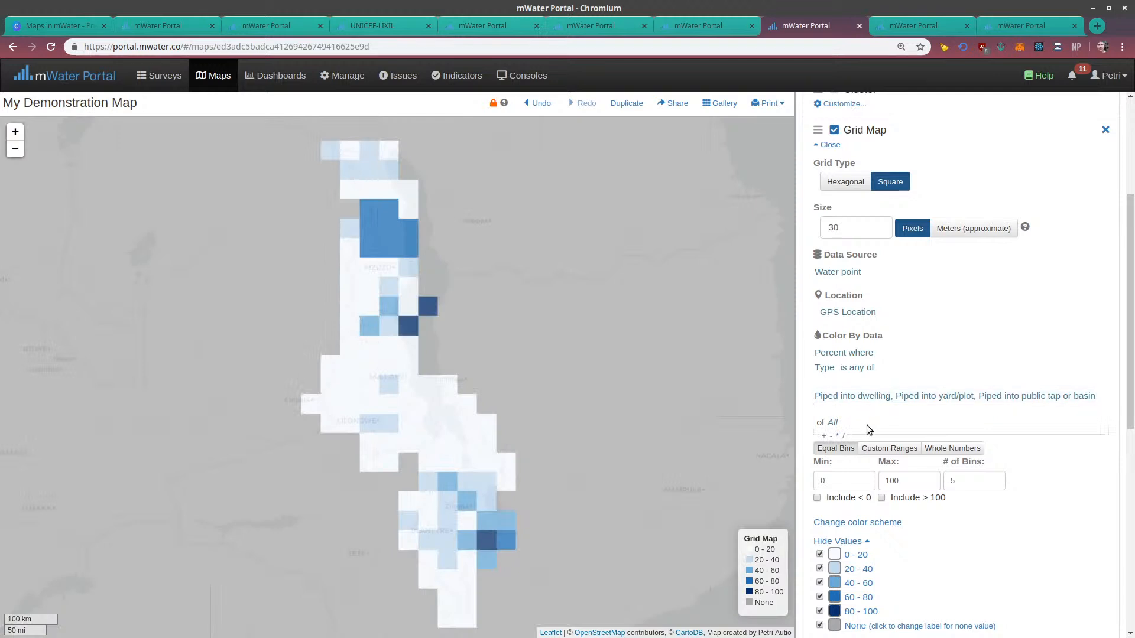
Set the Grid Map layer's border style to Line and inspect the outlined cells over Malawi
{"action": "scroll", "coordinate": [882, 368], "scroll_direction": "up", "scroll_amount": 1}
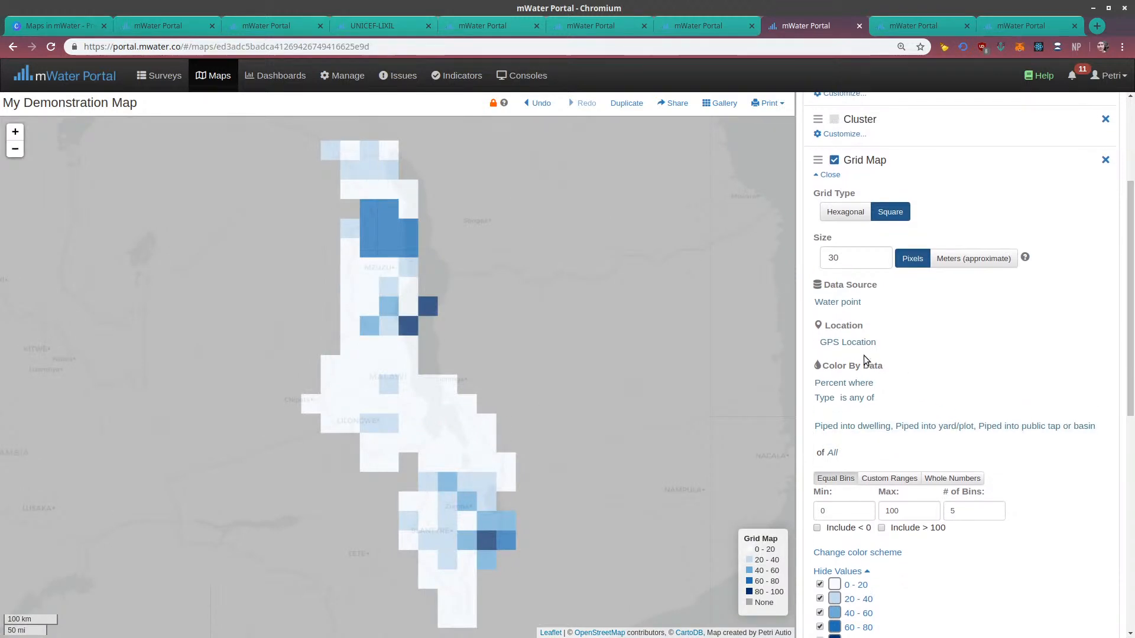
{"action": "scroll", "coordinate": [857, 384], "scroll_direction": "down", "scroll_amount": 5}
{"action": "left_click", "coordinate": [866, 482]}
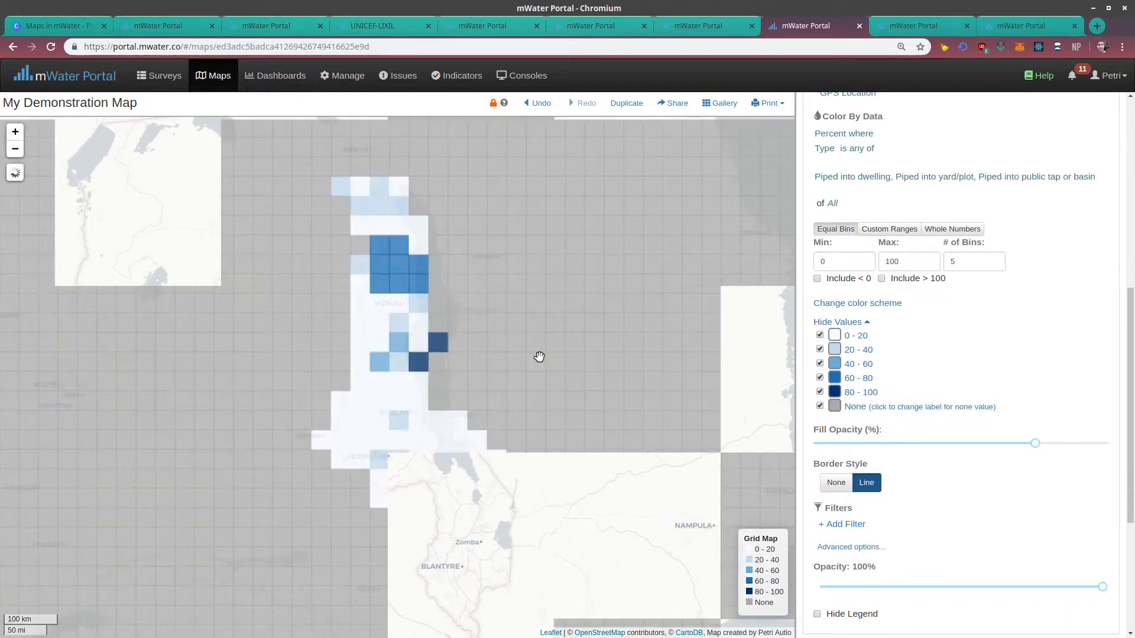
{"action": "mouse_move", "coordinate": [523, 351]}
{"action": "left_mouse_down"}
{"action": "mouse_move", "coordinate": [502, 243]}
{"action": "mouse_move", "coordinate": [530, 423]}
{"action": "mouse_move", "coordinate": [520, 357]}
{"action": "left_mouse_up"}
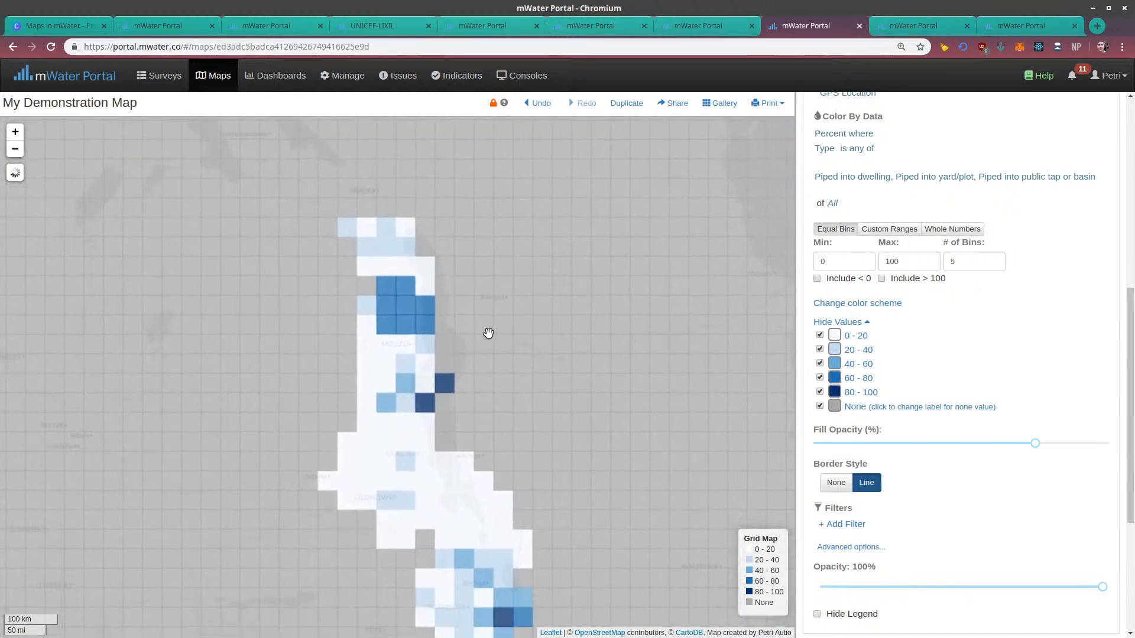
Switch the Grid Map layer's grid type to Hexagonal and hide its None value cells
{"action": "scroll", "coordinate": [982, 318], "scroll_direction": "up", "scroll_amount": 3}
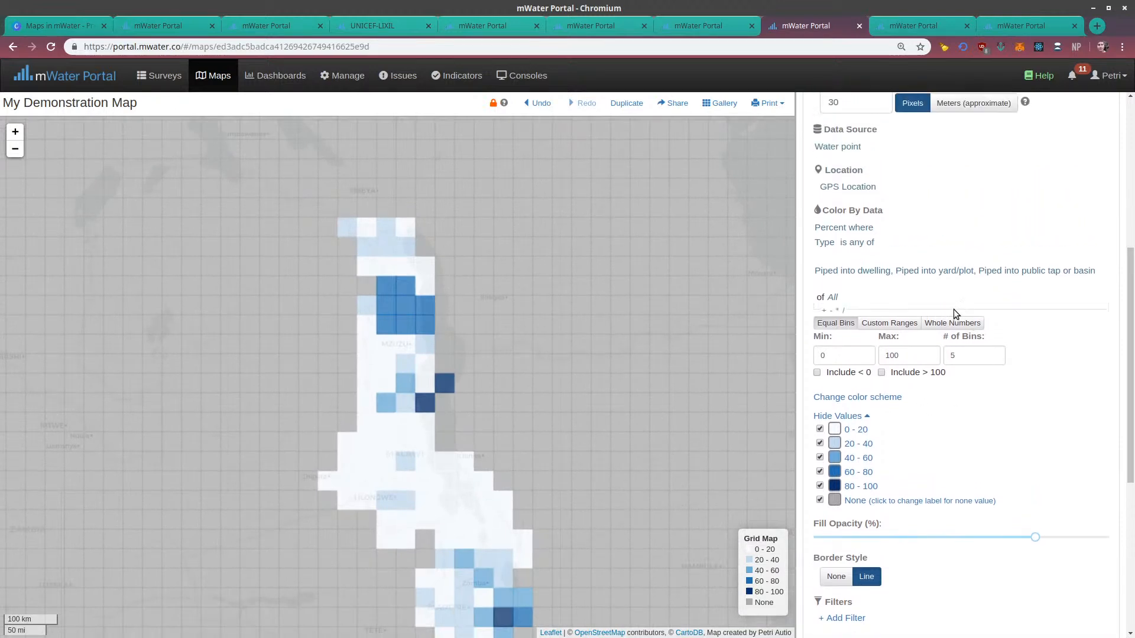
{"action": "scroll", "coordinate": [879, 276], "scroll_direction": "up", "scroll_amount": 1}
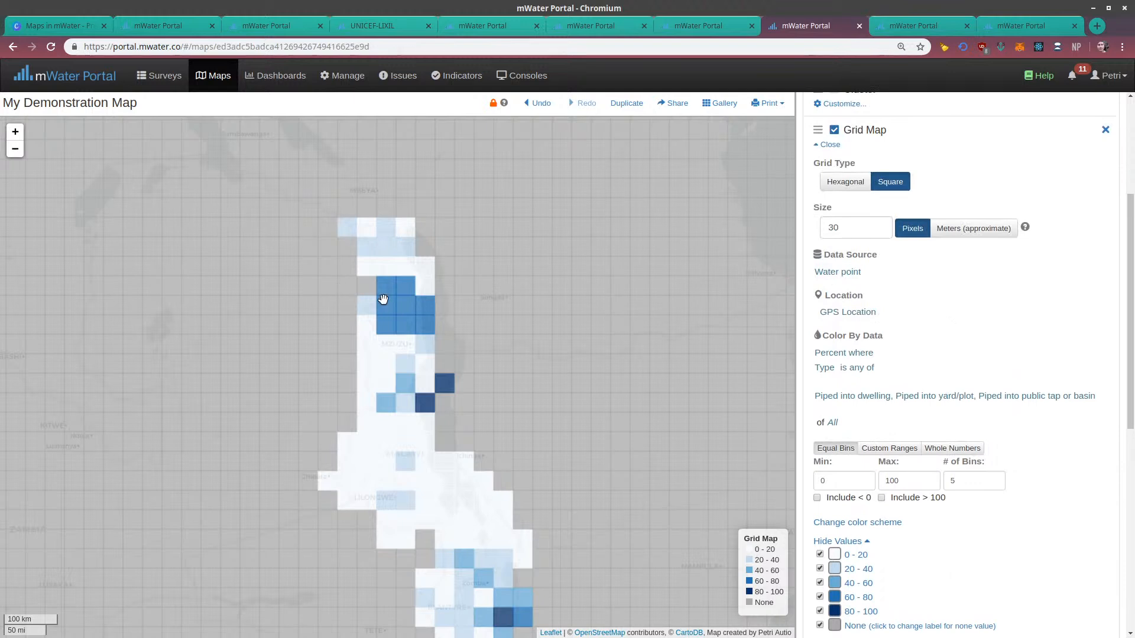
{"action": "left_click", "coordinate": [842, 183]}
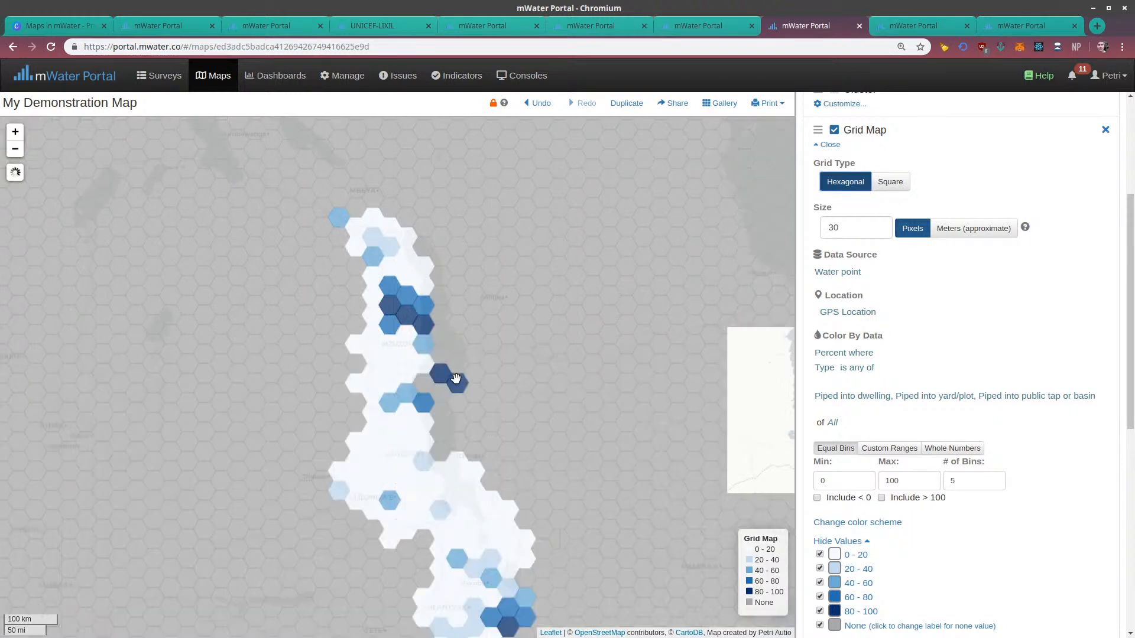
{"action": "mouse_move", "coordinate": [451, 380]}
{"action": "left_mouse_down"}
{"action": "mouse_move", "coordinate": [416, 307]}
{"action": "mouse_move", "coordinate": [457, 396]}
{"action": "left_mouse_up"}
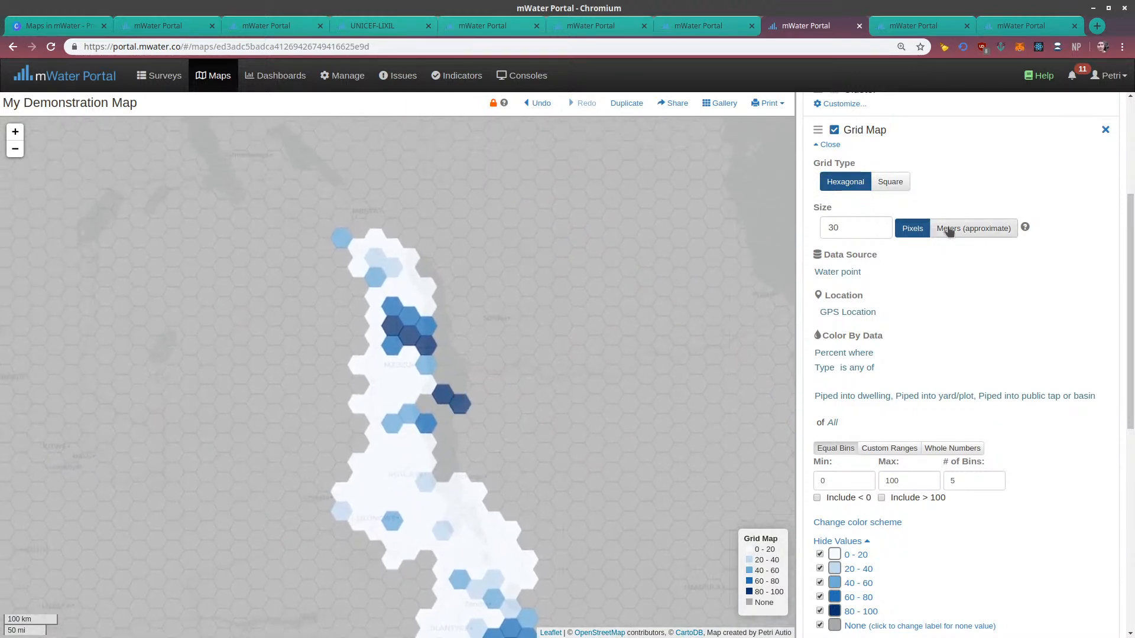
{"action": "left_click", "coordinate": [16, 132]}
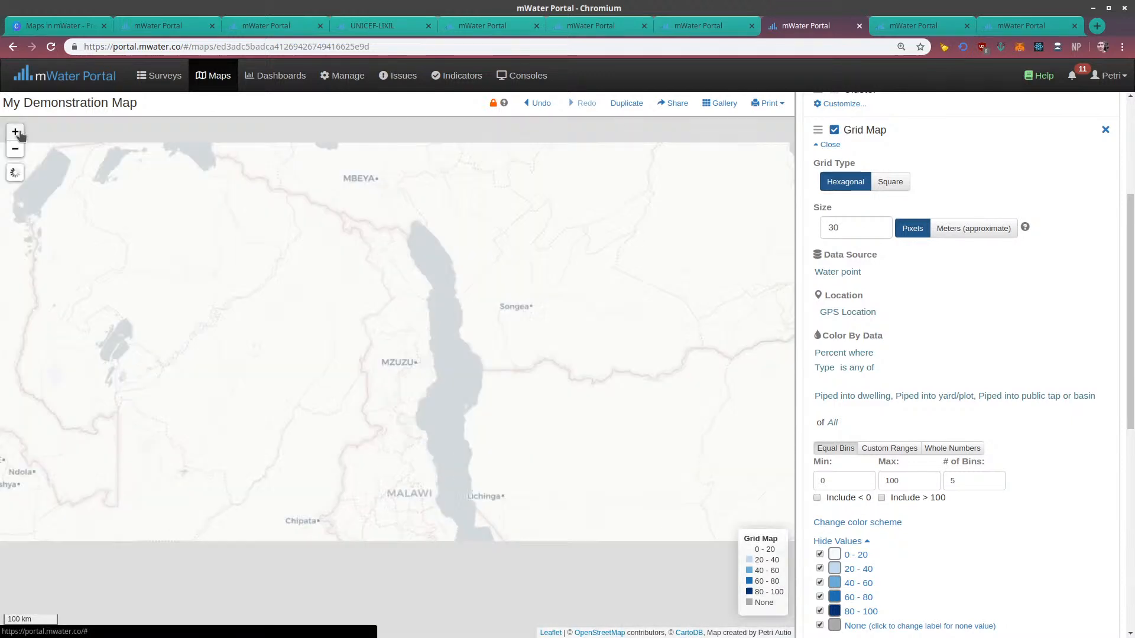
{"action": "left_click", "coordinate": [820, 626]}
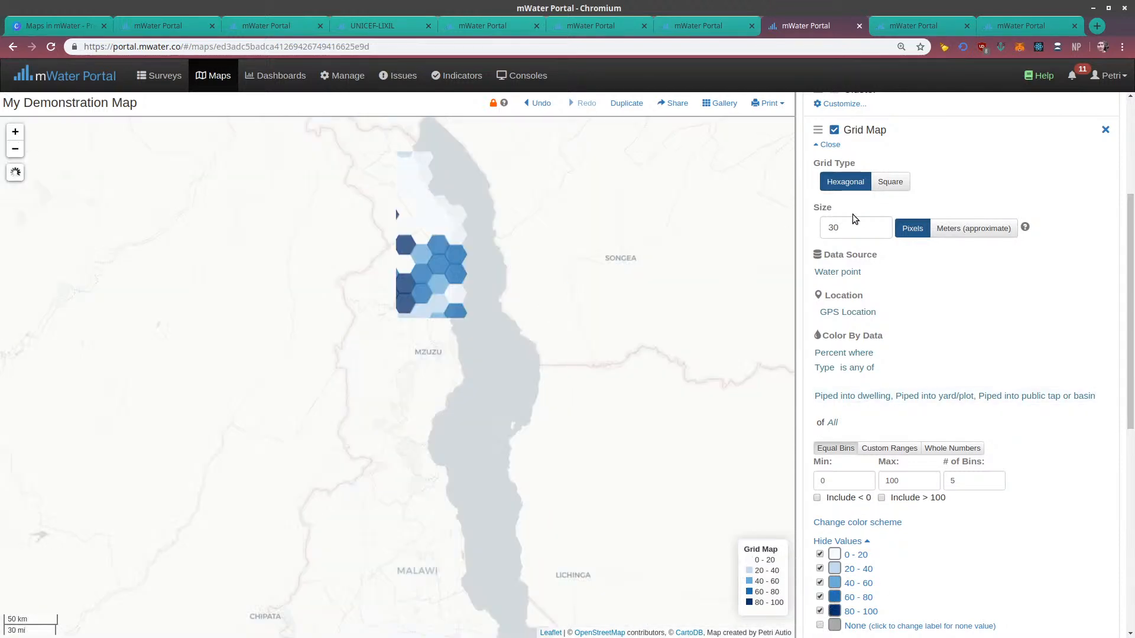
{"action": "left_click_drag", "start_coordinate": [546, 254], "coordinate": [546, 332]}
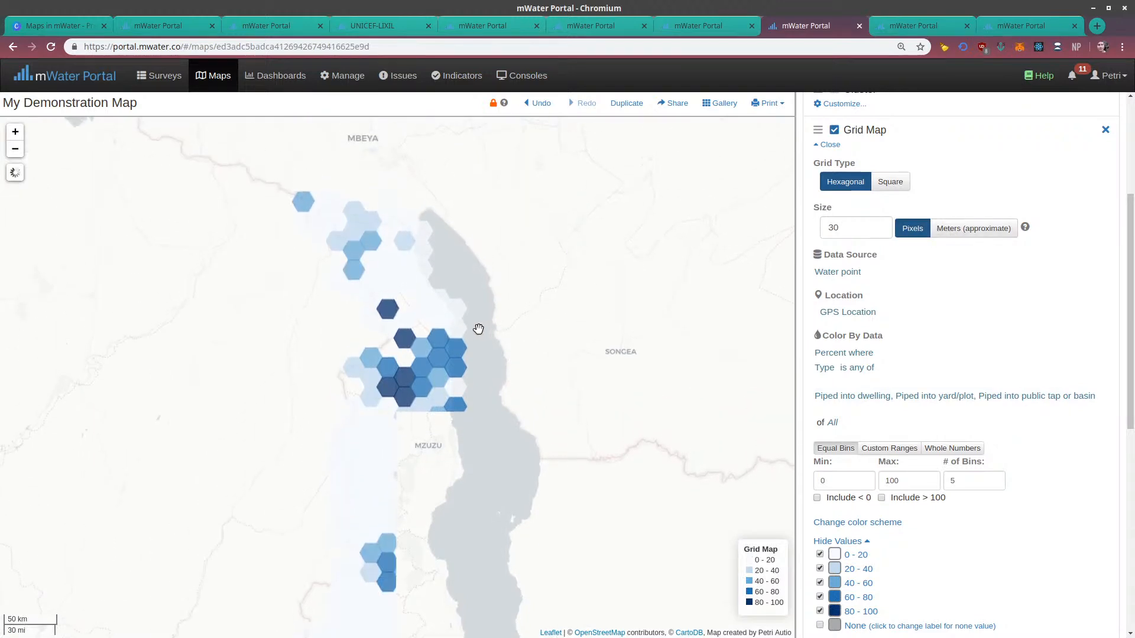
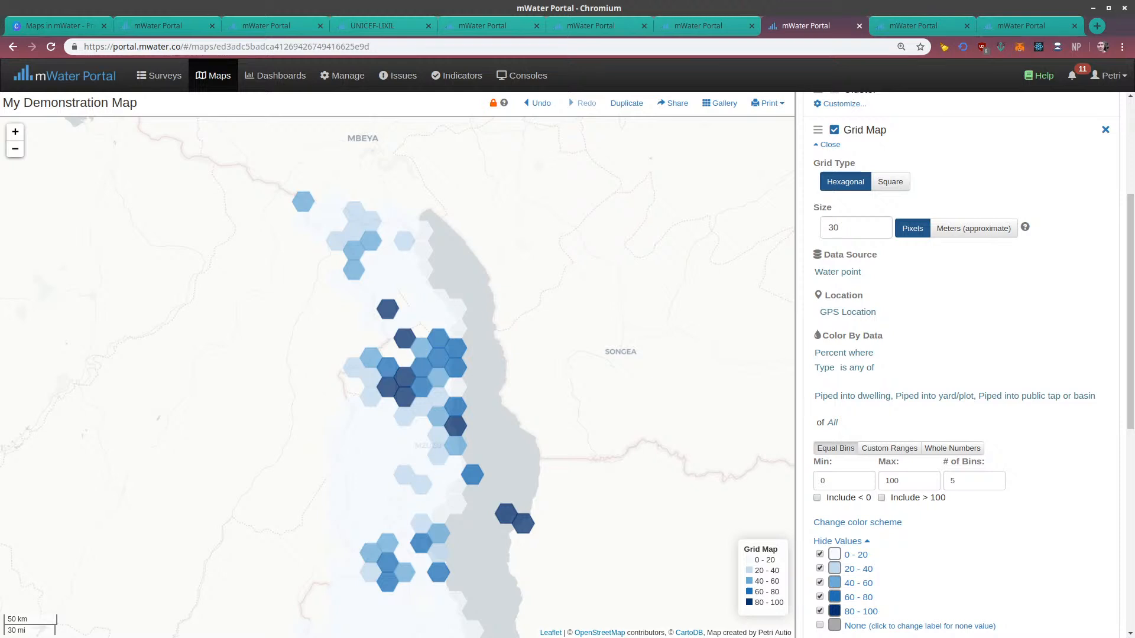
Show the Grid Map layer's None value cells on the close-up view of northern Malawi
{"action": "left_click", "coordinate": [13, 133]}
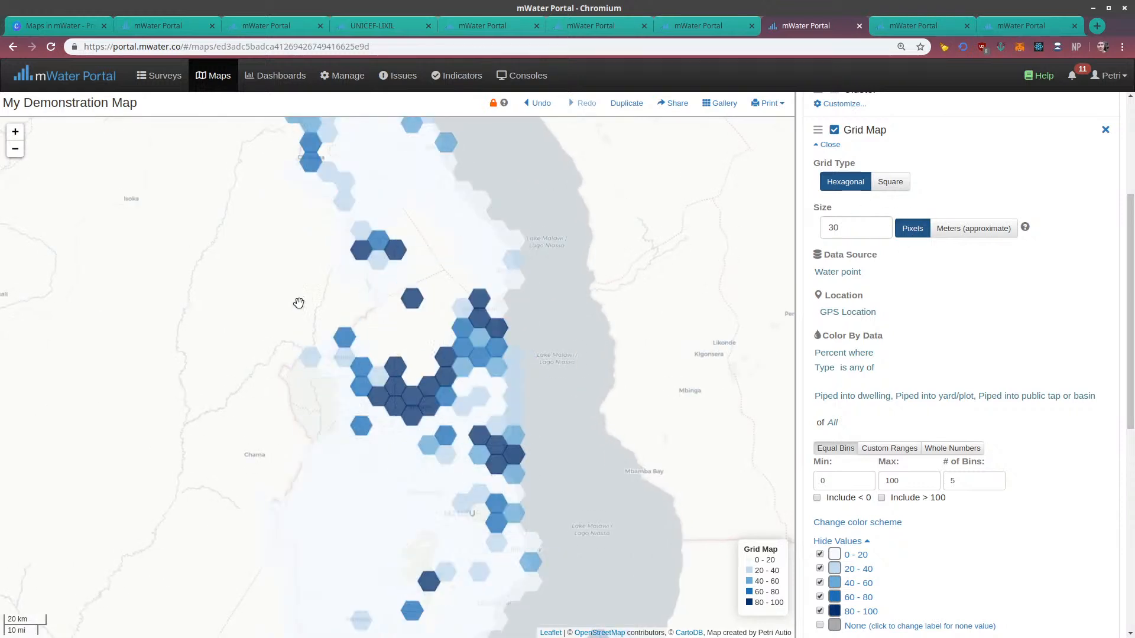
{"action": "left_click", "coordinate": [15, 131]}
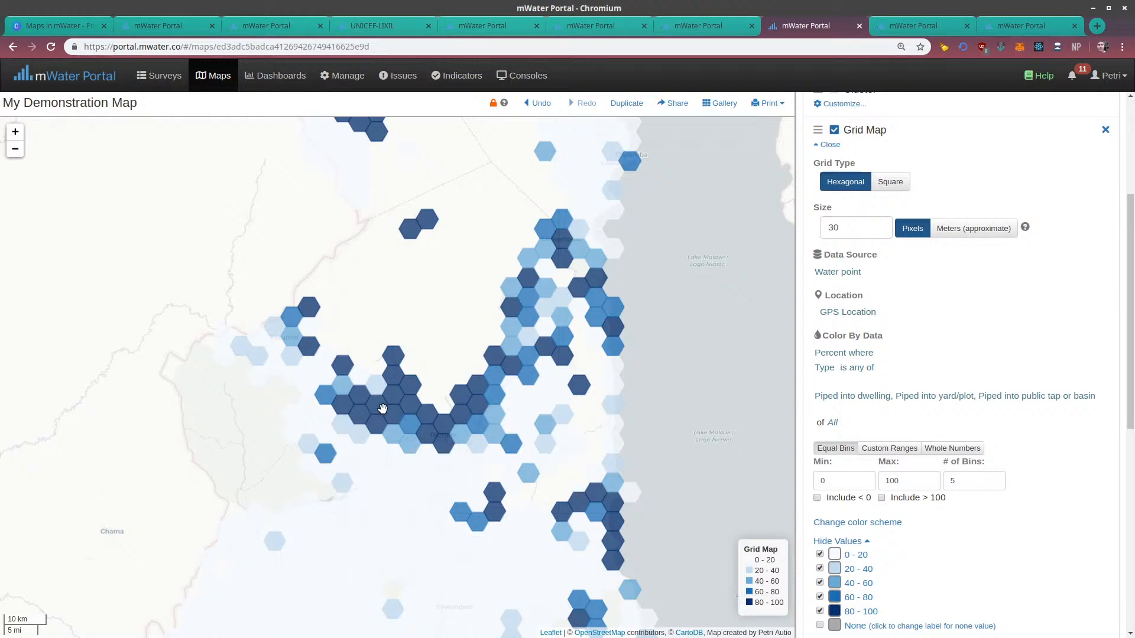
{"action": "left_click_drag", "start_coordinate": [446, 332], "coordinate": [394, 345]}
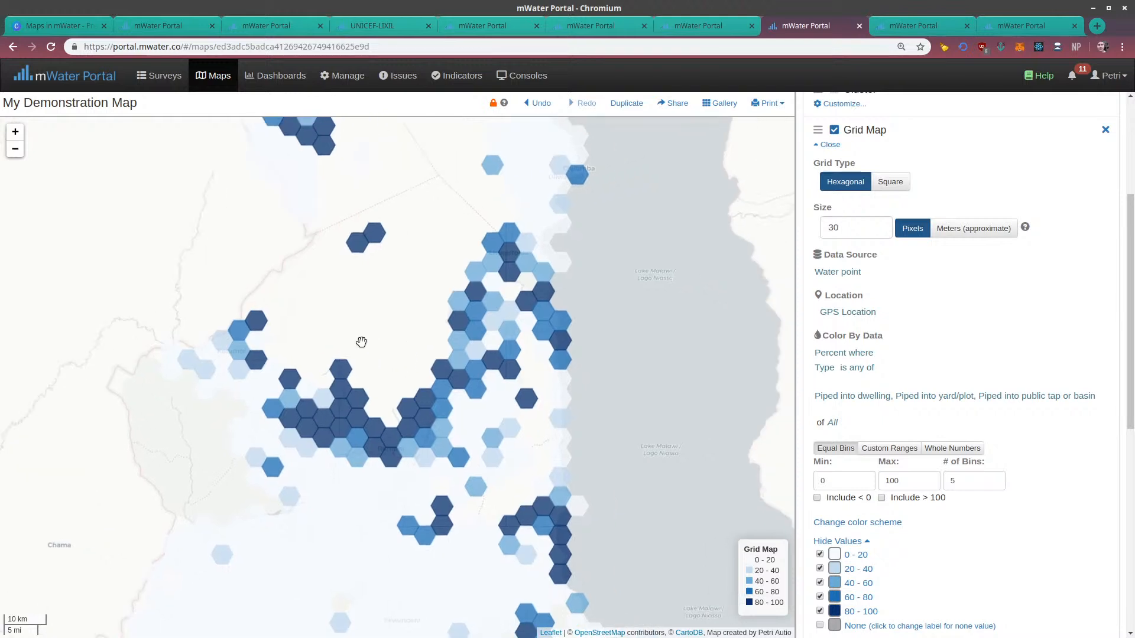
{"action": "left_click", "coordinate": [15, 131]}
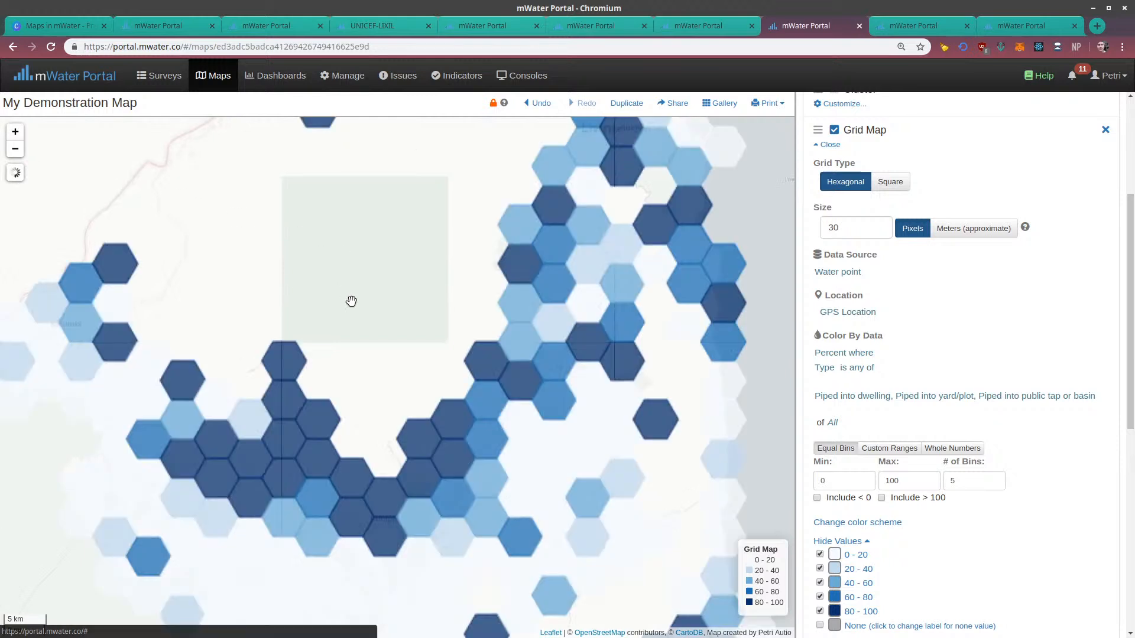
{"action": "left_click_drag", "start_coordinate": [353, 299], "coordinate": [349, 269]}
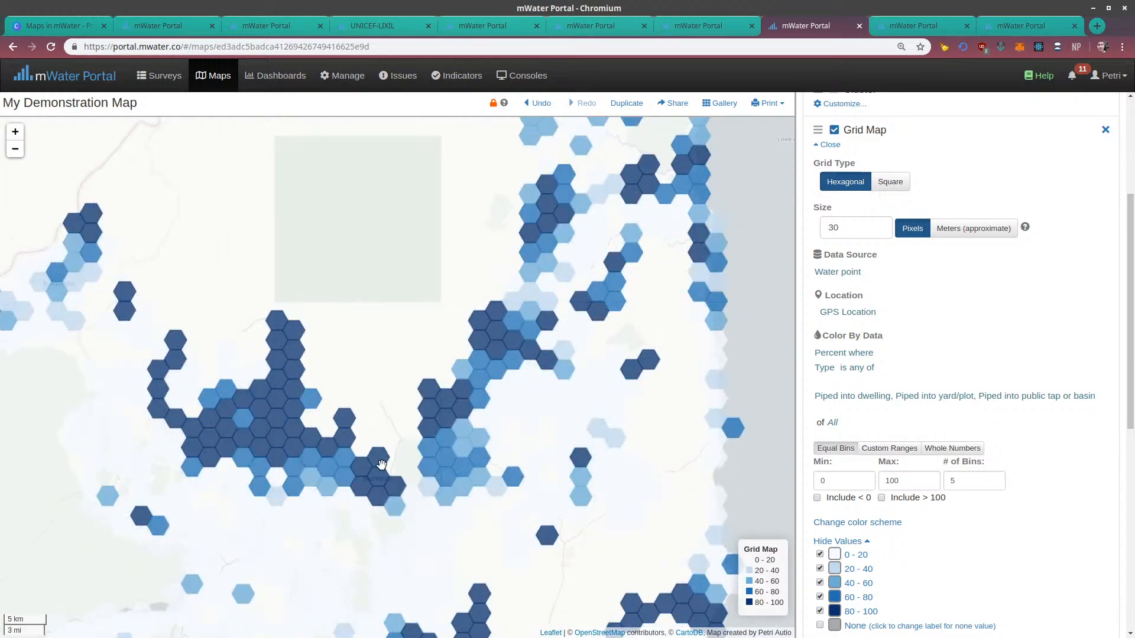
{"action": "scroll", "coordinate": [941, 301], "scroll_direction": "up", "scroll_amount": 3}
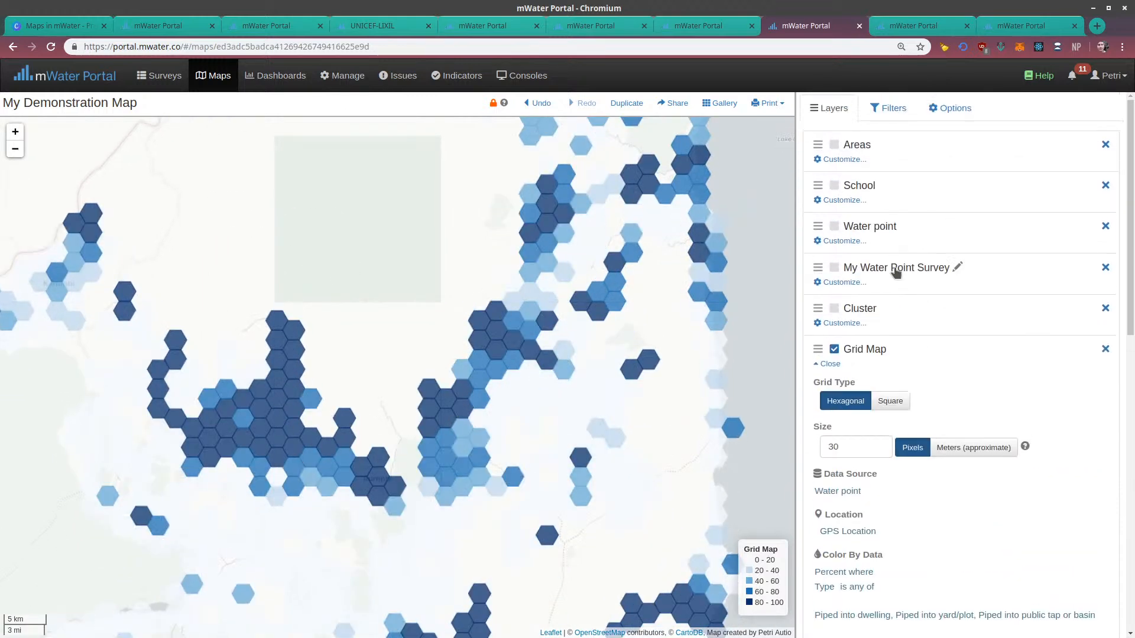
{"action": "scroll", "coordinate": [890, 393], "scroll_direction": "down", "scroll_amount": 5}
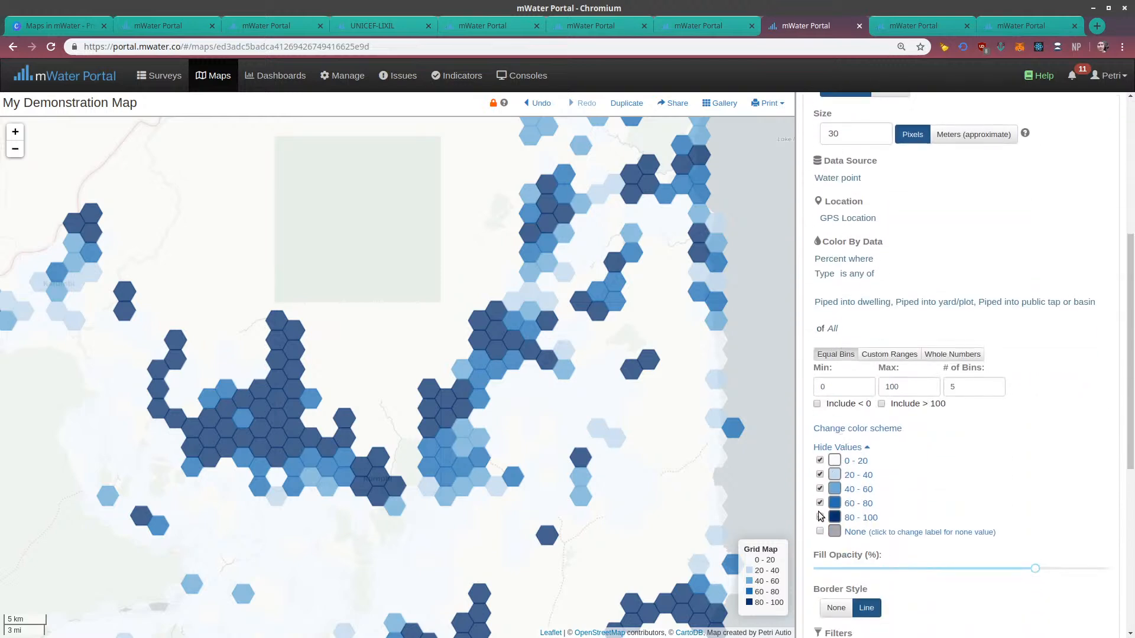
{"action": "left_click", "coordinate": [819, 532]}
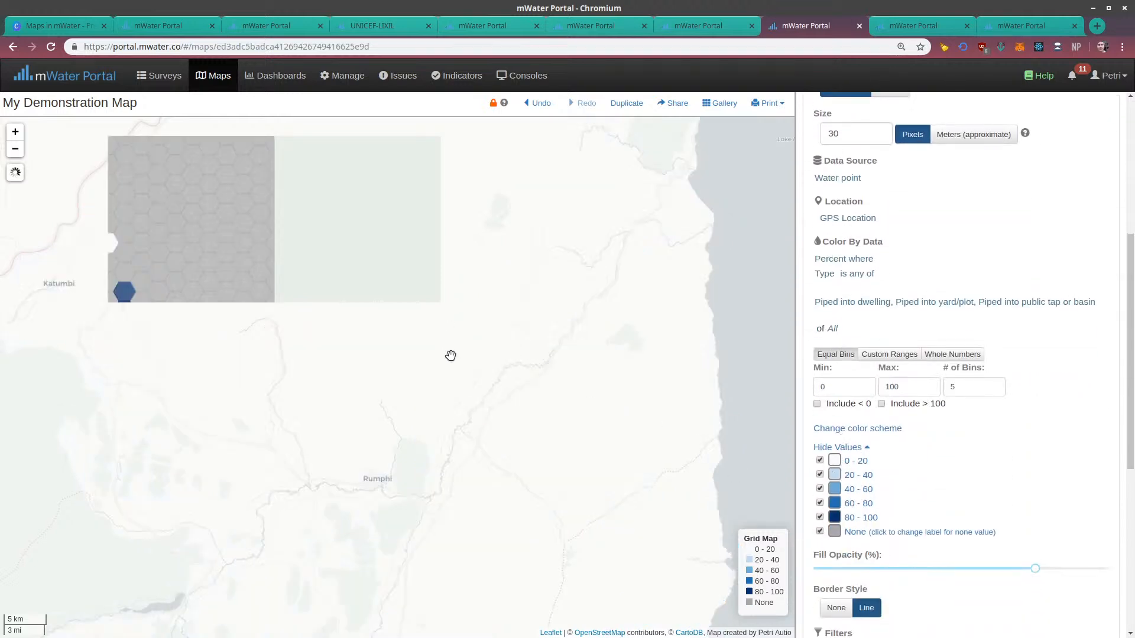
Show the Water point layer and move the Grid Map layer directly above it in the layer order
{"action": "scroll", "coordinate": [843, 225], "scroll_direction": "up", "scroll_amount": 5}
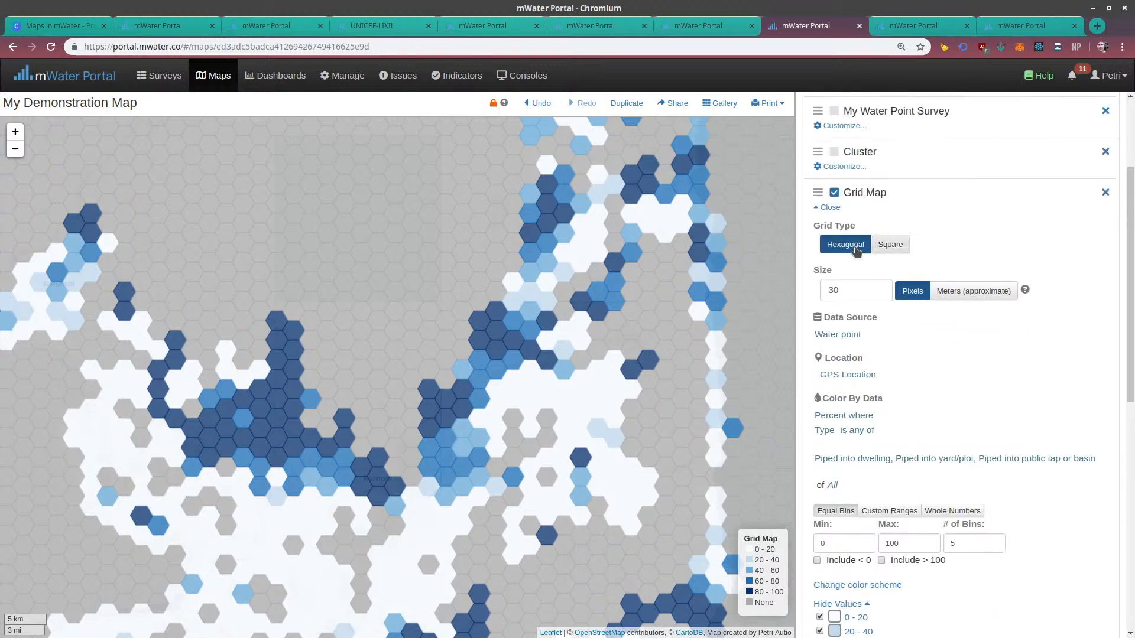
{"action": "left_click", "coordinate": [835, 227]}
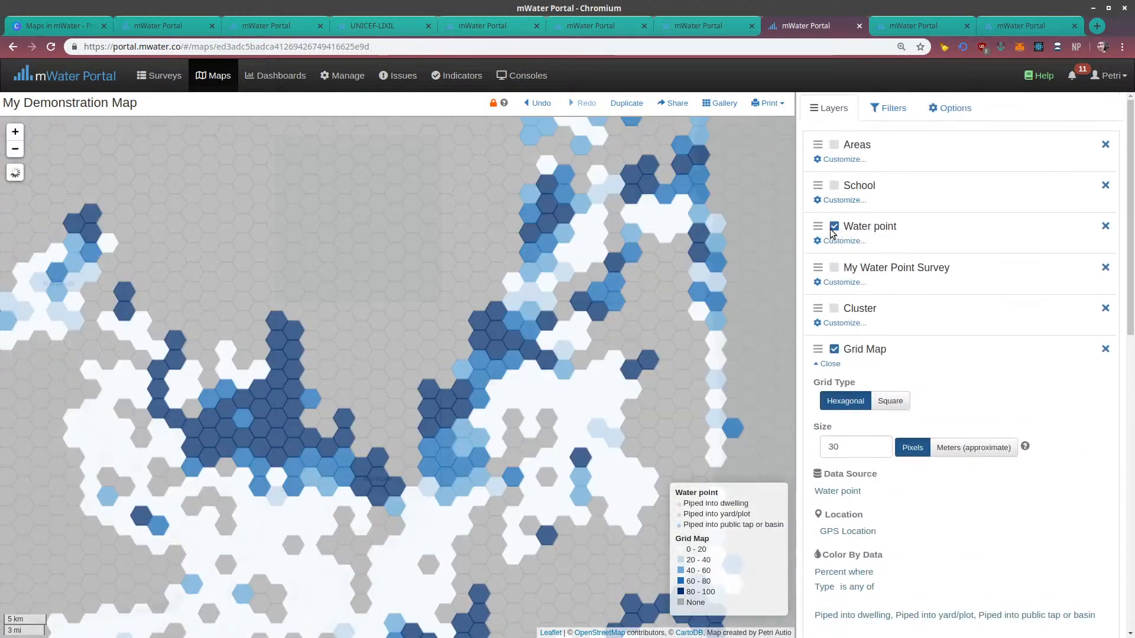
{"action": "left_click_drag", "start_coordinate": [817, 348], "coordinate": [817, 226]}
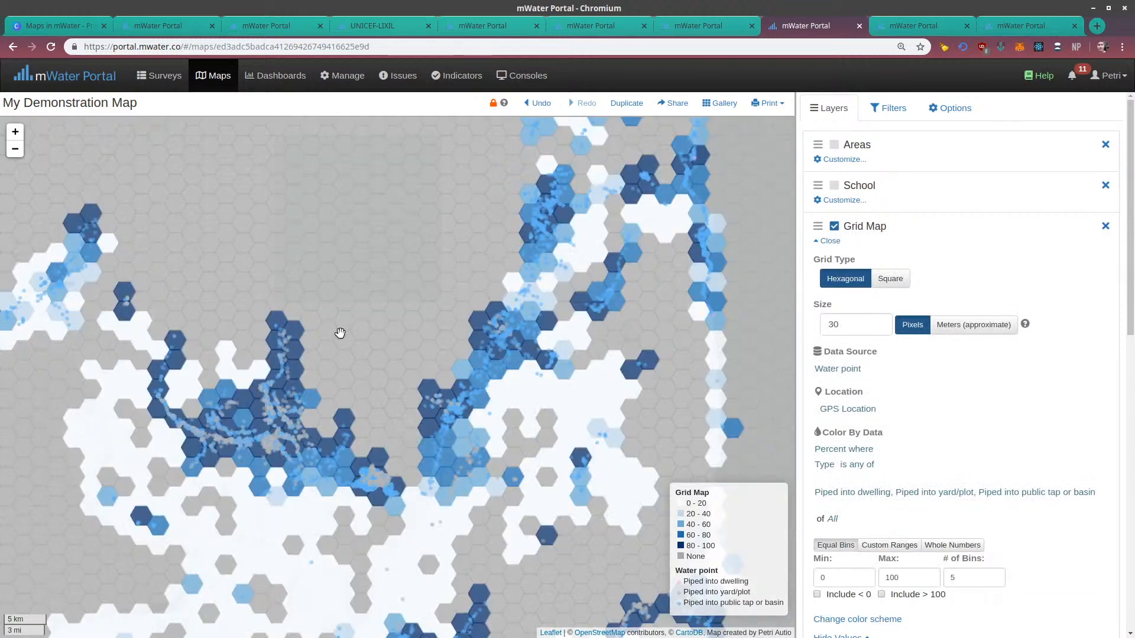
{"action": "left_click_drag", "start_coordinate": [258, 322], "coordinate": [254, 342]}
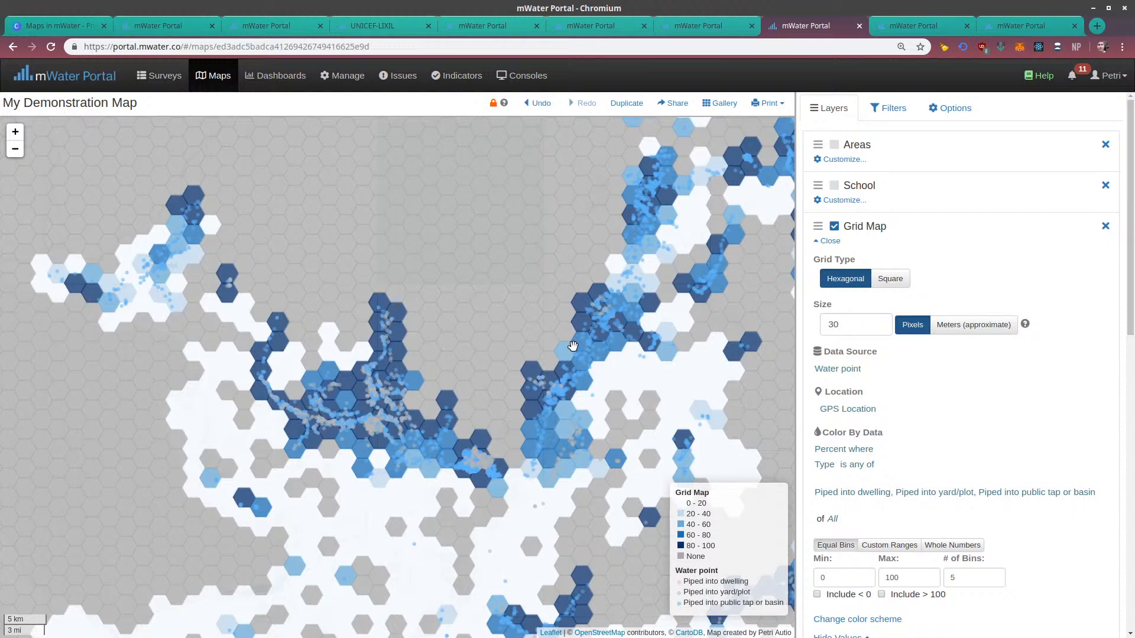
{"action": "scroll", "coordinate": [833, 237], "scroll_direction": "down", "scroll_amount": 2}
{"action": "scroll", "coordinate": [830, 239], "scroll_direction": "up", "scroll_amount": 1}
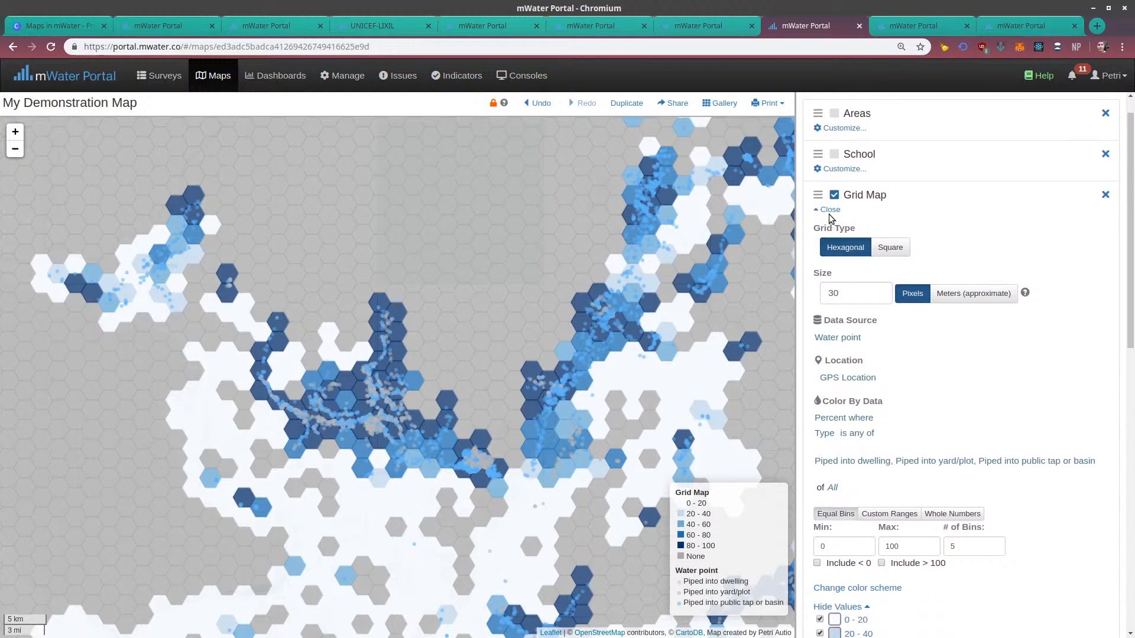
{"action": "left_click", "coordinate": [829, 212]}
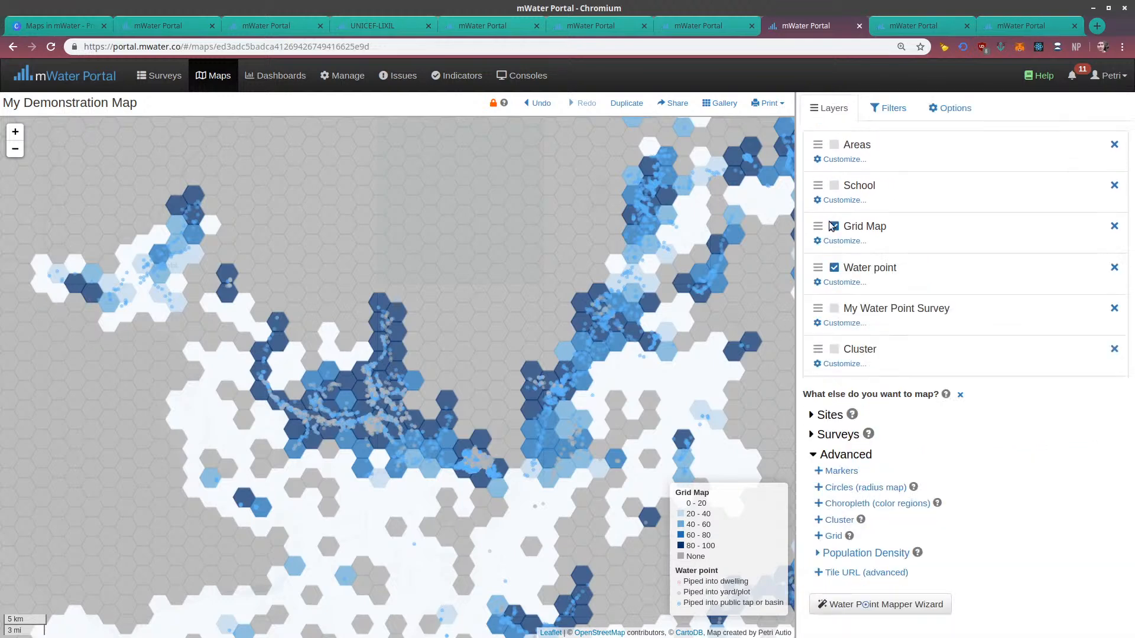
Show the Water point layer's seven type values from Protected dug well through Surface water
{"action": "left_click", "coordinate": [844, 283]}
{"action": "scroll", "coordinate": [844, 380], "scroll_direction": "down", "scroll_amount": 1}
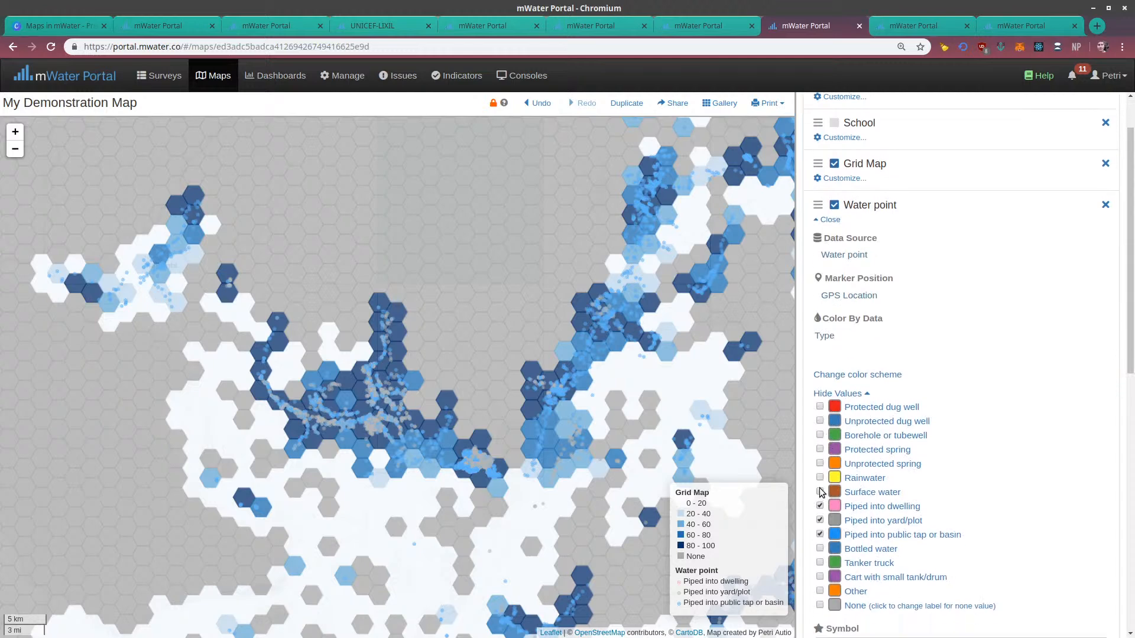
{"action": "left_click", "coordinate": [820, 492]}
{"action": "left_click", "coordinate": [820, 478]}
{"action": "left_click", "coordinate": [820, 463]}
{"action": "left_click", "coordinate": [820, 449]}
{"action": "left_click", "coordinate": [819, 435]}
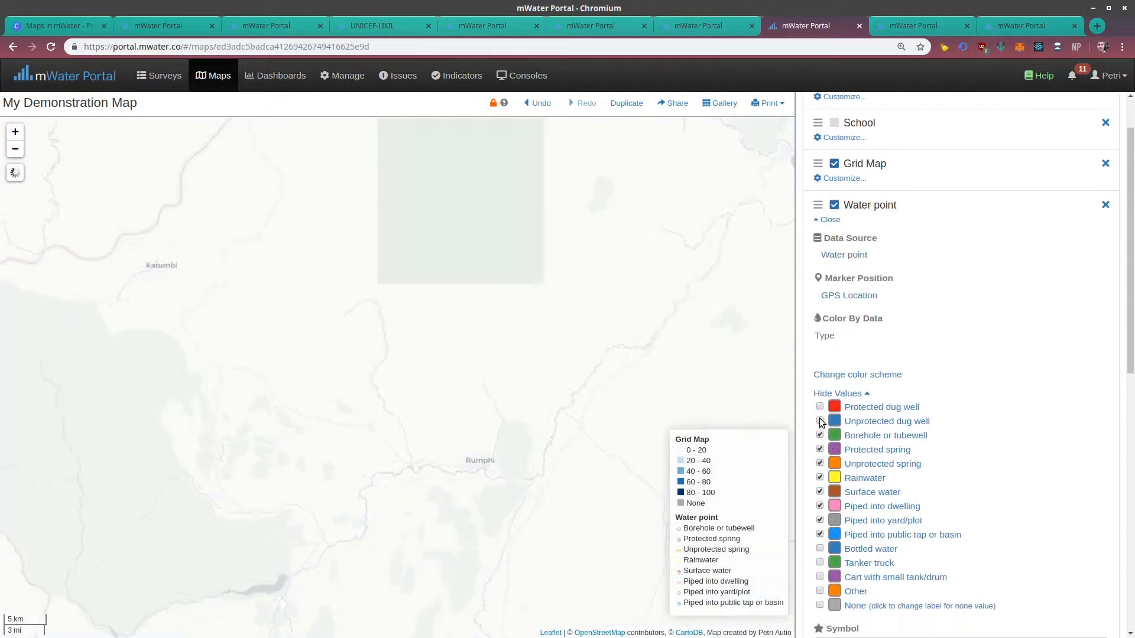
{"action": "left_click", "coordinate": [820, 421]}
{"action": "left_click", "coordinate": [819, 406]}
Show the Water point layer's Bottled water, Tanker truck, Cart with small tank/drum and Other values, and inspect the markers over the grid
{"action": "left_click", "coordinate": [820, 548]}
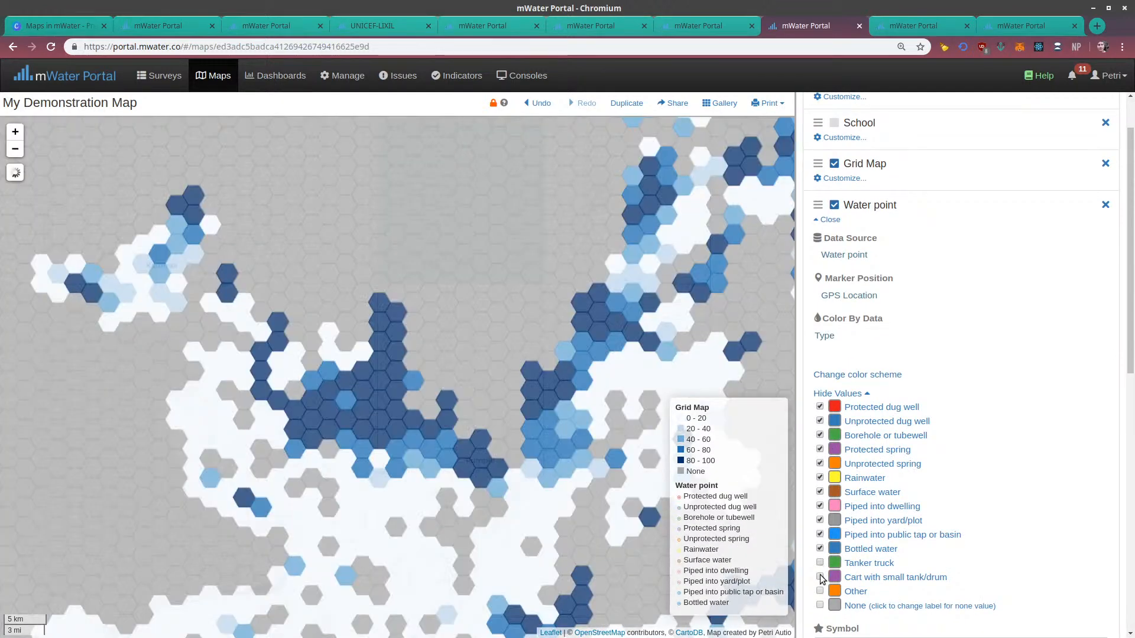
{"action": "left_click", "coordinate": [820, 563]}
{"action": "left_click", "coordinate": [820, 577]}
{"action": "left_click", "coordinate": [820, 591]}
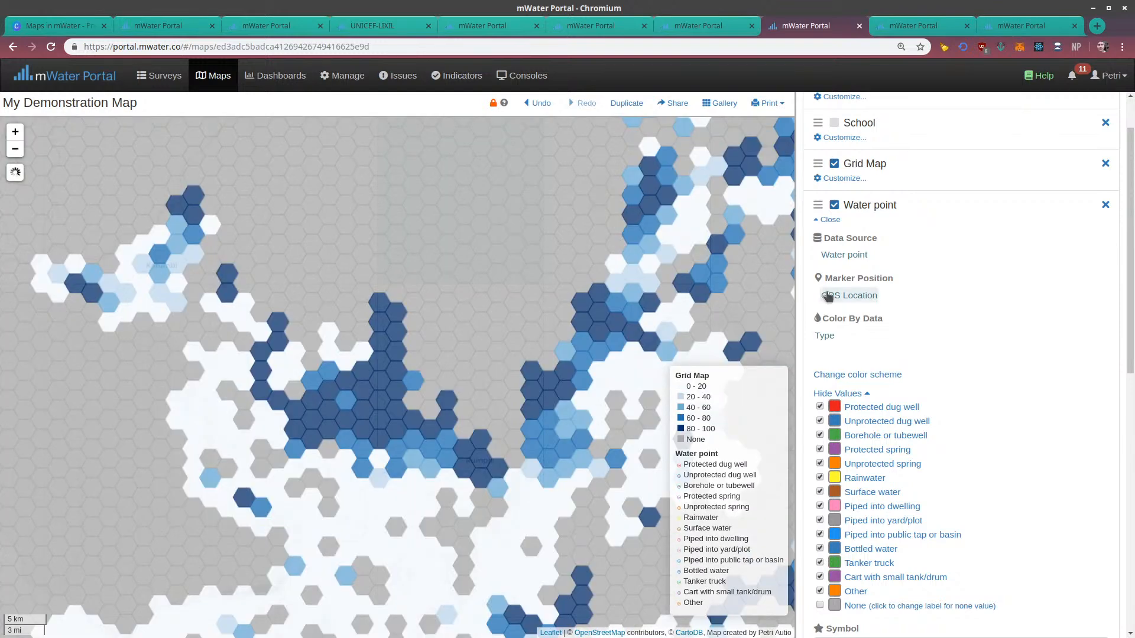
{"action": "left_click", "coordinate": [842, 393]}
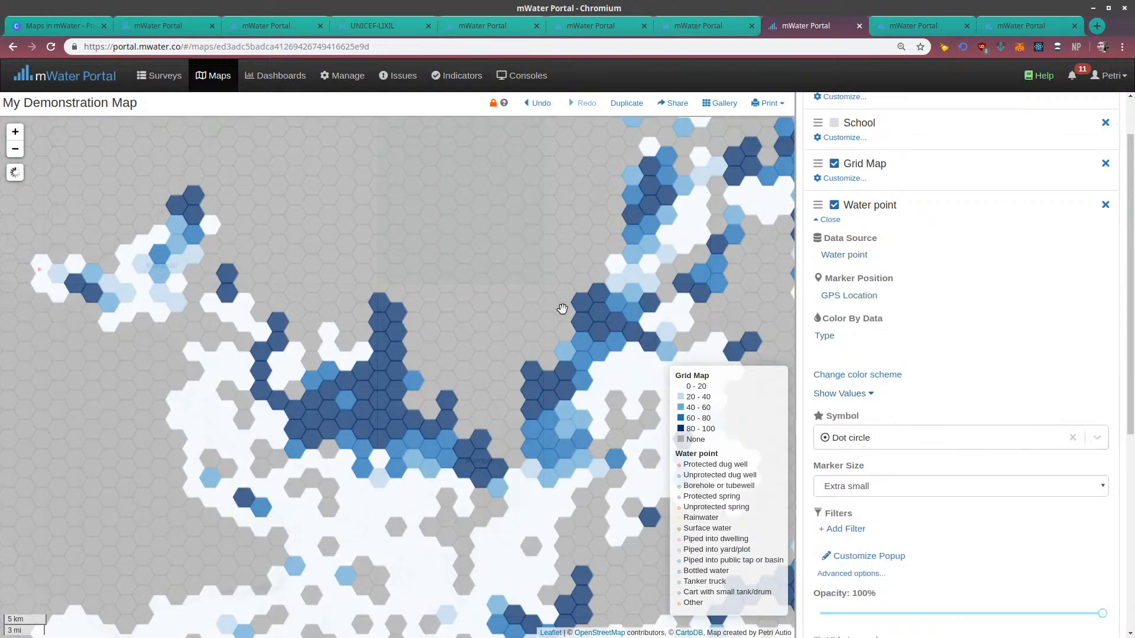
{"action": "left_click_drag", "start_coordinate": [520, 356], "coordinate": [452, 334]}
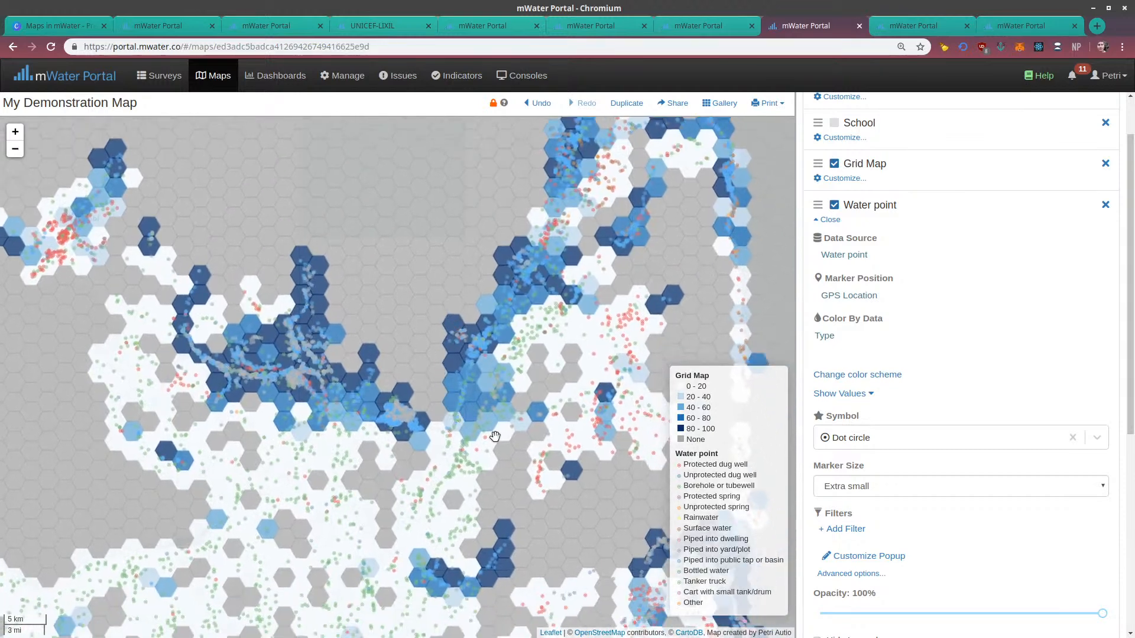
{"action": "left_click_drag", "start_coordinate": [503, 507], "coordinate": [499, 470]}
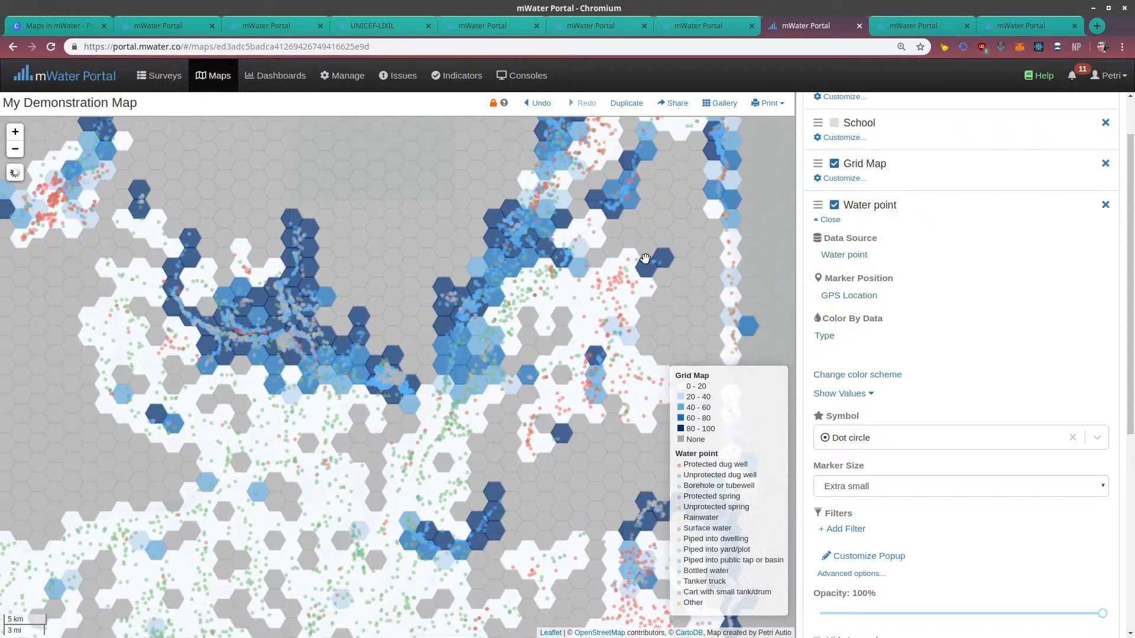
{"action": "left_click", "coordinate": [826, 220]}
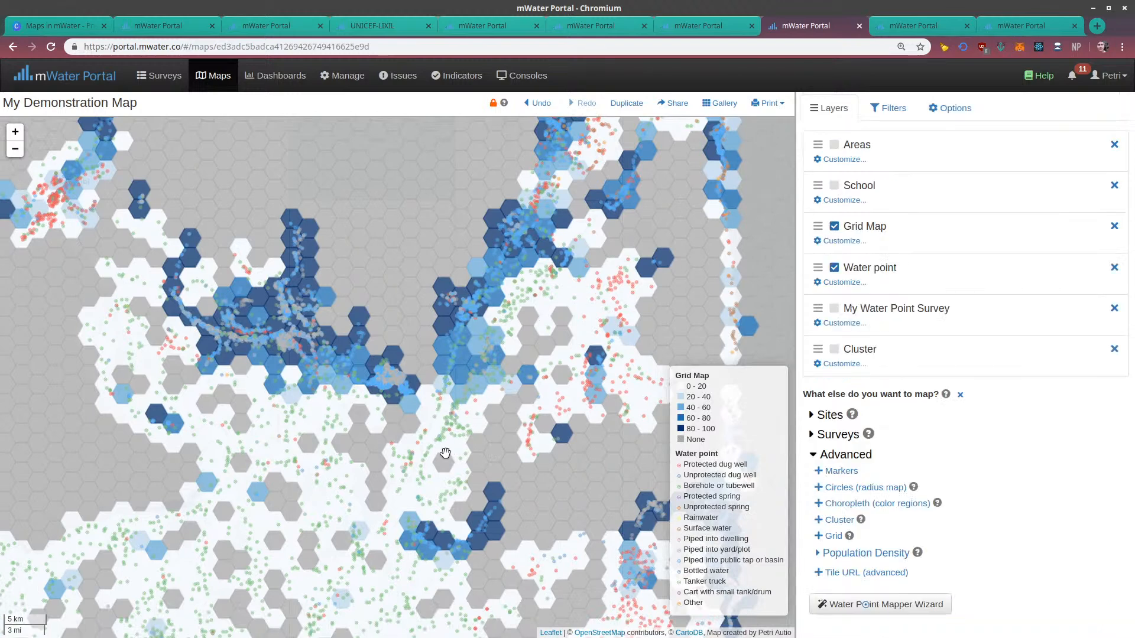
Change the map's background to Roads
{"action": "scroll", "coordinate": [433, 420], "scroll_direction": "up", "scroll_amount": 1}
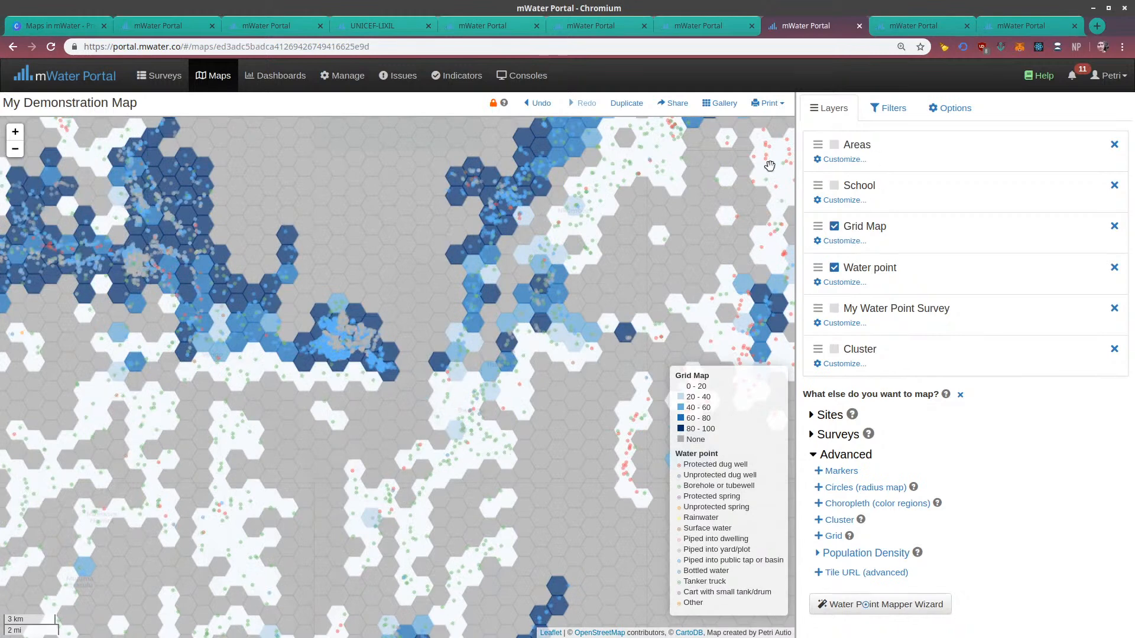
{"action": "left_click_drag", "start_coordinate": [530, 212], "coordinate": [516, 329]}
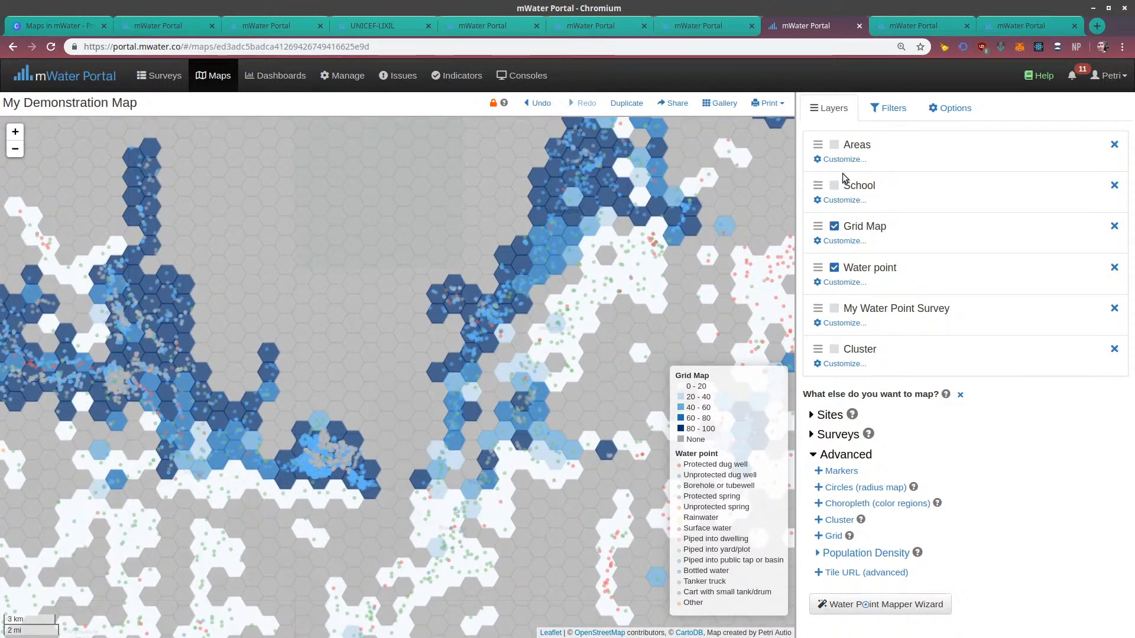
{"action": "left_click", "coordinate": [947, 109]}
{"action": "left_click", "coordinate": [906, 155]}
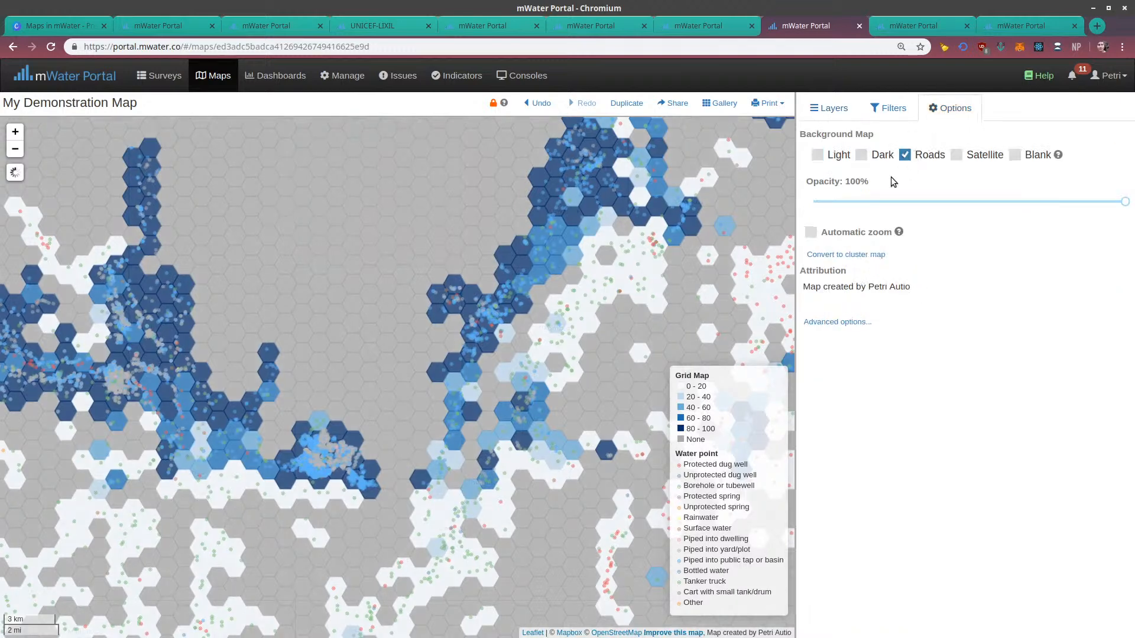
Lower the Grid Map layer's fill opacity to under half and hide its None value cells
{"action": "left_click", "coordinate": [824, 114]}
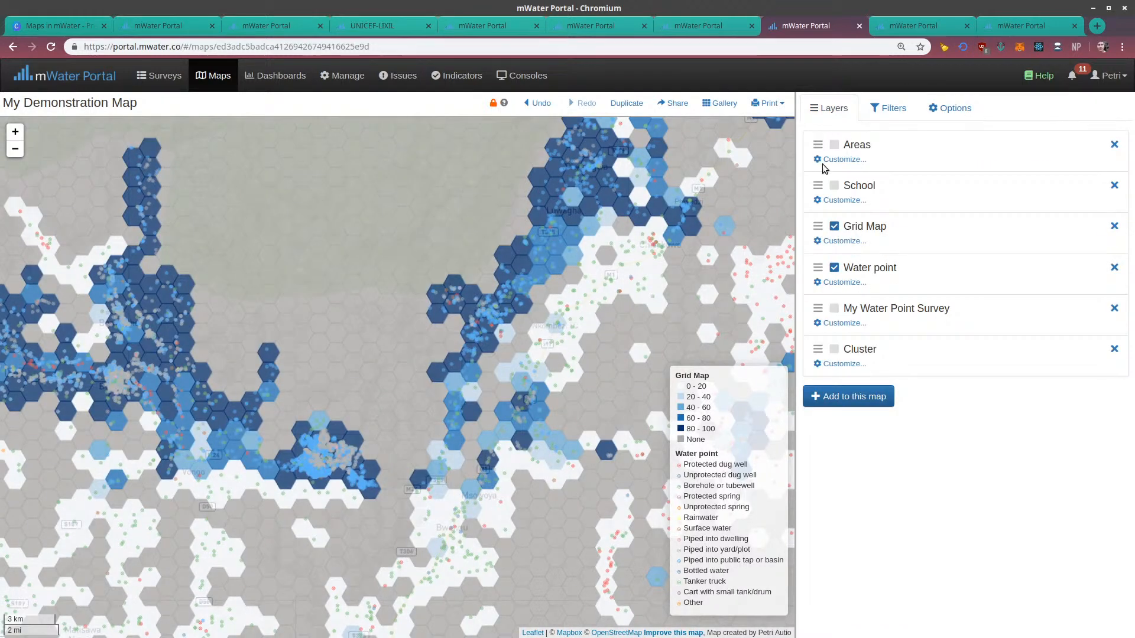
{"action": "left_click", "coordinate": [844, 241]}
{"action": "scroll", "coordinate": [955, 393], "scroll_direction": "down", "scroll_amount": 7}
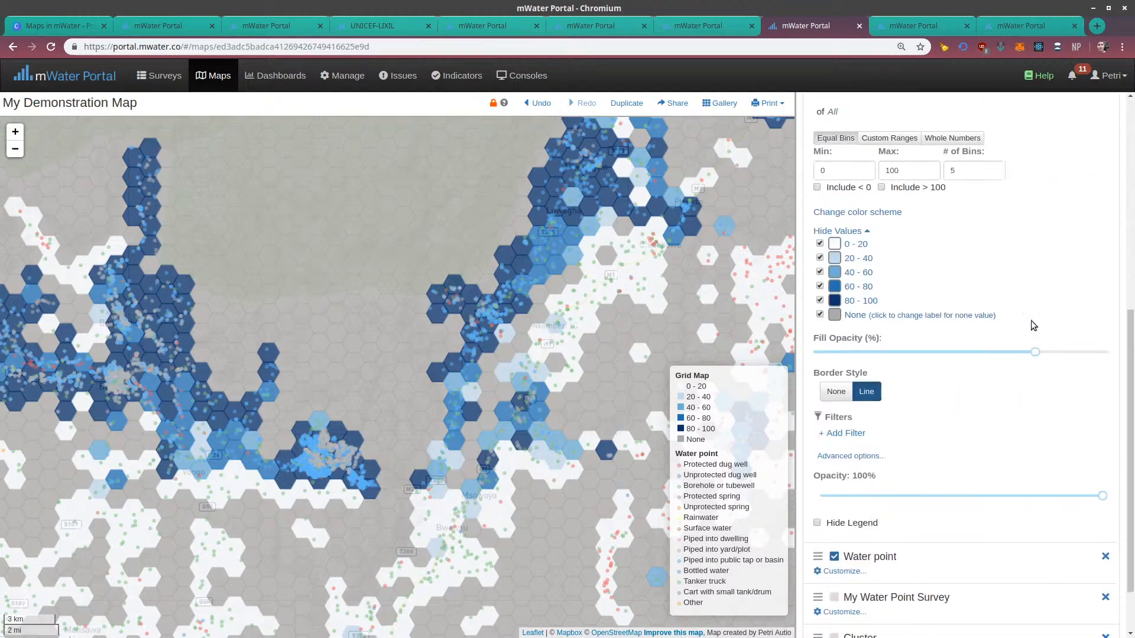
{"action": "left_click", "coordinate": [922, 349]}
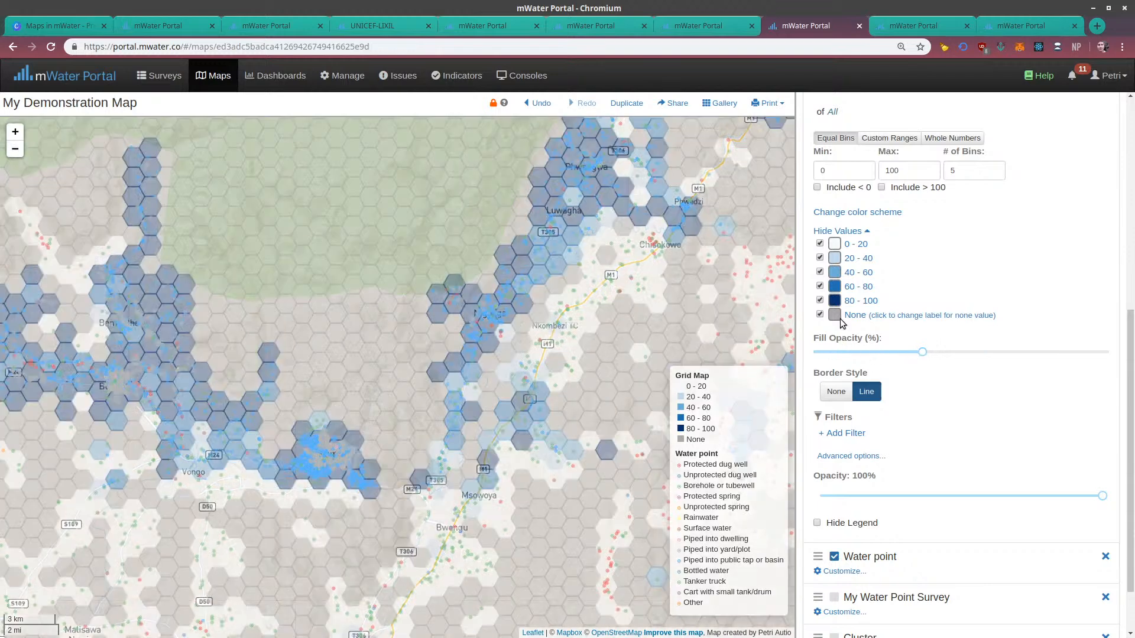
{"action": "left_click", "coordinate": [820, 315]}
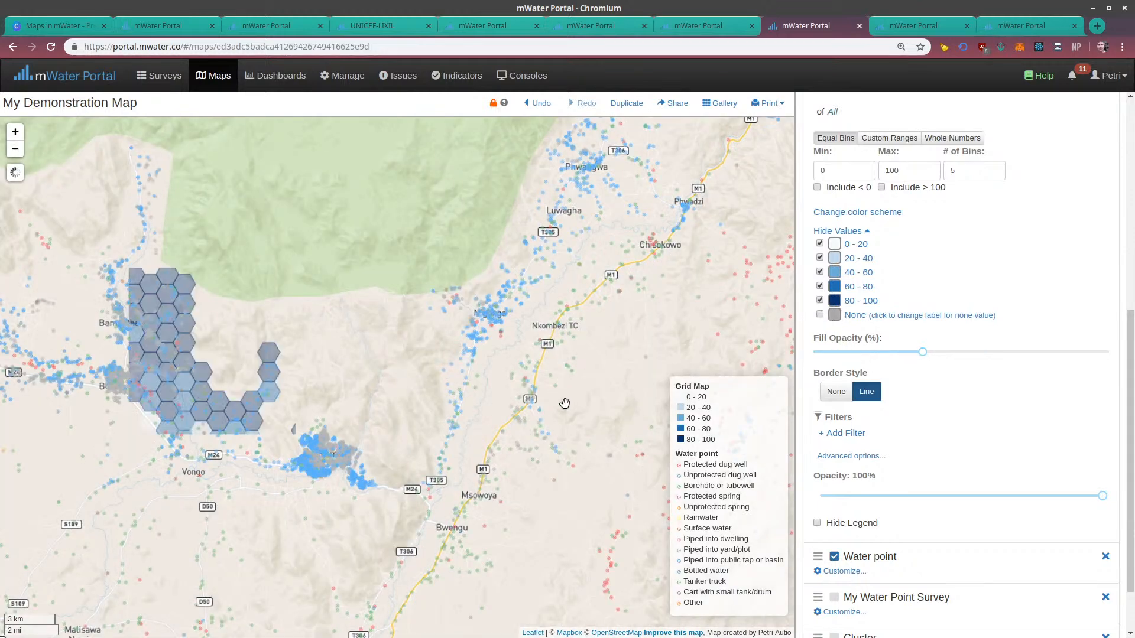
{"action": "left_click_drag", "start_coordinate": [575, 404], "coordinate": [531, 298]}
{"action": "left_click_drag", "start_coordinate": [544, 373], "coordinate": [672, 386]}
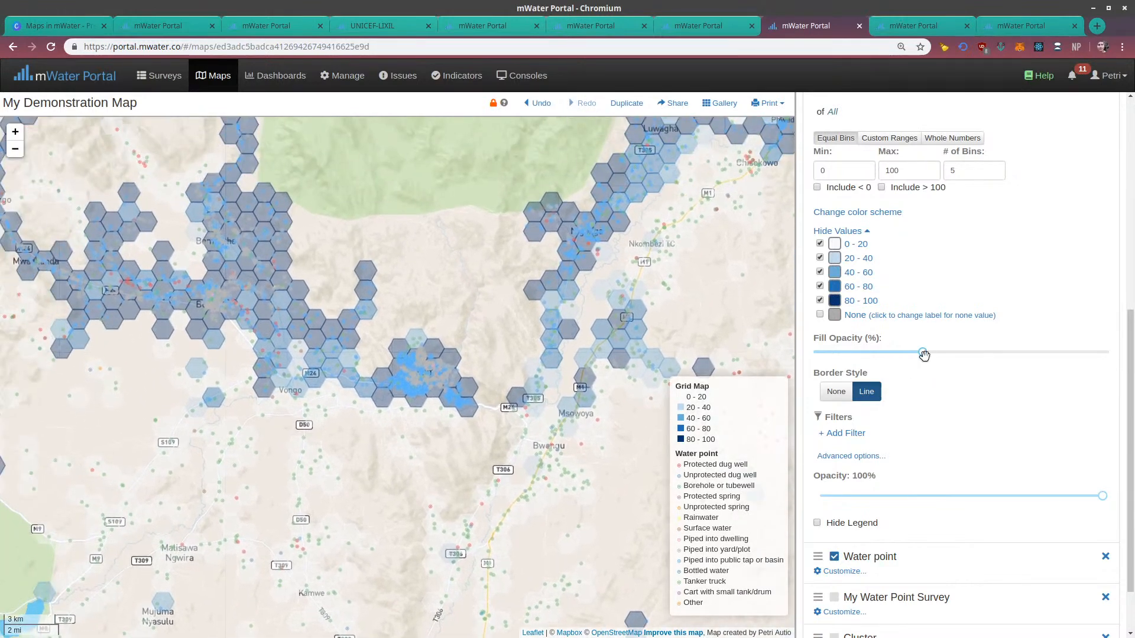
Raise the Grid Map layer's fill opacity to slightly below the maximum and inspect the cells around the area
{"action": "left_click_drag", "start_coordinate": [924, 355], "coordinate": [1109, 352]}
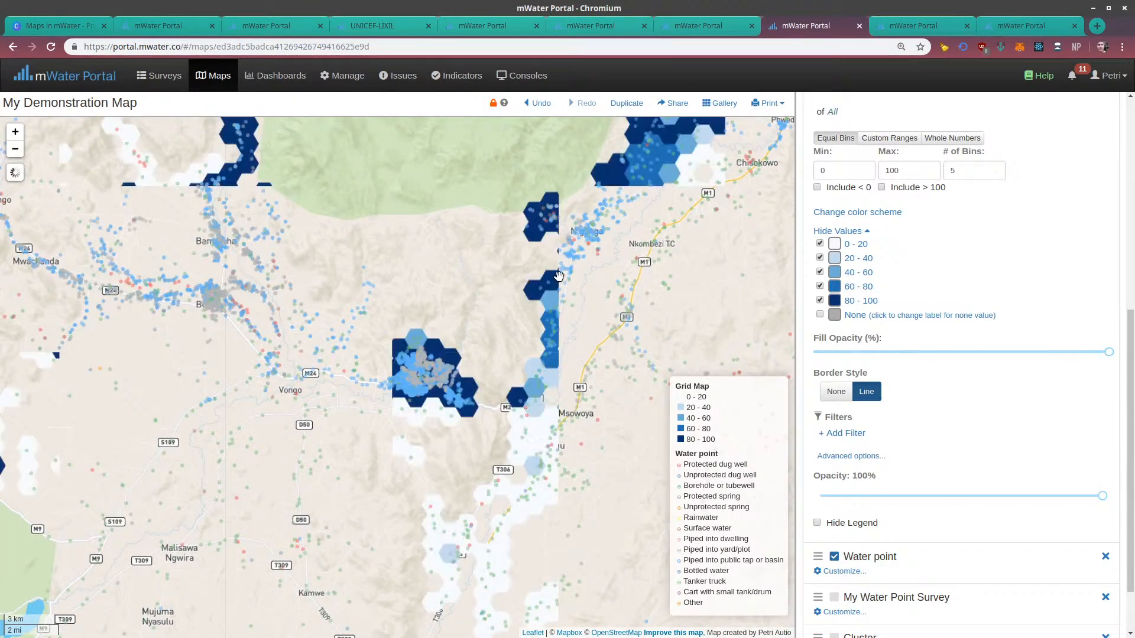
{"action": "left_click_drag", "start_coordinate": [558, 276], "coordinate": [561, 369]}
{"action": "left_click", "coordinate": [1072, 353]}
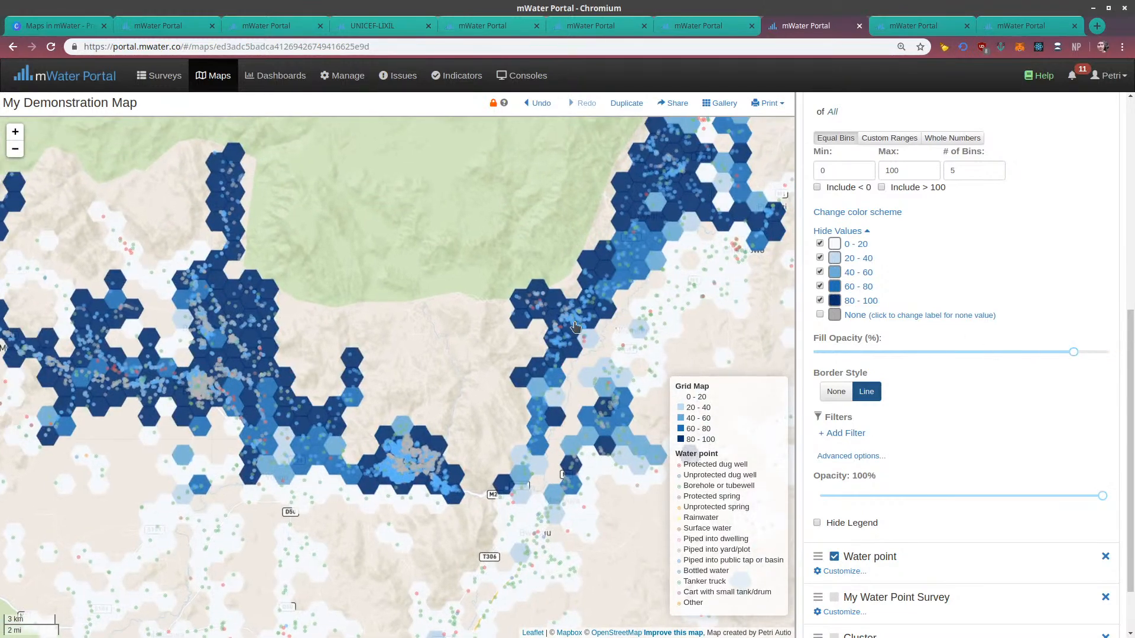
{"action": "left_click_drag", "start_coordinate": [493, 254], "coordinate": [295, 200]}
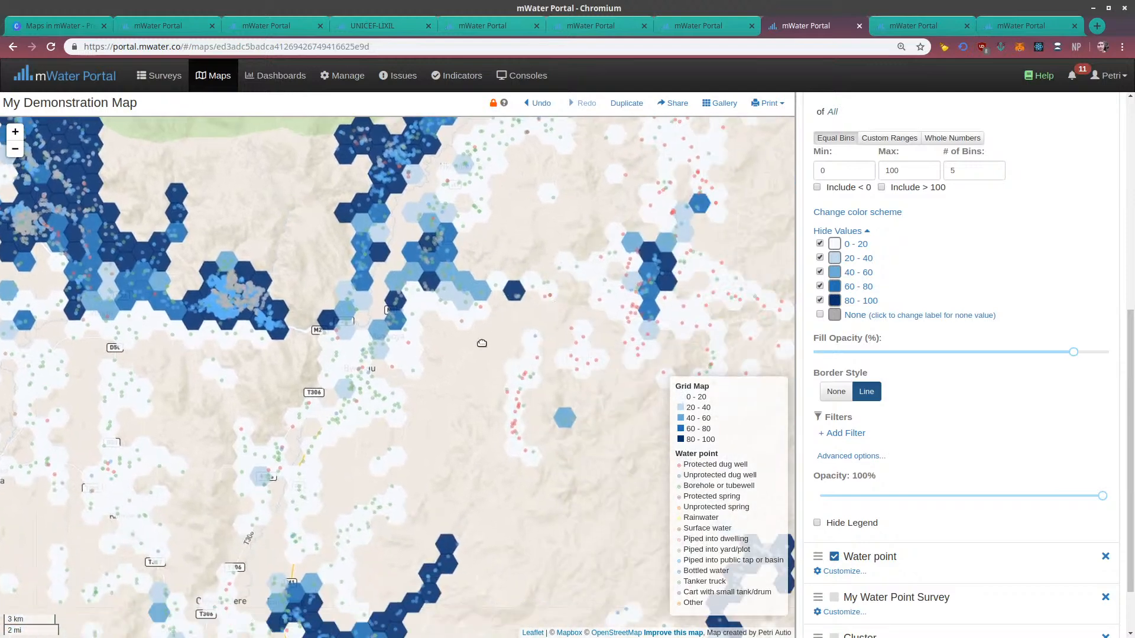
{"action": "left_click_drag", "start_coordinate": [555, 289], "coordinate": [485, 393]}
Set the Grid Map layer's hexagon size to 120 pixels and inspect the enlarged cells
{"action": "scroll", "coordinate": [867, 285], "scroll_direction": "up", "scroll_amount": 5}
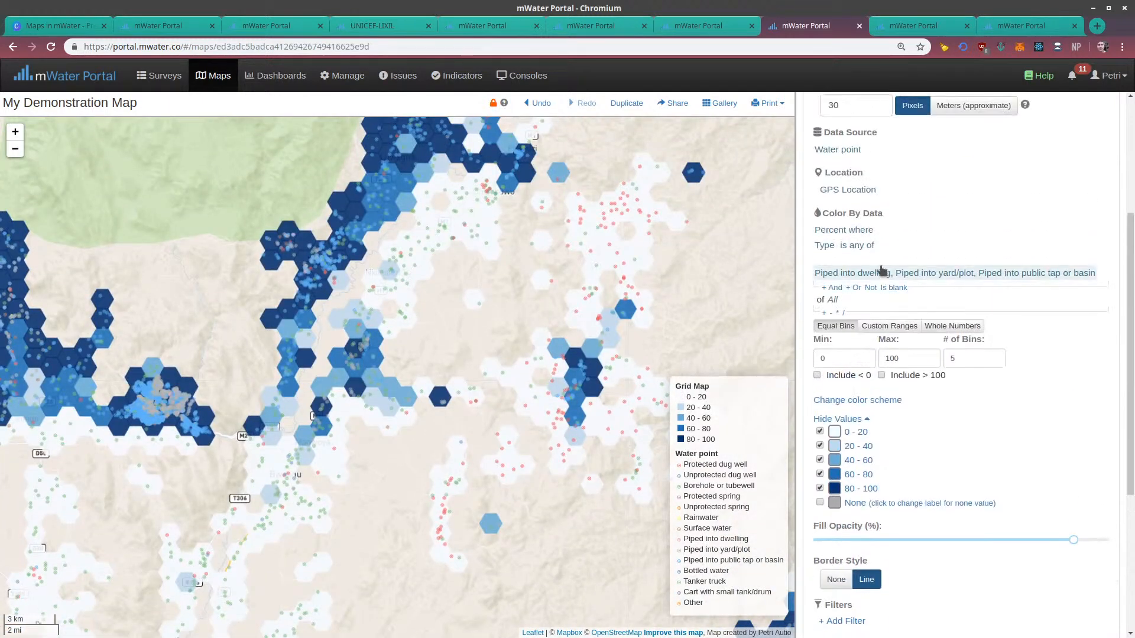
{"action": "left_click_drag", "start_coordinate": [845, 199], "coordinate": [813, 197]}
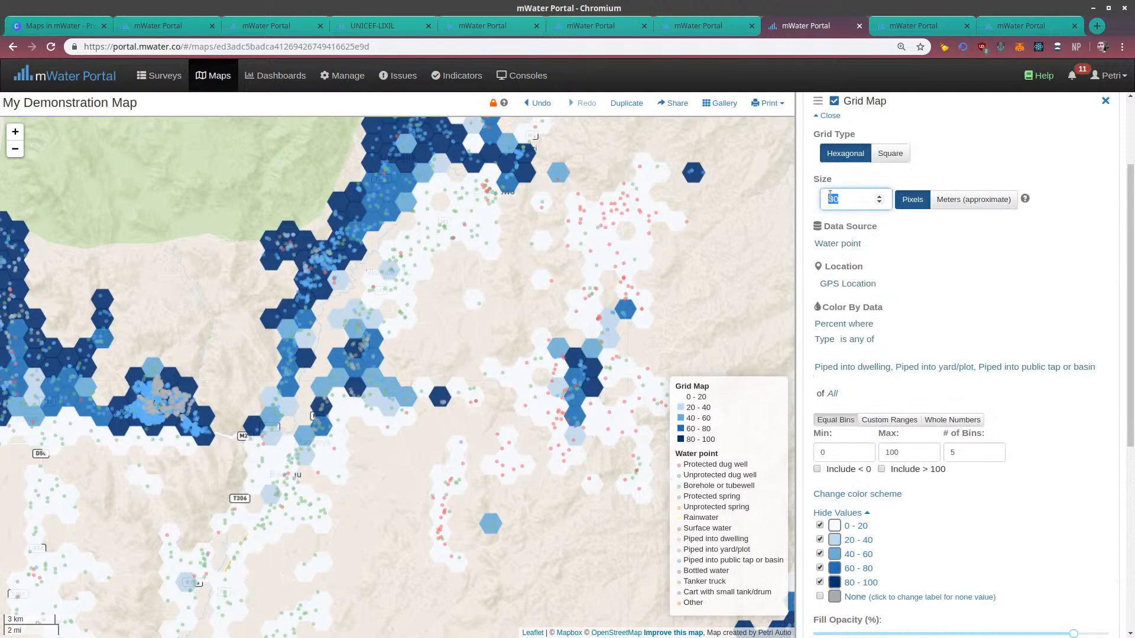
{"action": "type", "text": "50"}
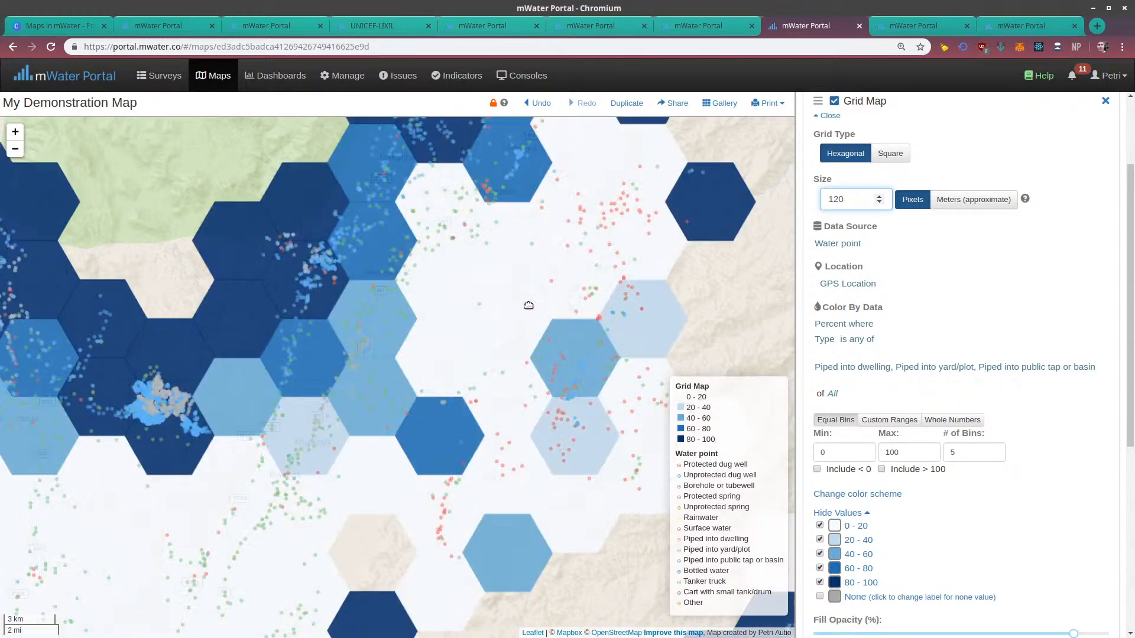
{"action": "left_click_drag", "start_coordinate": [508, 275], "coordinate": [466, 321]}
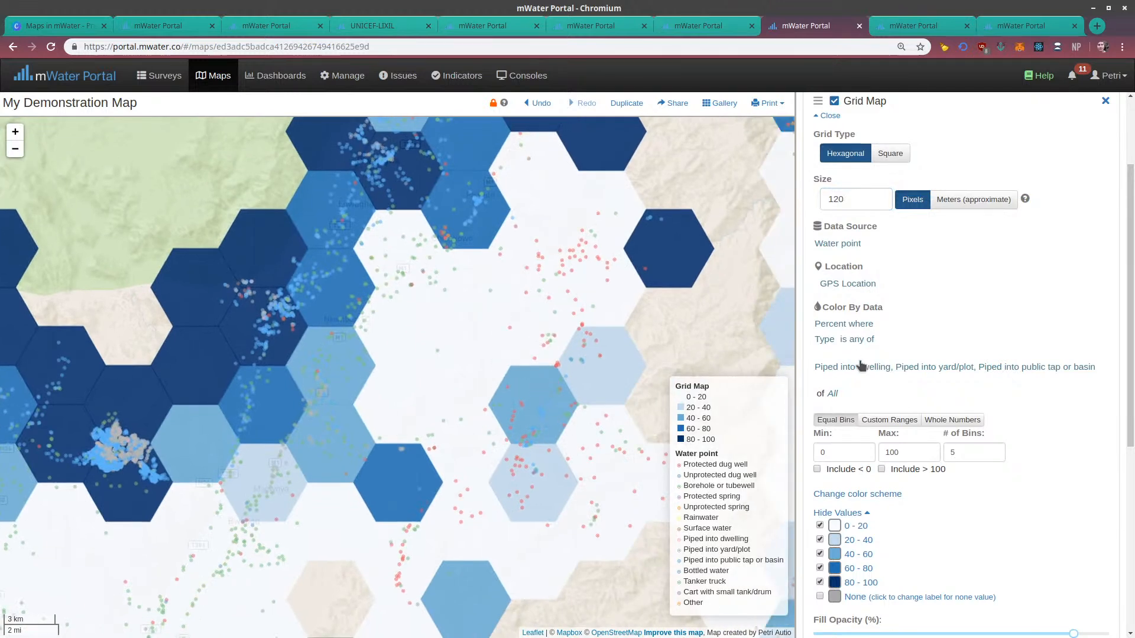
{"action": "scroll", "coordinate": [860, 366], "scroll_direction": "down", "scroll_amount": 3}
{"action": "scroll", "coordinate": [841, 233], "scroll_direction": "up", "scroll_amount": 3}
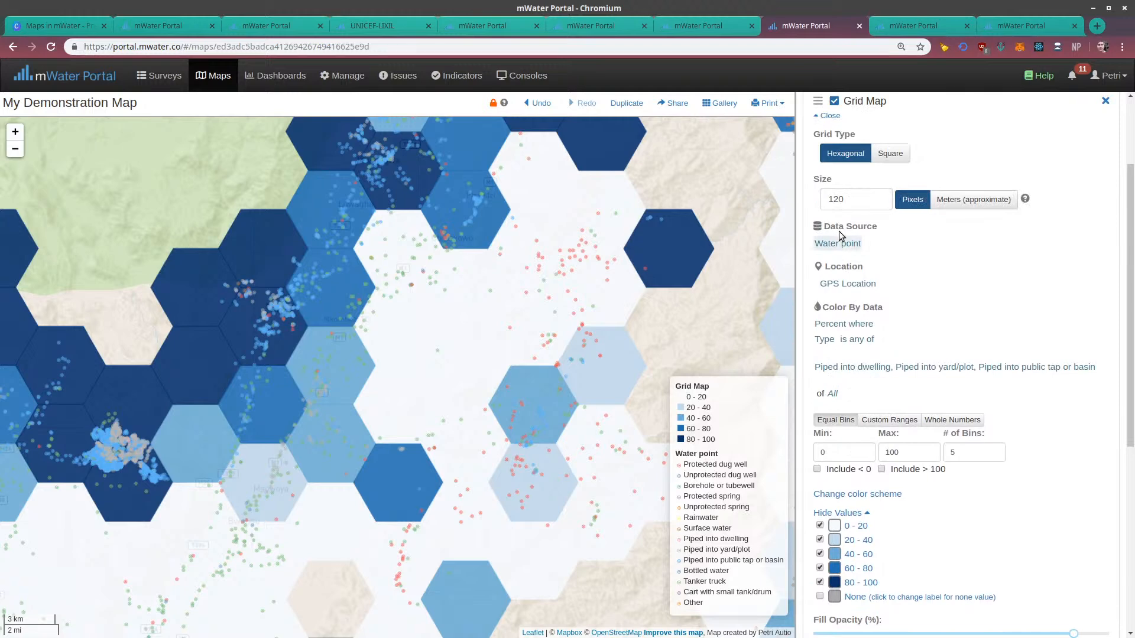
Switch the Grid Map layer's size unit to approximate meters, with a hexagon size of 1000
{"action": "double_click", "coordinate": [858, 203]}
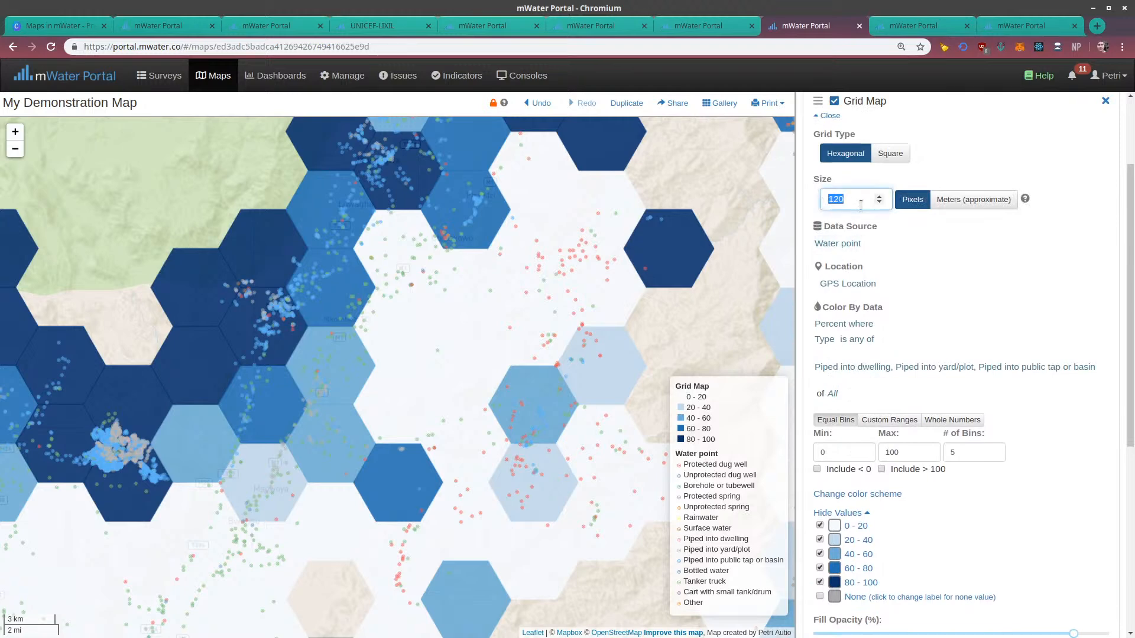
{"action": "type", "text": "5000"}
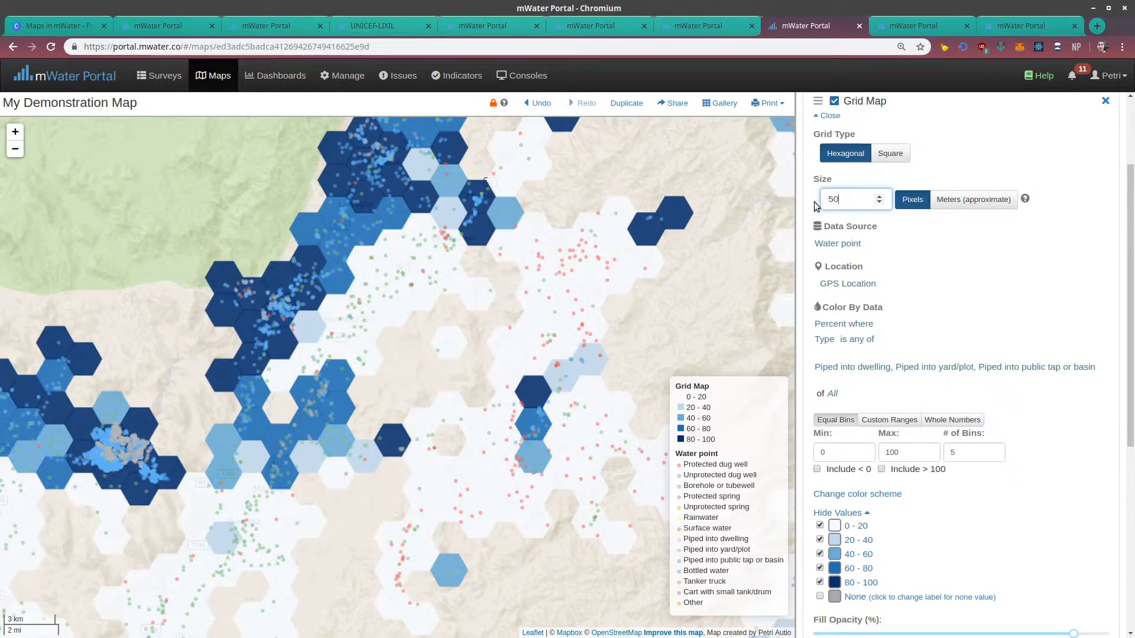
{"action": "left_click", "coordinate": [950, 200]}
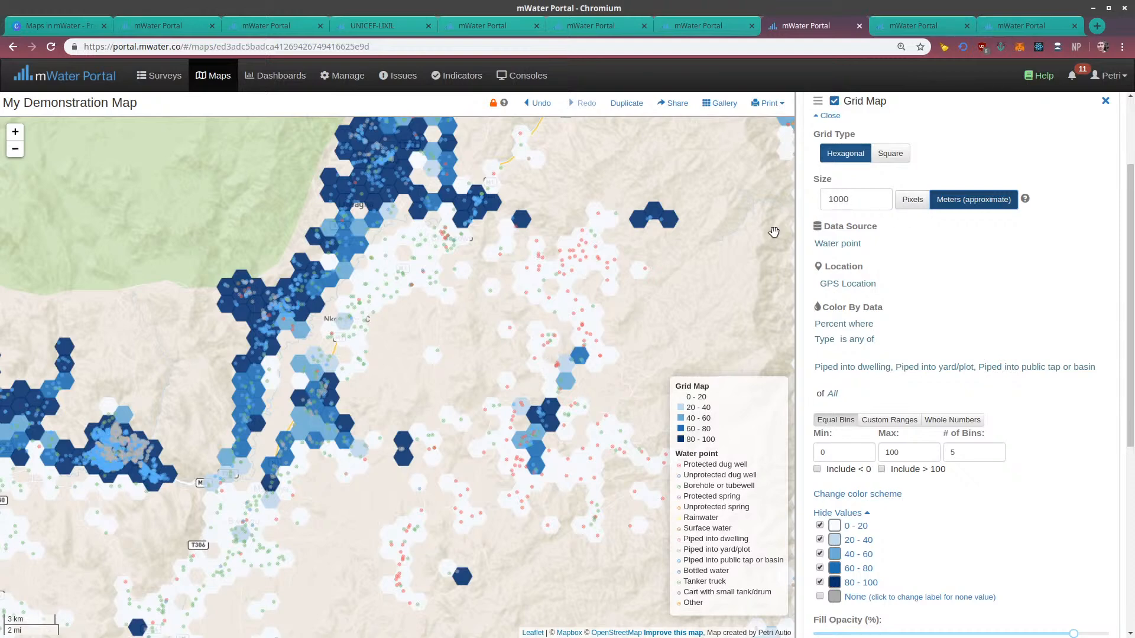
Examine the 1000-meter hexagons at wider map scales and southward along the lakeshore
{"action": "scroll", "coordinate": [520, 308], "scroll_direction": "down", "scroll_amount": 1}
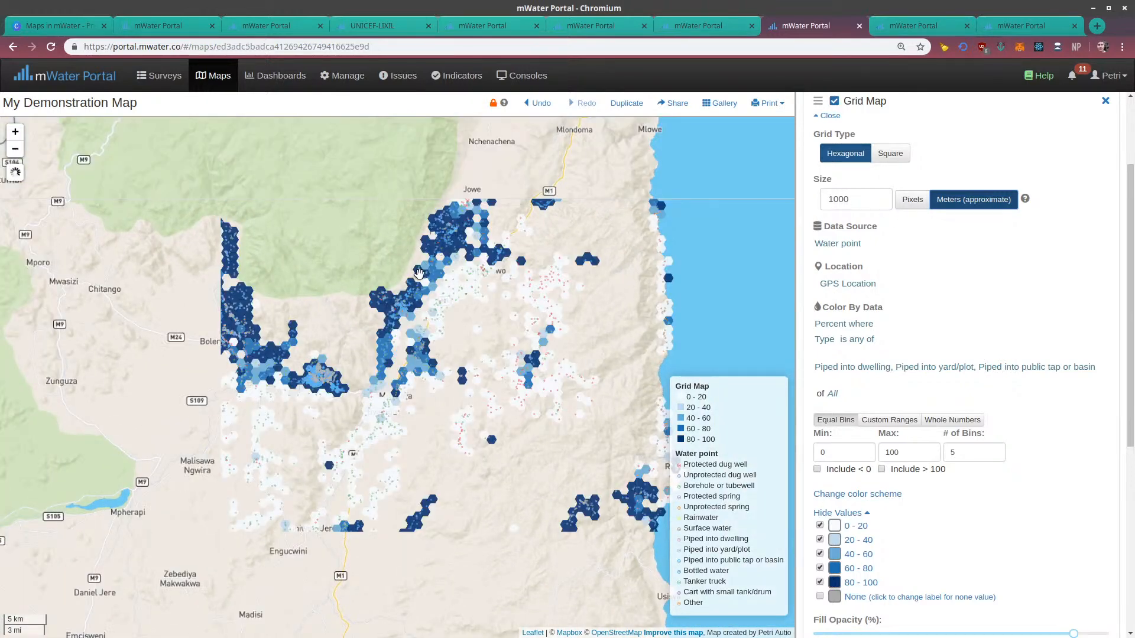
{"action": "scroll", "coordinate": [400, 312], "scroll_direction": "down", "scroll_amount": 1}
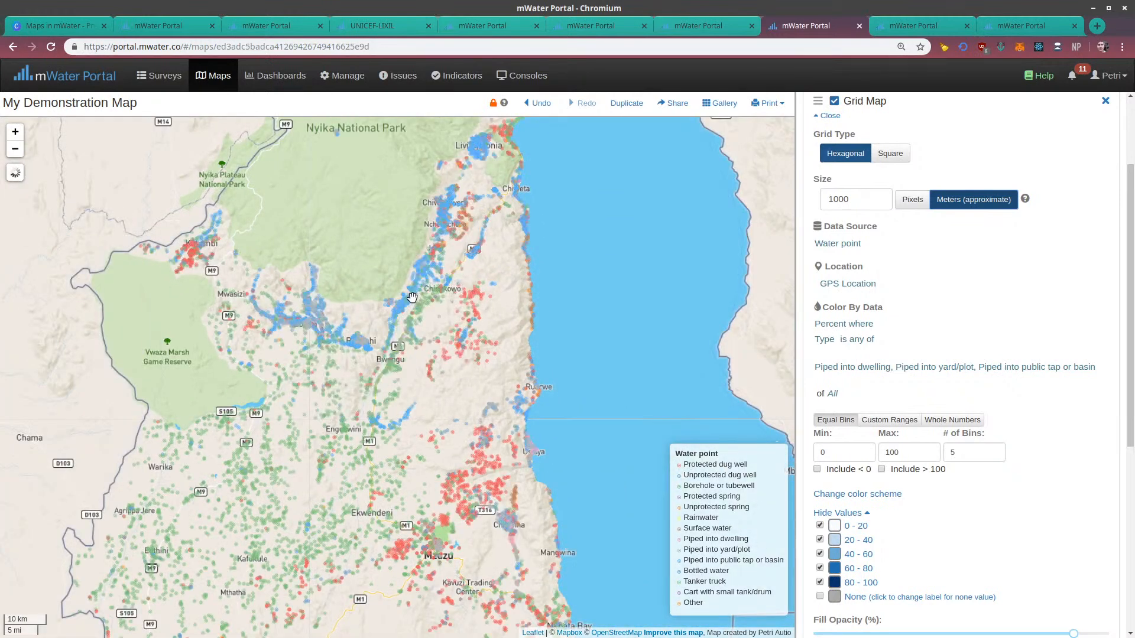
{"action": "left_click_drag", "start_coordinate": [400, 341], "coordinate": [395, 345]}
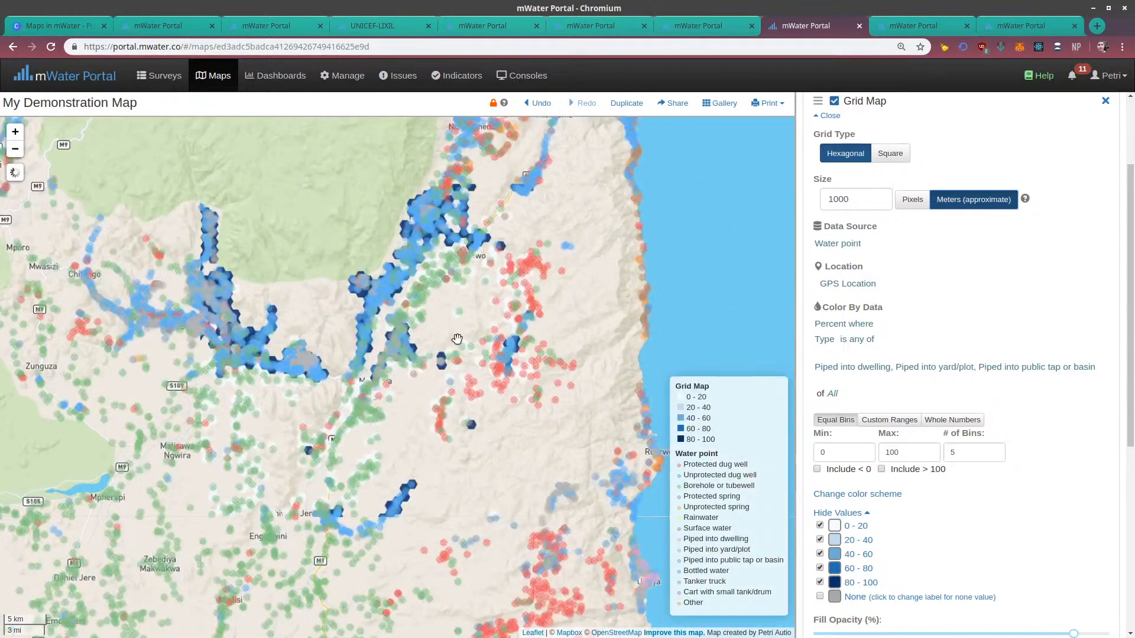
{"action": "scroll", "coordinate": [519, 442], "scroll_direction": "up", "scroll_amount": 1}
{"action": "left_click_drag", "start_coordinate": [365, 318], "coordinate": [347, 307]}
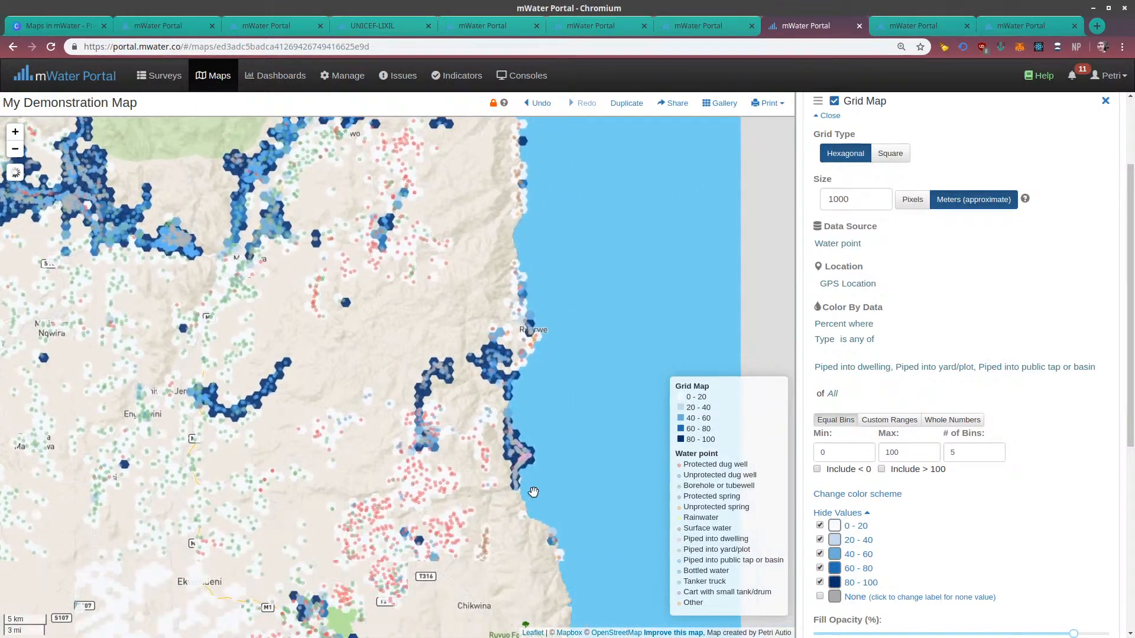
{"action": "left_click_drag", "start_coordinate": [525, 442], "coordinate": [507, 313]}
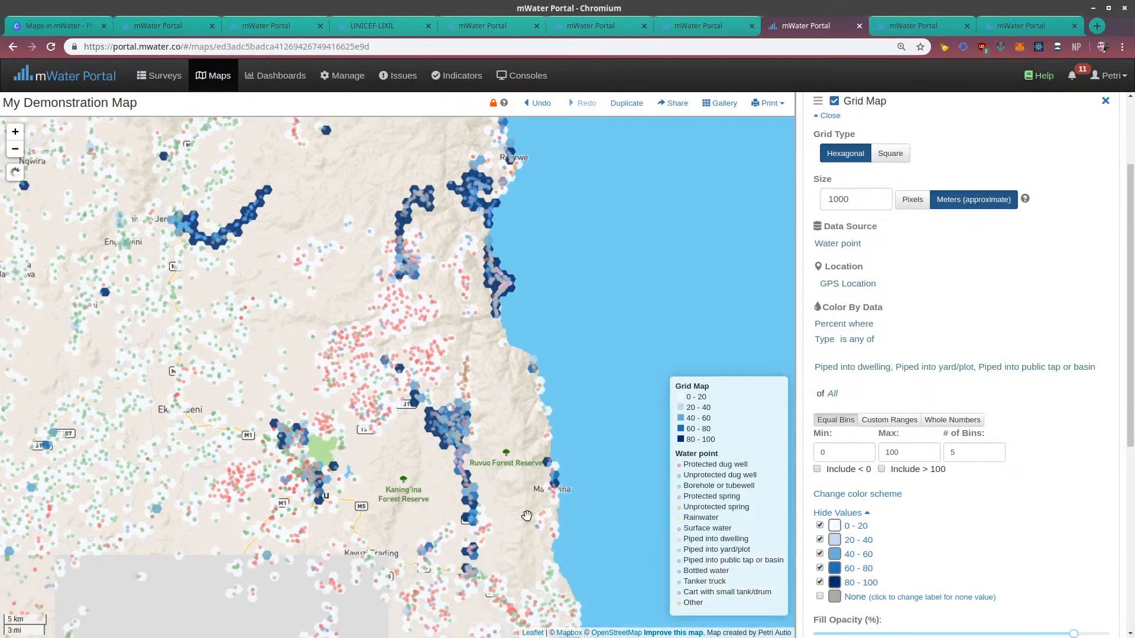
{"action": "left_click_drag", "start_coordinate": [508, 462], "coordinate": [411, 216]}
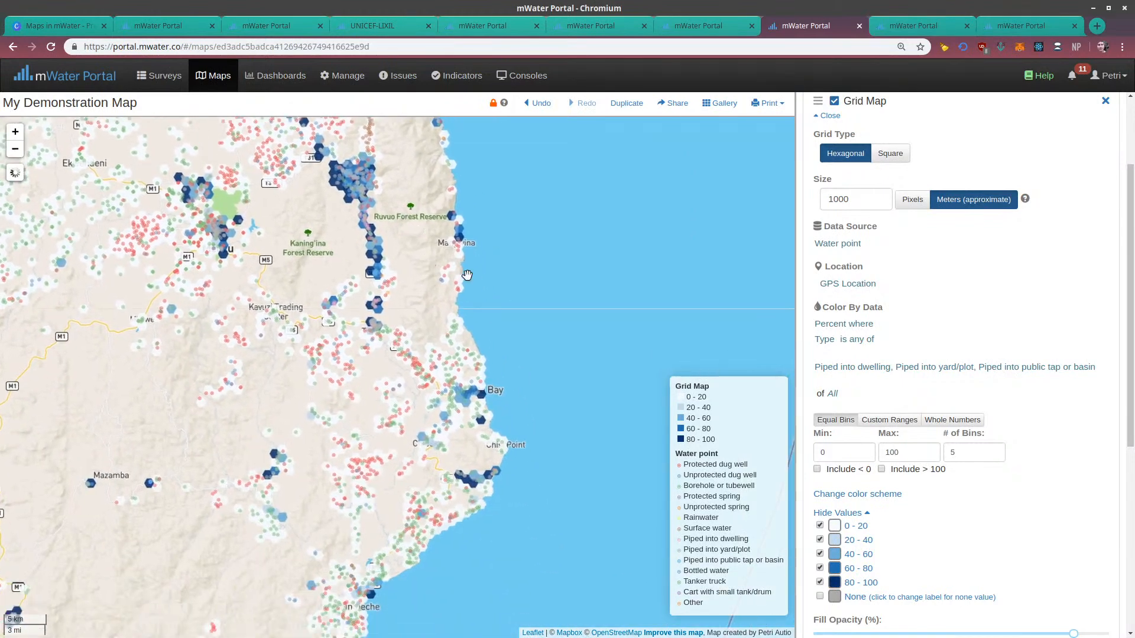
Set the Grid Map layer's size to 2000 meters with the Square grid type, and inspect the cells near the lakeshore
{"action": "left_click_drag", "start_coordinate": [850, 199], "coordinate": [803, 198]}
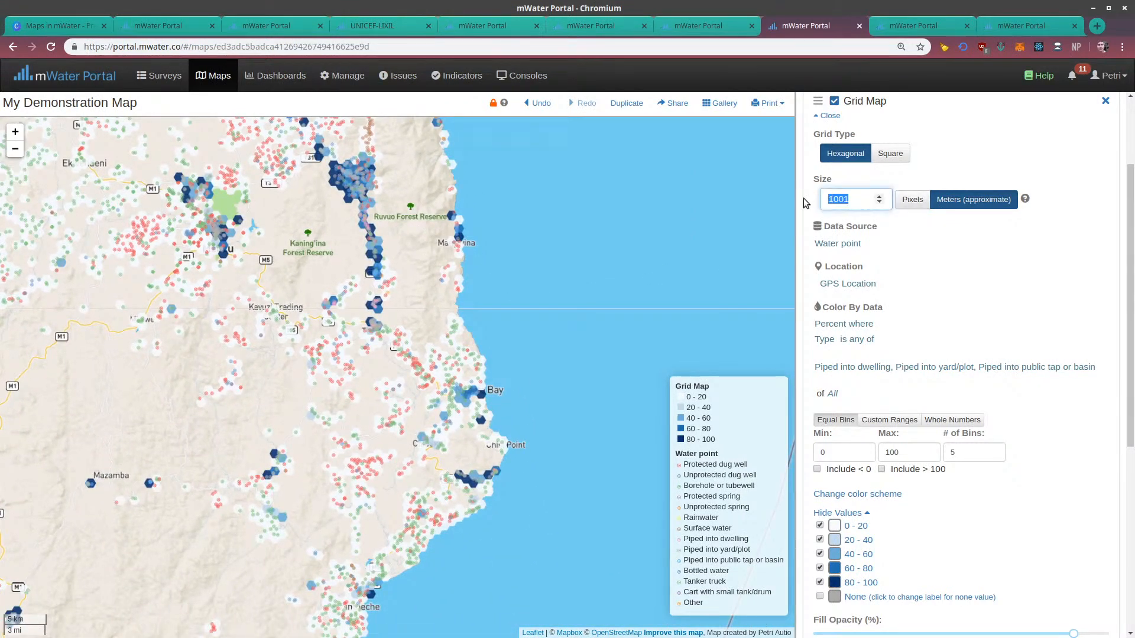
{"action": "type", "text": "2000"}
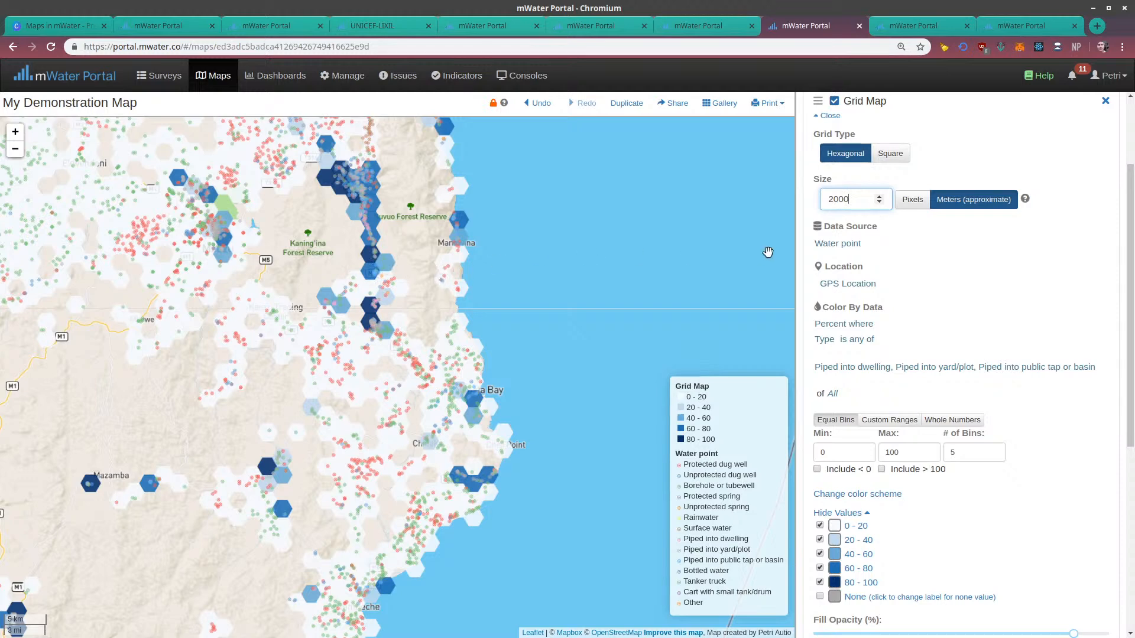
{"action": "scroll", "coordinate": [886, 189], "scroll_direction": "up", "scroll_amount": 1}
{"action": "left_click", "coordinate": [889, 185]}
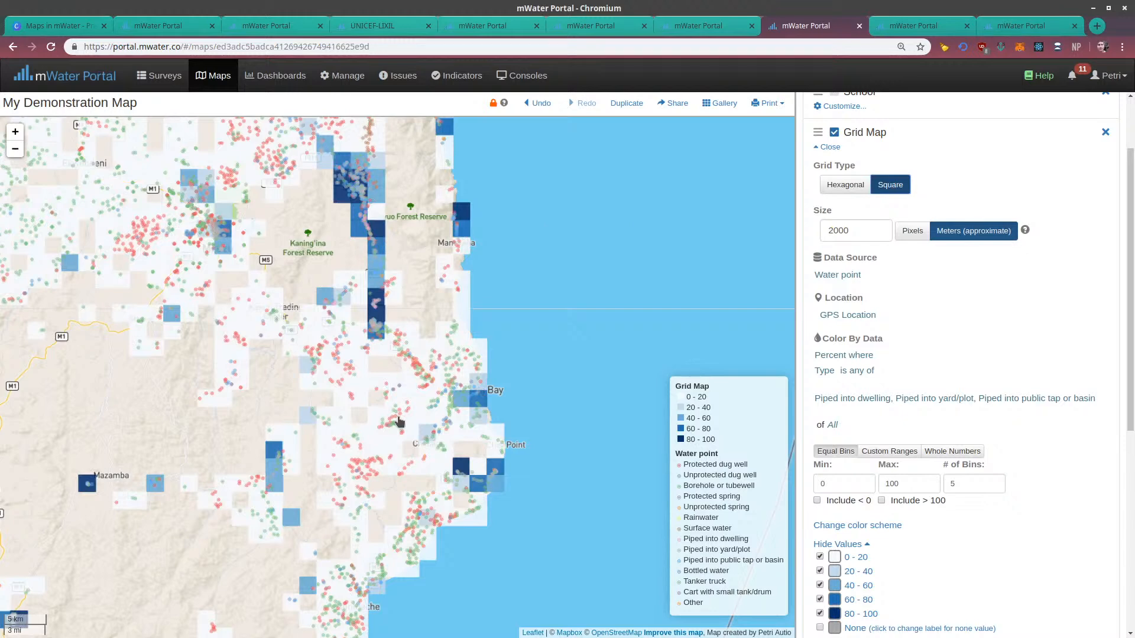
{"action": "left_click_drag", "start_coordinate": [378, 276], "coordinate": [493, 425]}
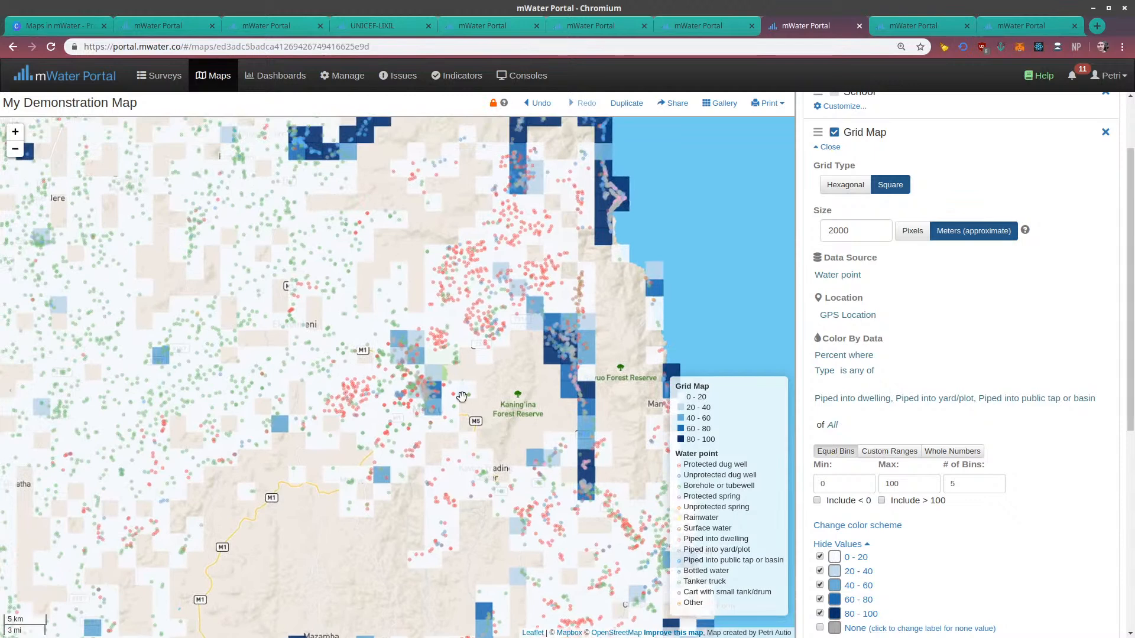
{"action": "left_click_drag", "start_coordinate": [525, 298], "coordinate": [467, 482]}
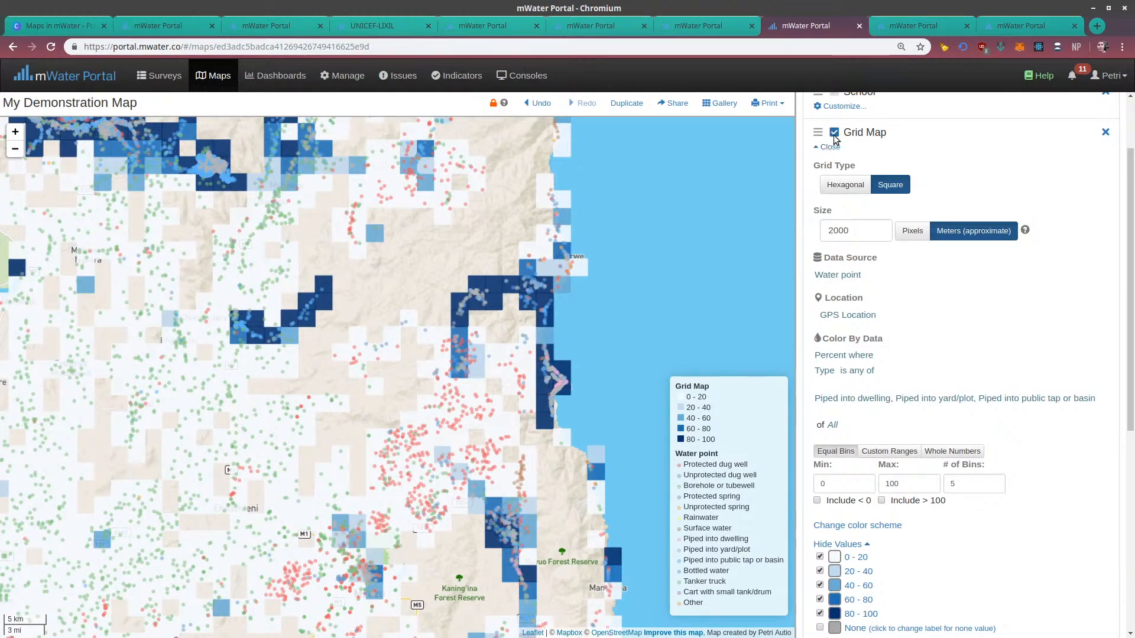
{"action": "left_click_drag", "start_coordinate": [731, 173], "coordinate": [707, 203]}
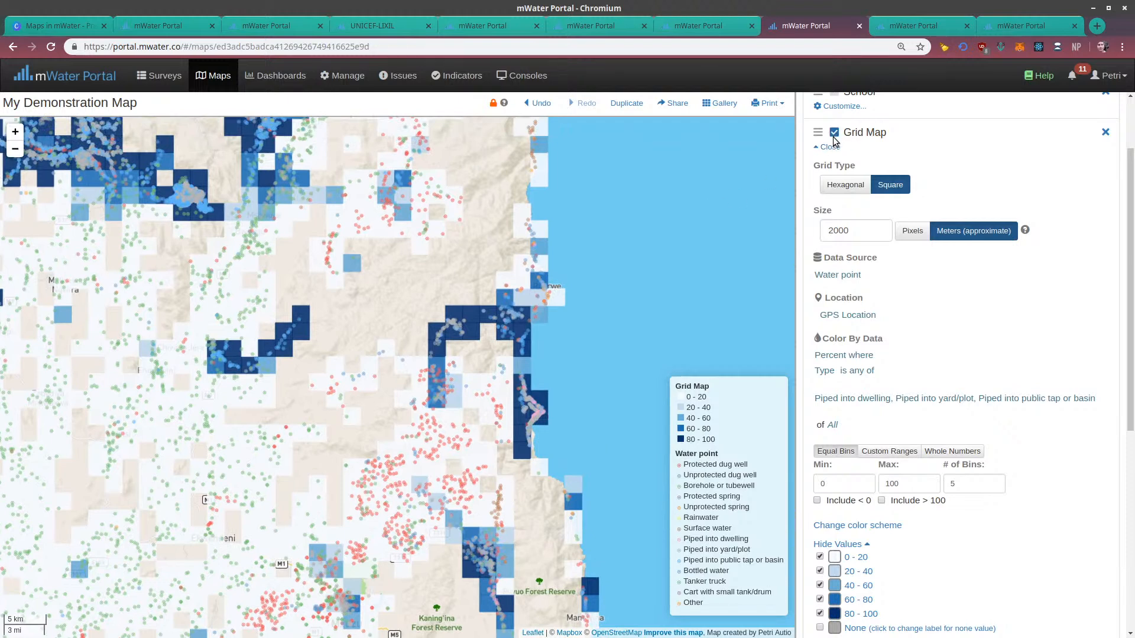
Hide the Grid Map layer and add a new advanced Grid layer to the map
{"action": "left_click", "coordinate": [835, 132]}
{"action": "left_click", "coordinate": [828, 147]}
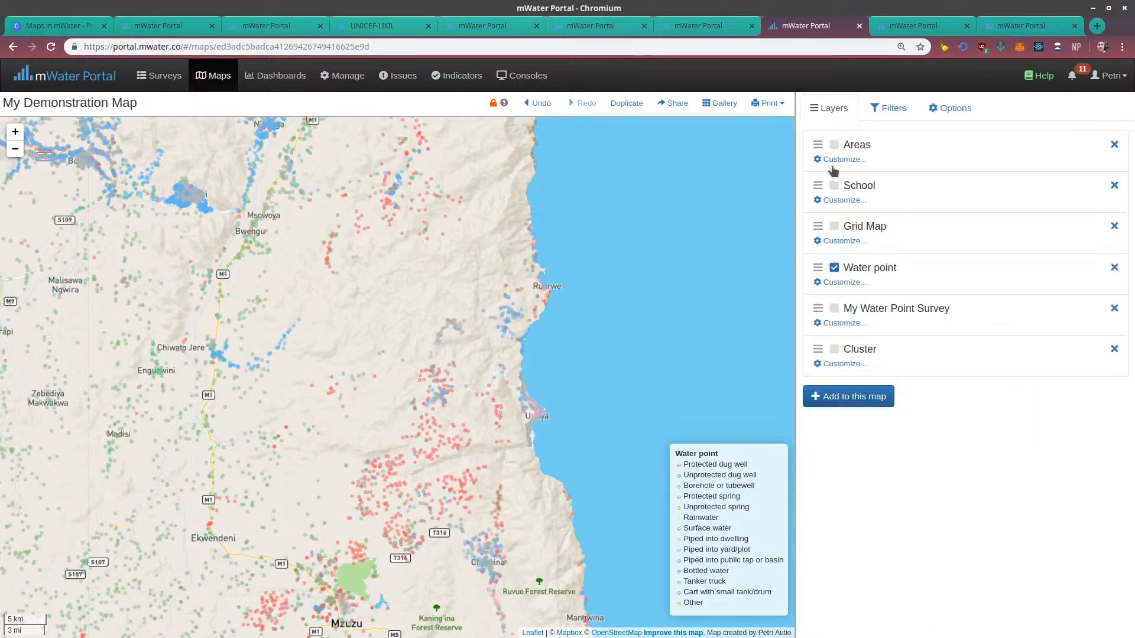
{"action": "left_click", "coordinate": [859, 399]}
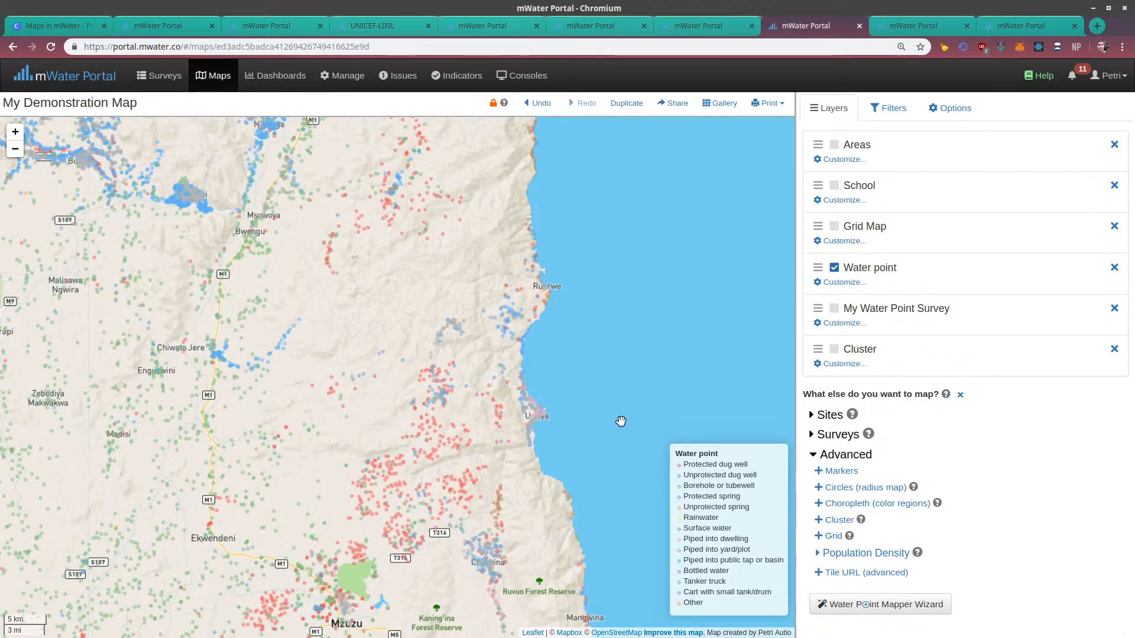
{"action": "left_click_drag", "start_coordinate": [620, 421], "coordinate": [561, 306]}
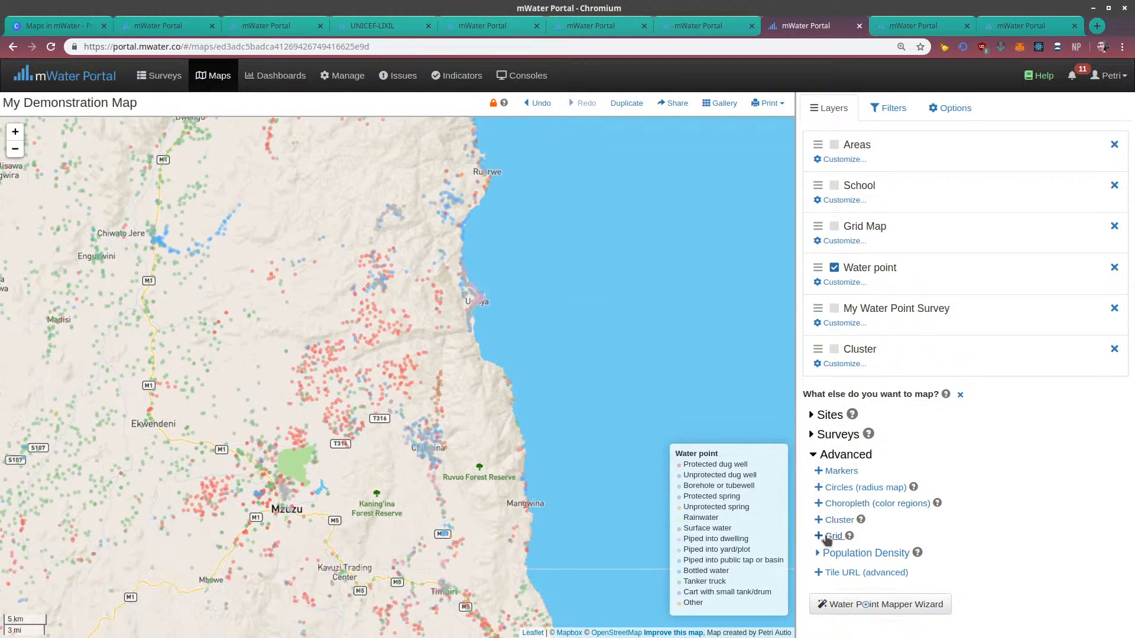
{"action": "left_click", "coordinate": [827, 539]}
Use Water point as the new grid layer's data source and GPS Location as its location
{"action": "scroll", "coordinate": [840, 438], "scroll_direction": "down", "scroll_amount": 3}
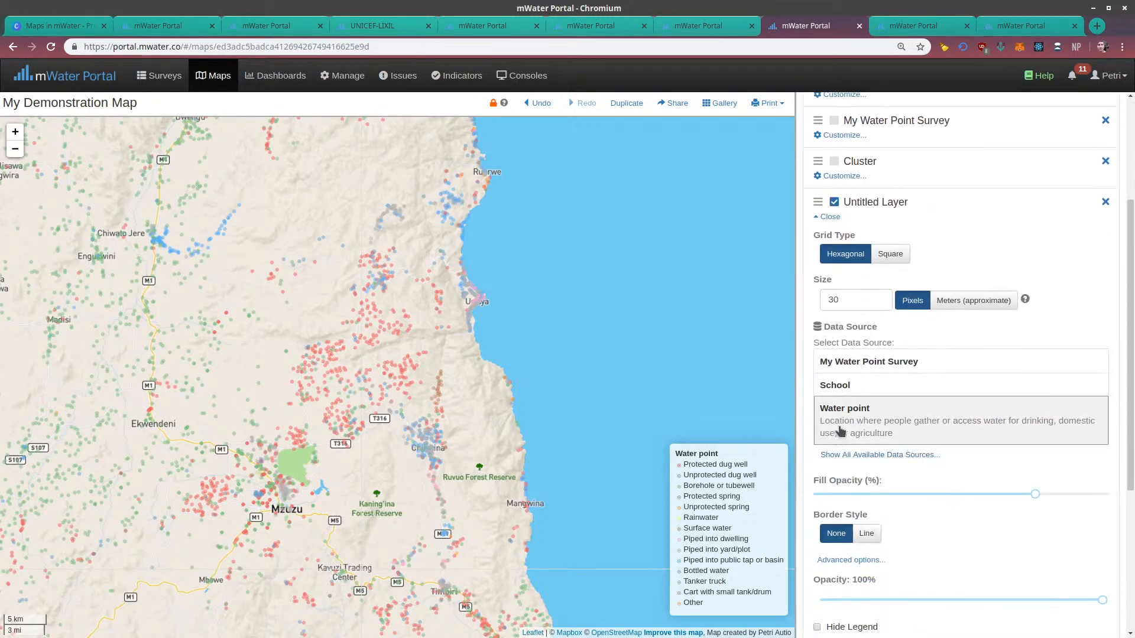
{"action": "left_click", "coordinate": [864, 431]}
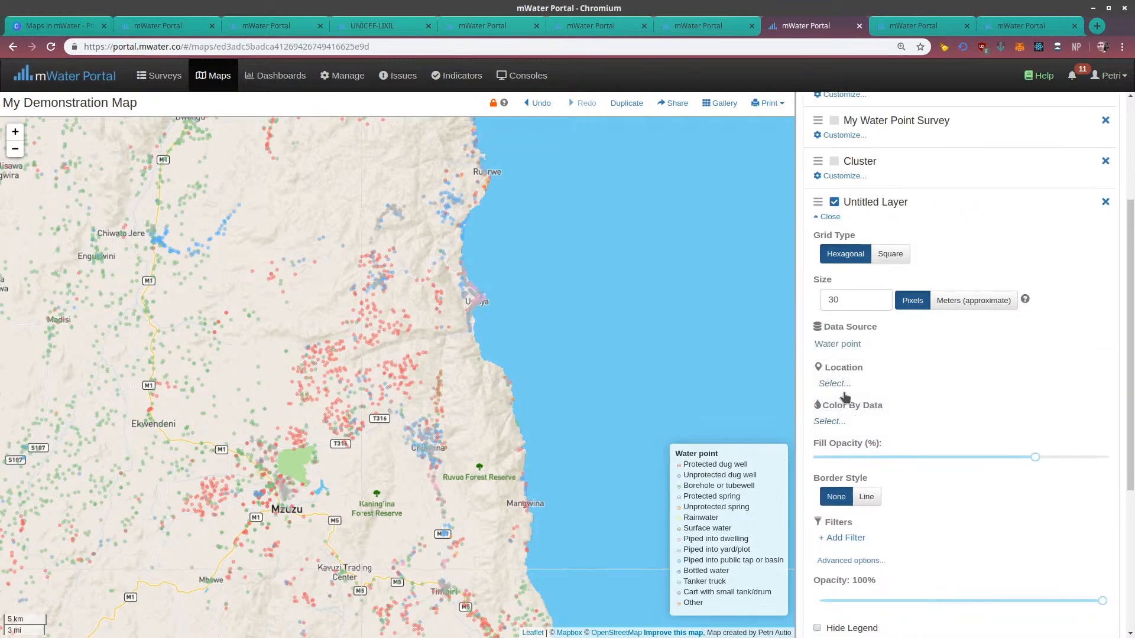
{"action": "left_click", "coordinate": [833, 384]}
{"action": "left_click", "coordinate": [80, 202]}
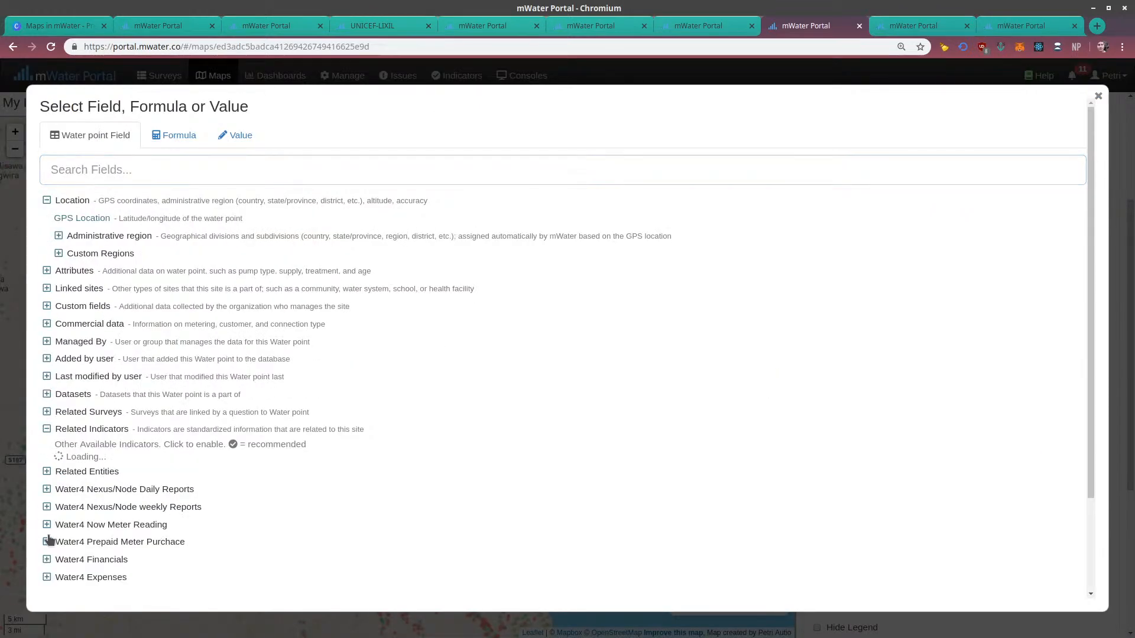
{"action": "left_click", "coordinate": [70, 218]}
Search the color data fields for "functiona", enable the Water point functional status indicator, and color the new grid by its latest Functional status
{"action": "left_click", "coordinate": [824, 431]}
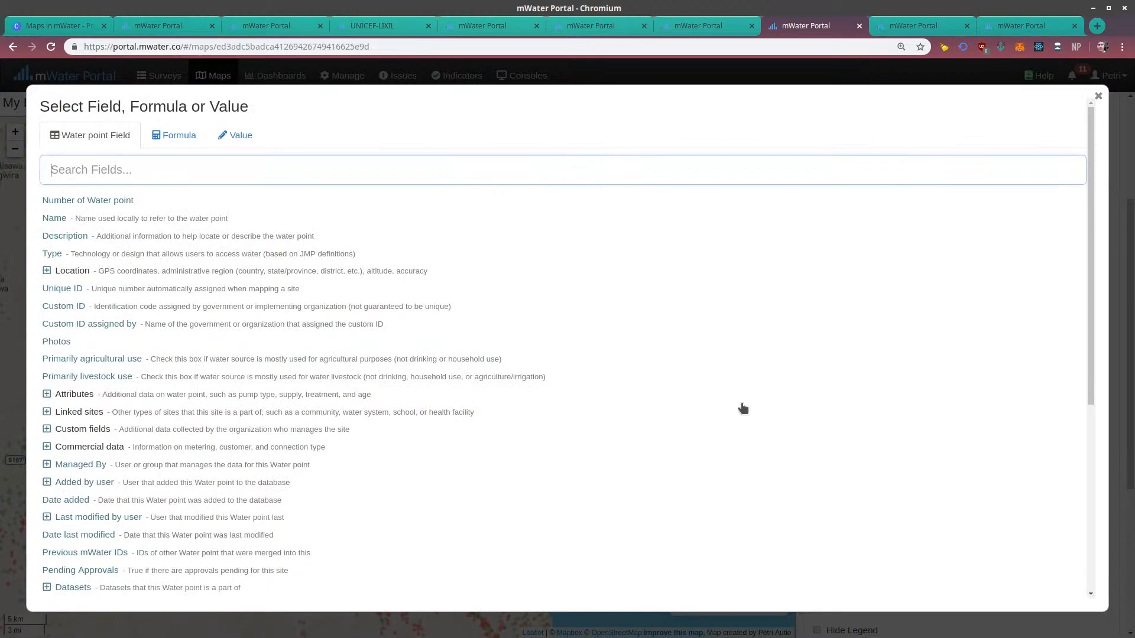
{"action": "scroll", "coordinate": [134, 363], "scroll_direction": "down", "scroll_amount": 2}
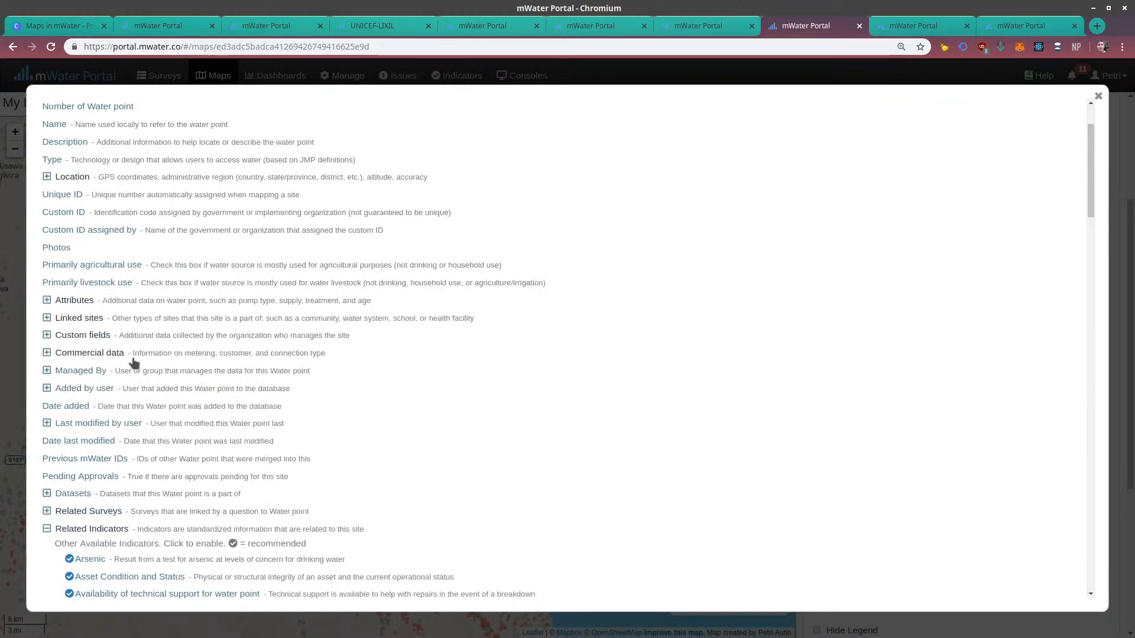
{"action": "scroll", "coordinate": [134, 362], "scroll_direction": "down", "scroll_amount": 4}
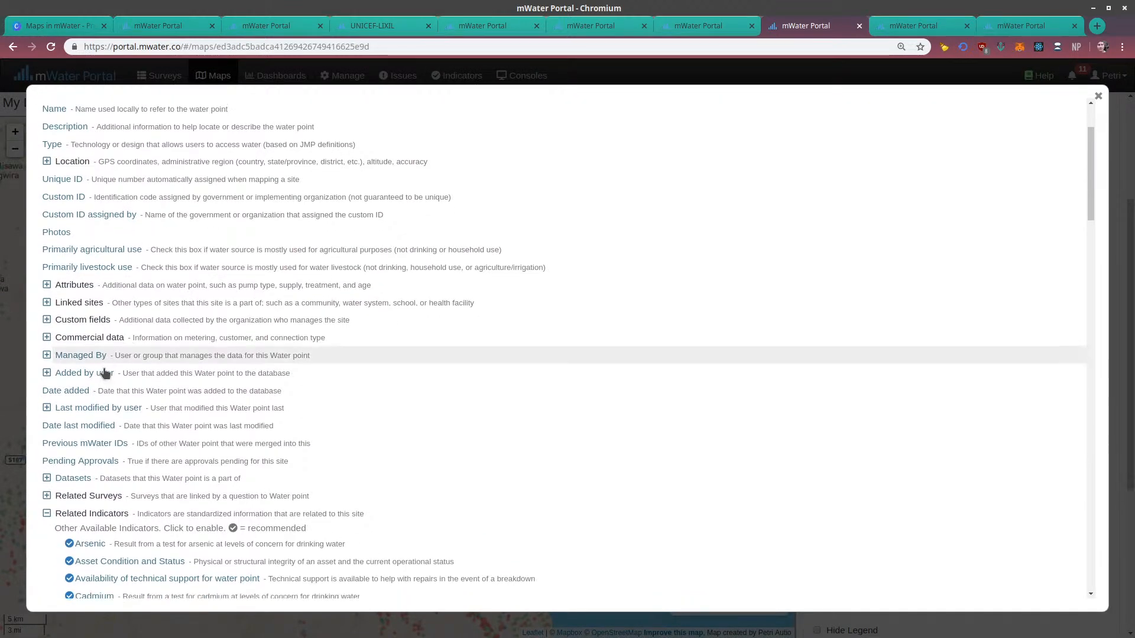
{"action": "scroll", "coordinate": [100, 313], "scroll_direction": "down", "scroll_amount": 3}
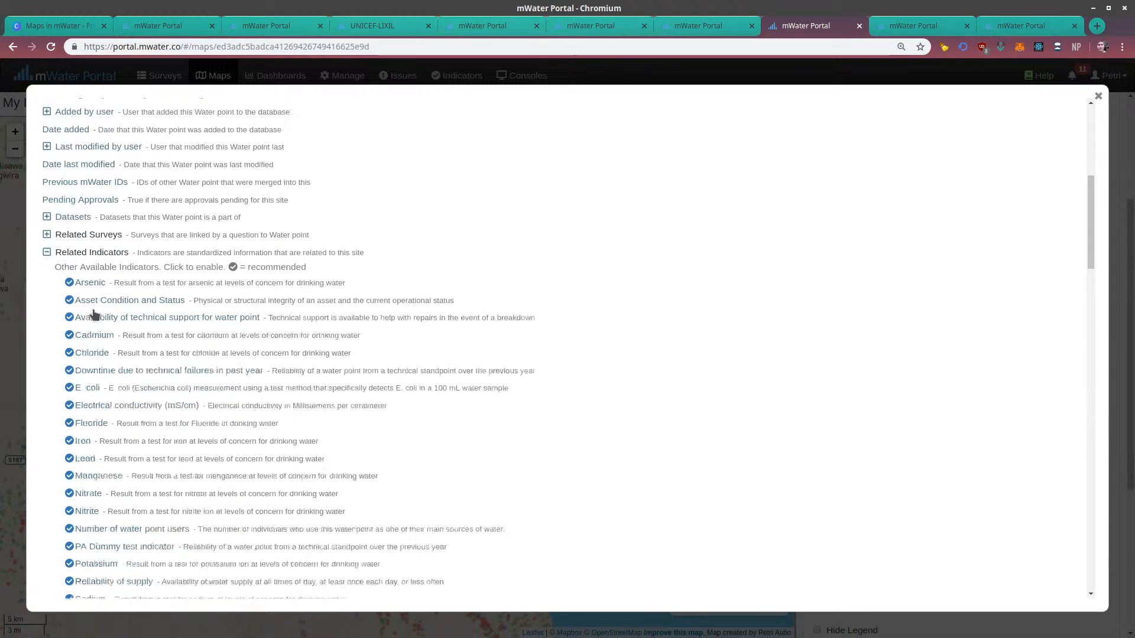
{"action": "scroll", "coordinate": [144, 486], "scroll_direction": "down", "scroll_amount": 1}
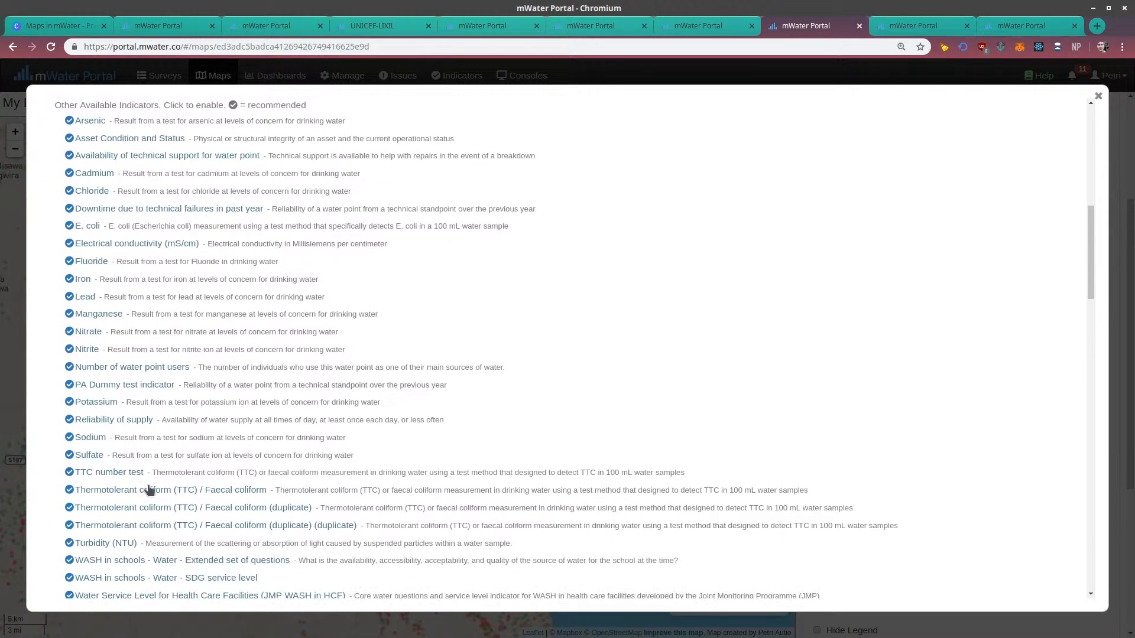
{"action": "scroll", "coordinate": [223, 362], "scroll_direction": "up", "scroll_amount": 12}
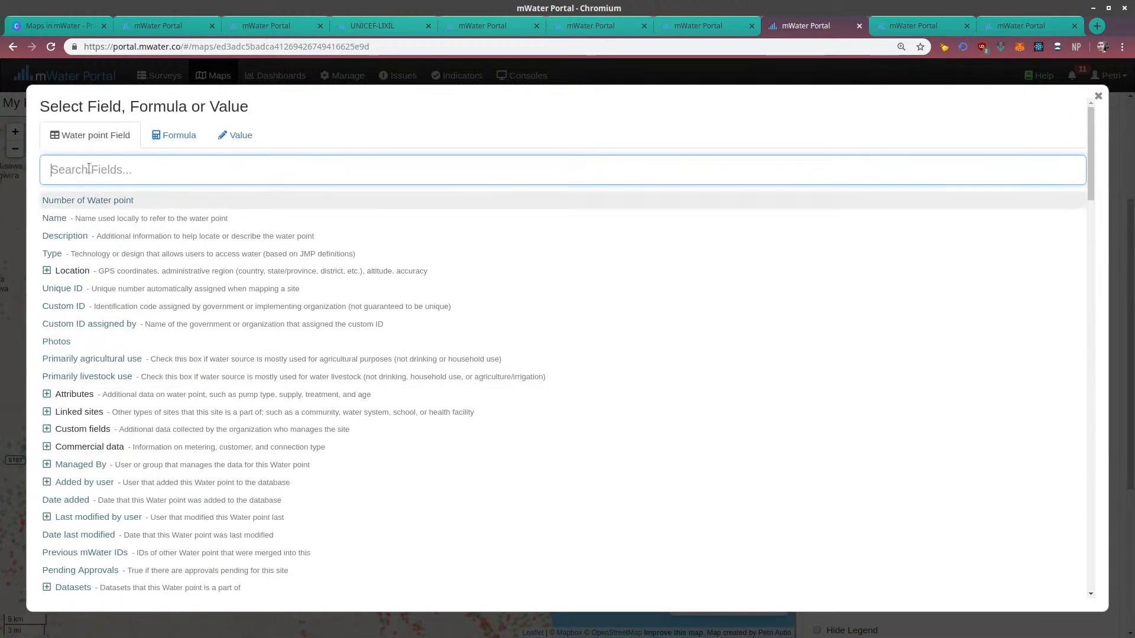
{"action": "type", "text": "functiona"}
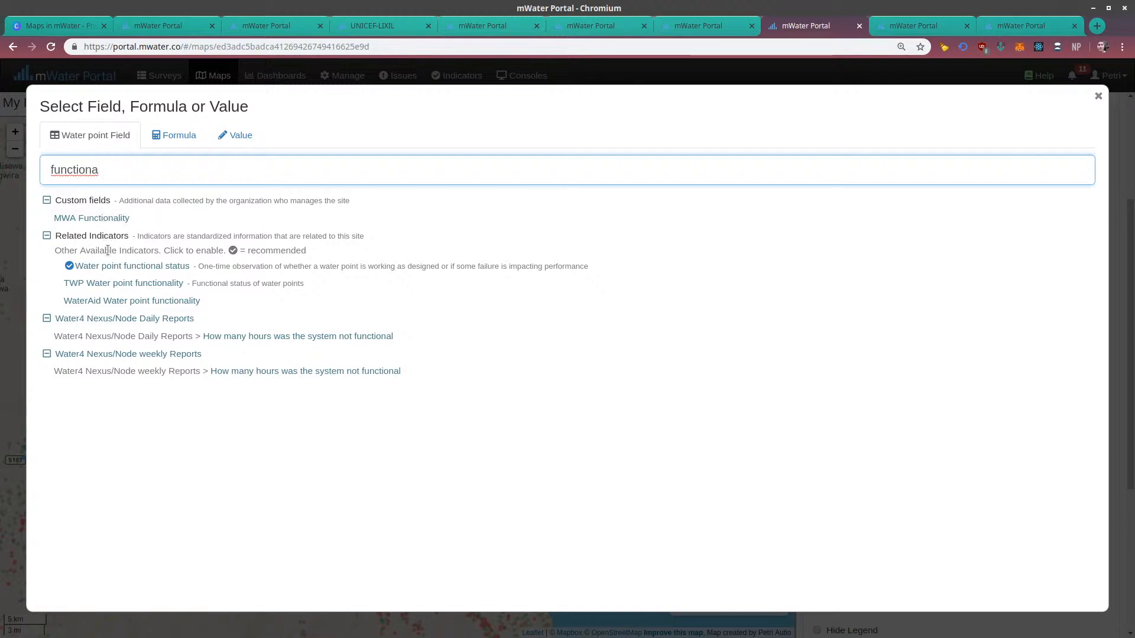
{"action": "left_click", "coordinate": [95, 267]}
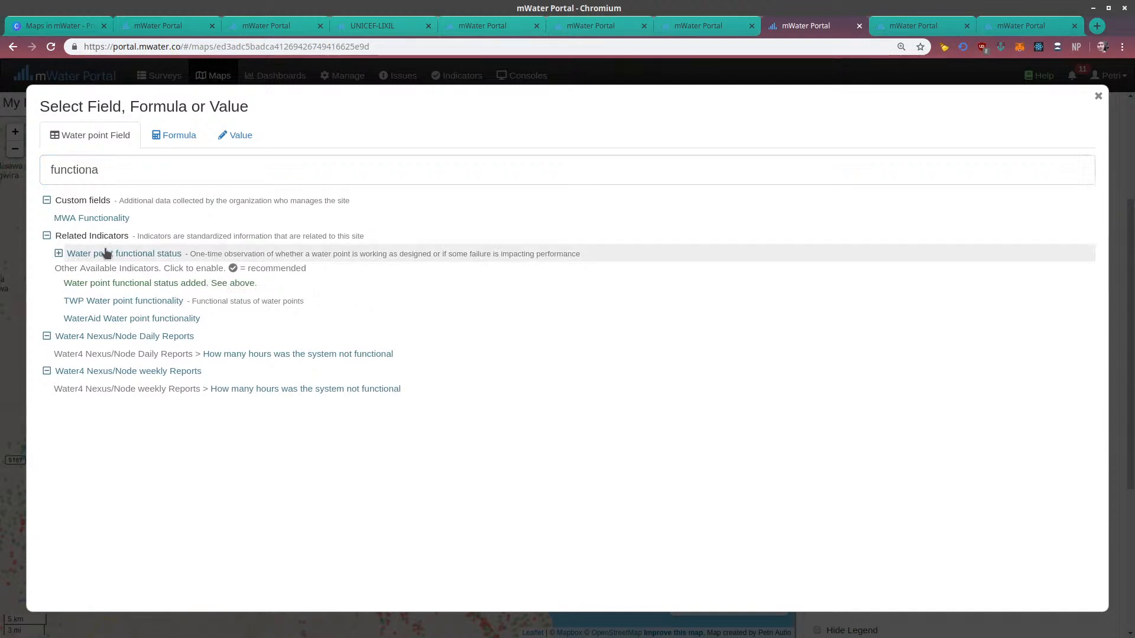
{"action": "left_click", "coordinate": [57, 254]}
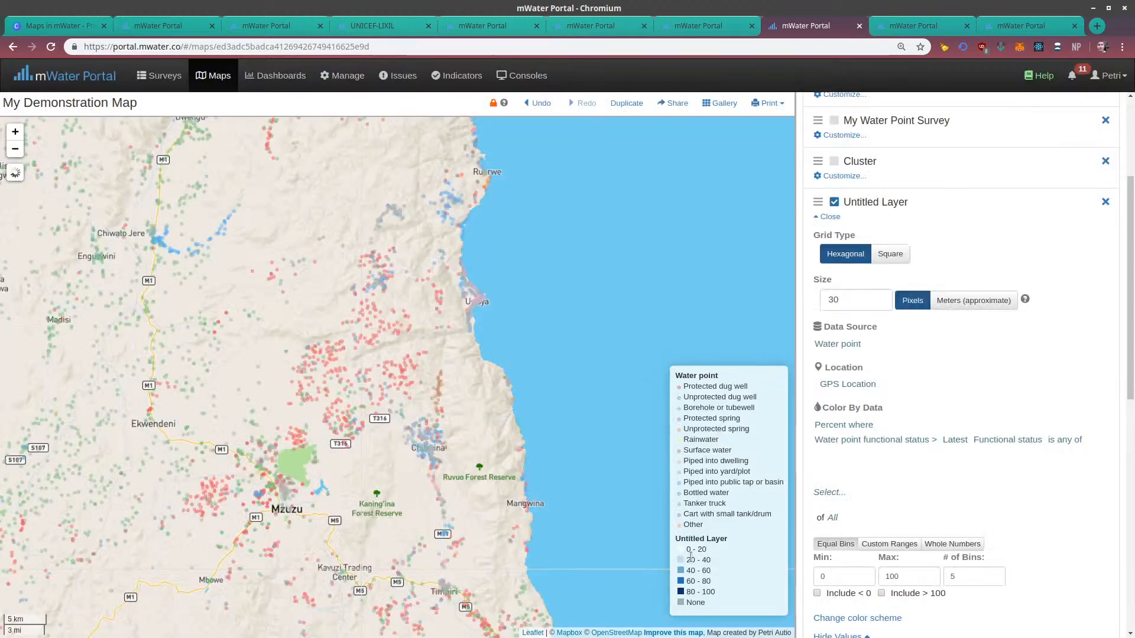
Hide the Water point layer and color the new grid by the percentage of water points whose latest functional status is Functional
{"action": "scroll", "coordinate": [845, 236], "scroll_direction": "up", "scroll_amount": 2}
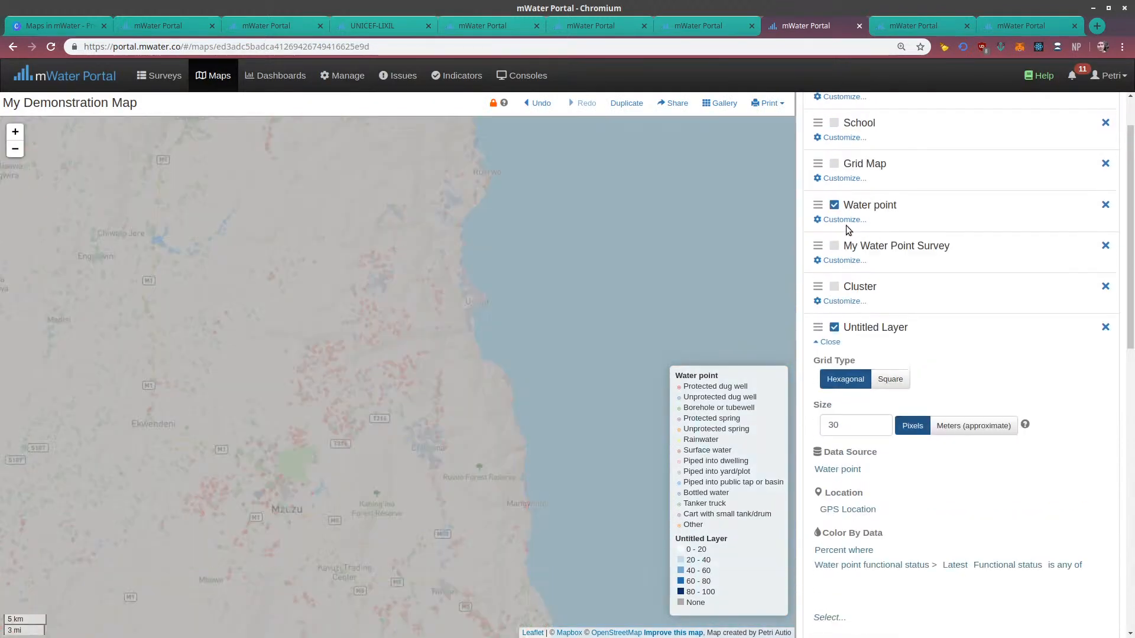
{"action": "scroll", "coordinate": [875, 354], "scroll_direction": "down", "scroll_amount": 4}
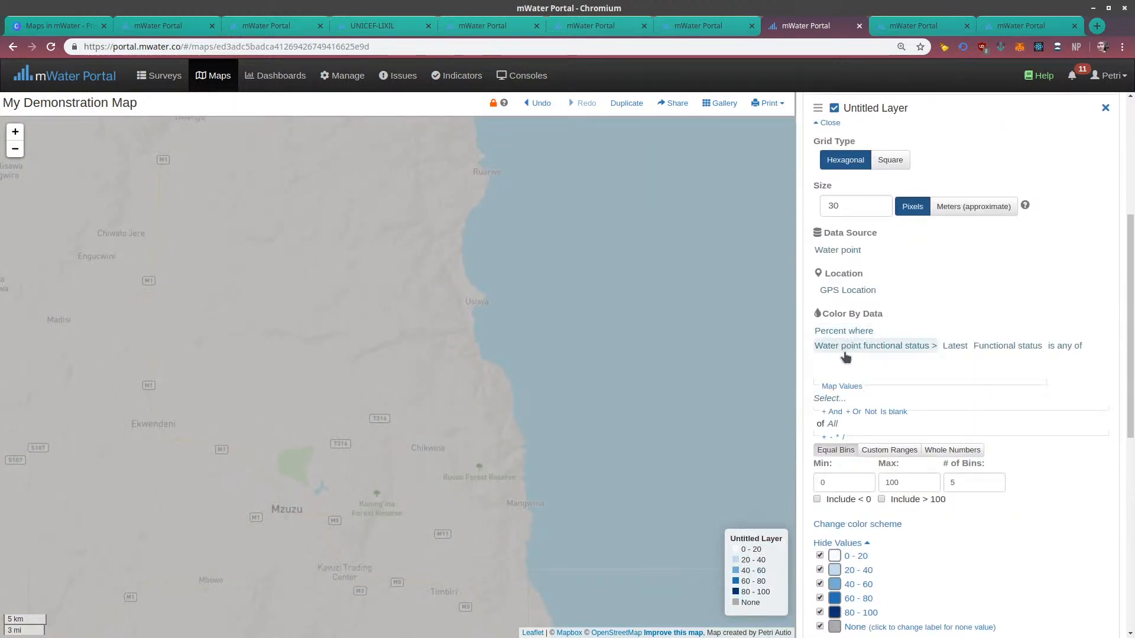
{"action": "left_click", "coordinate": [829, 403]}
{"action": "left_click", "coordinate": [130, 194]}
{"action": "left_click", "coordinate": [61, 166]}
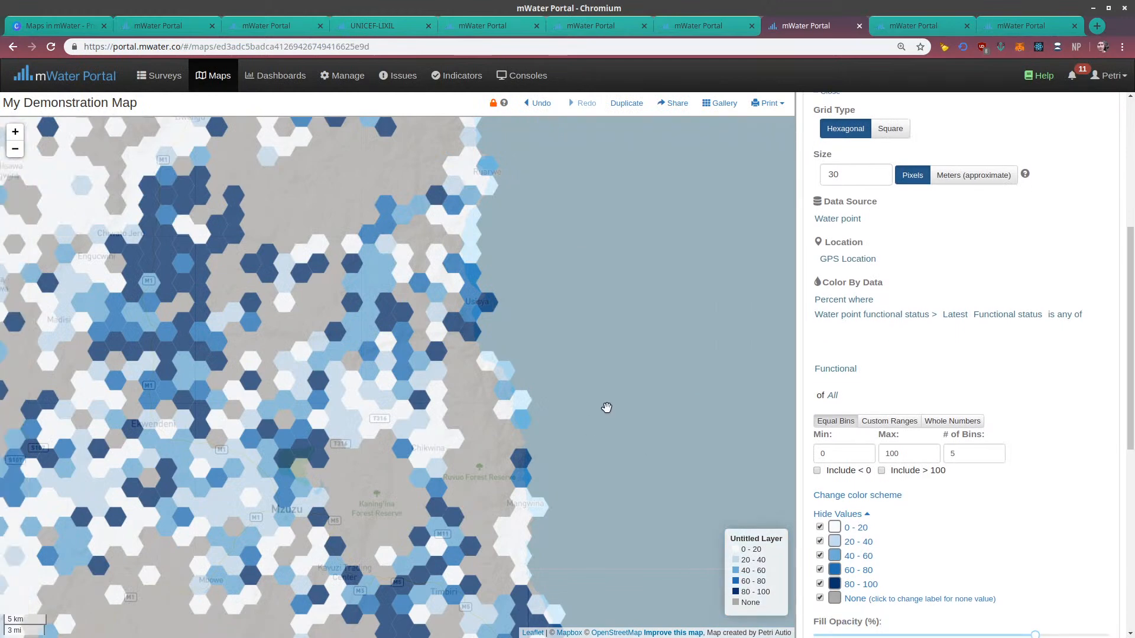
Change the new grid's color scheme to the diverging palette running from dark red through white to dark blue
{"action": "left_click_drag", "start_coordinate": [609, 405], "coordinate": [585, 288]}
{"action": "left_click_drag", "start_coordinate": [354, 290], "coordinate": [501, 242]}
{"action": "left_click_drag", "start_coordinate": [699, 406], "coordinate": [705, 411]}
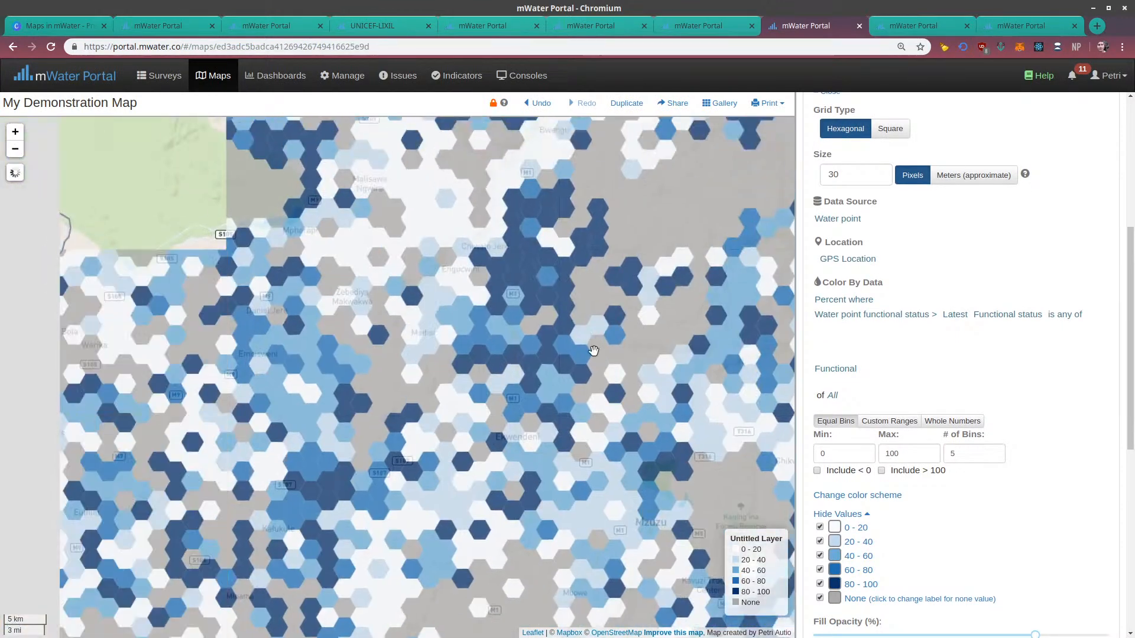
{"action": "left_click_drag", "start_coordinate": [593, 350], "coordinate": [370, 263]}
{"action": "left_click_drag", "start_coordinate": [702, 393], "coordinate": [493, 410]}
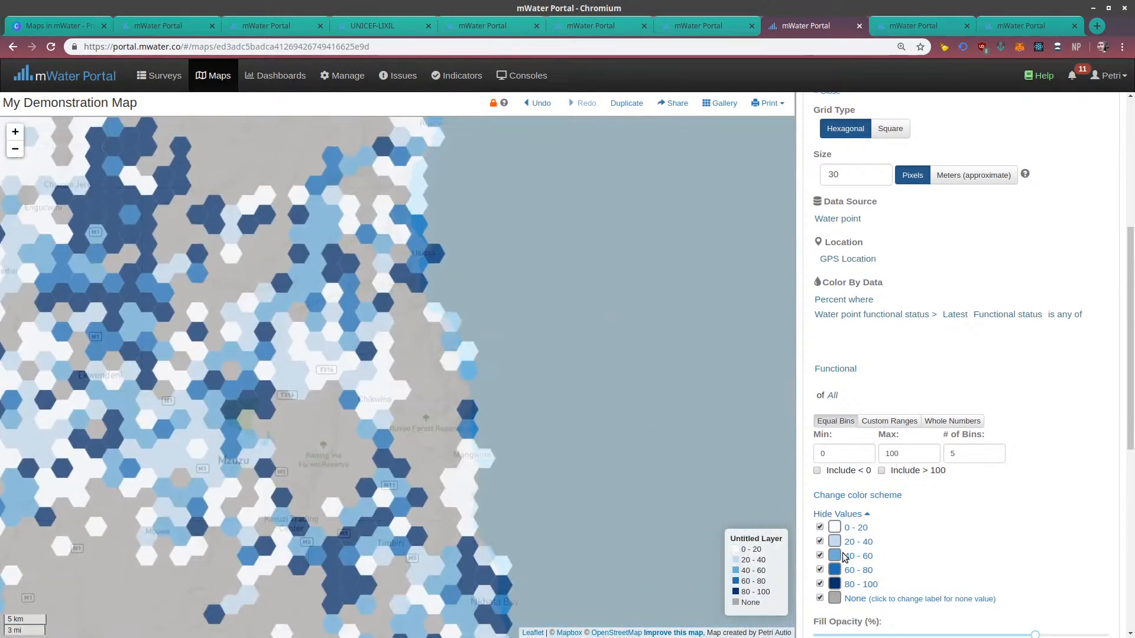
{"action": "scroll", "coordinate": [896, 589], "scroll_direction": "down", "scroll_amount": 2}
{"action": "scroll", "coordinate": [866, 414], "scroll_direction": "down", "scroll_amount": 1}
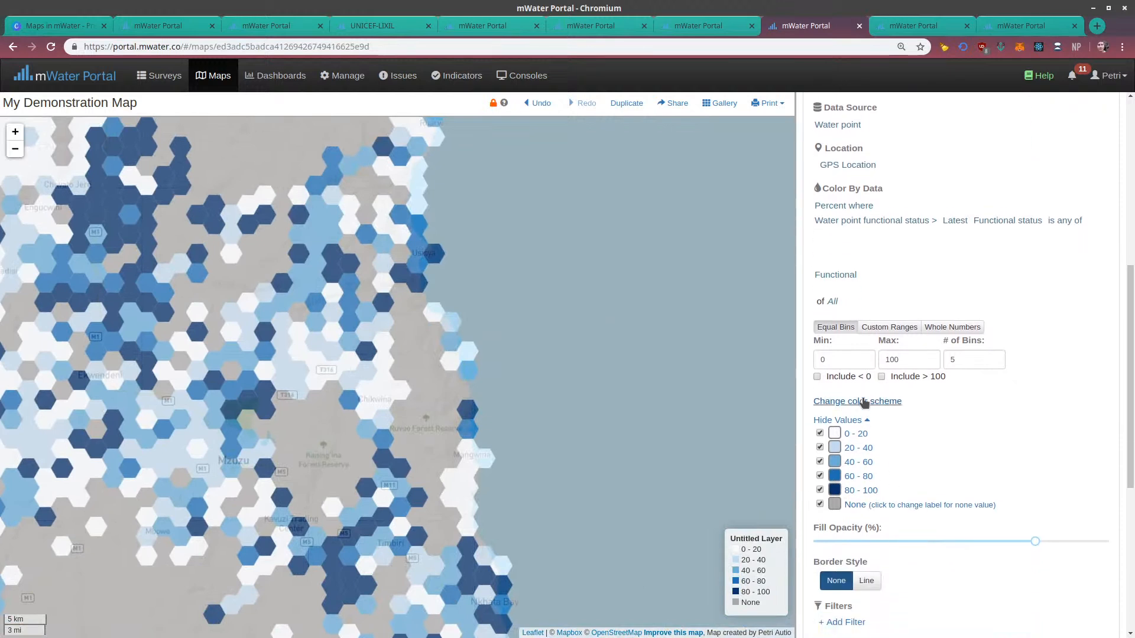
{"action": "left_click", "coordinate": [863, 401]}
{"action": "scroll", "coordinate": [937, 501], "scroll_direction": "down", "scroll_amount": 3}
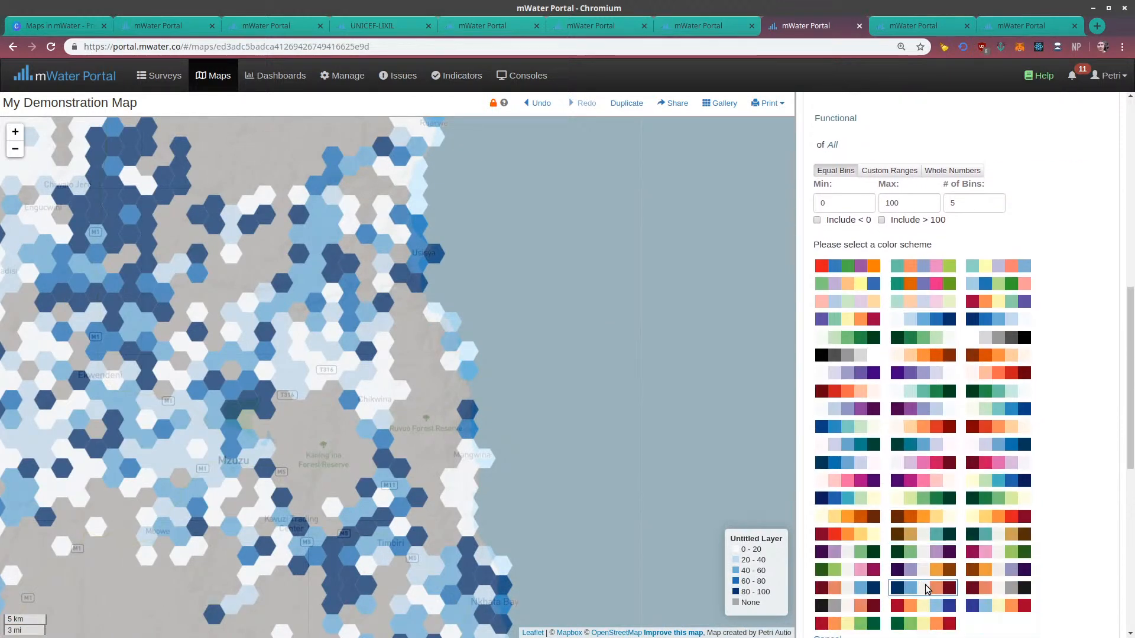
{"action": "left_click", "coordinate": [838, 586]}
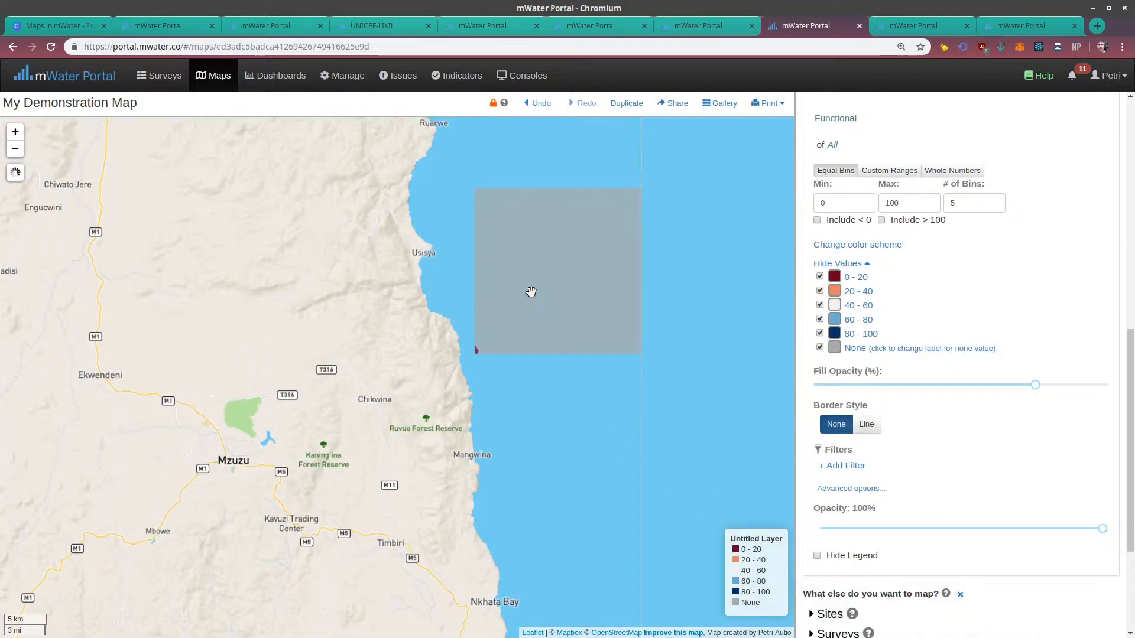
Set the new grid layer's cell size to 50 pixels
{"action": "scroll", "coordinate": [937, 354], "scroll_direction": "up", "scroll_amount": 3}
{"action": "scroll", "coordinate": [934, 331], "scroll_direction": "up", "scroll_amount": 6}
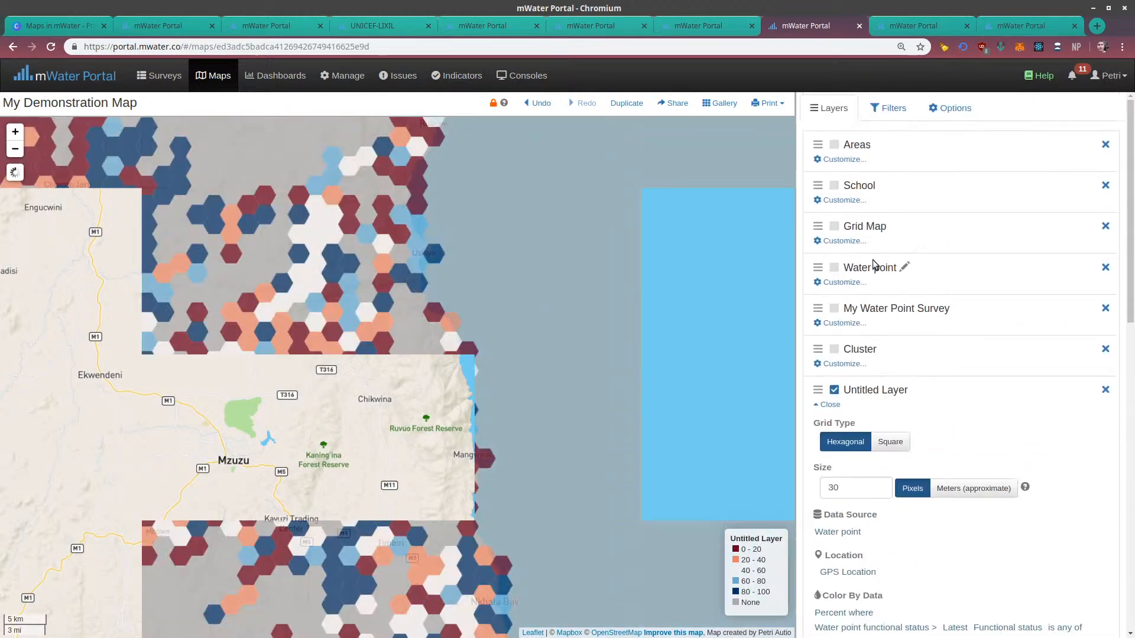
{"action": "left_click_drag", "start_coordinate": [846, 488], "coordinate": [803, 485]}
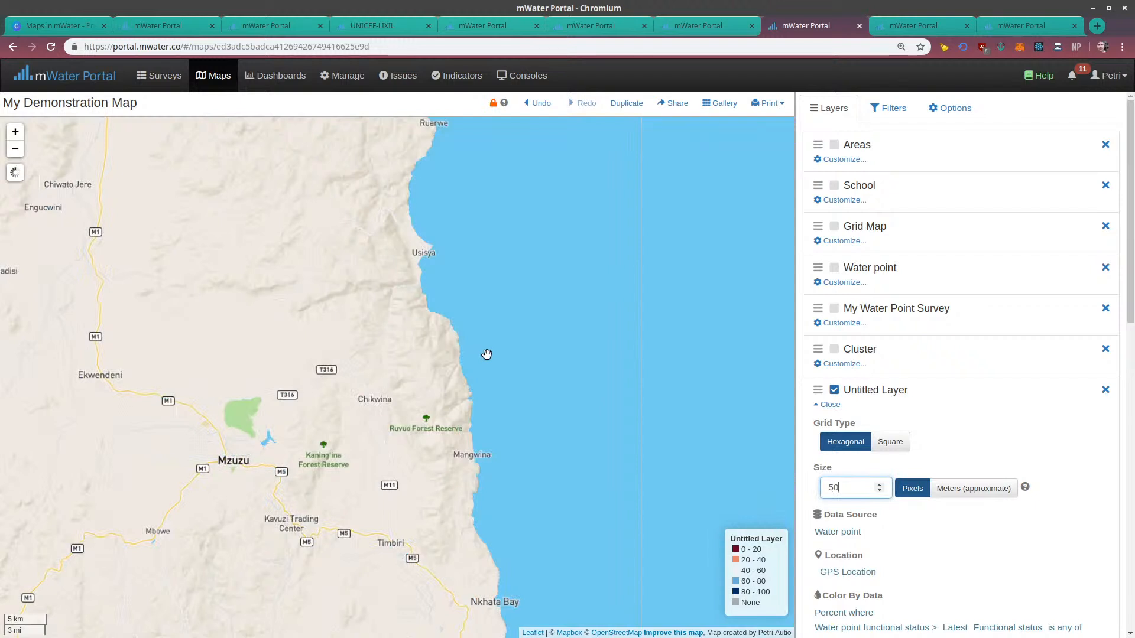
{"action": "scroll", "coordinate": [486, 354], "scroll_direction": "down", "scroll_amount": 1}
Rename the untitled grid layer as Water Point Functionality Grid Map
{"action": "left_click", "coordinate": [856, 393]}
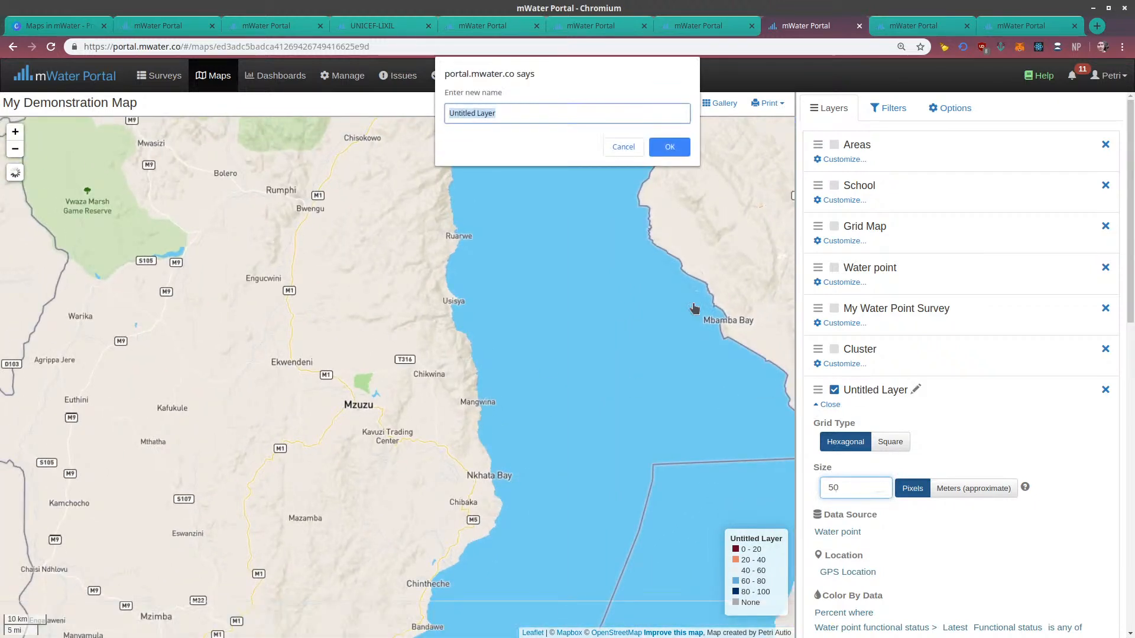
{"action": "type", "text": "Water Point Fuinctionoality G"}
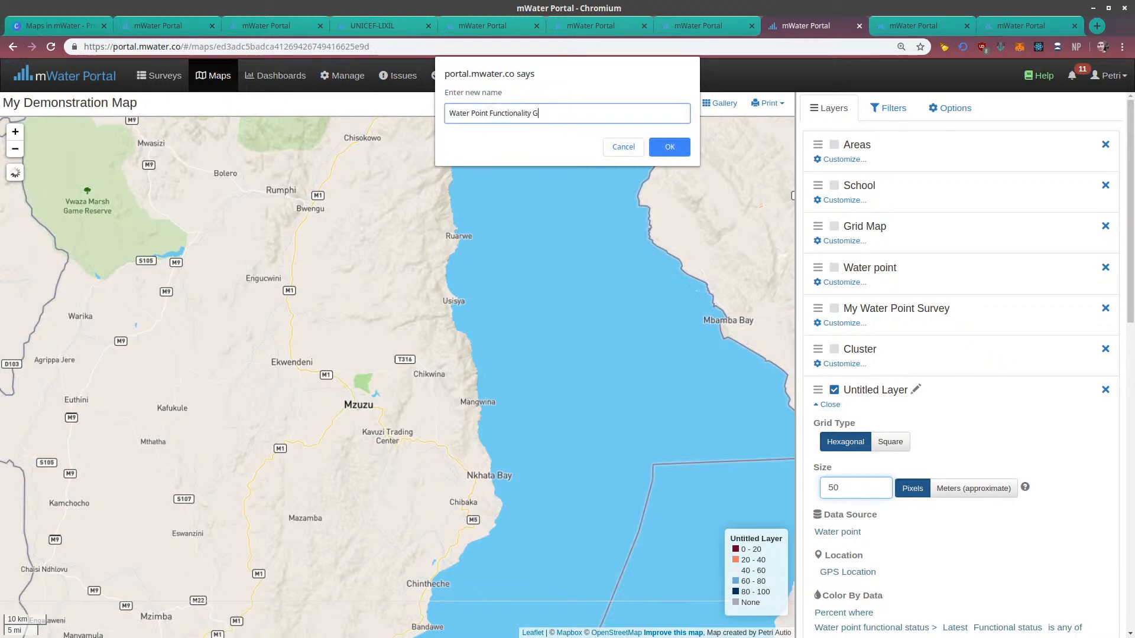
{"action": "type", "text": "rid Map"}
{"action": "key", "text": "Return"}
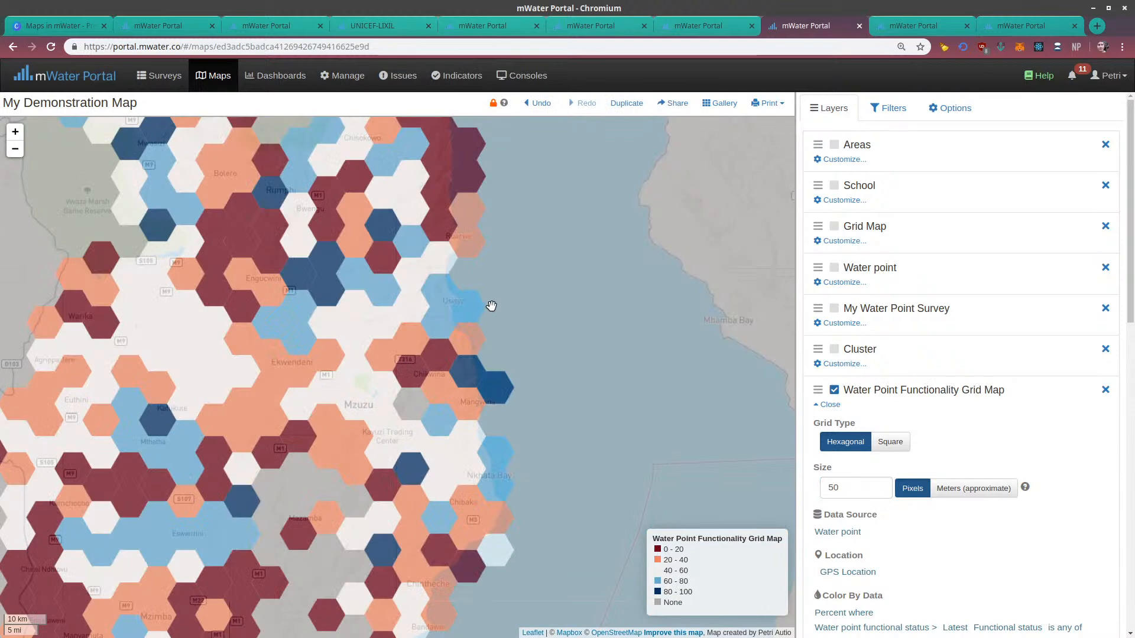
Examine the functionality cells from Mzuzu north to Karonga and how the grid changes at different zoom levels
{"action": "left_click_drag", "start_coordinate": [507, 276], "coordinate": [593, 388]}
{"action": "left_click_drag", "start_coordinate": [504, 241], "coordinate": [505, 342]}
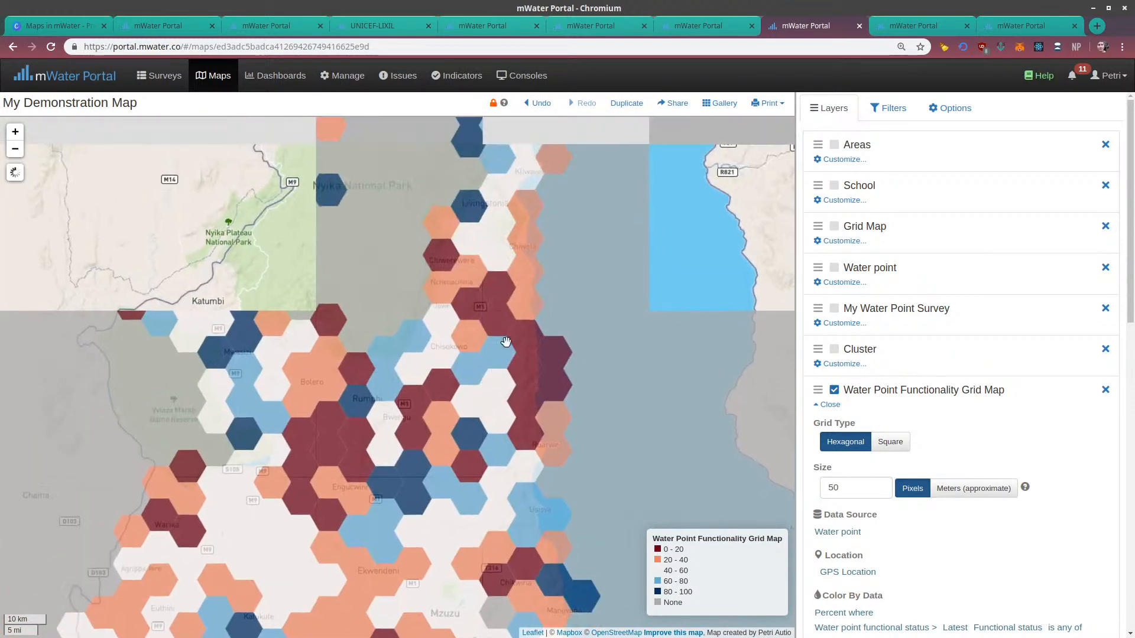
{"action": "left_click_drag", "start_coordinate": [527, 237], "coordinate": [522, 432]}
{"action": "left_click_drag", "start_coordinate": [512, 308], "coordinate": [577, 456]}
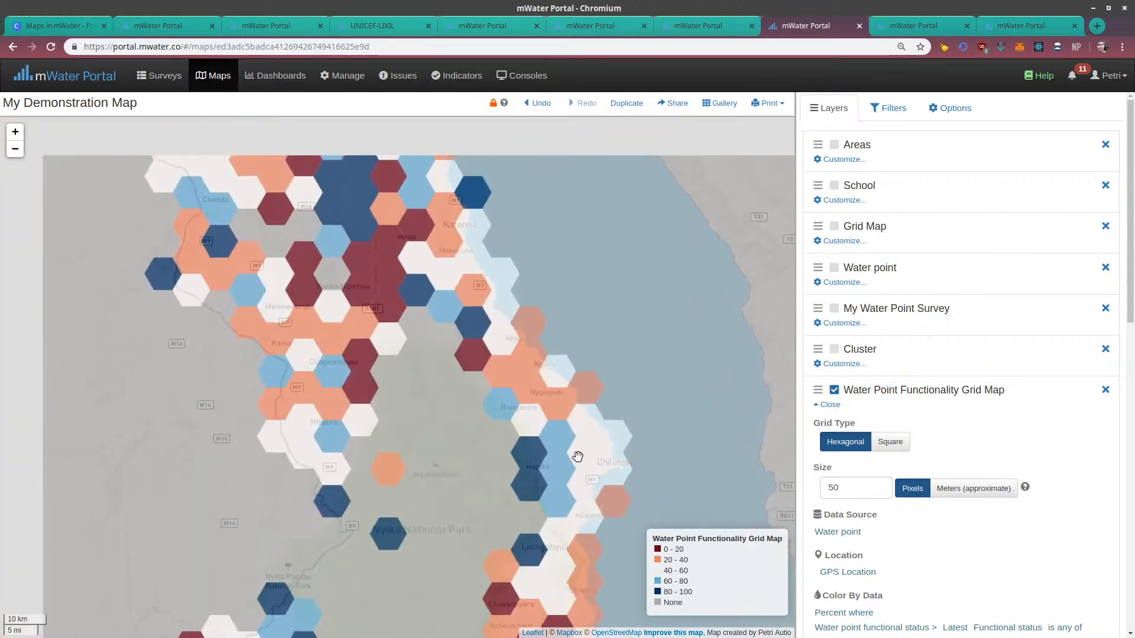
{"action": "left_click_drag", "start_coordinate": [429, 272], "coordinate": [489, 436]}
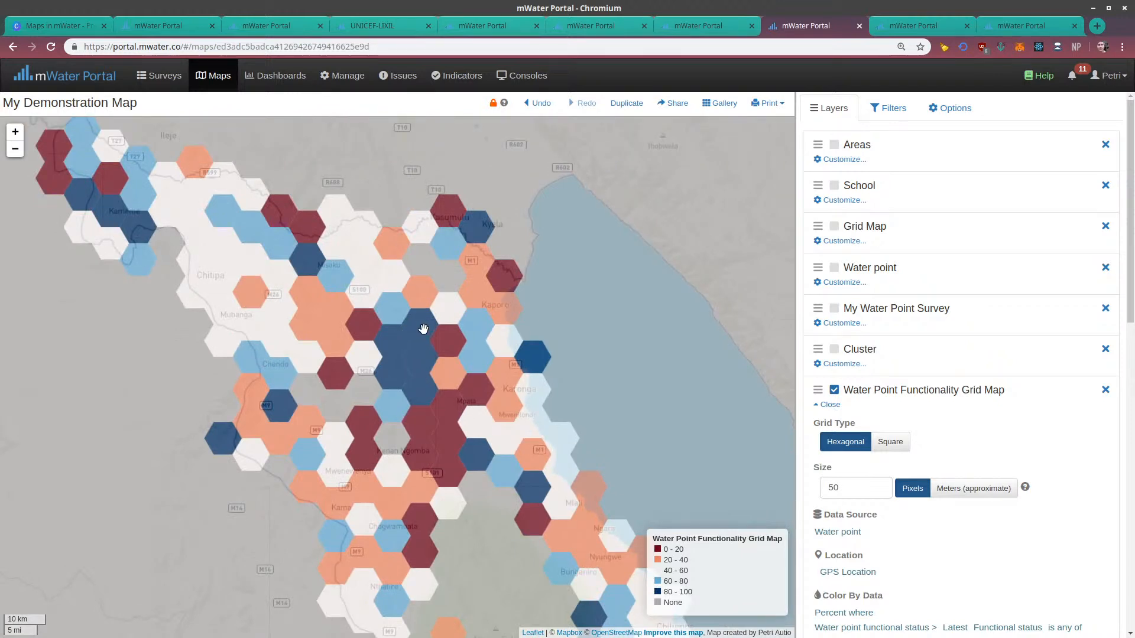
{"action": "scroll", "coordinate": [919, 529], "scroll_direction": "down", "scroll_amount": 6}
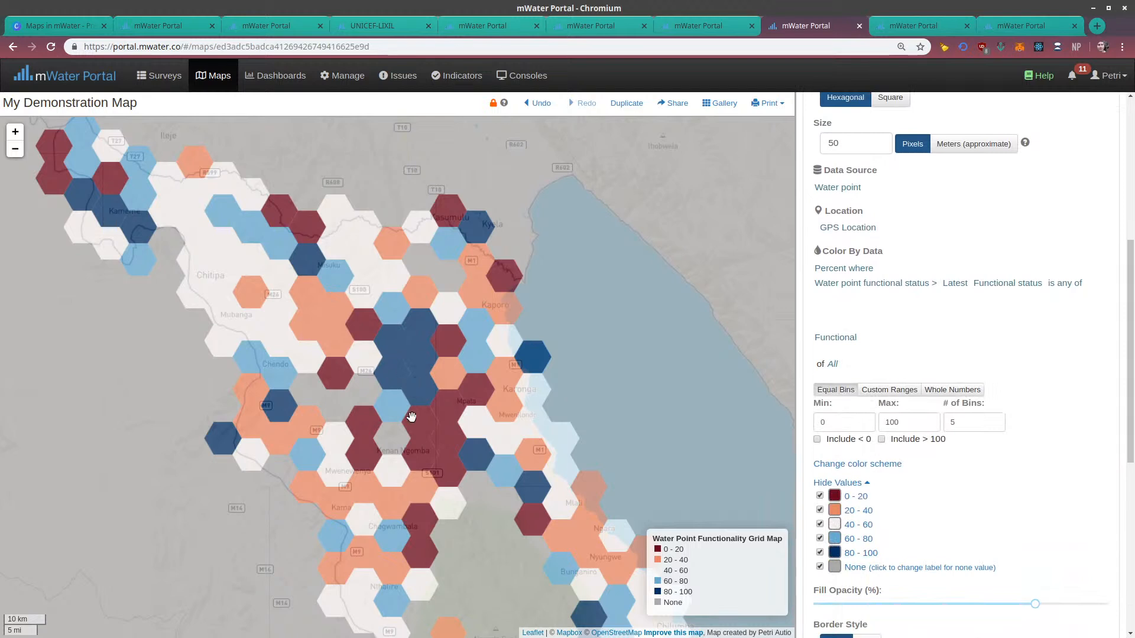
{"action": "left_click_drag", "start_coordinate": [431, 383], "coordinate": [426, 413]}
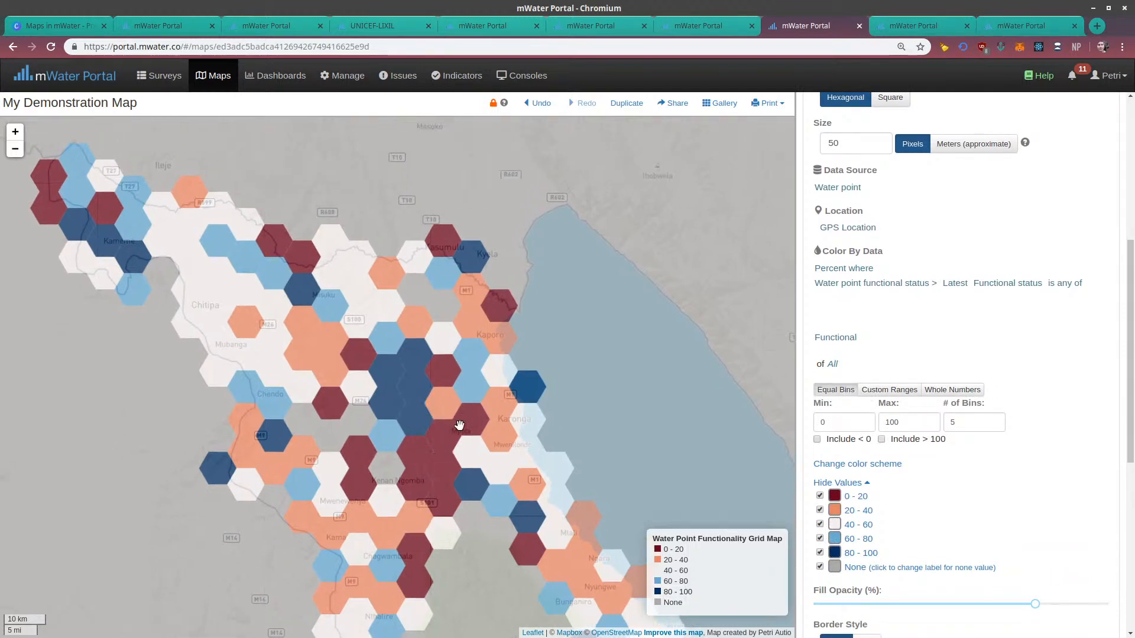
{"action": "scroll", "coordinate": [442, 490], "scroll_direction": "down", "scroll_amount": 2}
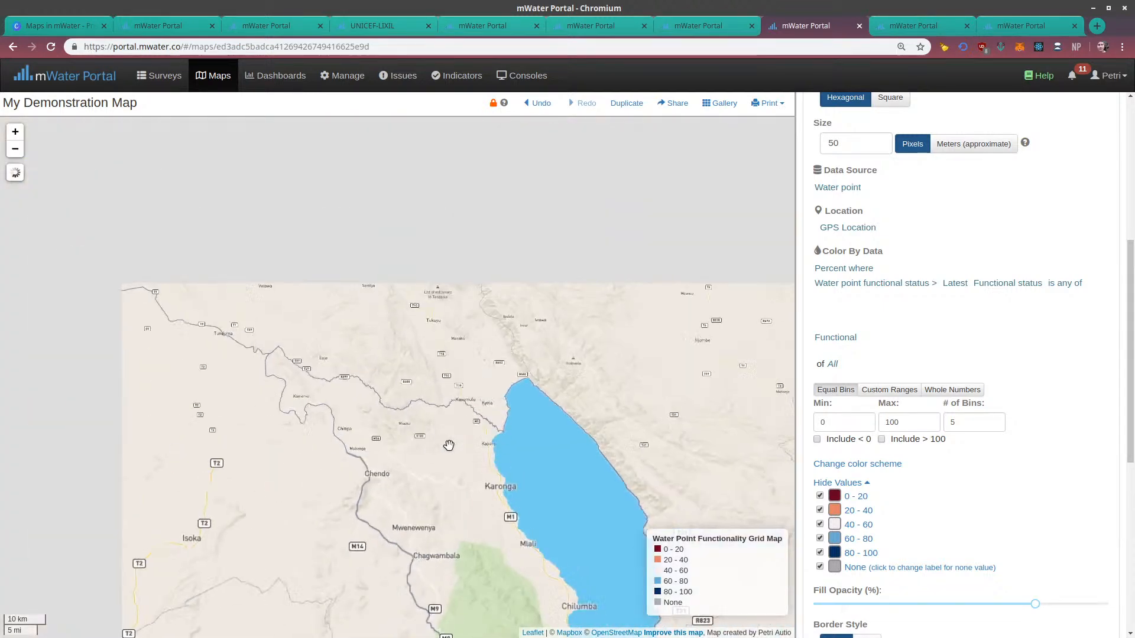
{"action": "scroll", "coordinate": [455, 490], "scroll_direction": "up", "scroll_amount": 2}
{"action": "scroll", "coordinate": [463, 494], "scroll_direction": "up", "scroll_amount": 4}
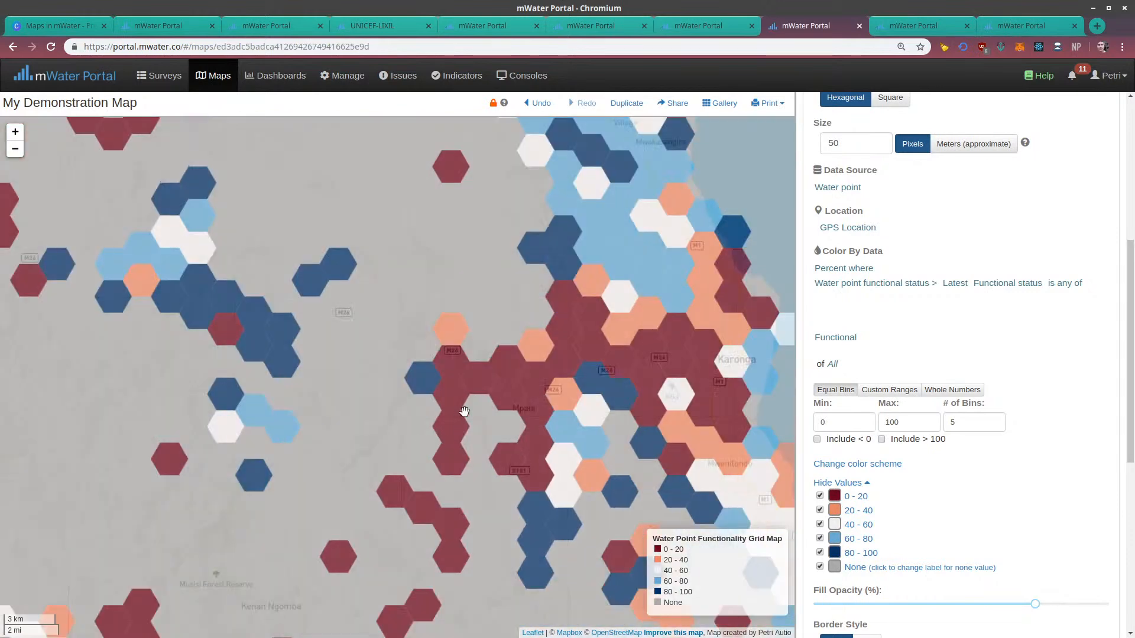
{"action": "scroll", "coordinate": [528, 395], "scroll_direction": "up", "scroll_amount": 1}
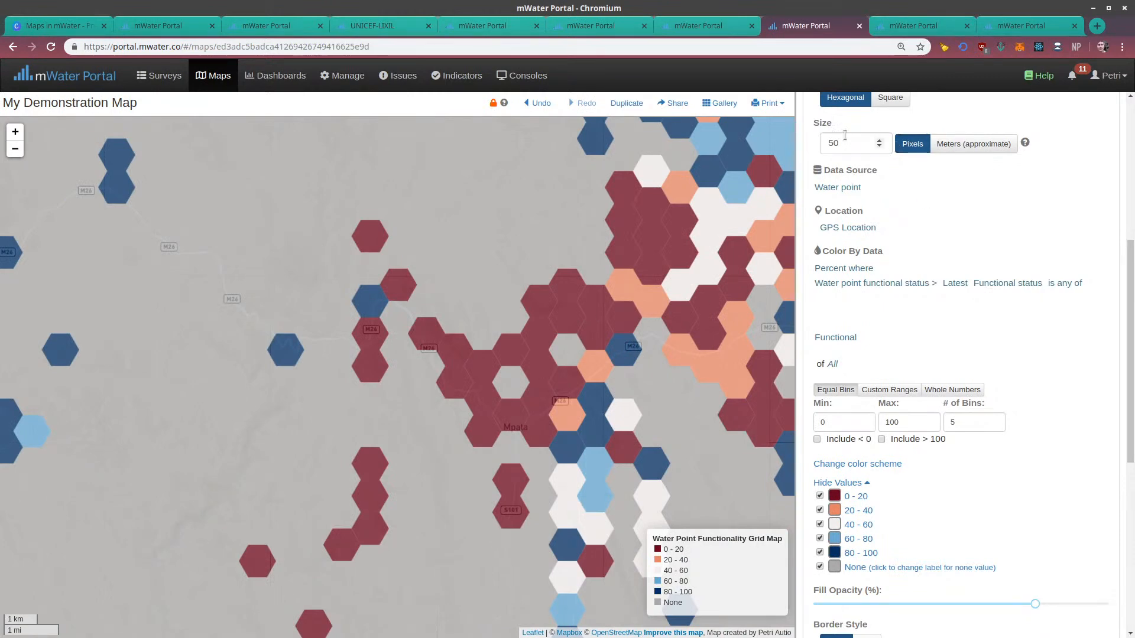
Switch the functionality grid's size unit to Meters (approximate) and inspect the cells from Mpata to Karonga
{"action": "left_click", "coordinate": [947, 148]}
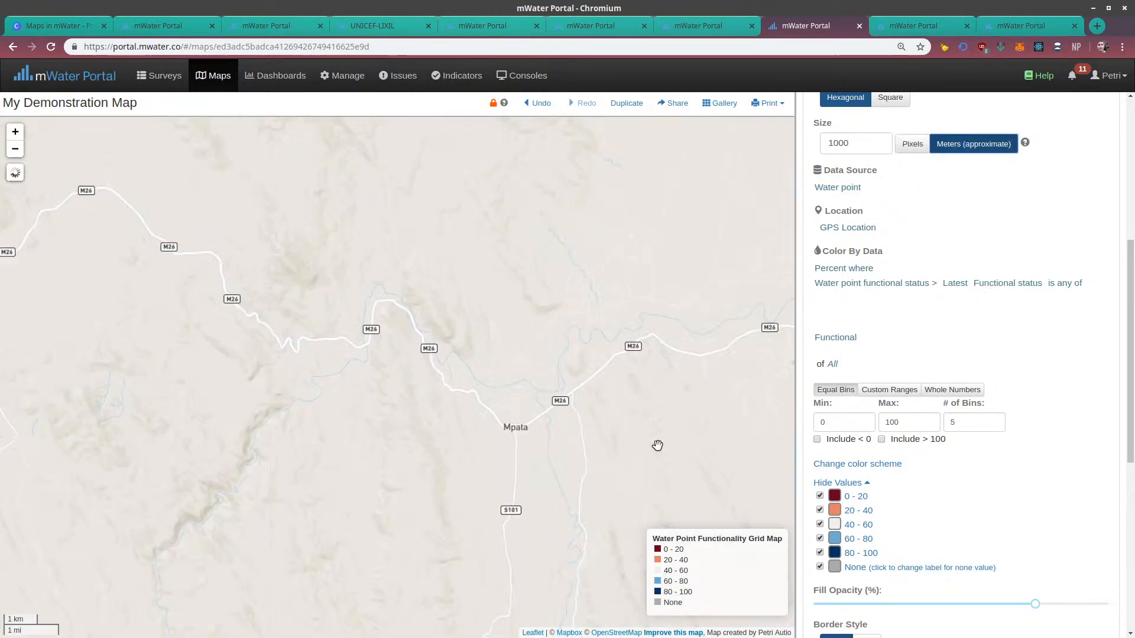
{"action": "left_click_drag", "start_coordinate": [654, 448], "coordinate": [513, 435]}
{"action": "left_click_drag", "start_coordinate": [578, 381], "coordinate": [428, 436]}
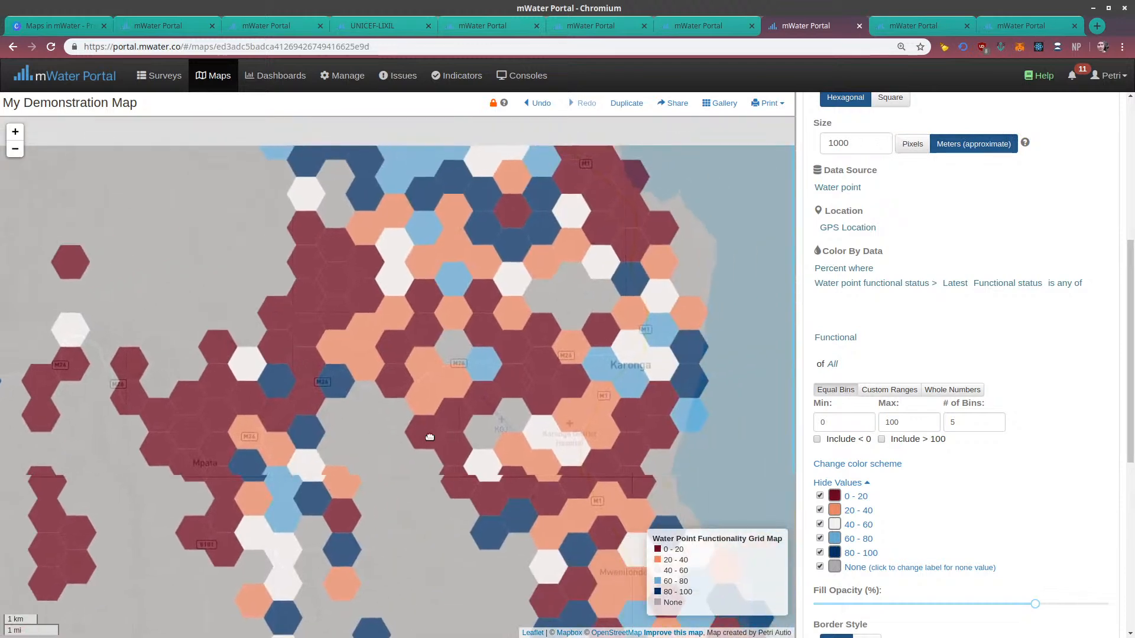
{"action": "left_click_drag", "start_coordinate": [548, 397], "coordinate": [463, 432]}
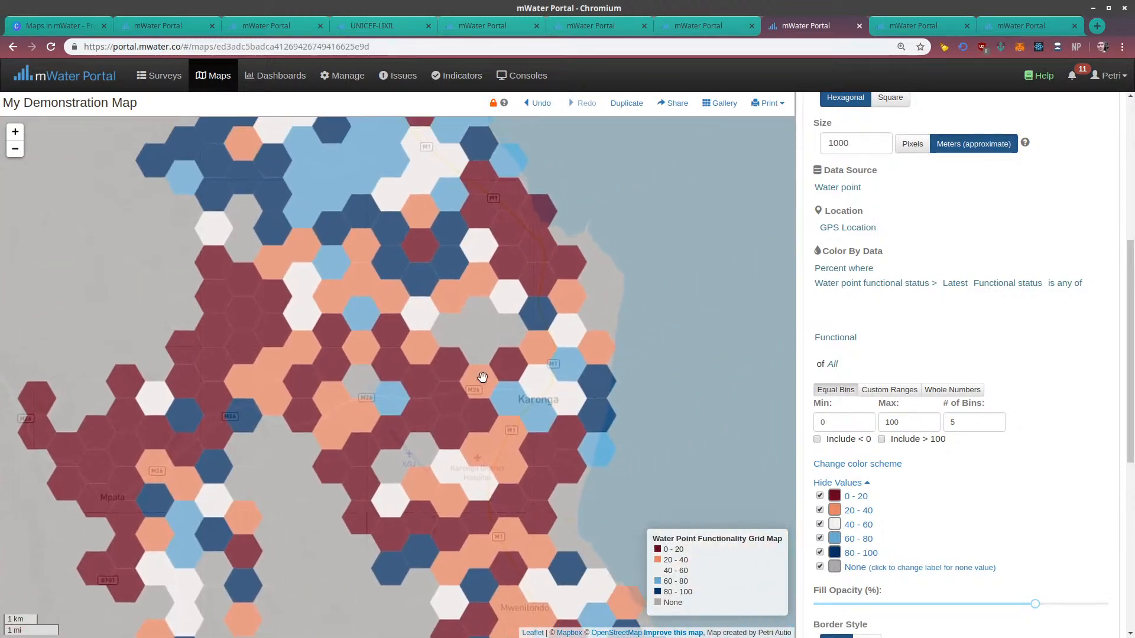
Show the Water point layer and move the Water Point Functionality Grid Map layer above it, directly below Grid Map
{"action": "scroll", "coordinate": [895, 295], "scroll_direction": "up", "scroll_amount": 6}
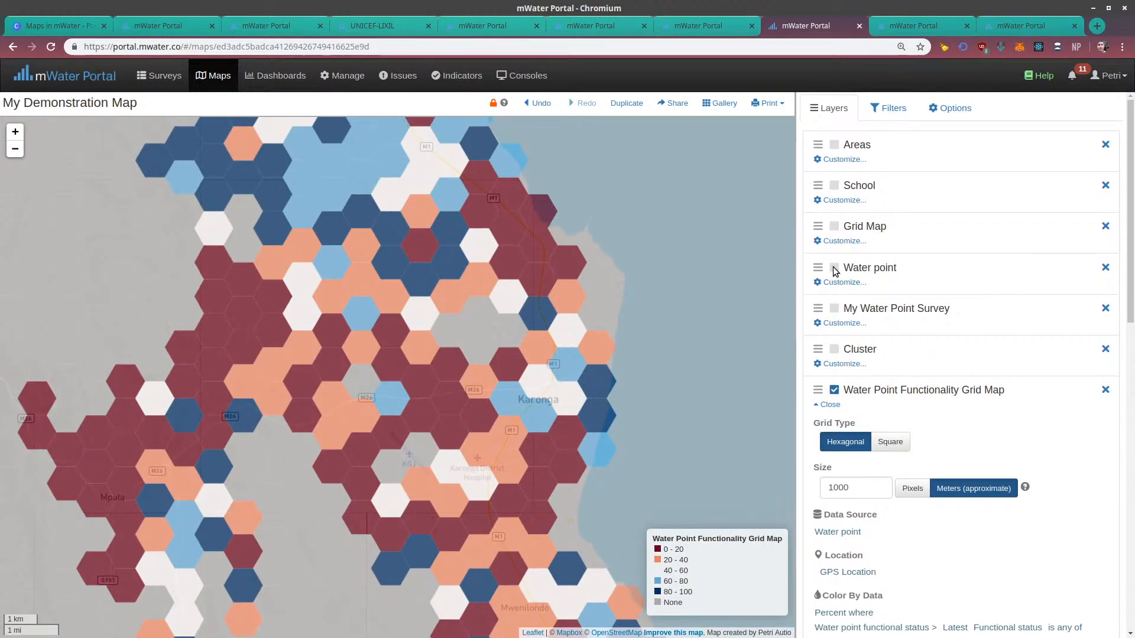
{"action": "left_click", "coordinate": [833, 268]}
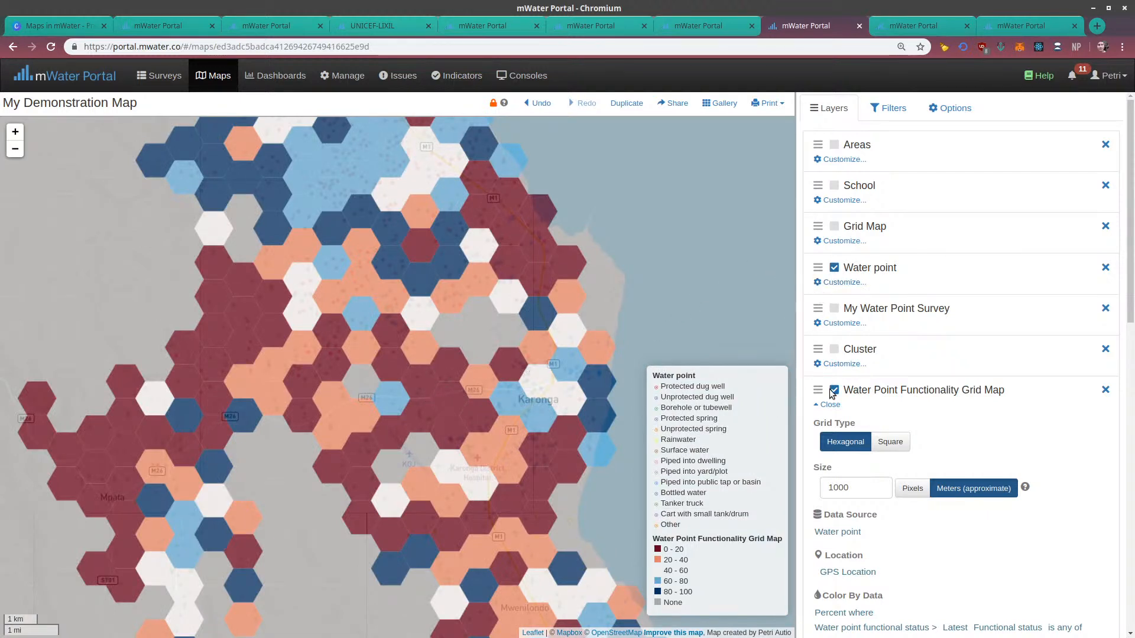
{"action": "left_click_drag", "start_coordinate": [820, 365], "coordinate": [818, 268]}
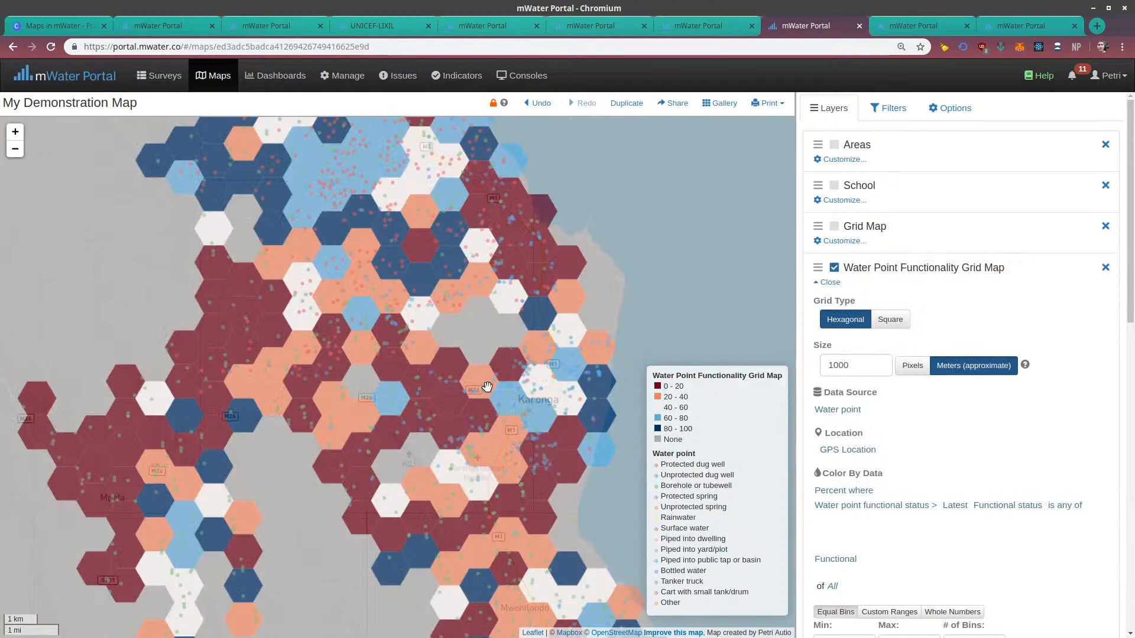
Compare the individual water points with the functionality grid cells in and north of Karonga
{"action": "scroll", "coordinate": [544, 310], "scroll_direction": "up", "scroll_amount": 1}
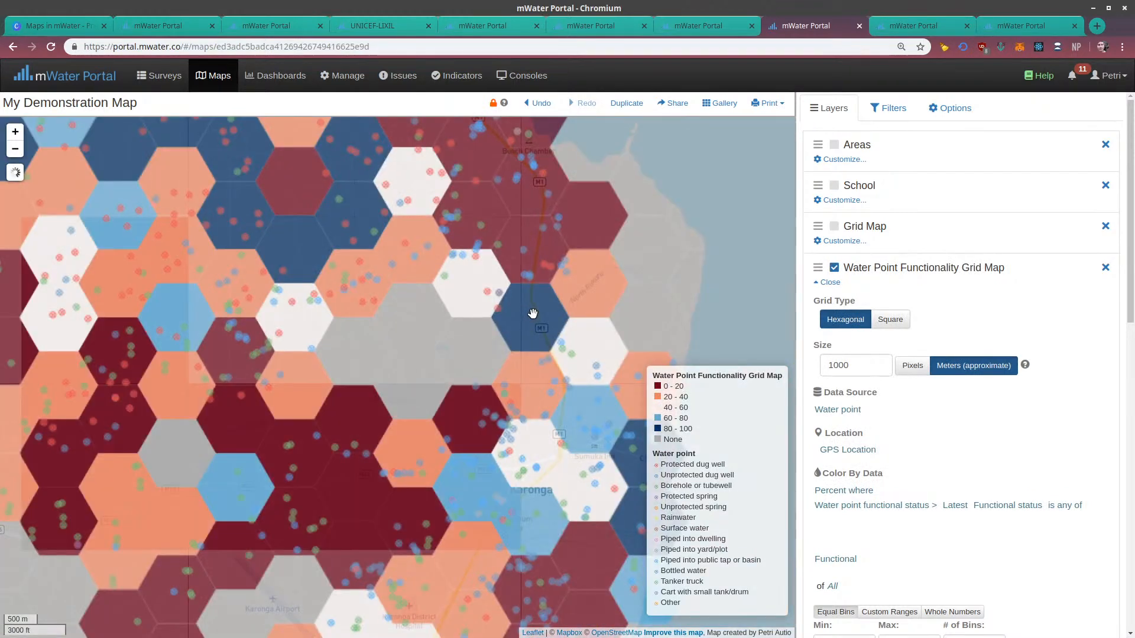
{"action": "left_click", "coordinate": [497, 315]}
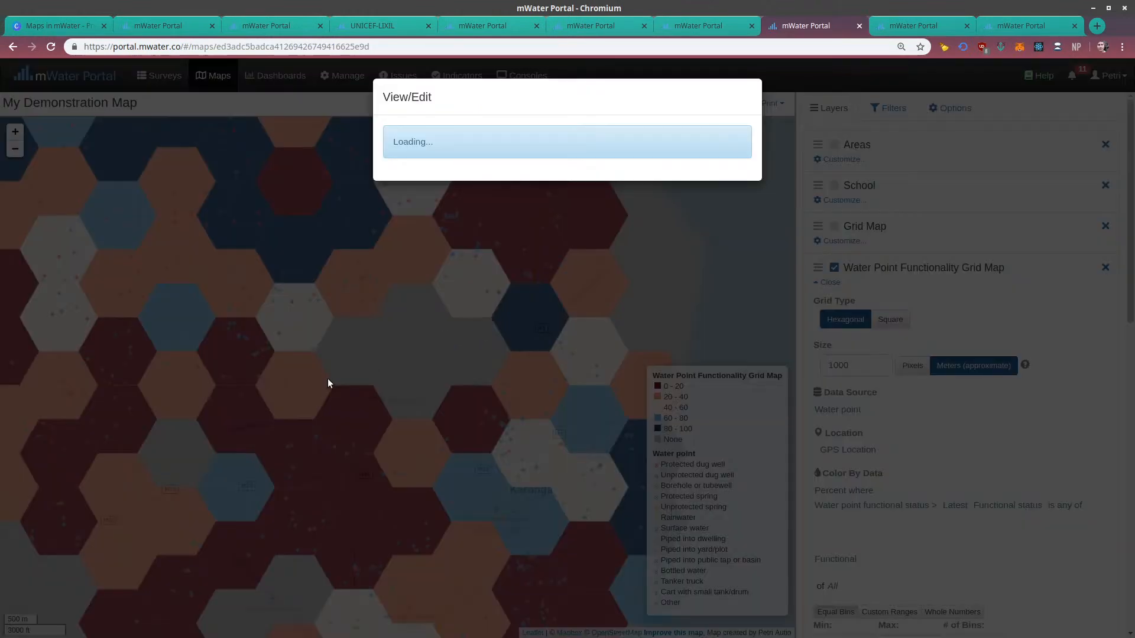
{"action": "left_click", "coordinate": [202, 386]}
{"action": "scroll", "coordinate": [377, 312], "scroll_direction": "down", "scroll_amount": 1}
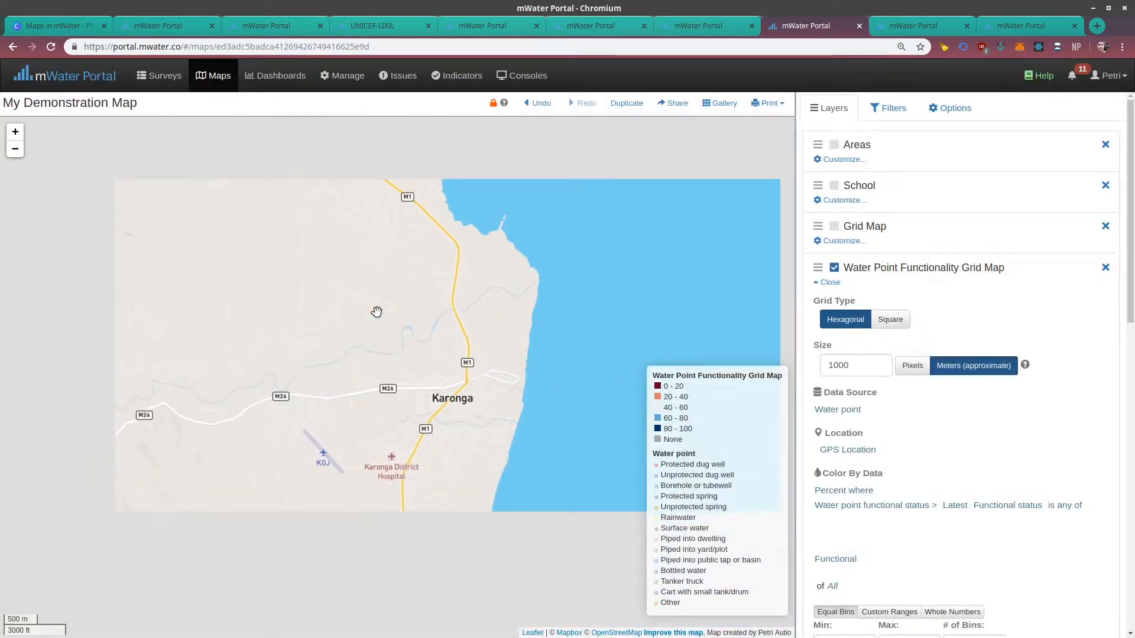
{"action": "left_click_drag", "start_coordinate": [362, 342], "coordinate": [425, 493]}
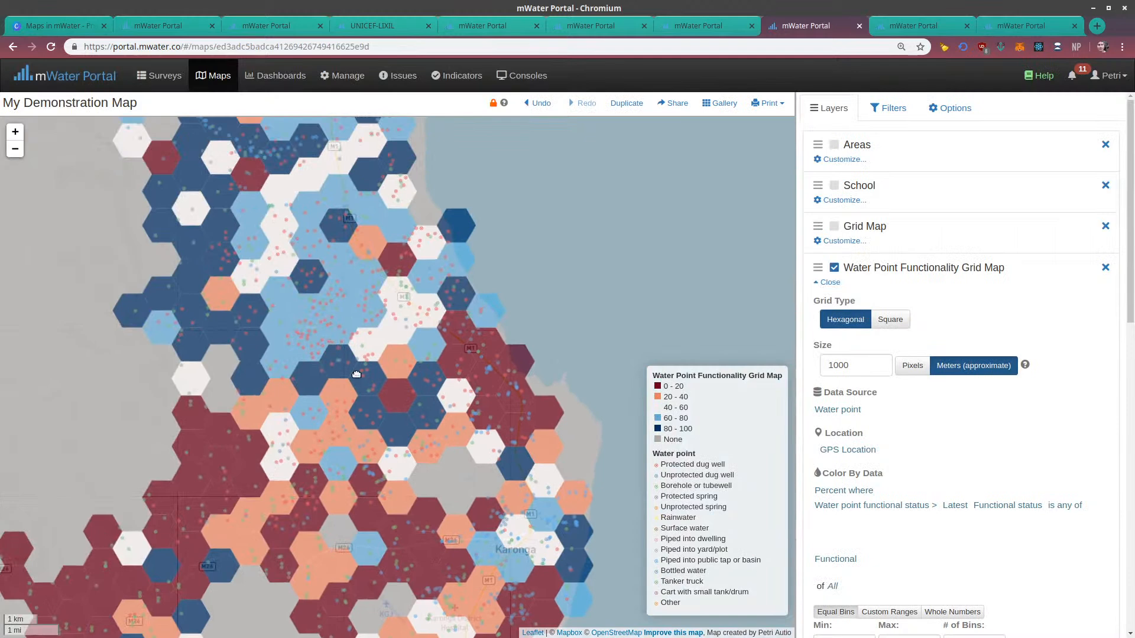
{"action": "left_click_drag", "start_coordinate": [357, 375], "coordinate": [417, 467]}
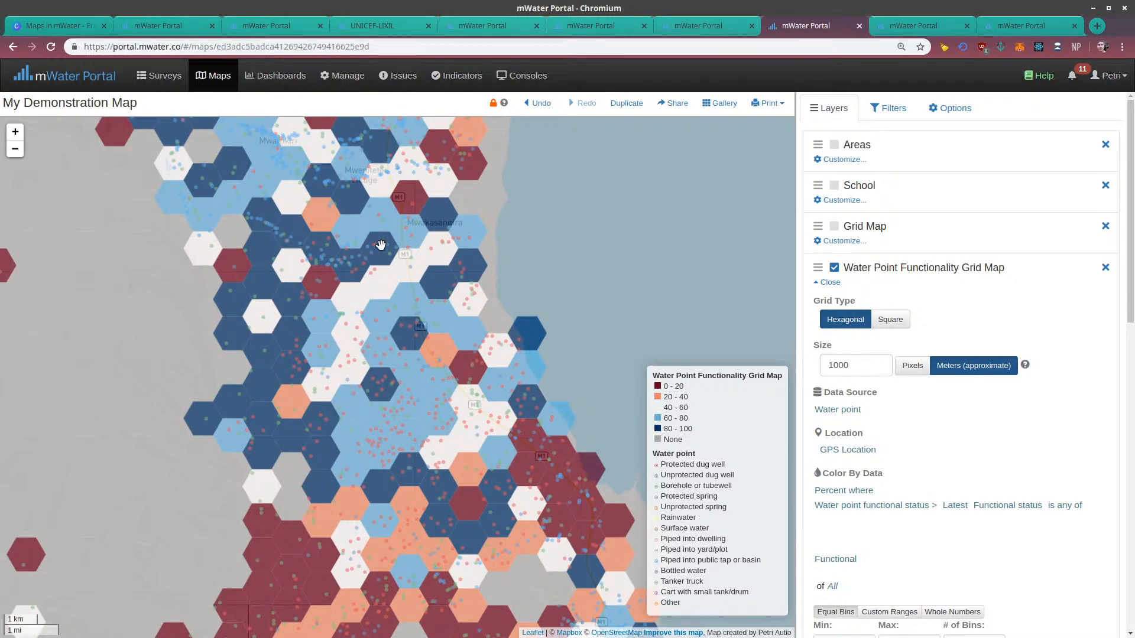
{"action": "left_click_drag", "start_coordinate": [370, 313], "coordinate": [393, 184]}
{"action": "left_click_drag", "start_coordinate": [380, 367], "coordinate": [393, 267]}
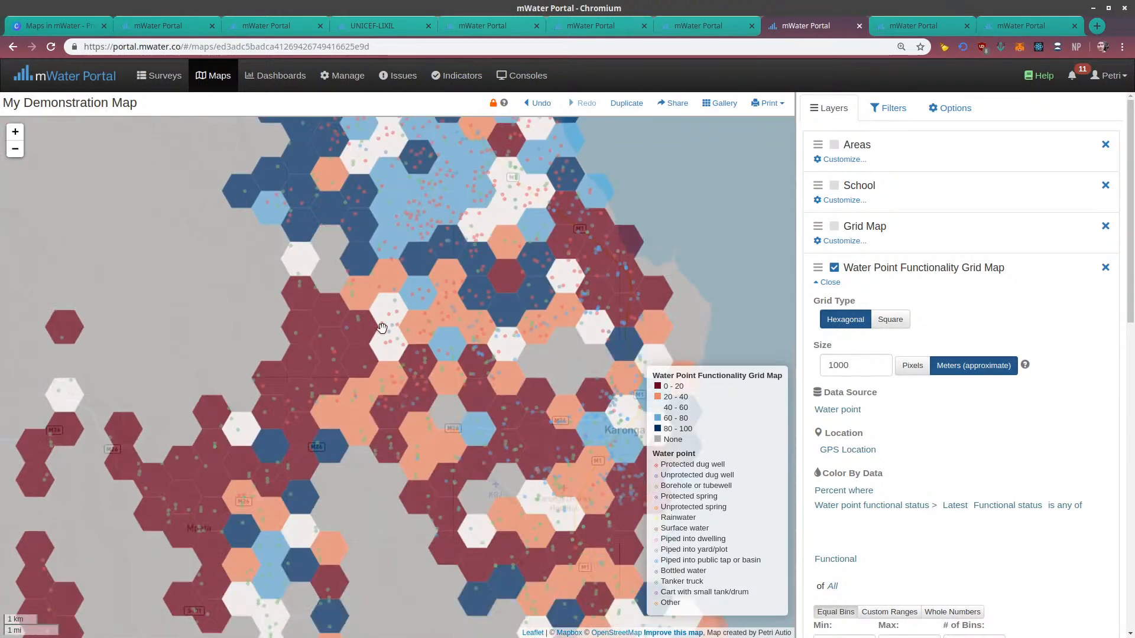
{"action": "left_click_drag", "start_coordinate": [304, 358], "coordinate": [301, 316]}
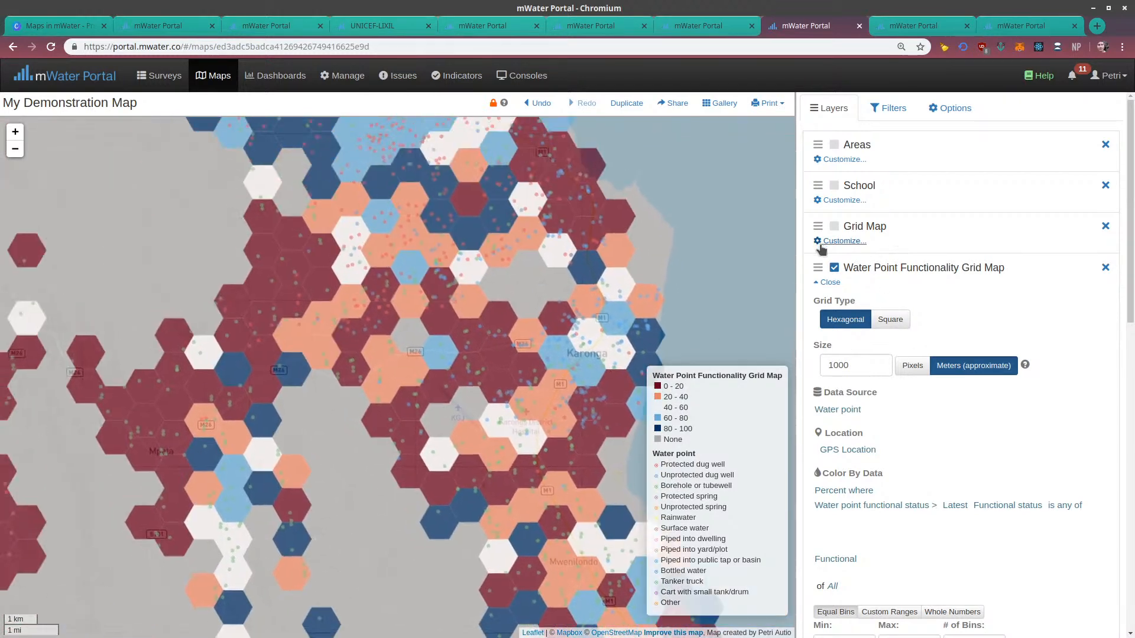
Hide the Water Point Functionality Grid Map layer
{"action": "left_click", "coordinate": [834, 268]}
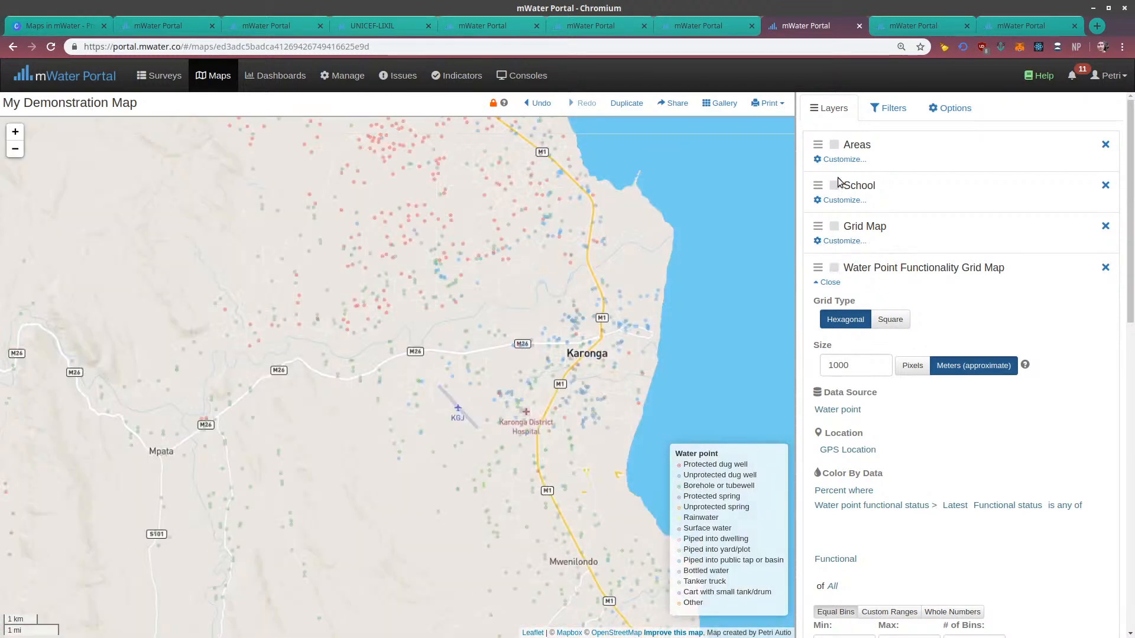
{"action": "left_click", "coordinate": [834, 145]}
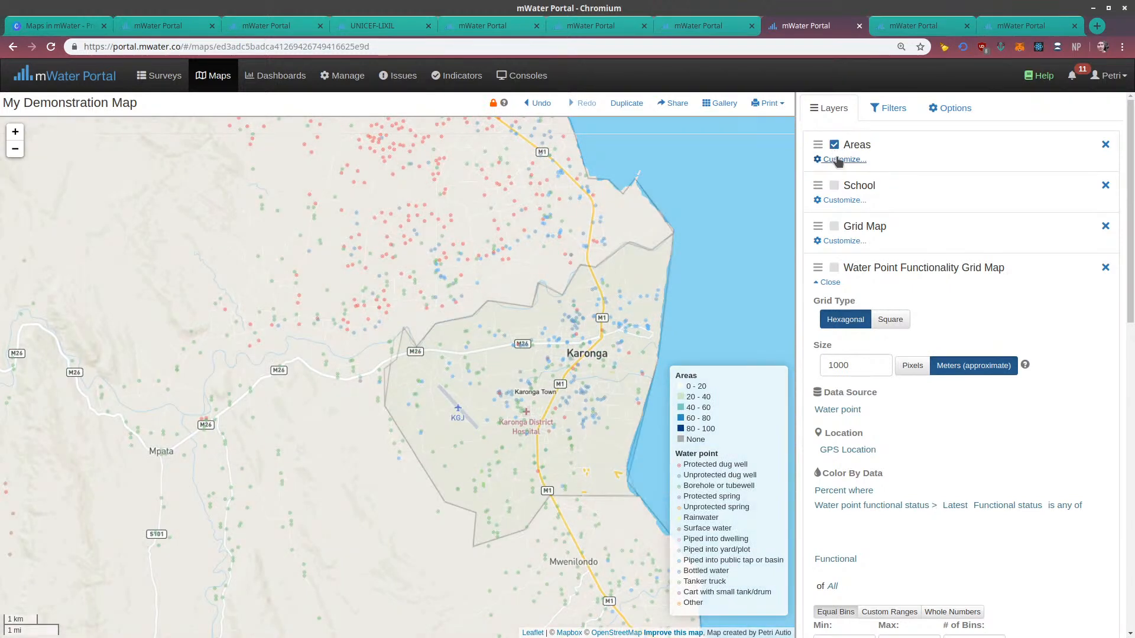
{"action": "left_click_drag", "start_coordinate": [661, 267], "coordinate": [606, 342]}
{"action": "left_click", "coordinate": [834, 144]}
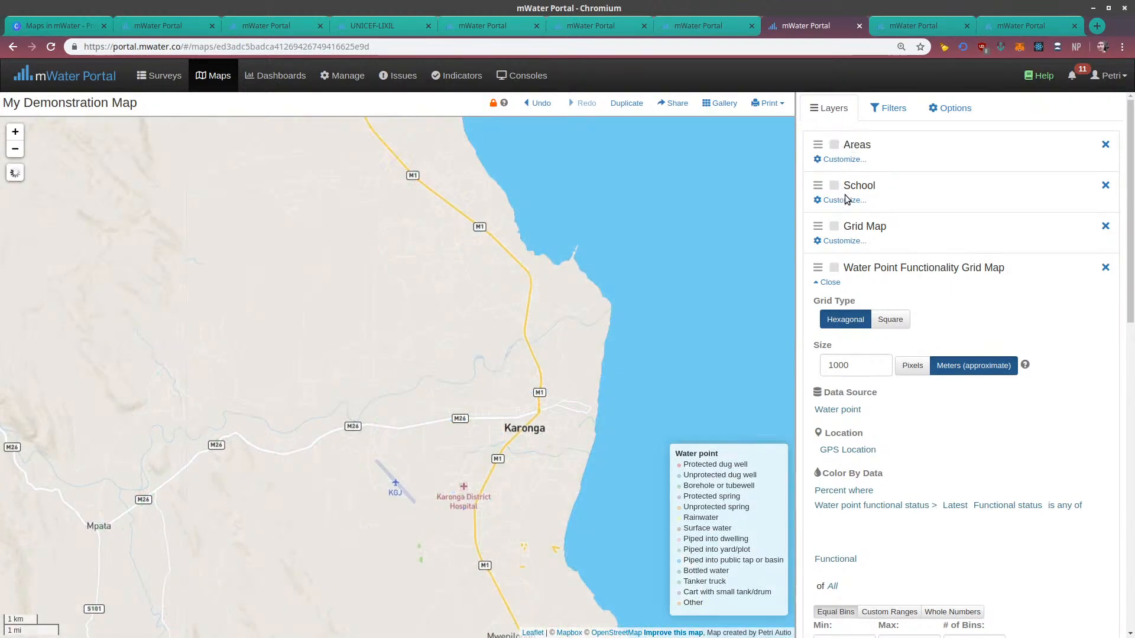
Close the Water Point Functionality Grid Map settings and add a Population Density layer for Malawi
{"action": "scroll", "coordinate": [851, 204], "scroll_direction": "down", "scroll_amount": 3}
{"action": "scroll", "coordinate": [856, 216], "scroll_direction": "down", "scroll_amount": 5}
{"action": "scroll", "coordinate": [860, 296], "scroll_direction": "up", "scroll_amount": 6}
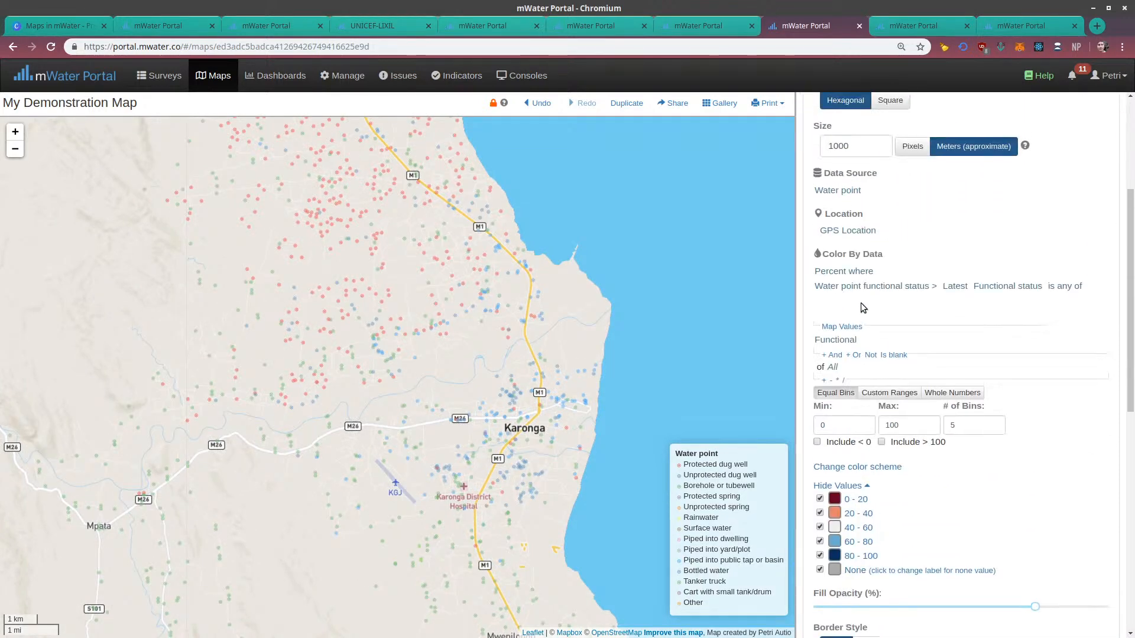
{"action": "left_click", "coordinate": [827, 188]}
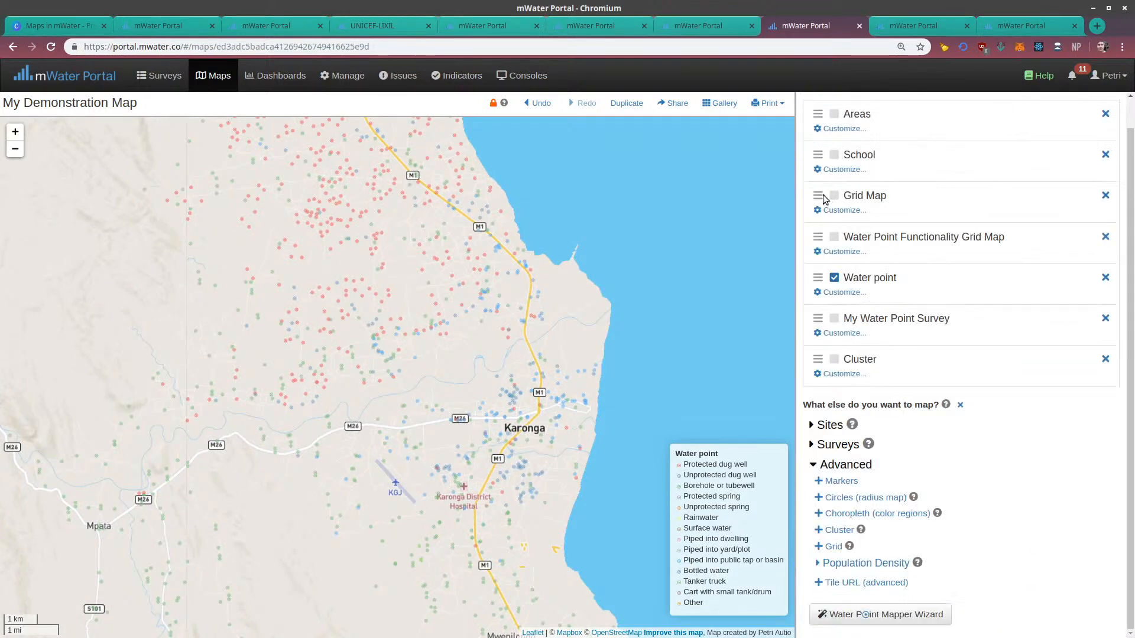
{"action": "left_click_drag", "start_coordinate": [561, 314], "coordinate": [473, 236]}
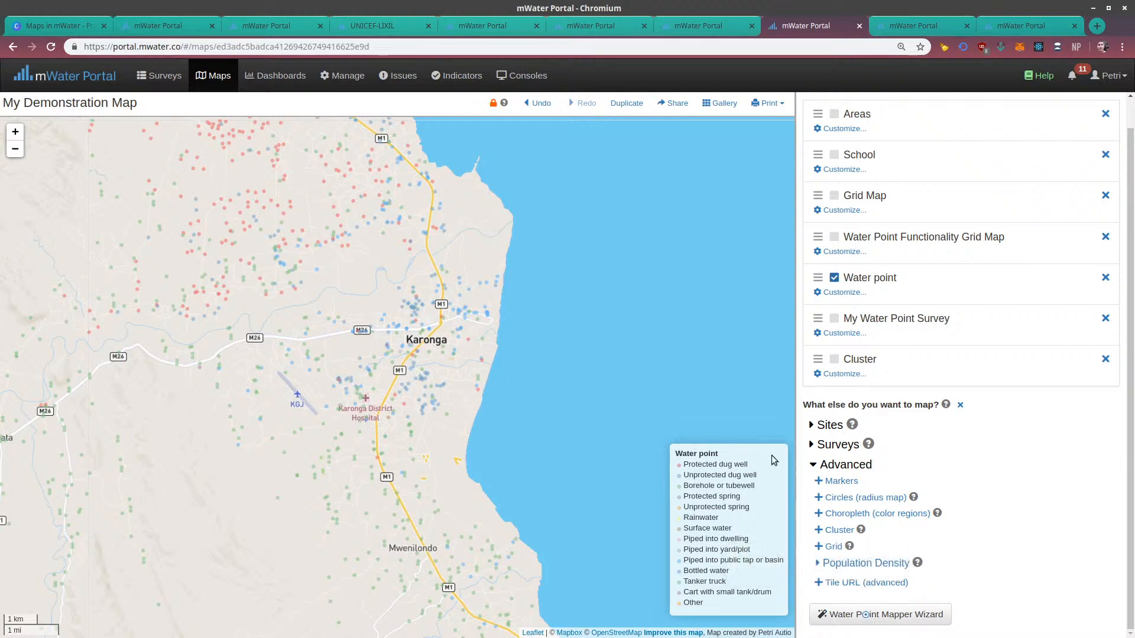
{"action": "left_click", "coordinate": [819, 565]}
{"action": "type", "text": "m"}
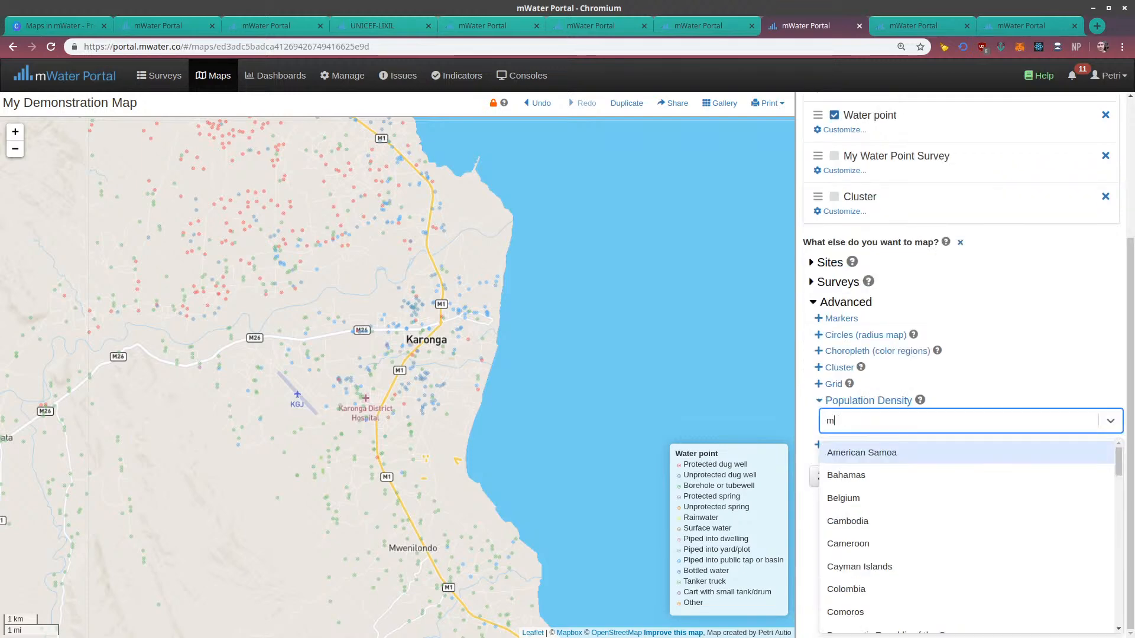
{"action": "type", "text": "alawi"}
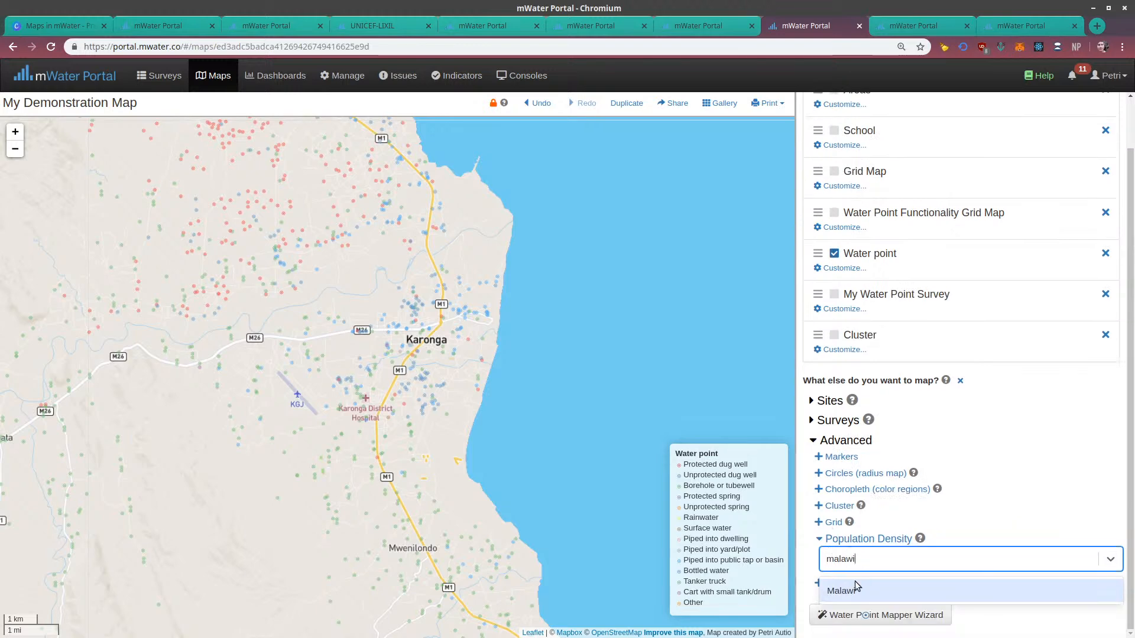
{"action": "left_click", "coordinate": [855, 585]}
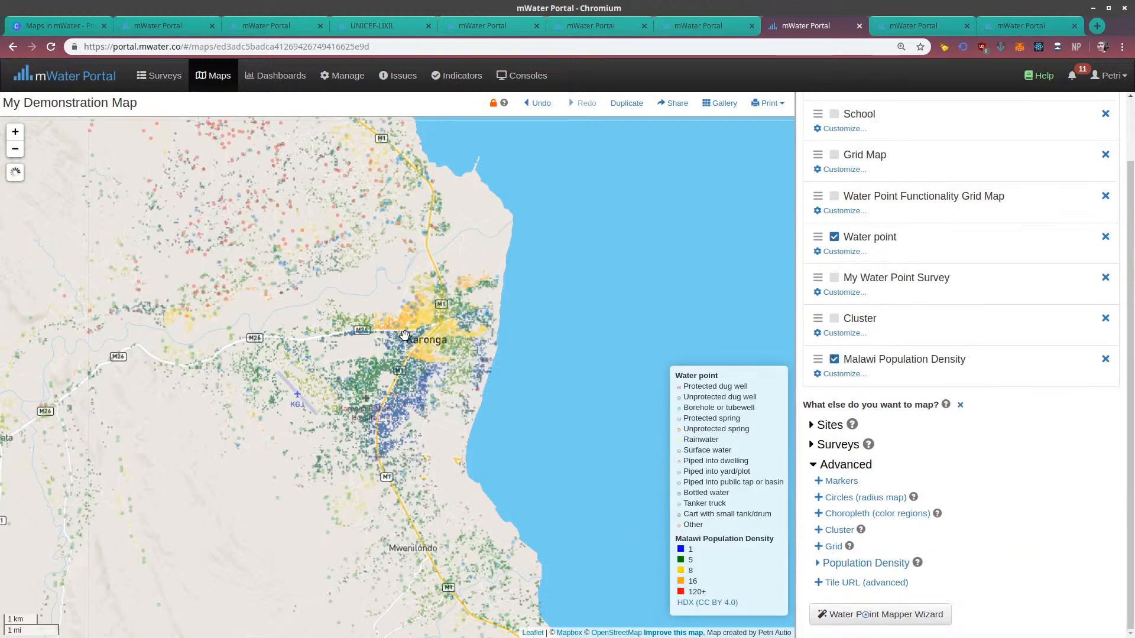
Examine the Malawi Population Density layer together with the water points, from the wider lakeshore region down to central Karonga
{"action": "left_click_drag", "start_coordinate": [401, 440], "coordinate": [408, 465]}
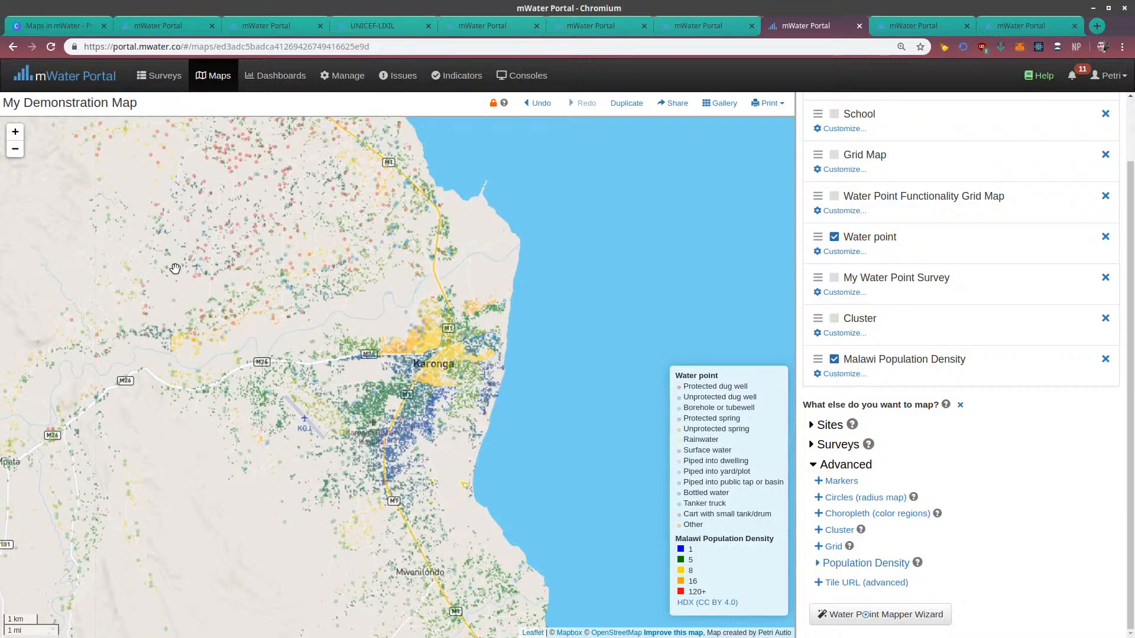
{"action": "left_click", "coordinate": [14, 149]}
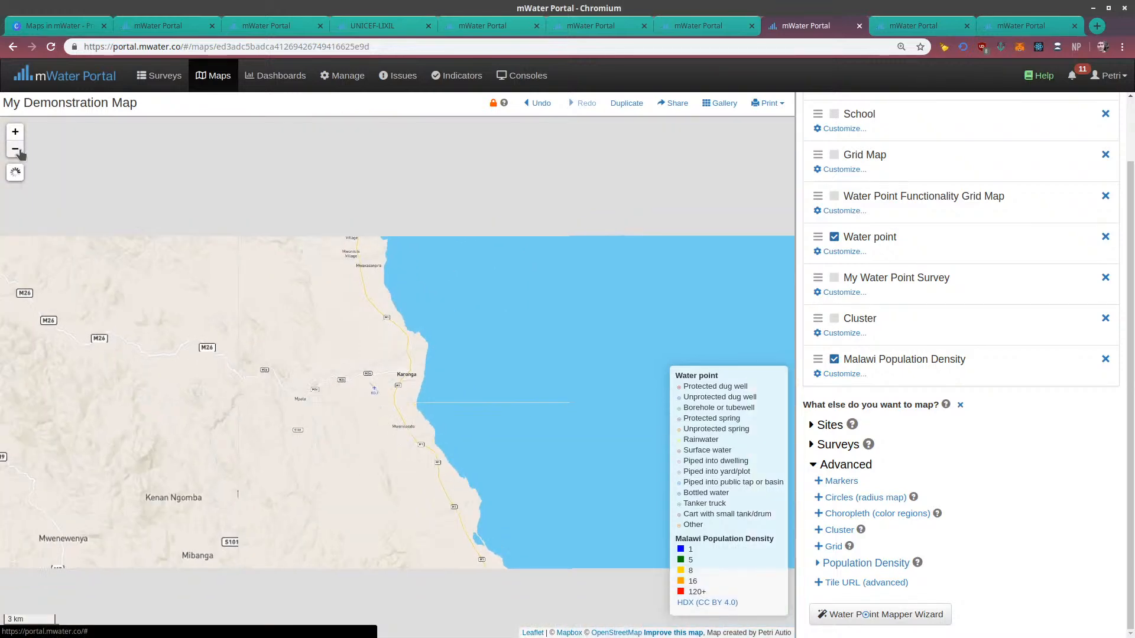
{"action": "left_click", "coordinate": [14, 149]}
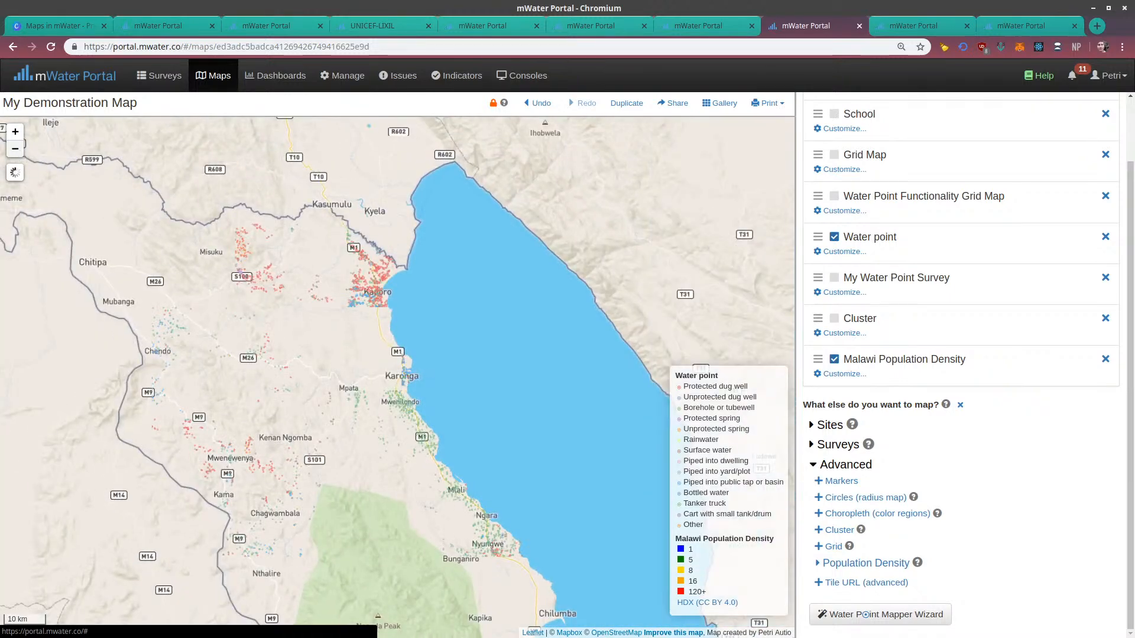
{"action": "left_click", "coordinate": [15, 131]}
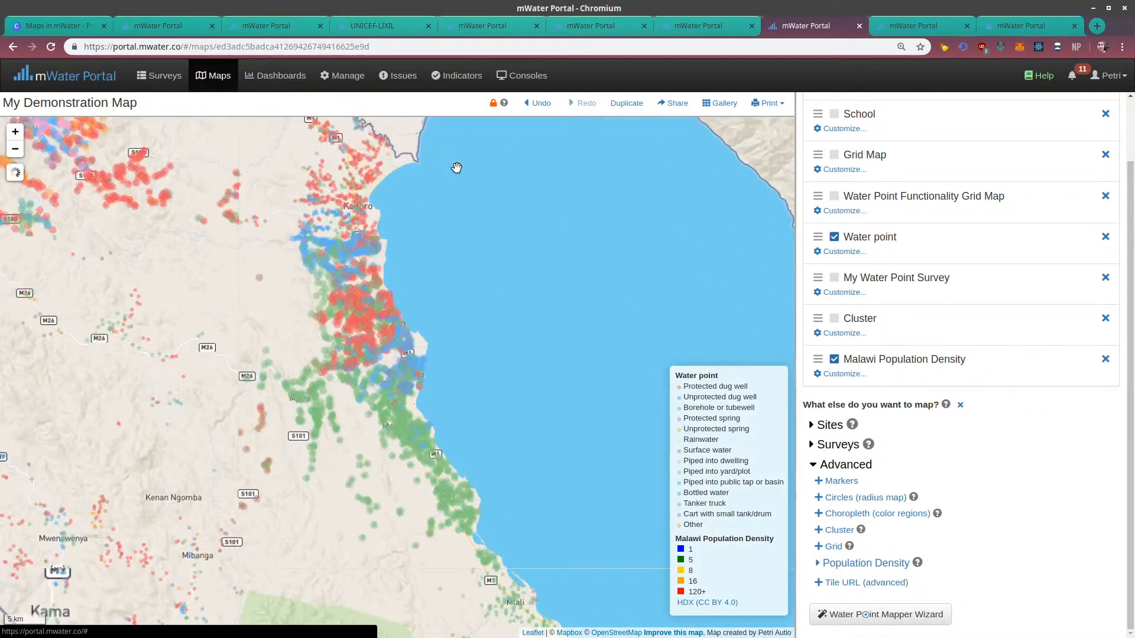
{"action": "left_click", "coordinate": [15, 131]}
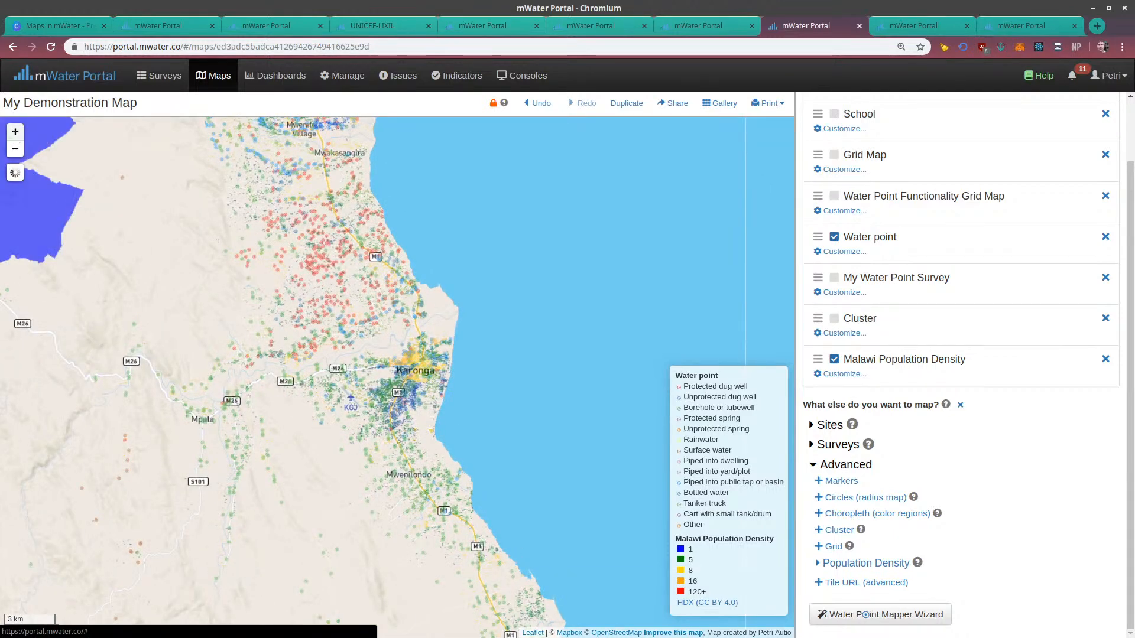
{"action": "left_click", "coordinate": [15, 133]}
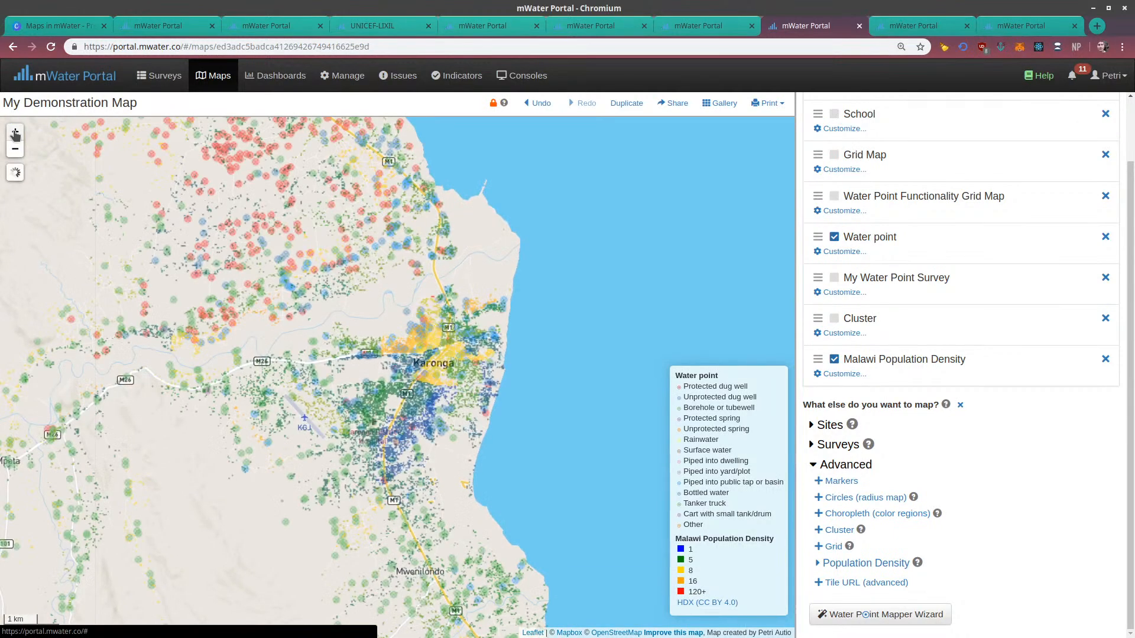
{"action": "left_click", "coordinate": [15, 132]}
{"action": "left_click", "coordinate": [15, 133]}
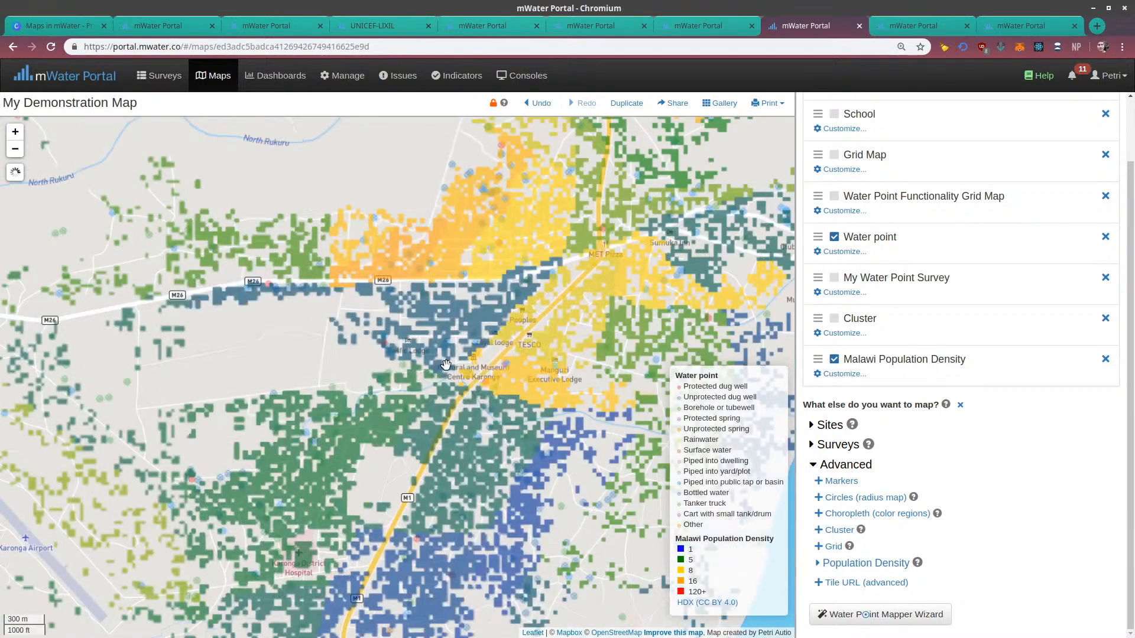
Hide the Water point layer and switch the background map to Satellite
{"action": "left_click", "coordinate": [834, 237]}
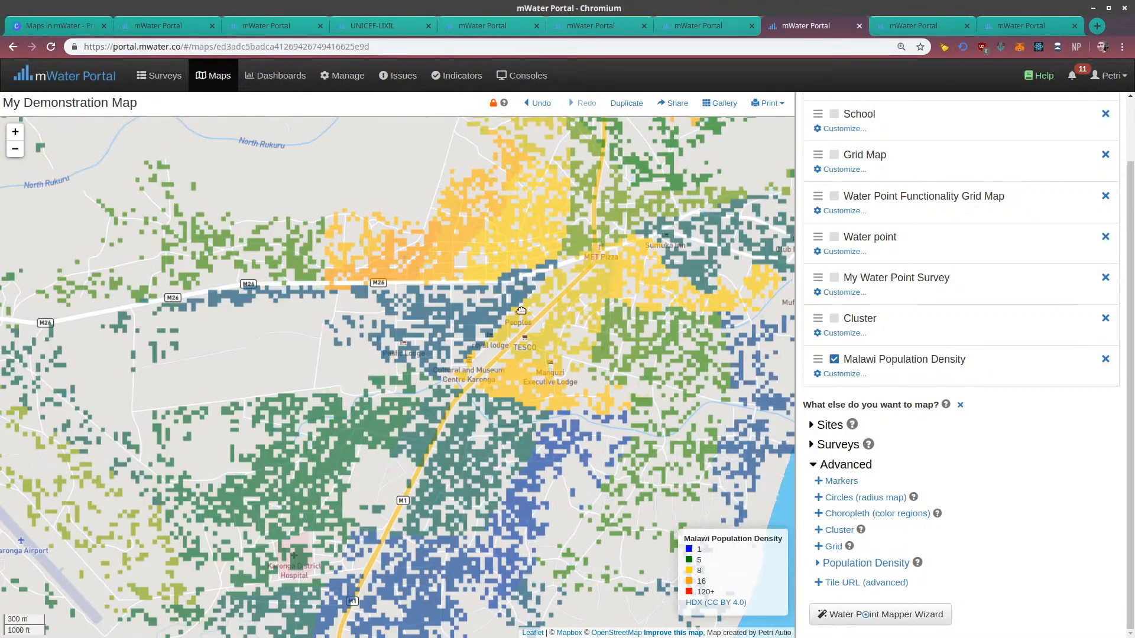
{"action": "left_click_drag", "start_coordinate": [632, 242], "coordinate": [416, 414]}
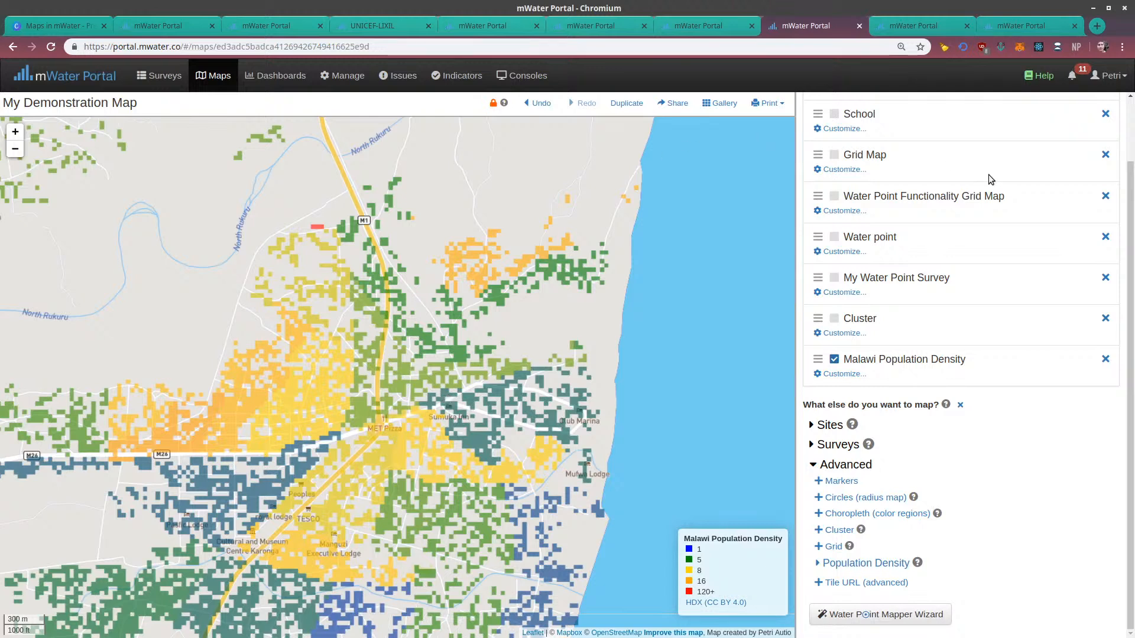
{"action": "scroll", "coordinate": [988, 175], "scroll_direction": "up", "scroll_amount": 3}
{"action": "left_click", "coordinate": [951, 108]}
{"action": "left_click", "coordinate": [957, 155]}
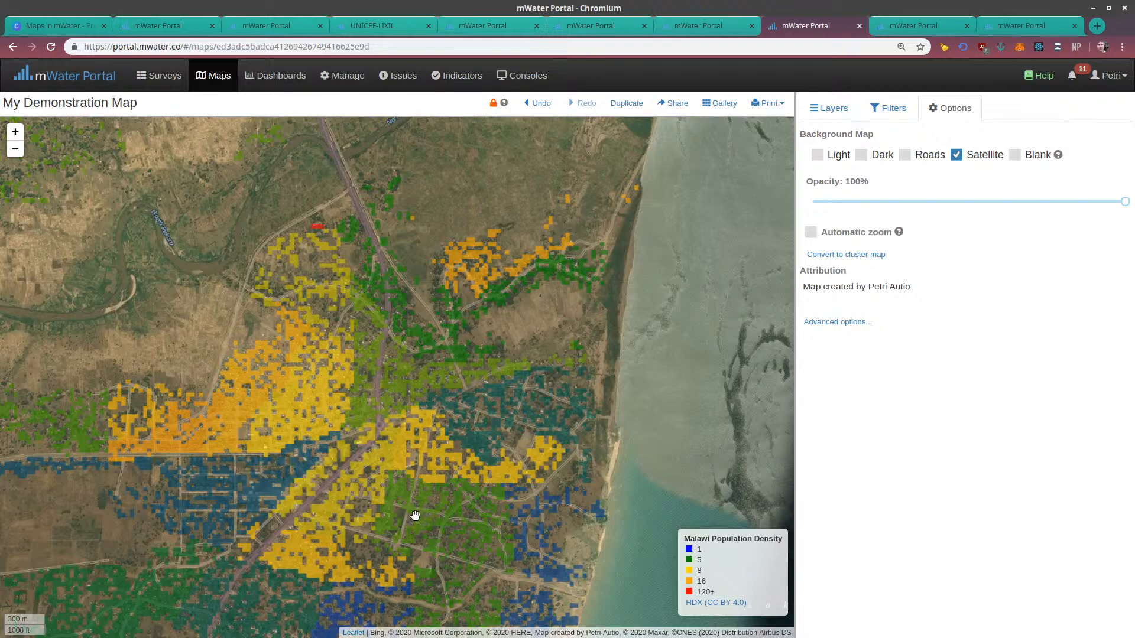
Examine how the population density cells match the settlements on the satellite imagery around Karonga
{"action": "left_click_drag", "start_coordinate": [462, 477], "coordinate": [454, 411]}
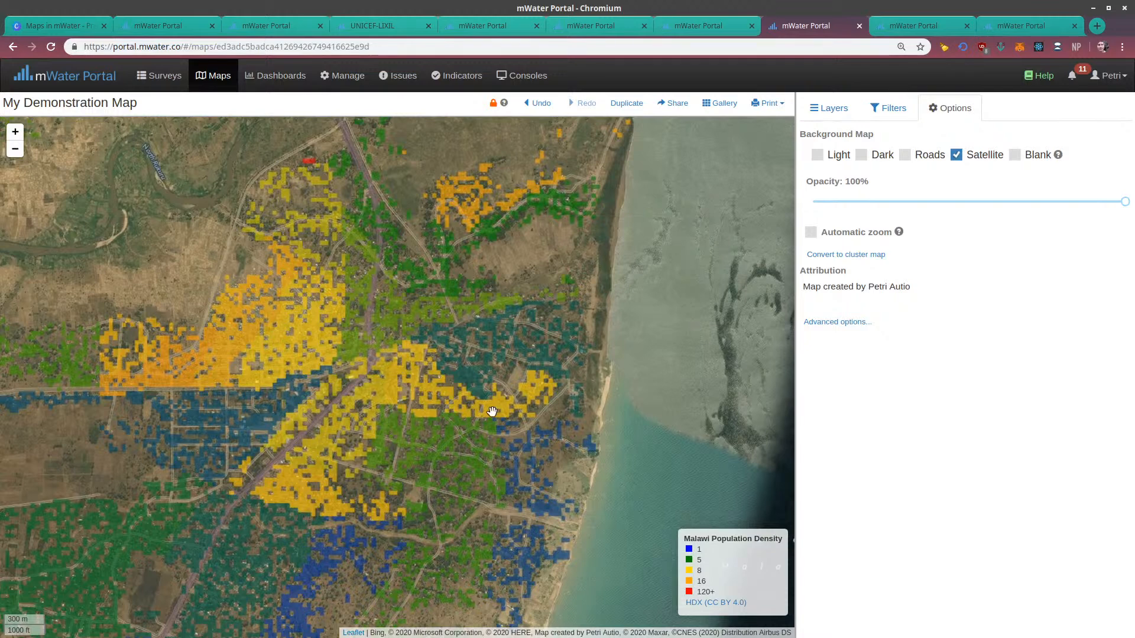
{"action": "left_click_drag", "start_coordinate": [499, 388], "coordinate": [536, 543]}
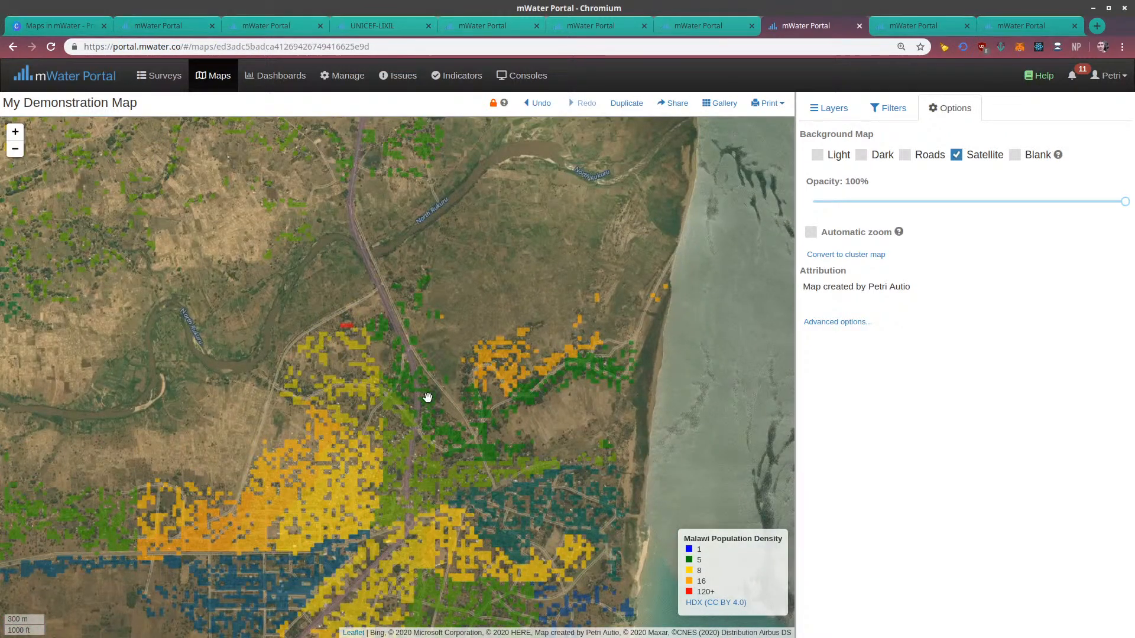
{"action": "left_click_drag", "start_coordinate": [428, 395], "coordinate": [458, 300]}
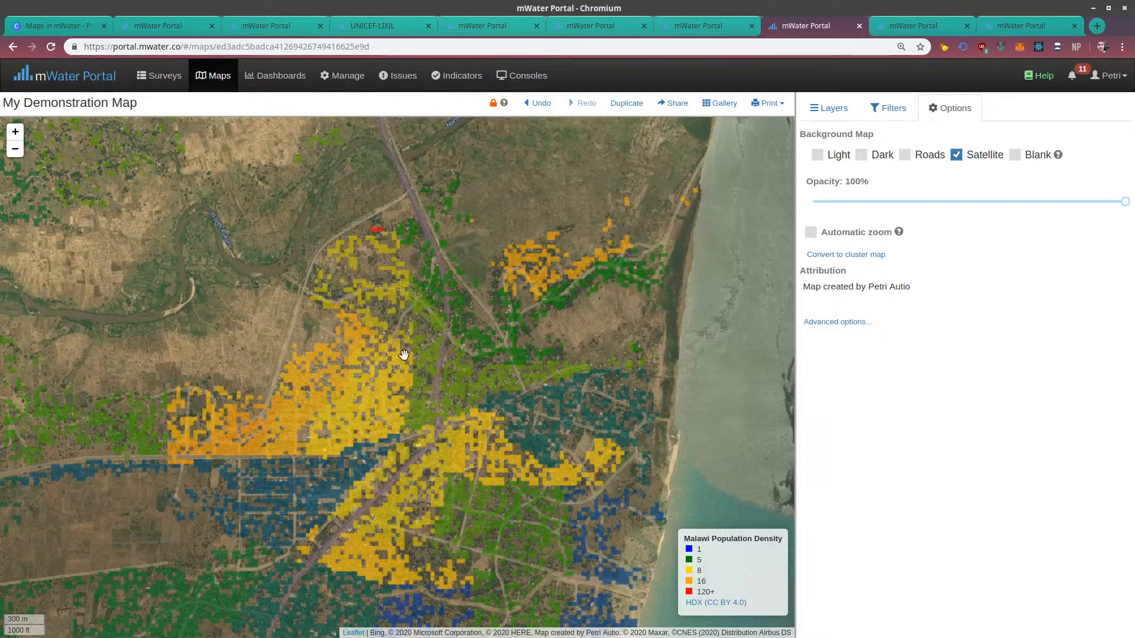
{"action": "mouse_move", "coordinate": [404, 354]}
{"action": "left_mouse_down"}
{"action": "mouse_move", "coordinate": [409, 383]}
{"action": "mouse_move", "coordinate": [585, 306]}
{"action": "mouse_move", "coordinate": [571, 245]}
{"action": "left_mouse_up"}
{"action": "left_click_drag", "start_coordinate": [521, 350], "coordinate": [540, 266]}
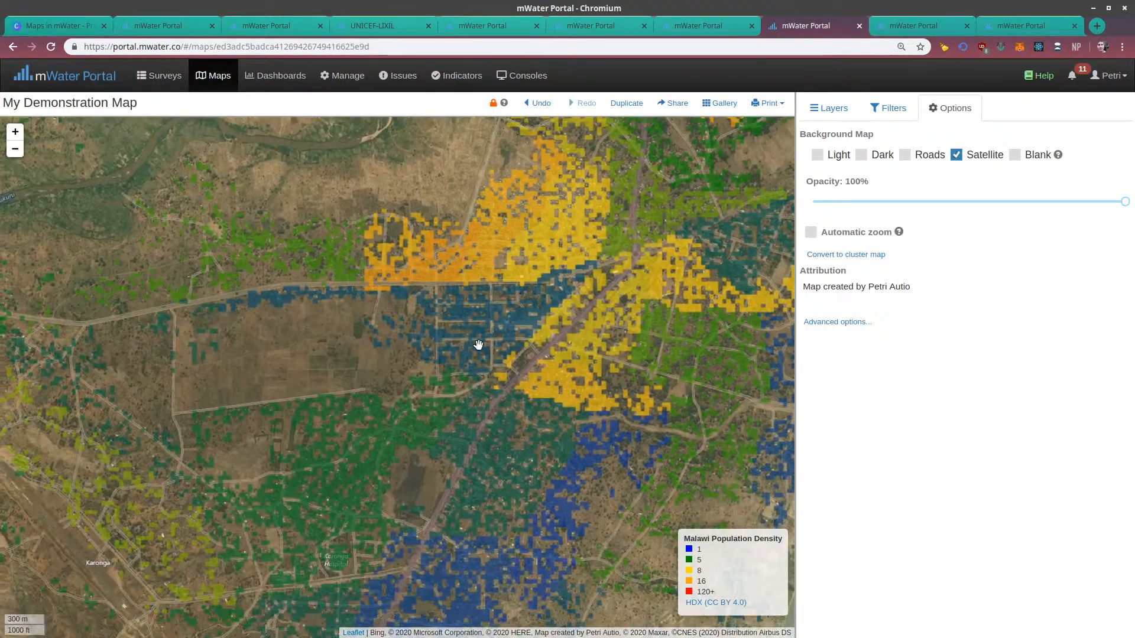
{"action": "scroll", "coordinate": [478, 345], "scroll_direction": "down", "scroll_amount": 1}
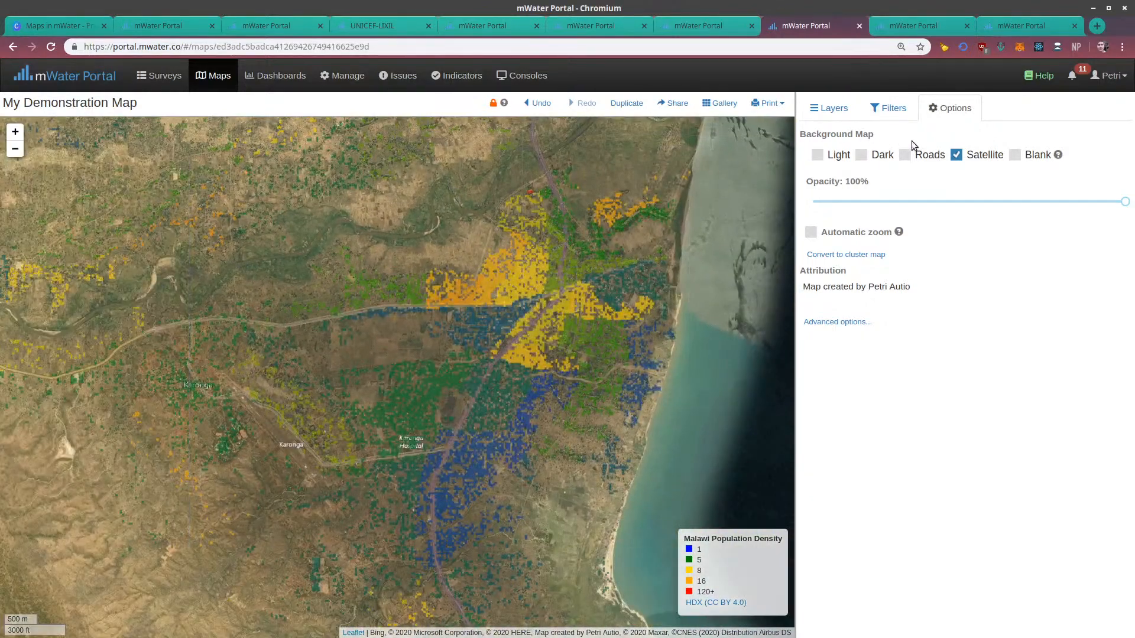
Switch the background map back to Roads
{"action": "left_click", "coordinate": [905, 155]}
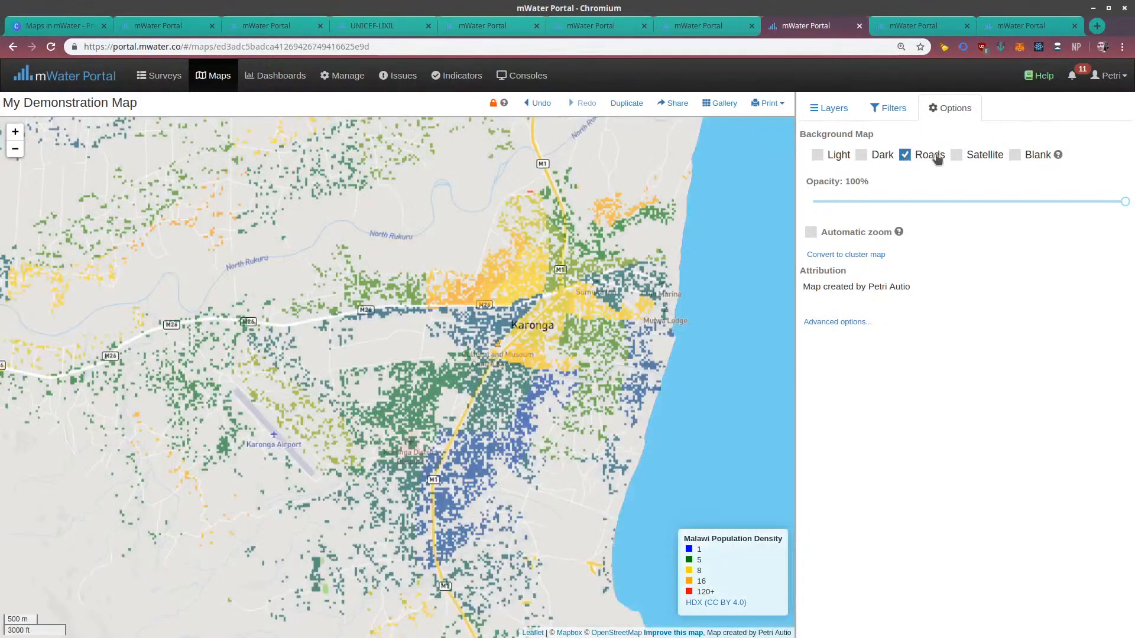
{"action": "scroll", "coordinate": [646, 195], "scroll_direction": "up", "scroll_amount": 1}
{"action": "left_click_drag", "start_coordinate": [580, 327], "coordinate": [568, 364]}
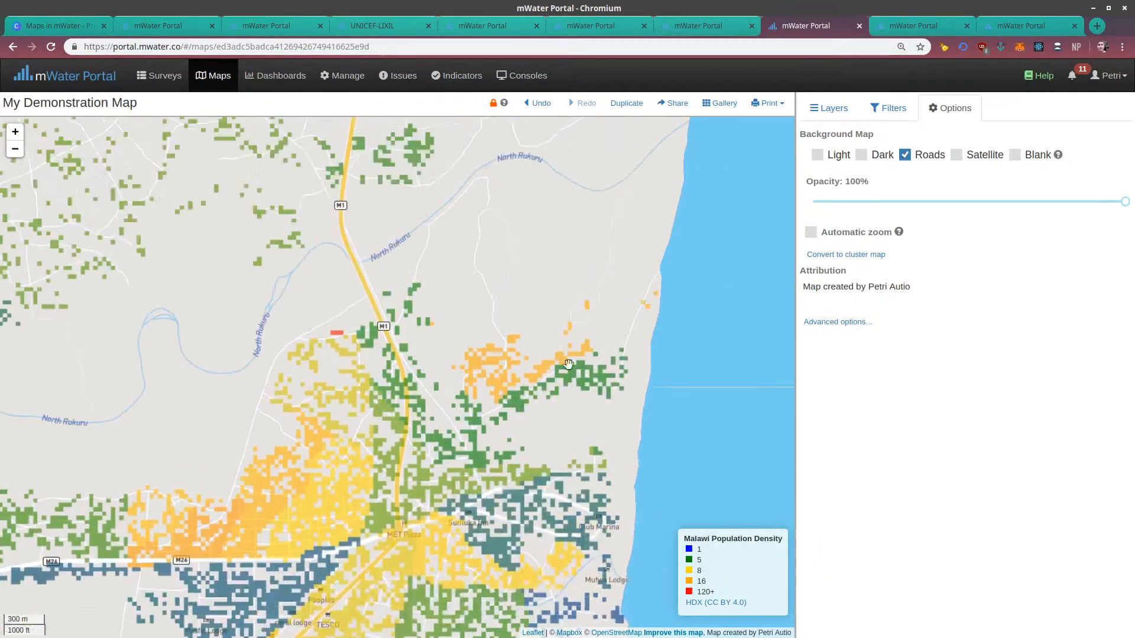
Show the Water point layer and move it directly below Malawi Population Density in the layer order
{"action": "left_click", "coordinate": [832, 109]}
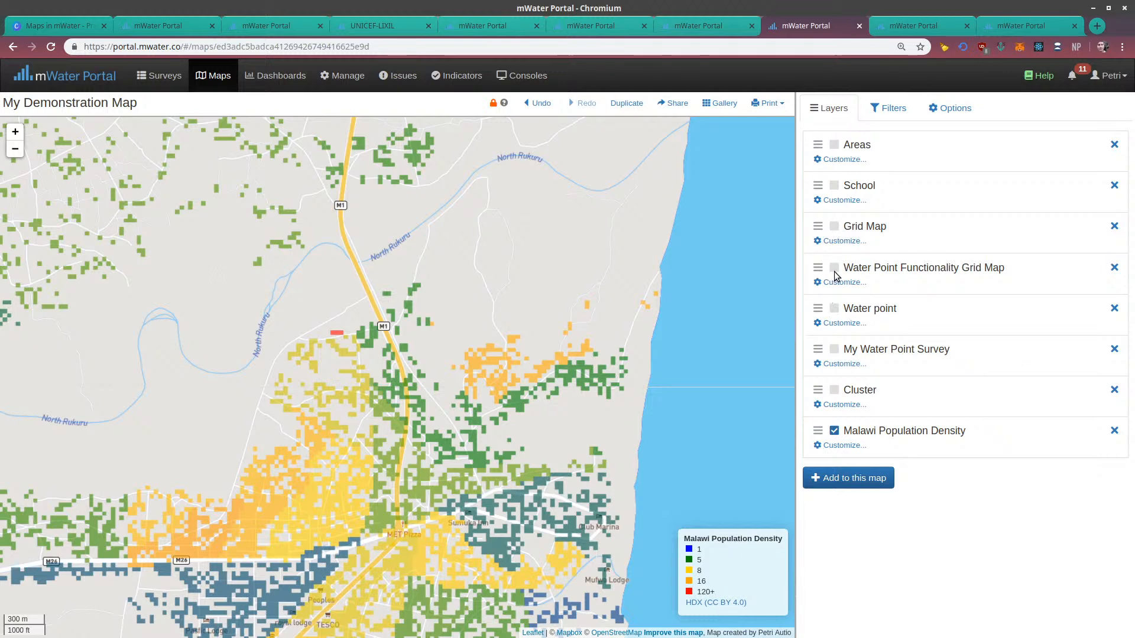
{"action": "left_click_drag", "start_coordinate": [654, 284], "coordinate": [662, 257]}
{"action": "left_click", "coordinate": [835, 309]}
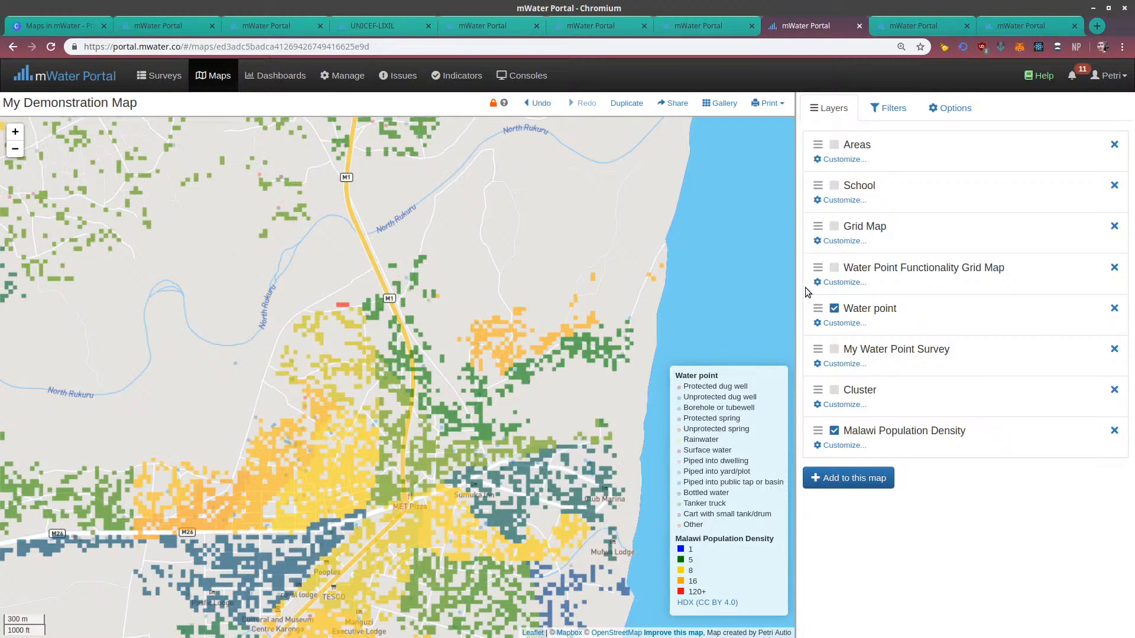
{"action": "left_click_drag", "start_coordinate": [818, 305], "coordinate": [819, 449]}
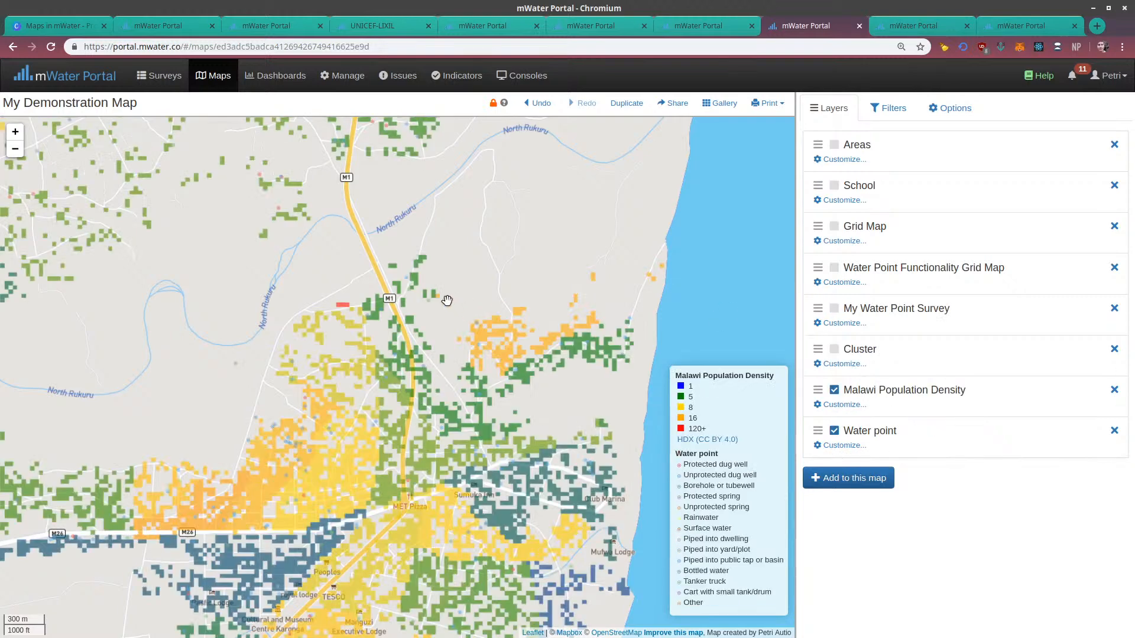
Set the Water point layer's marker size to Extra large
{"action": "left_click", "coordinate": [840, 445]}
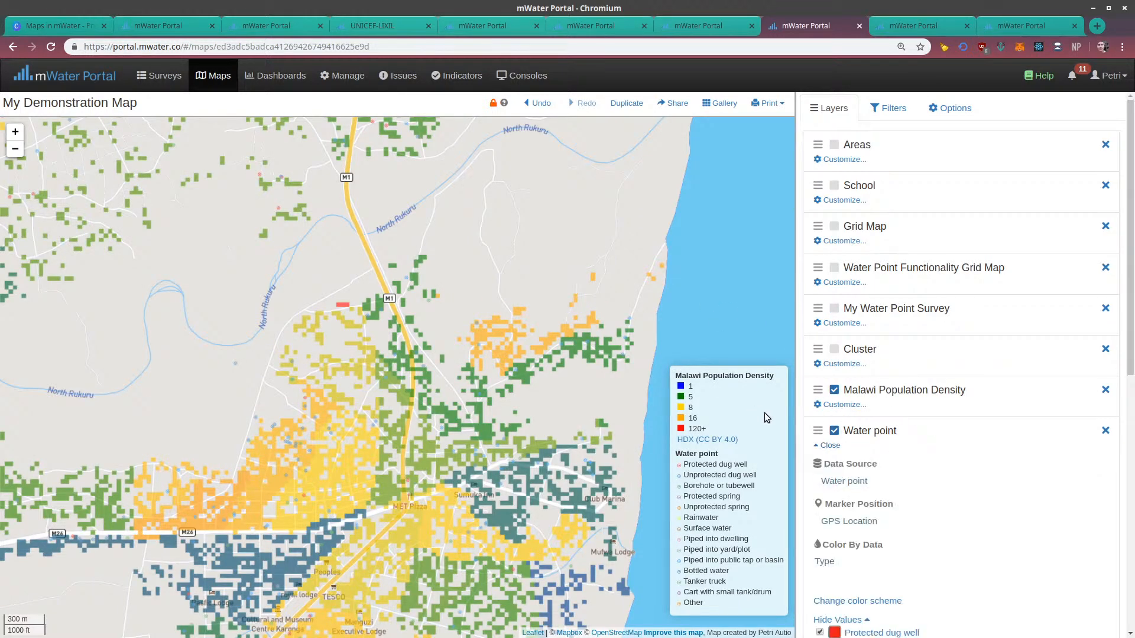
{"action": "scroll", "coordinate": [845, 520], "scroll_direction": "down", "scroll_amount": 1}
{"action": "scroll", "coordinate": [849, 526], "scroll_direction": "down", "scroll_amount": 5}
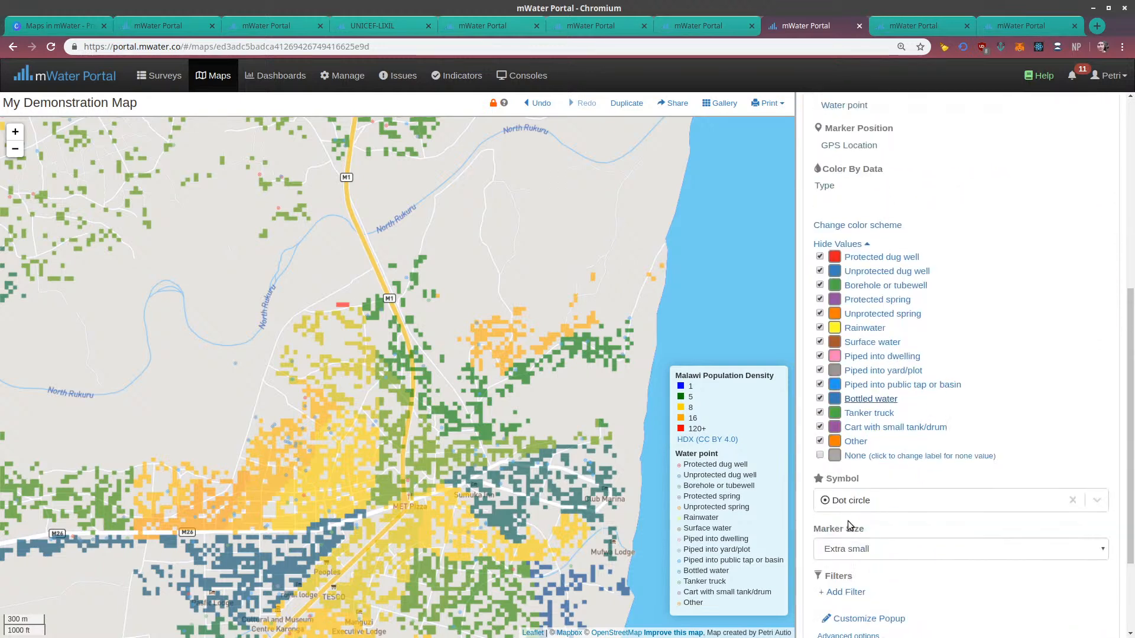
{"action": "left_click", "coordinate": [849, 524]}
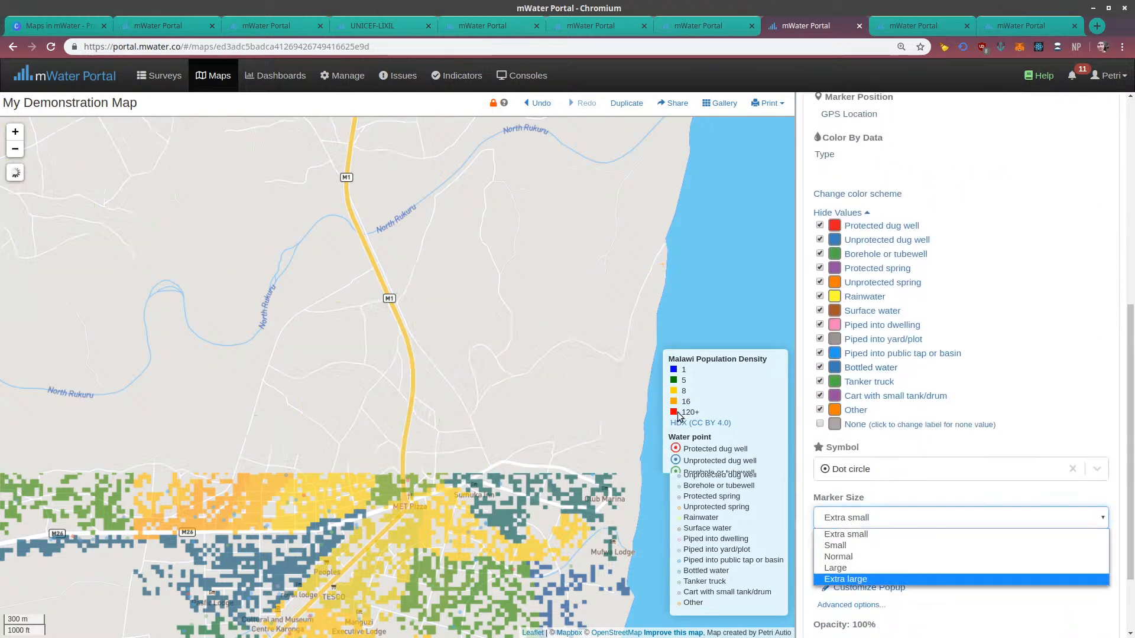
{"action": "left_click", "coordinate": [852, 583]}
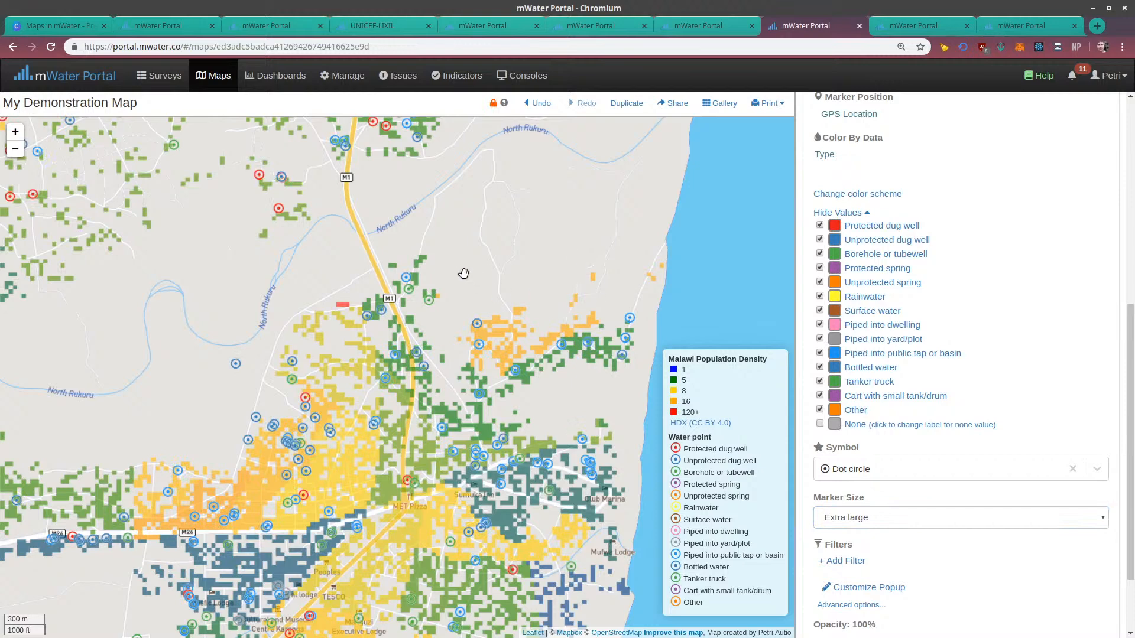
Compare the water point markers with the populated cells north and northwest of Karonga
{"action": "left_click_drag", "start_coordinate": [464, 248], "coordinate": [572, 321]}
{"action": "left_click_drag", "start_coordinate": [408, 269], "coordinate": [473, 281]}
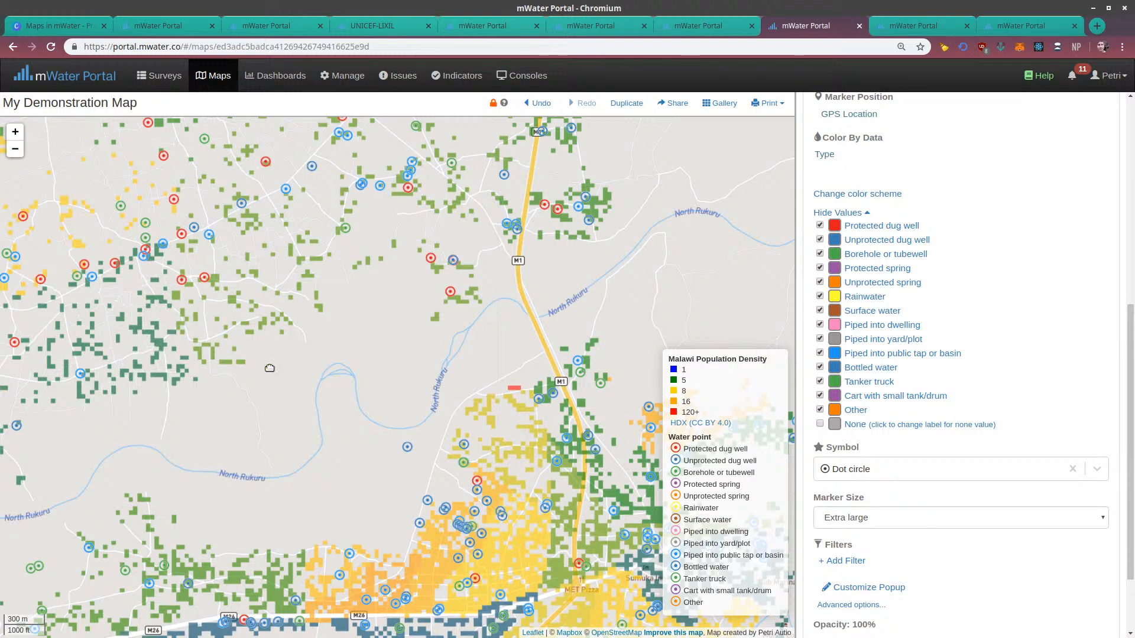
{"action": "left_click_drag", "start_coordinate": [269, 367], "coordinate": [436, 438]}
{"action": "left_click_drag", "start_coordinate": [230, 223], "coordinate": [387, 328]}
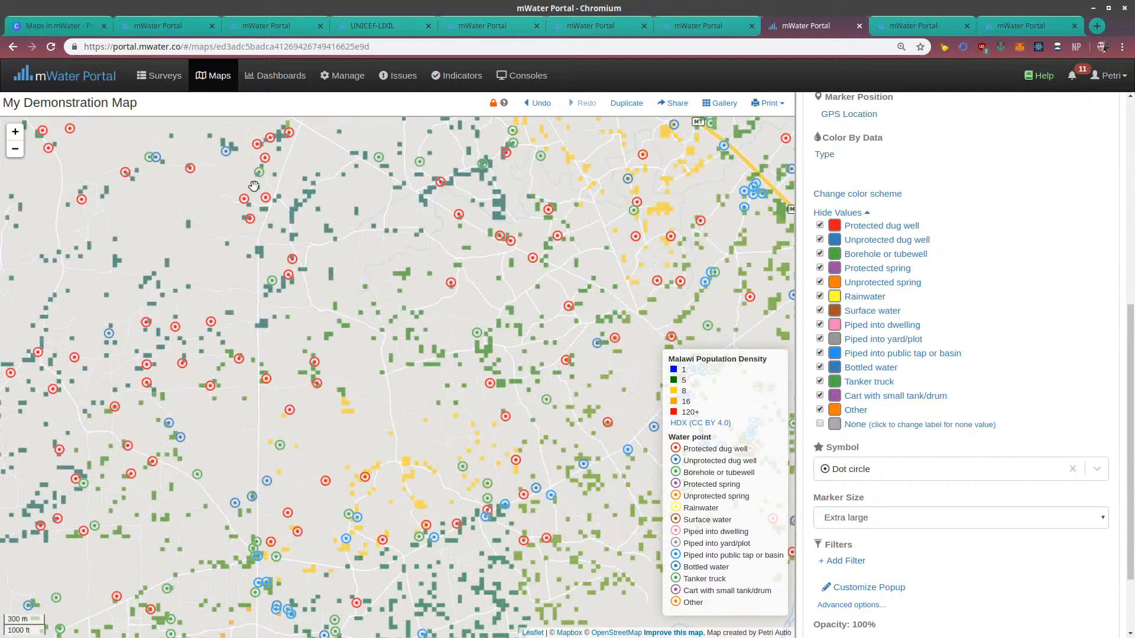
{"action": "left_click_drag", "start_coordinate": [343, 211], "coordinate": [300, 404]}
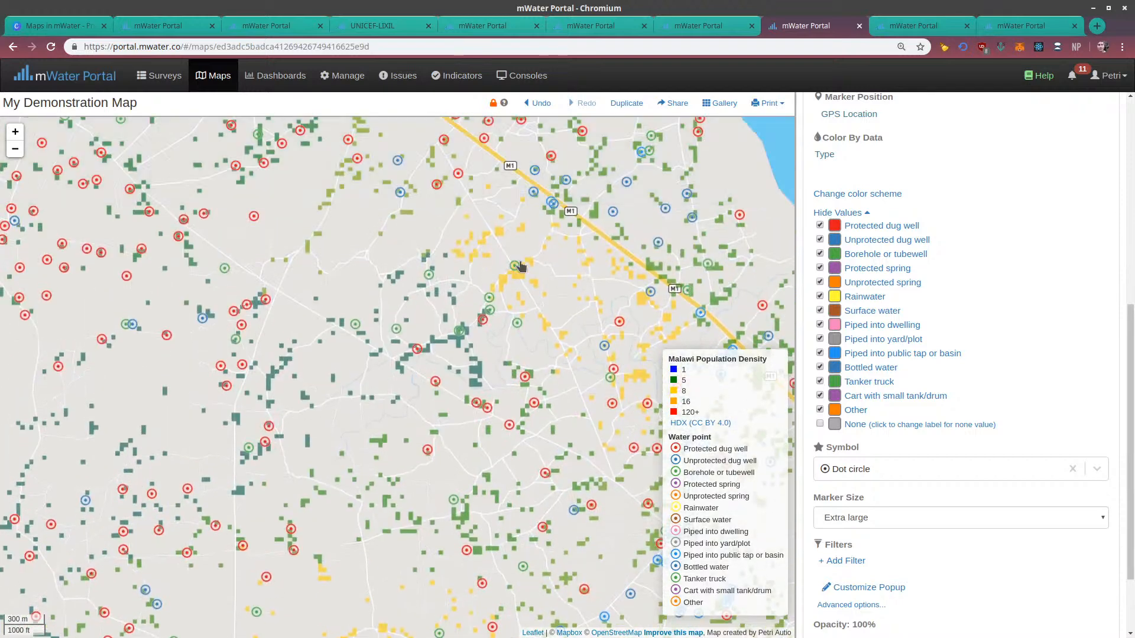
Examine how the water points line up with the populated cells in individual settlements southwest of the M1 road
{"action": "scroll", "coordinate": [520, 279], "scroll_direction": "up", "scroll_amount": 2}
{"action": "scroll", "coordinate": [499, 248], "scroll_direction": "up", "scroll_amount": 1}
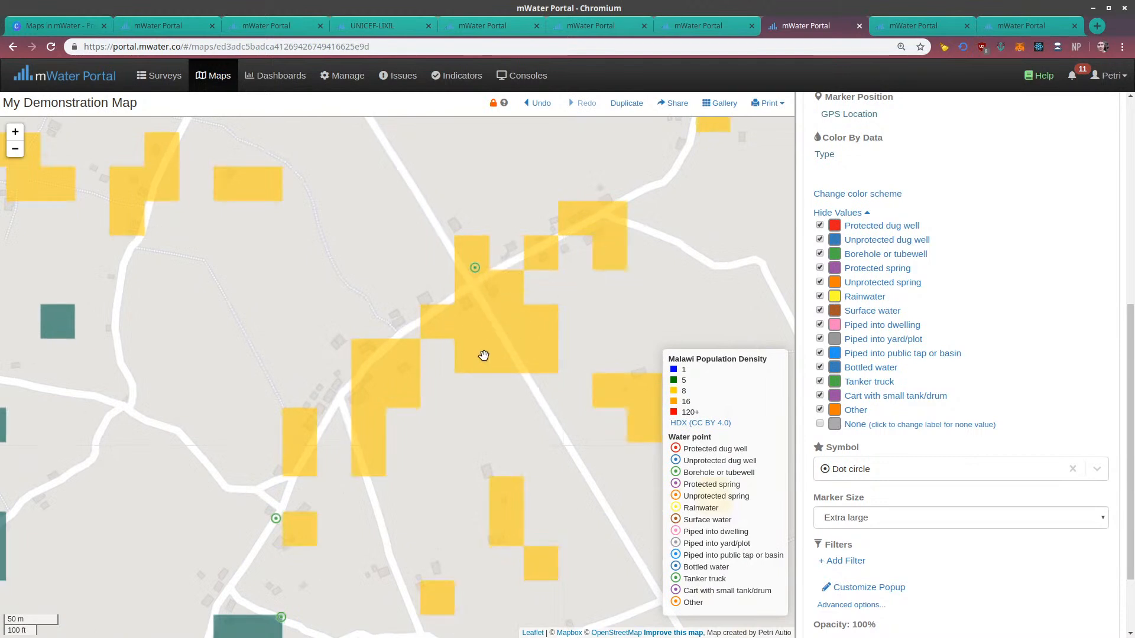
{"action": "left_click_drag", "start_coordinate": [483, 356], "coordinate": [370, 235]}
{"action": "scroll", "coordinate": [520, 289], "scroll_direction": "down", "scroll_amount": 3}
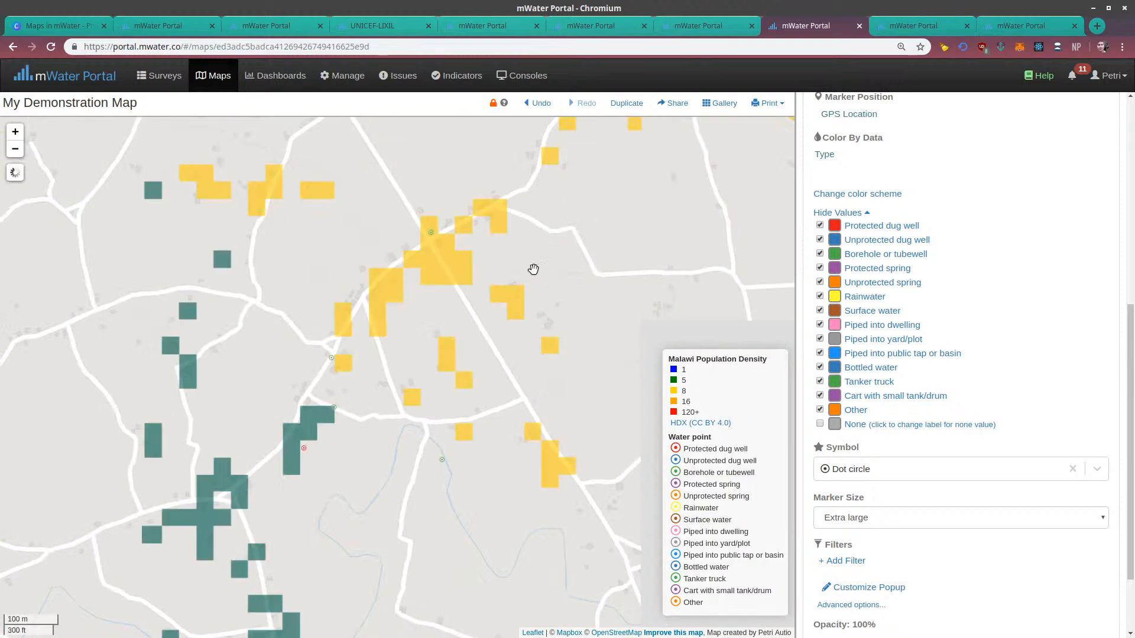
{"action": "left_click_drag", "start_coordinate": [592, 235], "coordinate": [449, 355]}
{"action": "left_click_drag", "start_coordinate": [627, 248], "coordinate": [567, 312]}
{"action": "scroll", "coordinate": [567, 312], "scroll_direction": "down", "scroll_amount": 2}
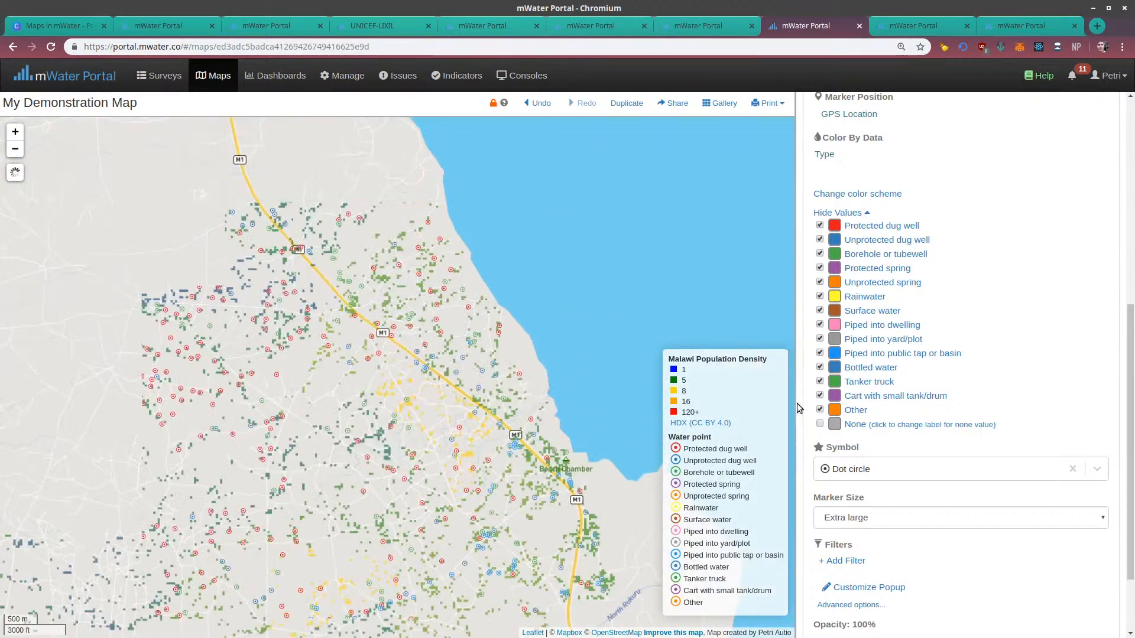
Close the Water point layer's settings and delete the Malawi Population Density layer
{"action": "scroll", "coordinate": [857, 225], "scroll_direction": "up", "scroll_amount": 4}
{"action": "scroll", "coordinate": [849, 236], "scroll_direction": "up", "scroll_amount": 3}
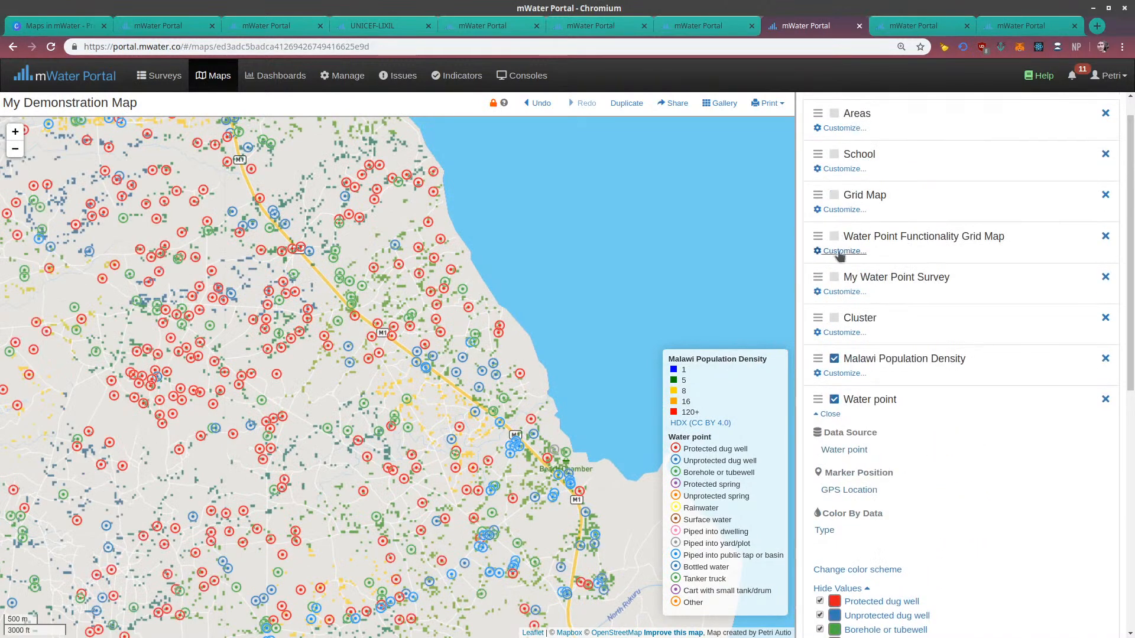
{"action": "left_click", "coordinate": [830, 415]}
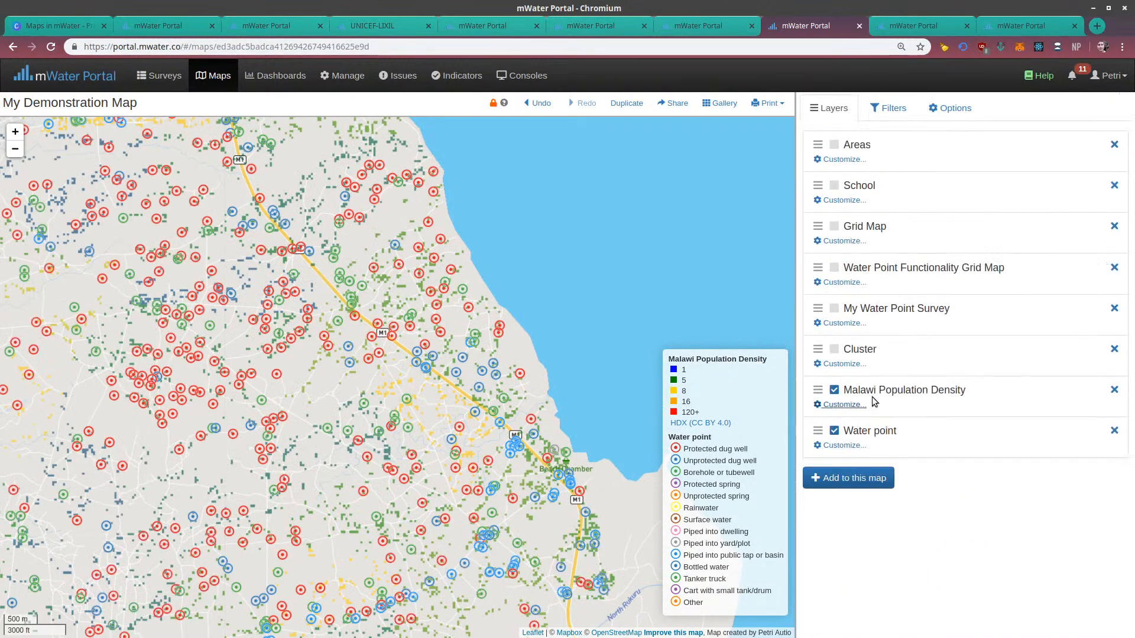
{"action": "left_click", "coordinate": [1113, 391]}
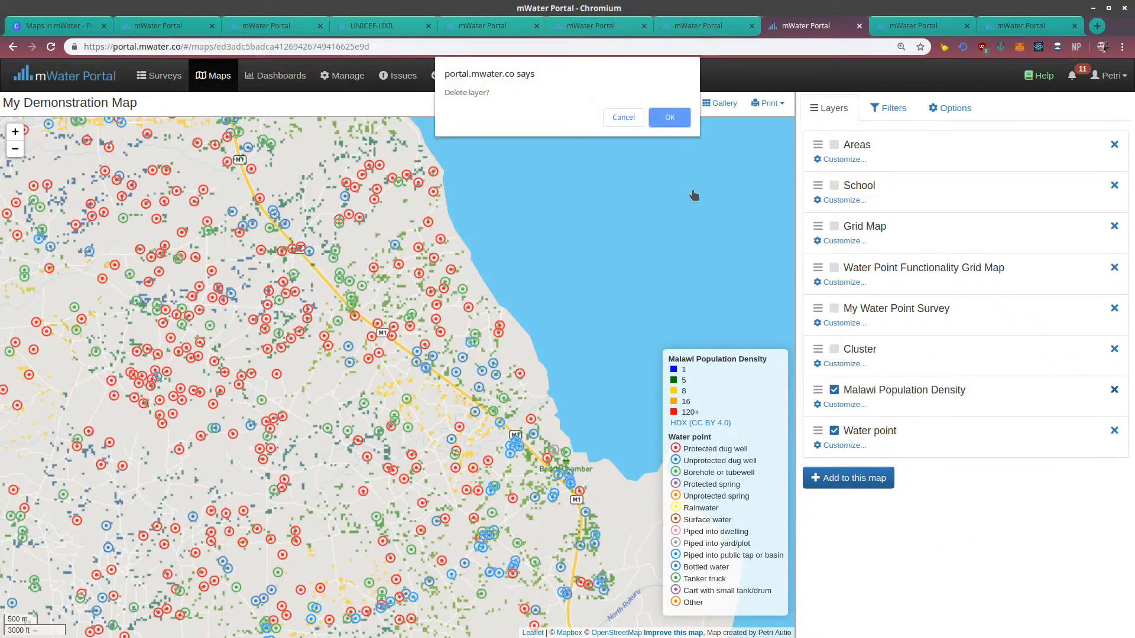
{"action": "left_click", "coordinate": [679, 117]}
Look up Malawi, Egypt and Indonesia as population density countries, adding the Indonesia layer and deleting it again
{"action": "left_click", "coordinate": [849, 437]}
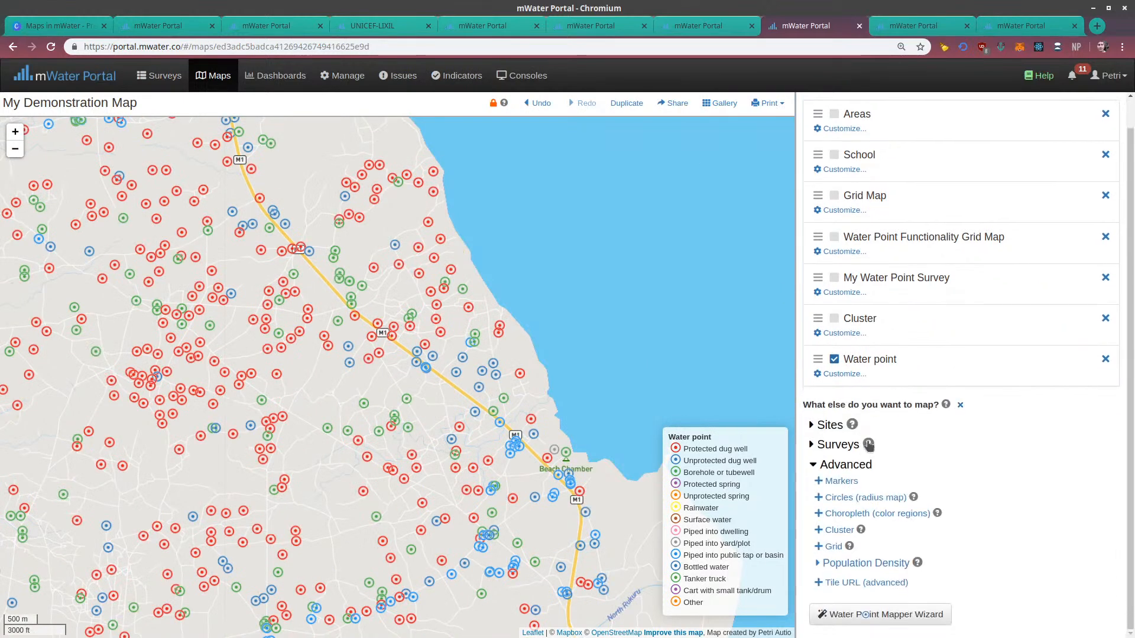
{"action": "left_click", "coordinate": [826, 564]}
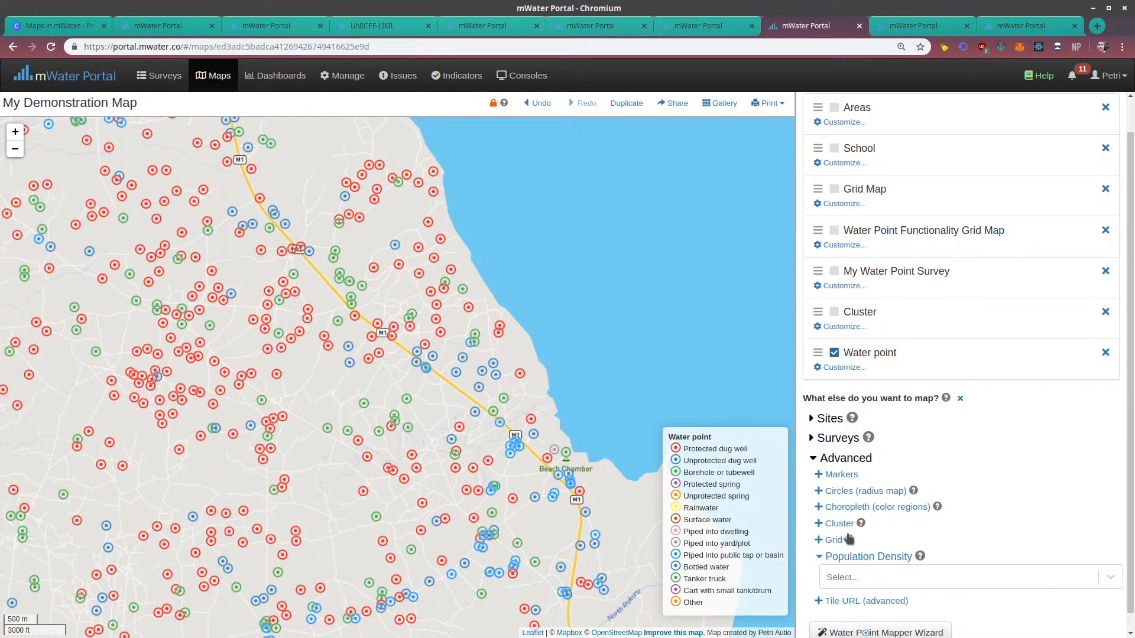
{"action": "left_click", "coordinate": [854, 561]}
{"action": "scroll", "coordinate": [863, 508], "scroll_direction": "down", "scroll_amount": 1}
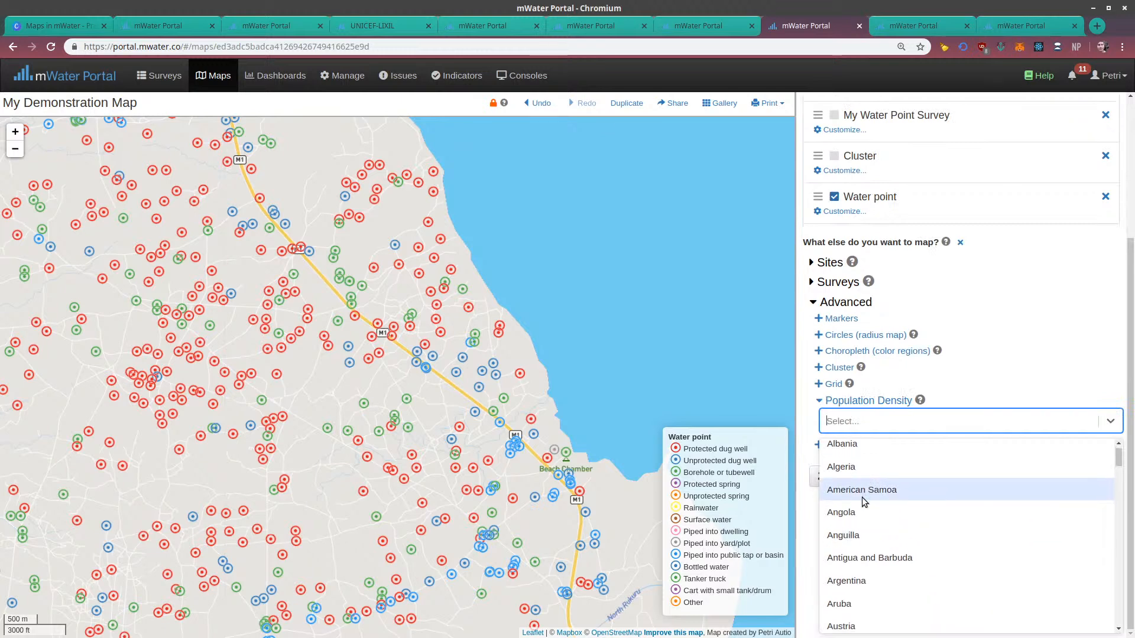
{"action": "type", "text": "malawi"}
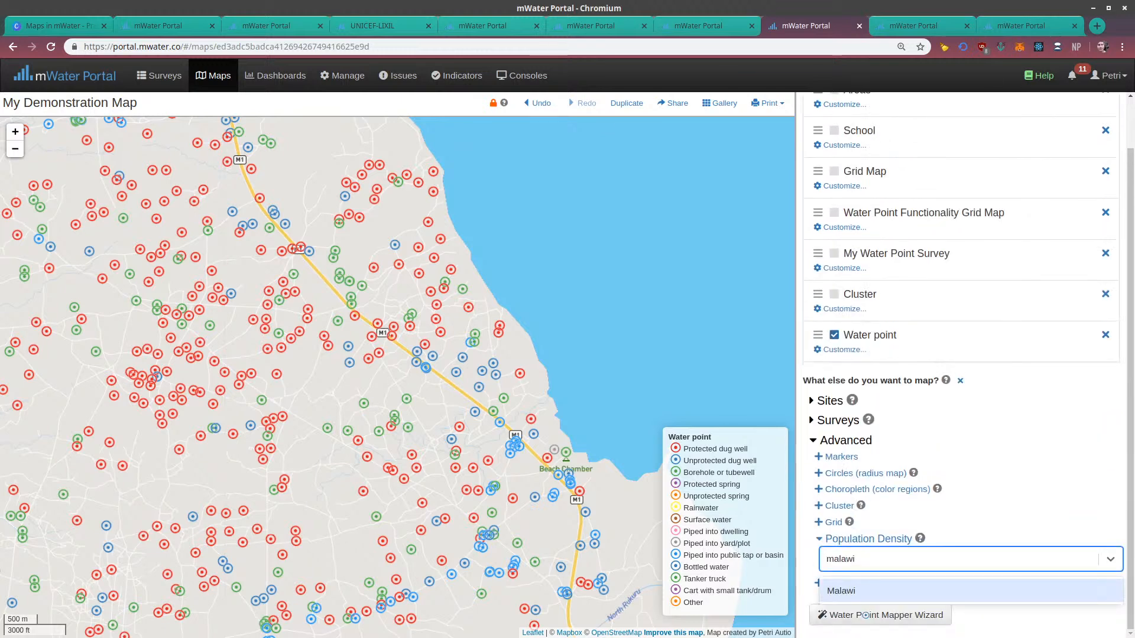
{"action": "key", "text": "ctrl+a"}
{"action": "type", "text": "egypt"}
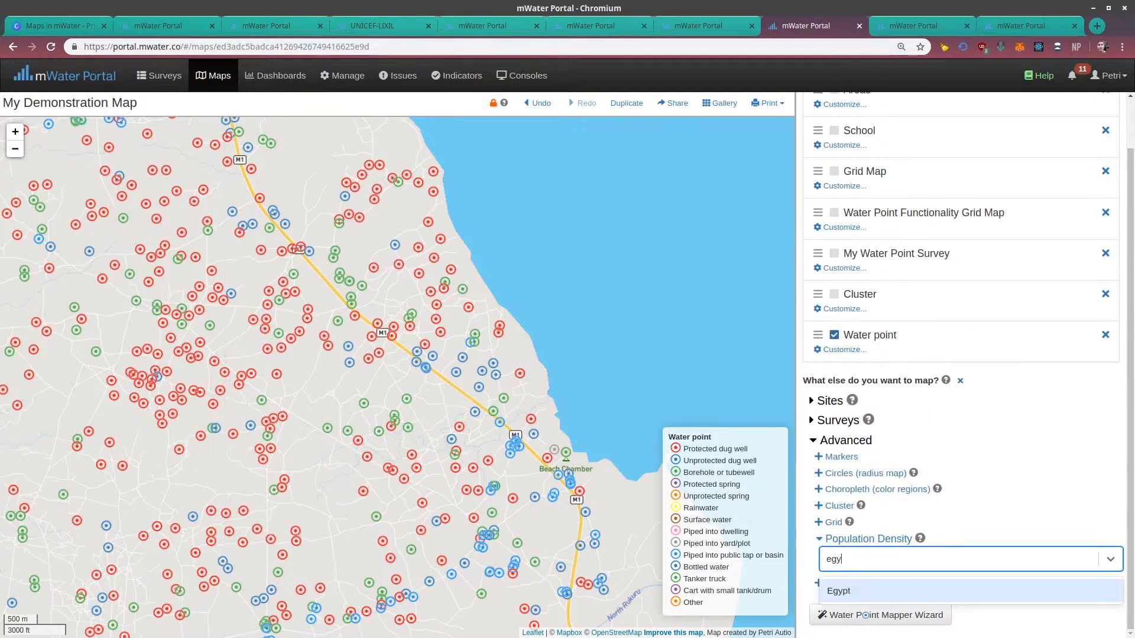
{"action": "key", "text": "ctrl+a"}
{"action": "type", "text": "indo"}
{"action": "key", "text": "Return"}
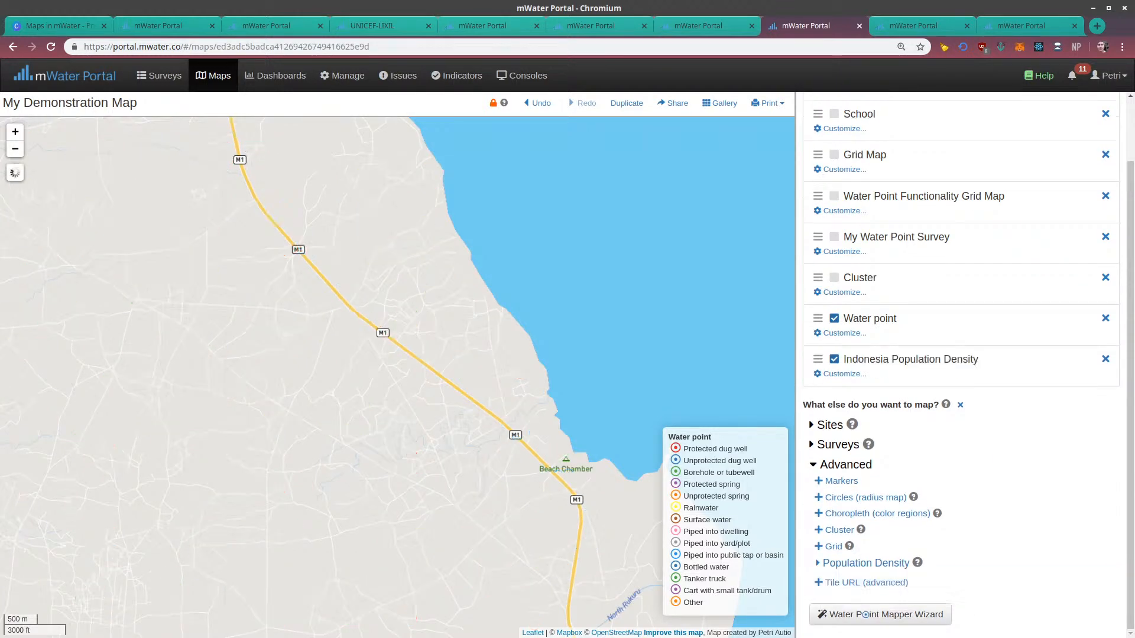
{"action": "left_click", "coordinate": [1104, 359]}
{"action": "left_click", "coordinate": [665, 117]}
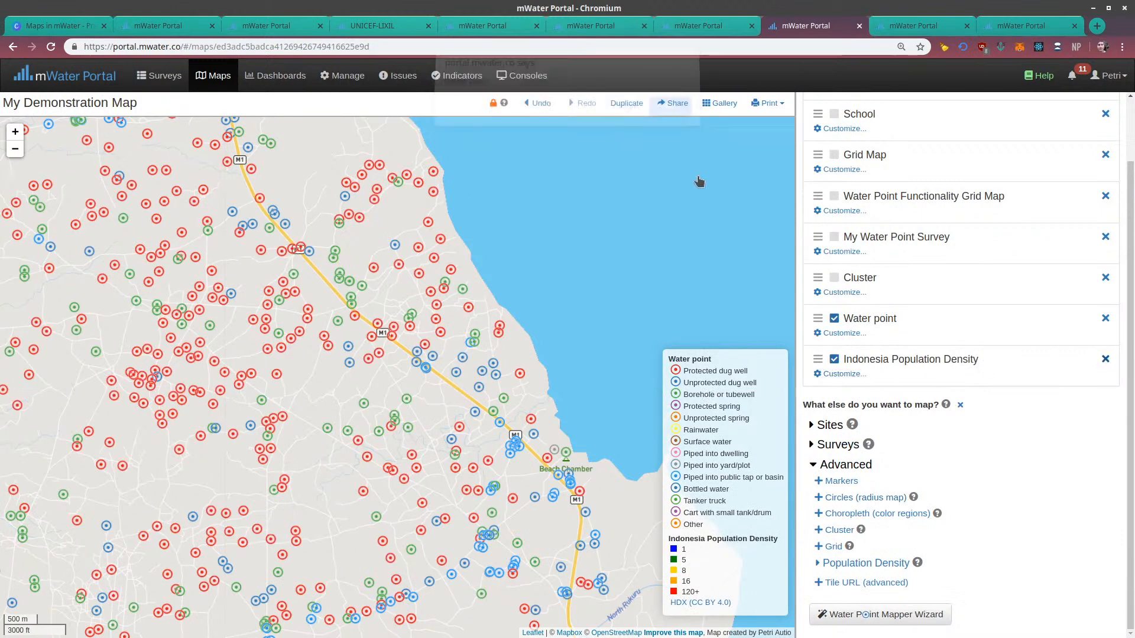
Hide the Water point layer, leaving only the base map of northern Malawi
{"action": "scroll", "coordinate": [593, 275], "scroll_direction": "down", "scroll_amount": 1}
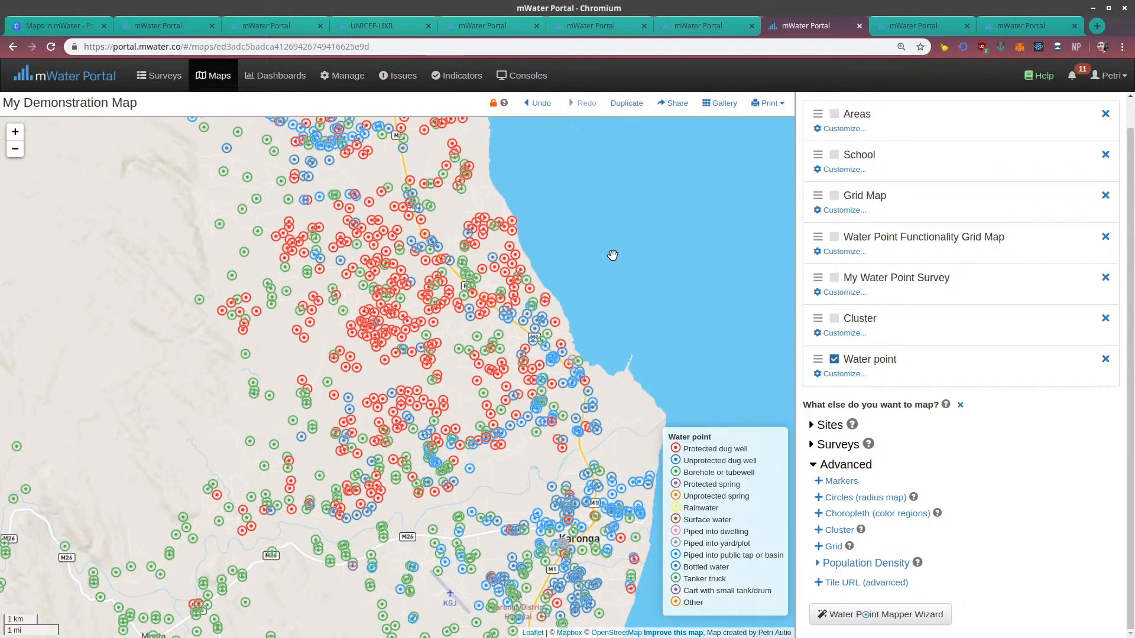
{"action": "scroll", "coordinate": [496, 390], "scroll_direction": "down", "scroll_amount": 2}
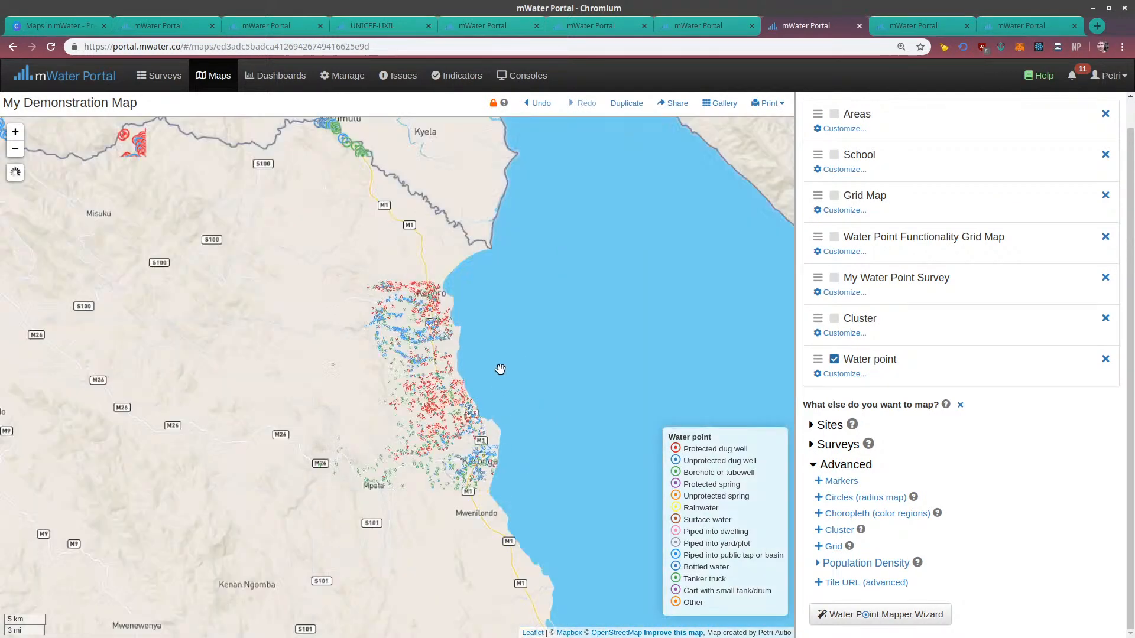
{"action": "left_click_drag", "start_coordinate": [550, 400], "coordinate": [530, 195]}
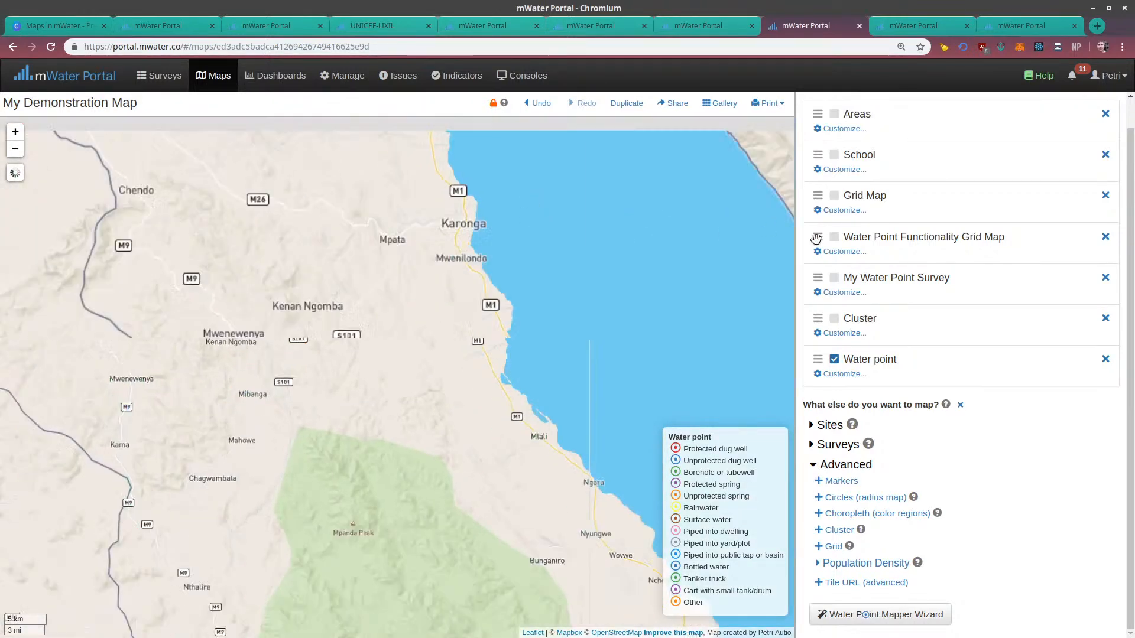
{"action": "scroll", "coordinate": [843, 384], "scroll_direction": "up", "scroll_amount": 1}
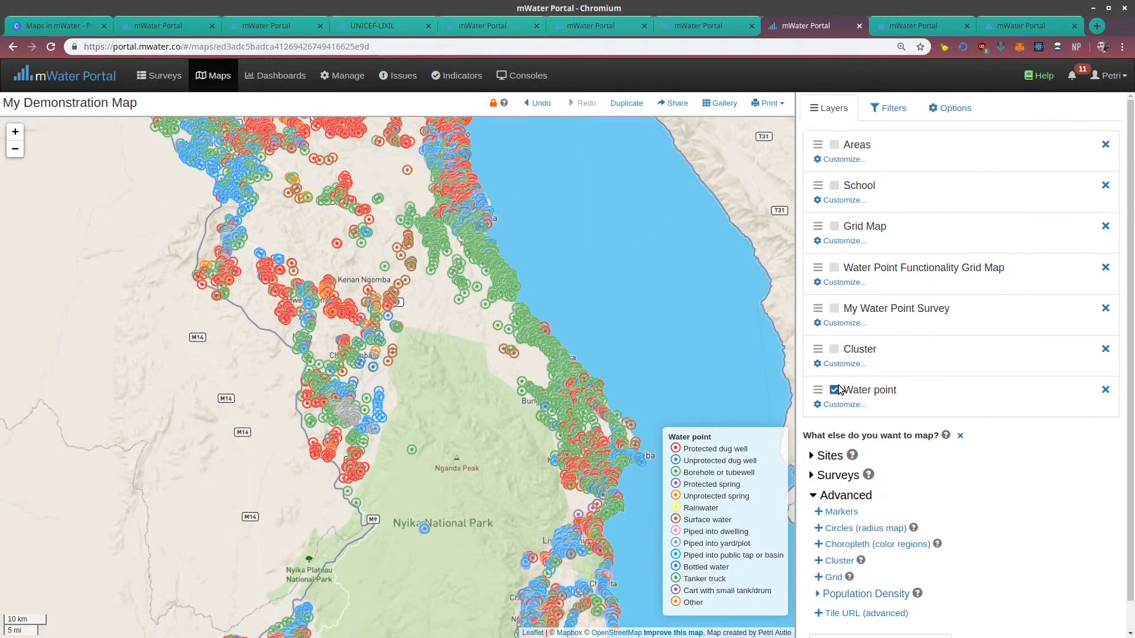
{"action": "left_click", "coordinate": [835, 390]}
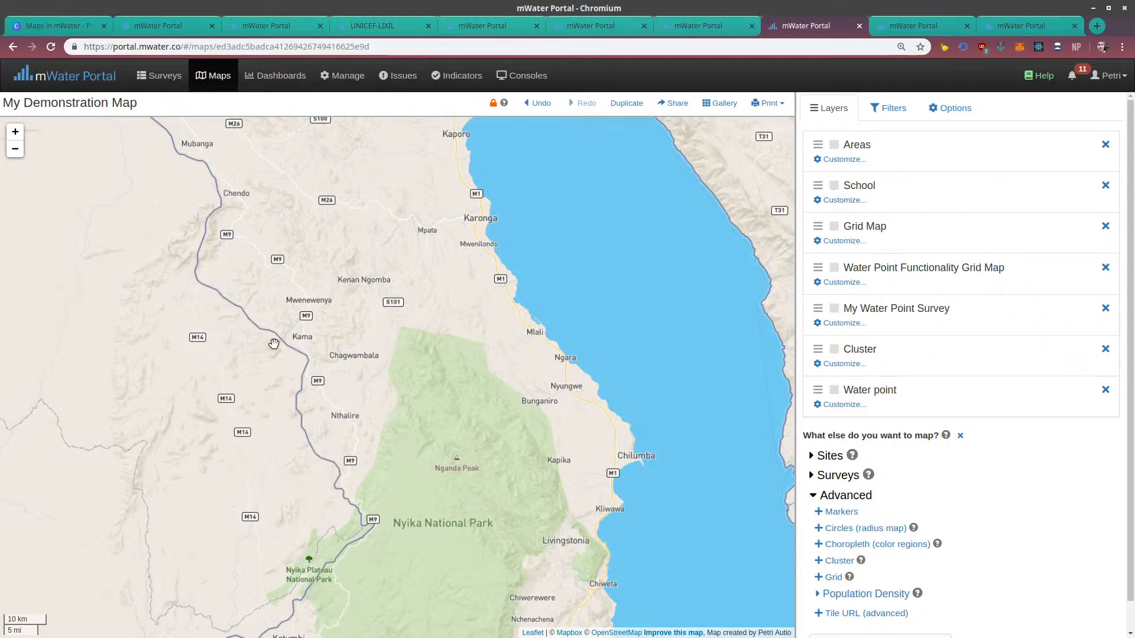
Add an advanced Tile URL layer and highlight its URL label about the {z}, {x} and {y} placeholders
{"action": "scroll", "coordinate": [476, 344], "scroll_direction": "down", "scroll_amount": 2}
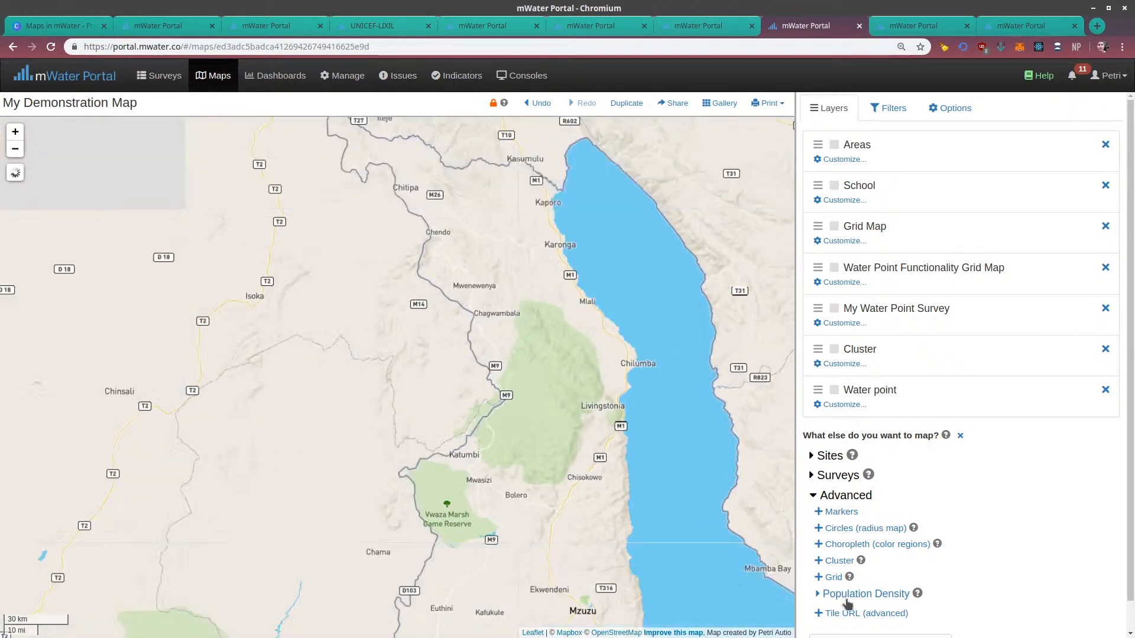
{"action": "scroll", "coordinate": [850, 608], "scroll_direction": "down", "scroll_amount": 1}
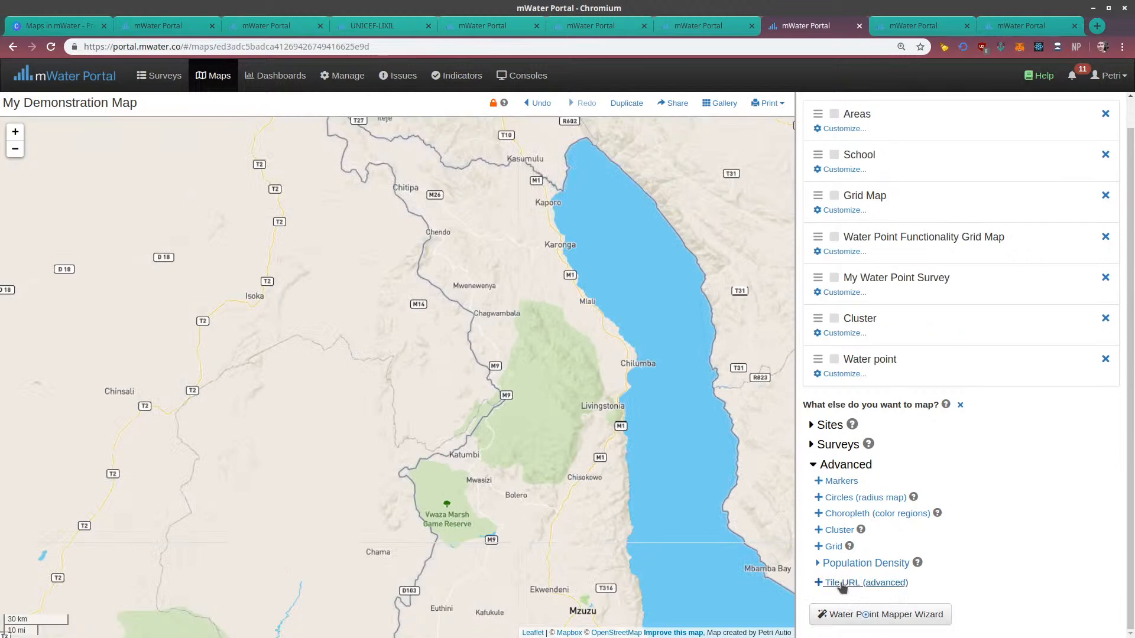
{"action": "left_click_drag", "start_coordinate": [653, 516], "coordinate": [442, 428]}
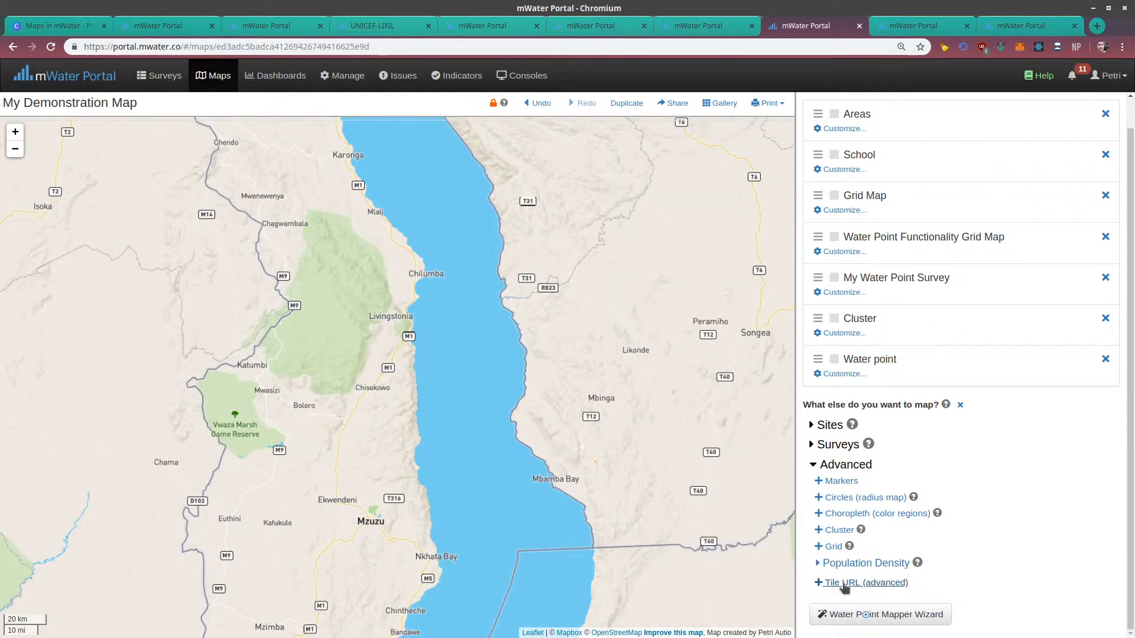
{"action": "left_click", "coordinate": [819, 584]}
{"action": "scroll", "coordinate": [845, 550], "scroll_direction": "down", "scroll_amount": 3}
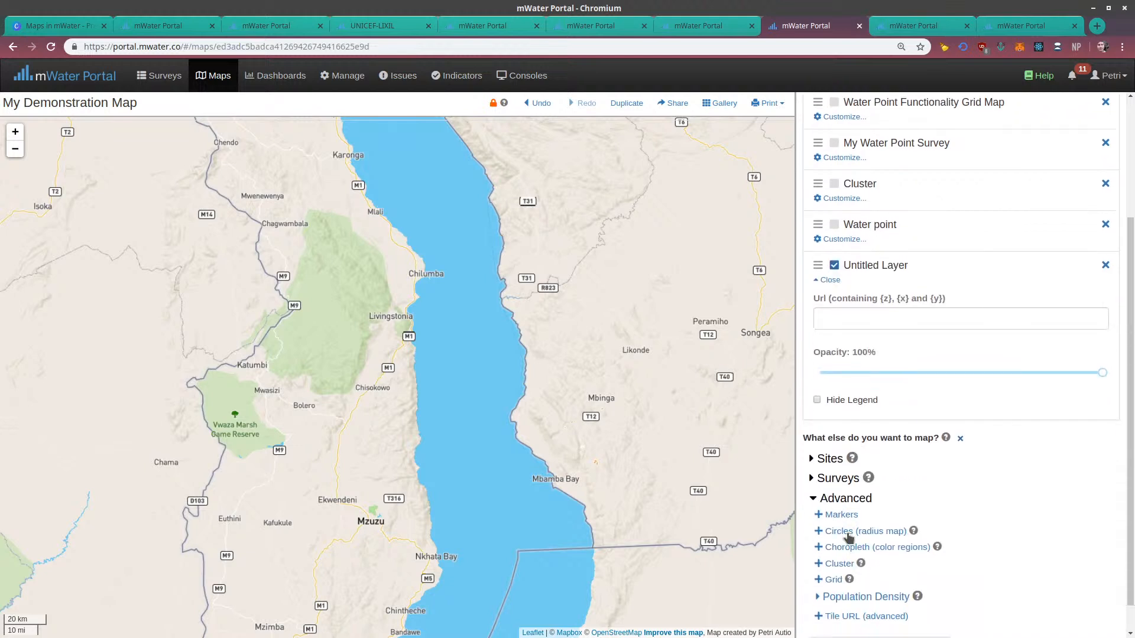
{"action": "scroll", "coordinate": [842, 414], "scroll_direction": "up", "scroll_amount": 1}
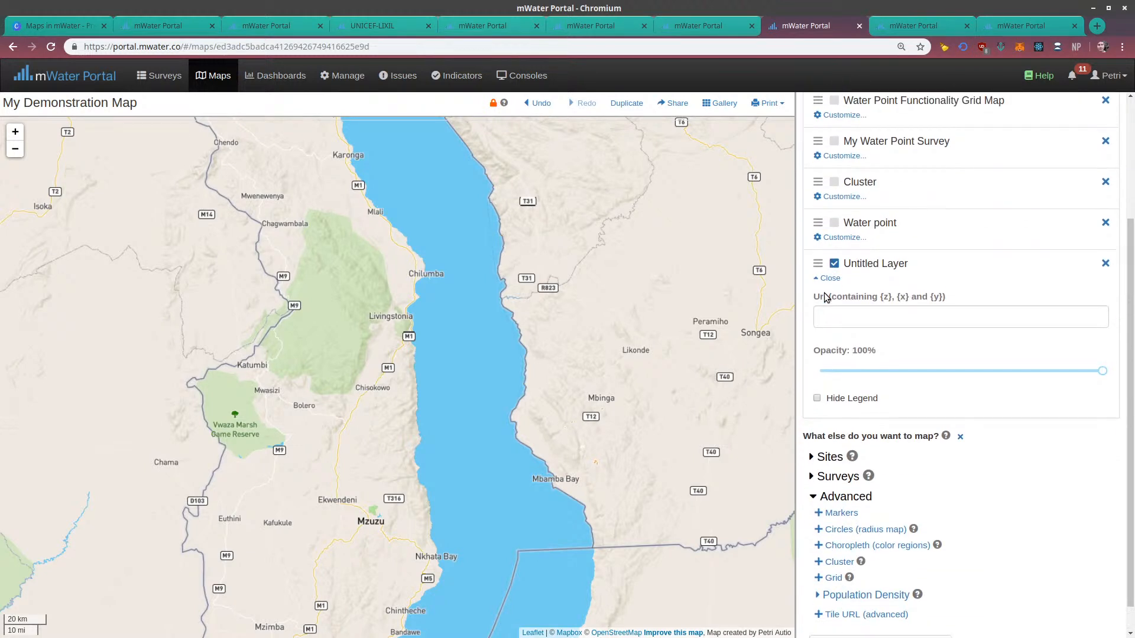
{"action": "left_click_drag", "start_coordinate": [825, 296], "coordinate": [947, 298]}
{"action": "left_click", "coordinate": [945, 297]}
{"action": "triple_click", "coordinate": [945, 297]}
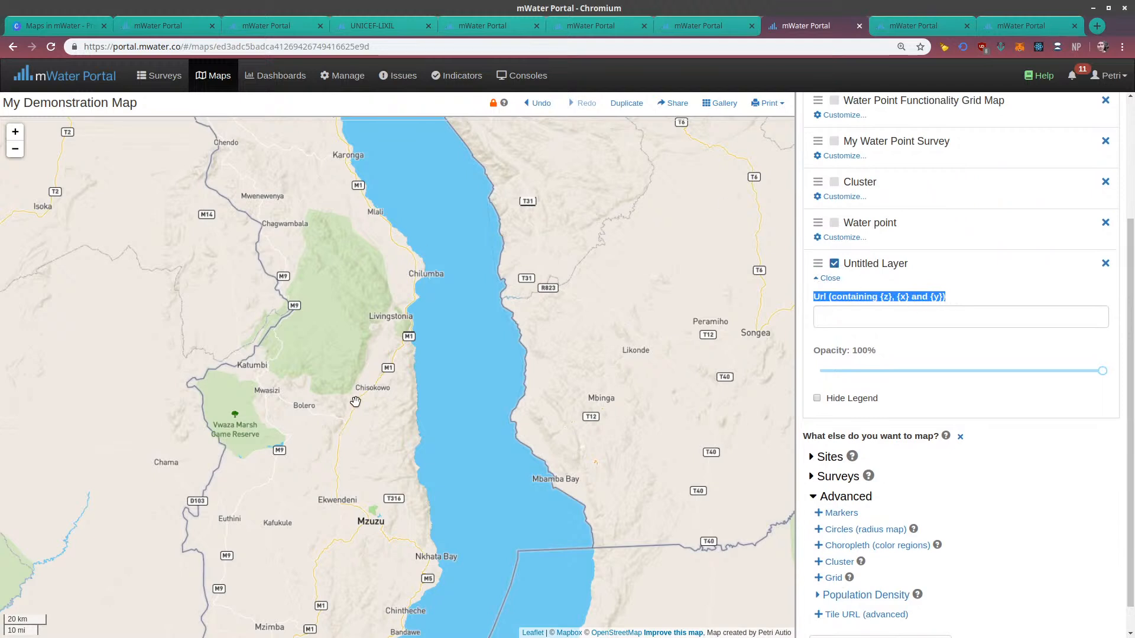
Switch to the browser tab holding the map Case study: Layered Map
{"action": "left_click", "coordinate": [250, 27]}
{"action": "left_click", "coordinate": [355, 26]}
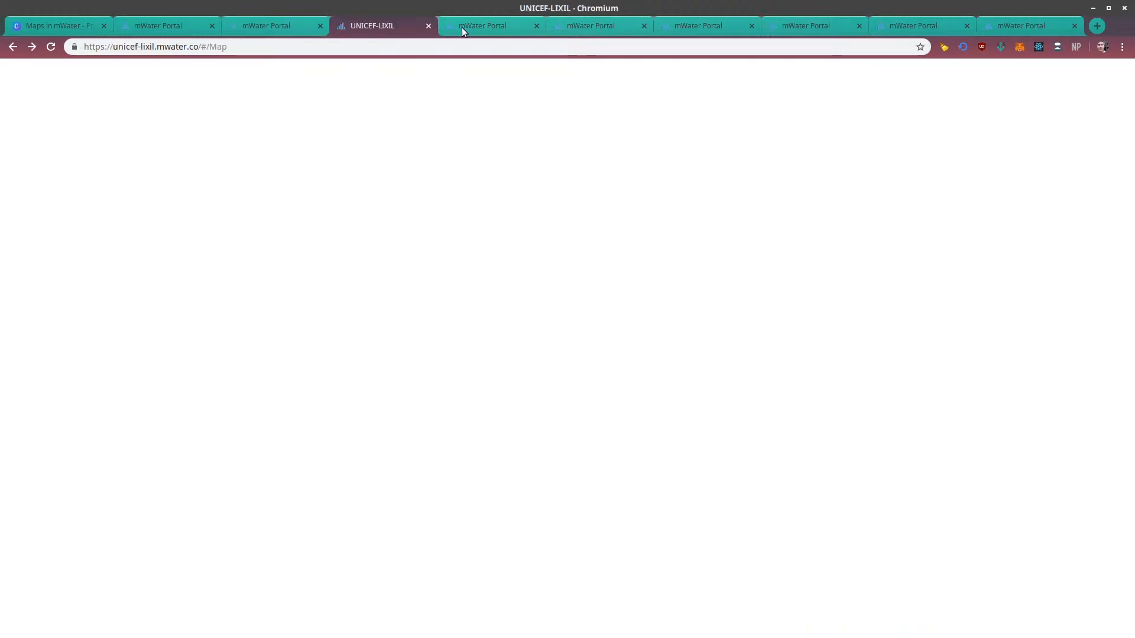
{"action": "left_click", "coordinate": [462, 27]}
{"action": "left_click", "coordinate": [571, 33]}
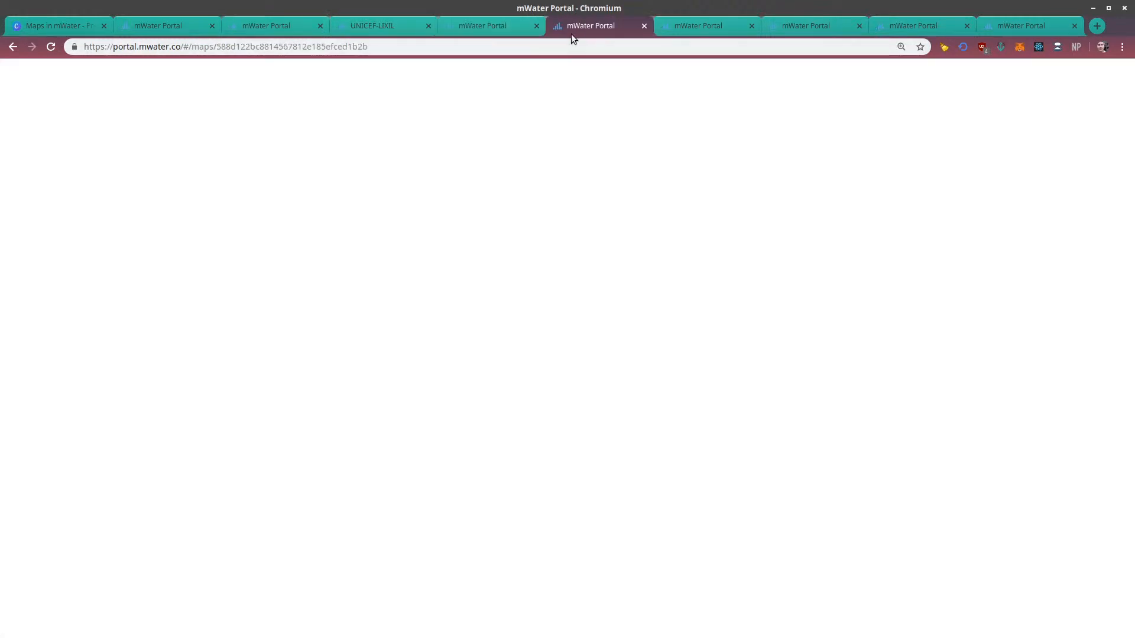
{"action": "left_click", "coordinate": [691, 24]}
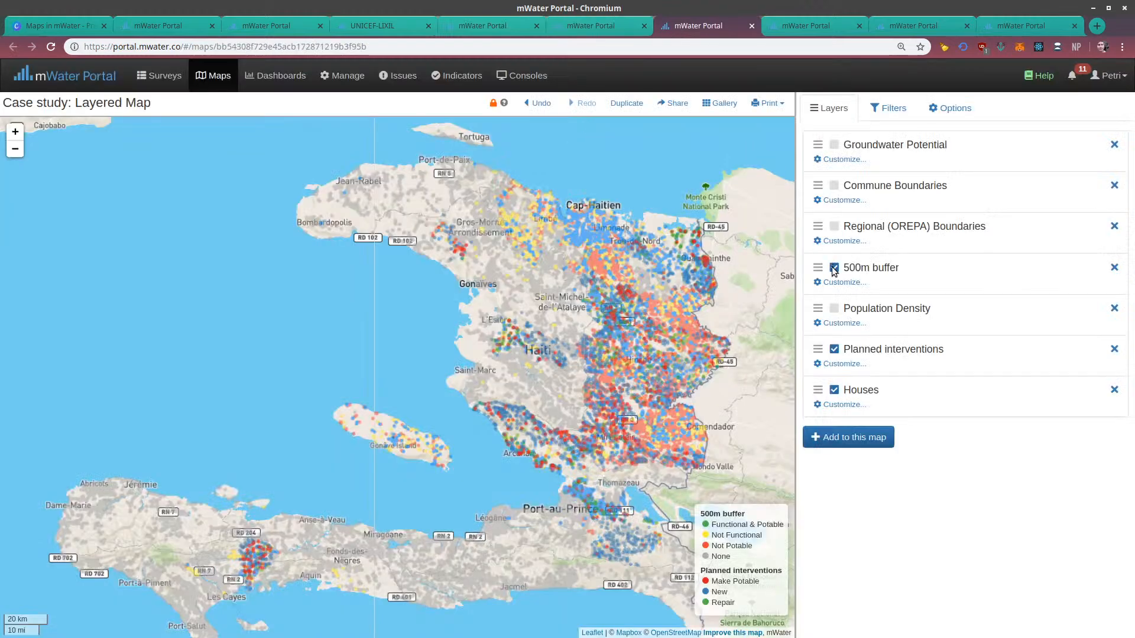
Show the Groundwater Potential layer over northern Haiti and hide the 500m buffer, Planned interventions and Houses layers
{"action": "left_click", "coordinate": [834, 144]}
{"action": "left_click", "coordinate": [834, 267]}
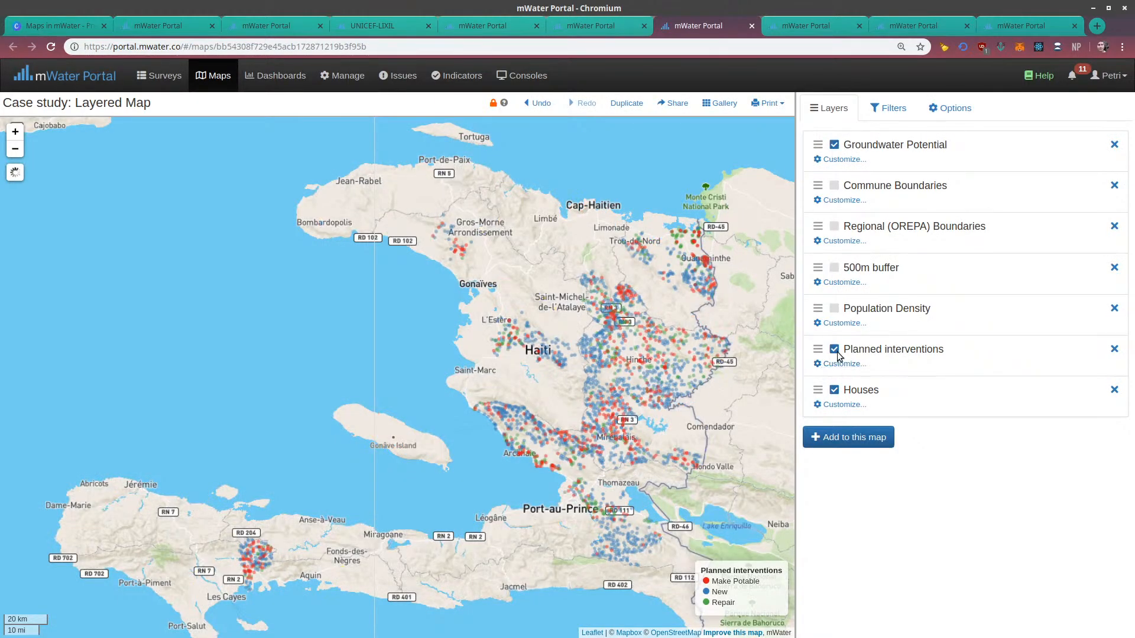
{"action": "left_click", "coordinate": [834, 349]}
{"action": "left_click", "coordinate": [833, 389]}
{"action": "scroll", "coordinate": [560, 312], "scroll_direction": "up", "scroll_amount": 2}
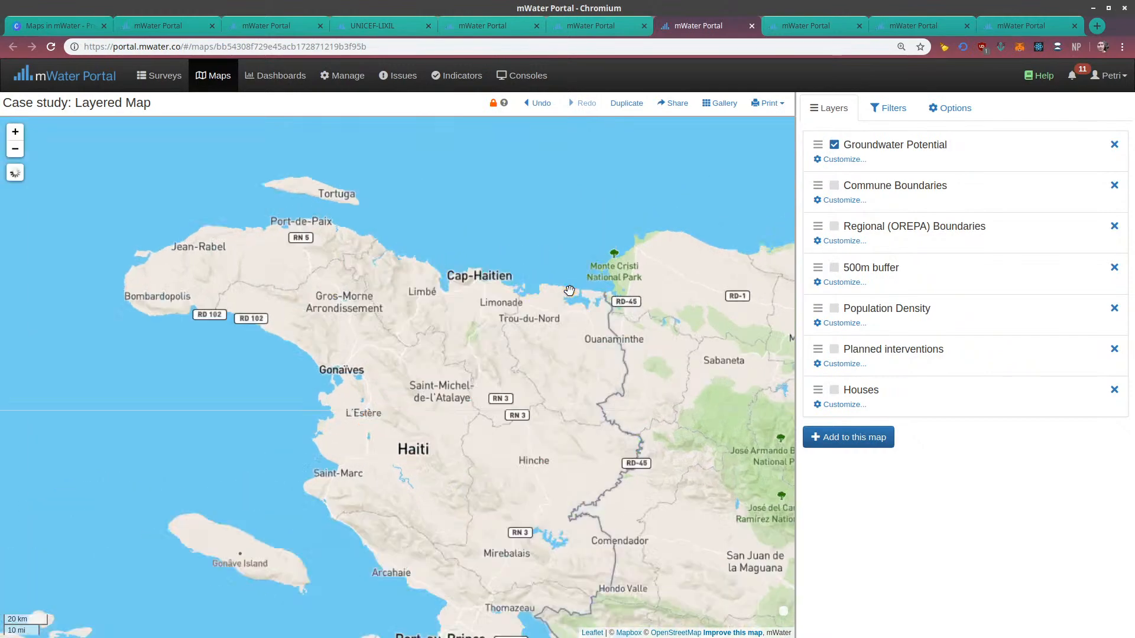
{"action": "scroll", "coordinate": [560, 312], "scroll_direction": "up", "scroll_amount": 2}
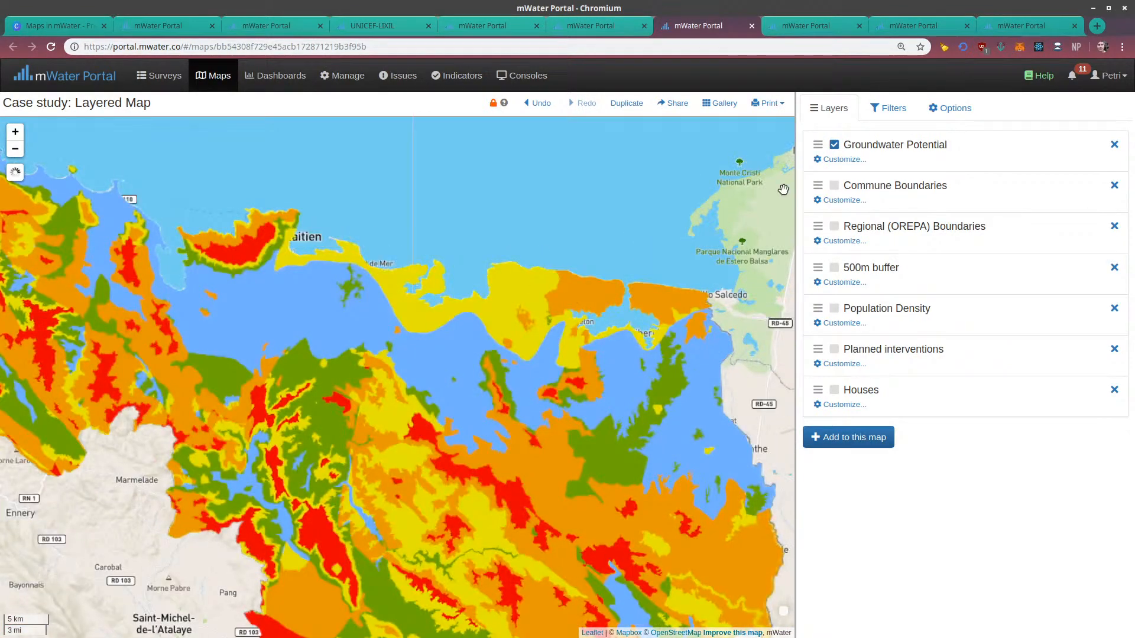
Inspect the Groundwater Potential layer's tile URL through to its placeholders and its coverage across northeastern Haiti
{"action": "left_click", "coordinate": [830, 159]}
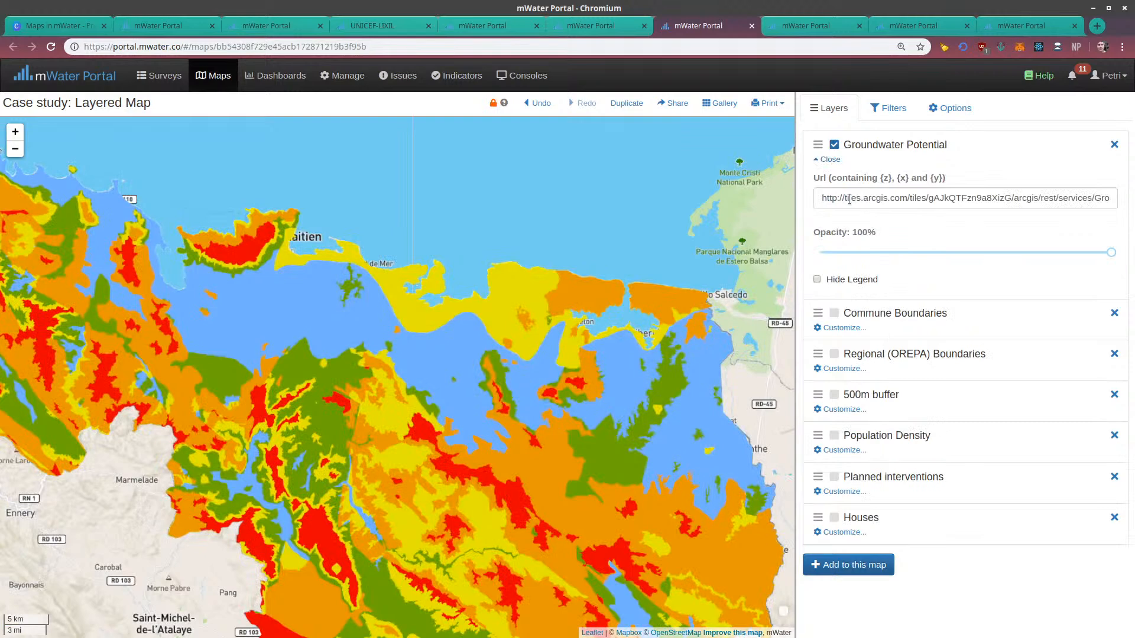
{"action": "left_click_drag", "start_coordinate": [842, 199], "coordinate": [886, 203]}
{"action": "left_click", "coordinate": [887, 201]}
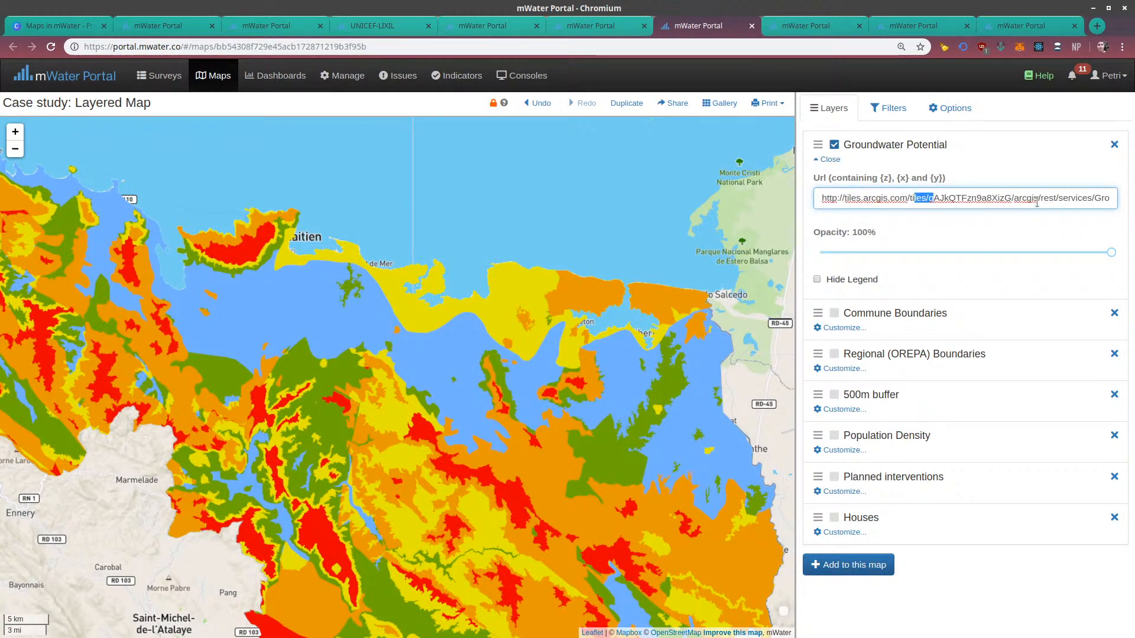
{"action": "key", "text": "End"}
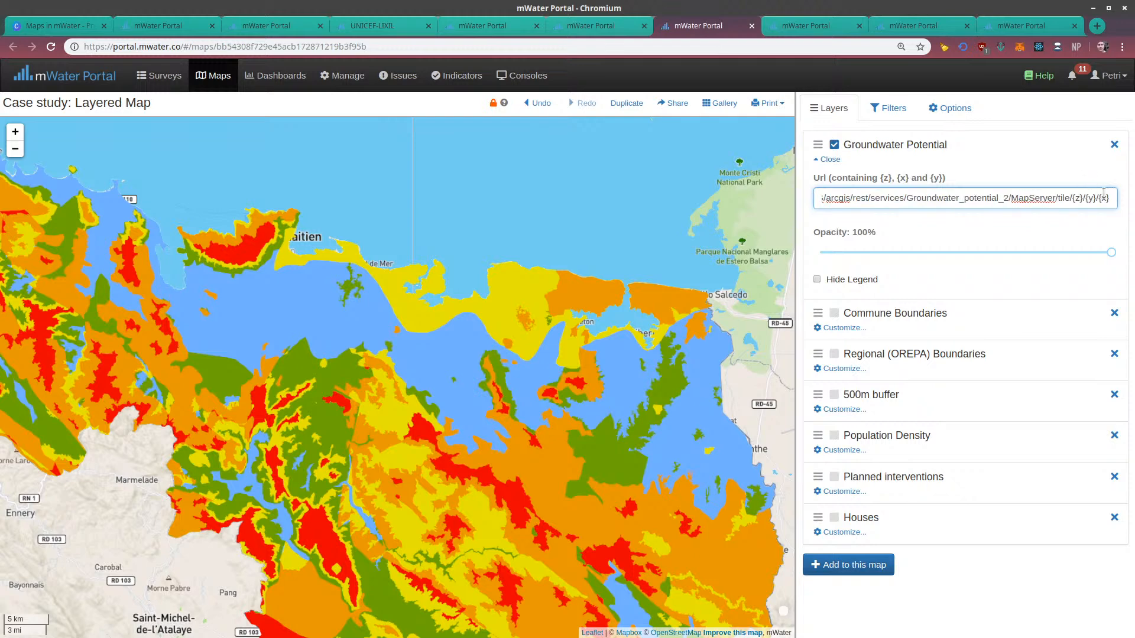
{"action": "left_click_drag", "start_coordinate": [590, 354], "coordinate": [546, 292]}
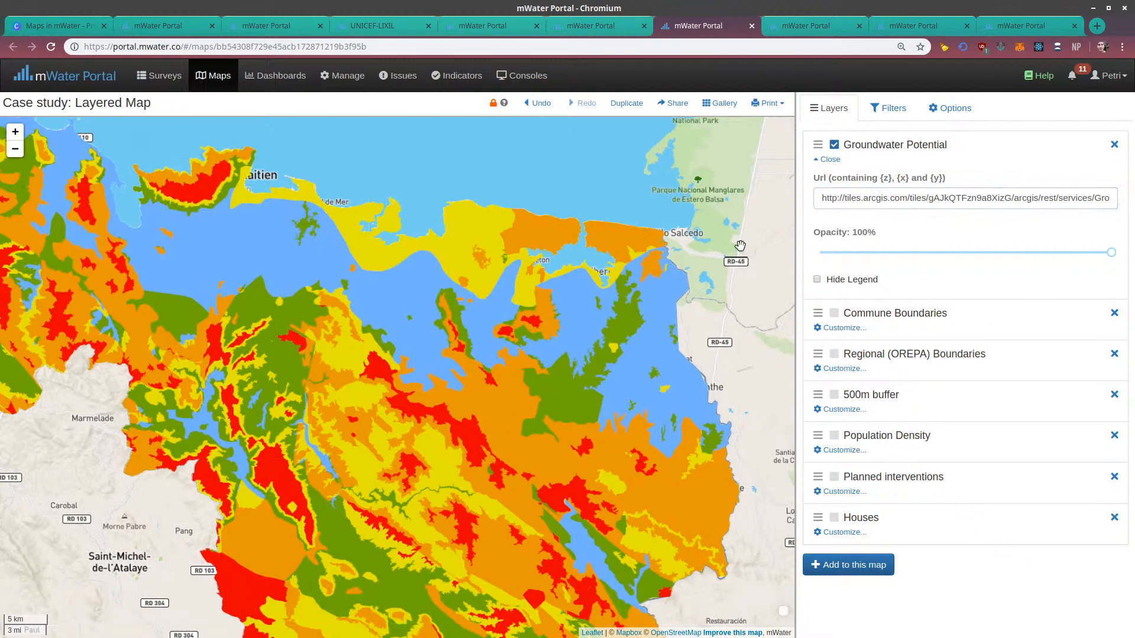
{"action": "left_click_drag", "start_coordinate": [523, 337], "coordinate": [524, 240]}
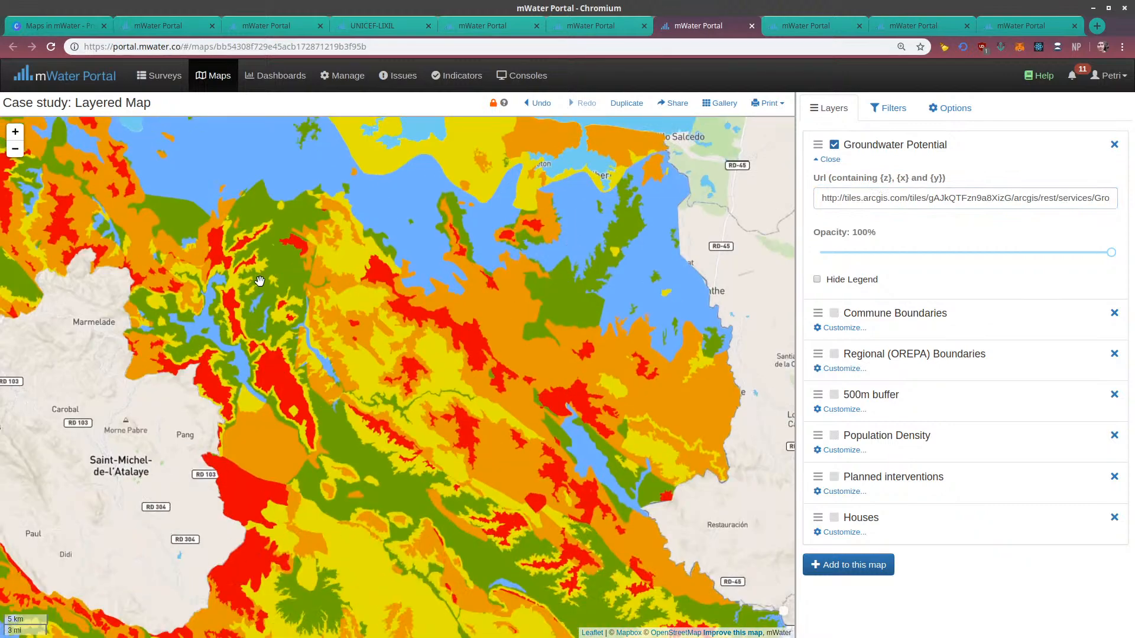
Examine the Groundwater Potential layer's coverage further south along Haiti's eastern border
{"action": "left_click_drag", "start_coordinate": [597, 511], "coordinate": [462, 251]}
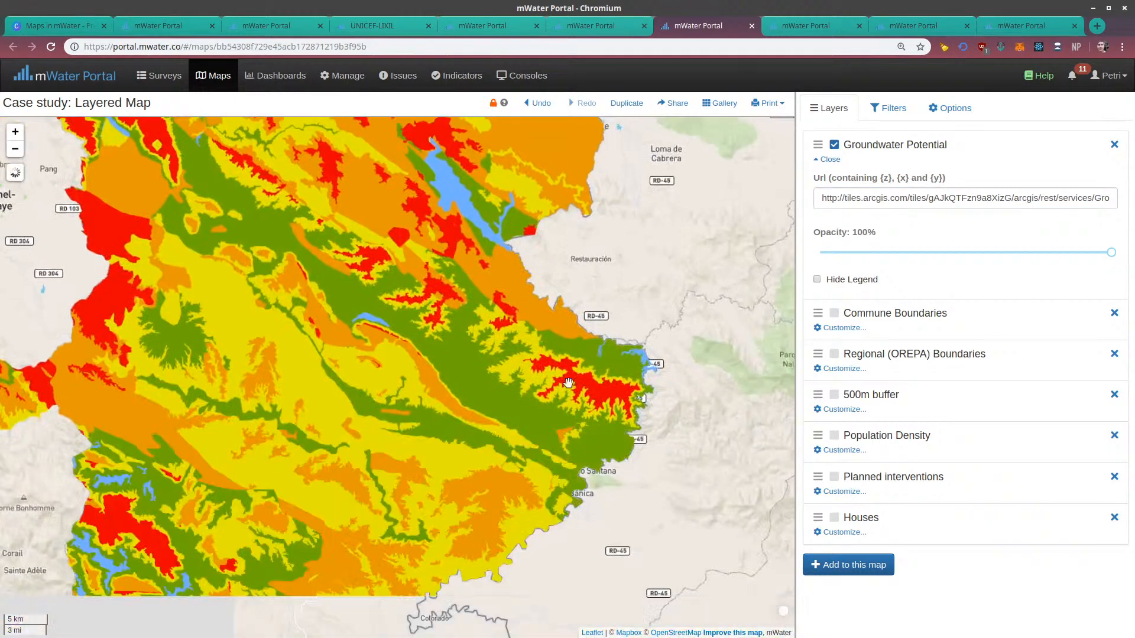
{"action": "left_click_drag", "start_coordinate": [481, 464], "coordinate": [621, 334]}
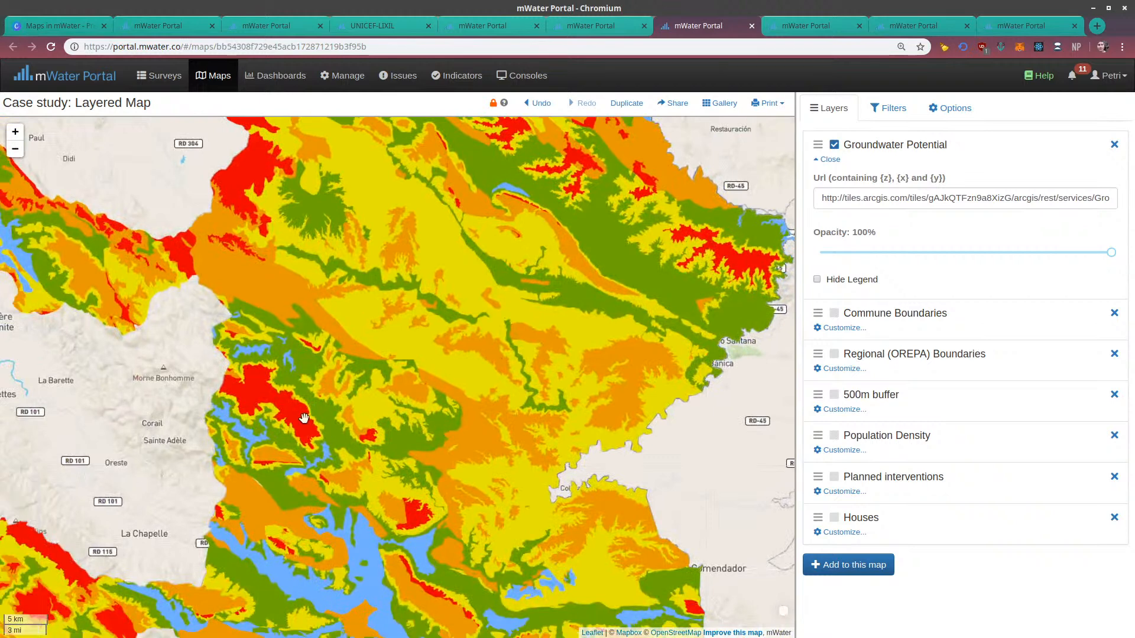
Switch back to the tab holding My Demonstration Map and open the Water Point Mapper Wizard
{"action": "left_click", "coordinate": [786, 29]}
{"action": "scroll", "coordinate": [891, 426], "scroll_direction": "down", "scroll_amount": 1}
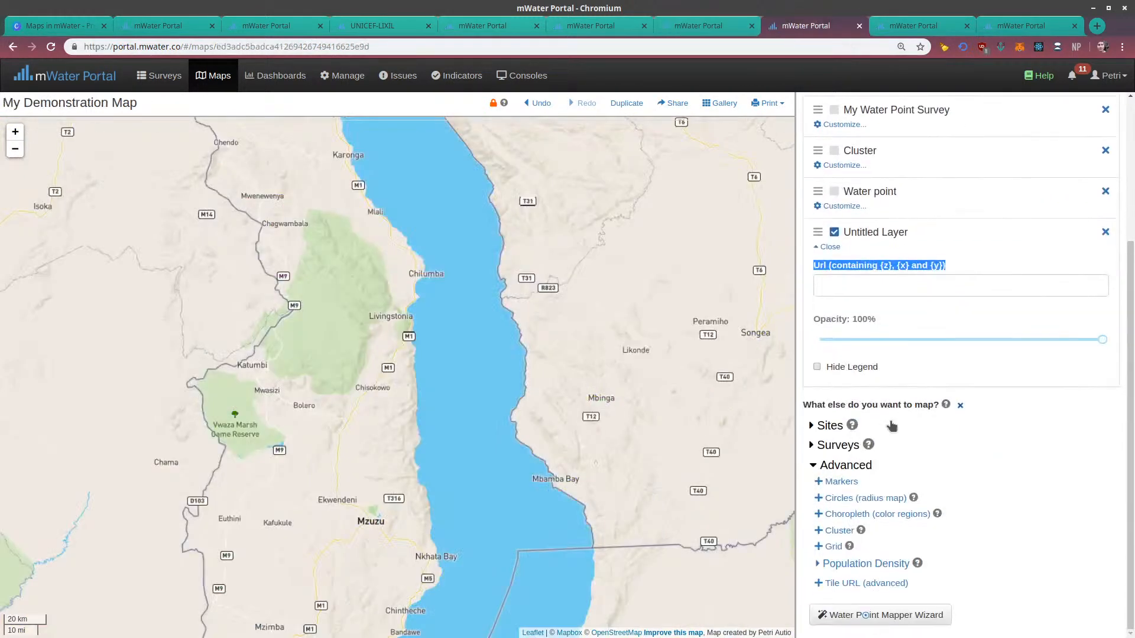
{"action": "left_click", "coordinate": [844, 614]}
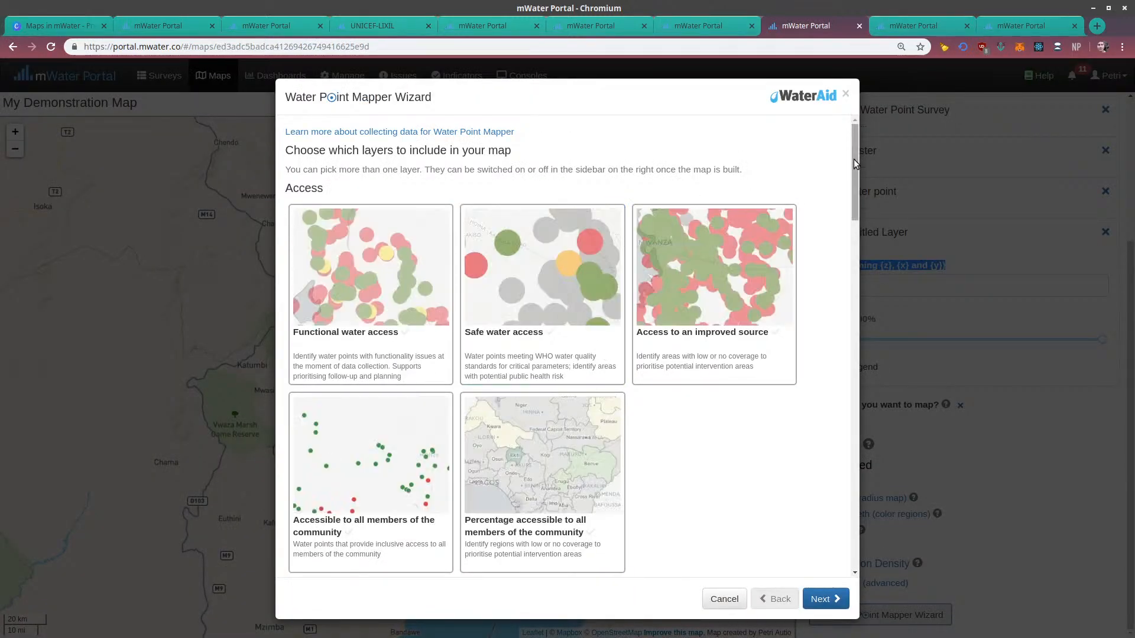
Review the wizard's layer choices, from the Access and Reliability groups through Post-implementation Support and Technical
{"action": "mouse_move", "coordinate": [853, 159]}
{"action": "left_mouse_down"}
{"action": "mouse_move", "coordinate": [848, 175]}
{"action": "mouse_move", "coordinate": [851, 160]}
{"action": "left_mouse_up"}
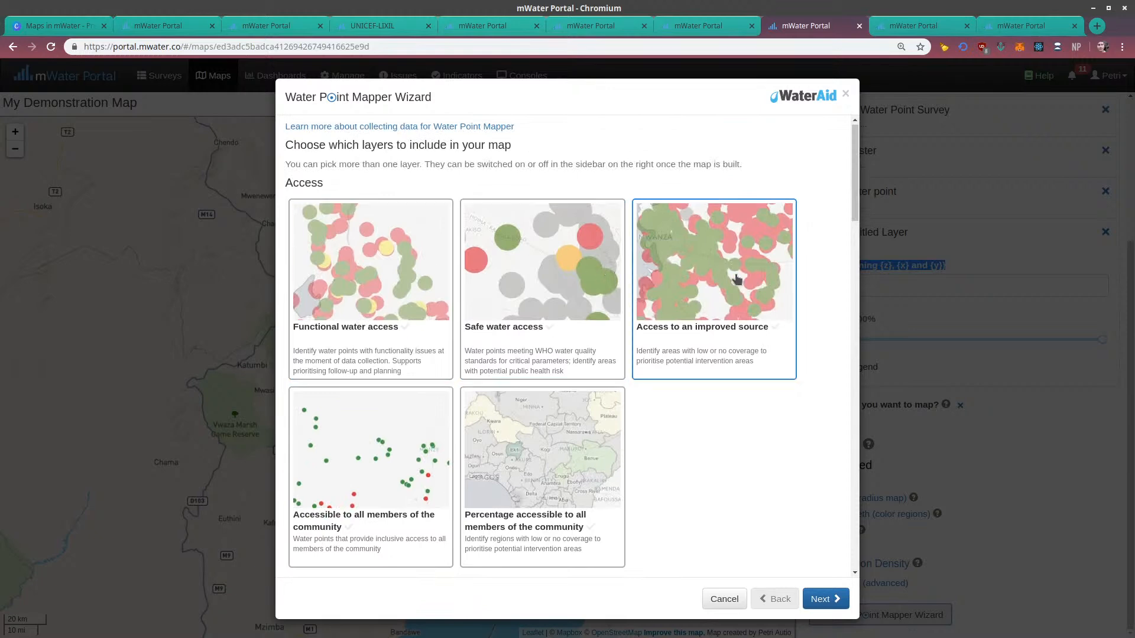
{"action": "scroll", "coordinate": [435, 360], "scroll_direction": "down", "scroll_amount": 3}
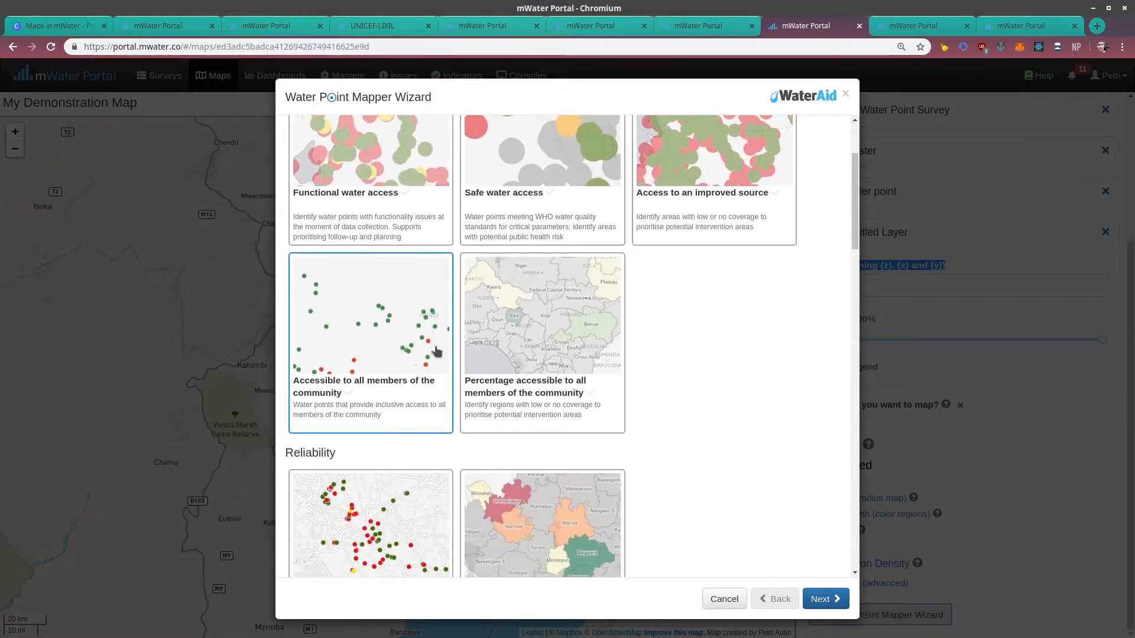
{"action": "scroll", "coordinate": [436, 352], "scroll_direction": "down", "scroll_amount": 3}
{"action": "scroll", "coordinate": [379, 438], "scroll_direction": "down", "scroll_amount": 2}
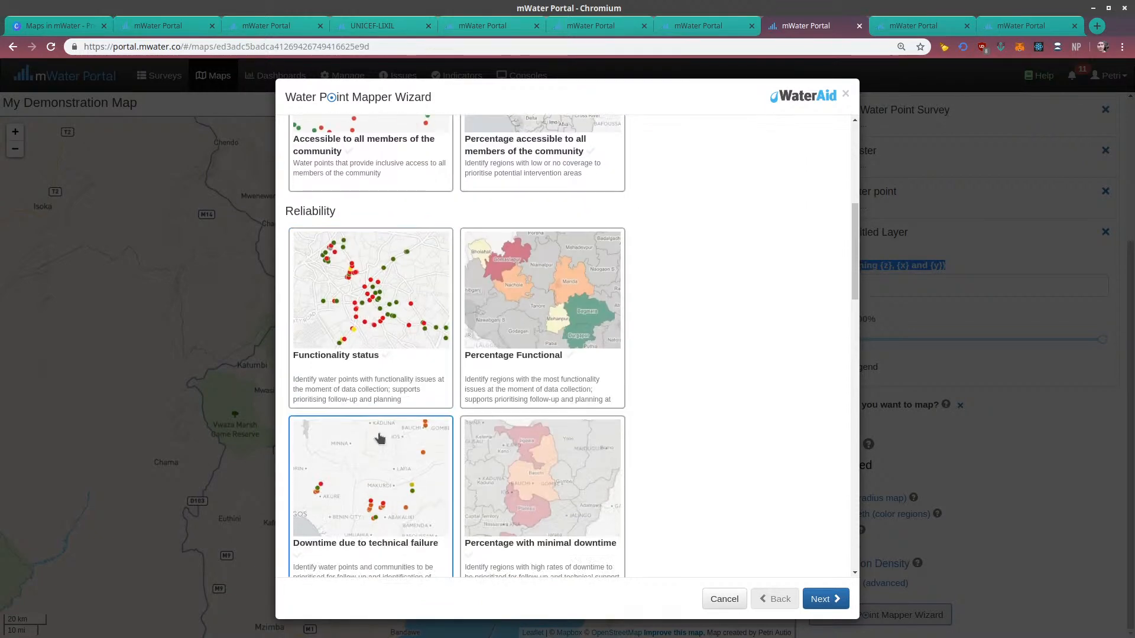
{"action": "scroll", "coordinate": [379, 438], "scroll_direction": "down", "scroll_amount": 2}
{"action": "scroll", "coordinate": [526, 435], "scroll_direction": "down", "scroll_amount": 3}
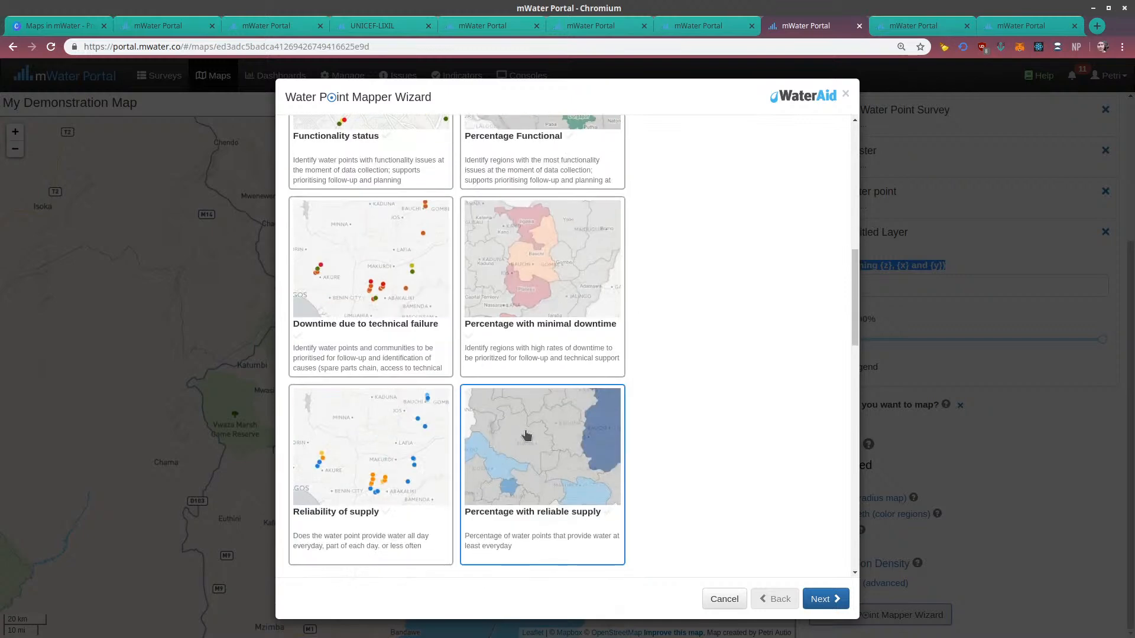
{"action": "scroll", "coordinate": [490, 413], "scroll_direction": "up", "scroll_amount": 3}
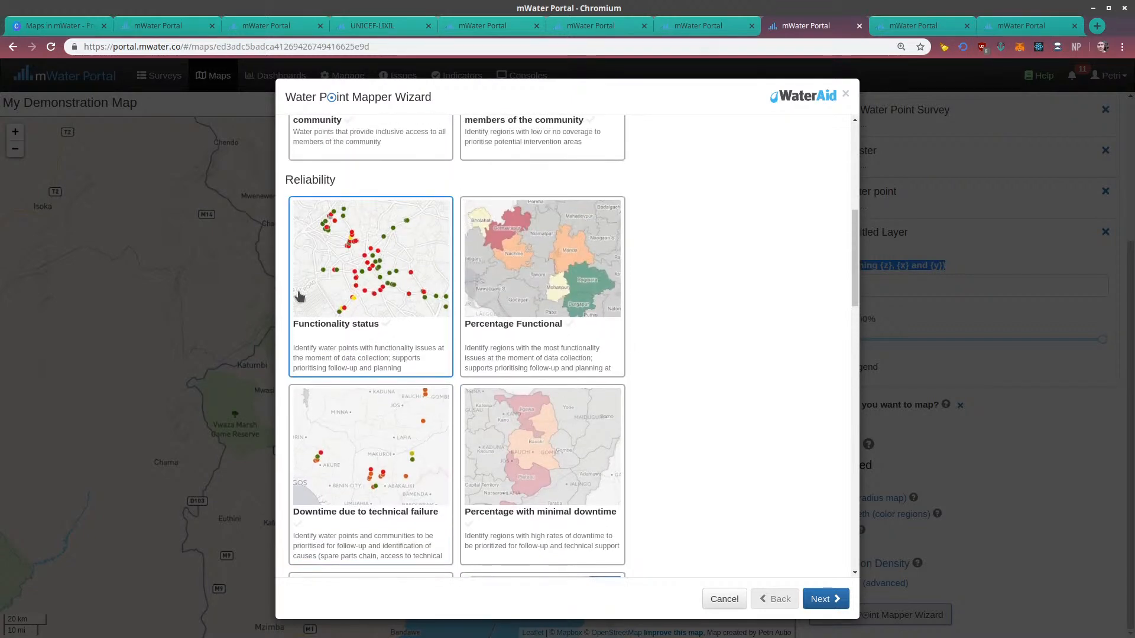
{"action": "scroll", "coordinate": [299, 295], "scroll_direction": "up", "scroll_amount": 6}
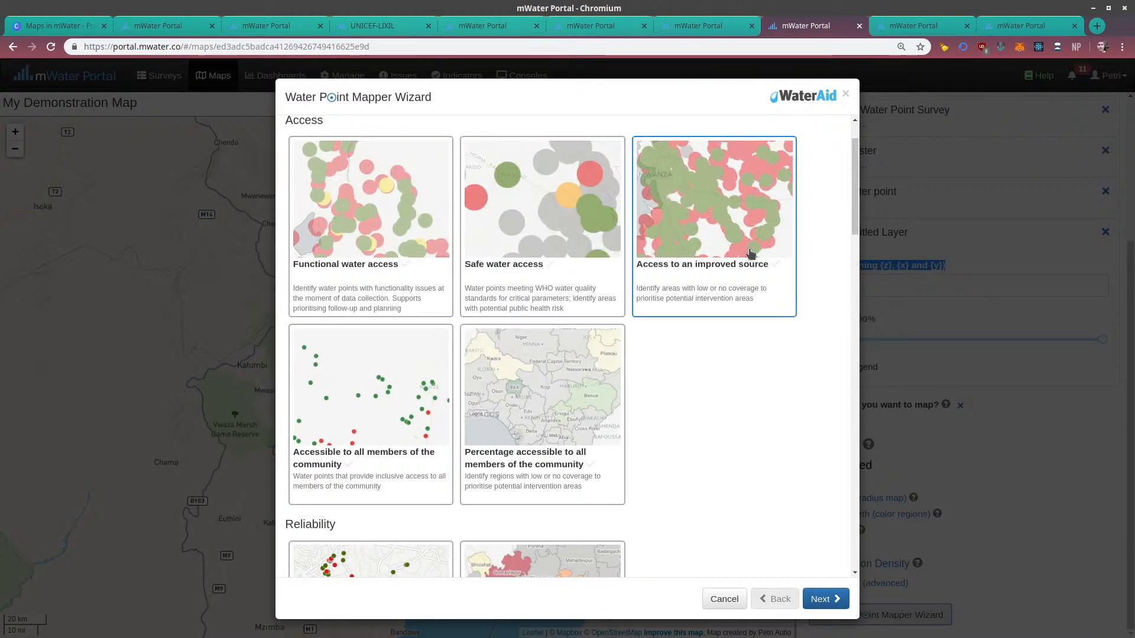
{"action": "scroll", "coordinate": [621, 301], "scroll_direction": "down", "scroll_amount": 2}
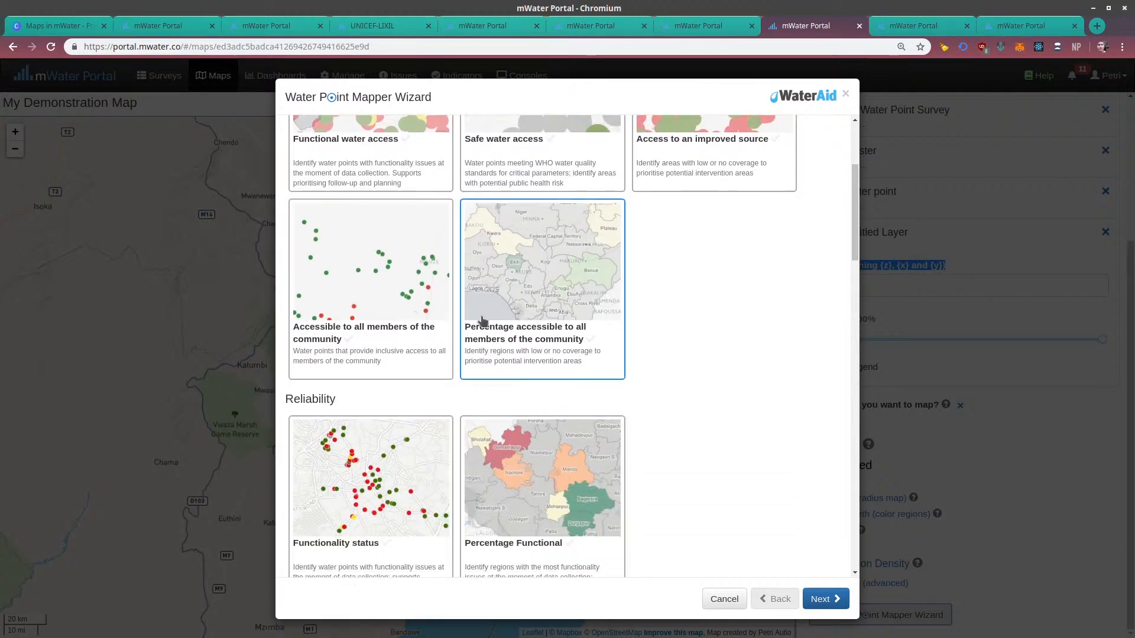
{"action": "scroll", "coordinate": [516, 312], "scroll_direction": "down", "scroll_amount": 2}
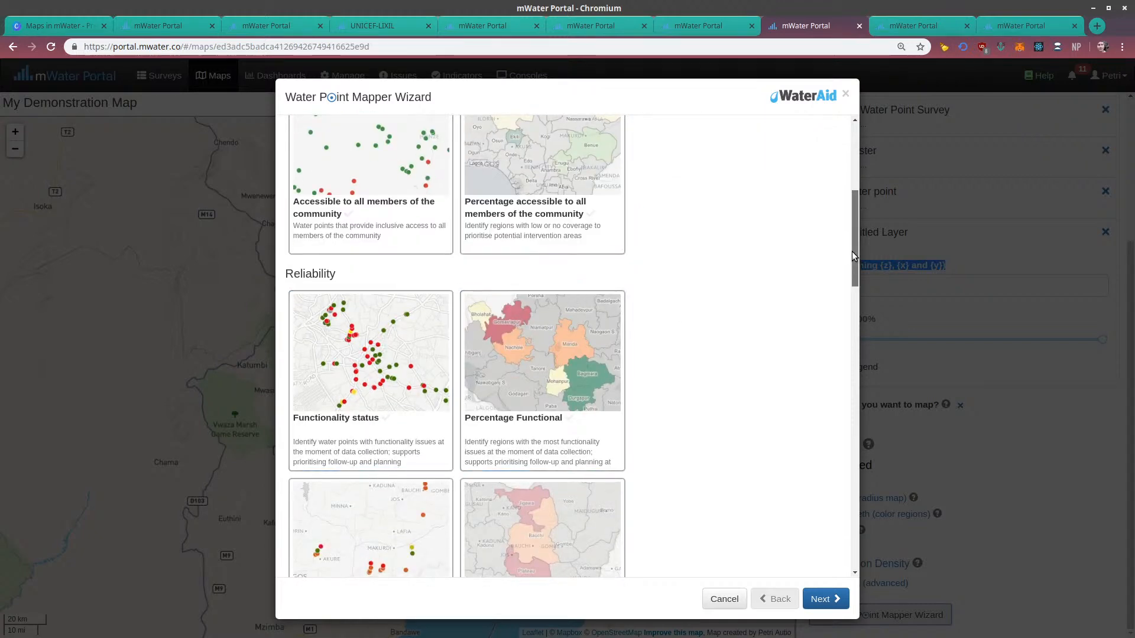
{"action": "left_click_drag", "start_coordinate": [853, 251], "coordinate": [841, 479]}
{"action": "scroll", "coordinate": [331, 307], "scroll_direction": "down", "scroll_amount": 3}
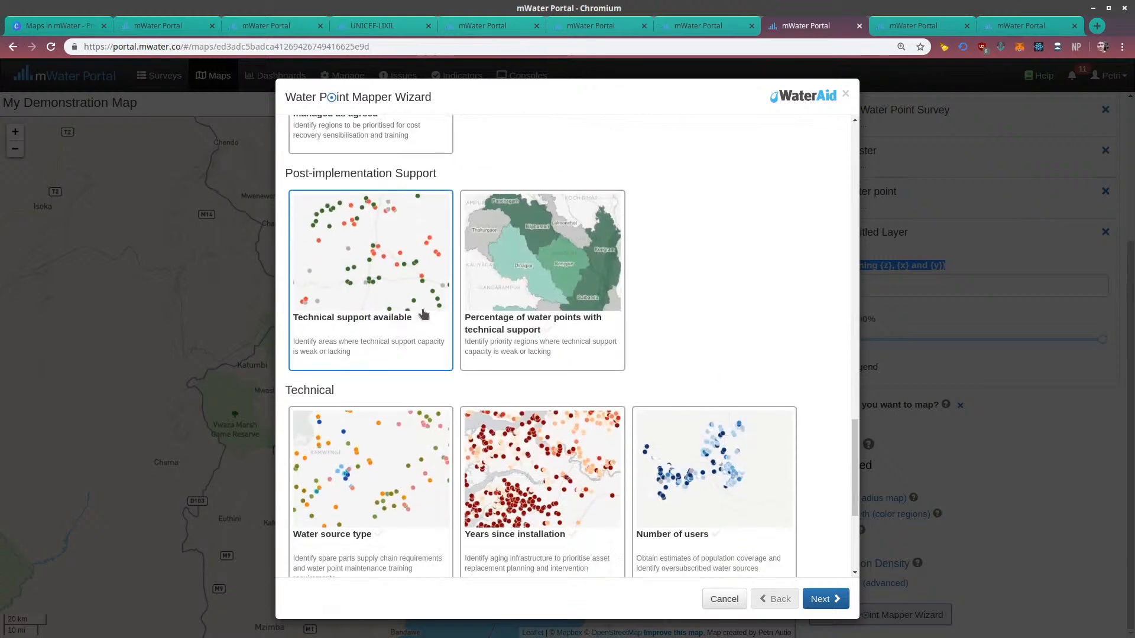
Add the Number of users layer with Malawi as the region, all organizations, all data and the default circle symbol
{"action": "left_click", "coordinate": [726, 470]}
{"action": "left_click", "coordinate": [823, 599]}
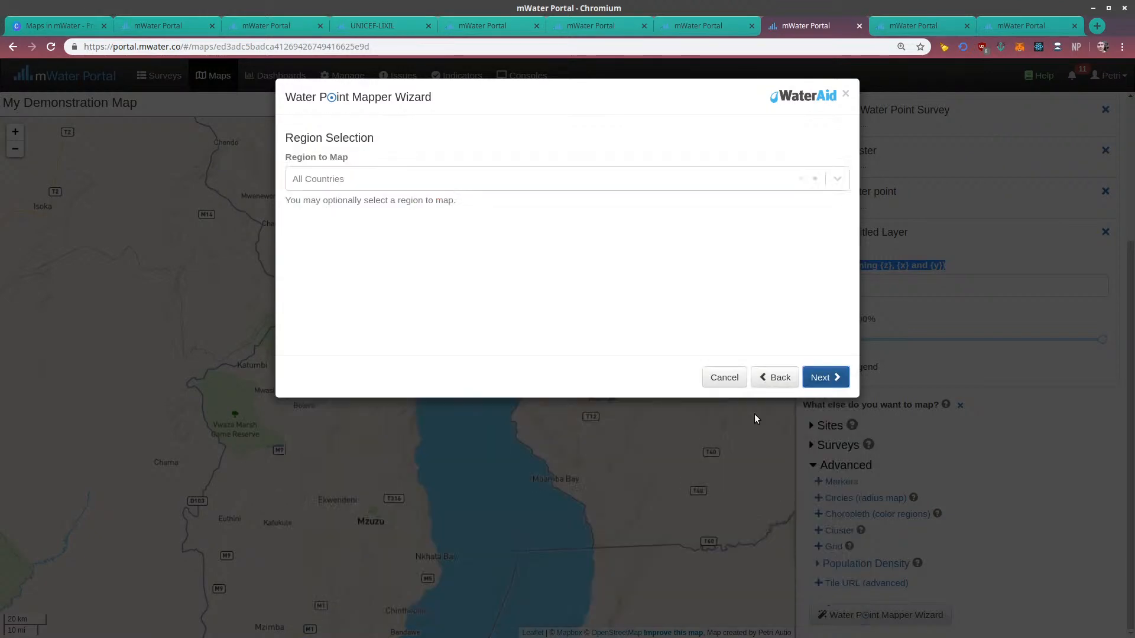
{"action": "left_click", "coordinate": [352, 181]}
{"action": "type", "text": "malawi"}
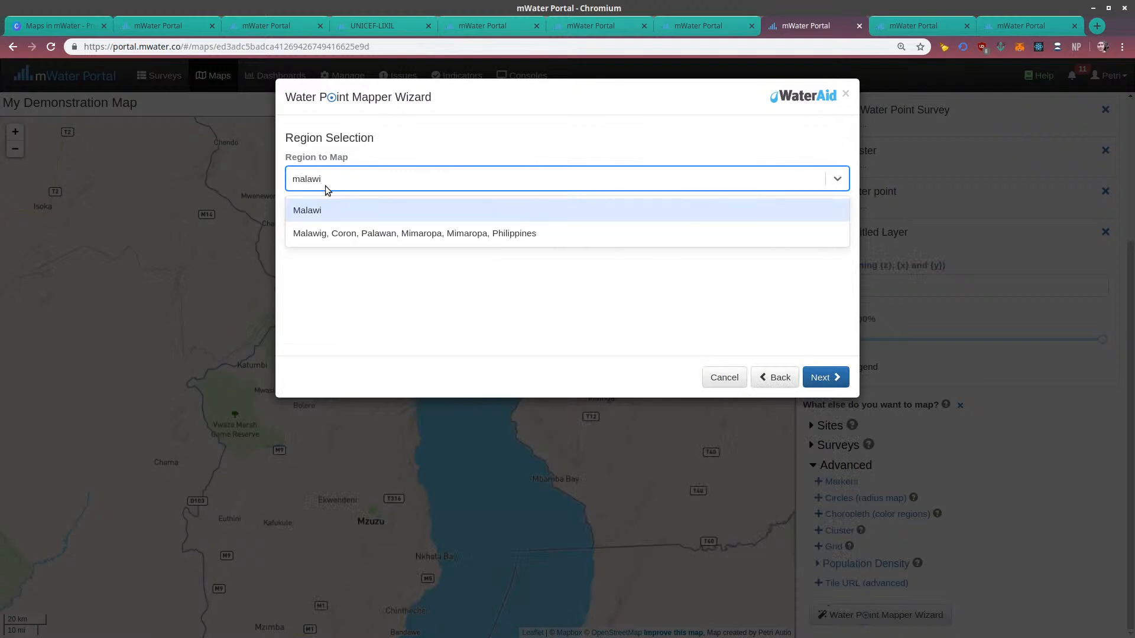
{"action": "left_click", "coordinate": [328, 212]}
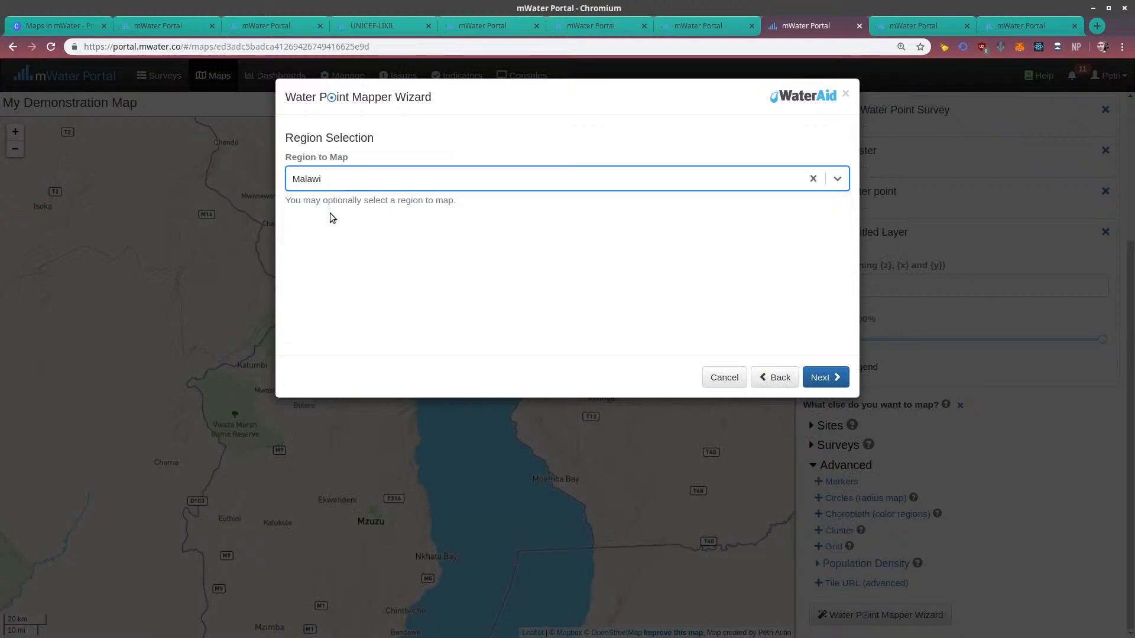
{"action": "left_click", "coordinate": [822, 374]}
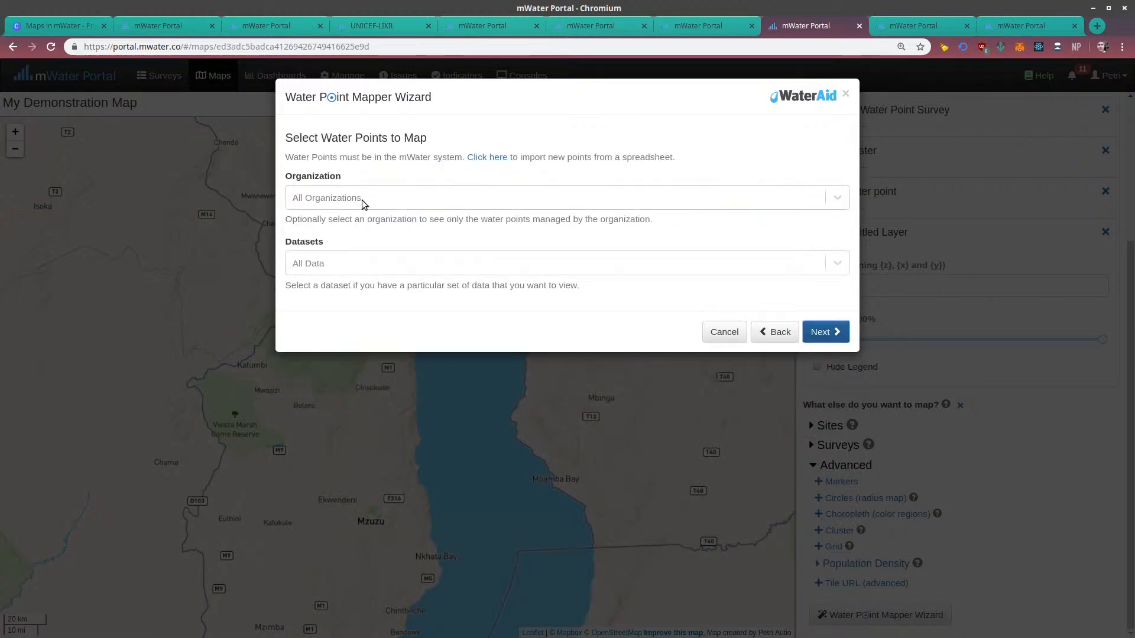
{"action": "left_click", "coordinate": [823, 332]}
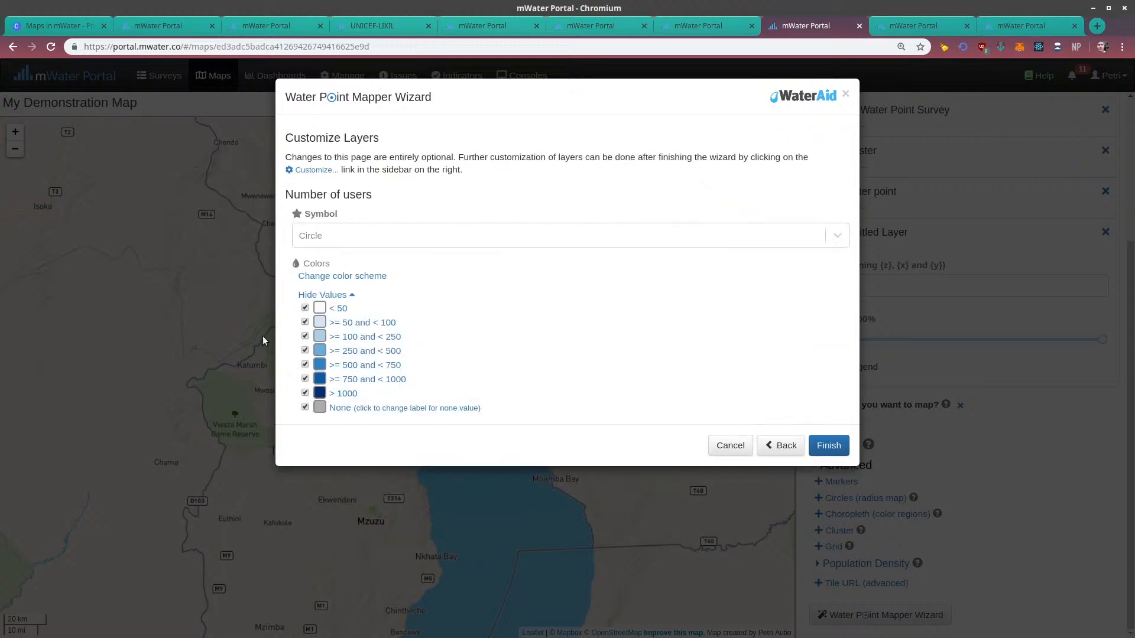
{"action": "left_click", "coordinate": [827, 445]}
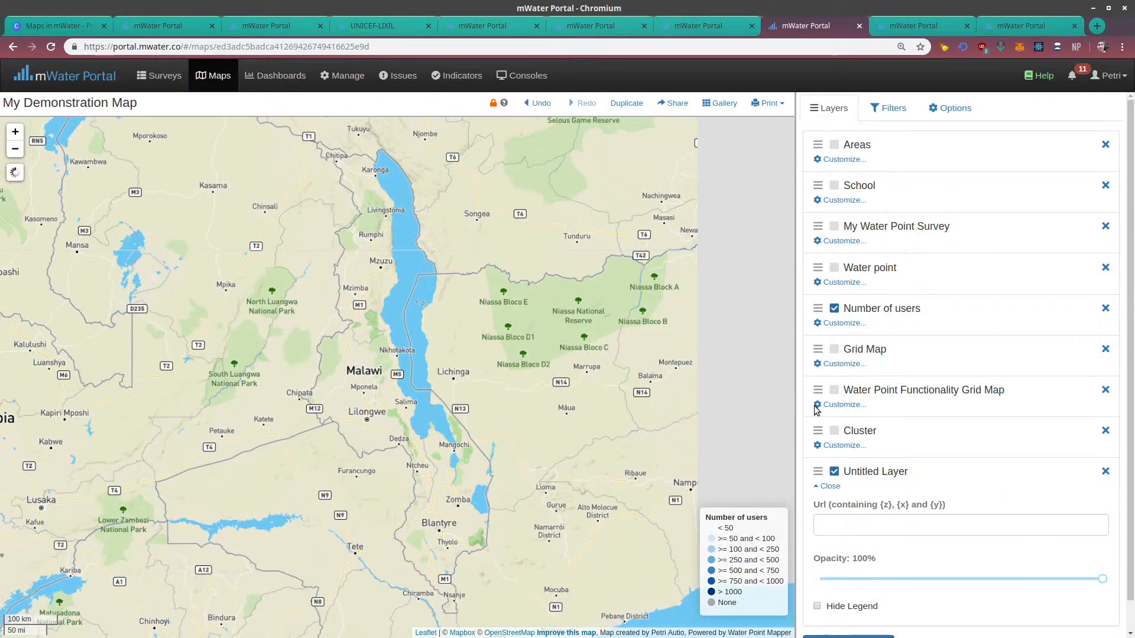
Delete the Untitled Layer with the empty tile URL from the map
{"action": "scroll", "coordinate": [896, 490], "scroll_direction": "down", "scroll_amount": 1}
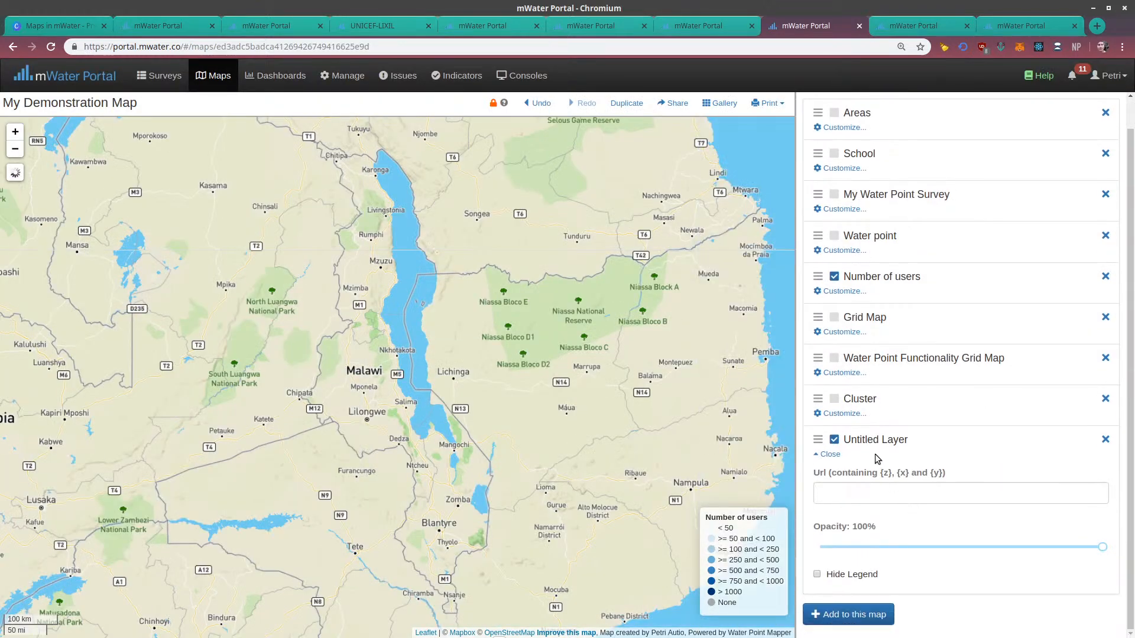
{"action": "left_click", "coordinate": [1105, 440]}
{"action": "left_click", "coordinate": [680, 124]}
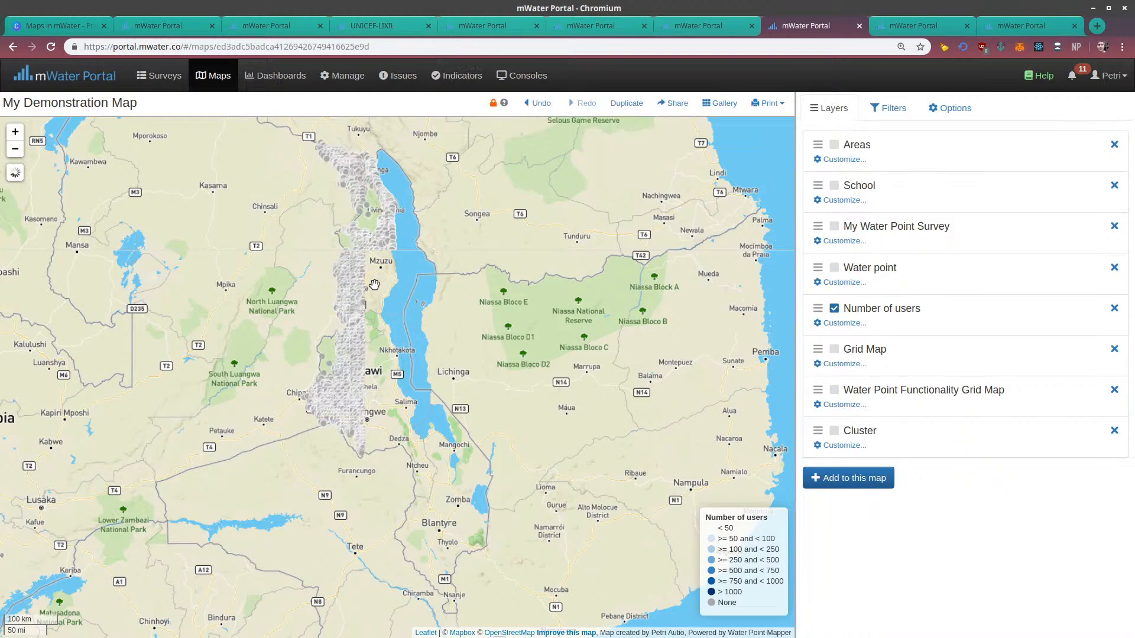
Inspect the Number of users points across Malawi at closer range and hide that layer
{"action": "scroll", "coordinate": [669, 340], "scroll_direction": "up", "scroll_amount": 1}
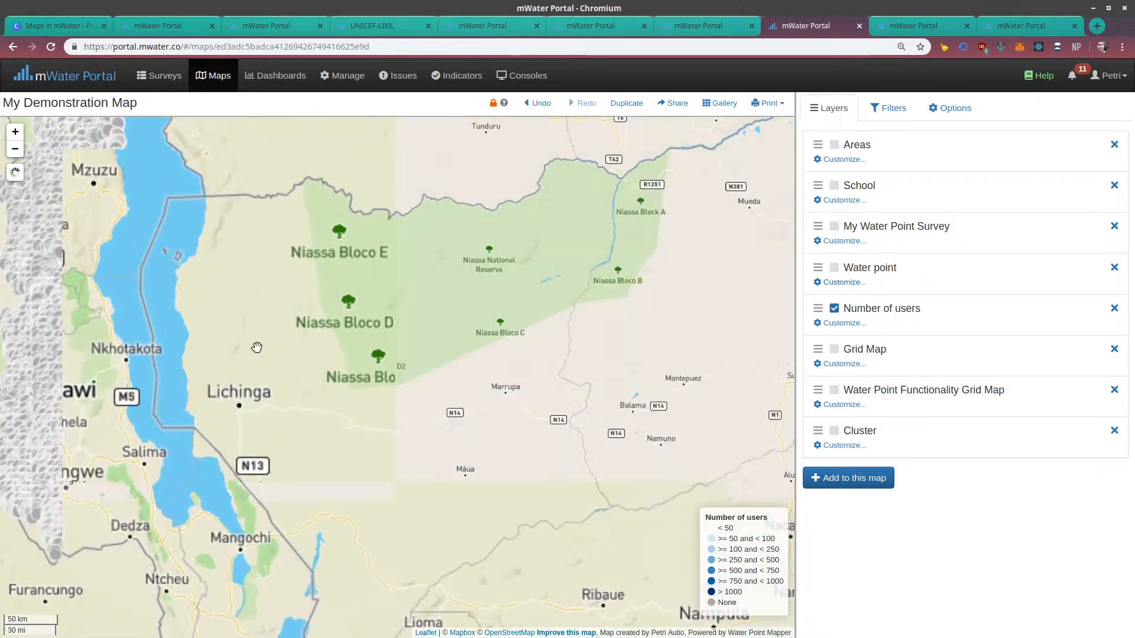
{"action": "left_click_drag", "start_coordinate": [390, 435], "coordinate": [602, 448]}
{"action": "left_click_drag", "start_coordinate": [313, 290], "coordinate": [429, 366]}
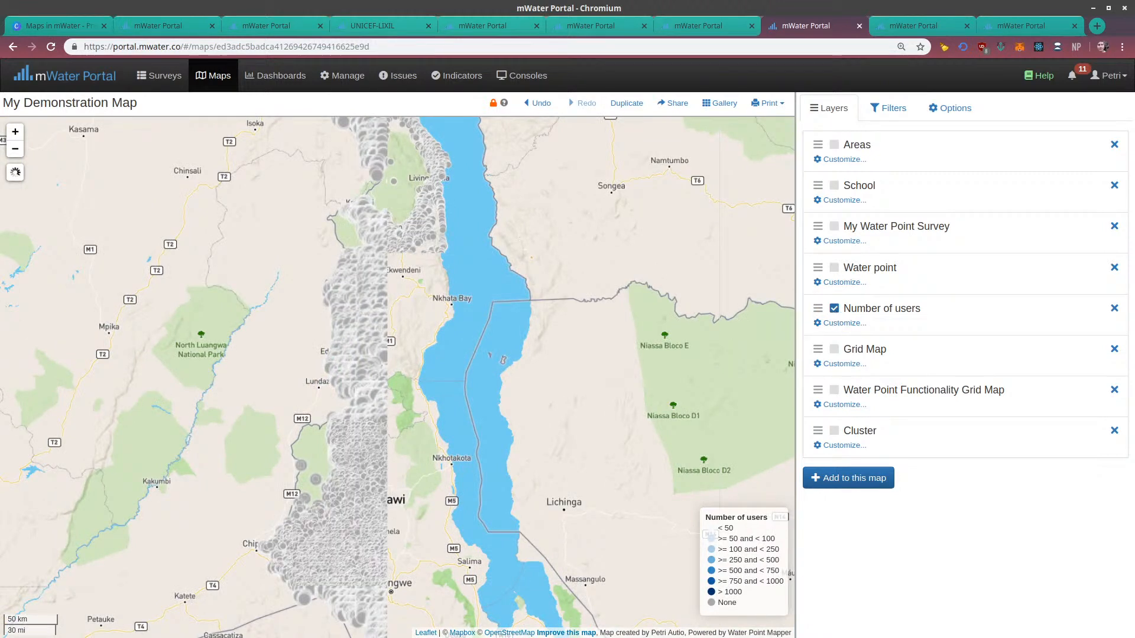
{"action": "left_click", "coordinate": [836, 311]}
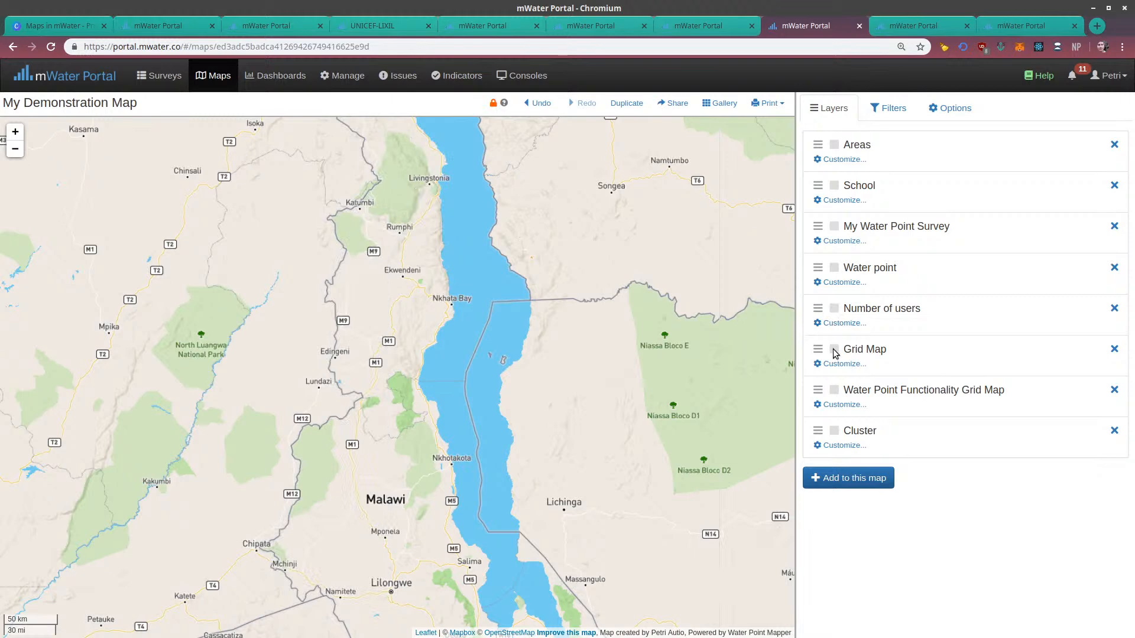
Open the Water Point Mapper Wizard again and select the Functionality status layer in the Reliability group
{"action": "left_click", "coordinate": [865, 486]}
{"action": "scroll", "coordinate": [879, 519], "scroll_direction": "down", "scroll_amount": 1}
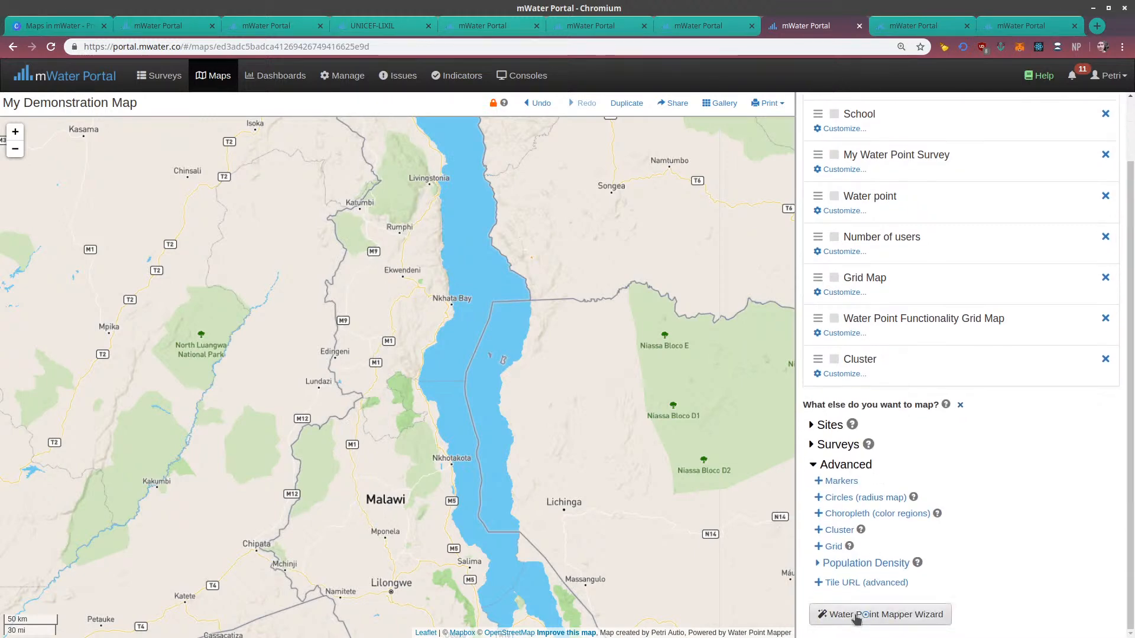
{"action": "left_click", "coordinate": [863, 615]}
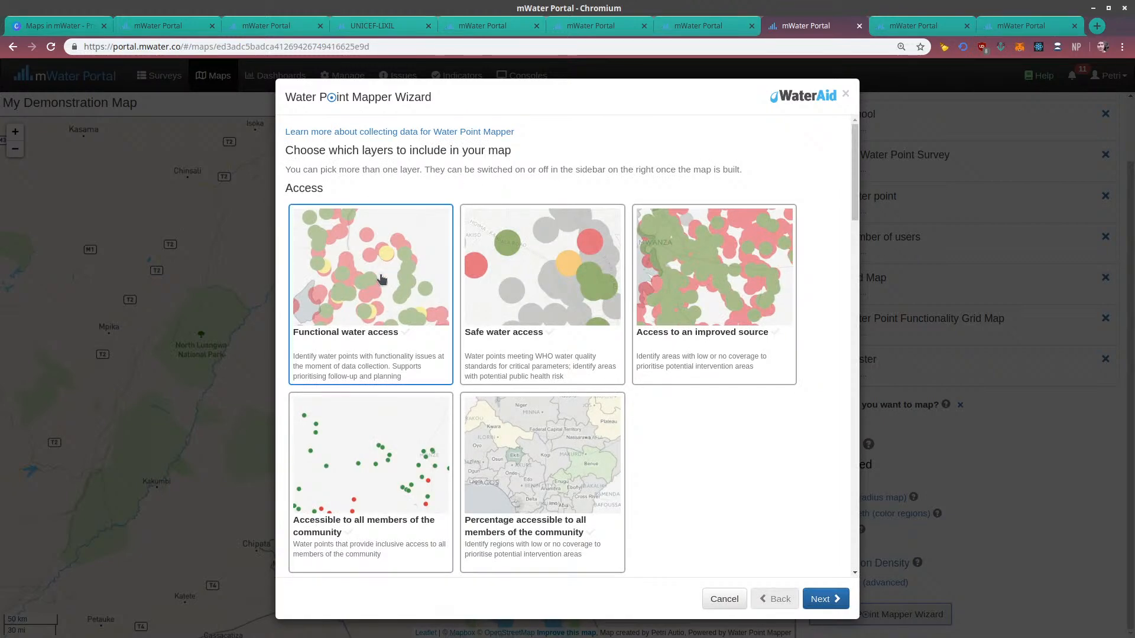
{"action": "scroll", "coordinate": [385, 337], "scroll_direction": "down", "scroll_amount": 5}
{"action": "left_click", "coordinate": [369, 356]}
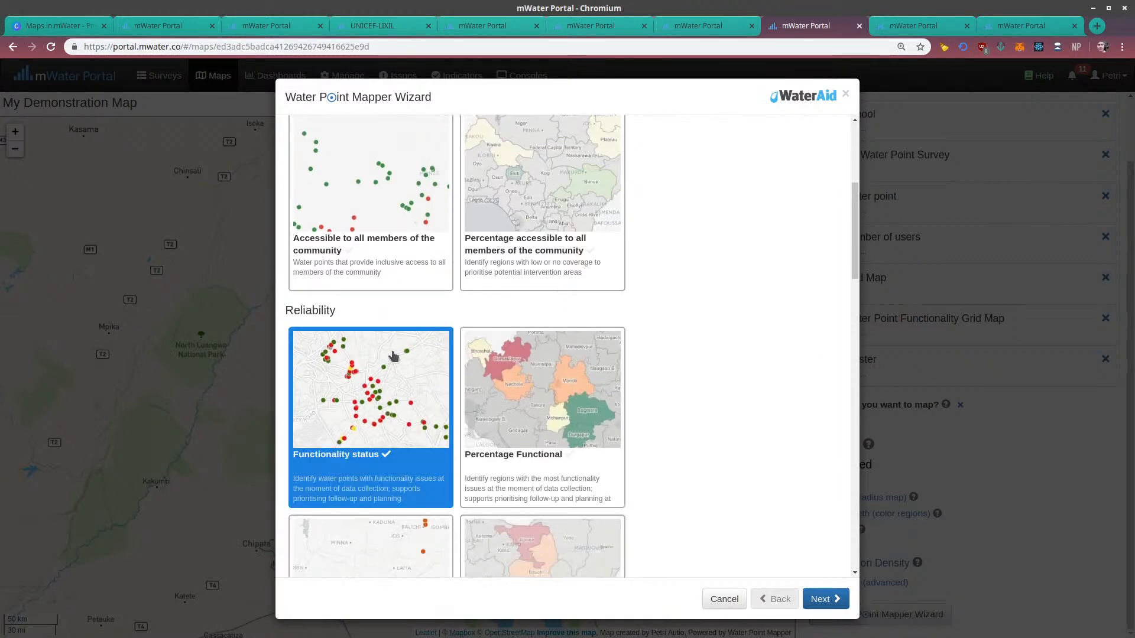
Try to set Malawi as the region to map, and finish the wizard with all organizations, all data and default styling
{"action": "left_click", "coordinate": [818, 599]}
{"action": "left_click", "coordinate": [321, 187]}
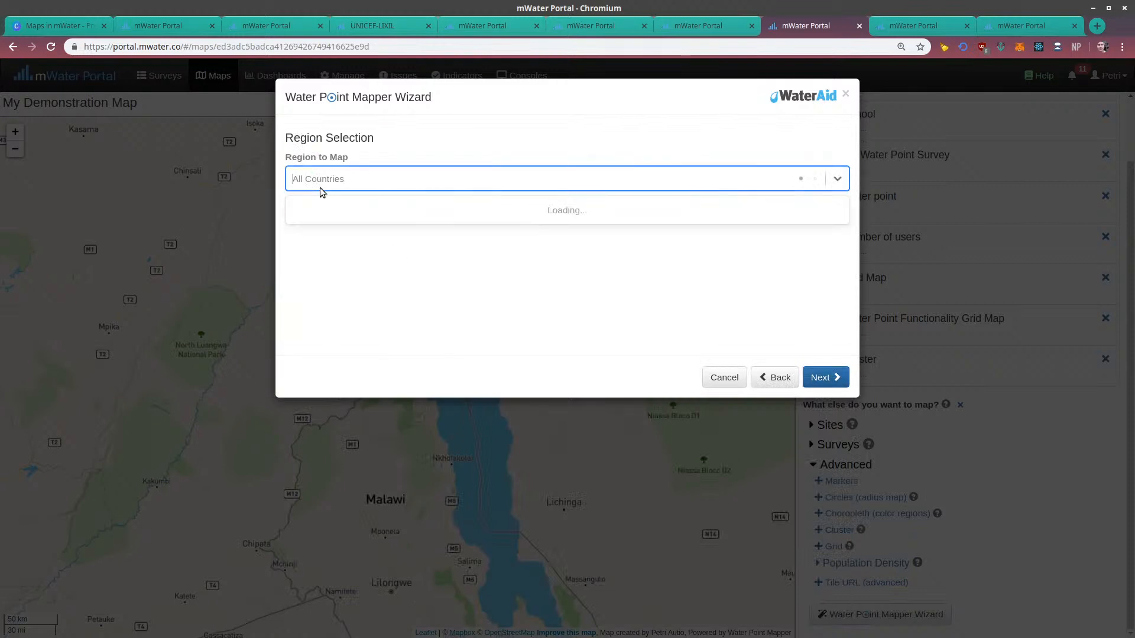
{"action": "type", "text": "malawi"}
{"action": "left_click", "coordinate": [377, 211]}
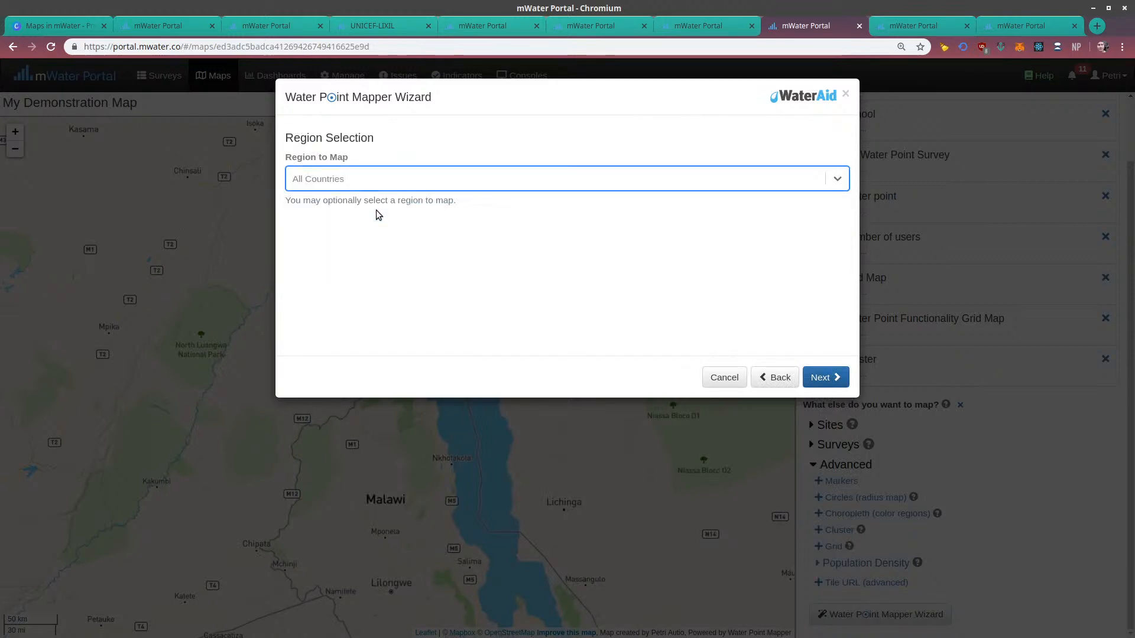
{"action": "left_click", "coordinate": [824, 377]}
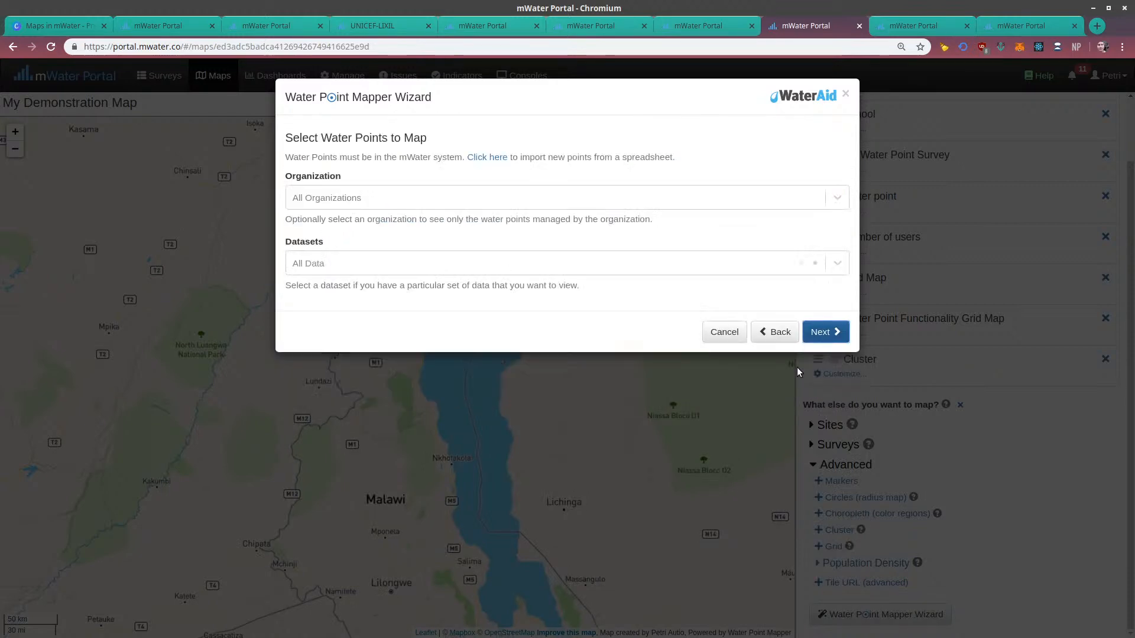
{"action": "left_click", "coordinate": [838, 333]}
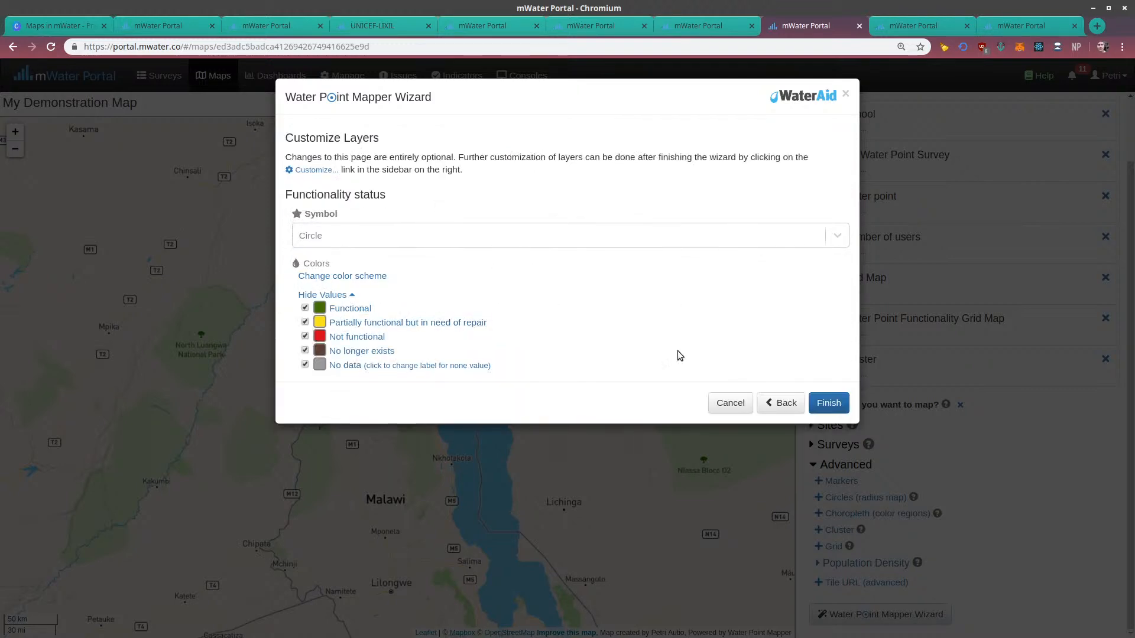
{"action": "left_click", "coordinate": [828, 403]}
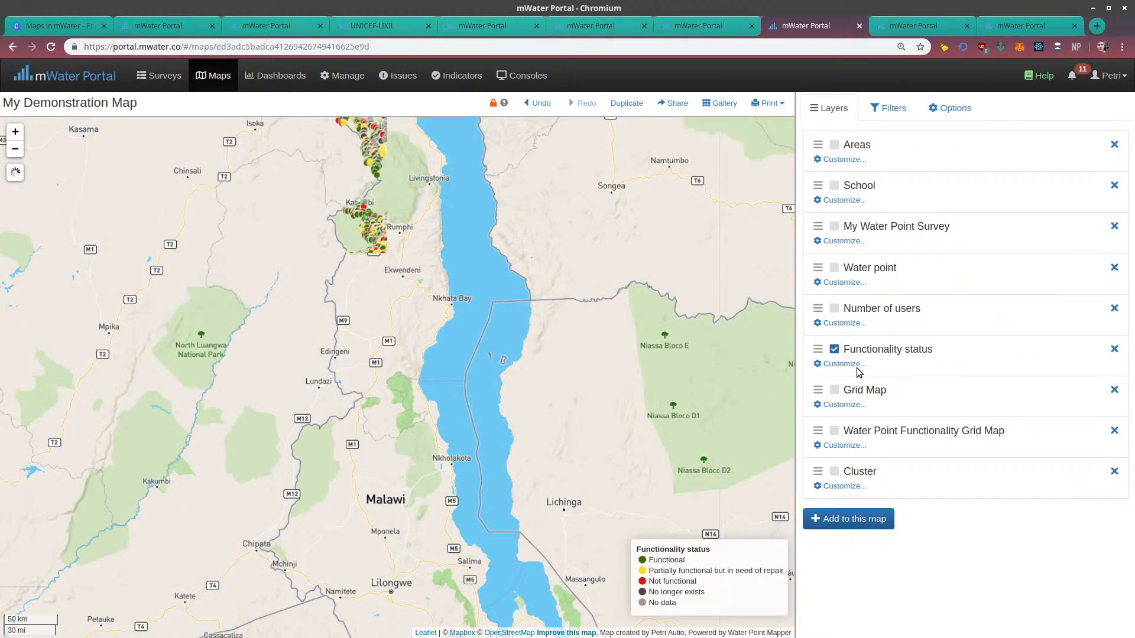
Inspect the Functionality status points over Malawi, including a closer view of the area west of the lake
{"action": "left_click_drag", "start_coordinate": [416, 405], "coordinate": [389, 335]}
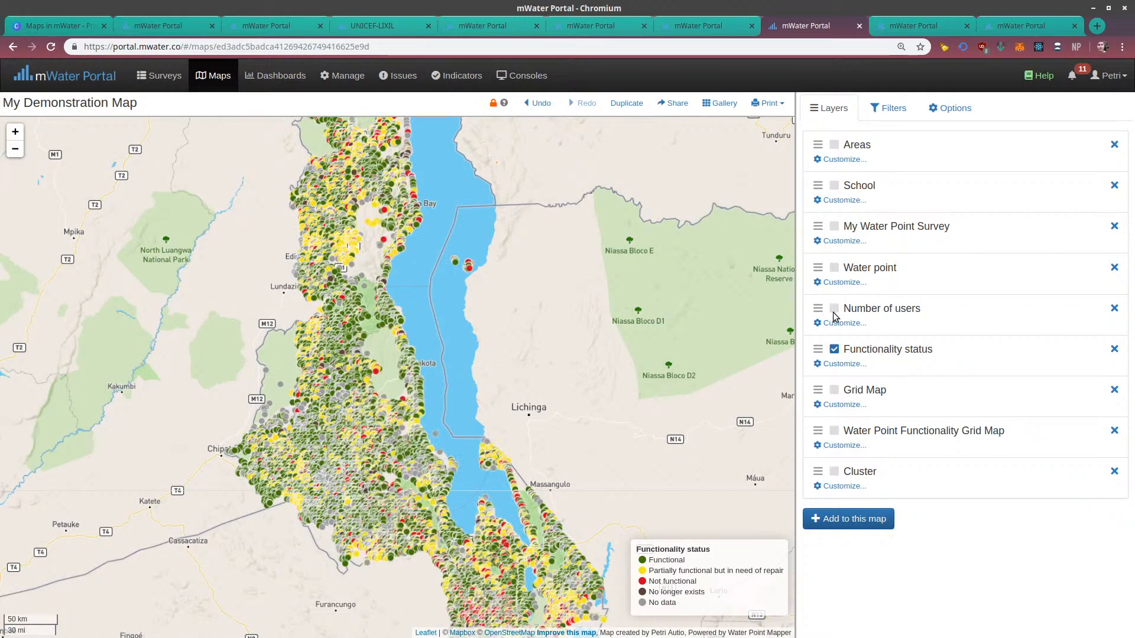
{"action": "scroll", "coordinate": [354, 353], "scroll_direction": "up", "scroll_amount": 3}
{"action": "left_click_drag", "start_coordinate": [314, 321], "coordinate": [346, 404]}
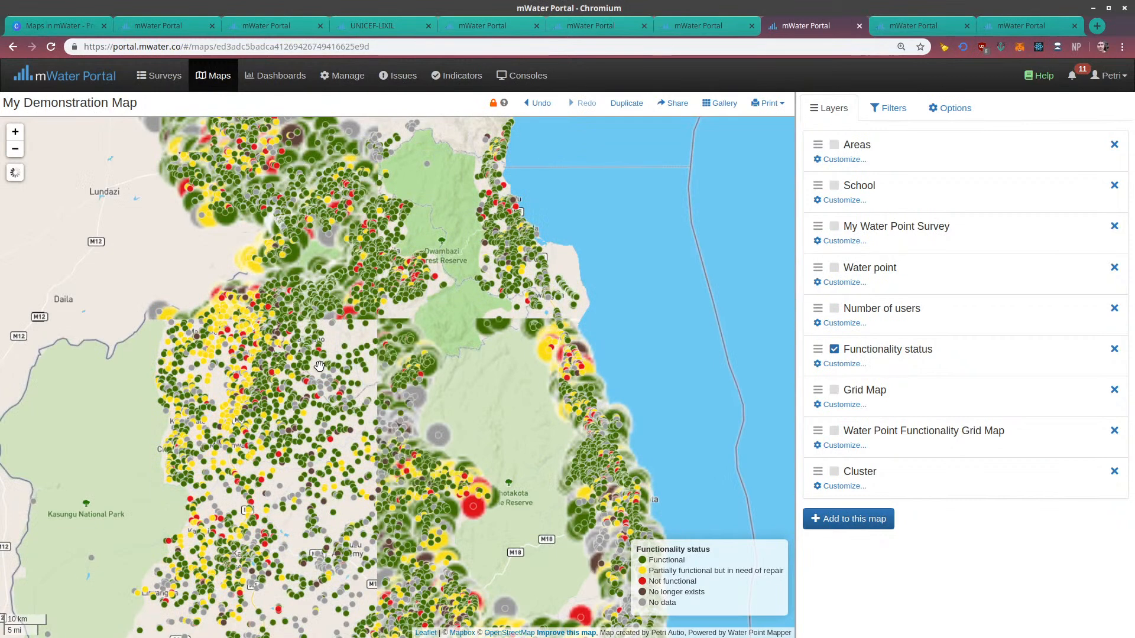
Move the Functionality status layer below Cluster in the layer order and view its points further north along Lake Malawi
{"action": "left_click_drag", "start_coordinate": [817, 349], "coordinate": [842, 521]}
{"action": "left_click", "coordinate": [845, 520]}
{"action": "scroll", "coordinate": [869, 526], "scroll_direction": "down", "scroll_amount": 1}
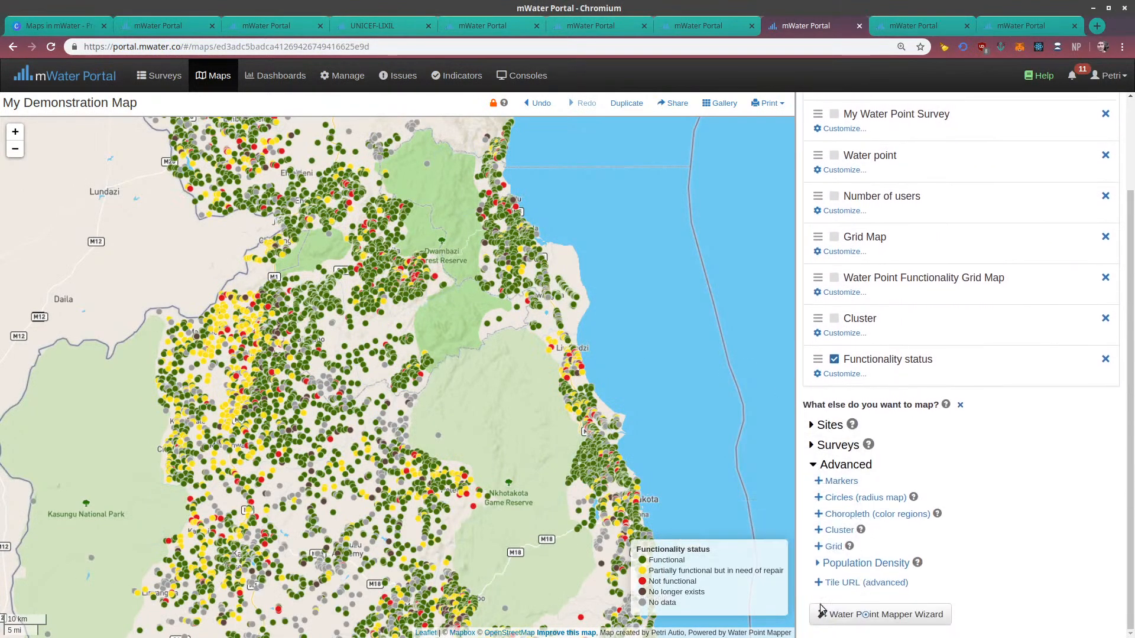
{"action": "scroll", "coordinate": [881, 506], "scroll_direction": "up", "scroll_amount": 2}
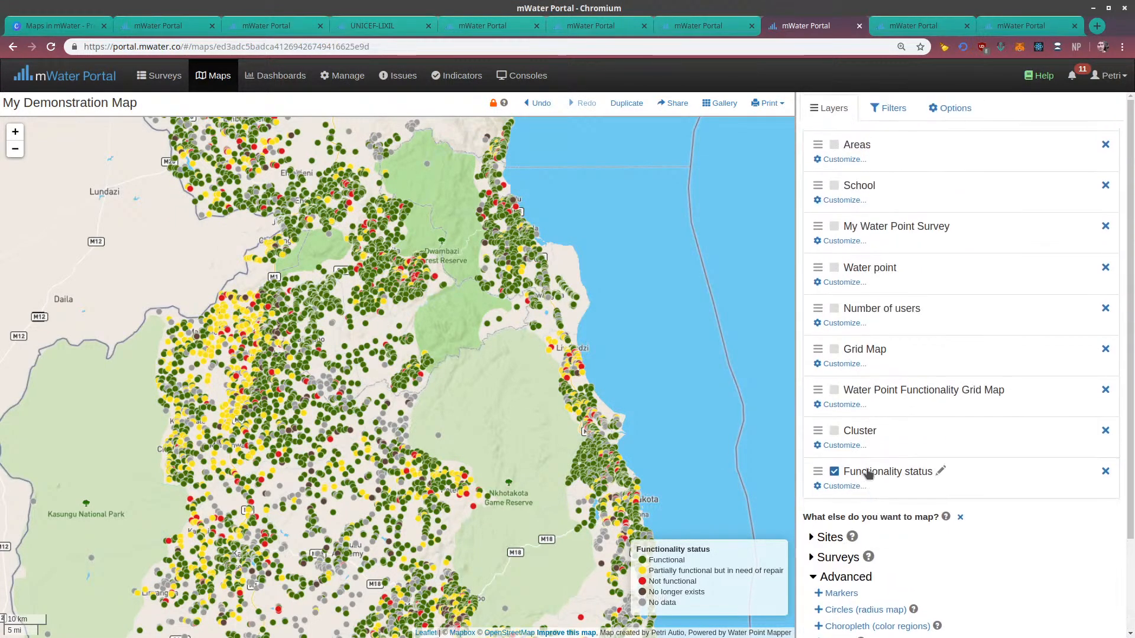
{"action": "left_click_drag", "start_coordinate": [591, 337], "coordinate": [572, 513]}
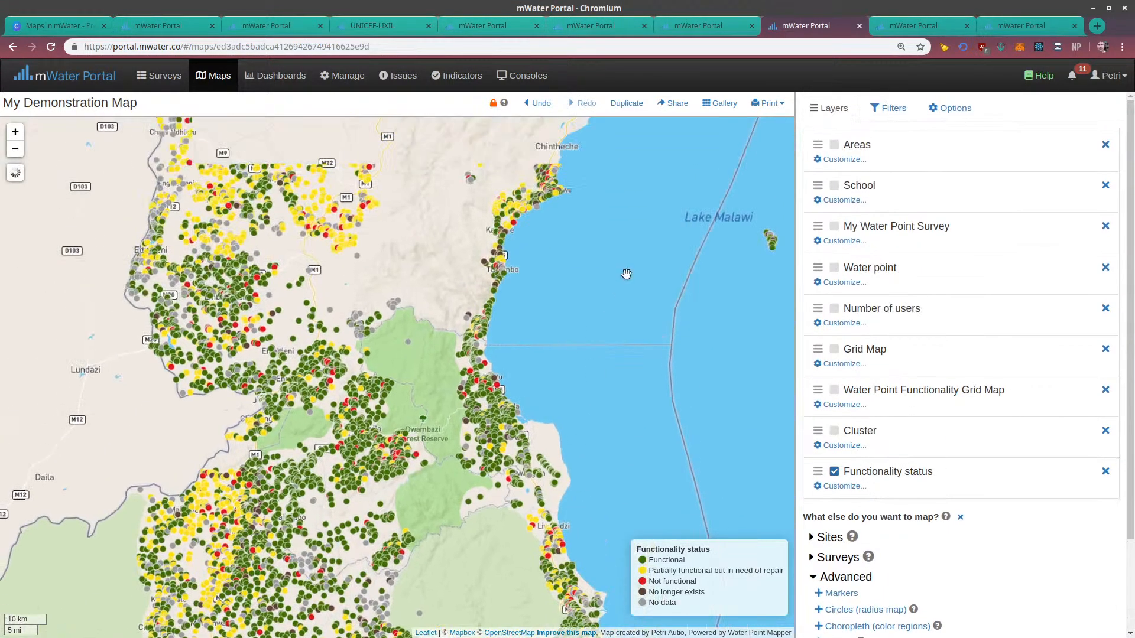
{"action": "scroll", "coordinate": [625, 273], "scroll_direction": "down", "scroll_amount": 3}
Switch to the Canva presentation Maps in mWater and show its Resources page in full screen
{"action": "left_click", "coordinate": [59, 26]}
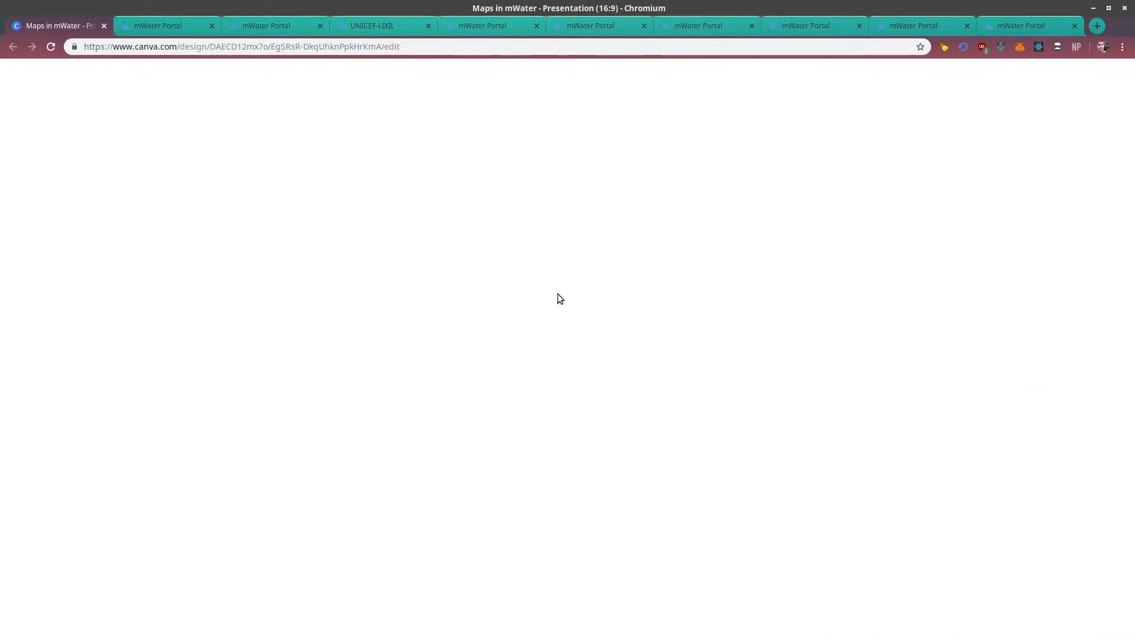
{"action": "scroll", "coordinate": [890, 395], "scroll_direction": "down", "scroll_amount": 7}
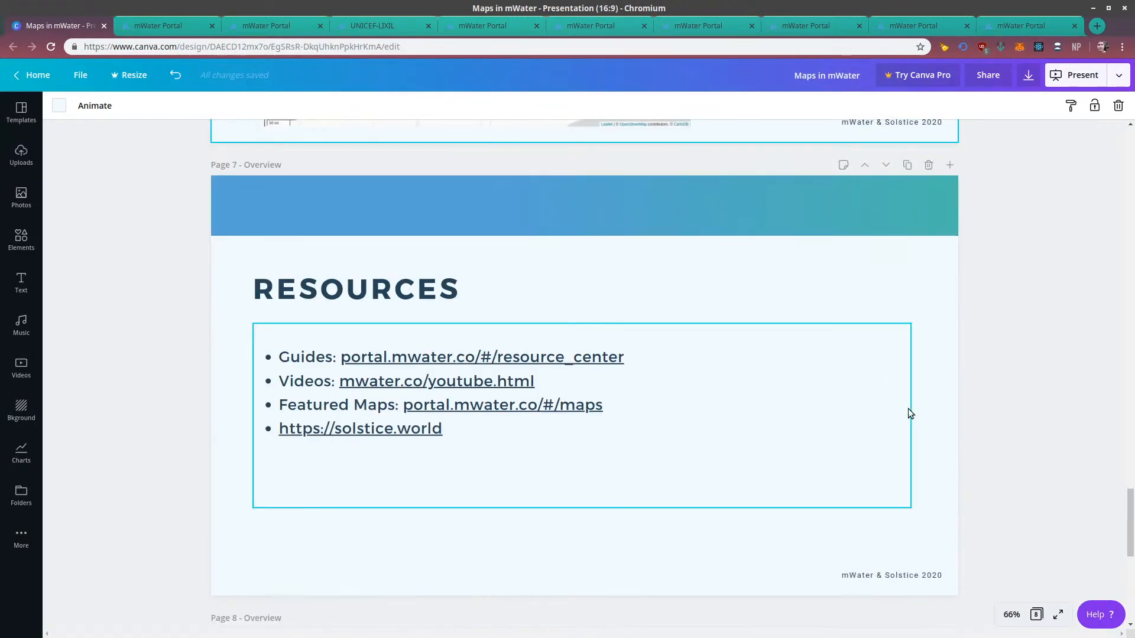
{"action": "left_click", "coordinate": [1057, 615]}
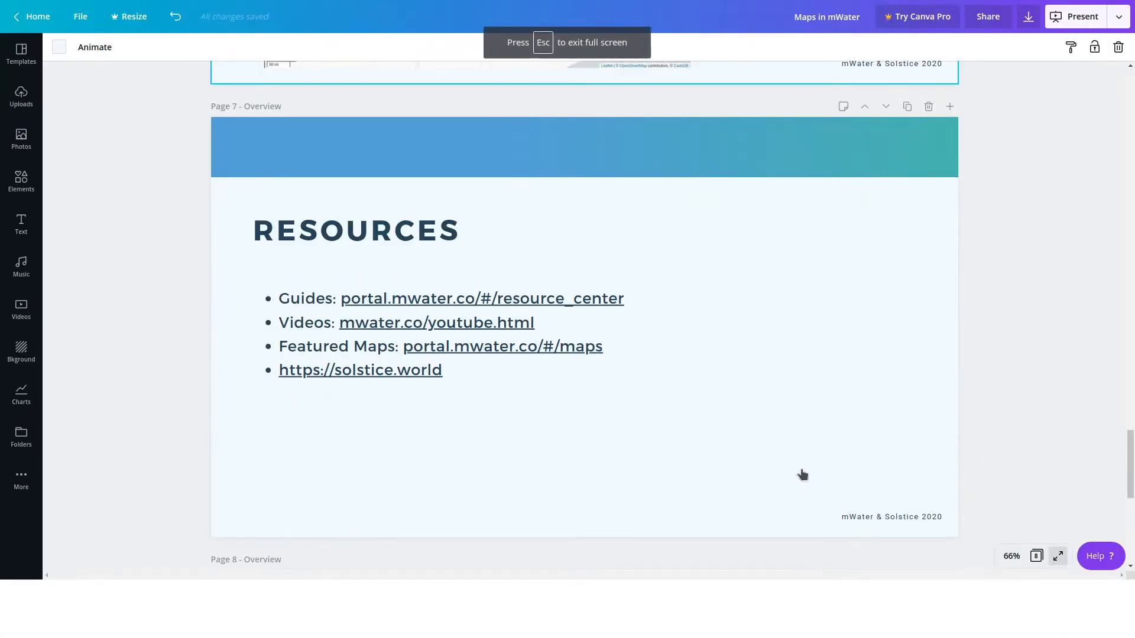